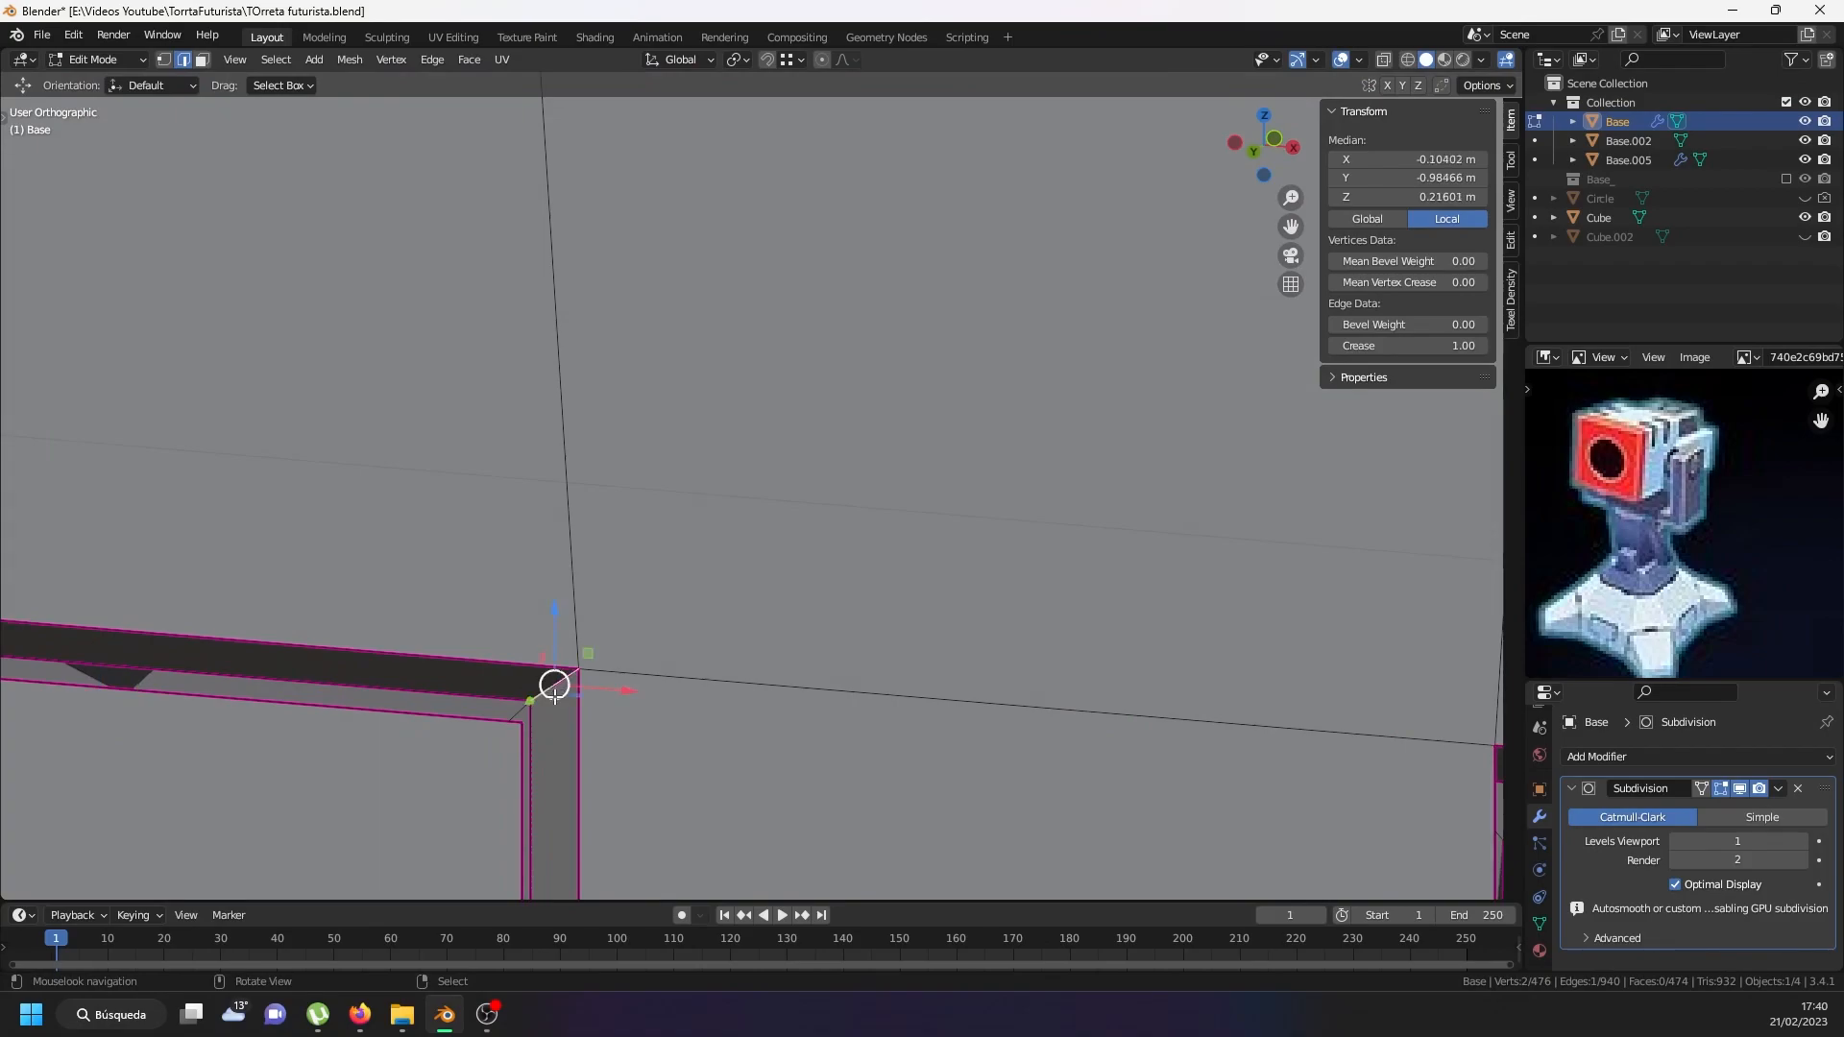
Set the crease of the selected short edge at the front recess's inner corner to 1.00.
{"action": "left_click_drag", "start_coordinate": [1377, 346], "coordinate": [1421, 346]}
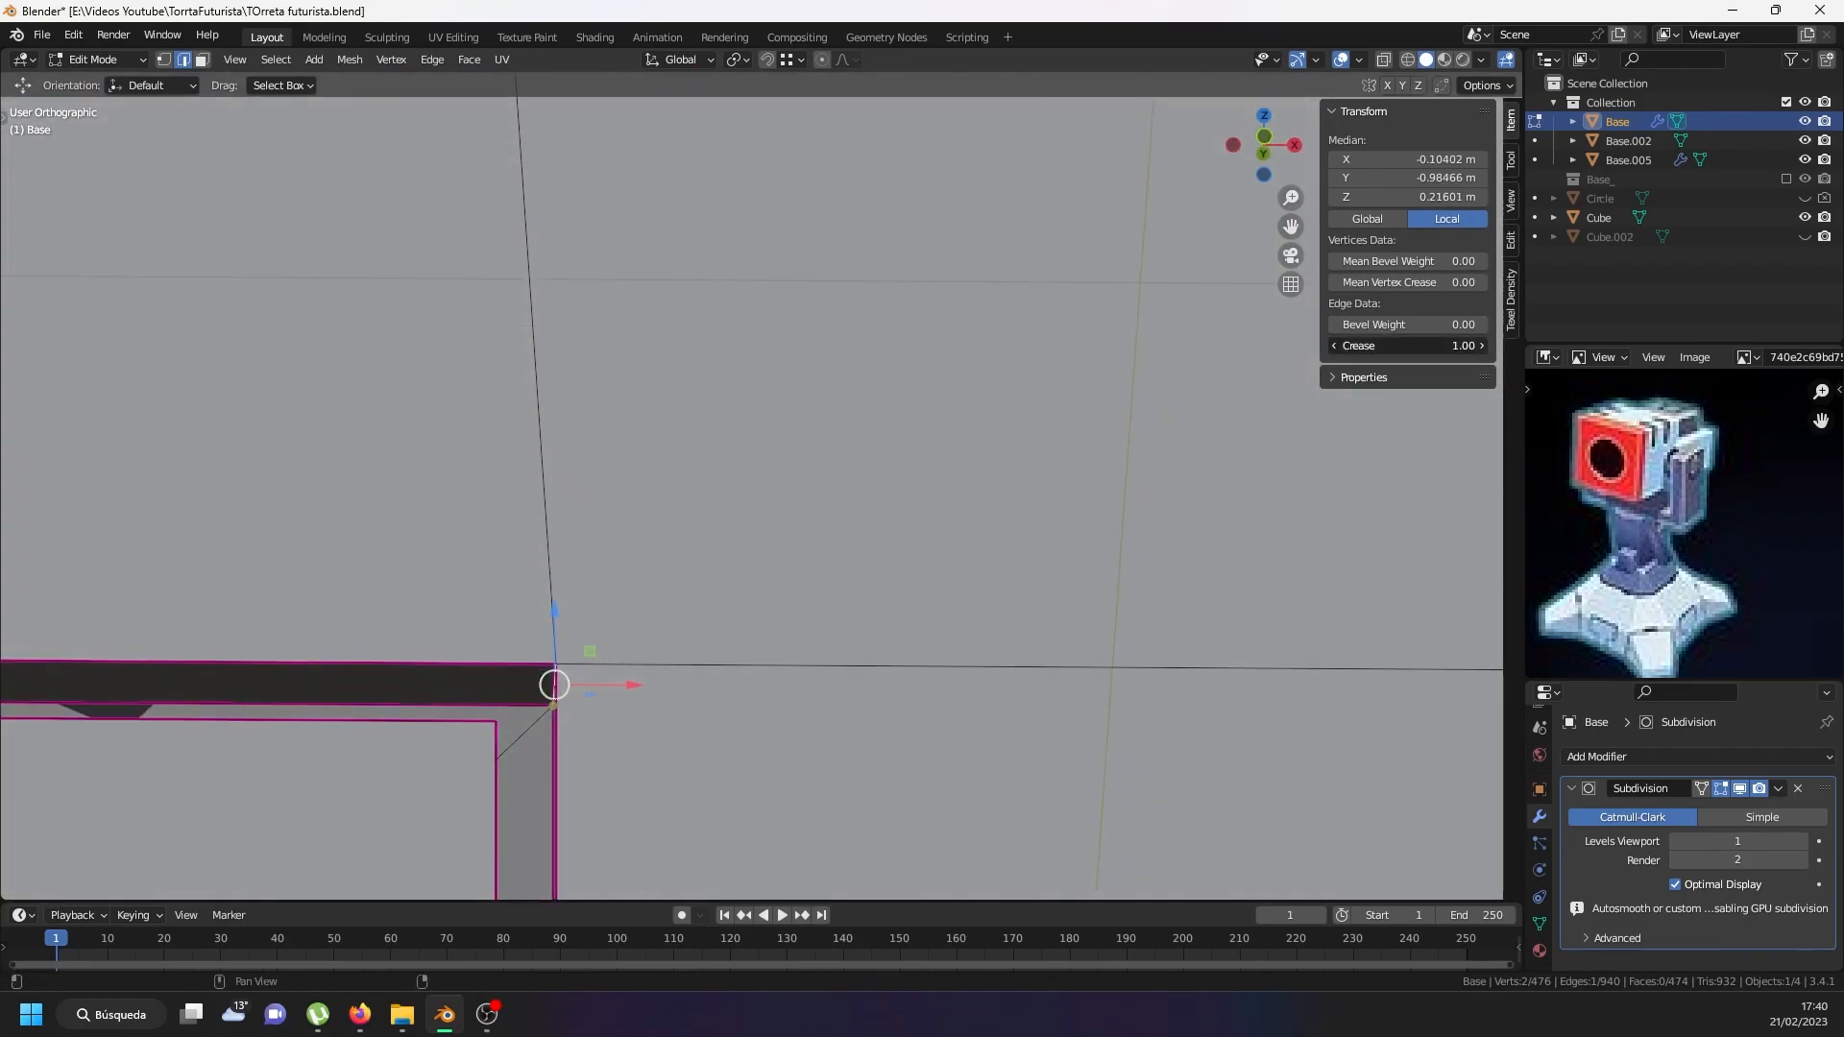
{"action": "scroll", "coordinate": [432, 629], "scroll_direction": "down", "scroll_amount": 4}
{"action": "middle_click_drag", "start_coordinate": [396, 638], "coordinate": [455, 685]}
{"action": "scroll", "coordinate": [456, 684], "scroll_direction": "down", "scroll_amount": 6}
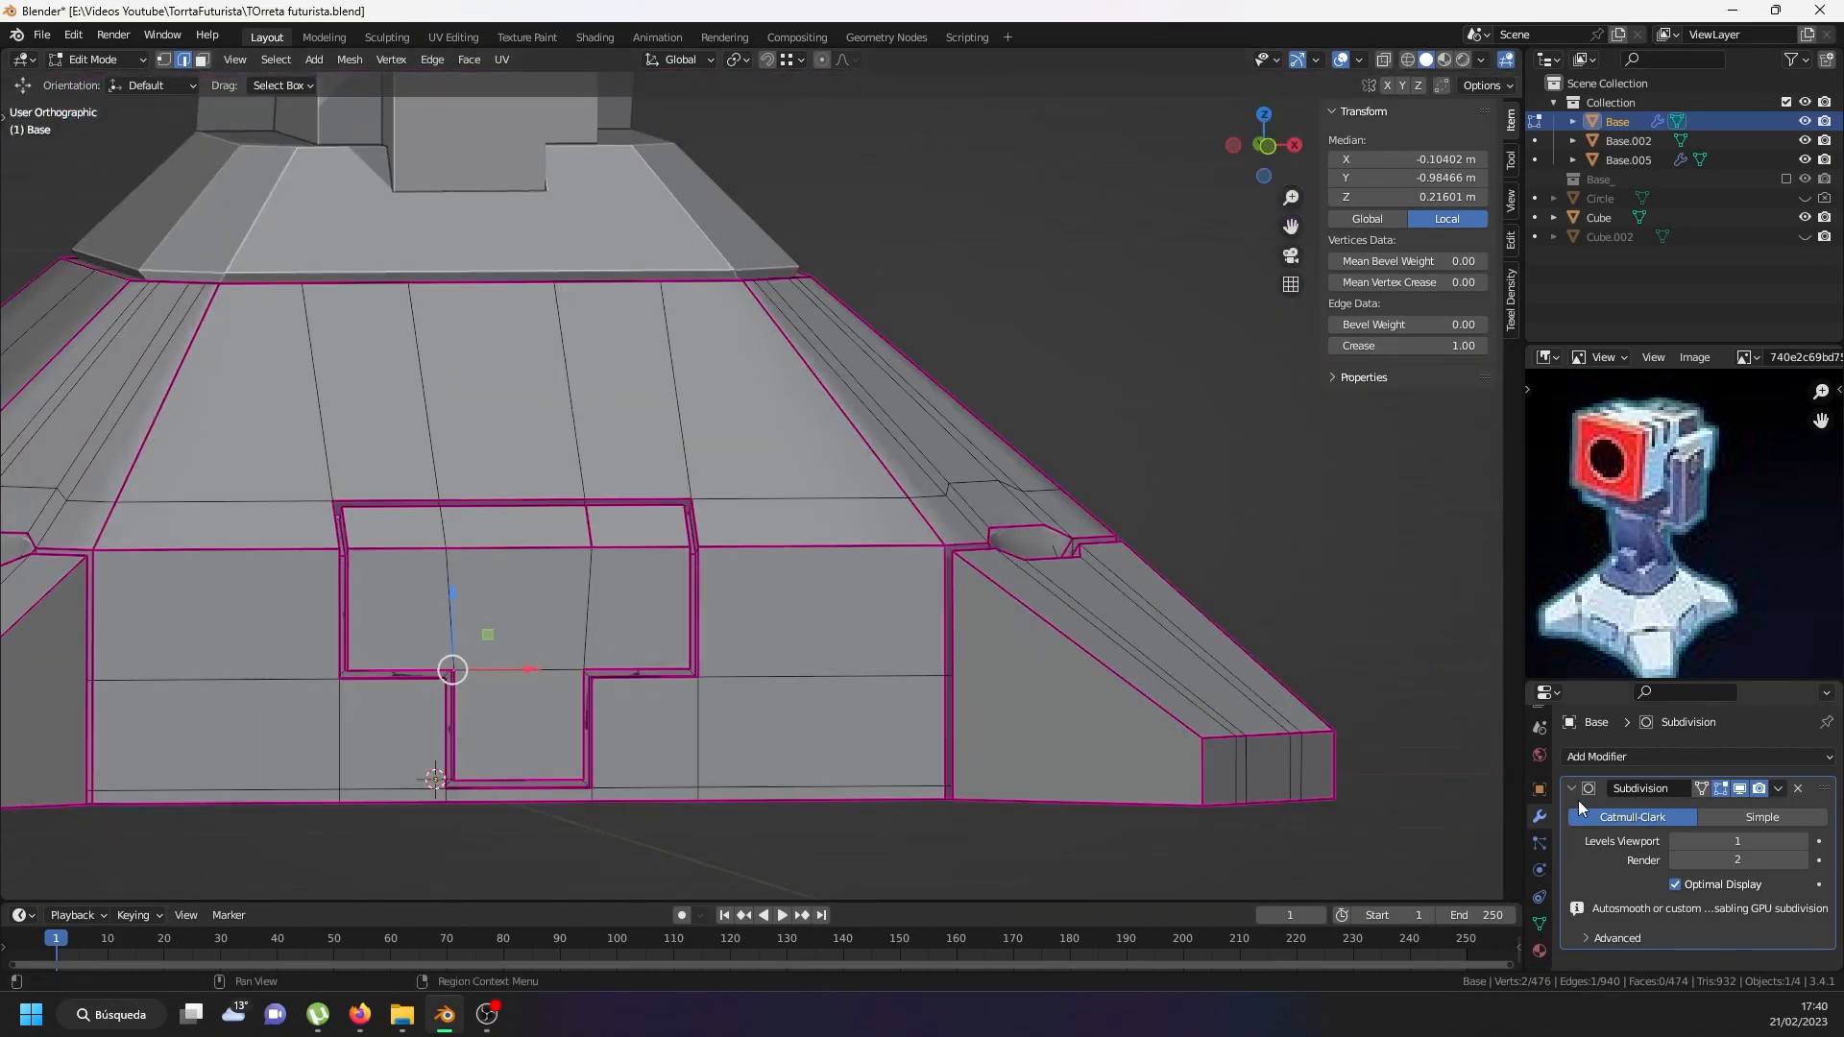
Add a second Subdivision Surface modifier to the base and disable Use Creases on it.
{"action": "left_click", "coordinate": [1616, 758]}
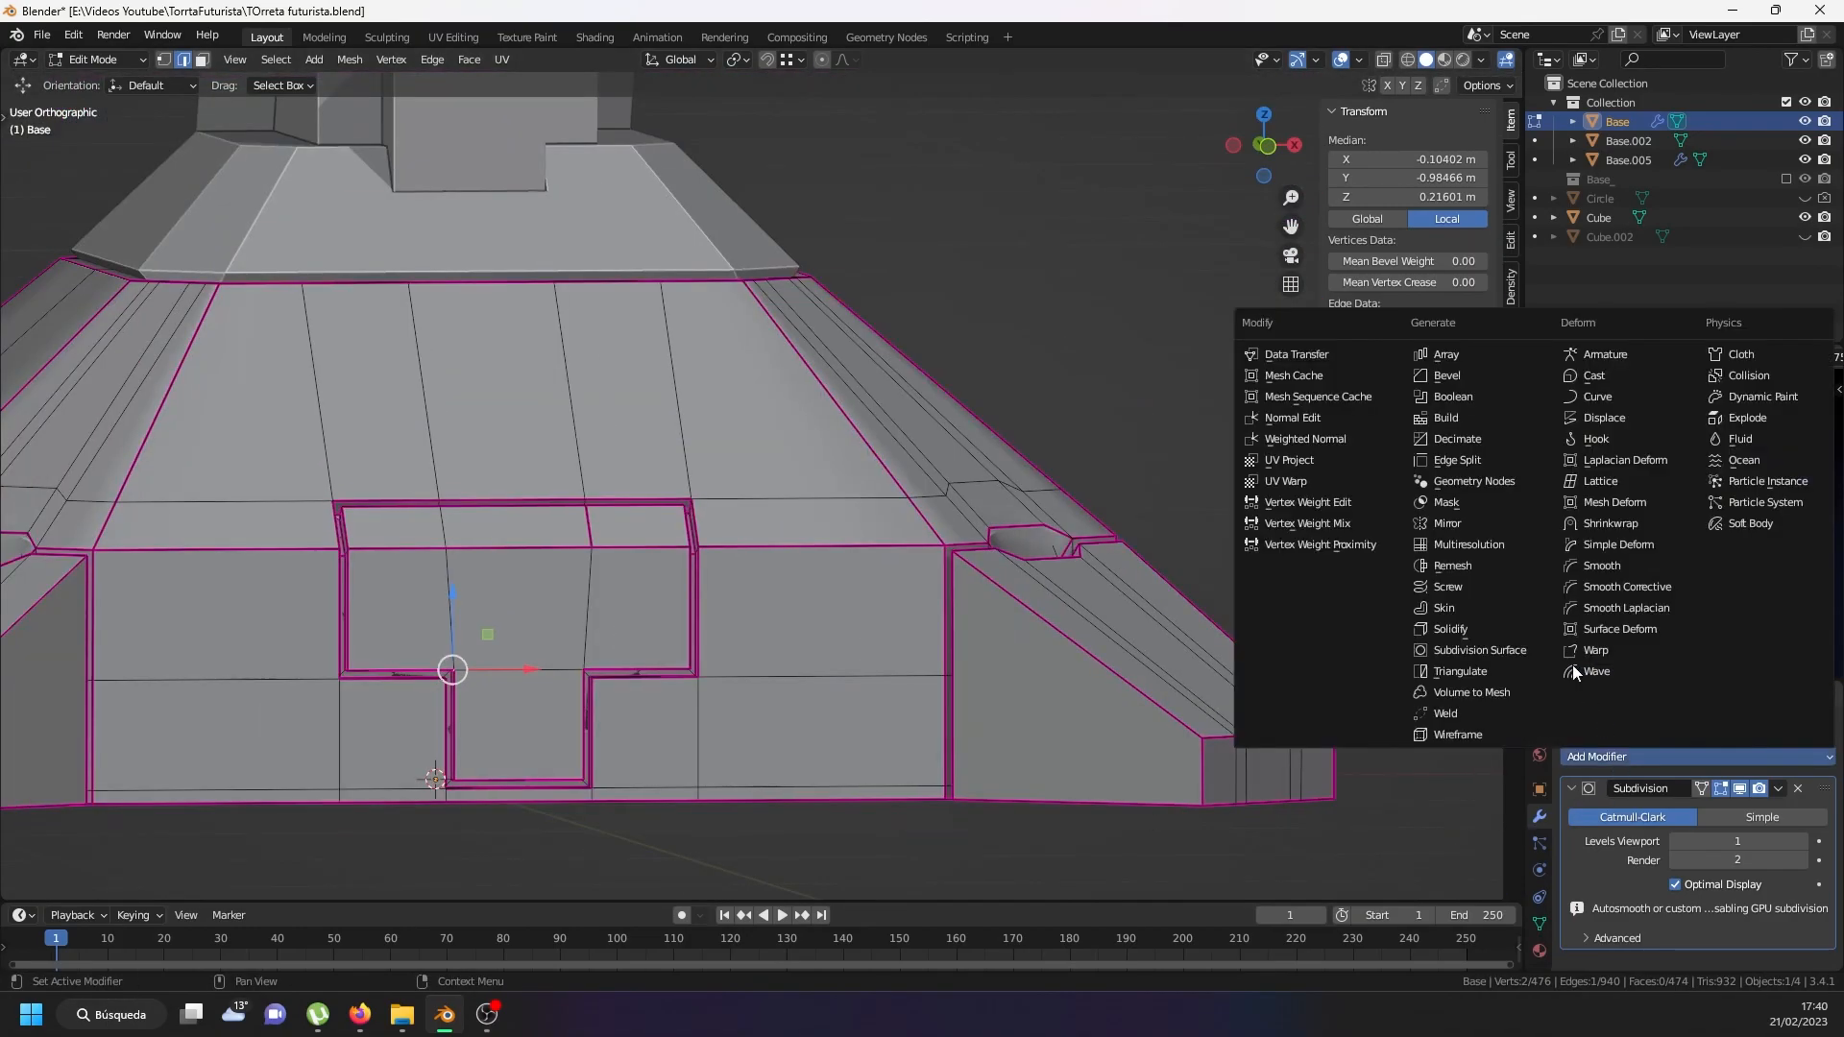
{"action": "left_click", "coordinate": [1511, 649]}
{"action": "scroll", "coordinate": [1682, 884], "scroll_direction": "down", "scroll_amount": 3}
{"action": "scroll", "coordinate": [1657, 927], "scroll_direction": "down", "scroll_amount": 4}
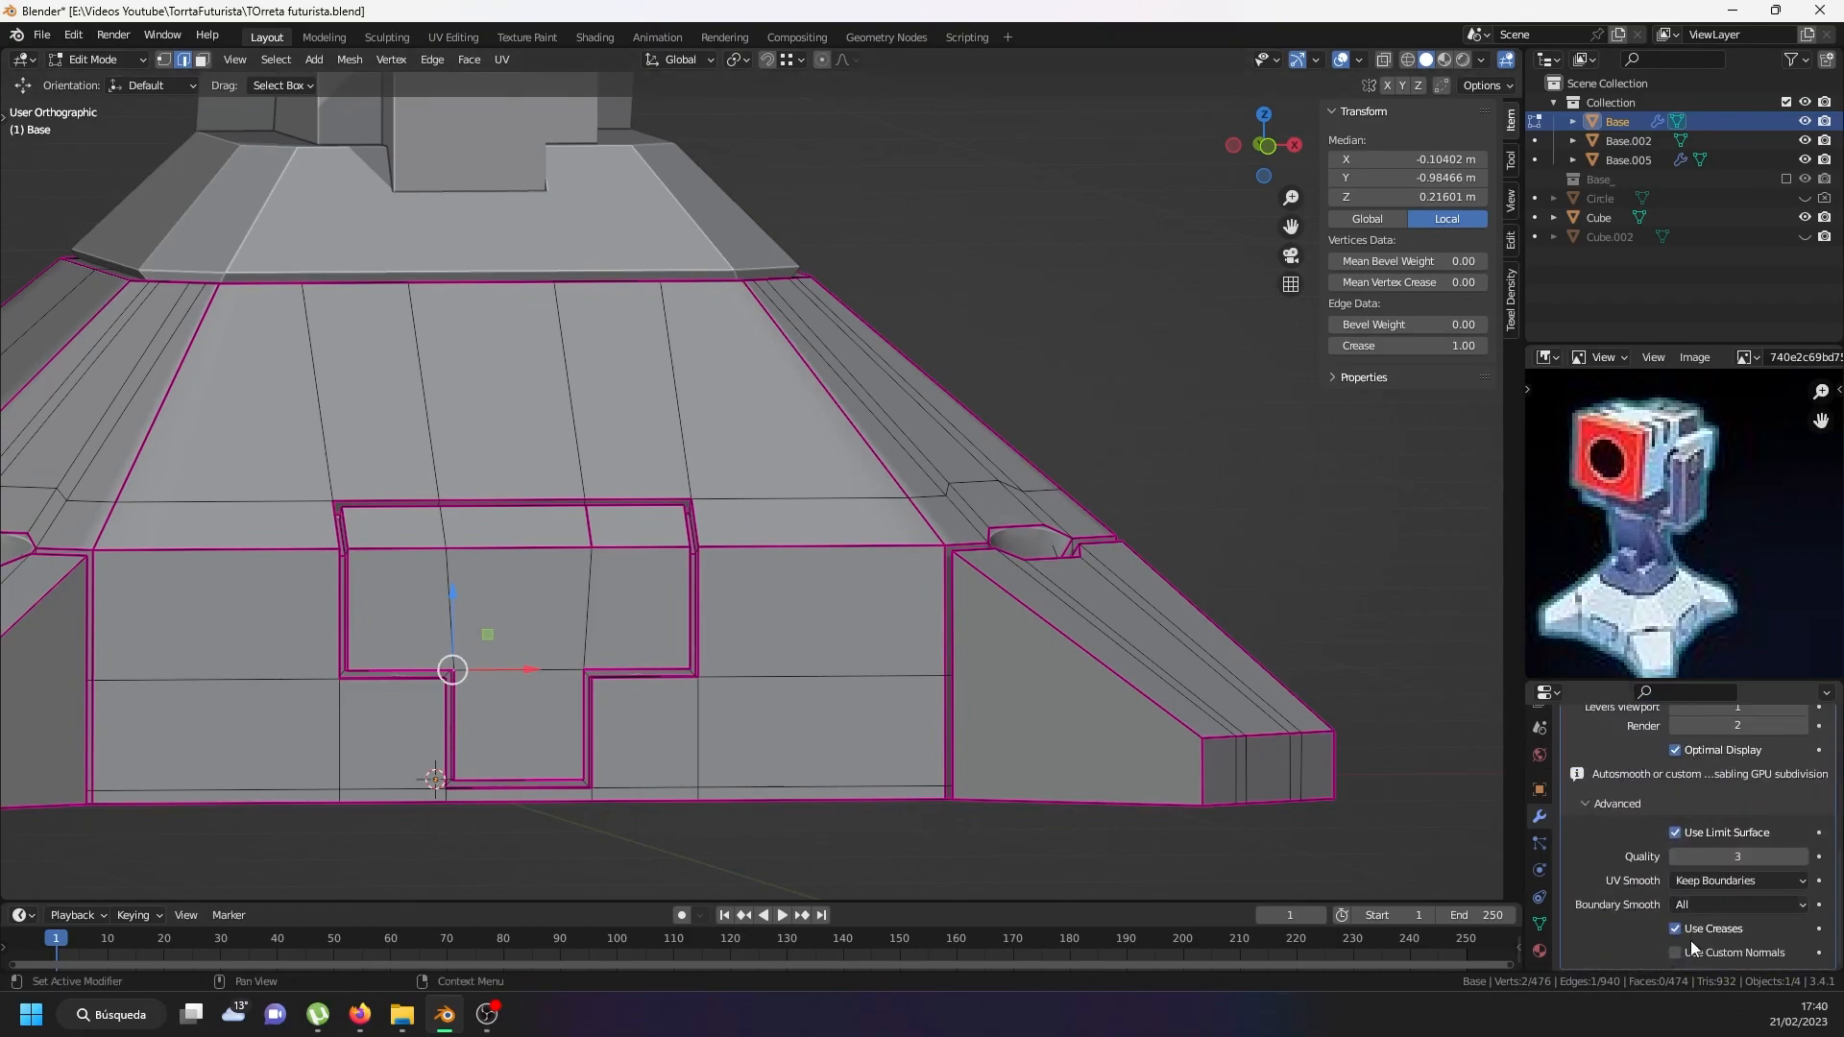
{"action": "left_click", "coordinate": [1674, 929]}
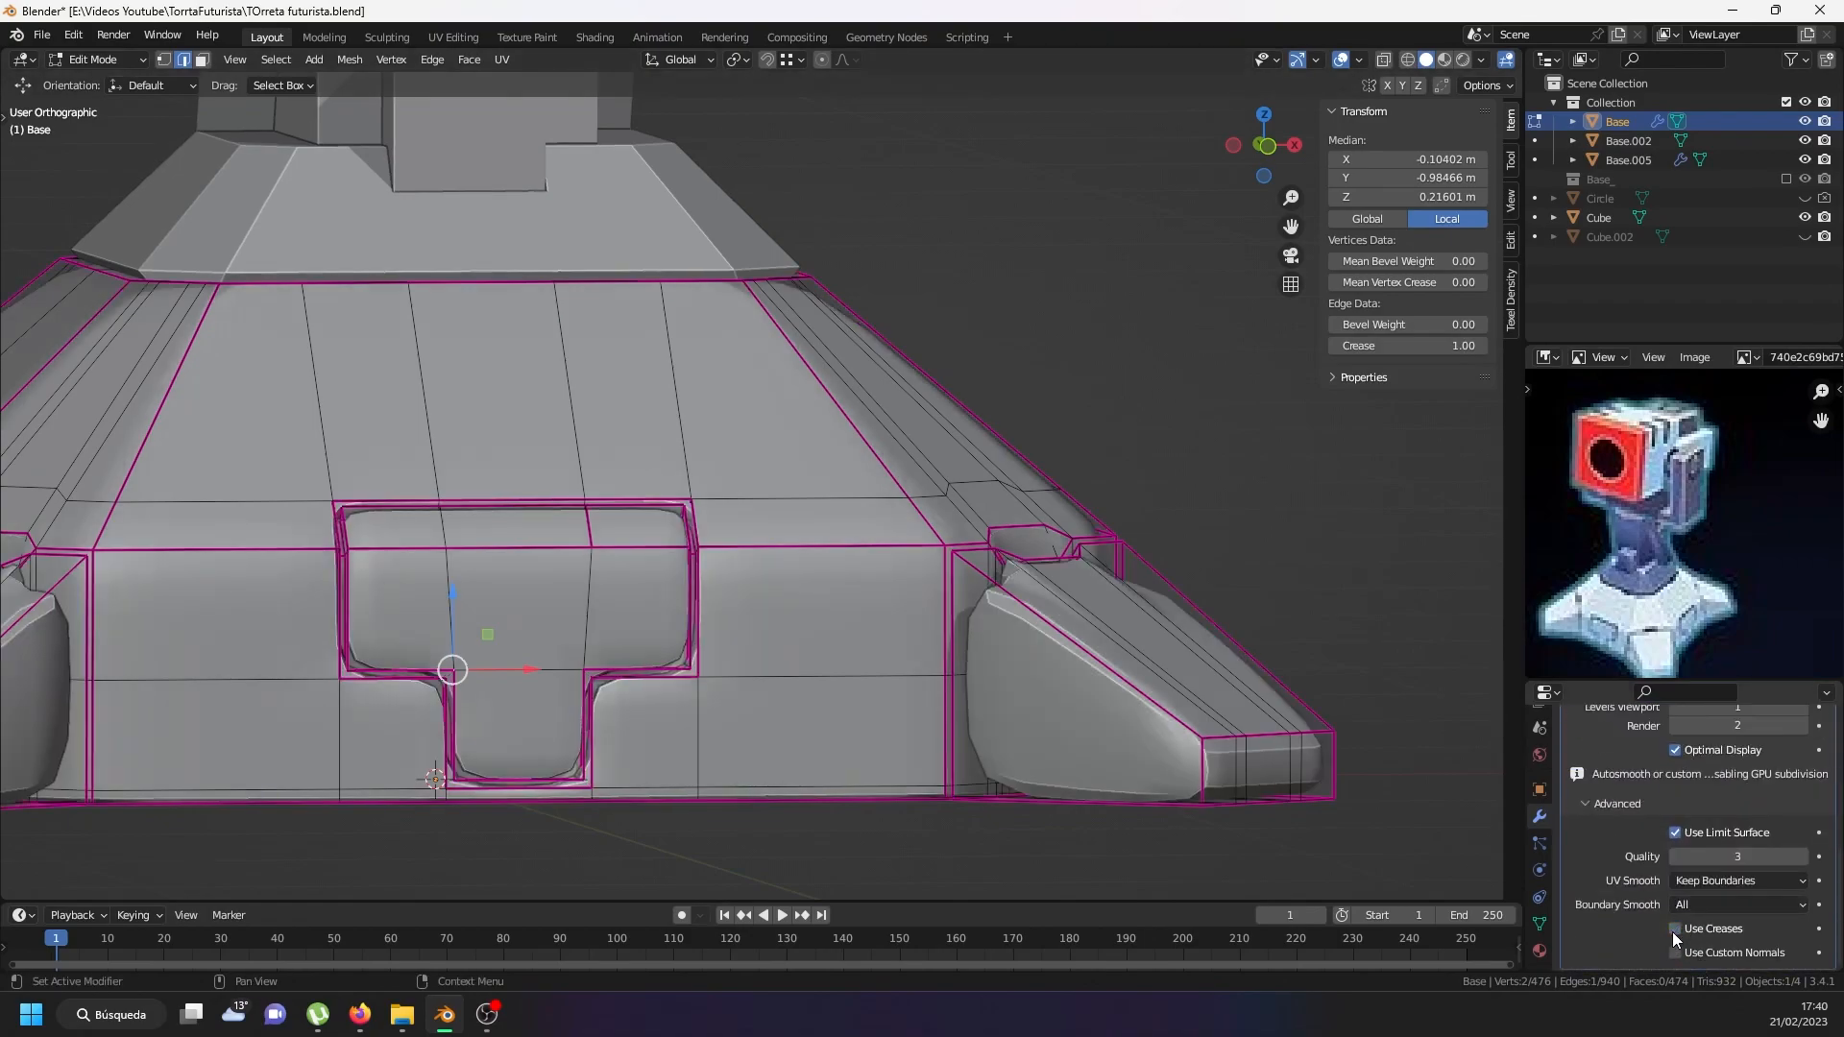
{"action": "middle_click_drag", "start_coordinate": [672, 499], "coordinate": [625, 598]}
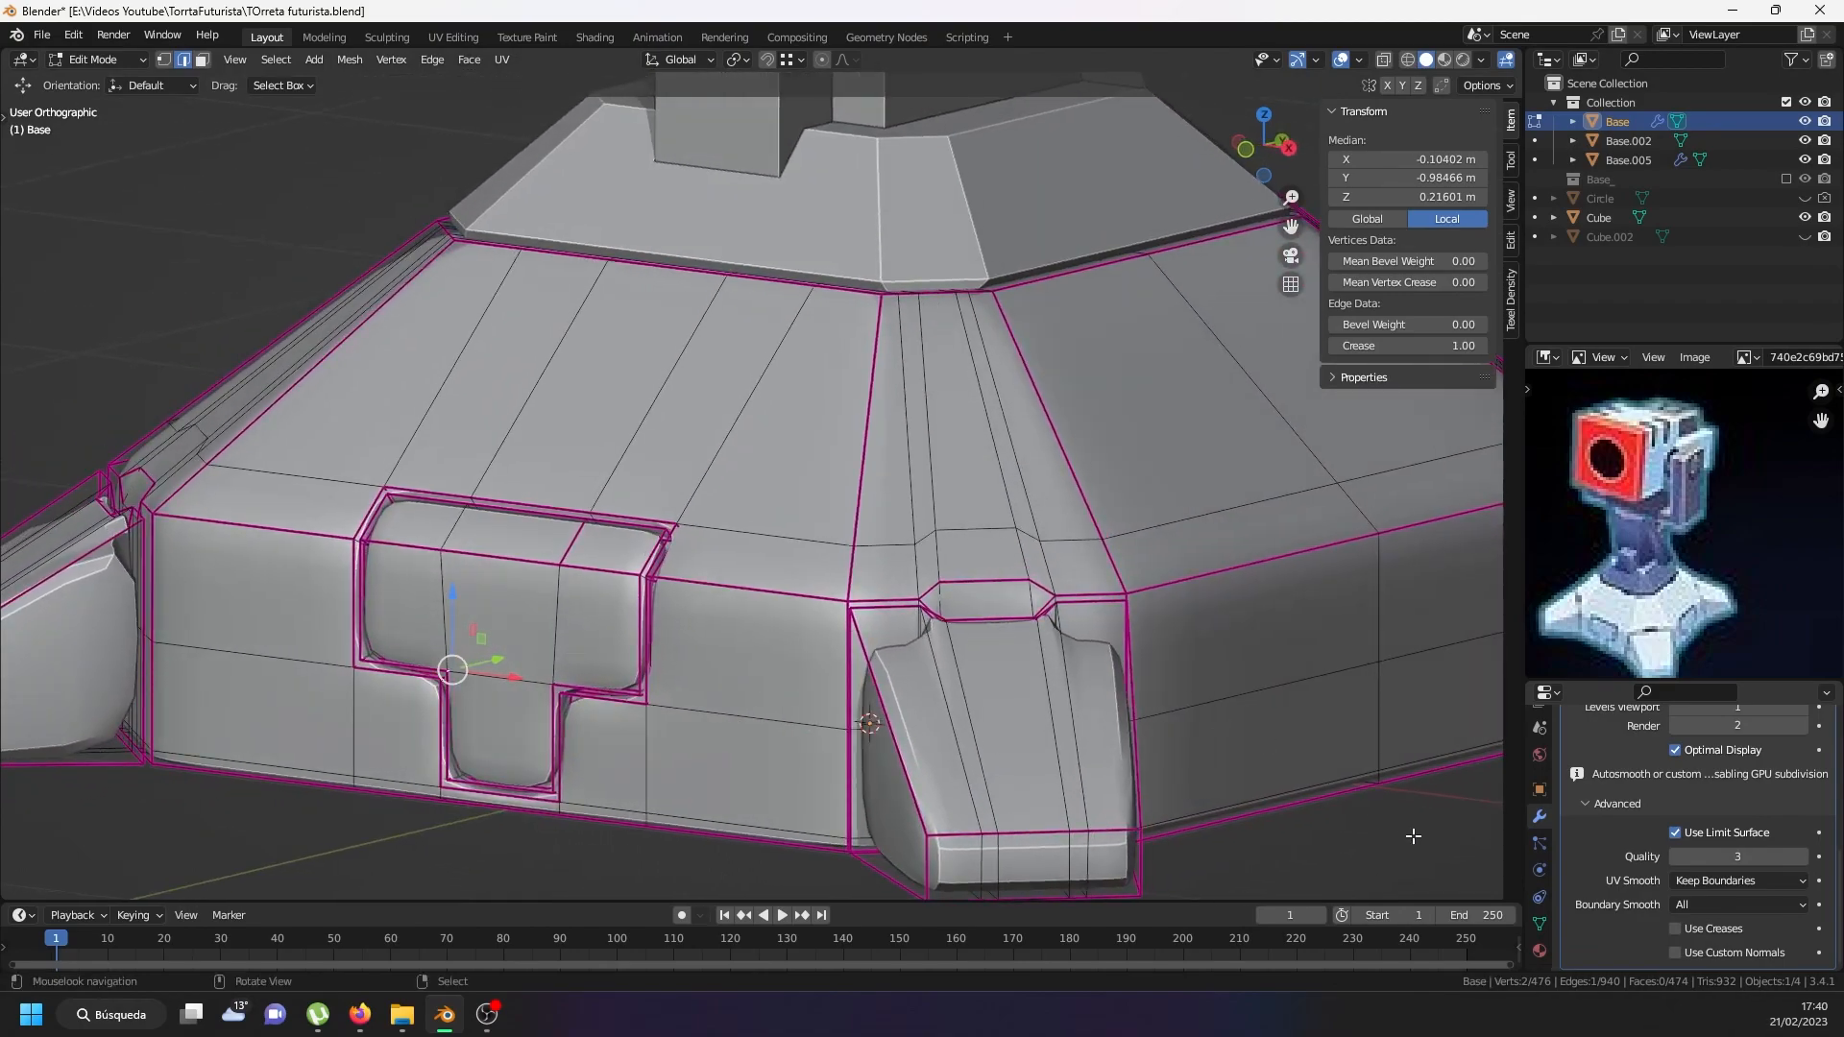
Set the viewport levels of both Subdivision modifiers to 2.
{"action": "left_click", "coordinate": [1617, 803]}
{"action": "left_click", "coordinate": [1802, 862]}
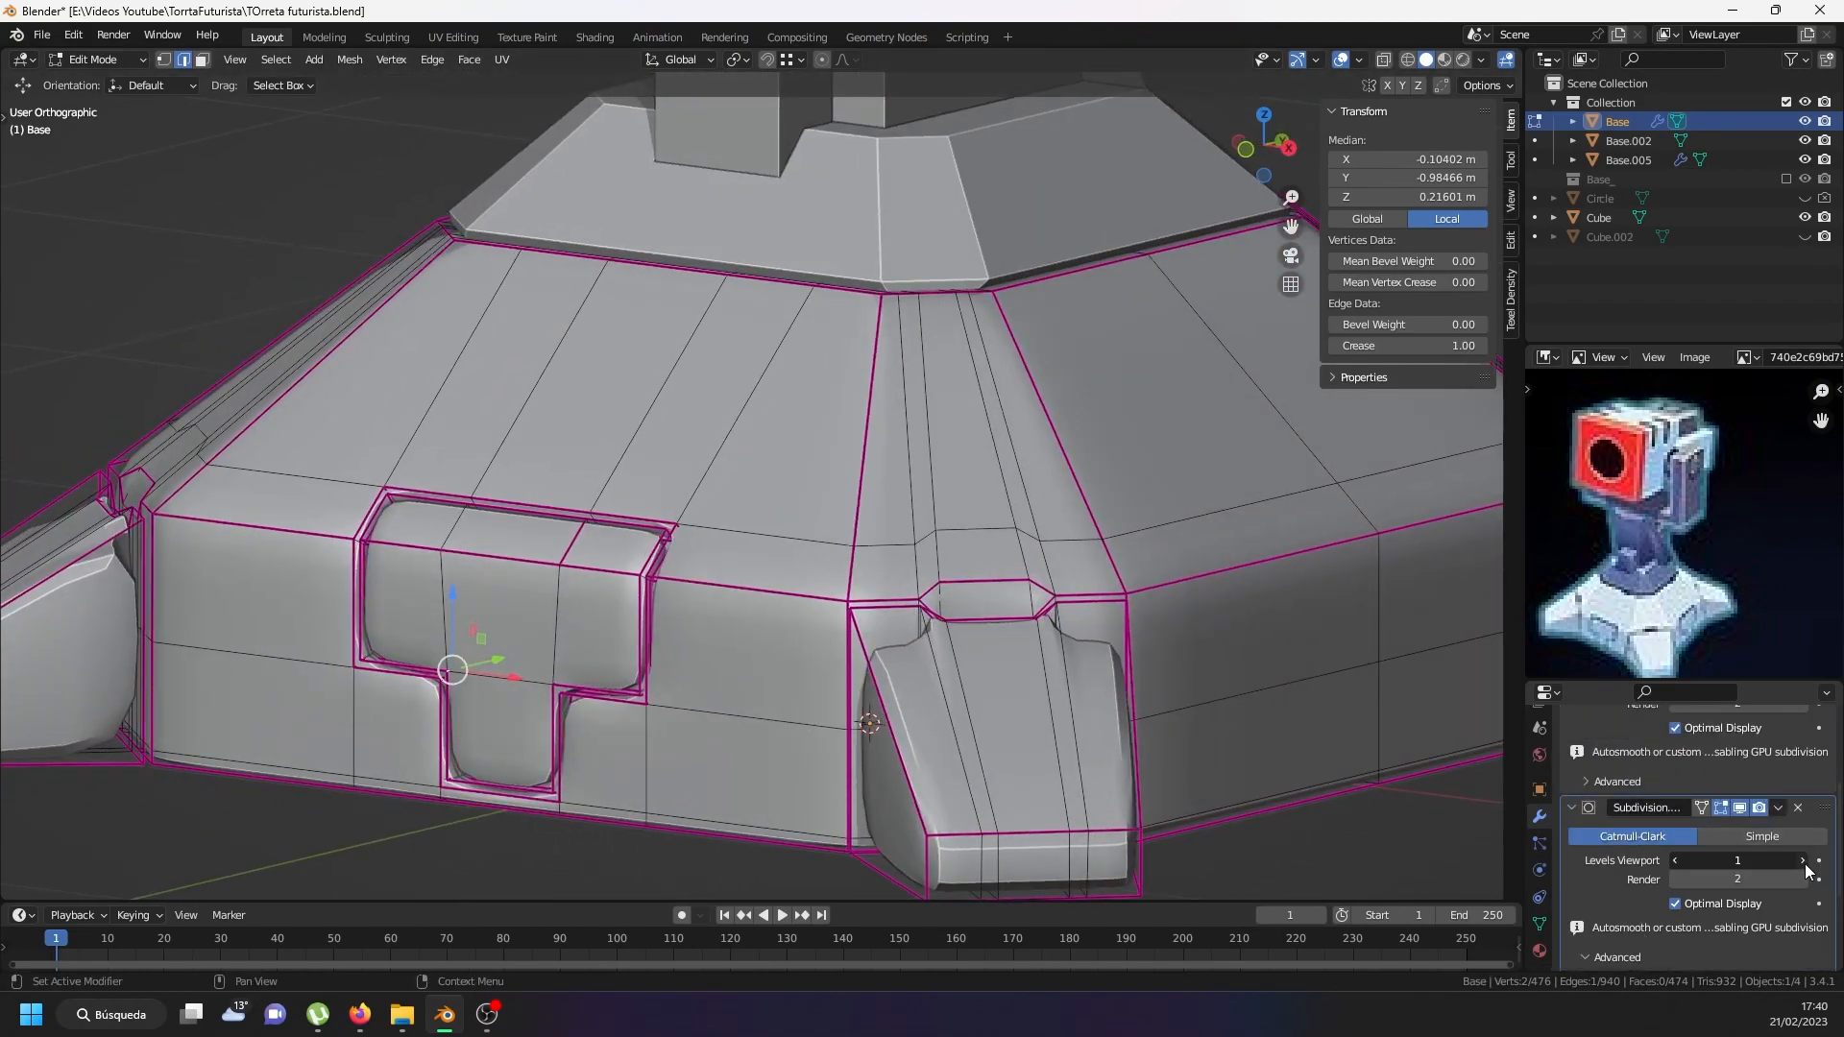
{"action": "scroll", "coordinate": [1585, 809], "scroll_direction": "down", "scroll_amount": 4}
{"action": "left_click", "coordinate": [1590, 806]}
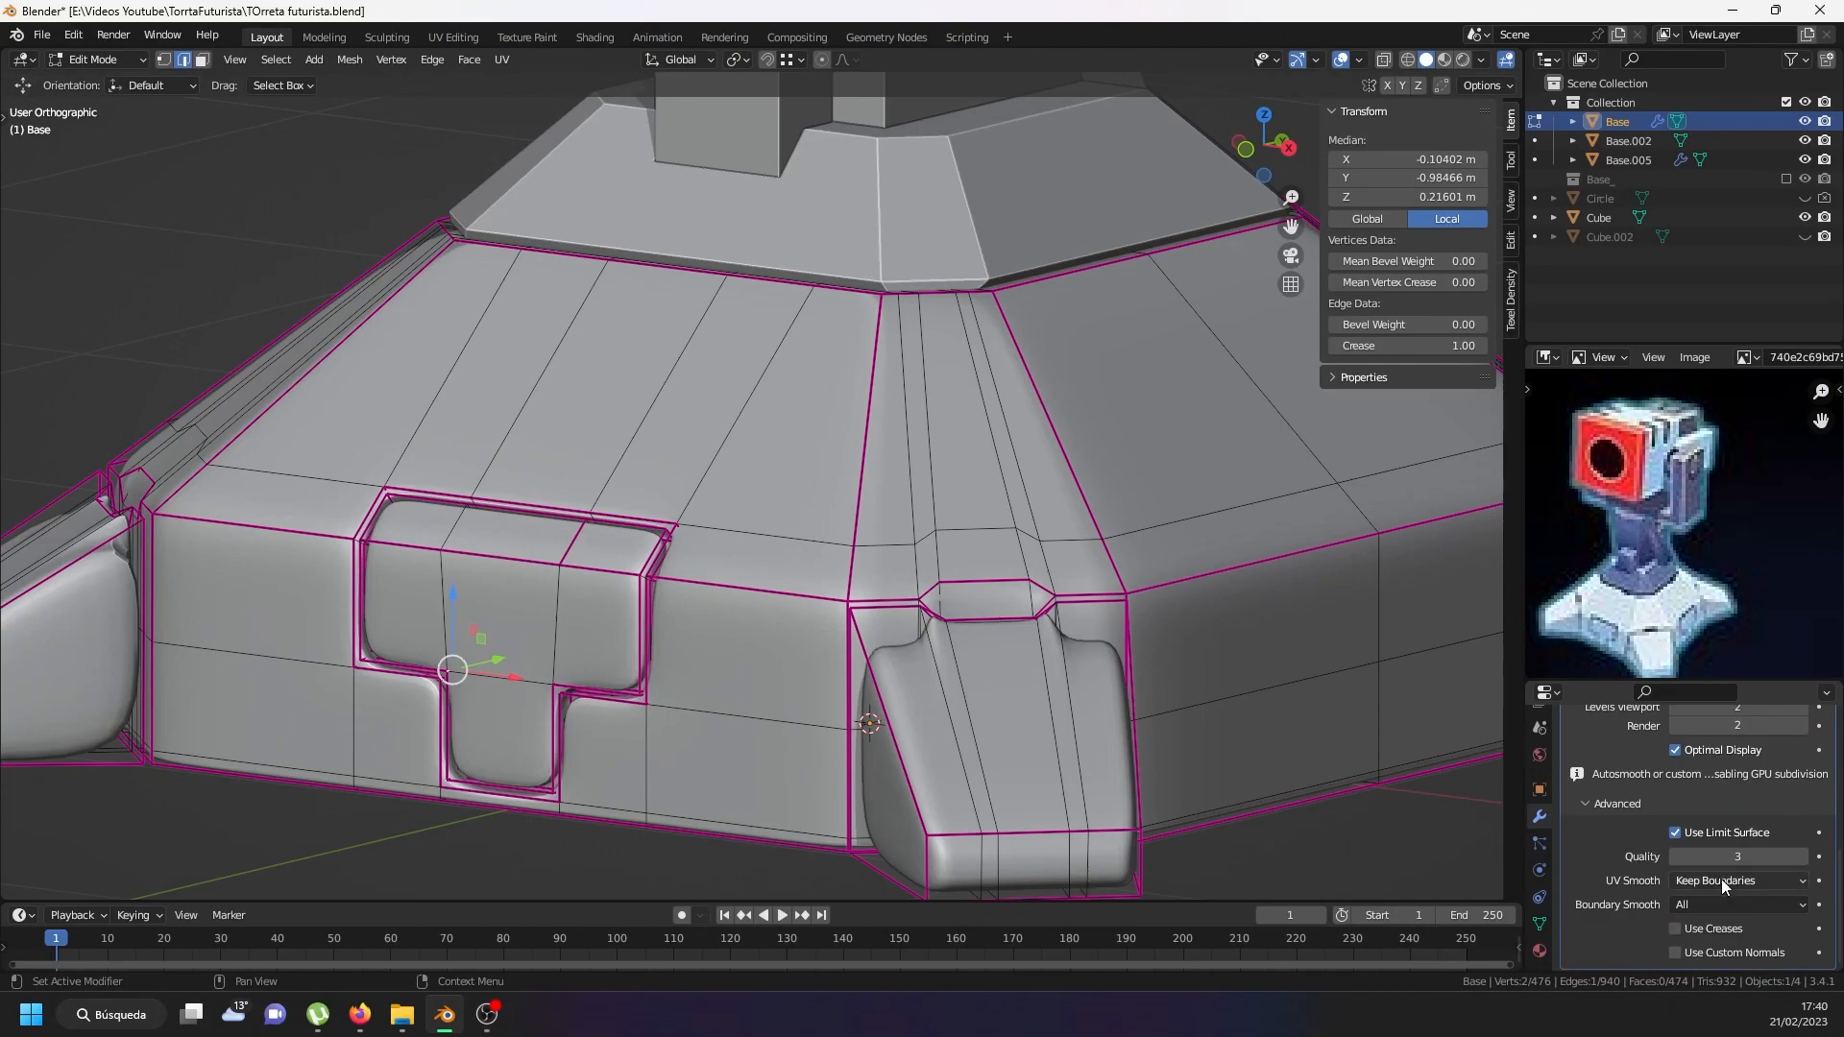
{"action": "scroll", "coordinate": [1690, 845], "scroll_direction": "up", "scroll_amount": 4}
{"action": "scroll", "coordinate": [1727, 874], "scroll_direction": "down", "scroll_amount": 2}
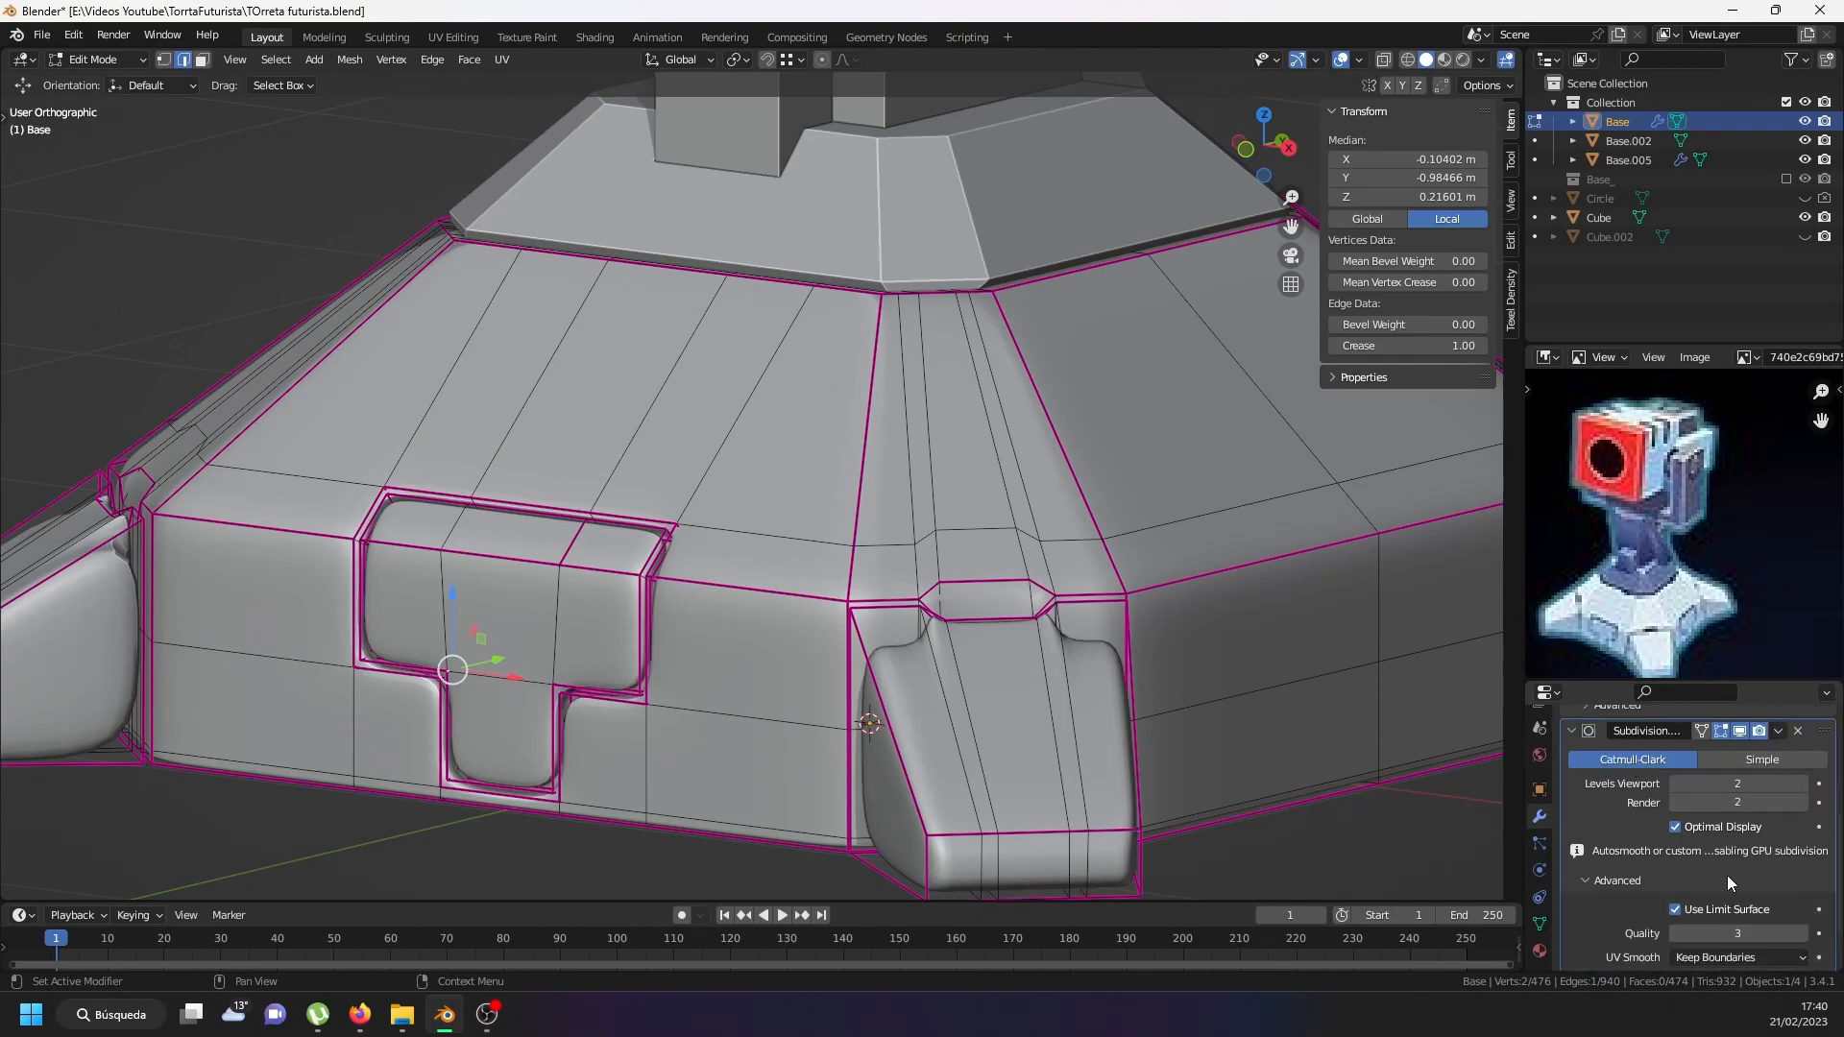
{"action": "scroll", "coordinate": [1742, 916], "scroll_direction": "down", "scroll_amount": 2}
{"action": "scroll", "coordinate": [1690, 897], "scroll_direction": "up", "scroll_amount": 6}
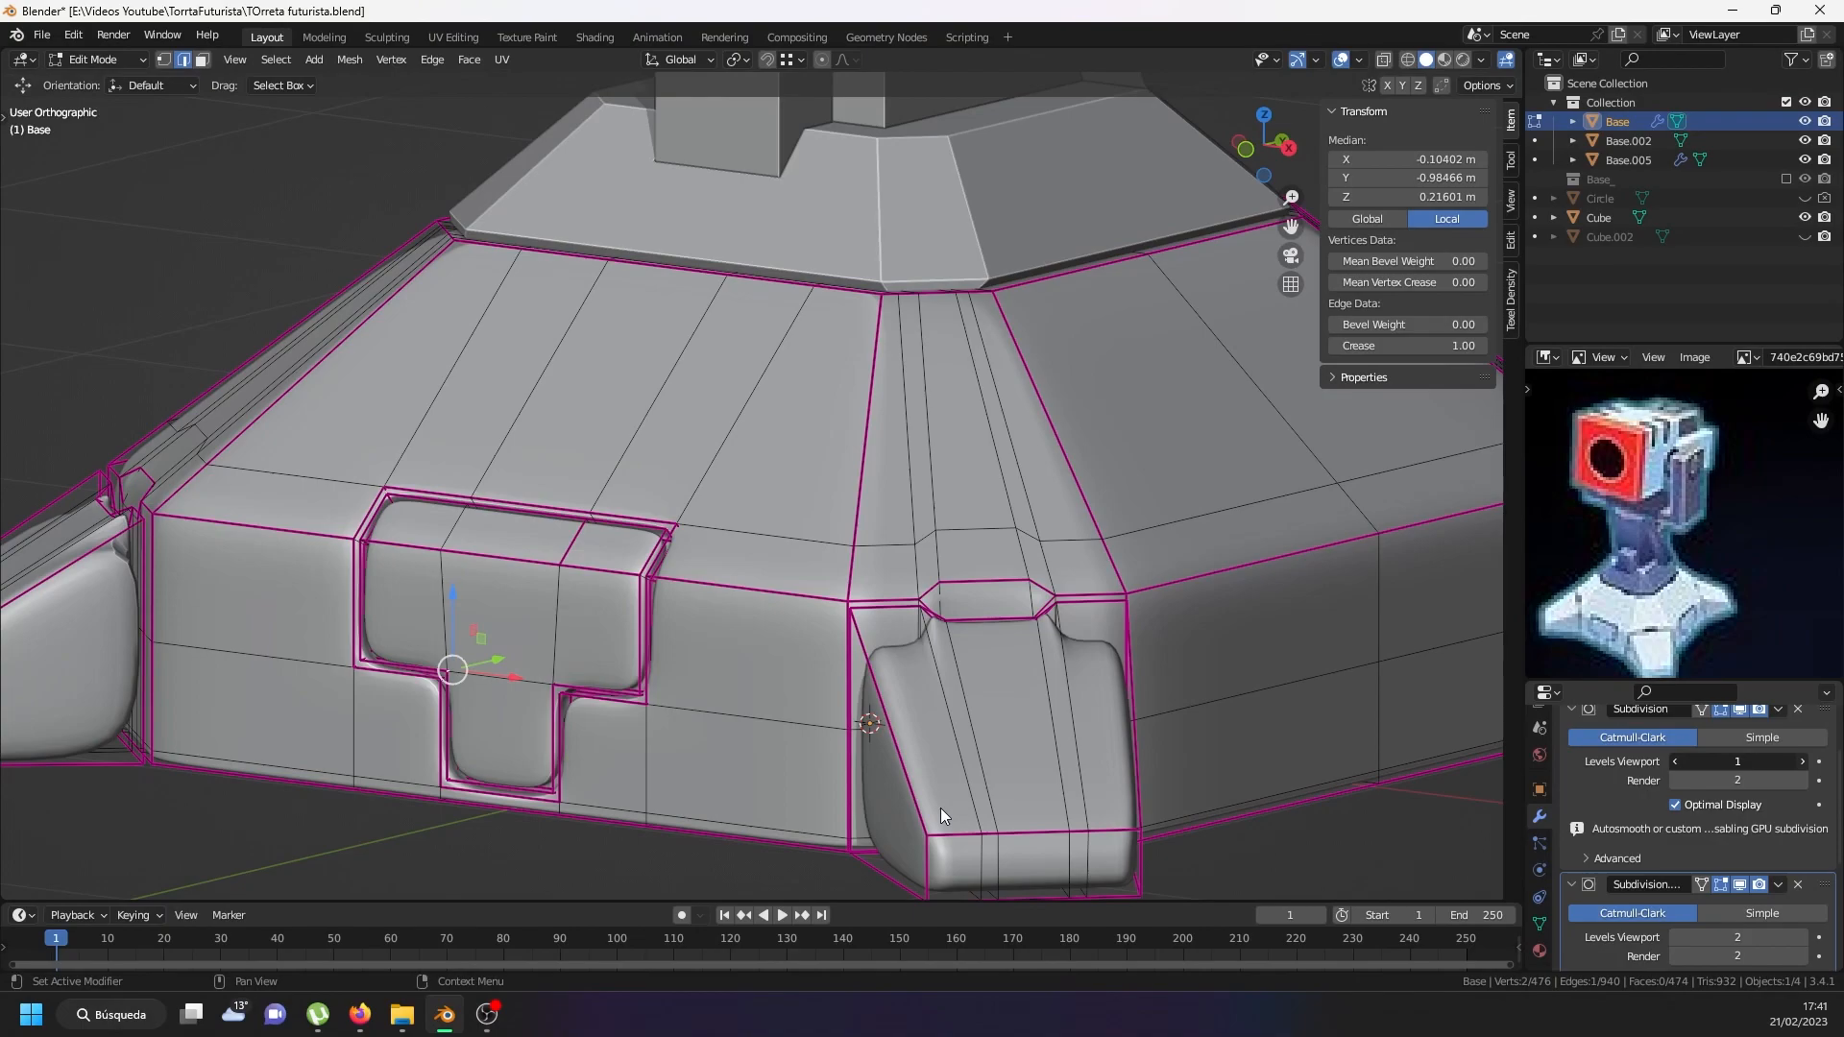
{"action": "key", "text": "ctrl+2"}
{"action": "middle_click_drag", "start_coordinate": [941, 809], "coordinate": [992, 646]}
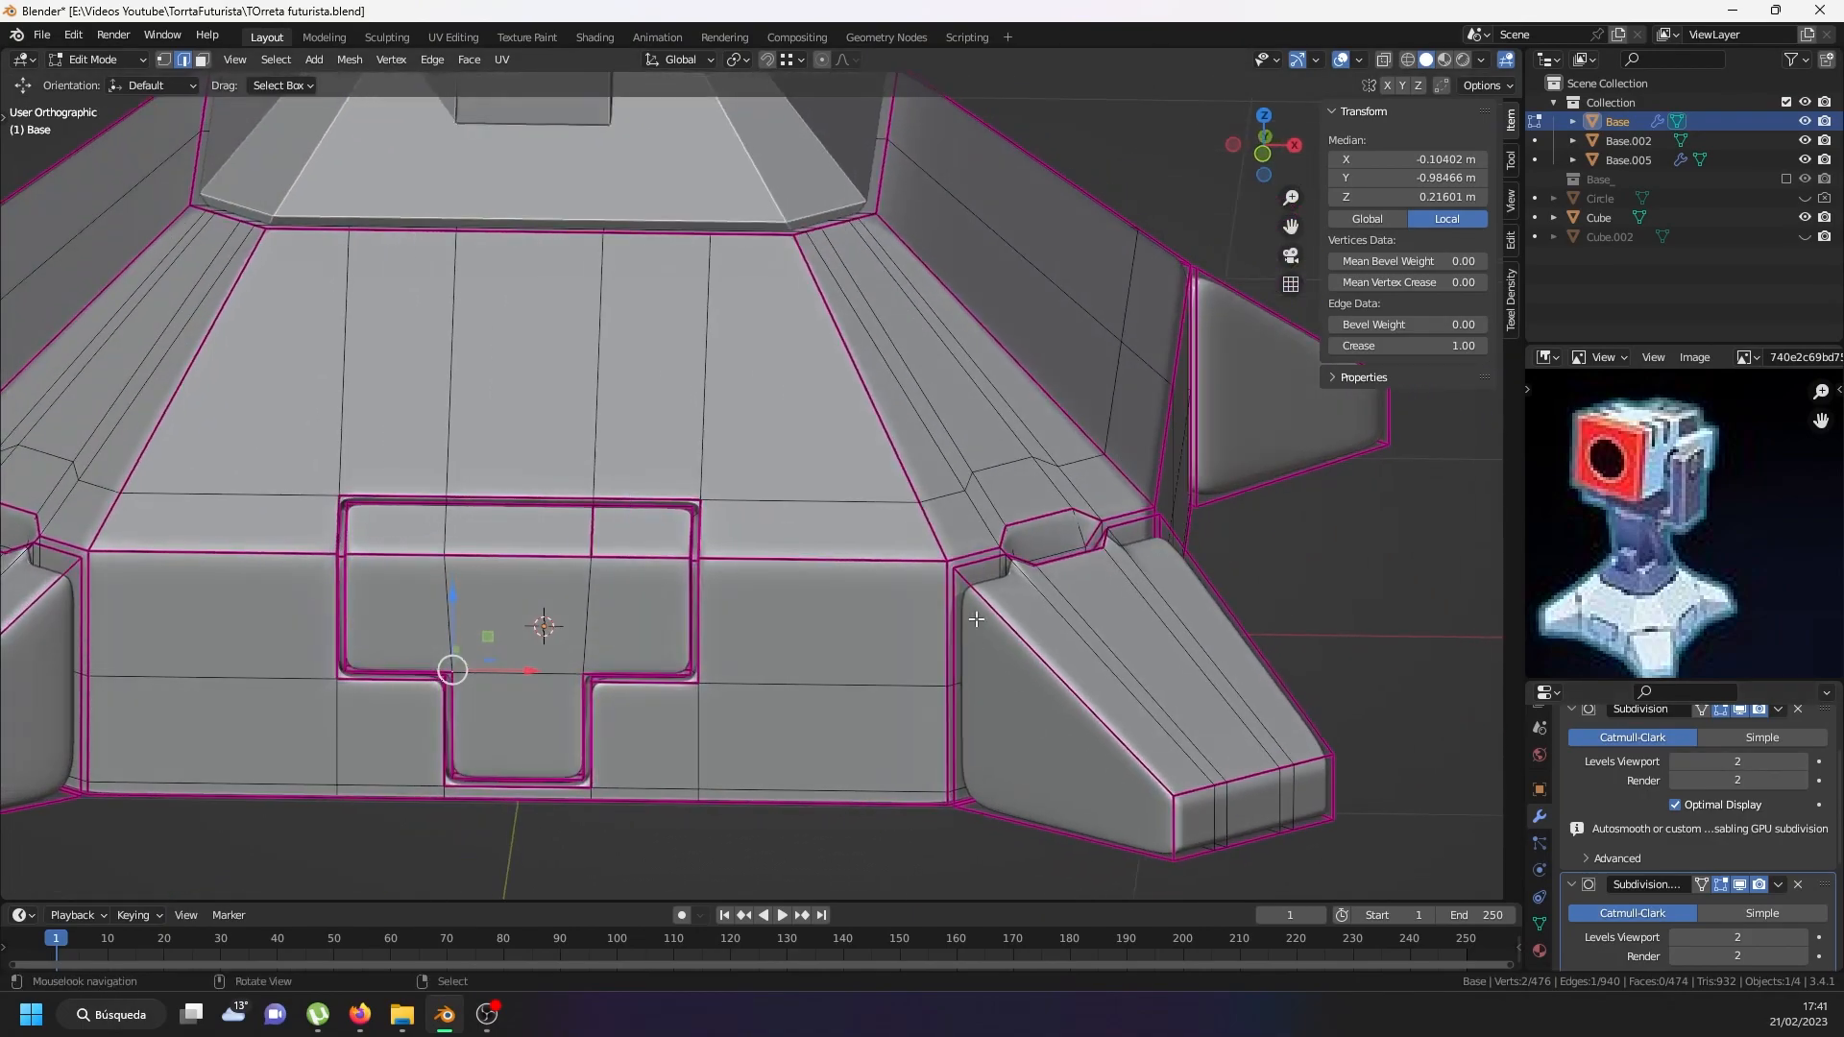
Add a crosswise loop cut to the base's front corner leg and slide it toward the end that meets the base.
{"action": "scroll", "coordinate": [993, 646], "scroll_direction": "up", "scroll_amount": 3}
{"action": "left_click", "coordinate": [1023, 566]}
{"action": "middle_click_drag", "start_coordinate": [1022, 567], "coordinate": [1034, 681]}
{"action": "scroll", "coordinate": [1034, 681], "scroll_direction": "down", "scroll_amount": 3}
{"action": "middle_click_drag", "start_coordinate": [1084, 789], "coordinate": [990, 720], "text": "shift"}
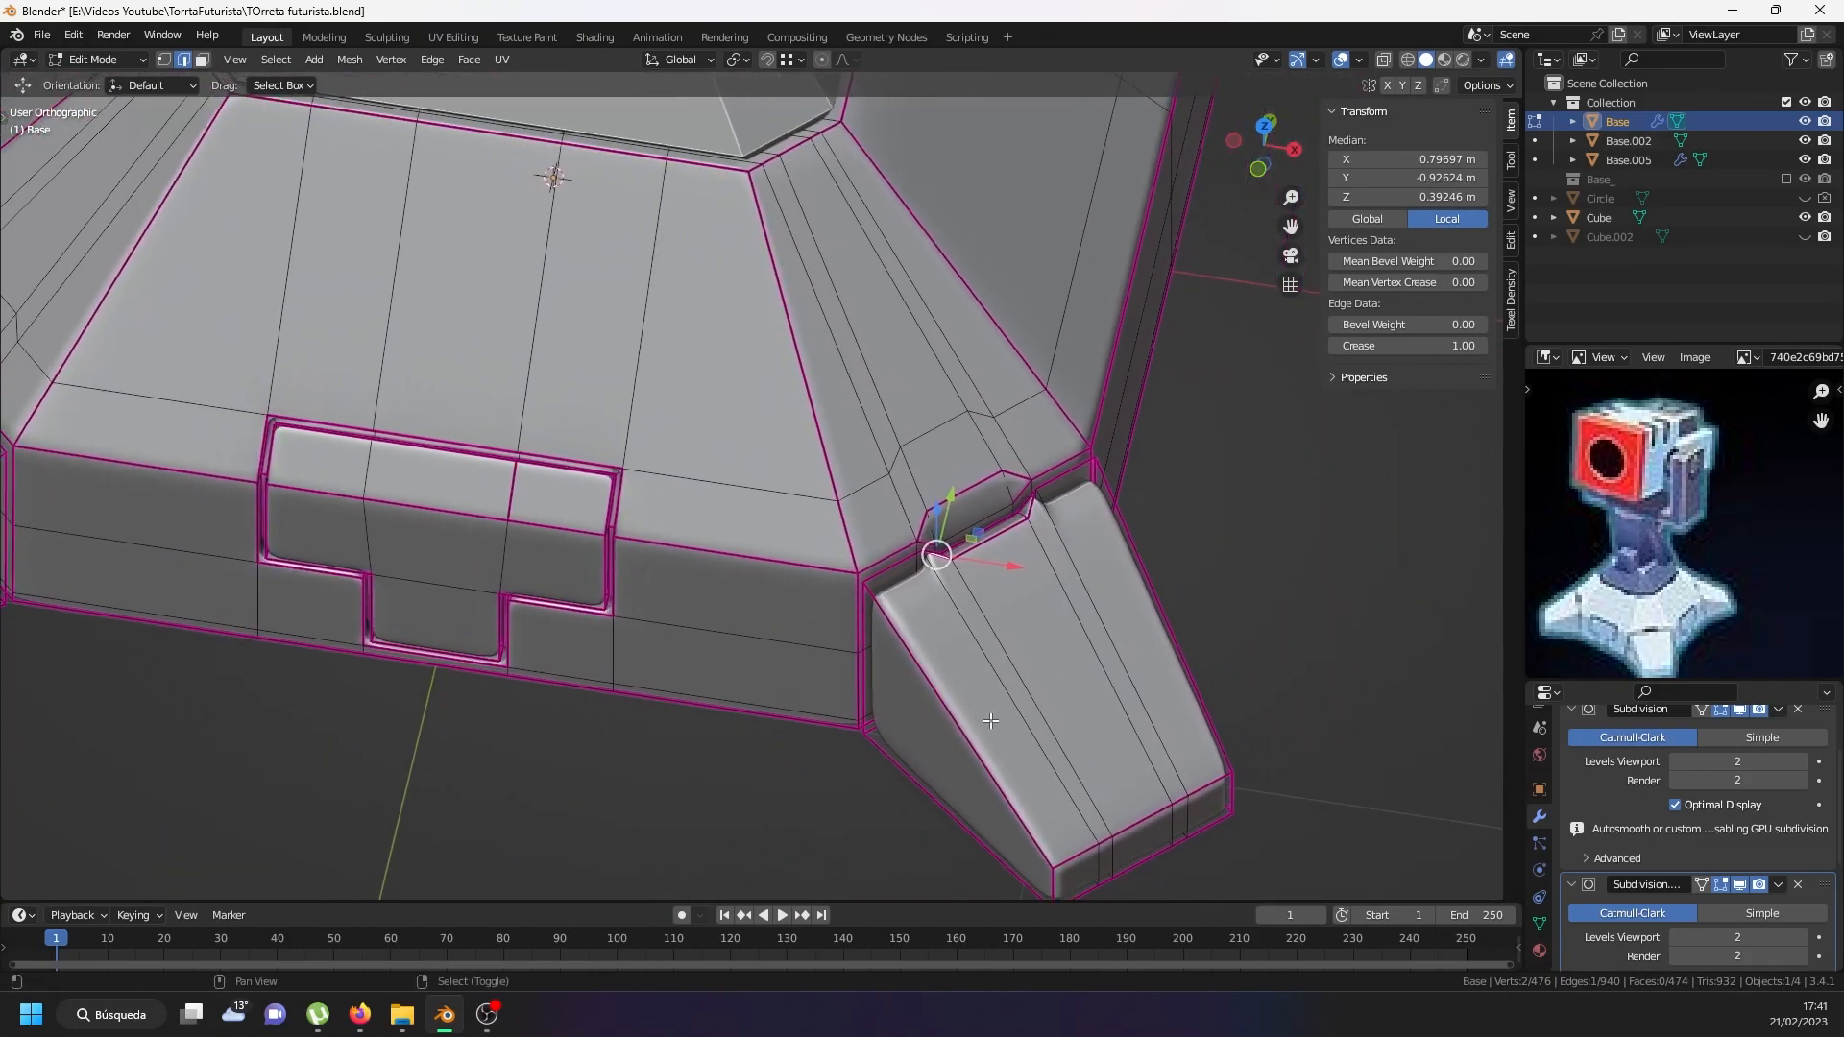
{"action": "scroll", "coordinate": [991, 721], "scroll_direction": "up", "scroll_amount": 2}
{"action": "key", "text": "ctrl+r"}
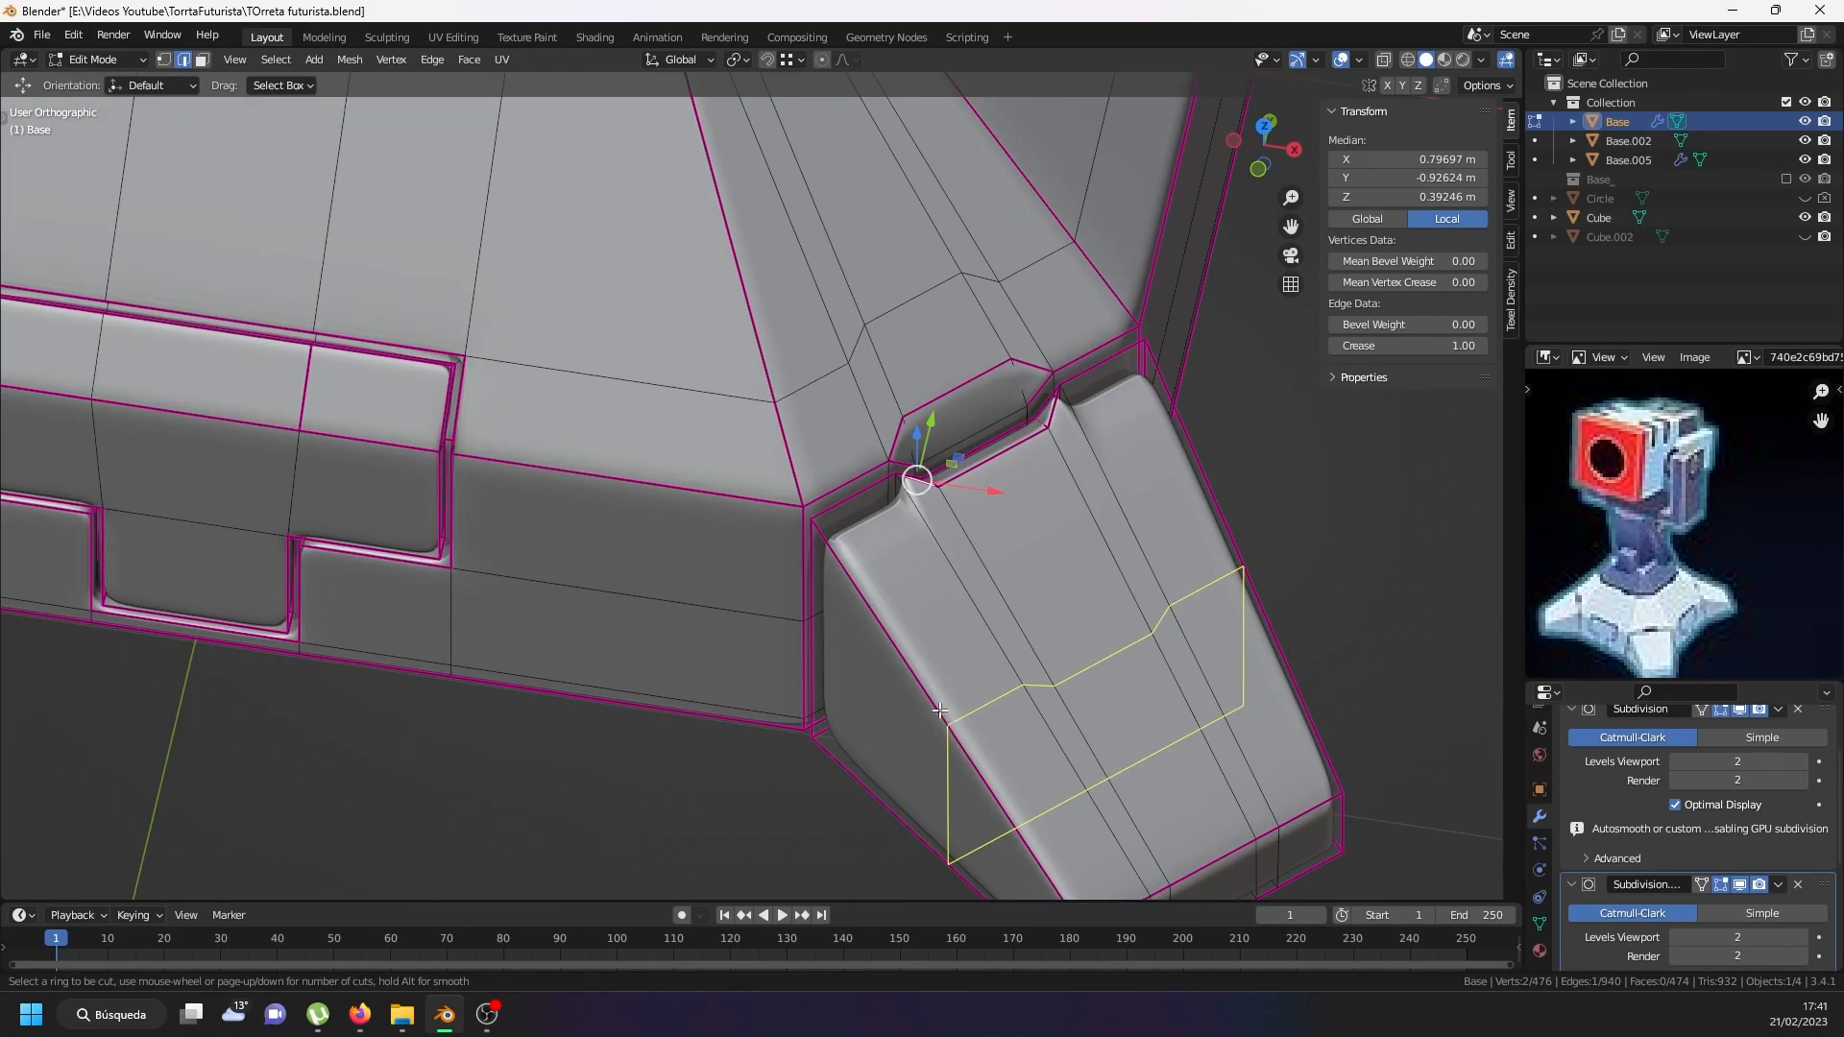
{"action": "left_click", "coordinate": [912, 649]}
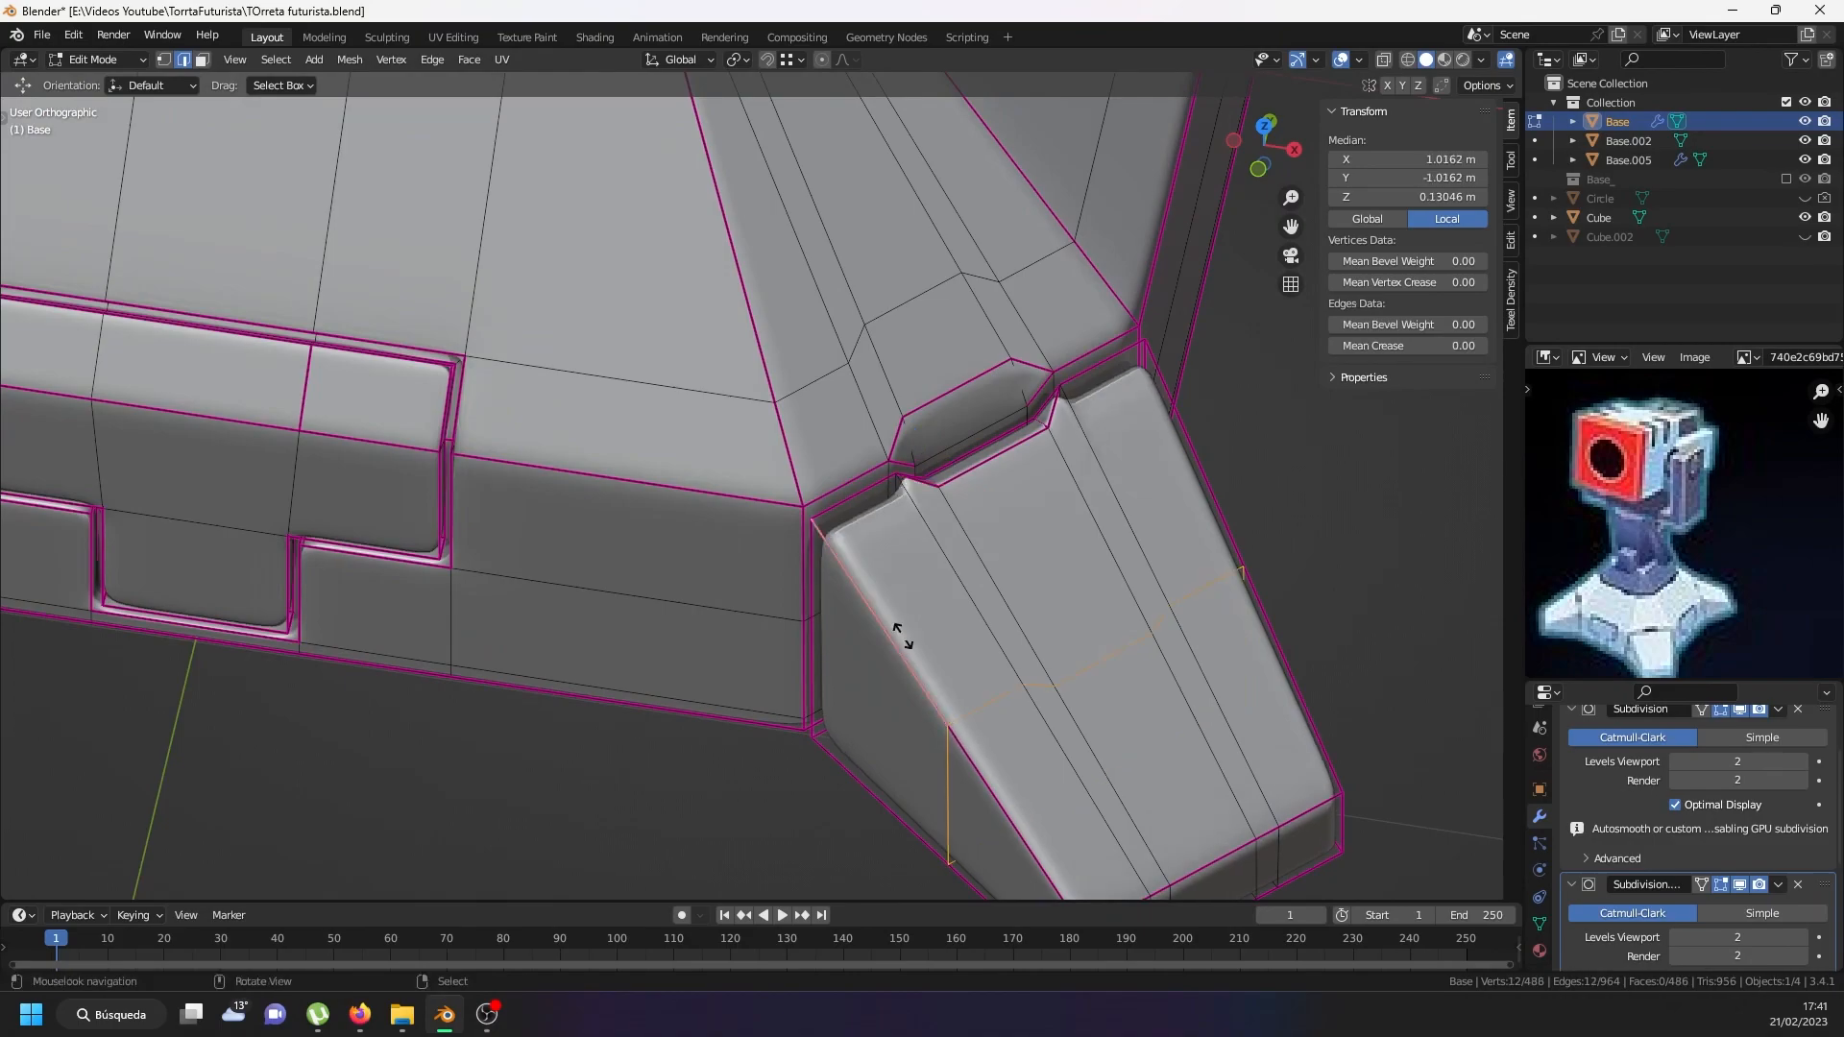
{"action": "key", "text": "g"}
{"action": "key", "text": "g"}
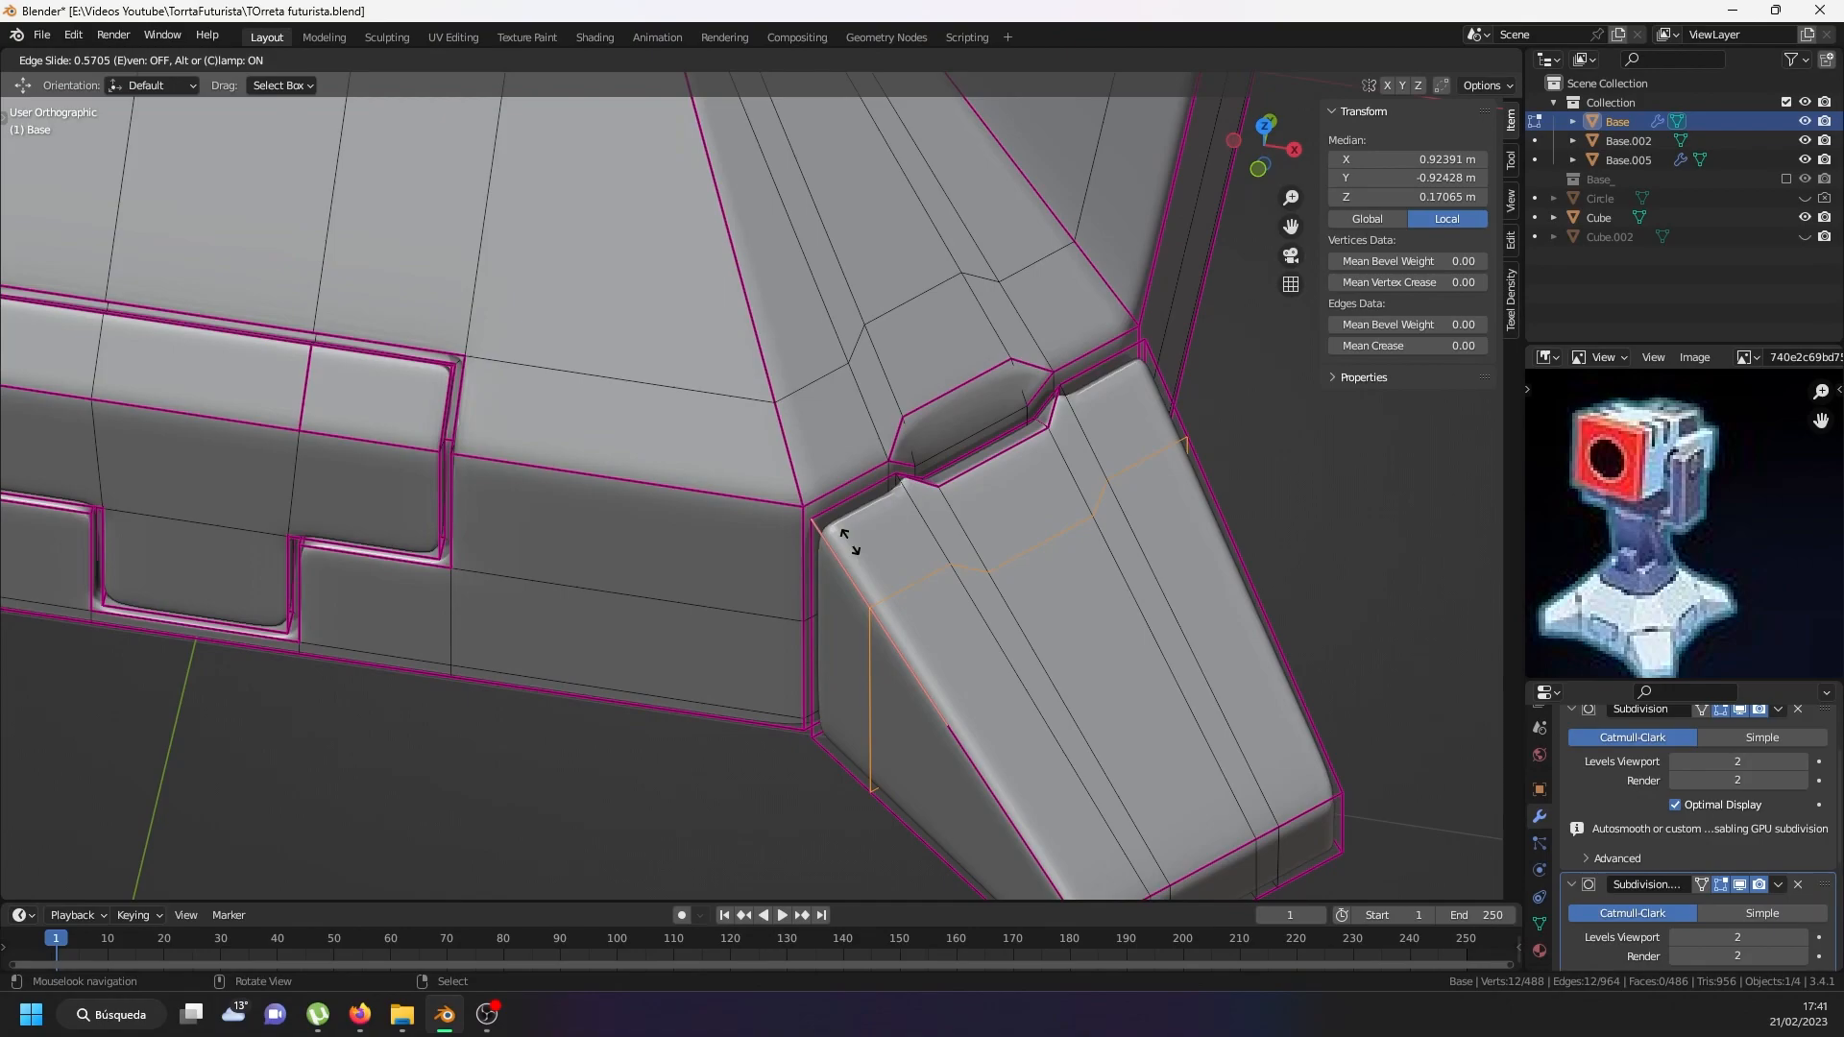
{"action": "key", "text": "Escape"}
{"action": "key", "text": "ctrl+z"}
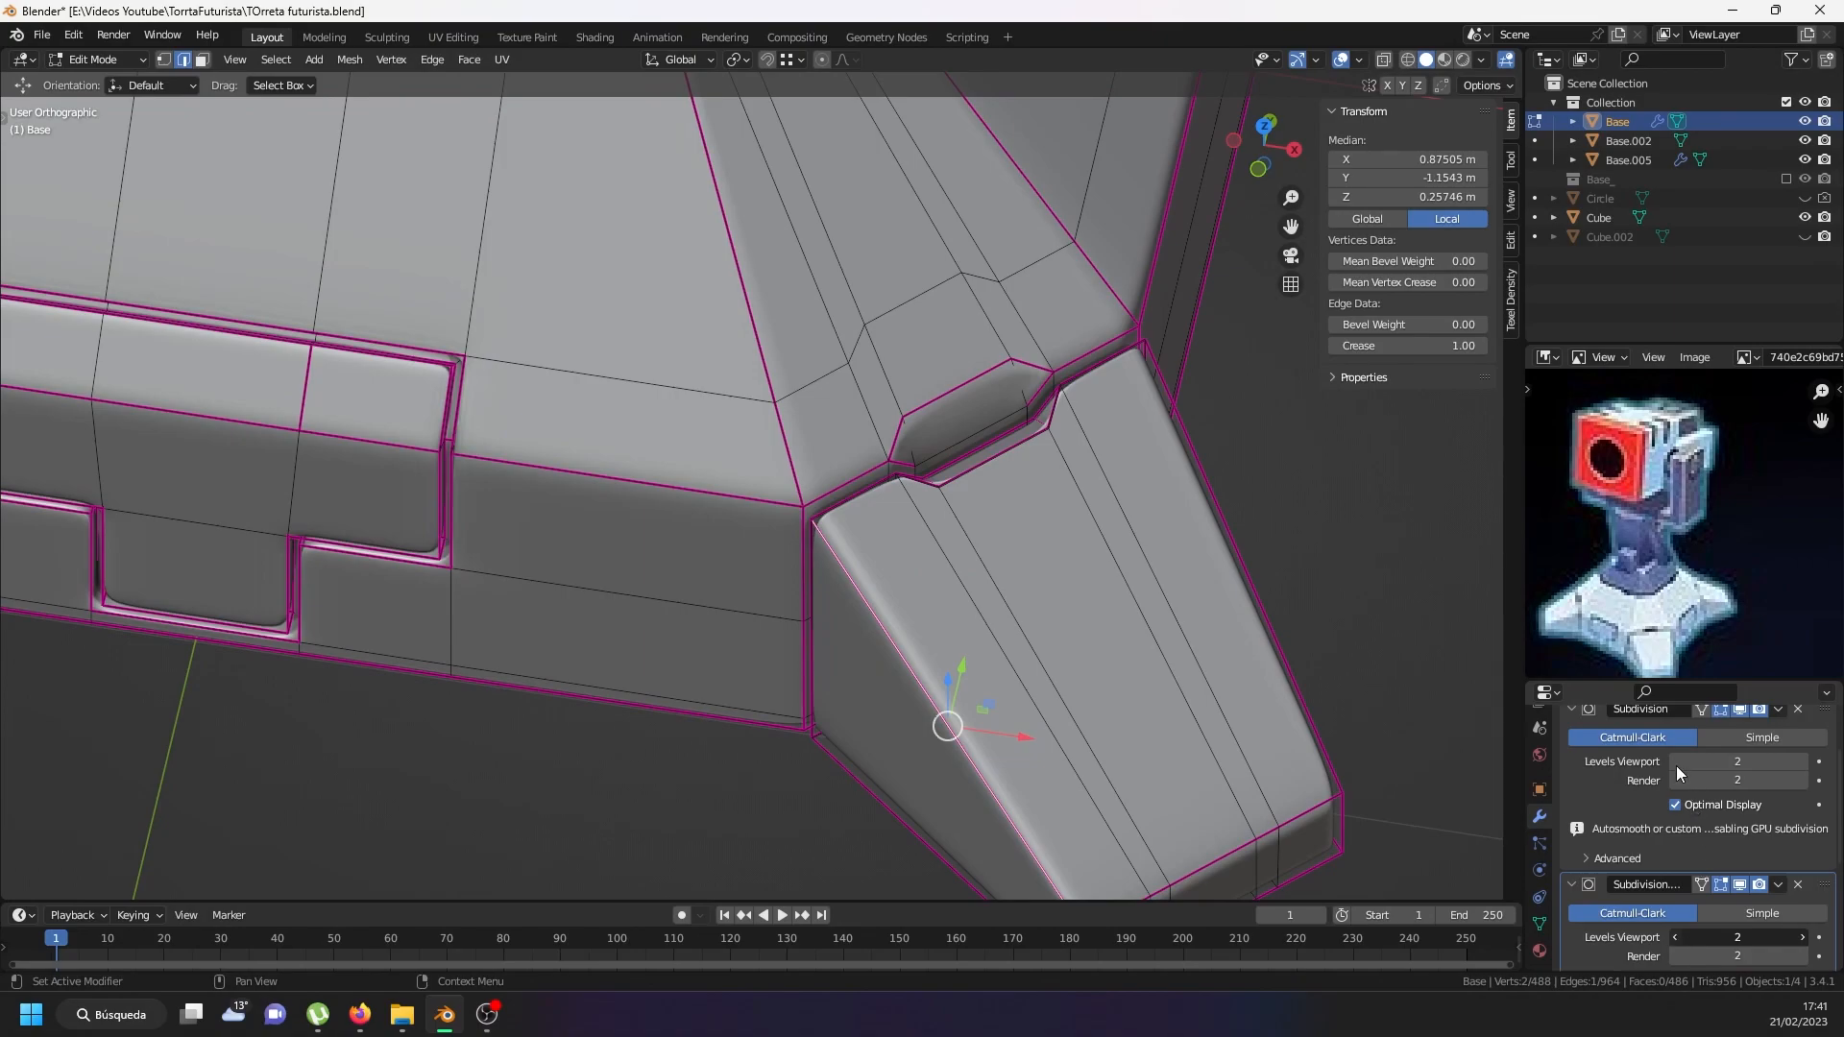
Set the viewport levels of both Subdivision modifiers to 1.
{"action": "left_click_drag", "start_coordinate": [1675, 762], "coordinate": [1632, 939]}
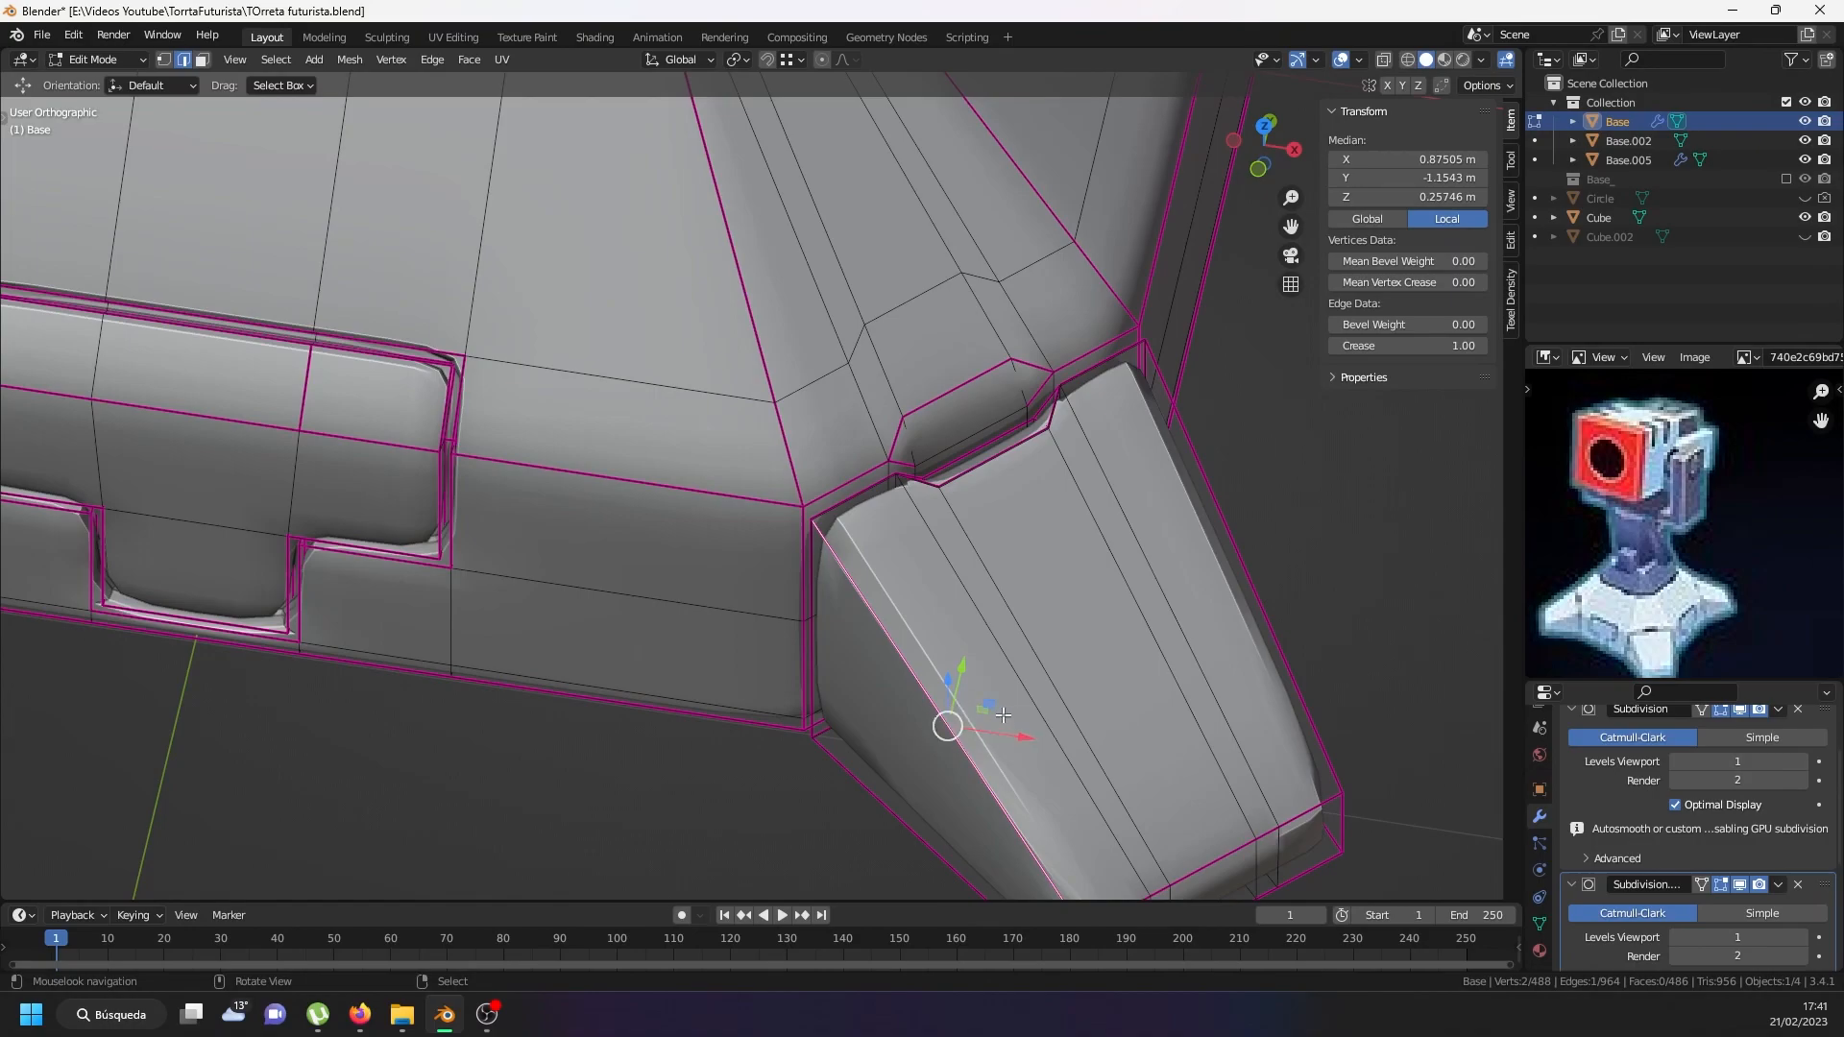
{"action": "key", "text": "r"}
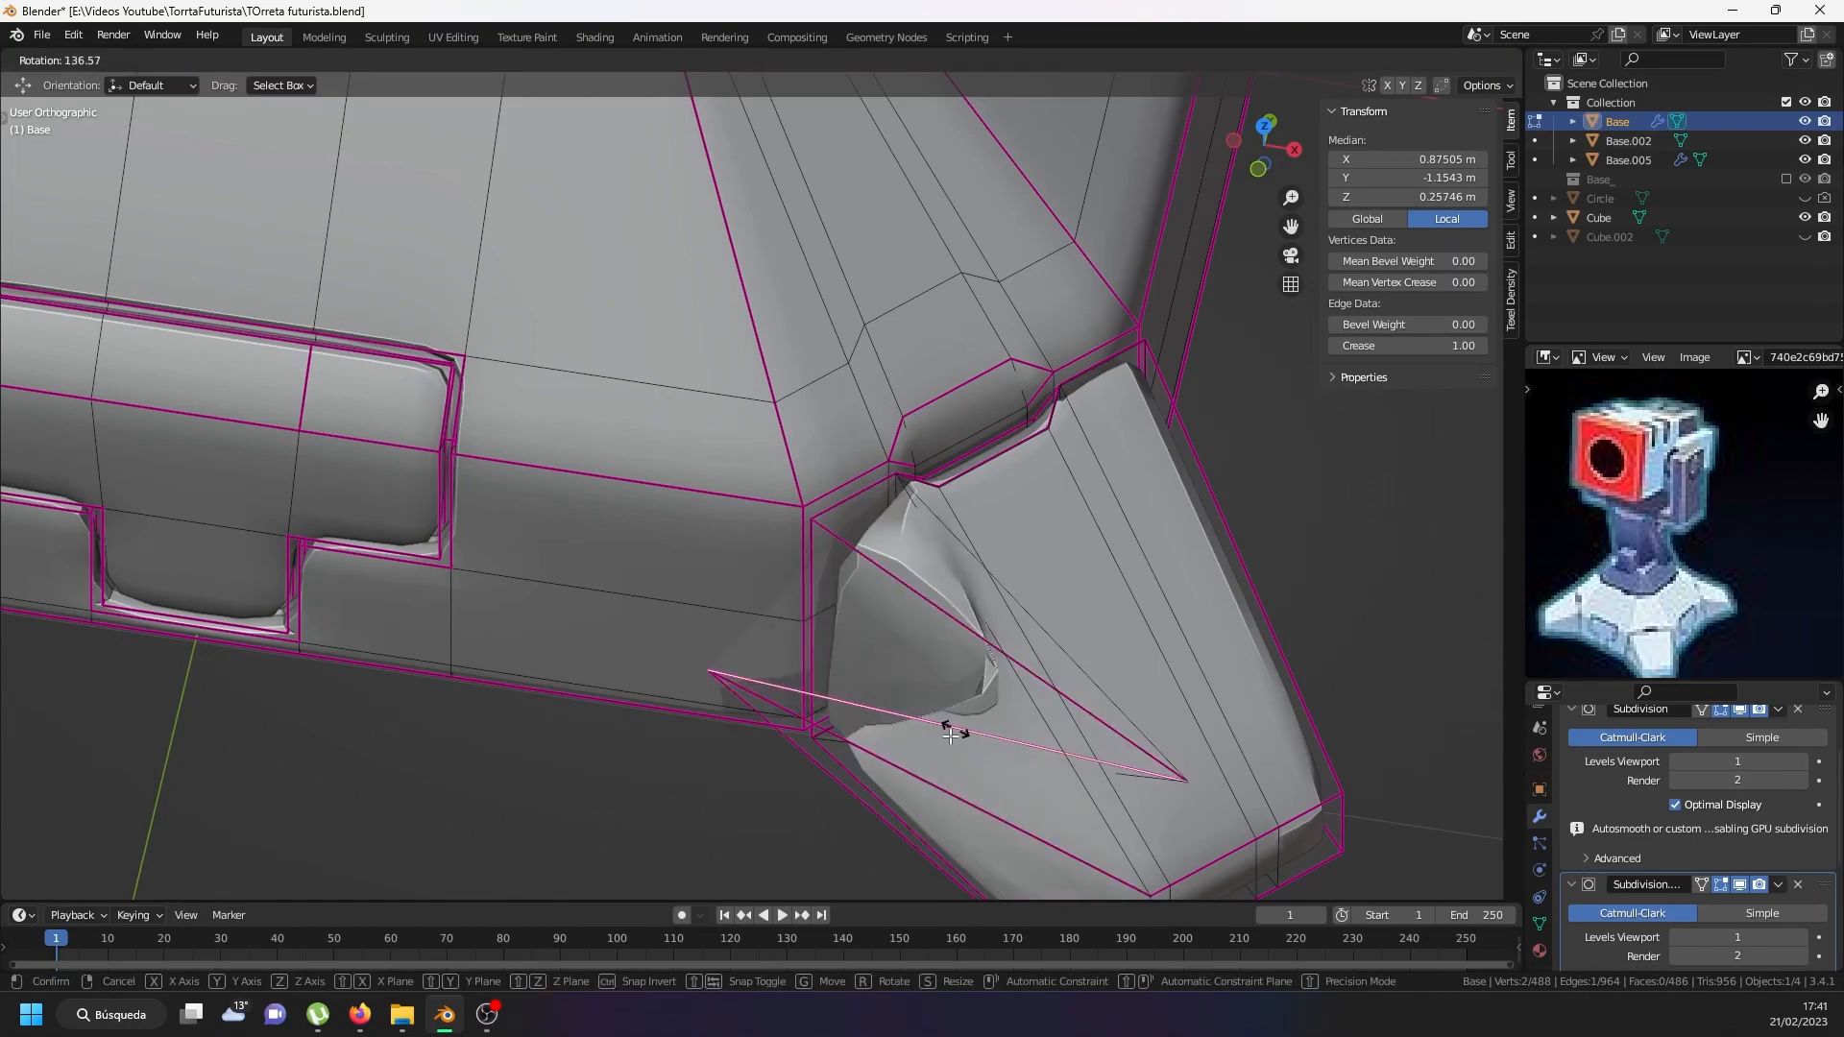
{"action": "key", "text": "Escape"}
Add another crosswise loop cut to the corner leg, slid to a factor of about 0.94 near its inner end.
{"action": "key", "text": "ctrl+r"}
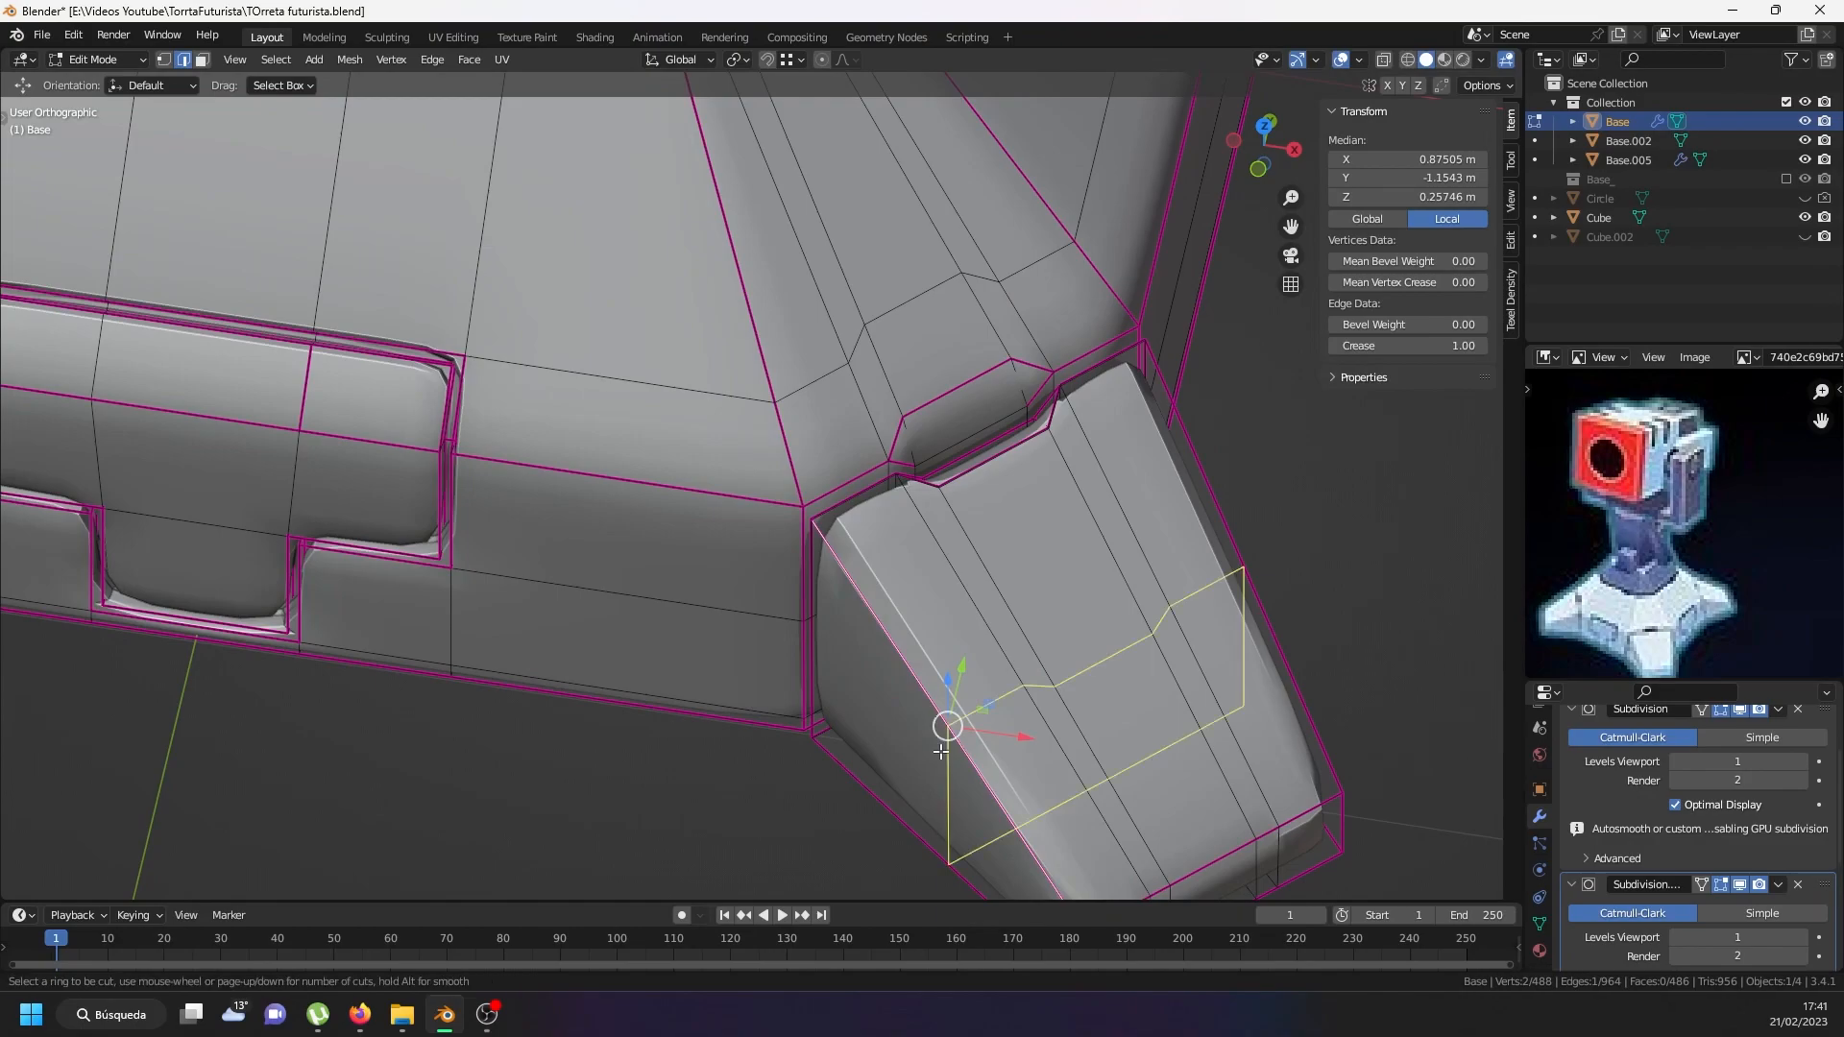
{"action": "left_click", "coordinate": [877, 663]}
{"action": "right_click", "coordinate": [877, 662]}
{"action": "key", "text": "g"}
{"action": "key", "text": "g"}
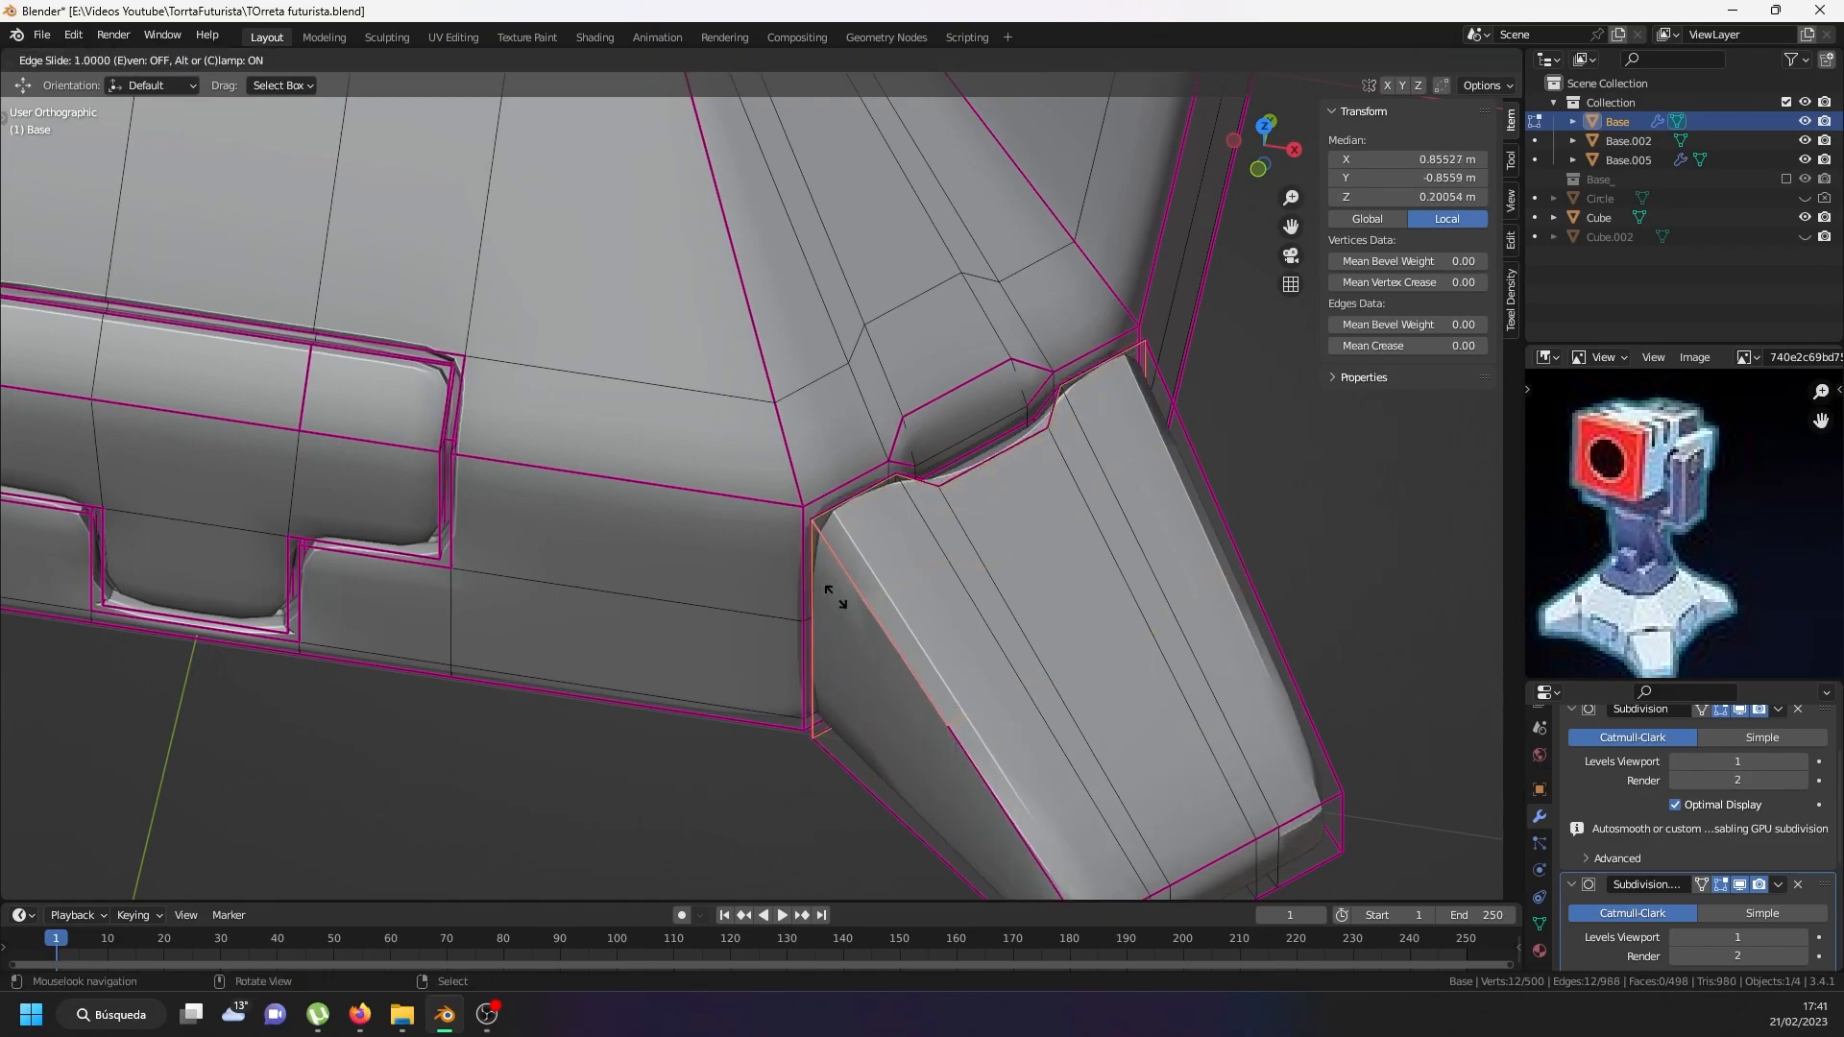
{"action": "left_click", "coordinate": [837, 607]}
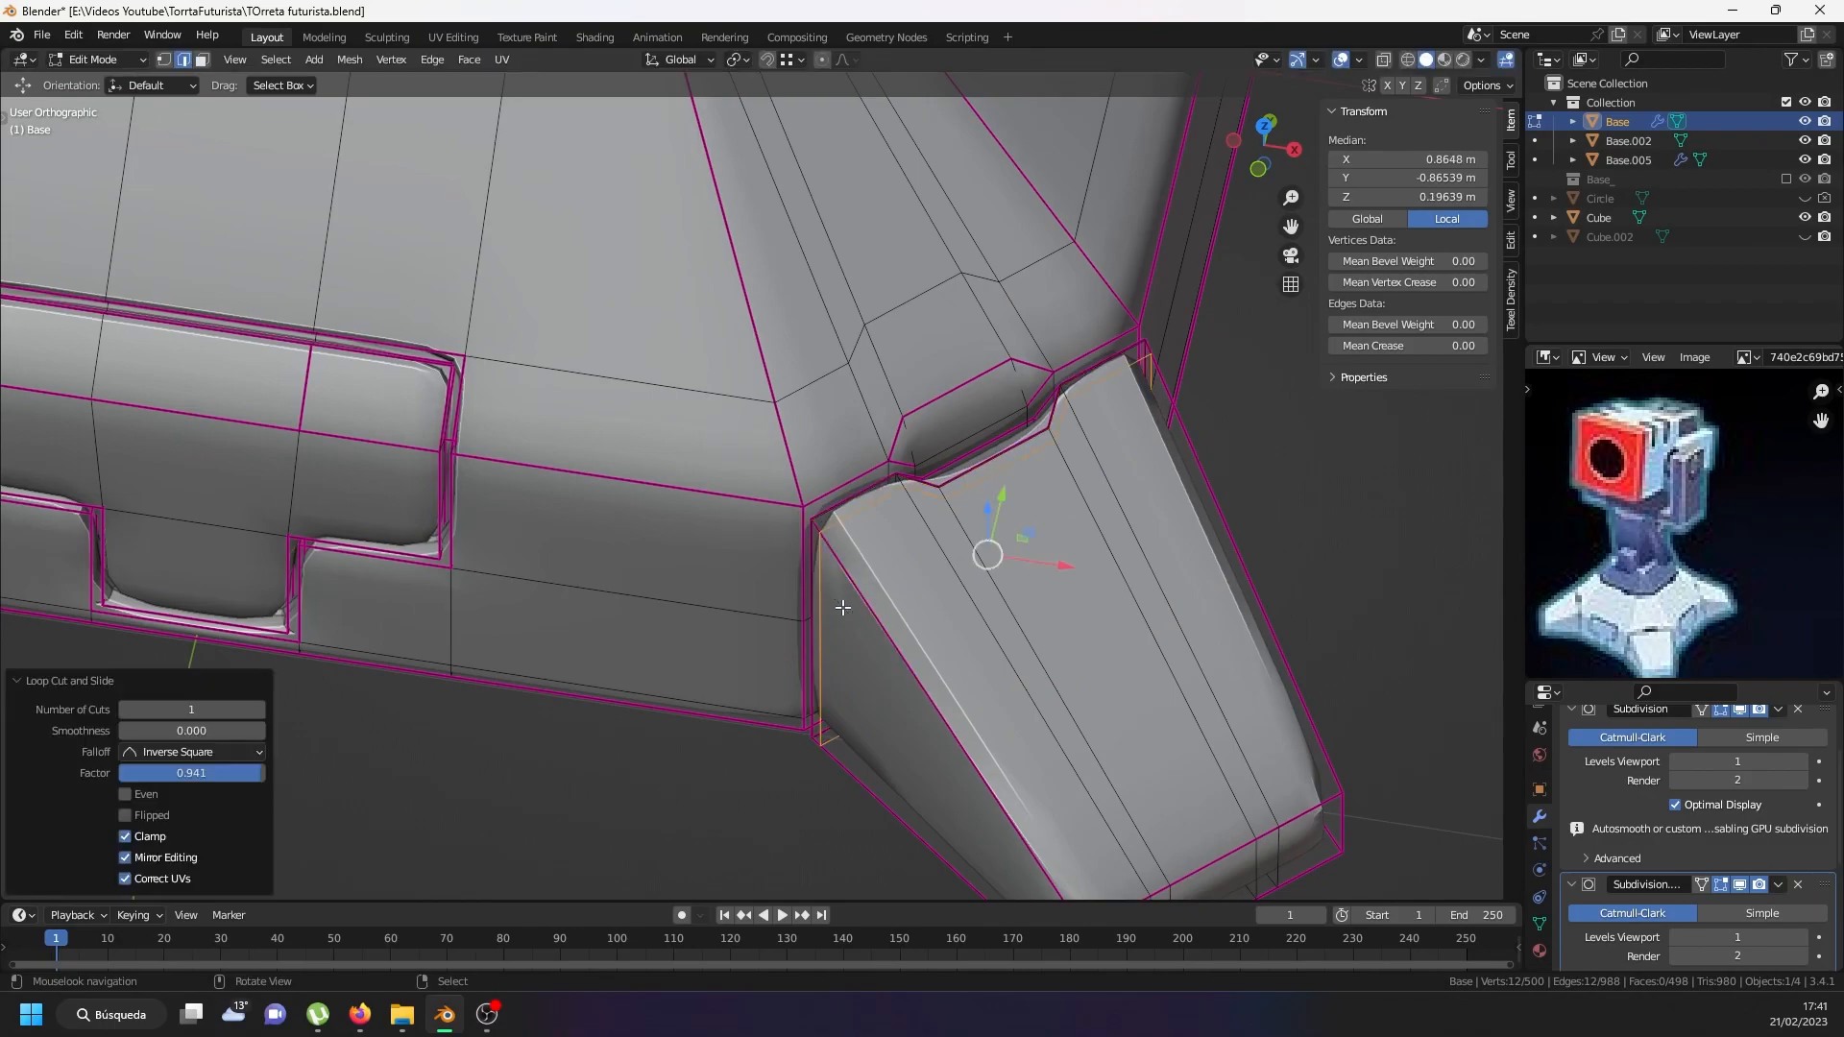
Add a crosswise loop cut near the corner leg's outer tip, slid to a factor of about -0.94.
{"action": "middle_click_drag", "start_coordinate": [1078, 789], "coordinate": [941, 565], "text": "shift"}
{"action": "key", "text": "ctrl+r"}
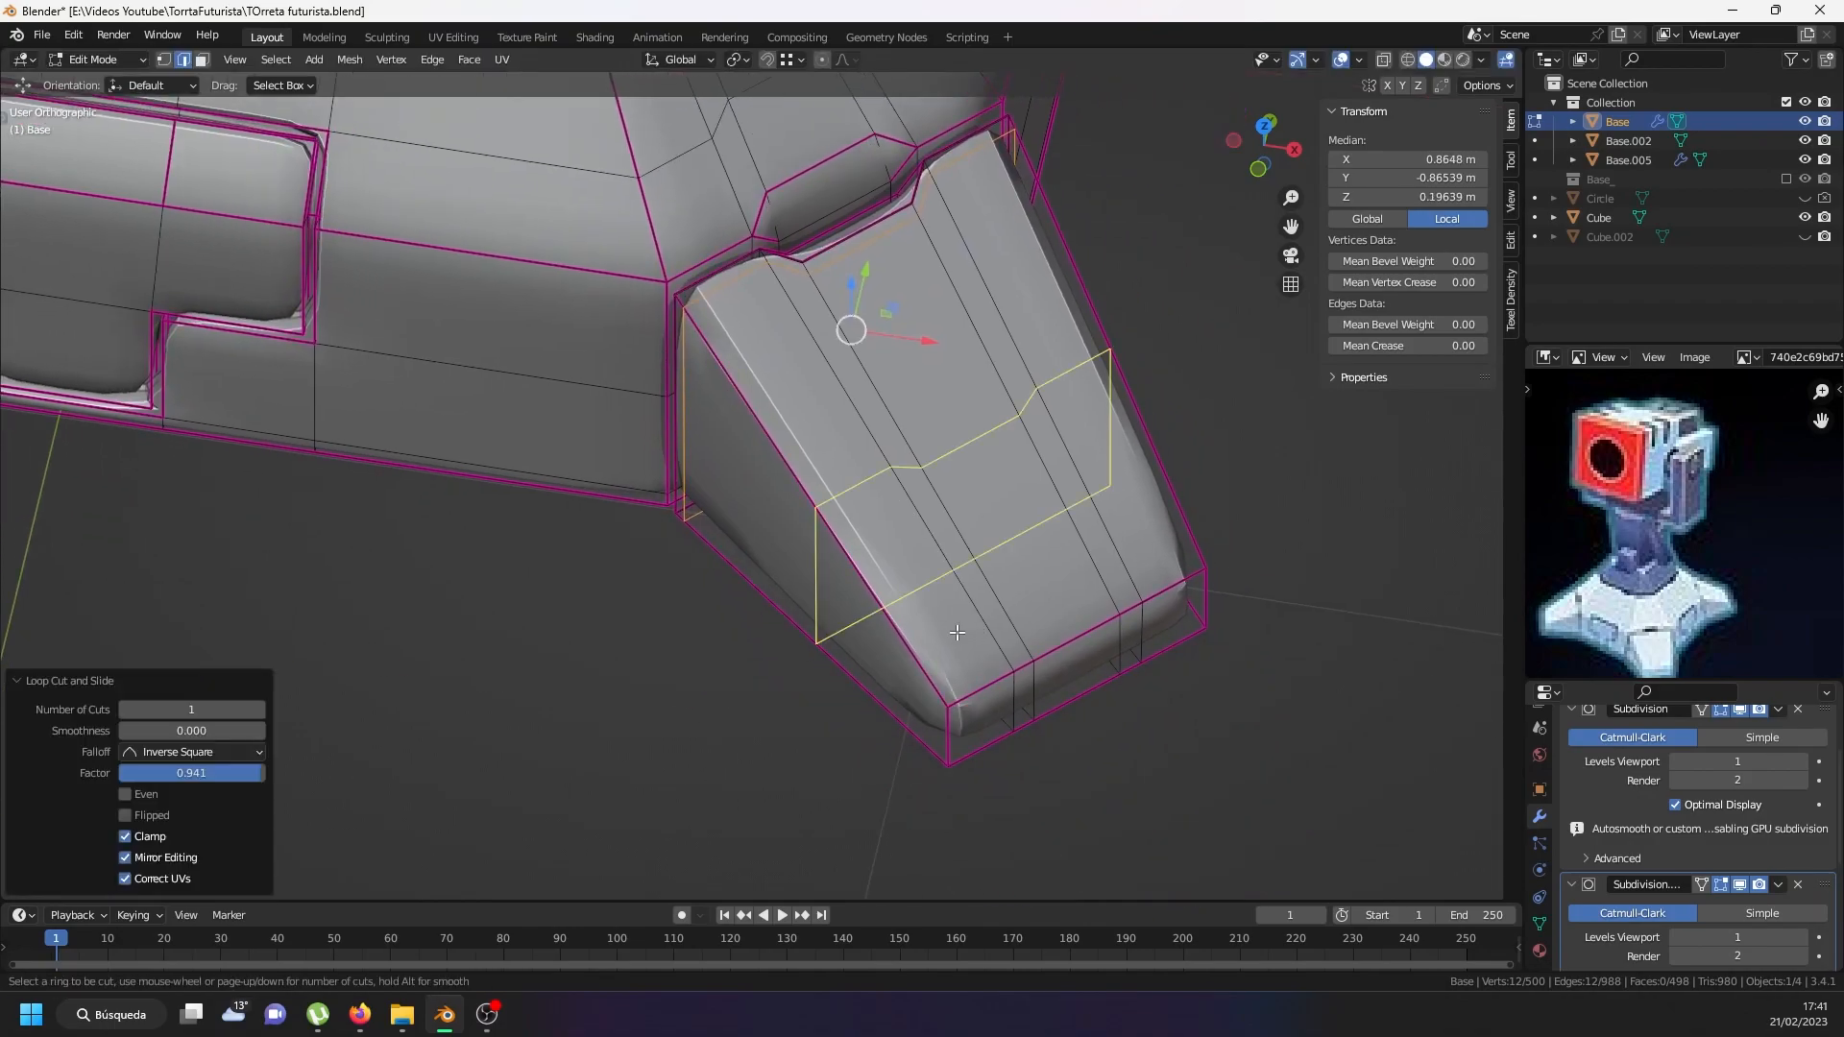
{"action": "left_click", "coordinate": [1016, 720]}
{"action": "right_click", "coordinate": [1017, 727]}
{"action": "key", "text": "g"}
{"action": "key", "text": "g"}
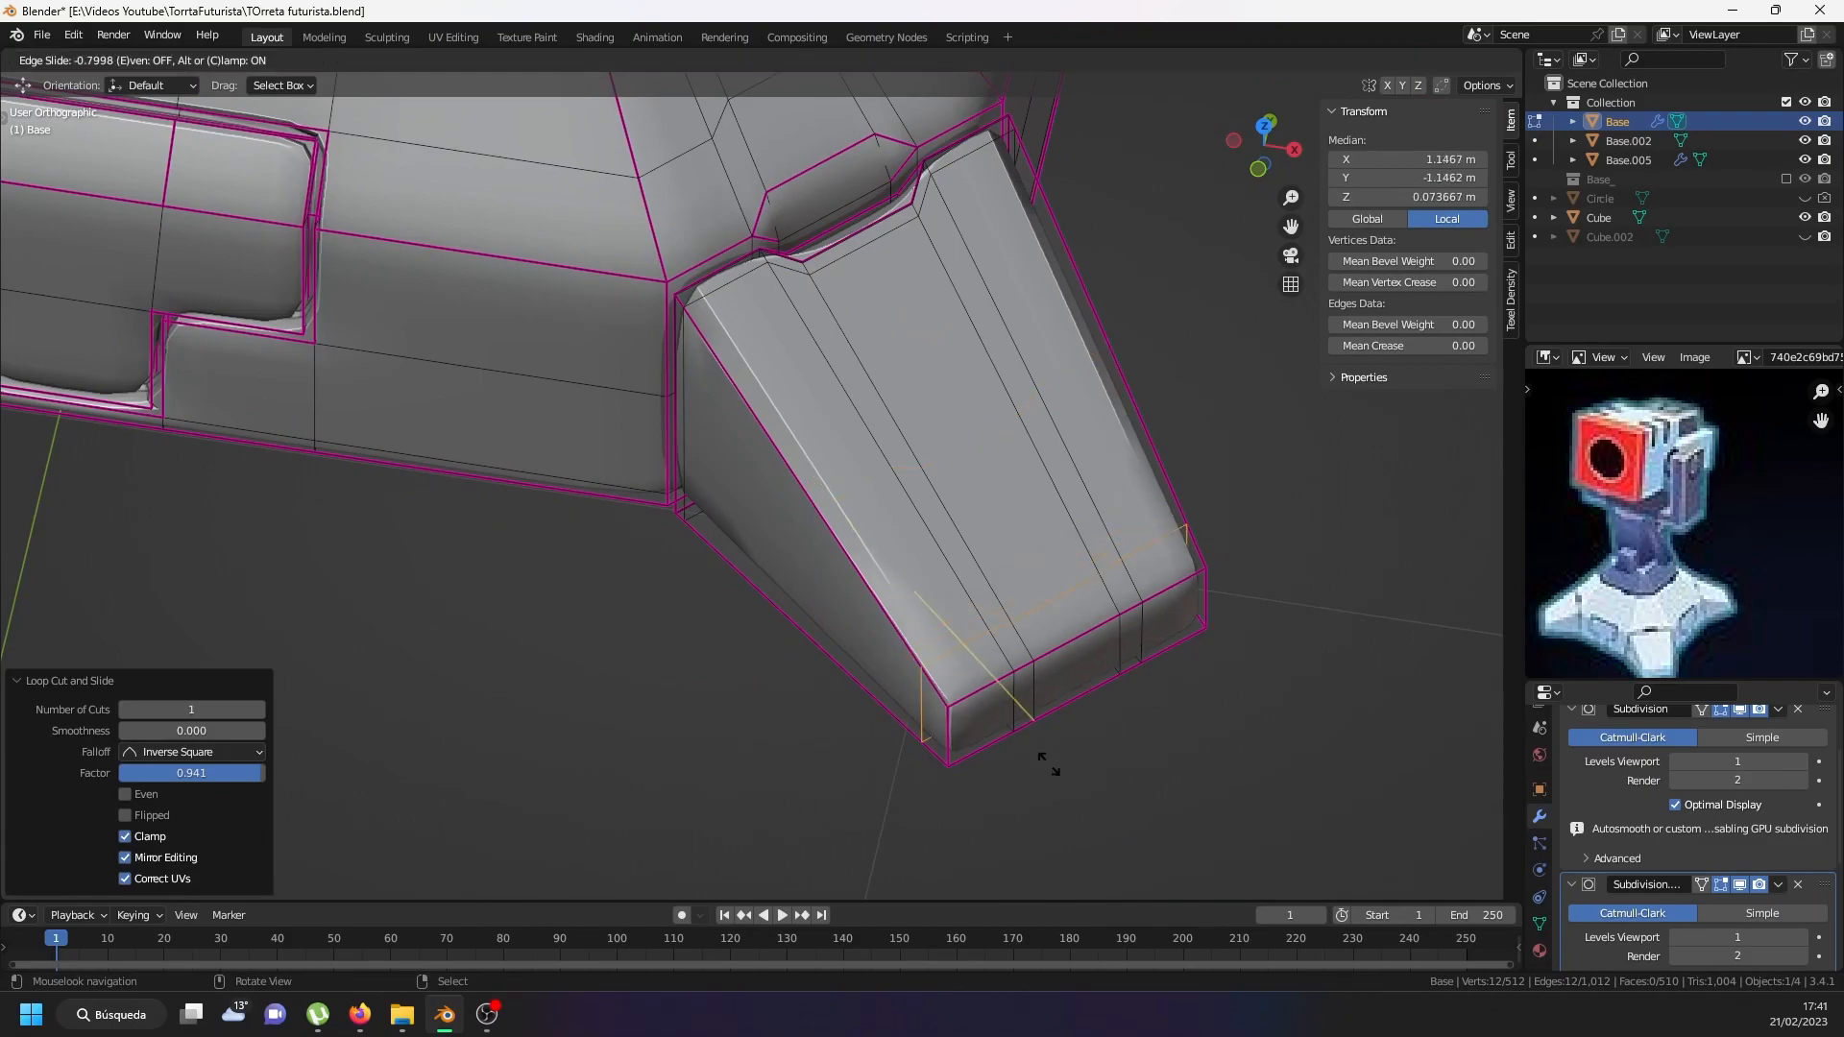
{"action": "left_click", "coordinate": [1047, 763]}
Add a loop cut around the corner leg's sides near its bottom edge, slid to a factor of about 0.85.
{"action": "scroll", "coordinate": [998, 710], "scroll_direction": "up", "scroll_amount": 2}
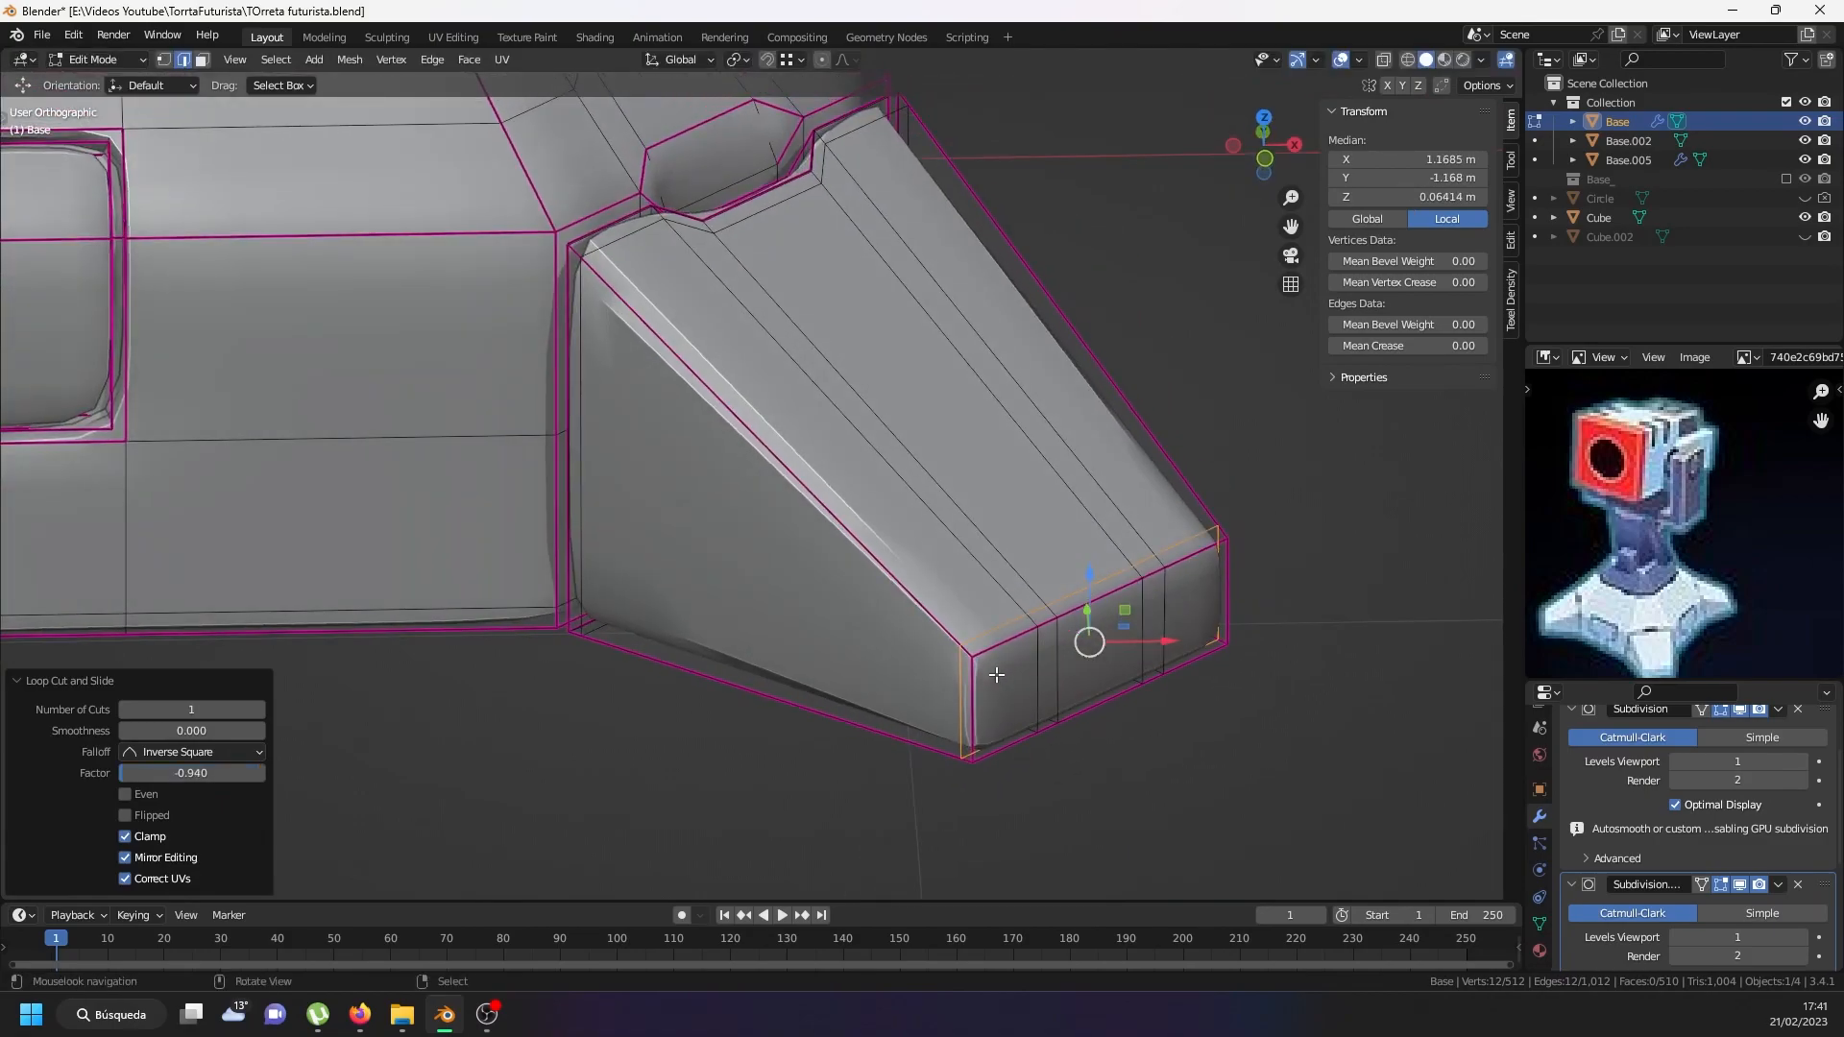
{"action": "scroll", "coordinate": [997, 675], "scroll_direction": "up", "scroll_amount": 2}
{"action": "key", "text": "ctrl+r"}
{"action": "left_click", "coordinate": [997, 675]}
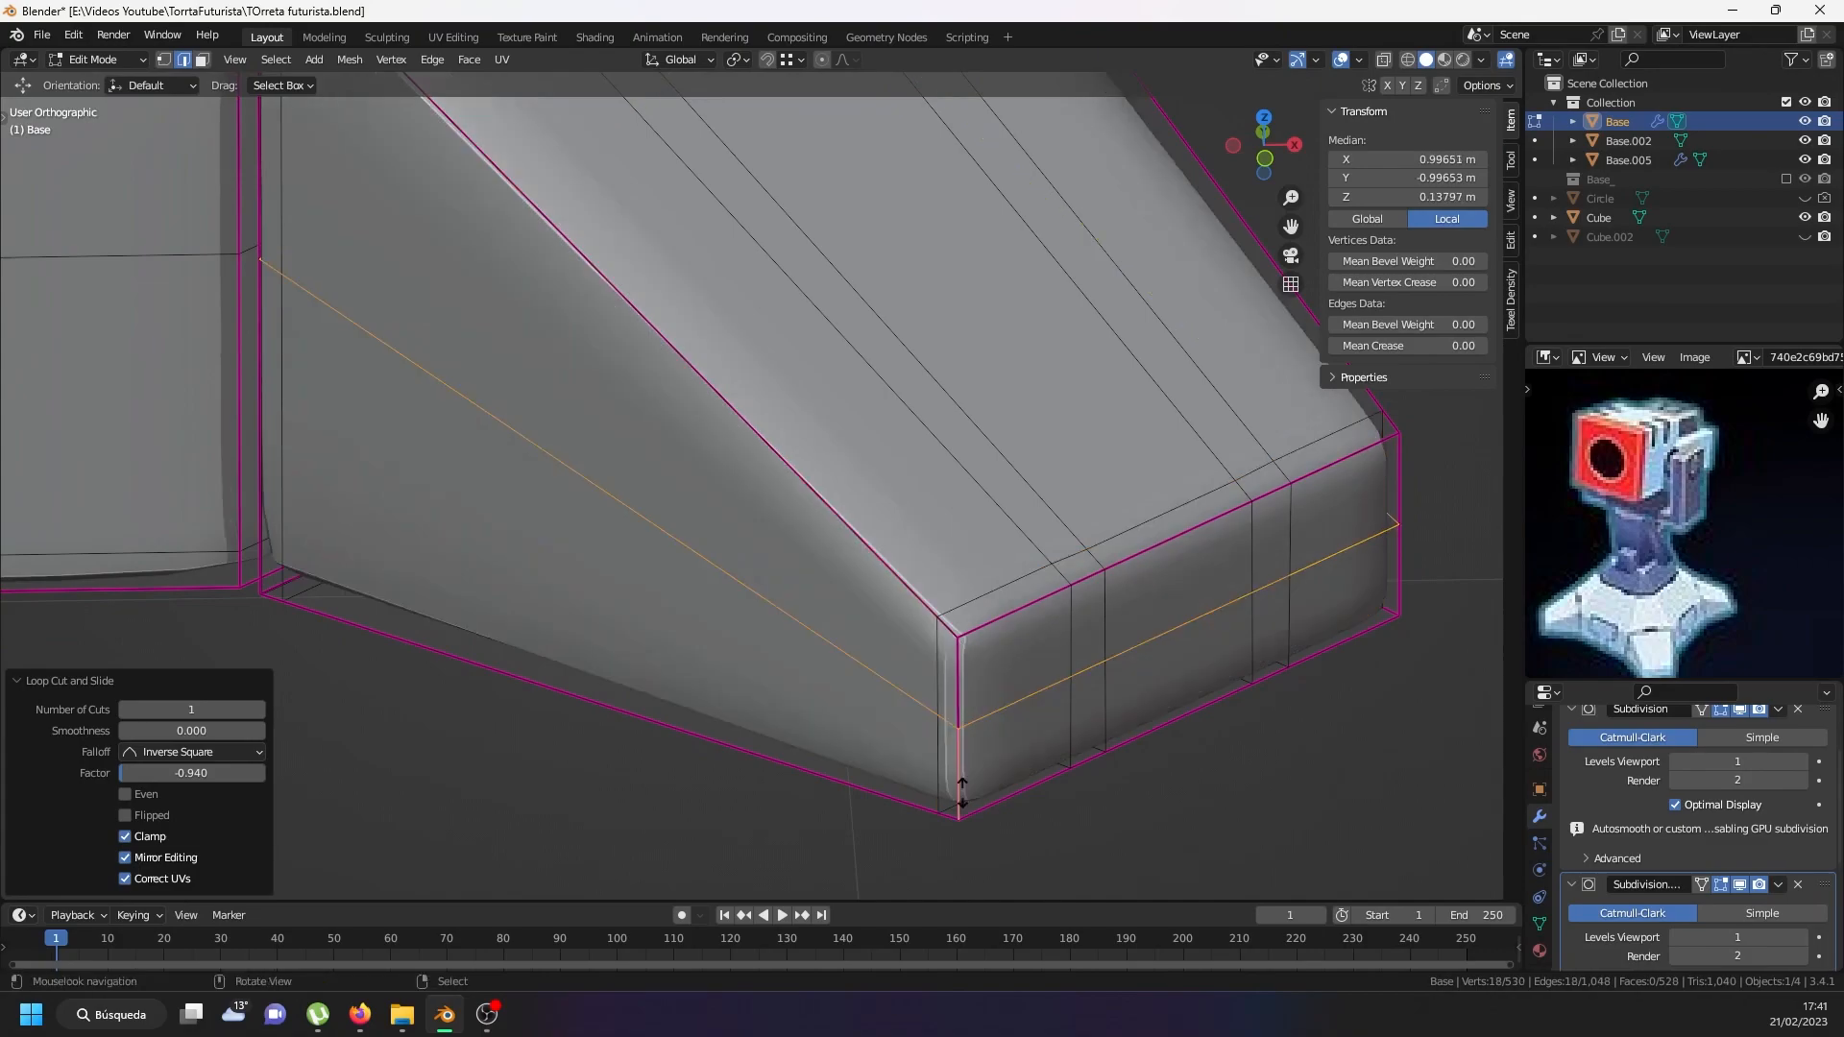
{"action": "key", "text": "g"}
{"action": "key", "text": "g"}
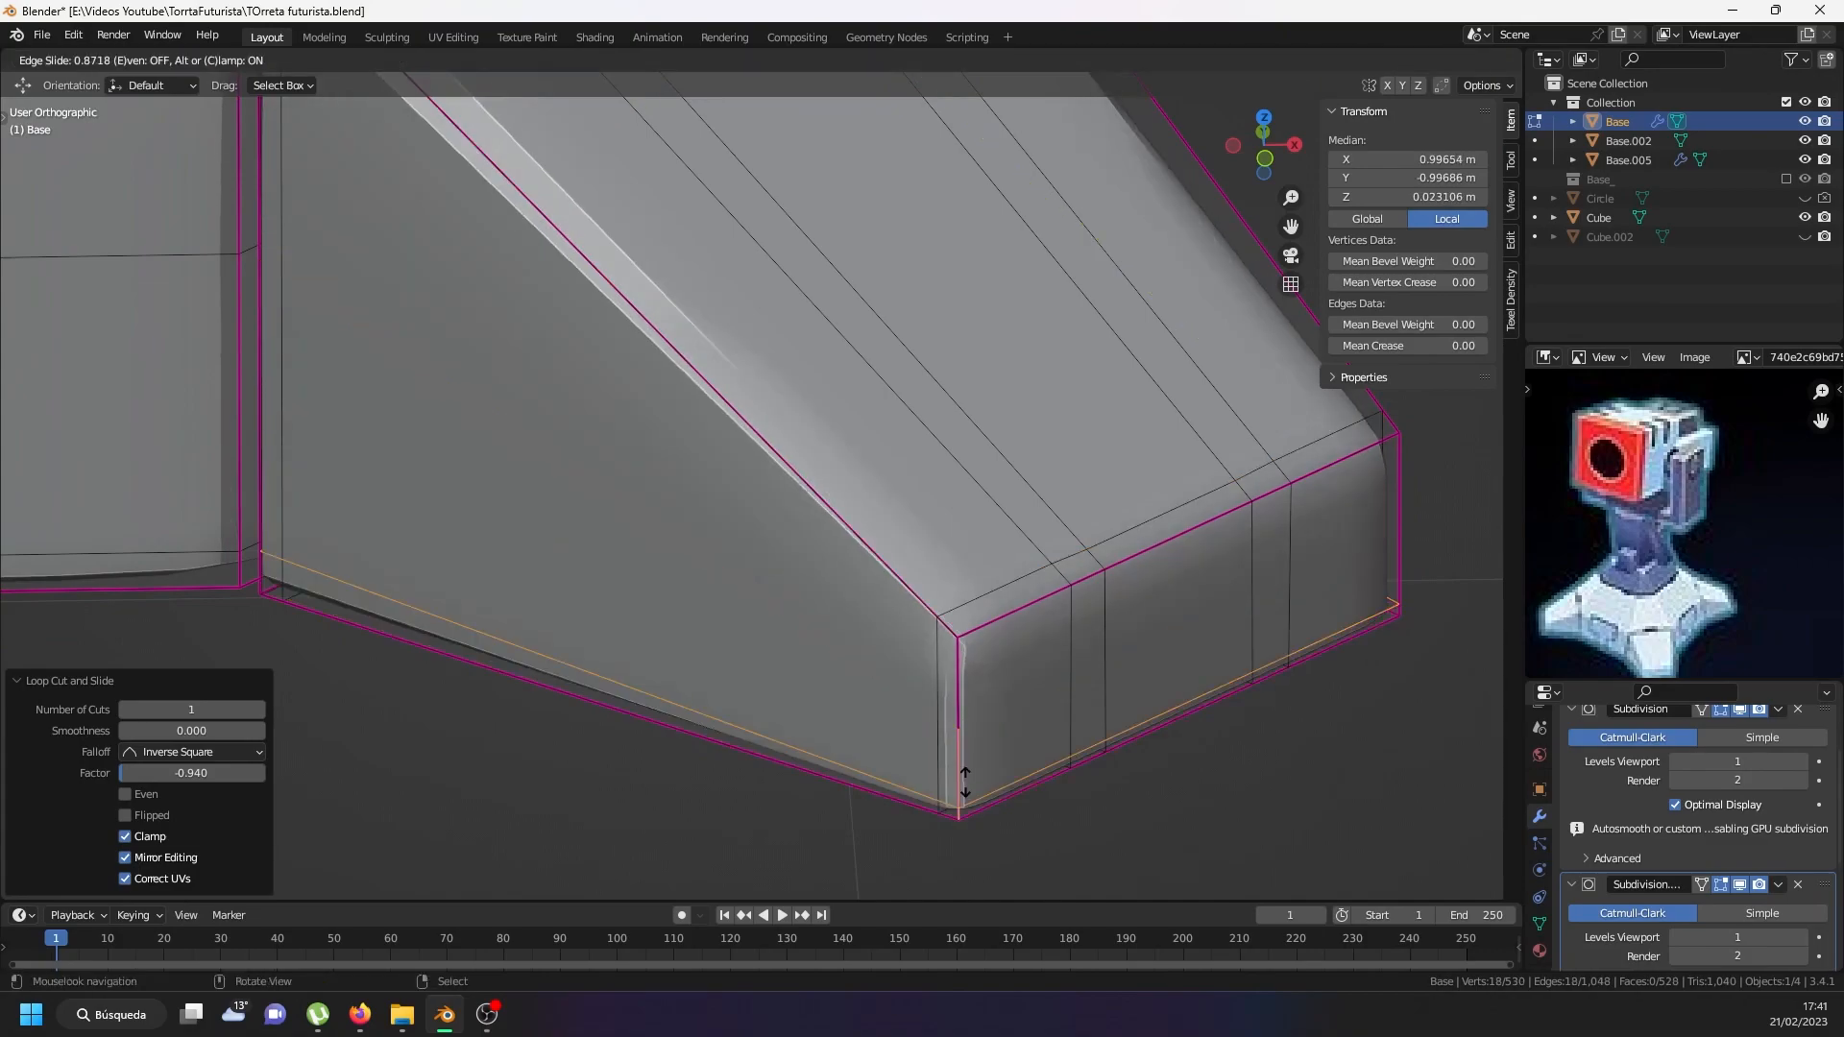
{"action": "left_click", "coordinate": [961, 754]}
Add a loop cut around the leg's sides just below its upper edge, factor about -0.71, and check the smoothed base in Object Mode.
{"action": "key", "text": "ctrl+r"}
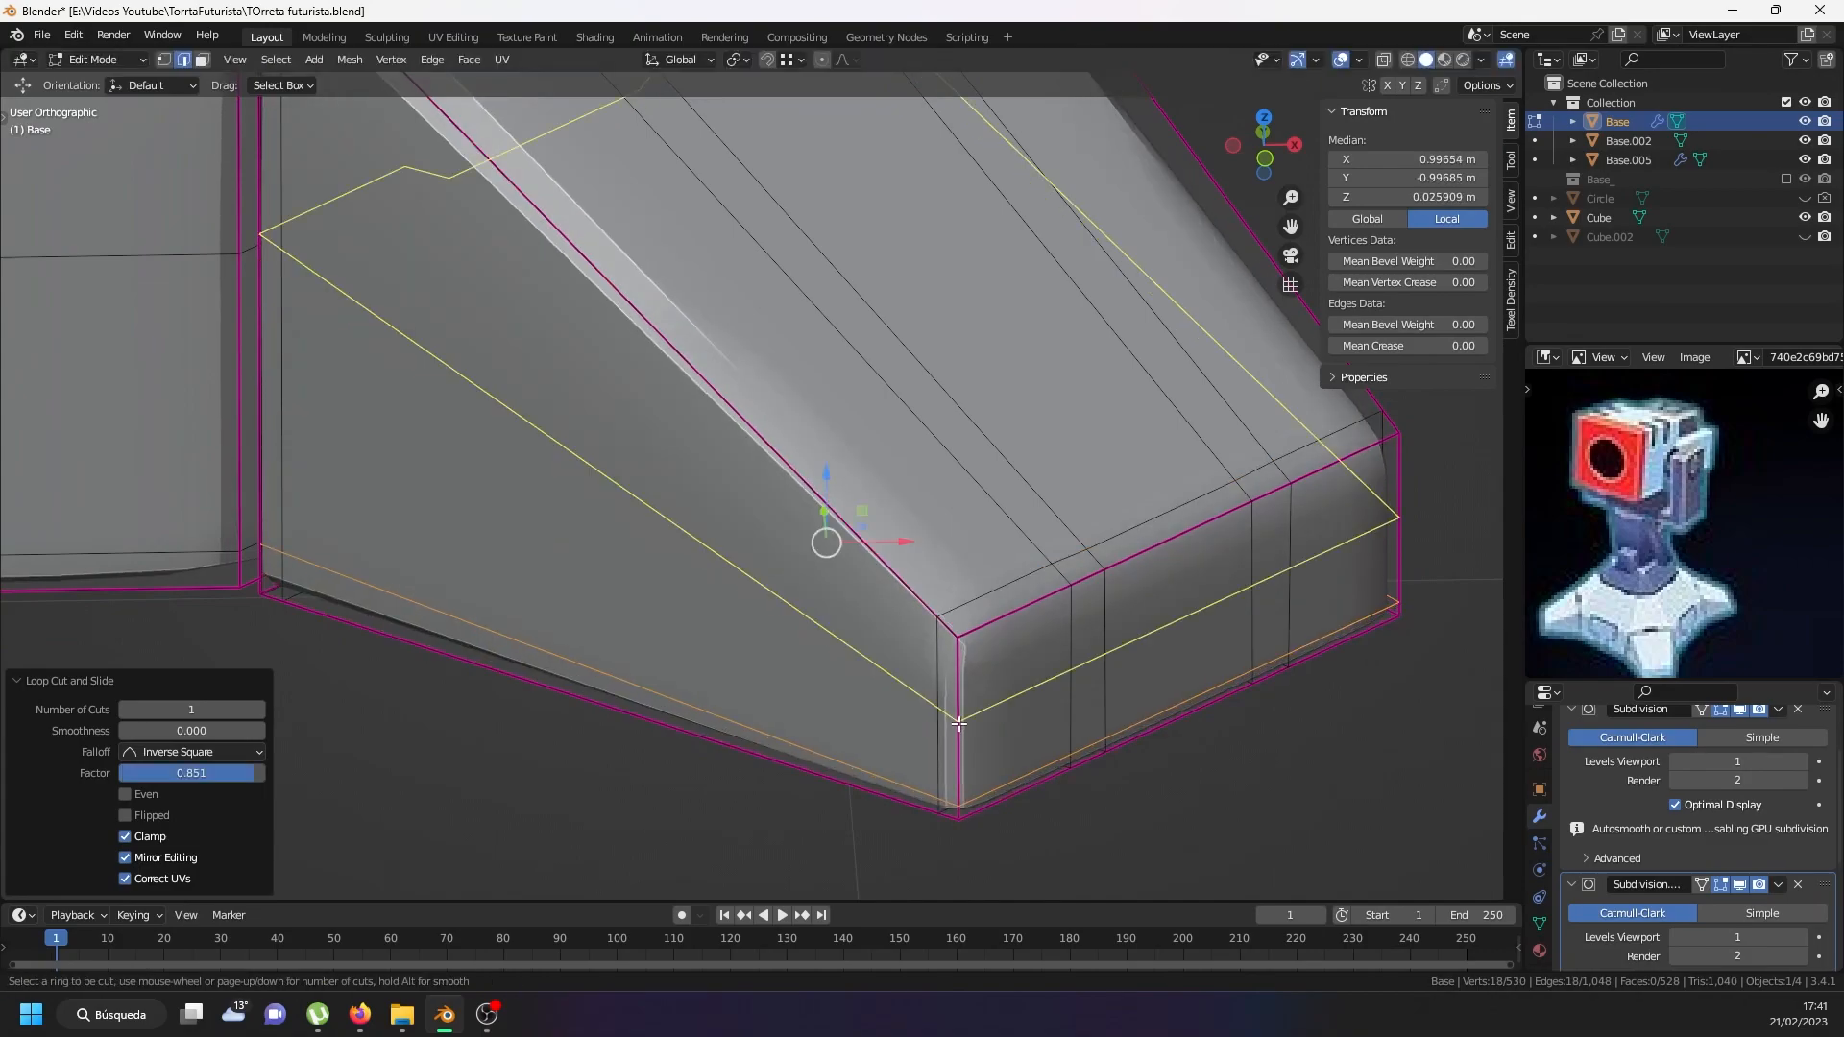
{"action": "left_click", "coordinate": [964, 672]}
{"action": "key", "text": "g"}
{"action": "key", "text": "g"}
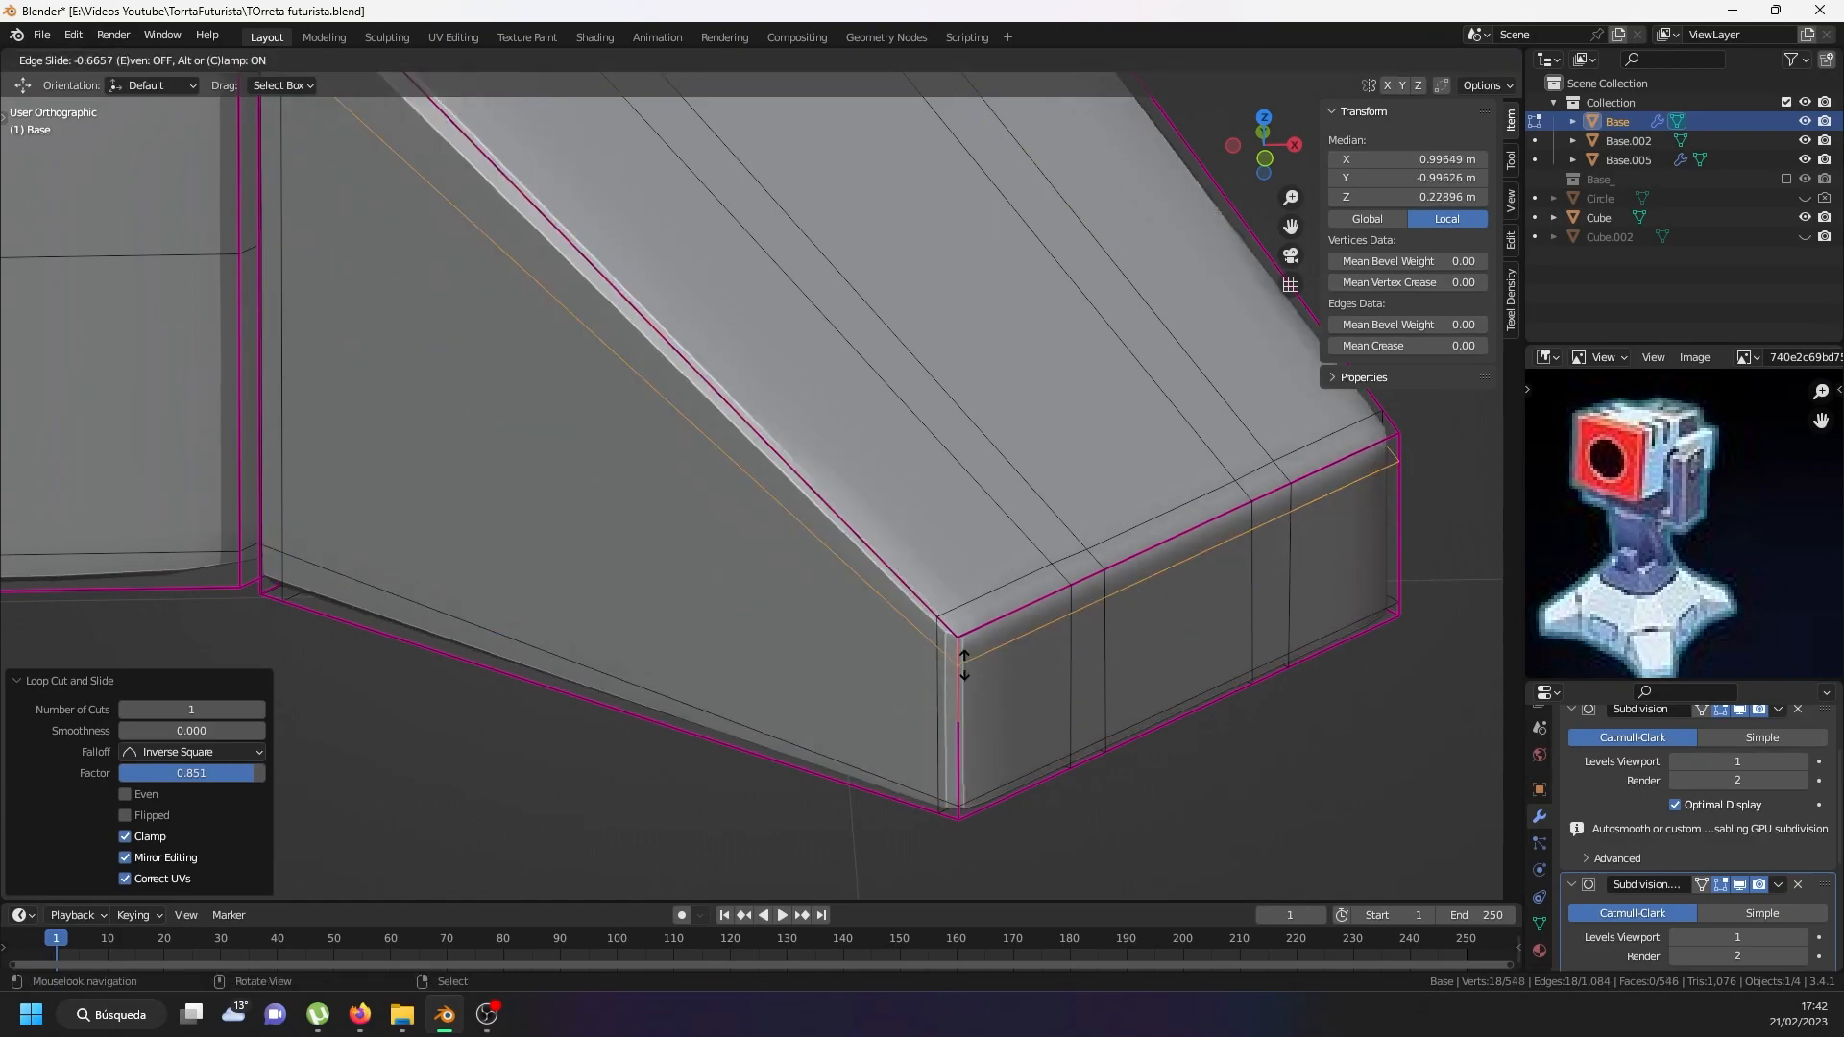
{"action": "left_click", "coordinate": [964, 667]}
{"action": "scroll", "coordinate": [887, 631], "scroll_direction": "down", "scroll_amount": 8}
{"action": "scroll", "coordinate": [887, 631], "scroll_direction": "up", "scroll_amount": 3}
{"action": "middle_click_drag", "start_coordinate": [887, 631], "coordinate": [943, 666]}
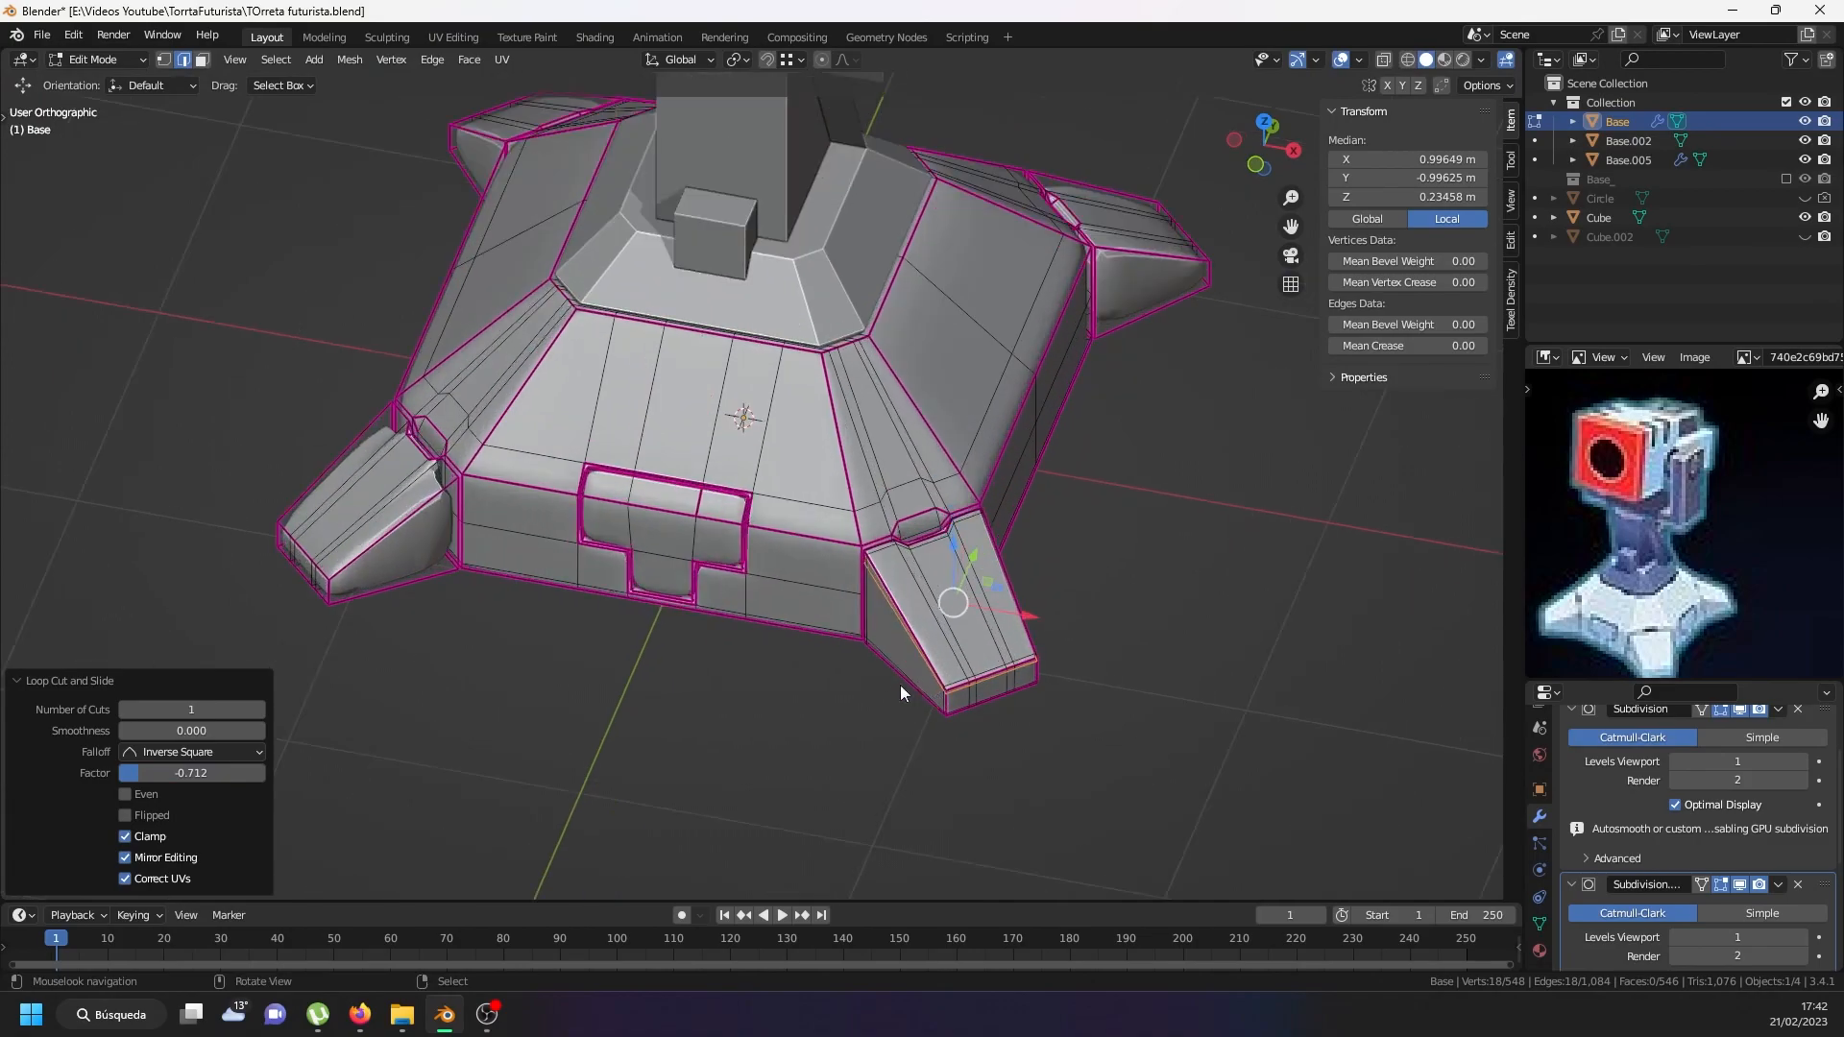
{"action": "key", "text": "Tab"}
{"action": "scroll", "coordinate": [874, 514], "scroll_direction": "up", "scroll_amount": 4}
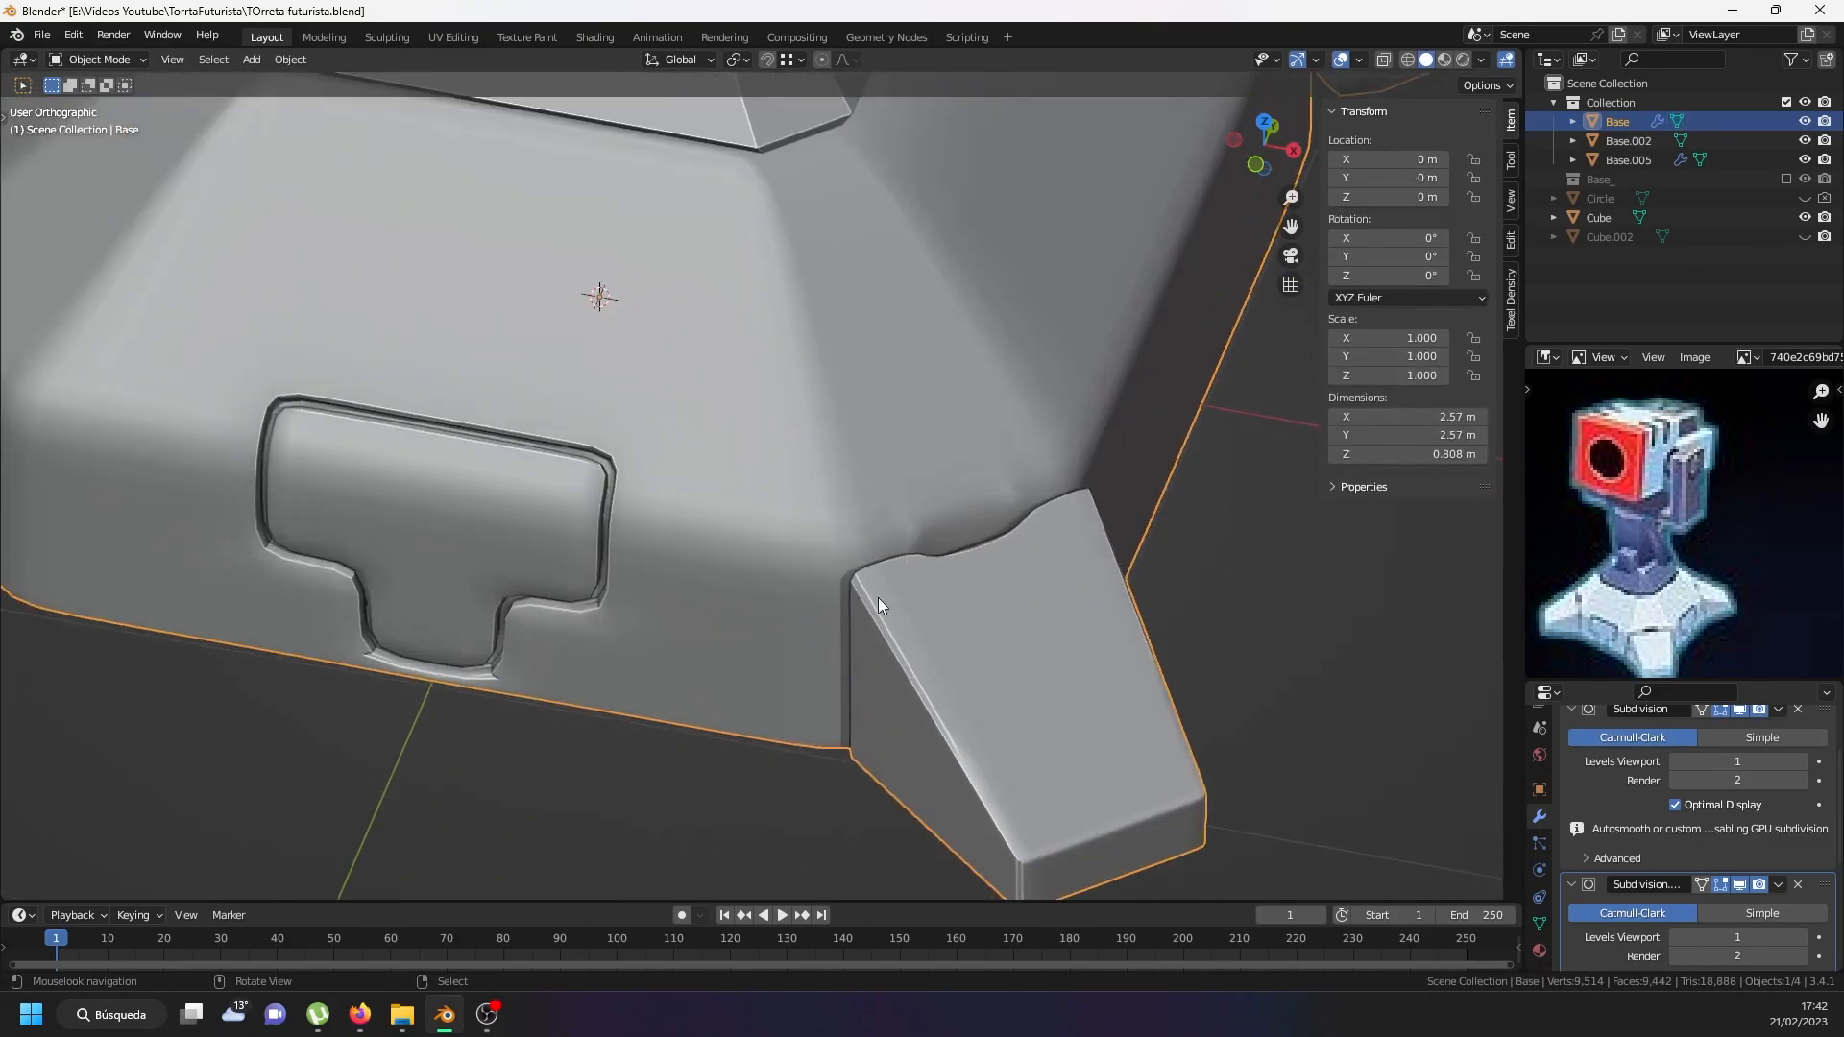
In Edit Mode, add a loop cut around the base just above the edge where slope meets side walls, factor about -0.56.
{"action": "key", "text": "Tab"}
{"action": "scroll", "coordinate": [827, 545], "scroll_direction": "up", "scroll_amount": 4}
{"action": "key", "text": "ctrl+r"}
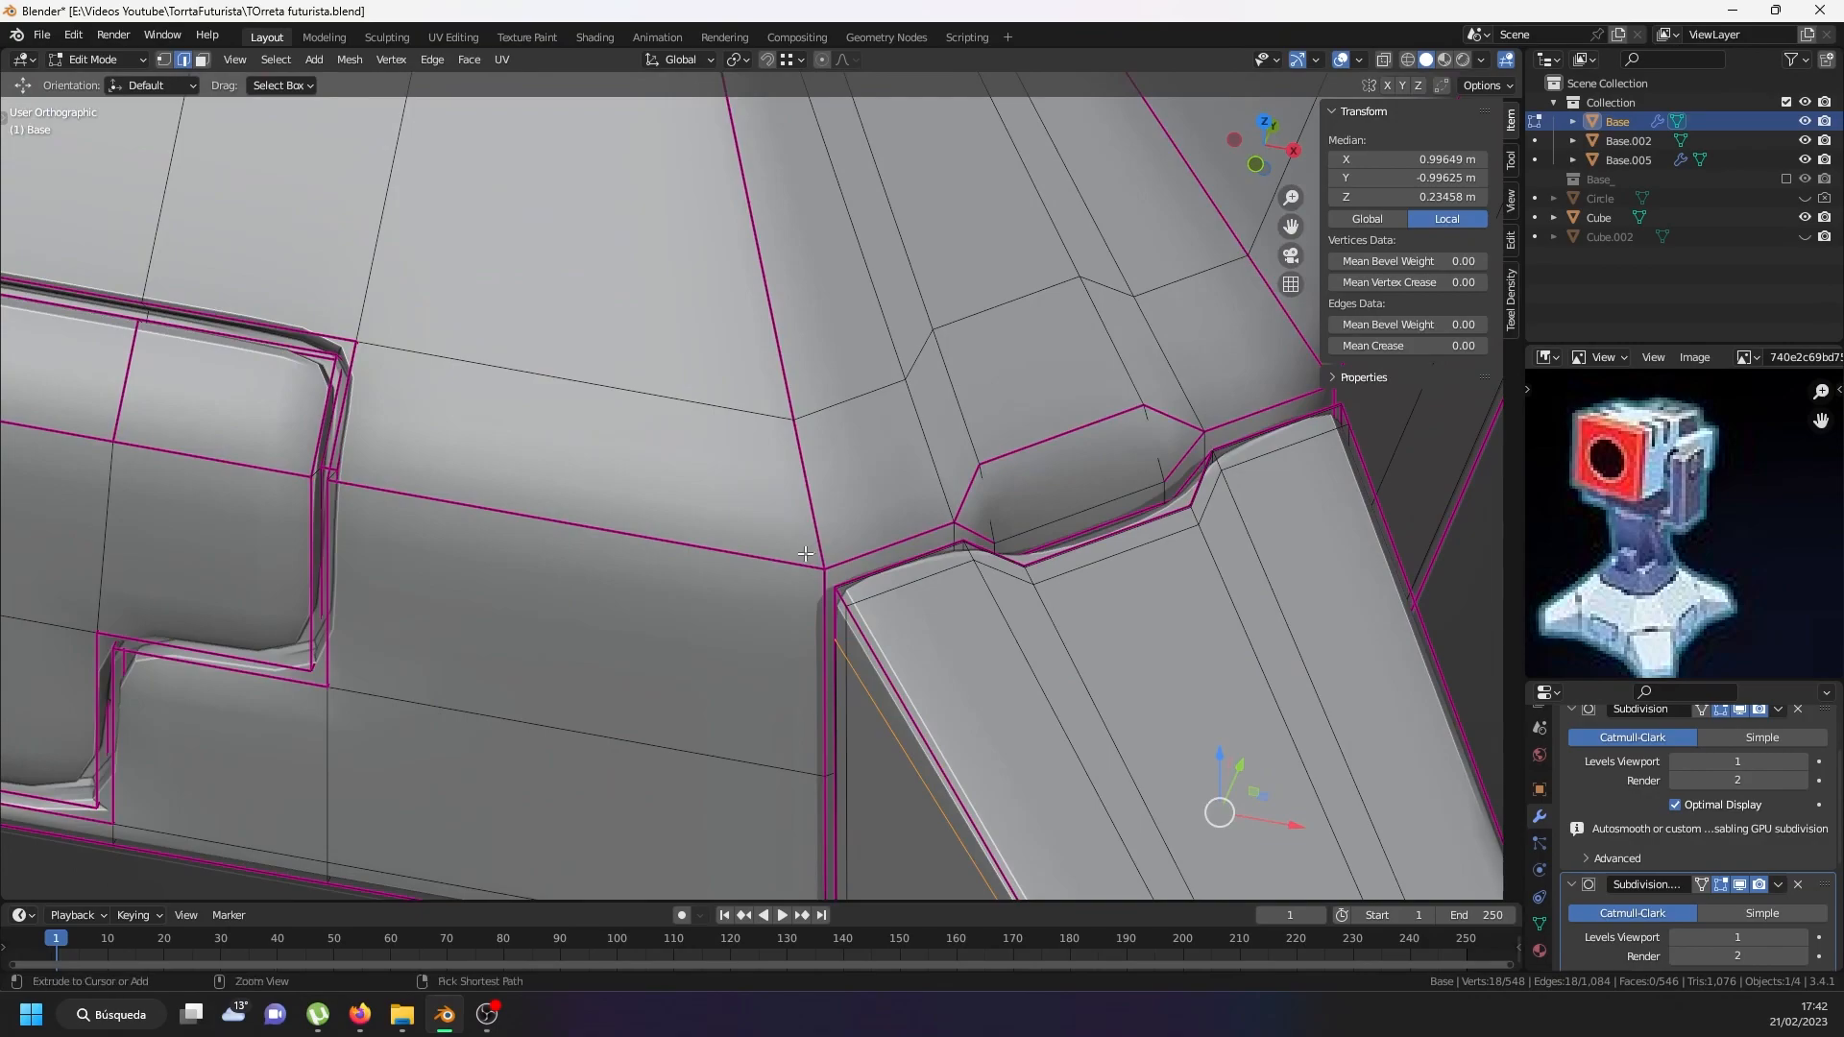
{"action": "left_click", "coordinate": [830, 546]}
{"action": "right_click", "coordinate": [833, 563]}
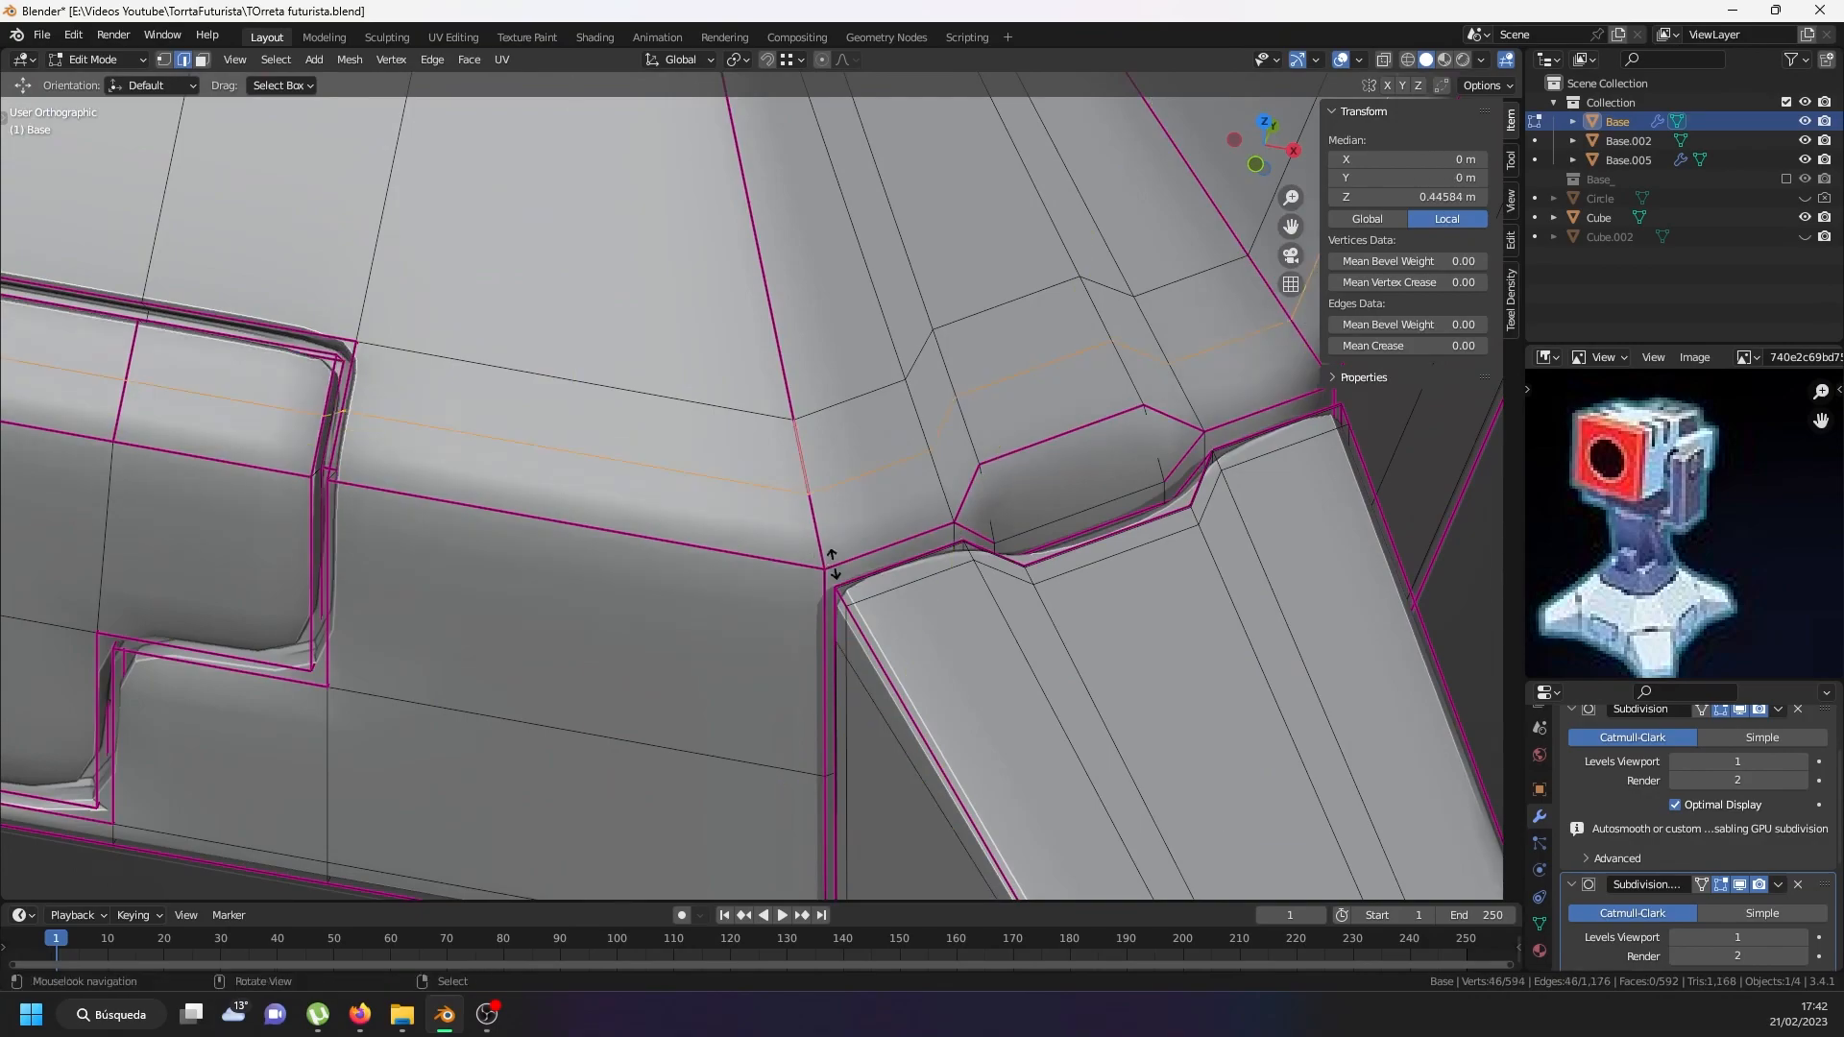
{"action": "key", "text": "g"}
{"action": "key", "text": "g"}
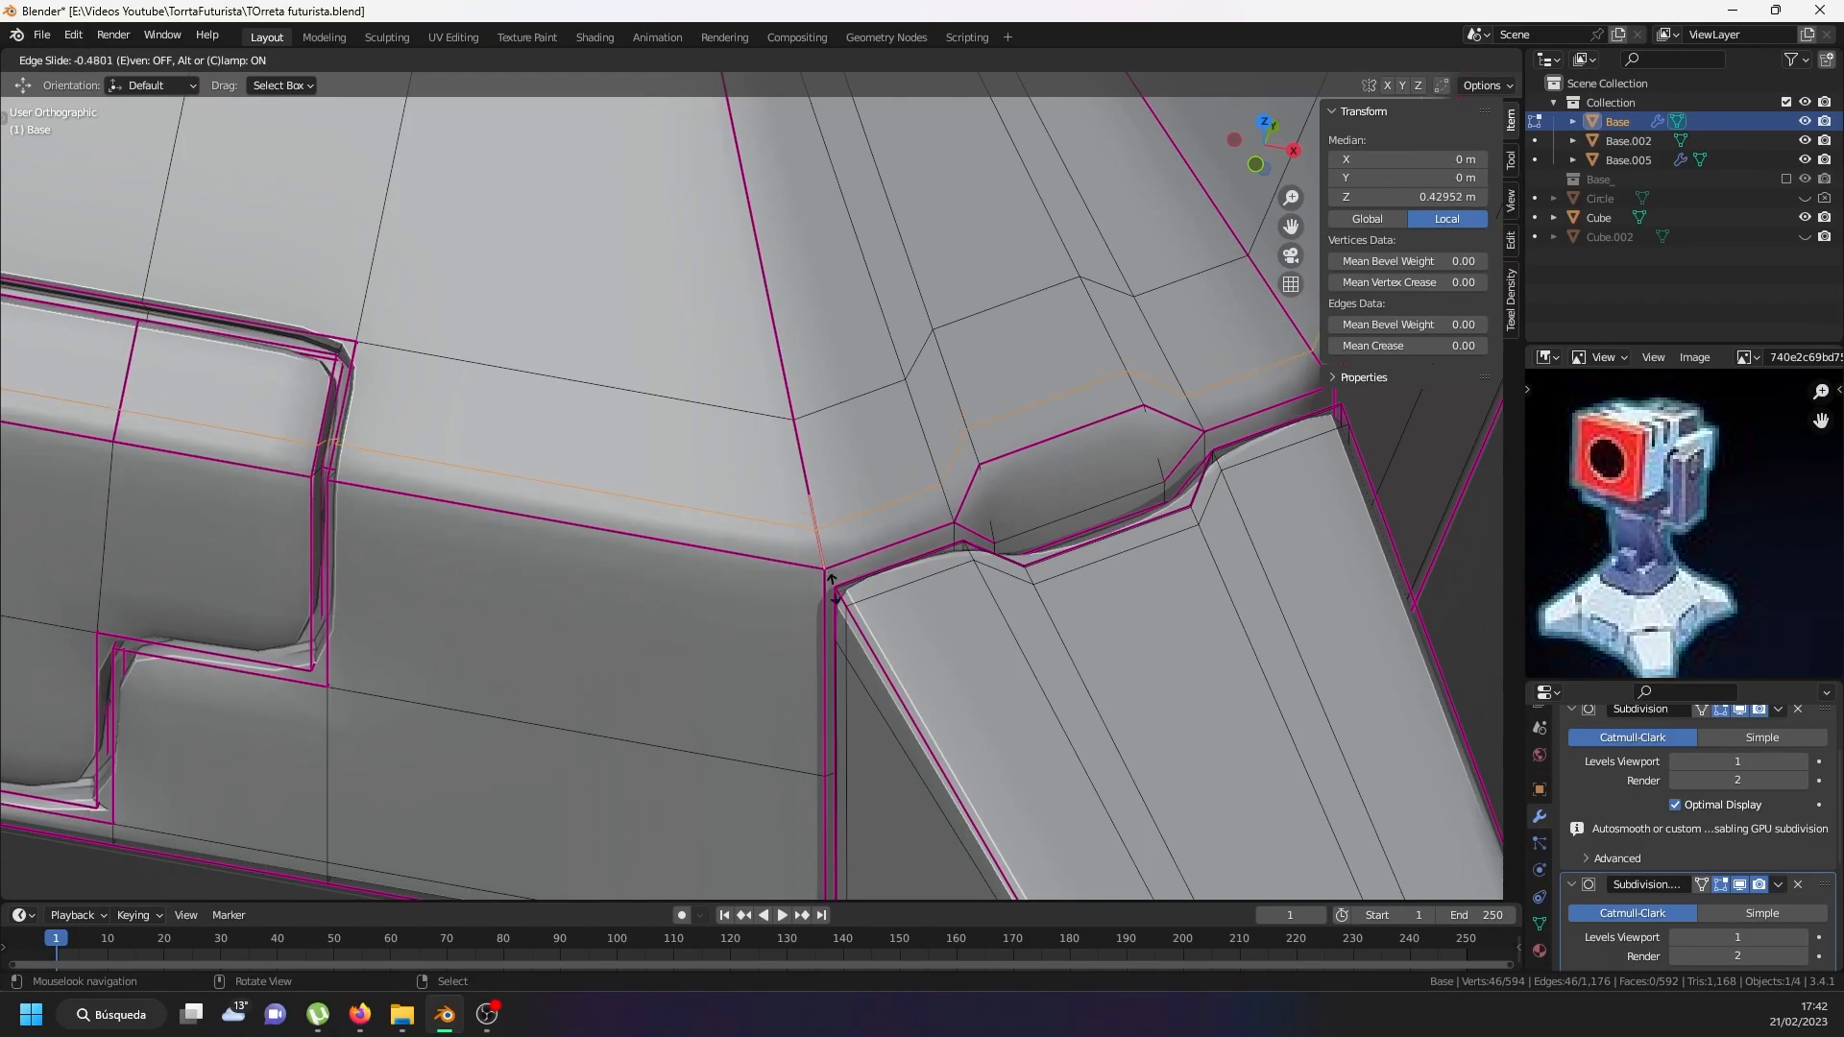
{"action": "left_click", "coordinate": [832, 586]}
Add a loop cut around the side walls just below the edge where the slope meets them, factor about 0.52.
{"action": "key", "text": "ctrl+r"}
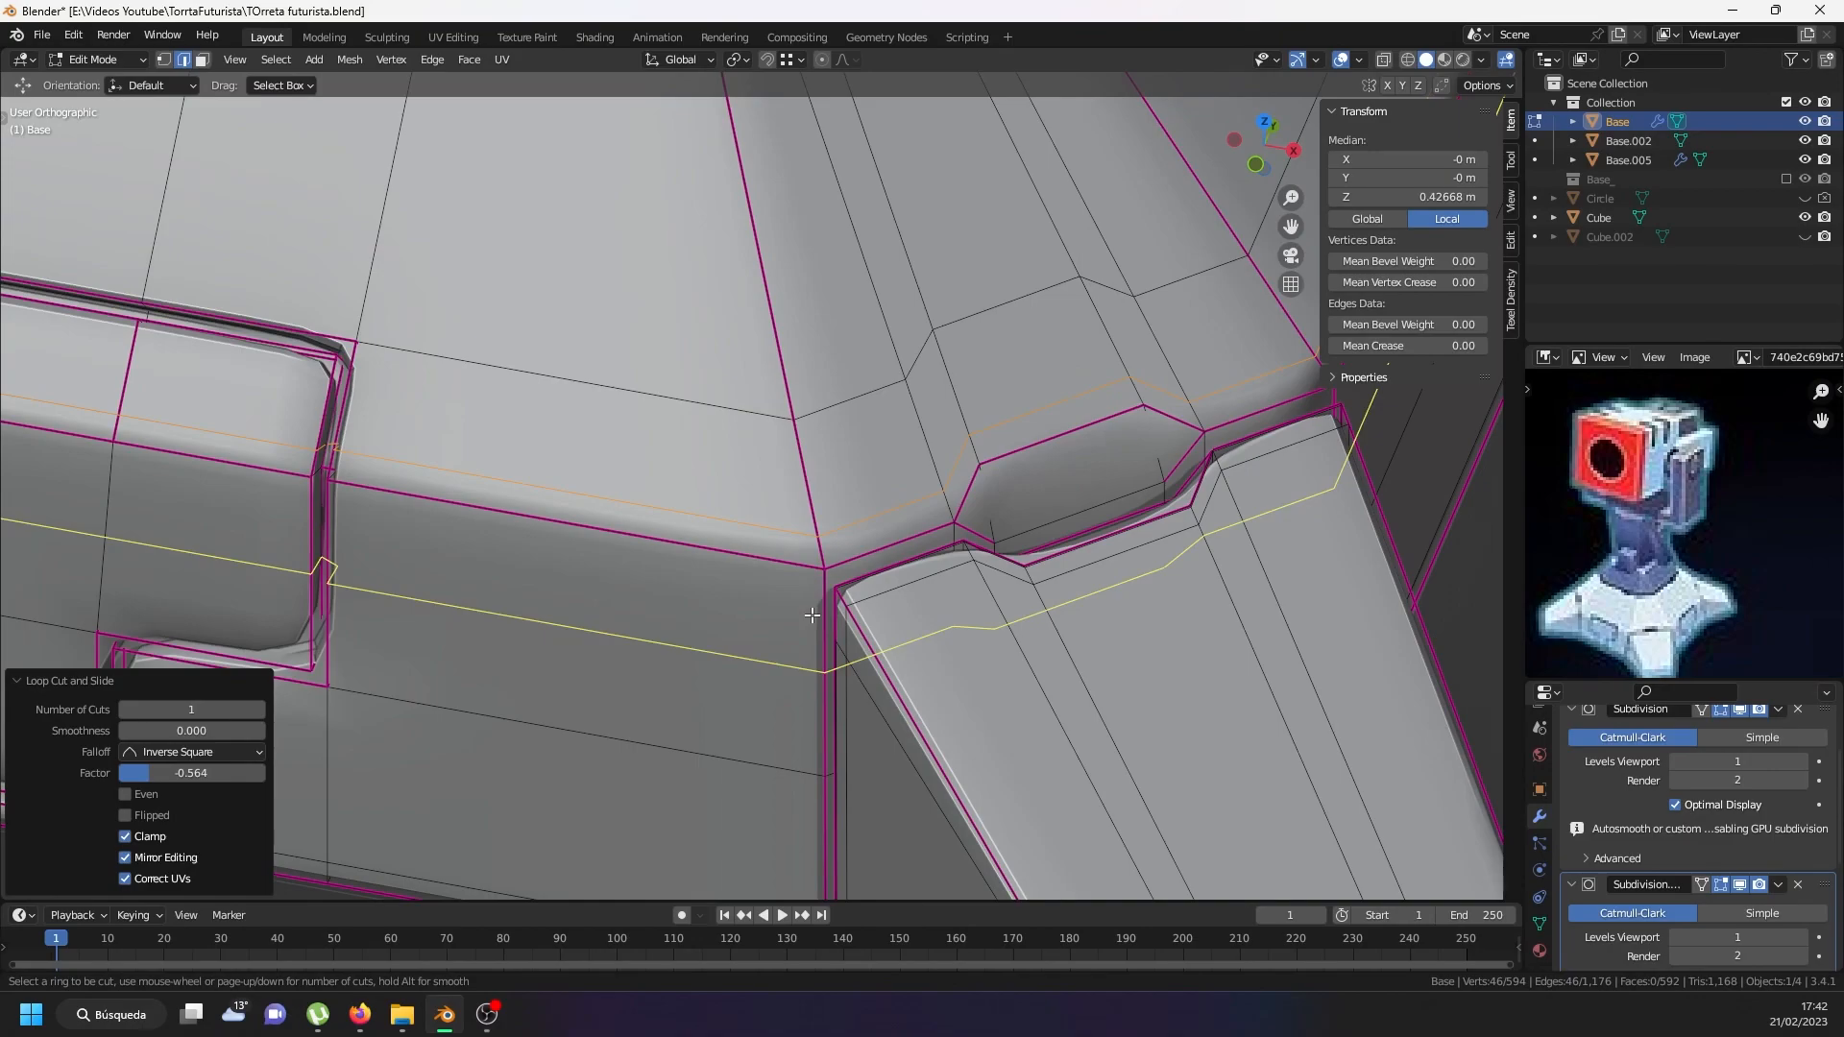
{"action": "left_click", "coordinate": [810, 576]}
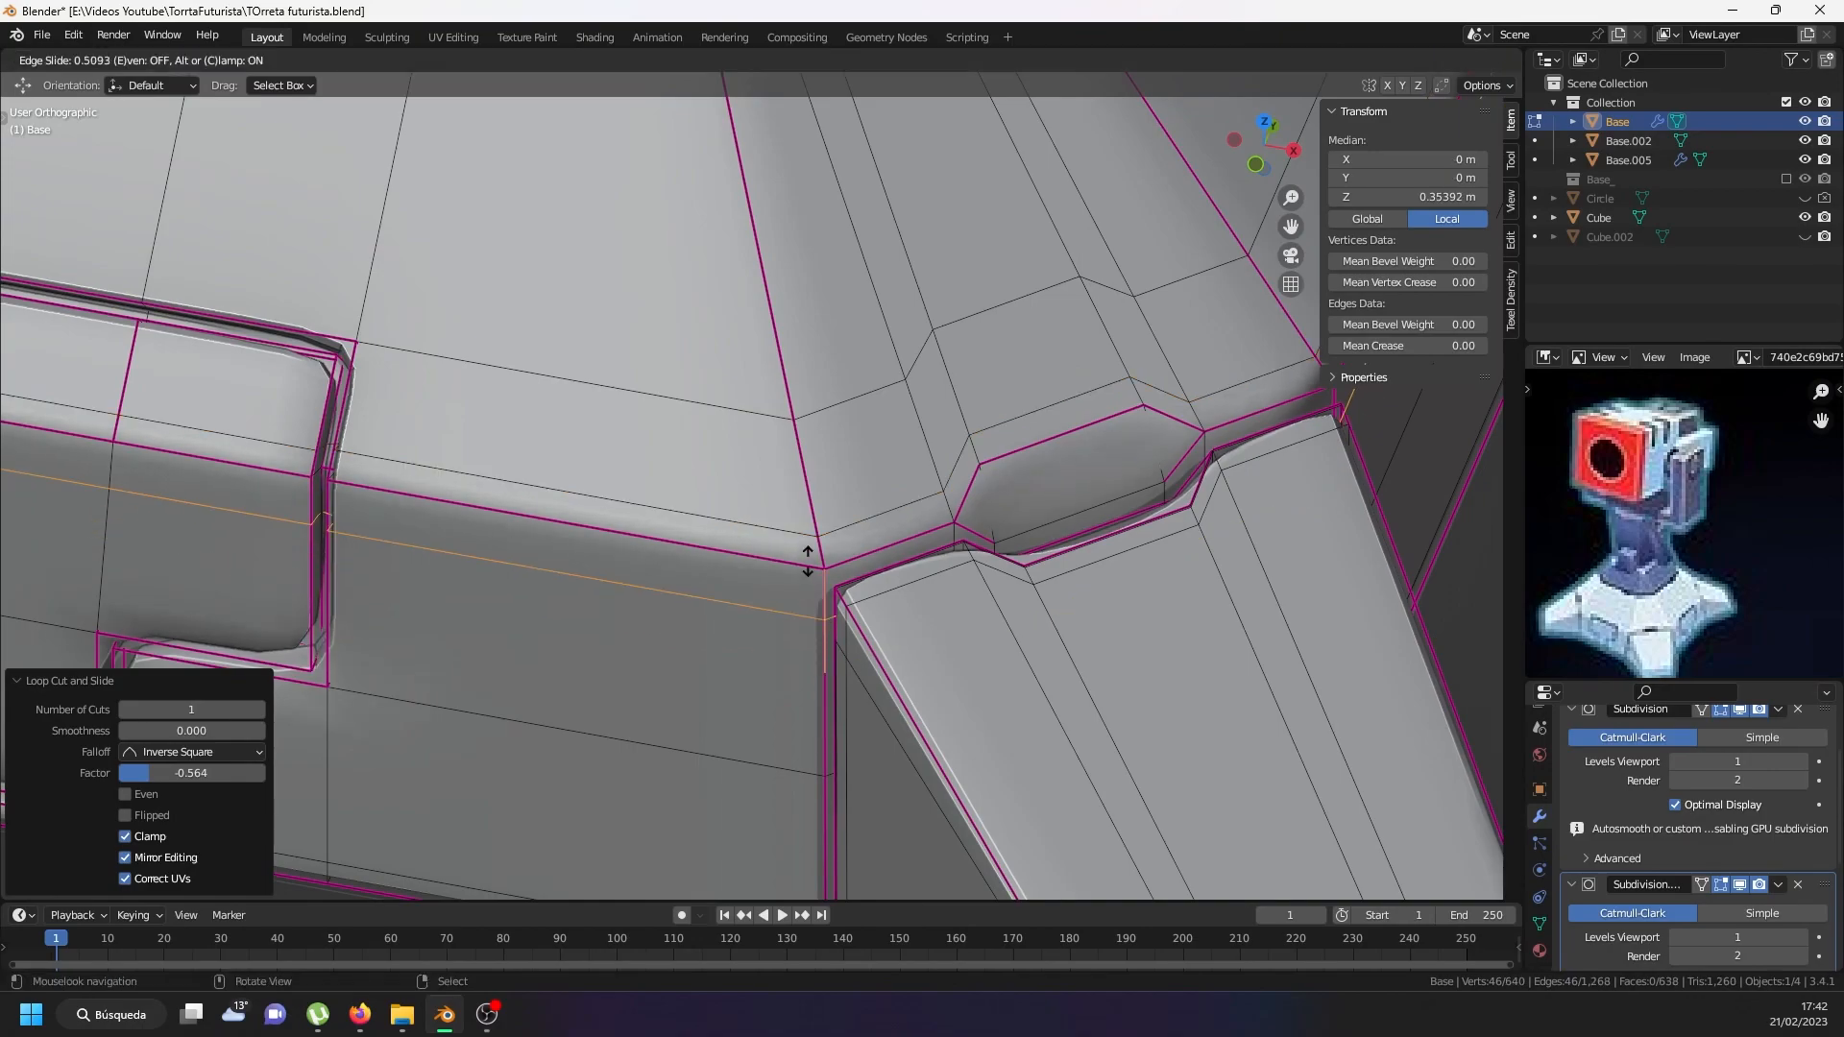
{"action": "left_click", "coordinate": [806, 560]}
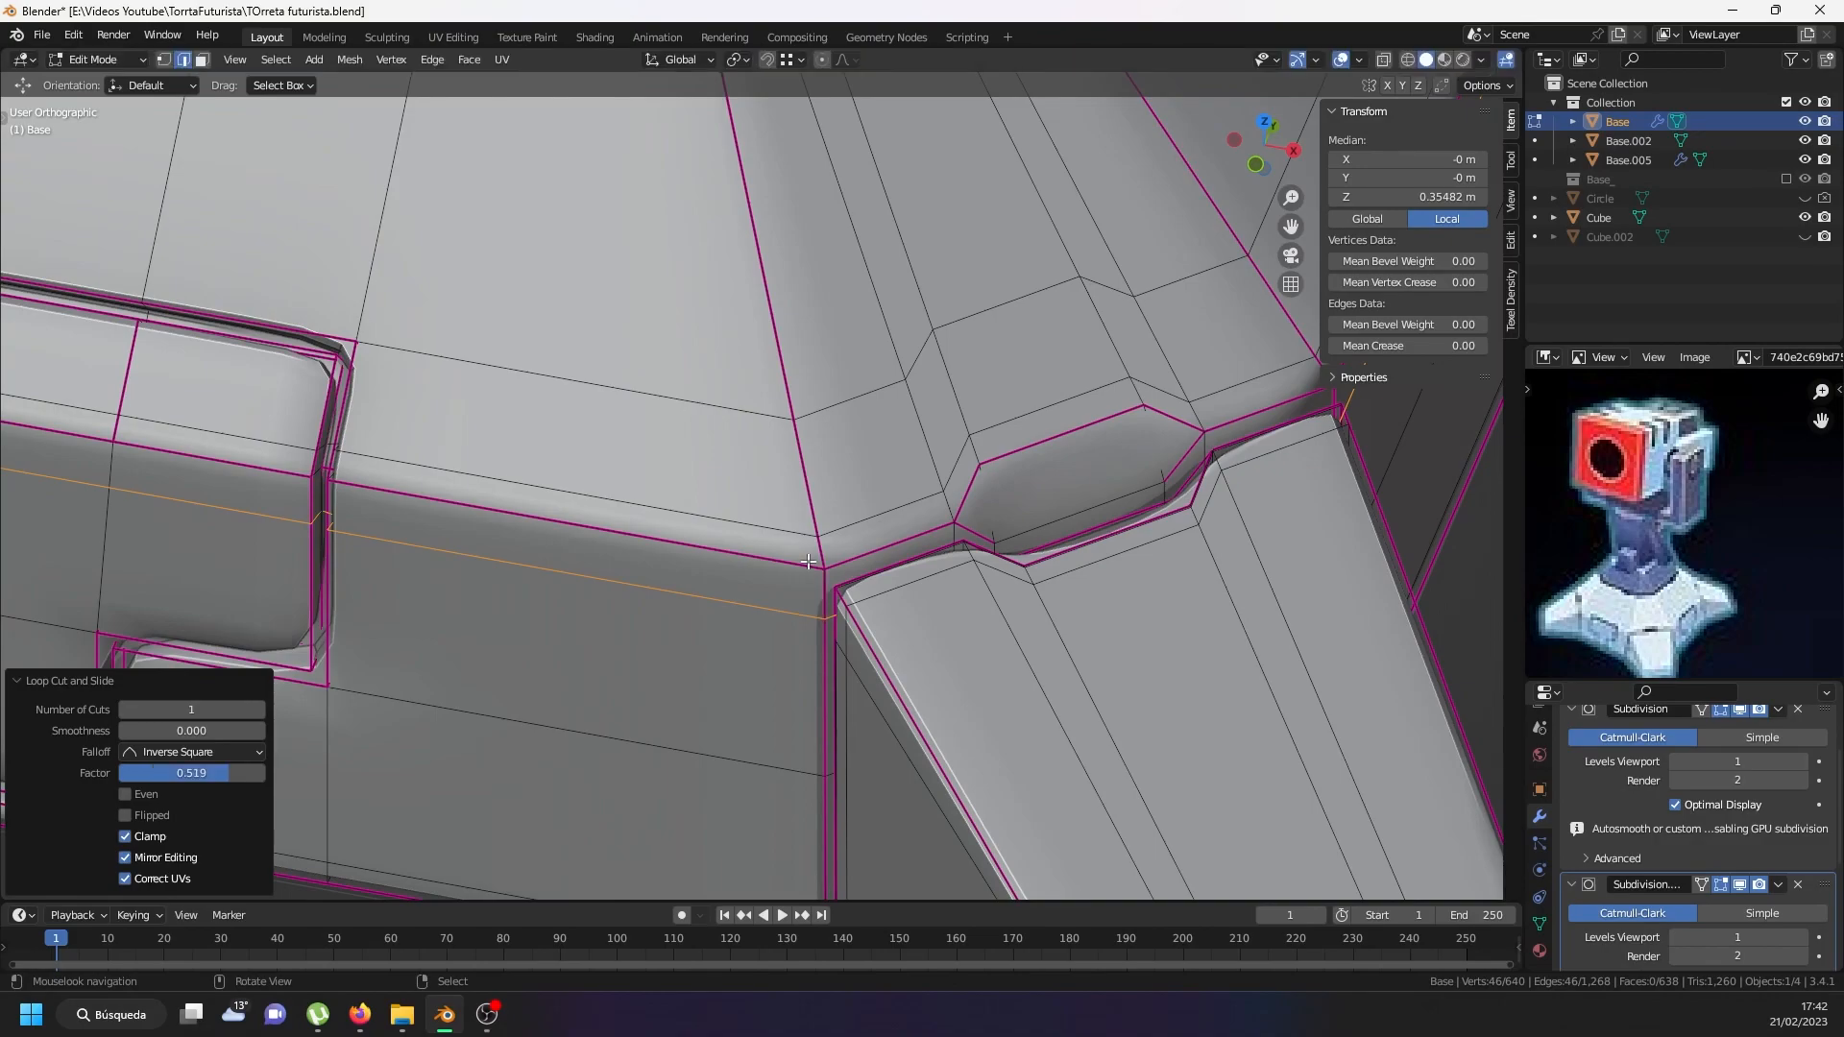
Add a vertical loop cut through the middle of the T-shaped panel and bevel it about 0.095 m wide, towards the stem's sides.
{"action": "scroll", "coordinate": [568, 296], "scroll_direction": "down", "scroll_amount": 3}
{"action": "scroll", "coordinate": [411, 712], "scroll_direction": "up", "scroll_amount": 4}
{"action": "key", "text": "ctrl+r"}
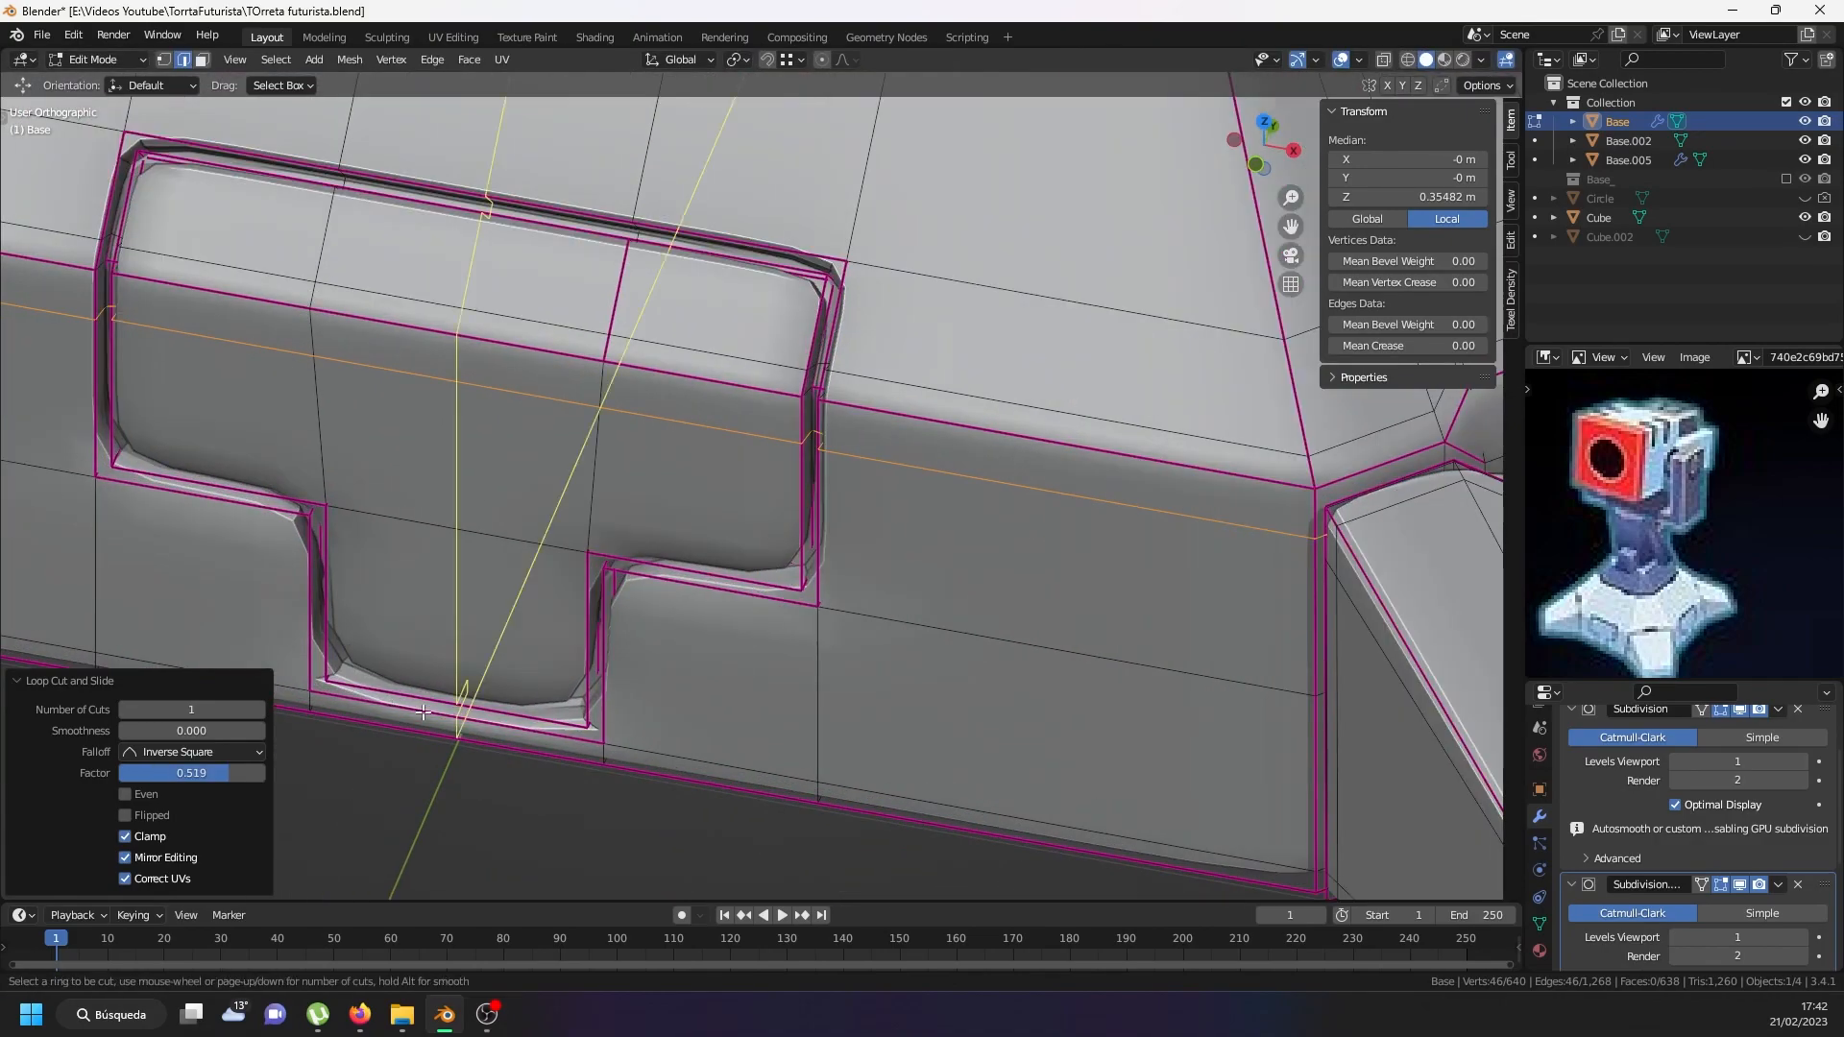
{"action": "key", "text": "Escape"}
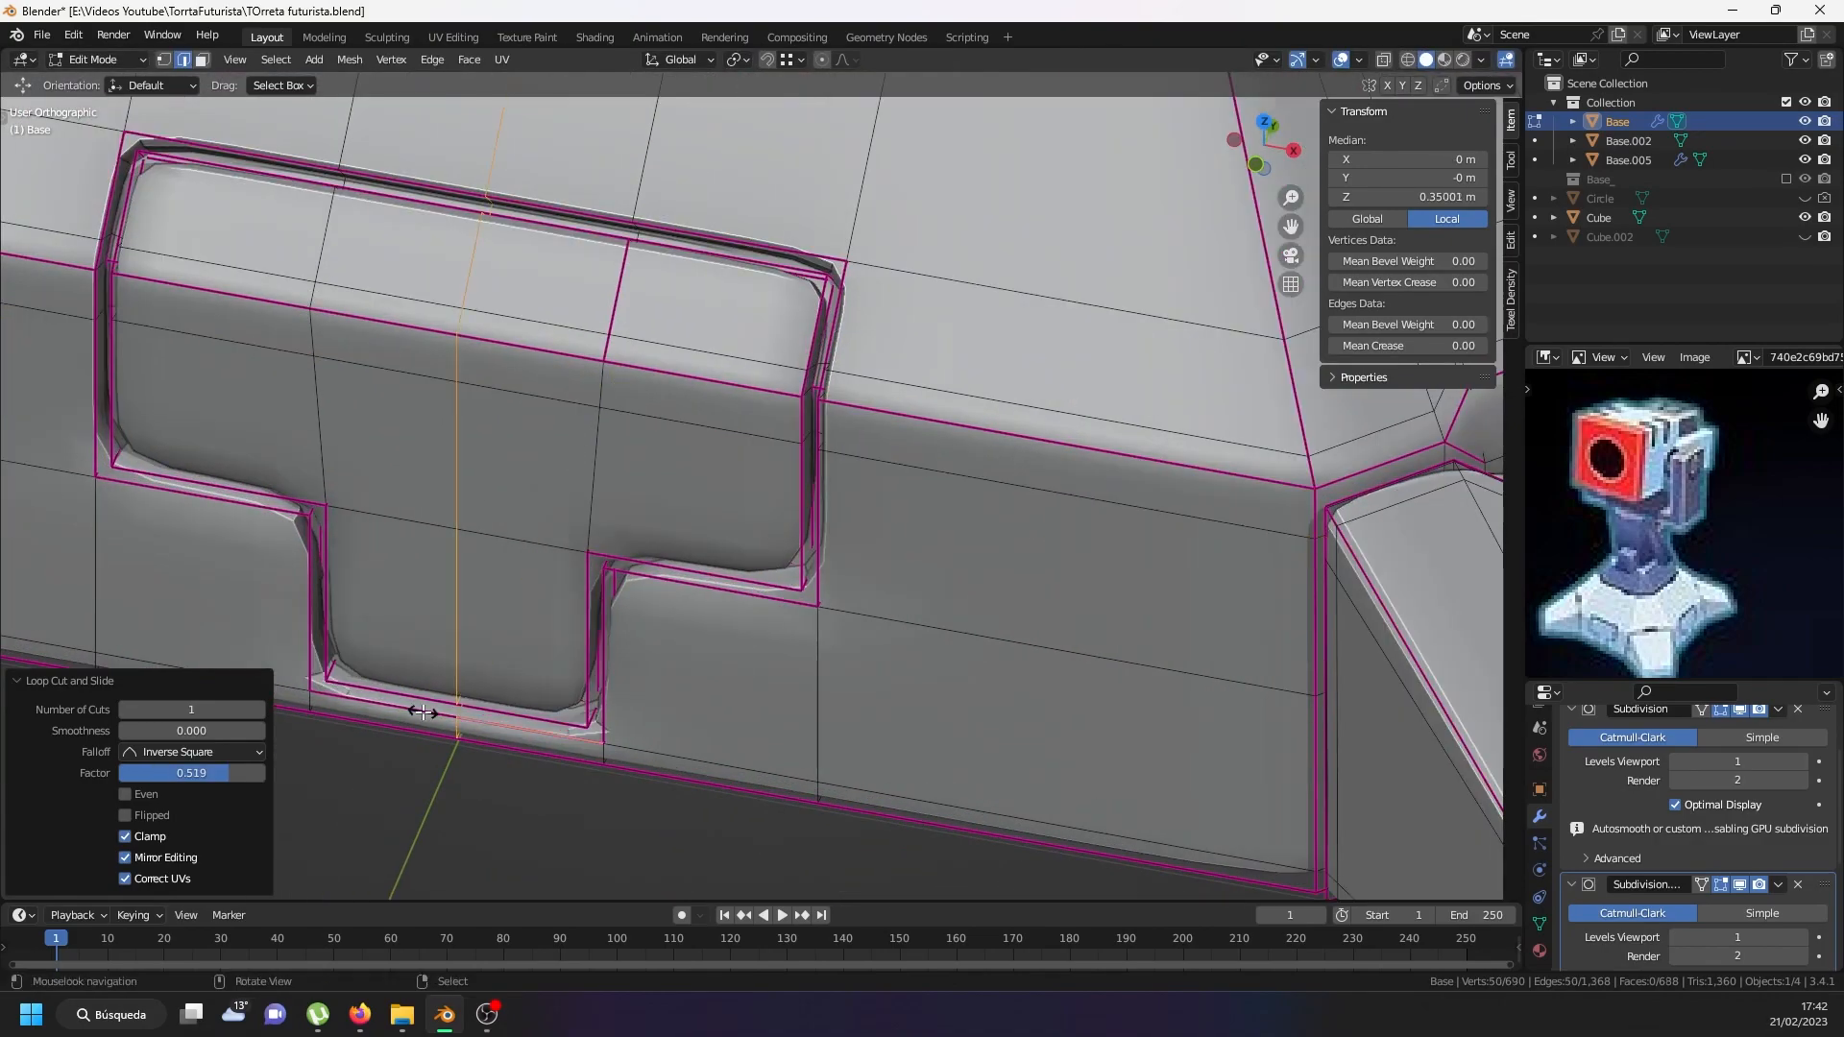
{"action": "left_click", "coordinate": [470, 742]}
{"action": "right_click", "coordinate": [455, 649]}
{"action": "right_click", "coordinate": [454, 645], "text": "alt+shift"}
{"action": "right_click", "coordinate": [454, 646], "text": "alt+shift"}
{"action": "key", "text": "ctrl+b"}
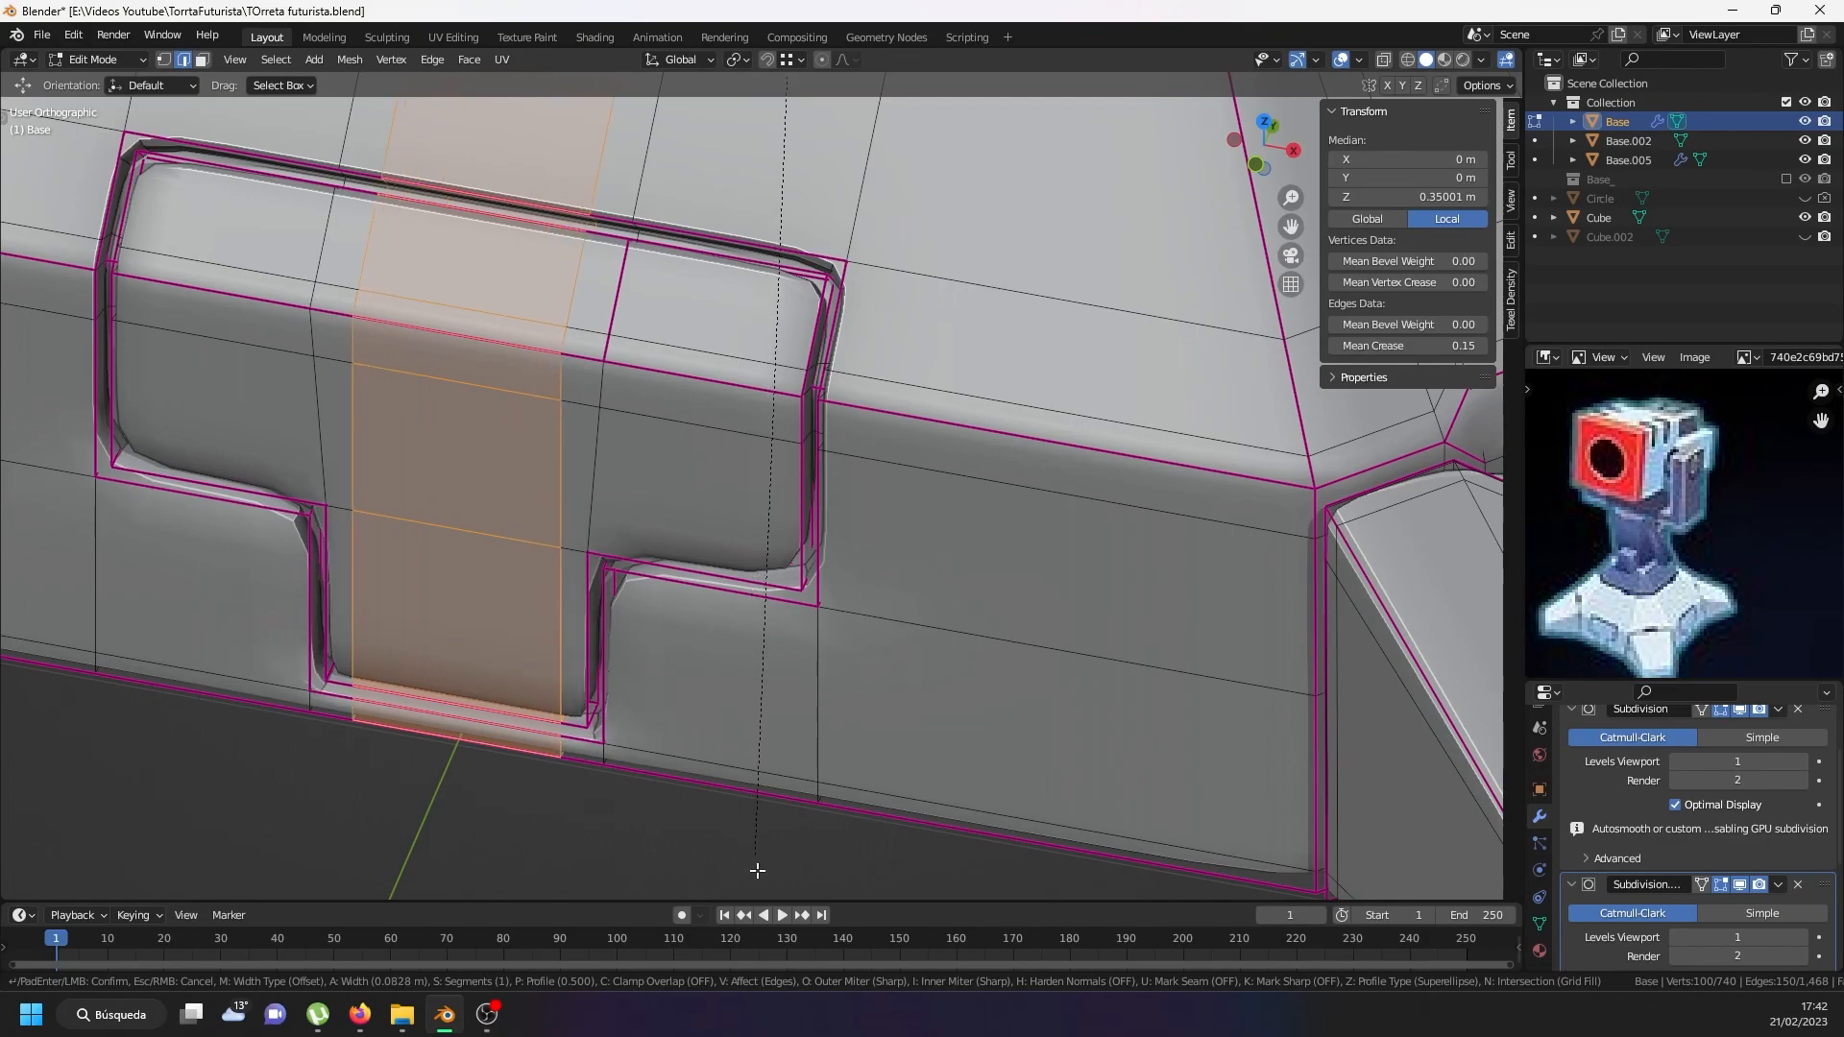
{"action": "left_click", "coordinate": [755, 868]}
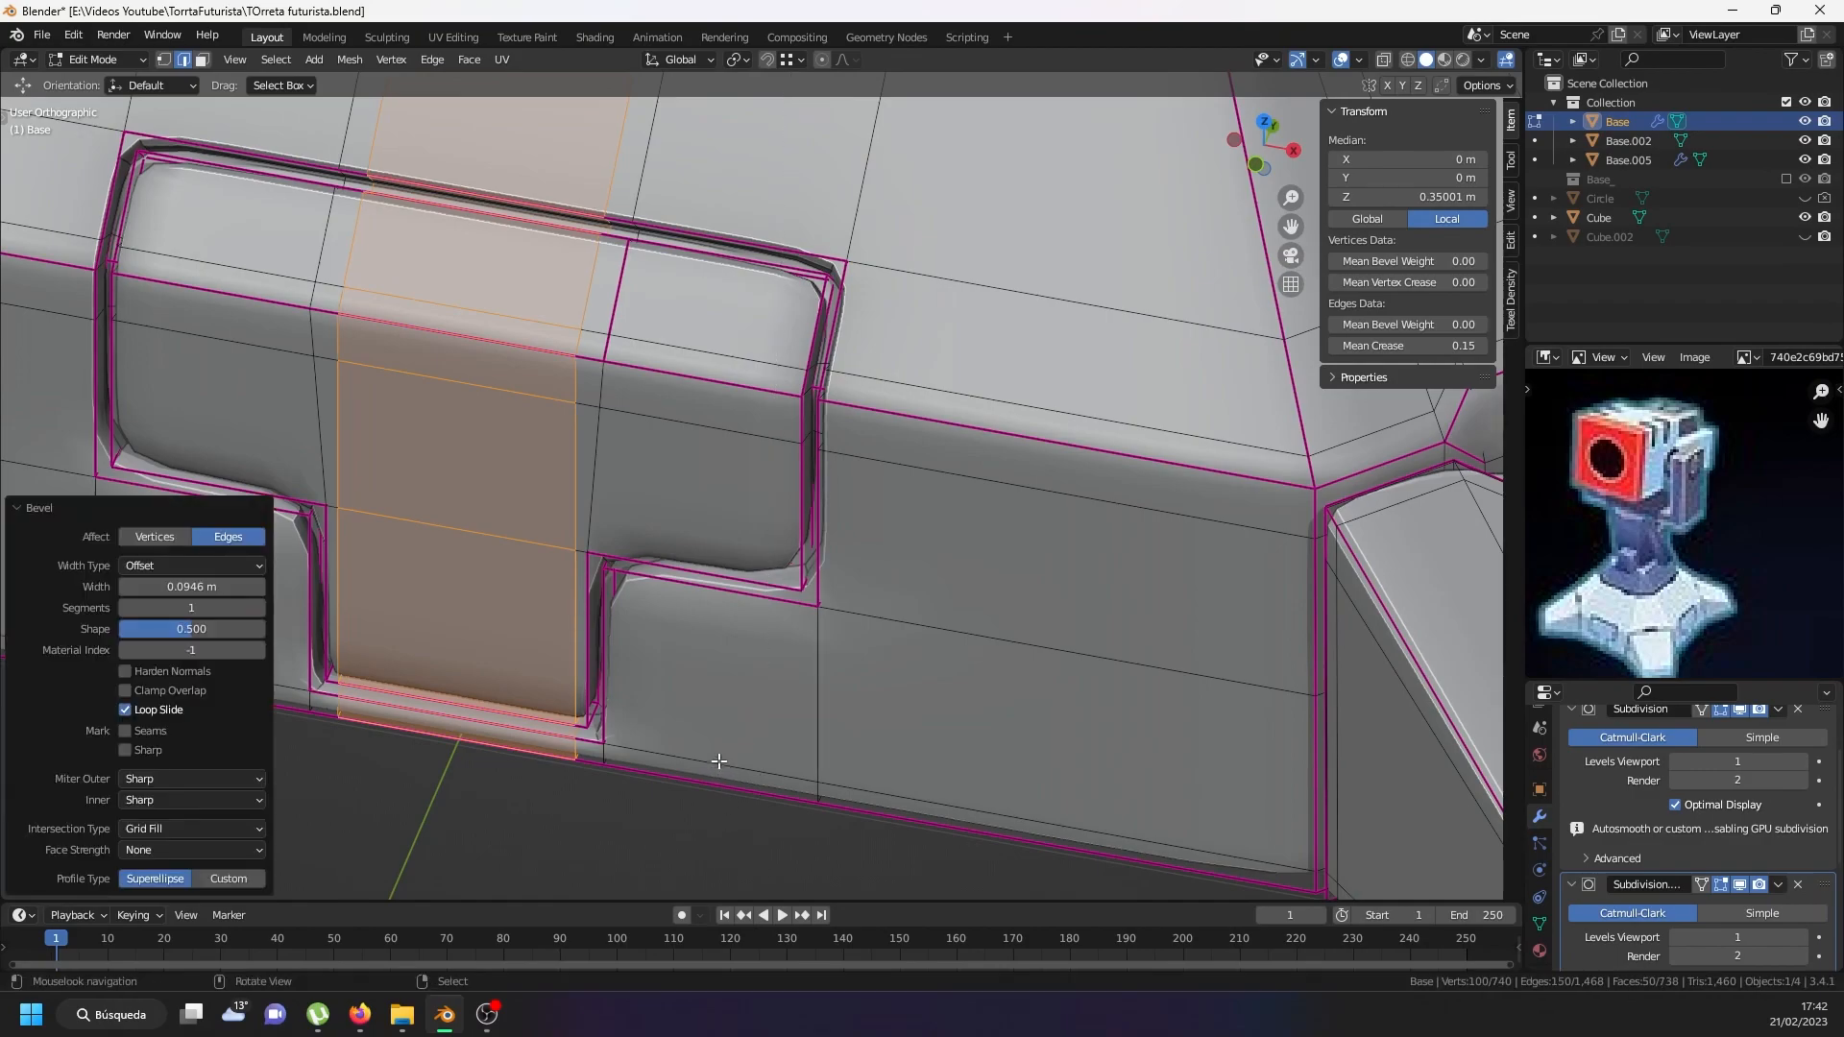
Add two vertical loop cuts across the T-panel's arm, near its outer end at factor about 0.88 and beside the stem at about -0.89.
{"action": "key", "text": "ctrl+r"}
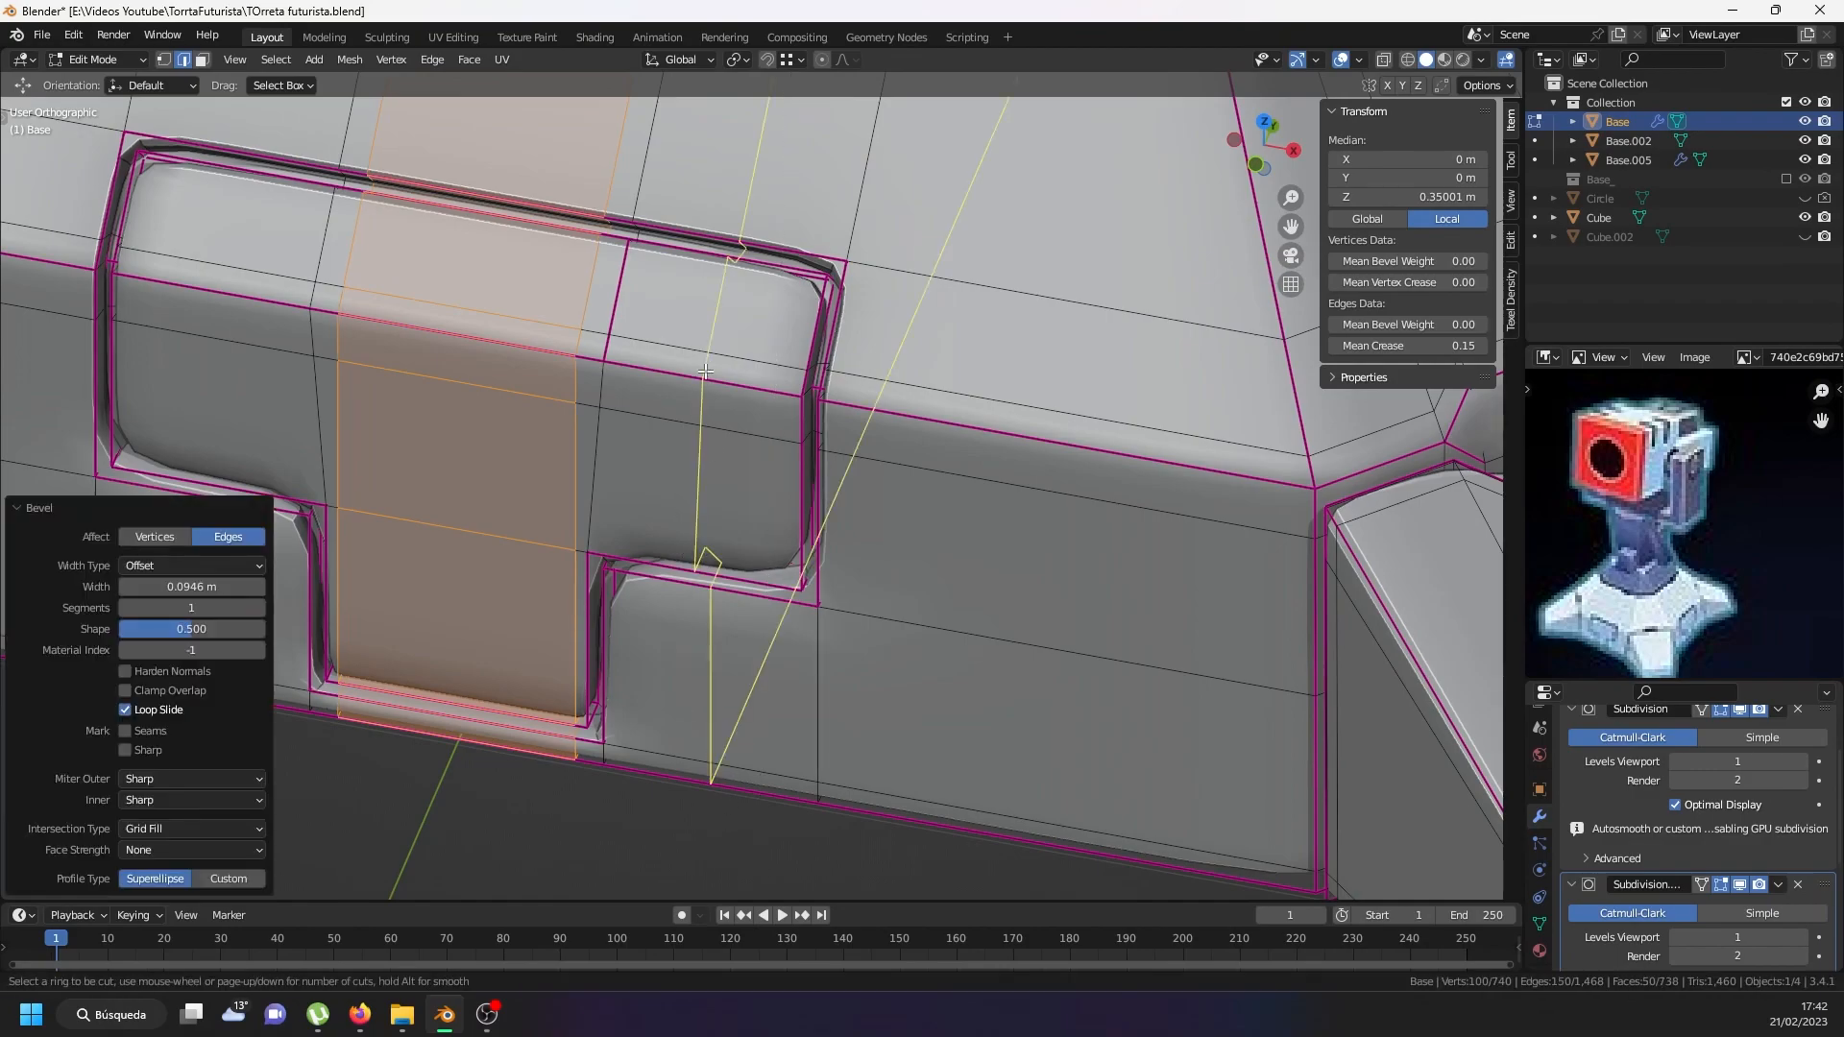
{"action": "left_click", "coordinate": [783, 386]}
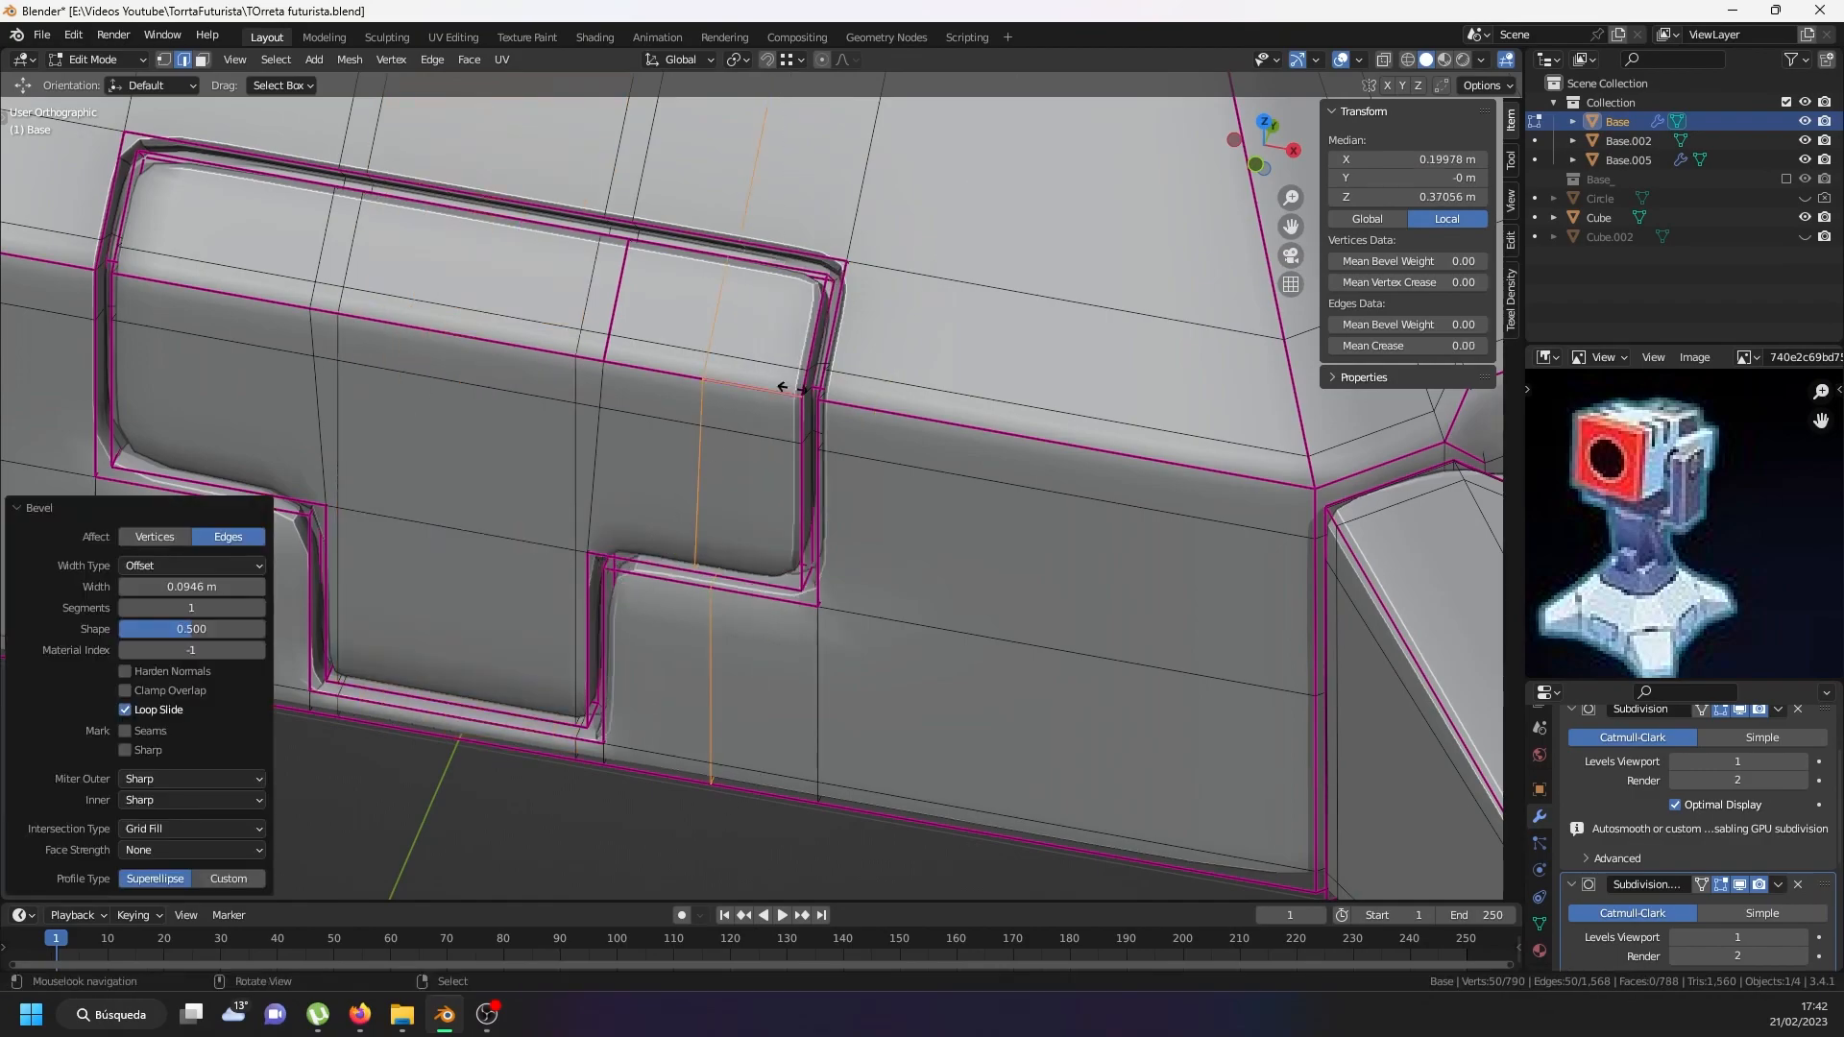
{"action": "left_click", "coordinate": [792, 387]}
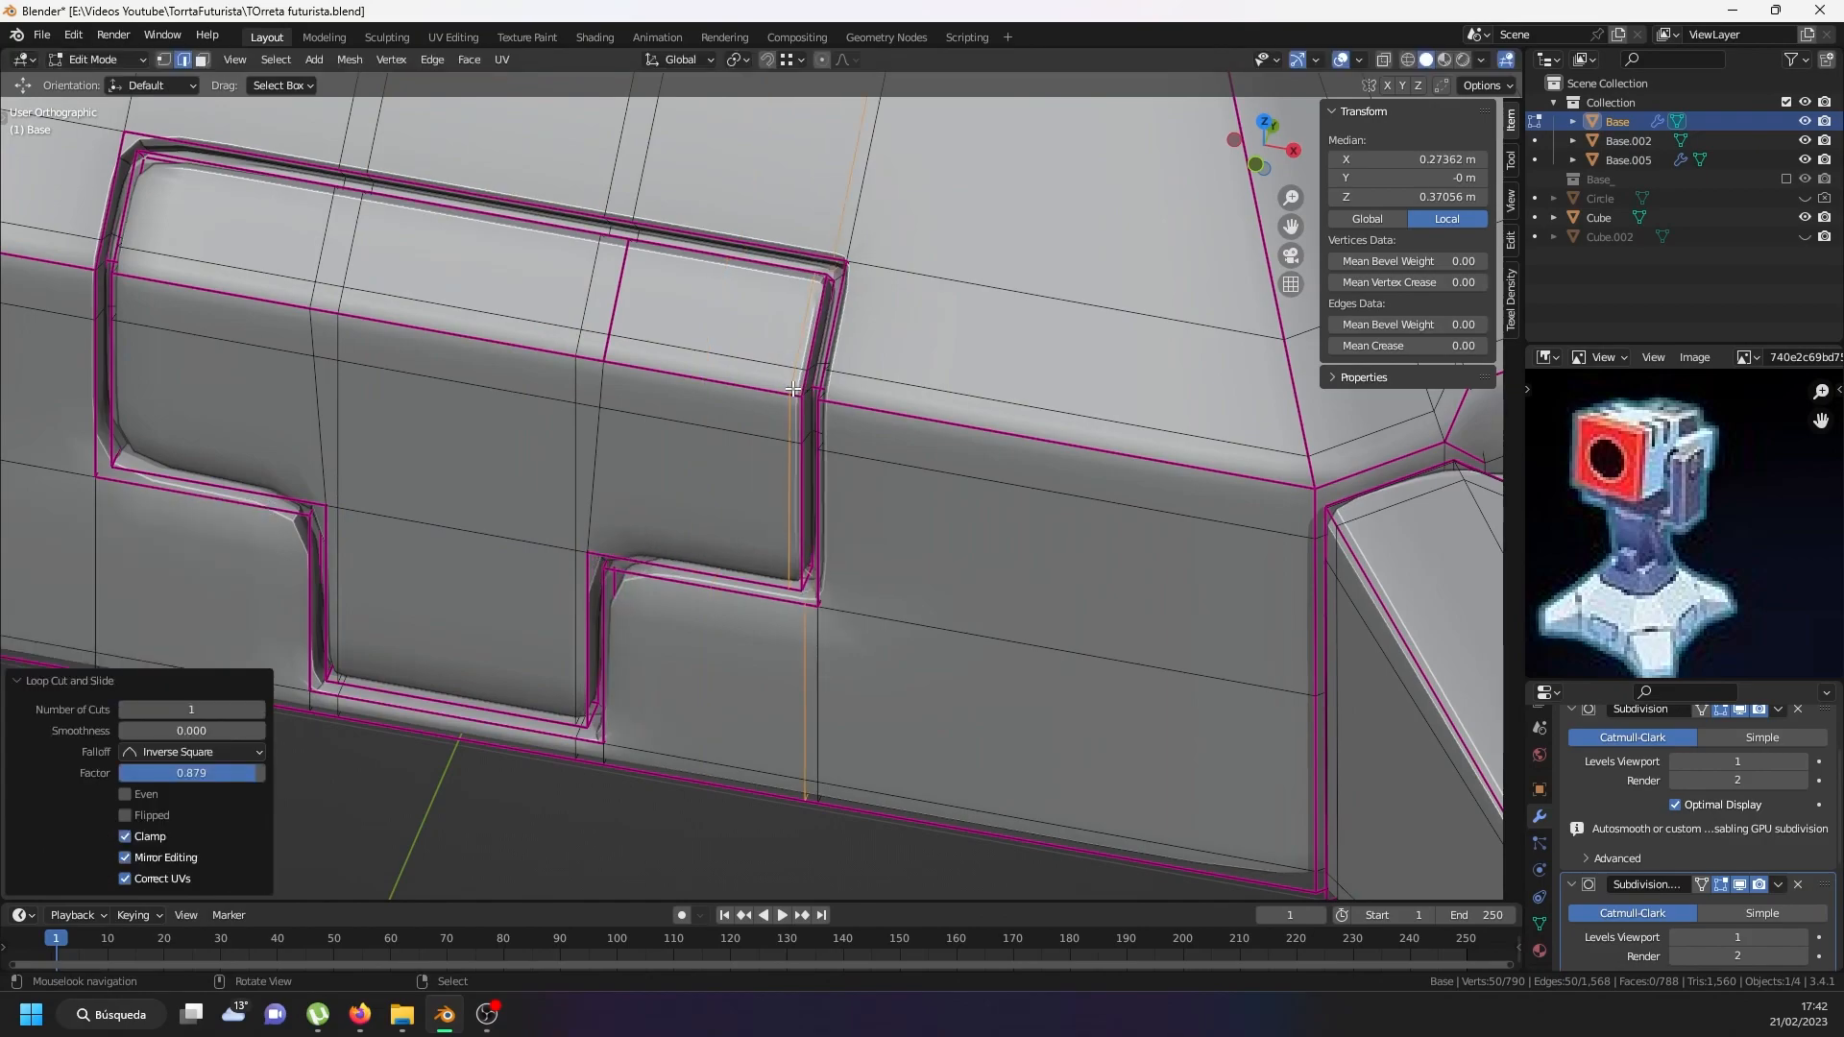
{"action": "key", "text": "ctrl+r"}
{"action": "left_click", "coordinate": [634, 426]}
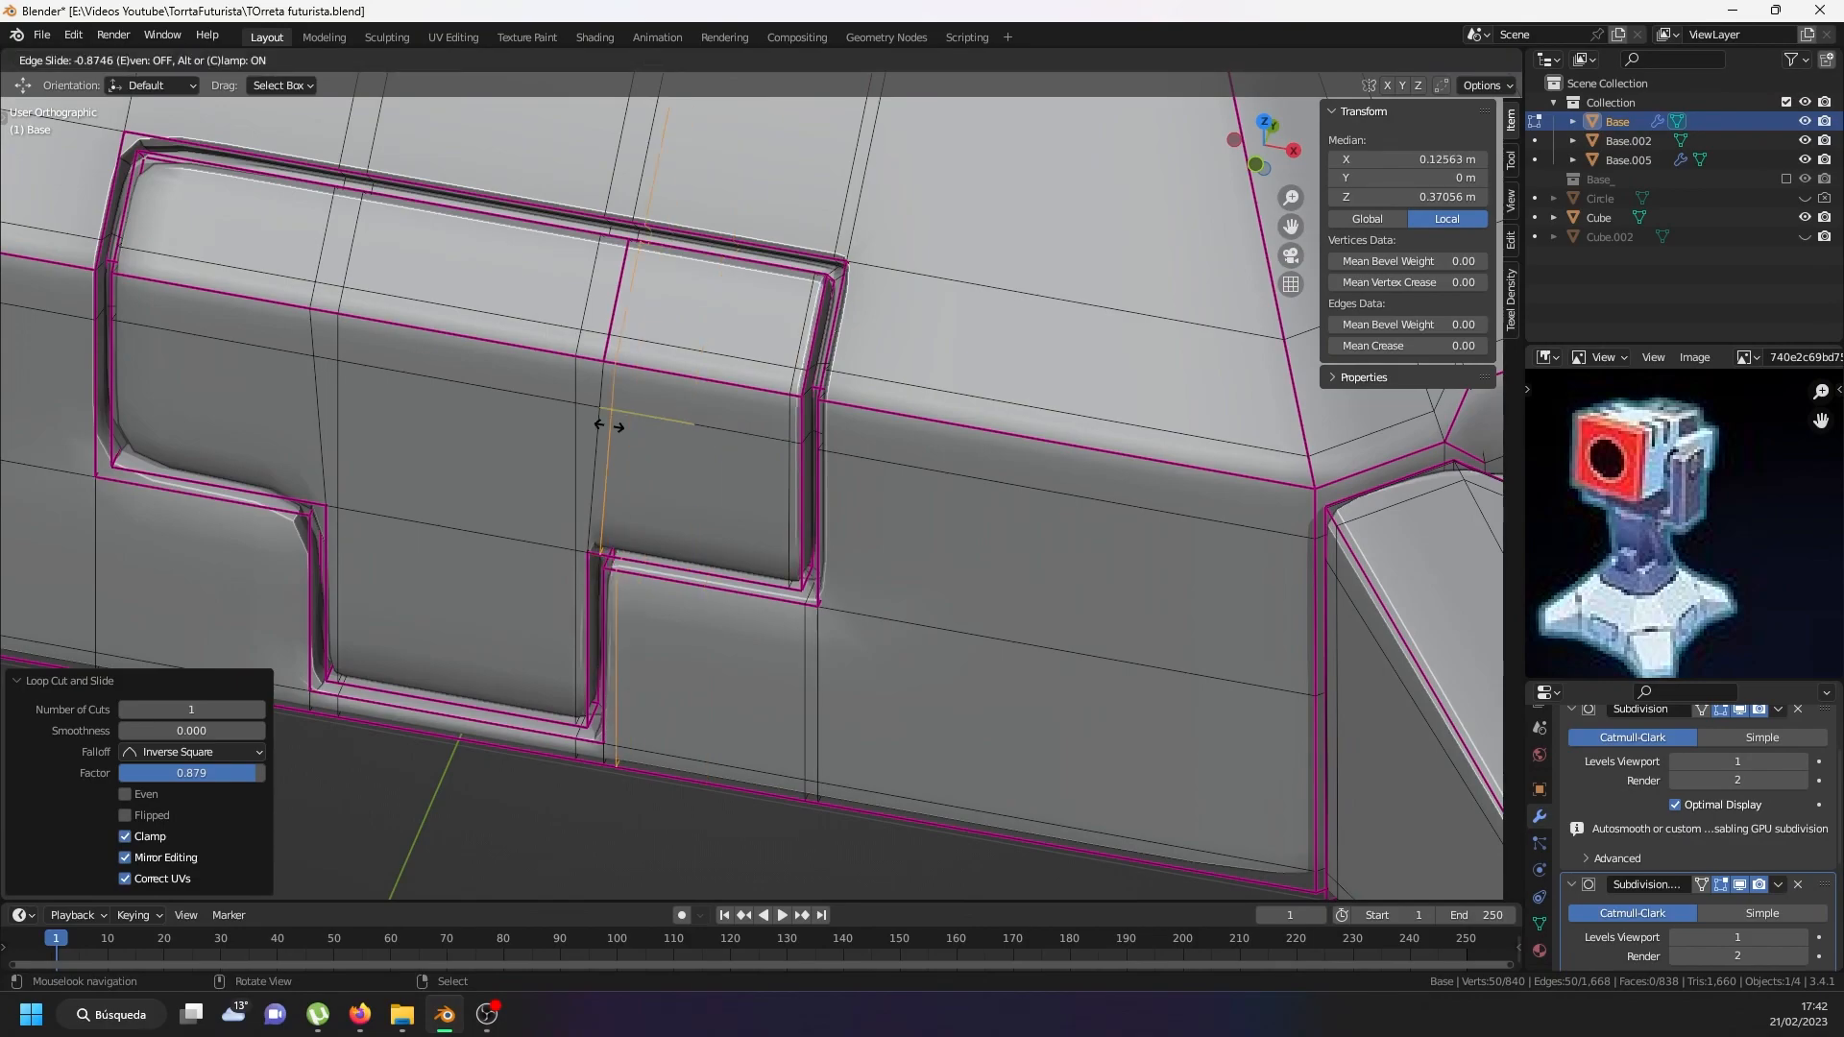
{"action": "left_click", "coordinate": [604, 426]}
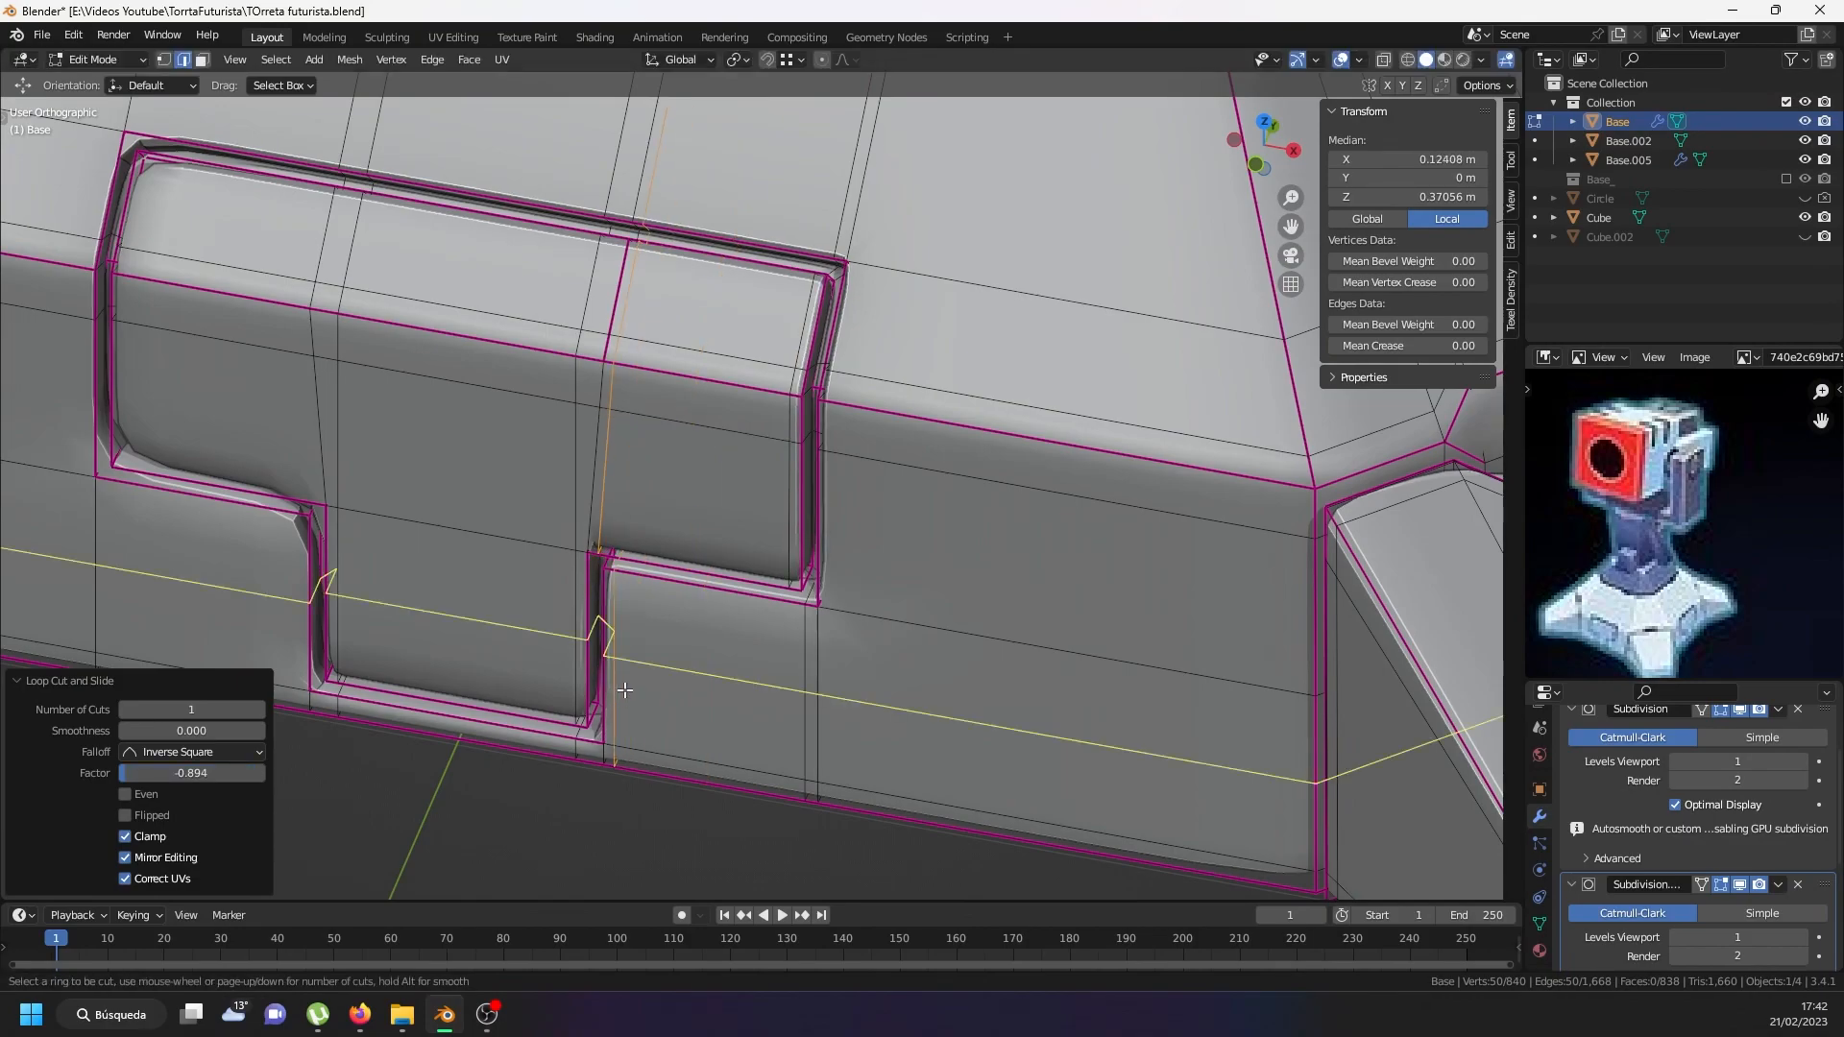
Add two horizontal loop cuts around the side walls, just below the T-panel's arm at factor about -0.98 and near the base's bottom at 0.80.
{"action": "left_click", "coordinate": [626, 623]}
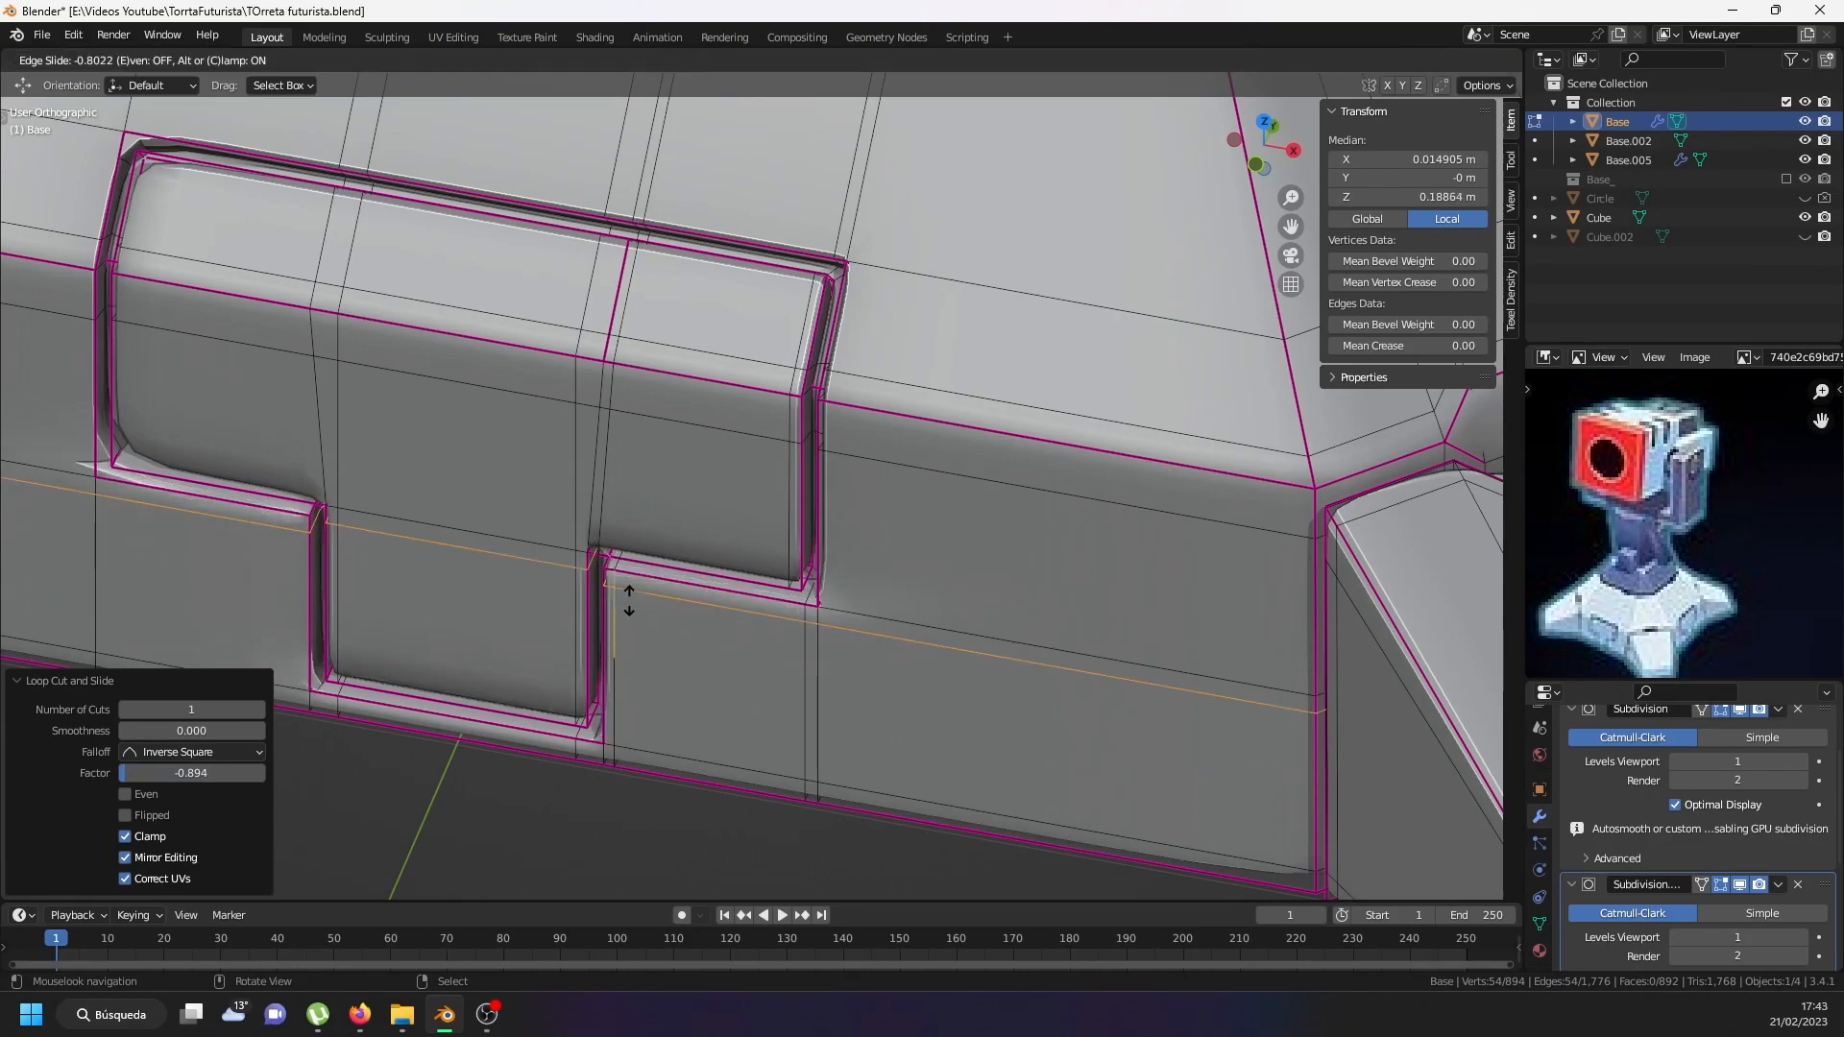
{"action": "left_click", "coordinate": [629, 614]}
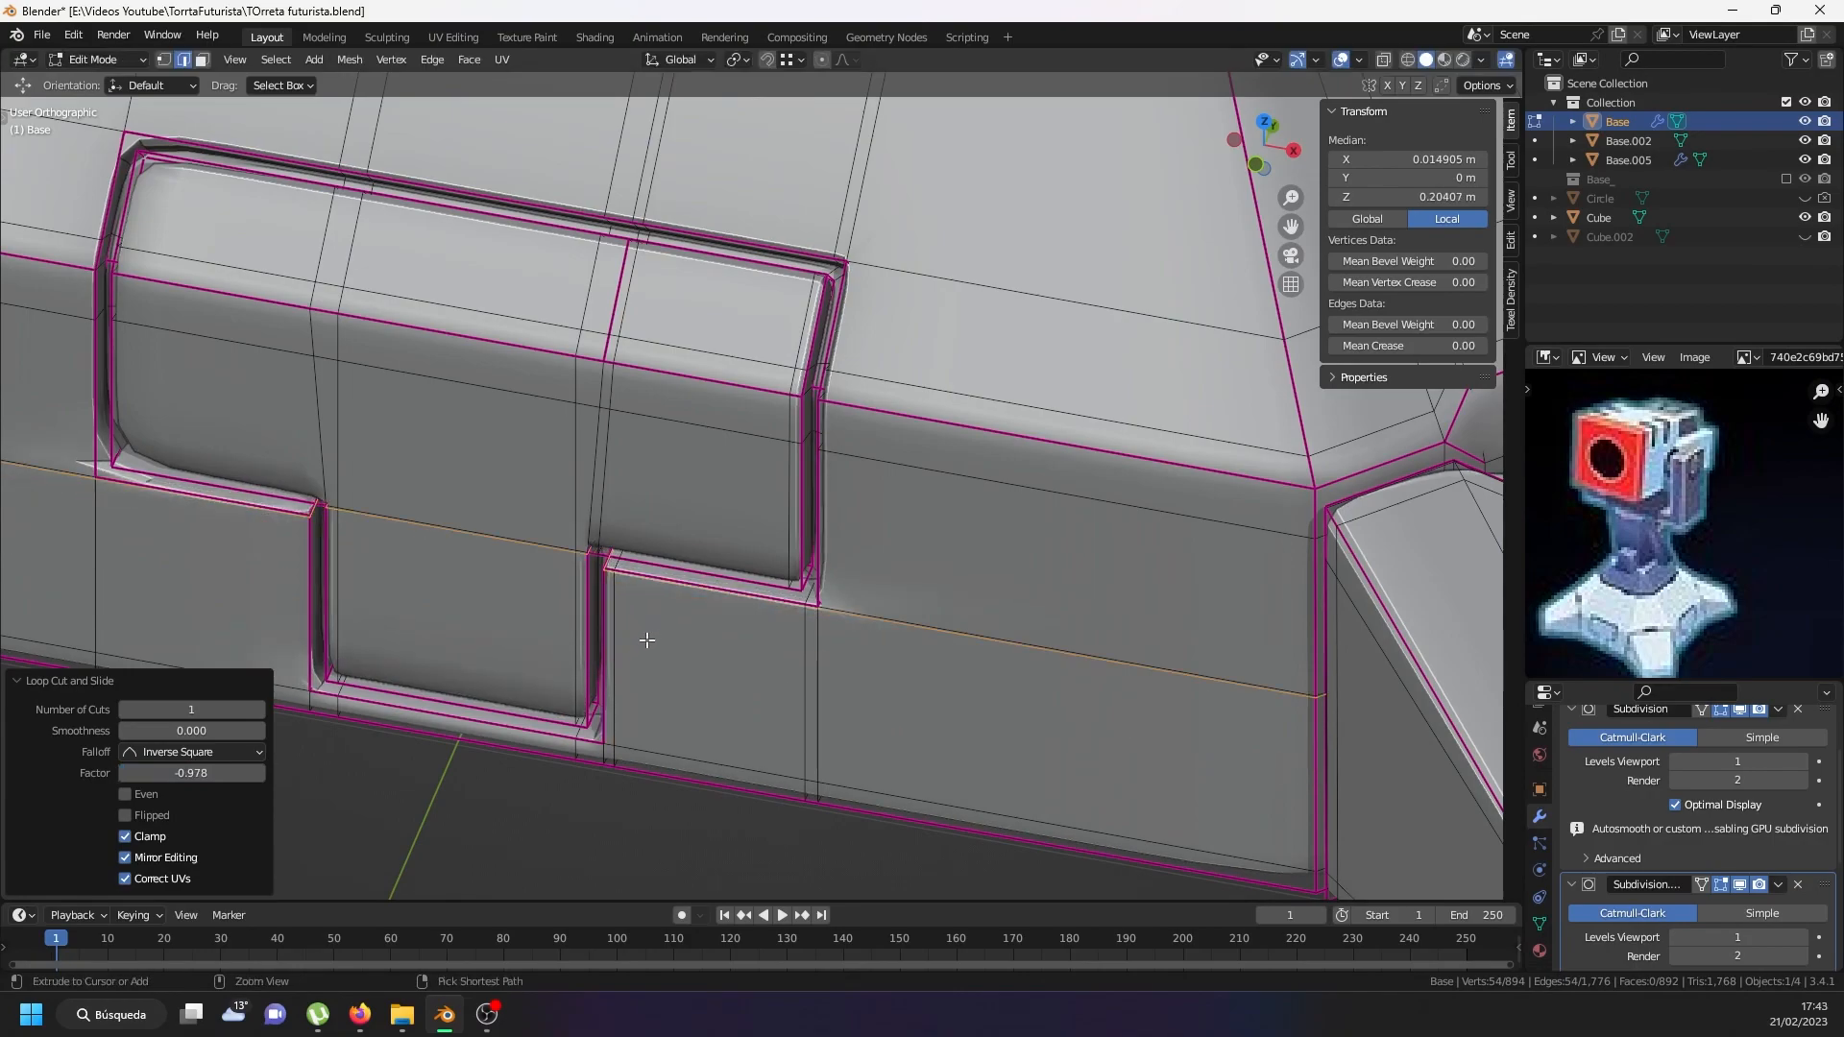
{"action": "left_click", "coordinate": [622, 722]}
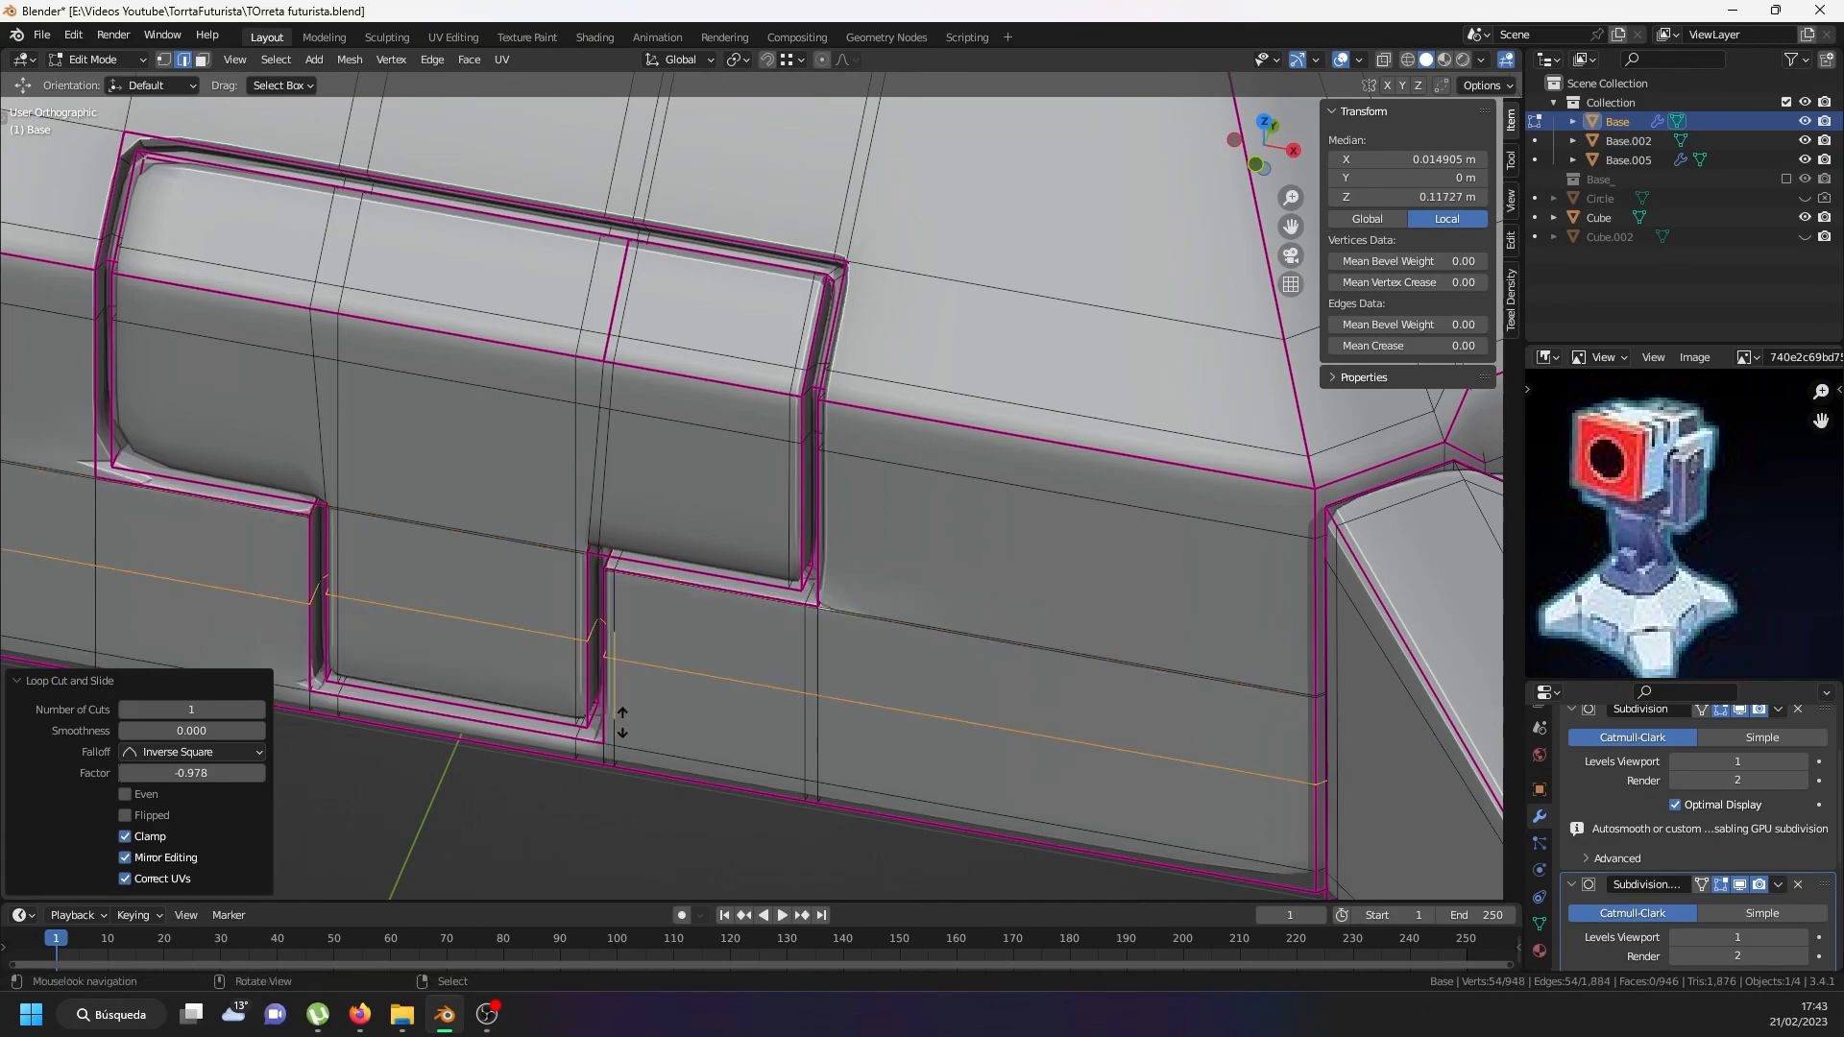
{"action": "left_click_drag", "start_coordinate": [623, 722], "coordinate": [625, 711]}
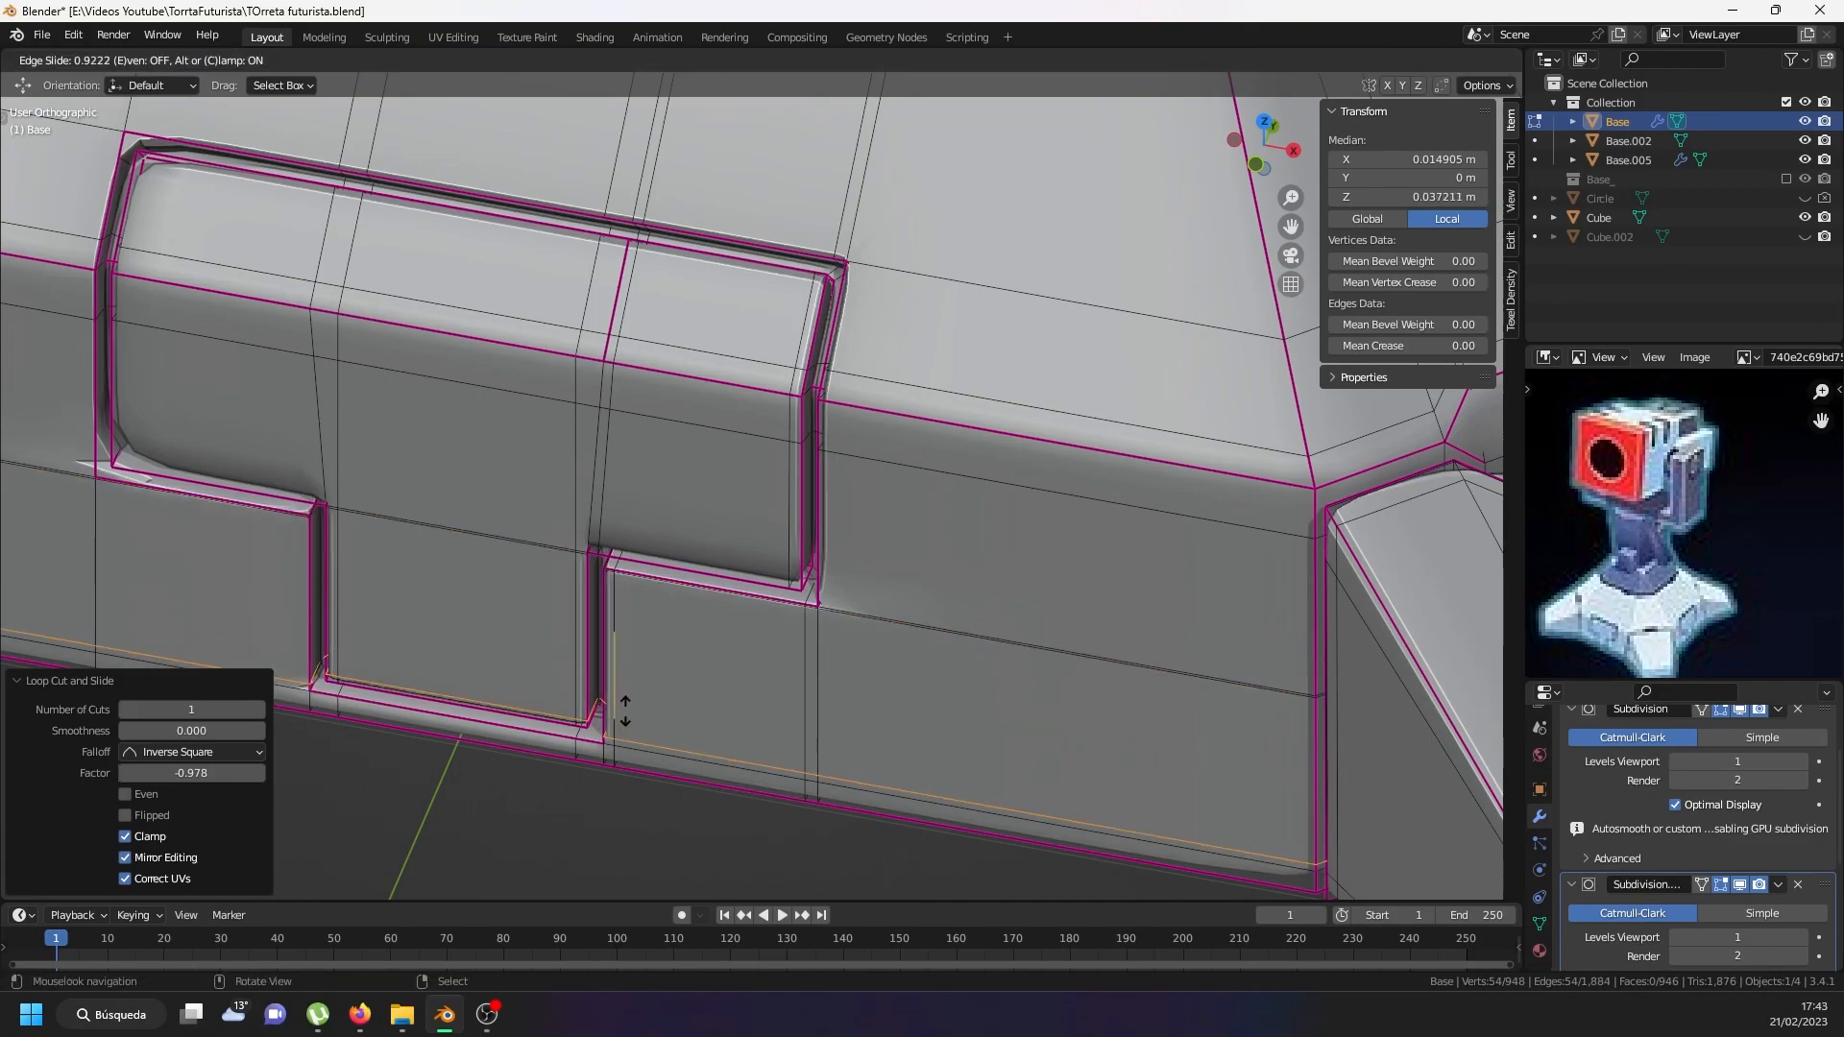
{"action": "left_click", "coordinate": [626, 705]}
{"action": "scroll", "coordinate": [679, 623], "scroll_direction": "down", "scroll_amount": 6}
{"action": "scroll", "coordinate": [996, 630], "scroll_direction": "up", "scroll_amount": 1}
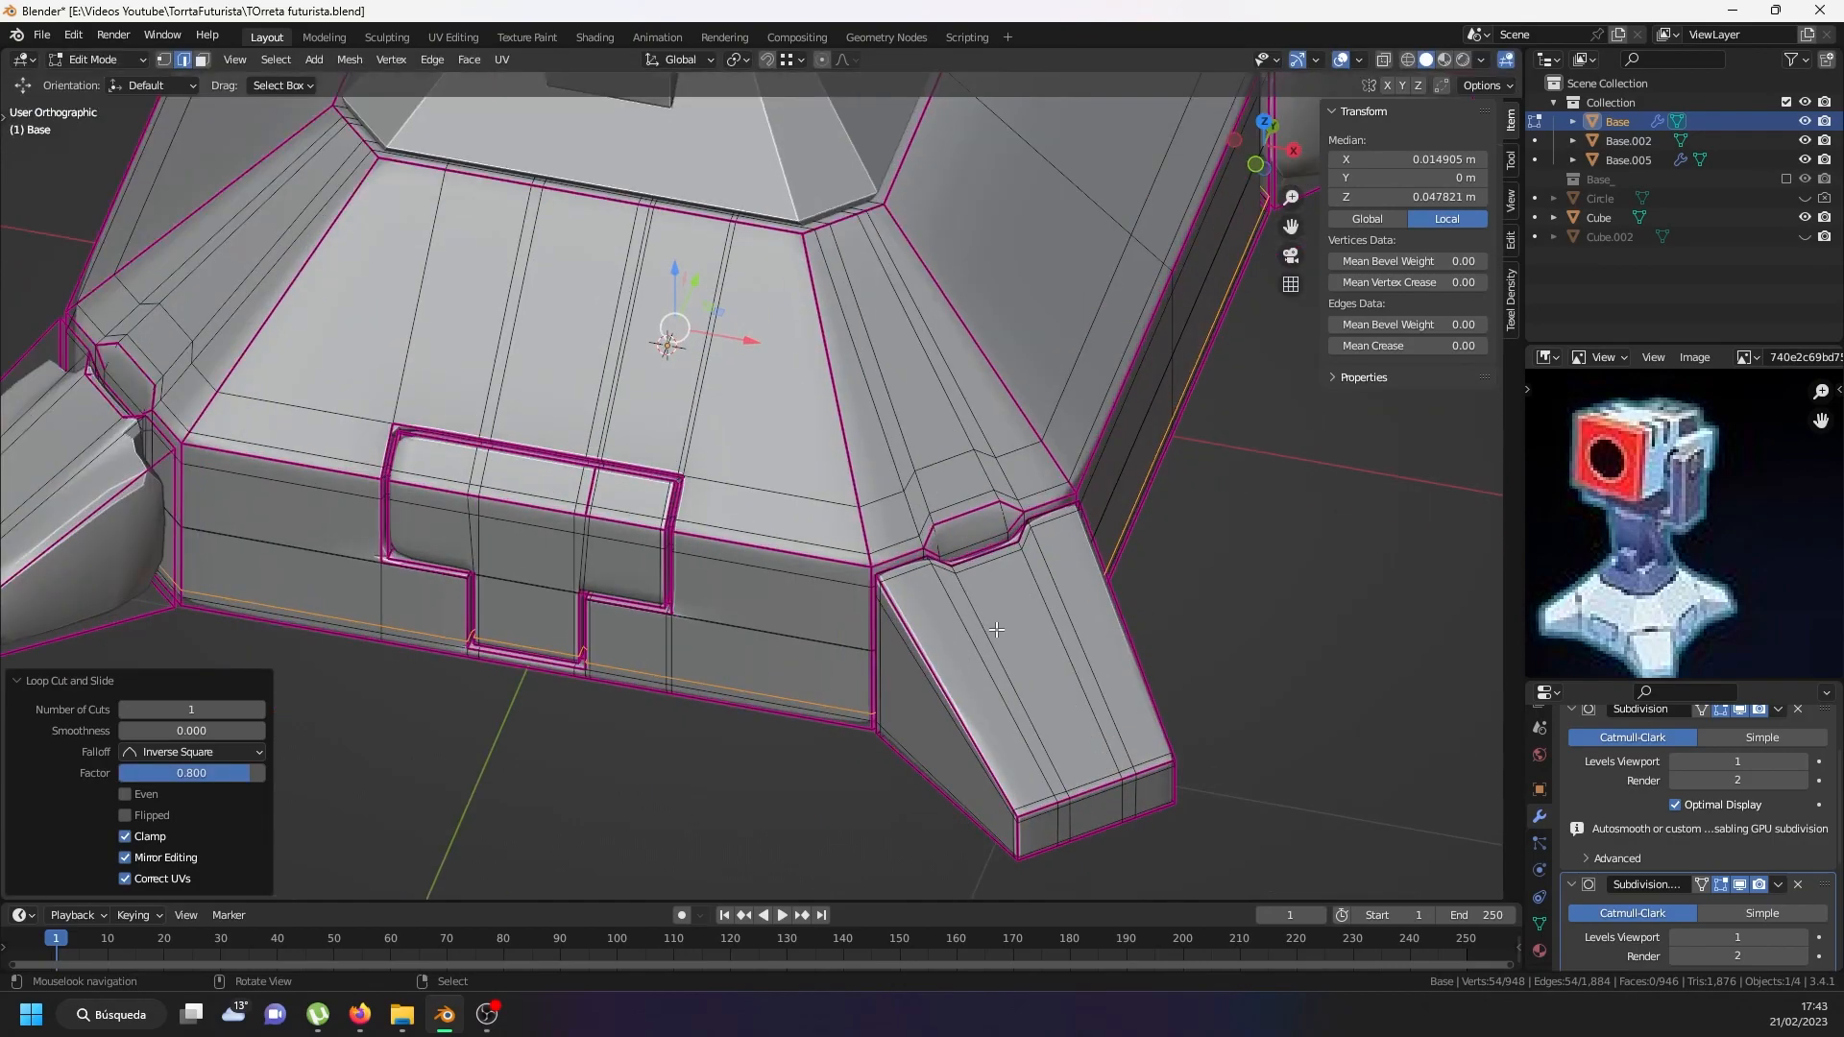
{"action": "key", "text": "Tab"}
{"action": "scroll", "coordinate": [754, 653], "scroll_direction": "down", "scroll_amount": 4}
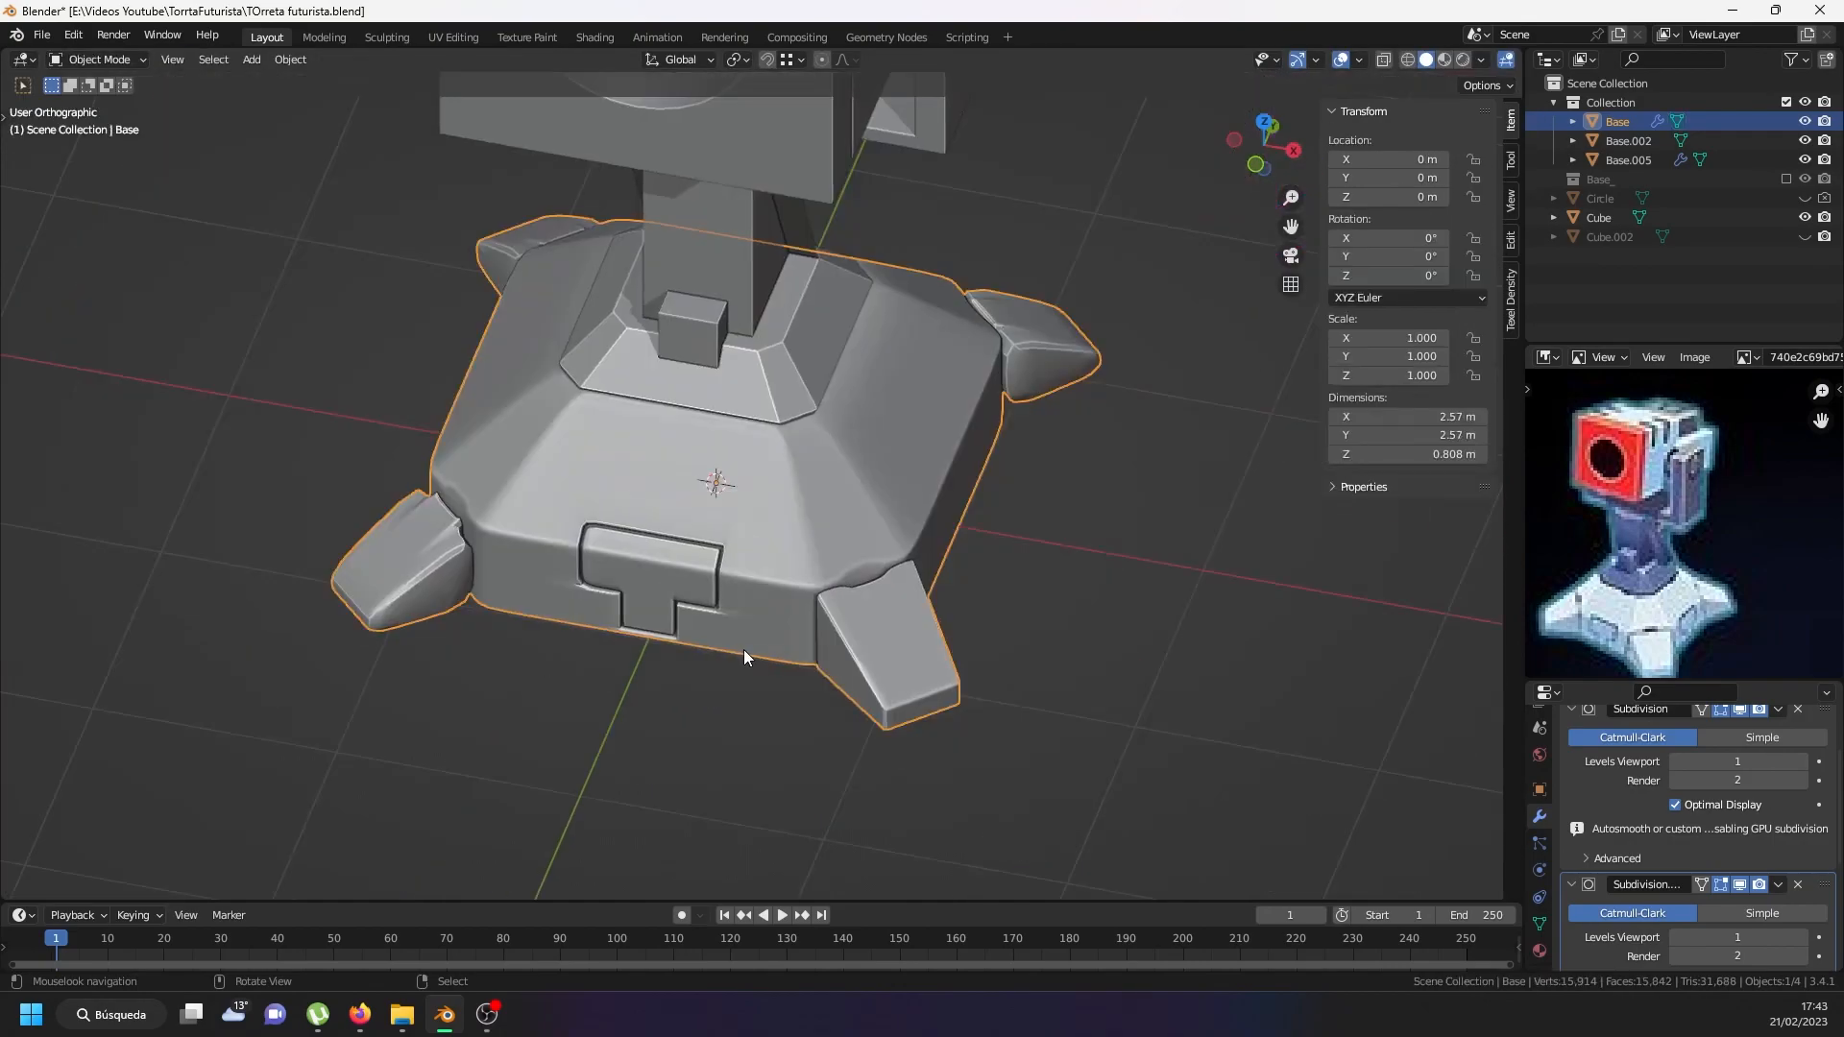
{"action": "scroll", "coordinate": [745, 607], "scroll_direction": "up", "scroll_amount": 5}
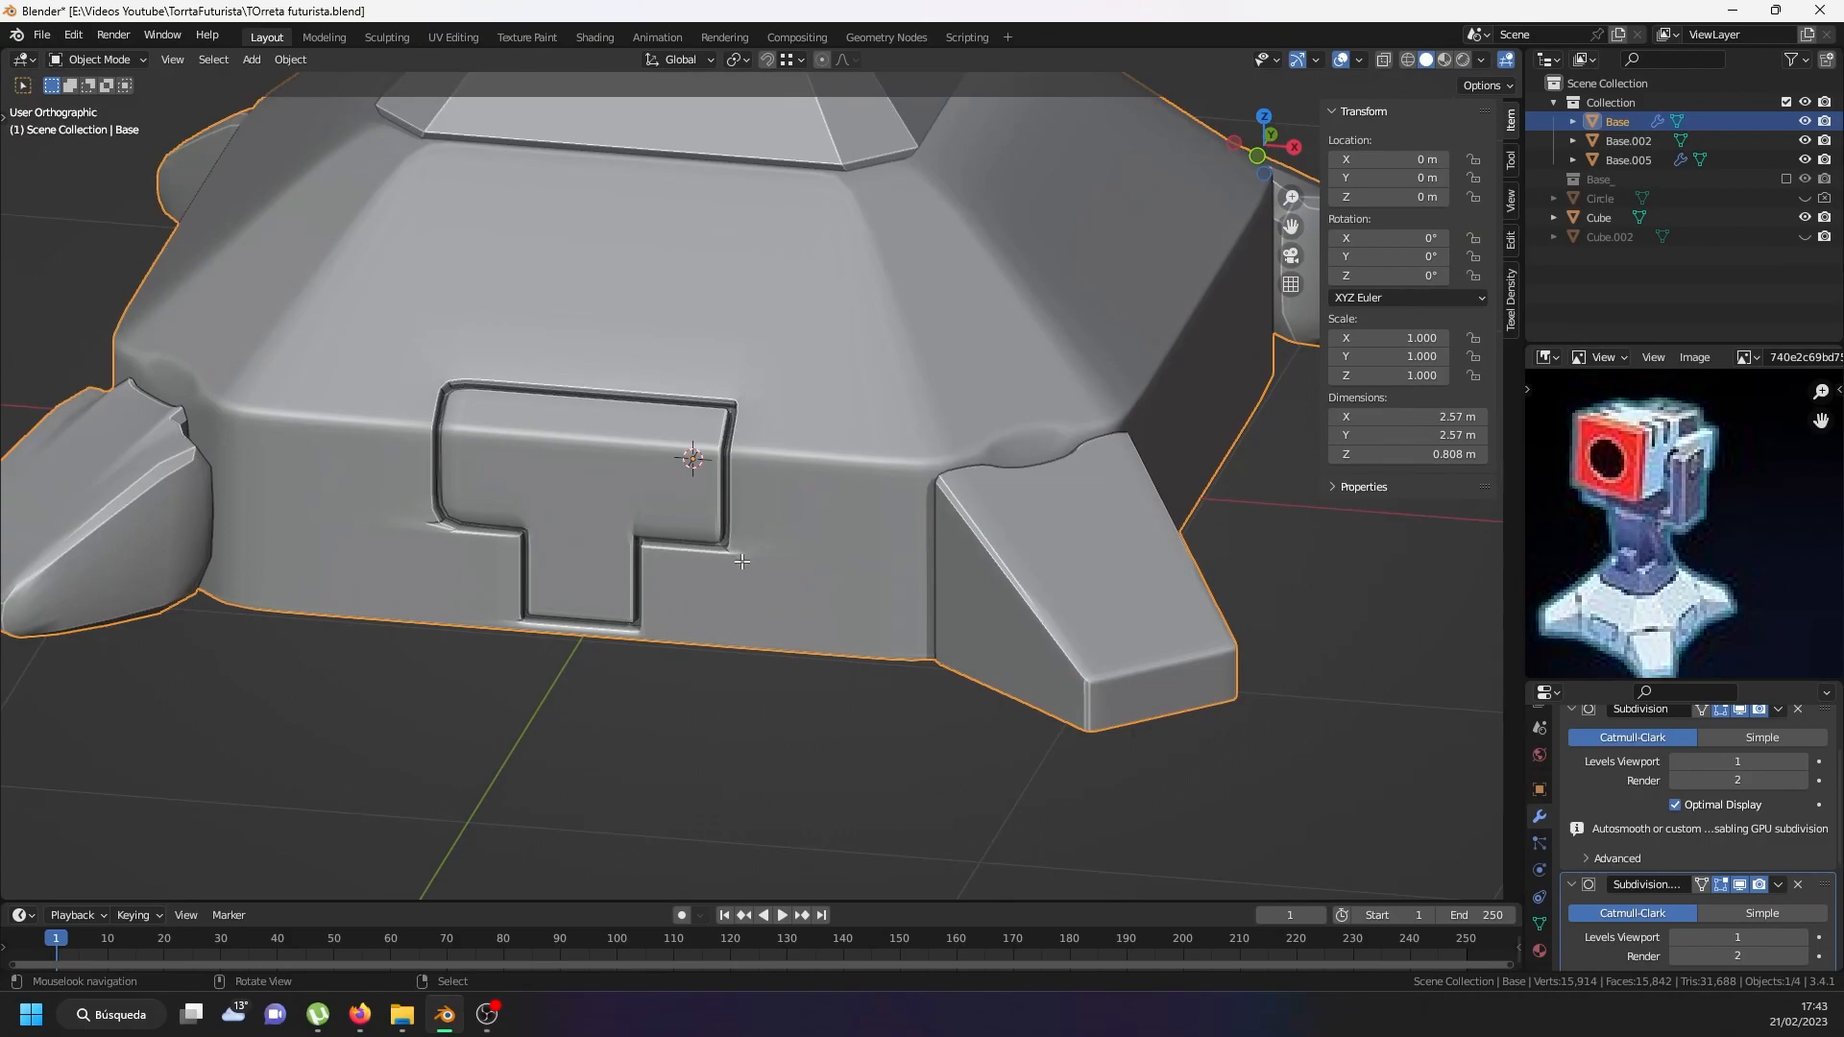
In Edit Mode, select the edge loop hugging the lower edge of the T-panel's arm and slide it slightly down the wall.
{"action": "key", "text": "Tab"}
{"action": "scroll", "coordinate": [730, 557], "scroll_direction": "up", "scroll_amount": 5}
{"action": "scroll", "coordinate": [732, 510], "scroll_direction": "up", "scroll_amount": 2}
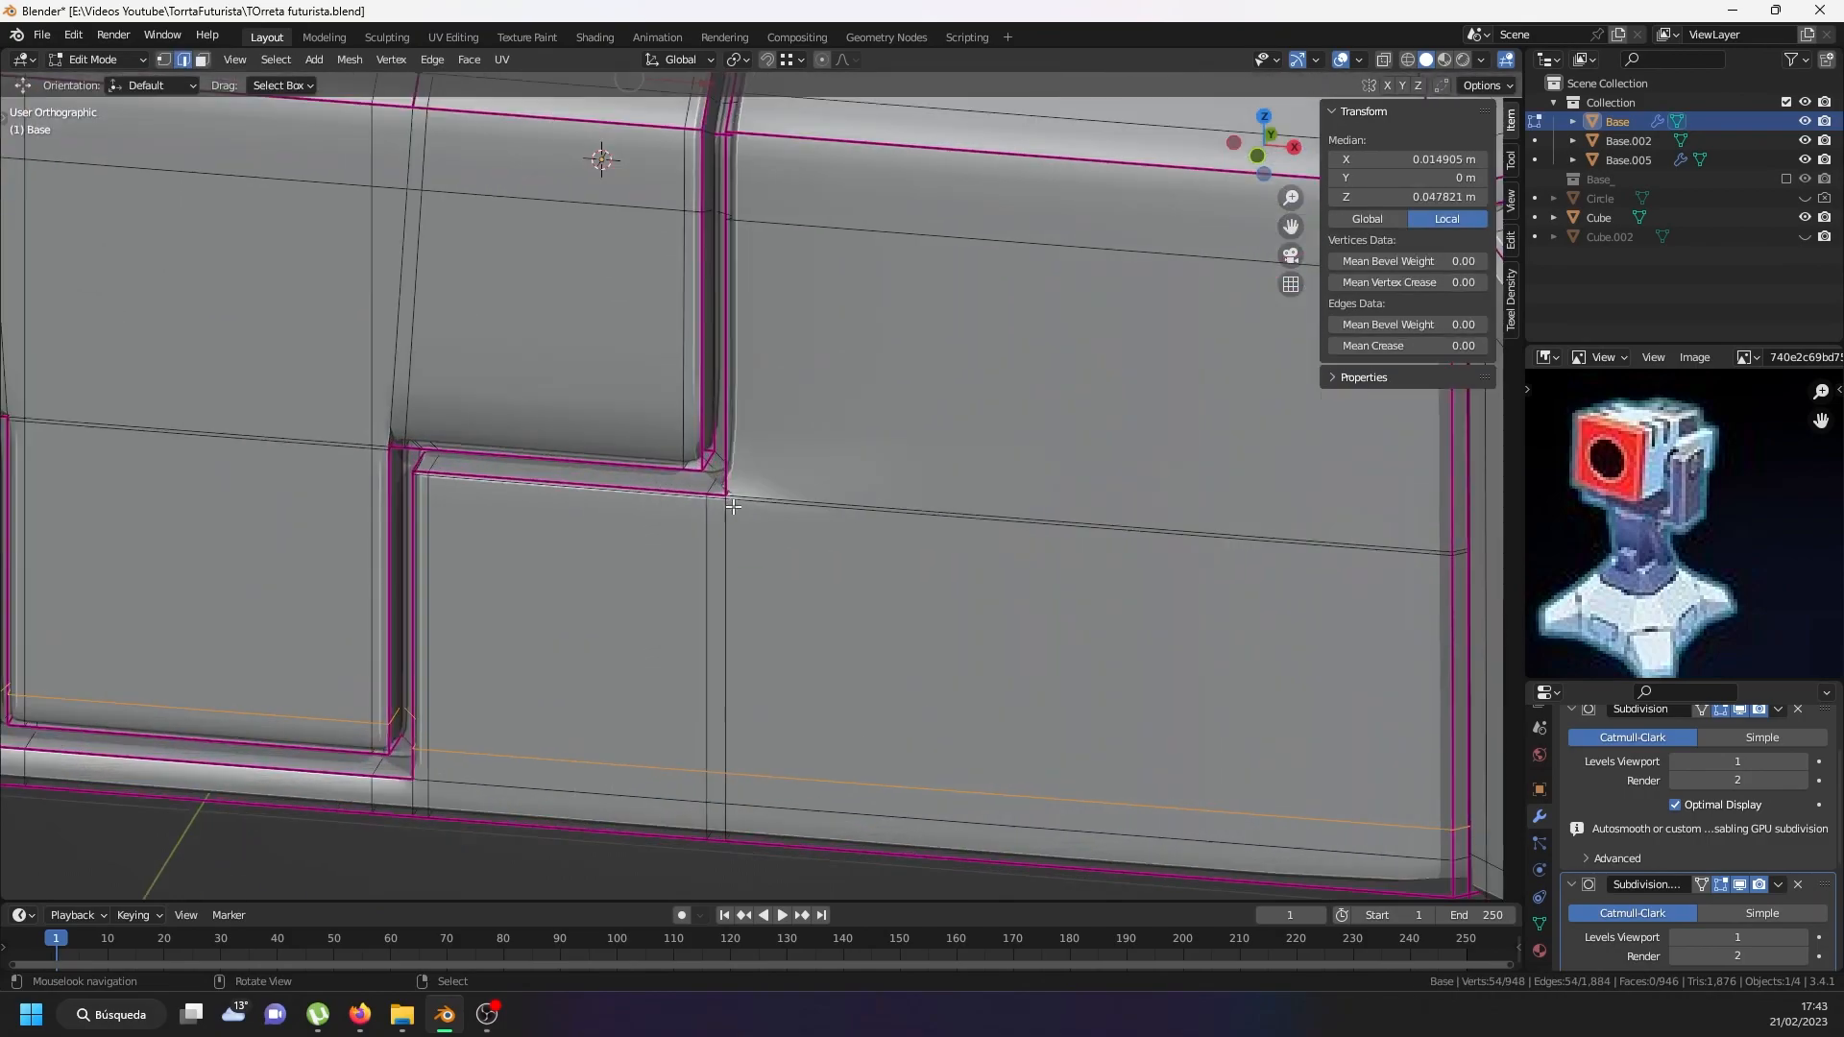
{"action": "scroll", "coordinate": [732, 510], "scroll_direction": "up", "scroll_amount": 3}
{"action": "left_click", "coordinate": [738, 495], "text": "alt"}
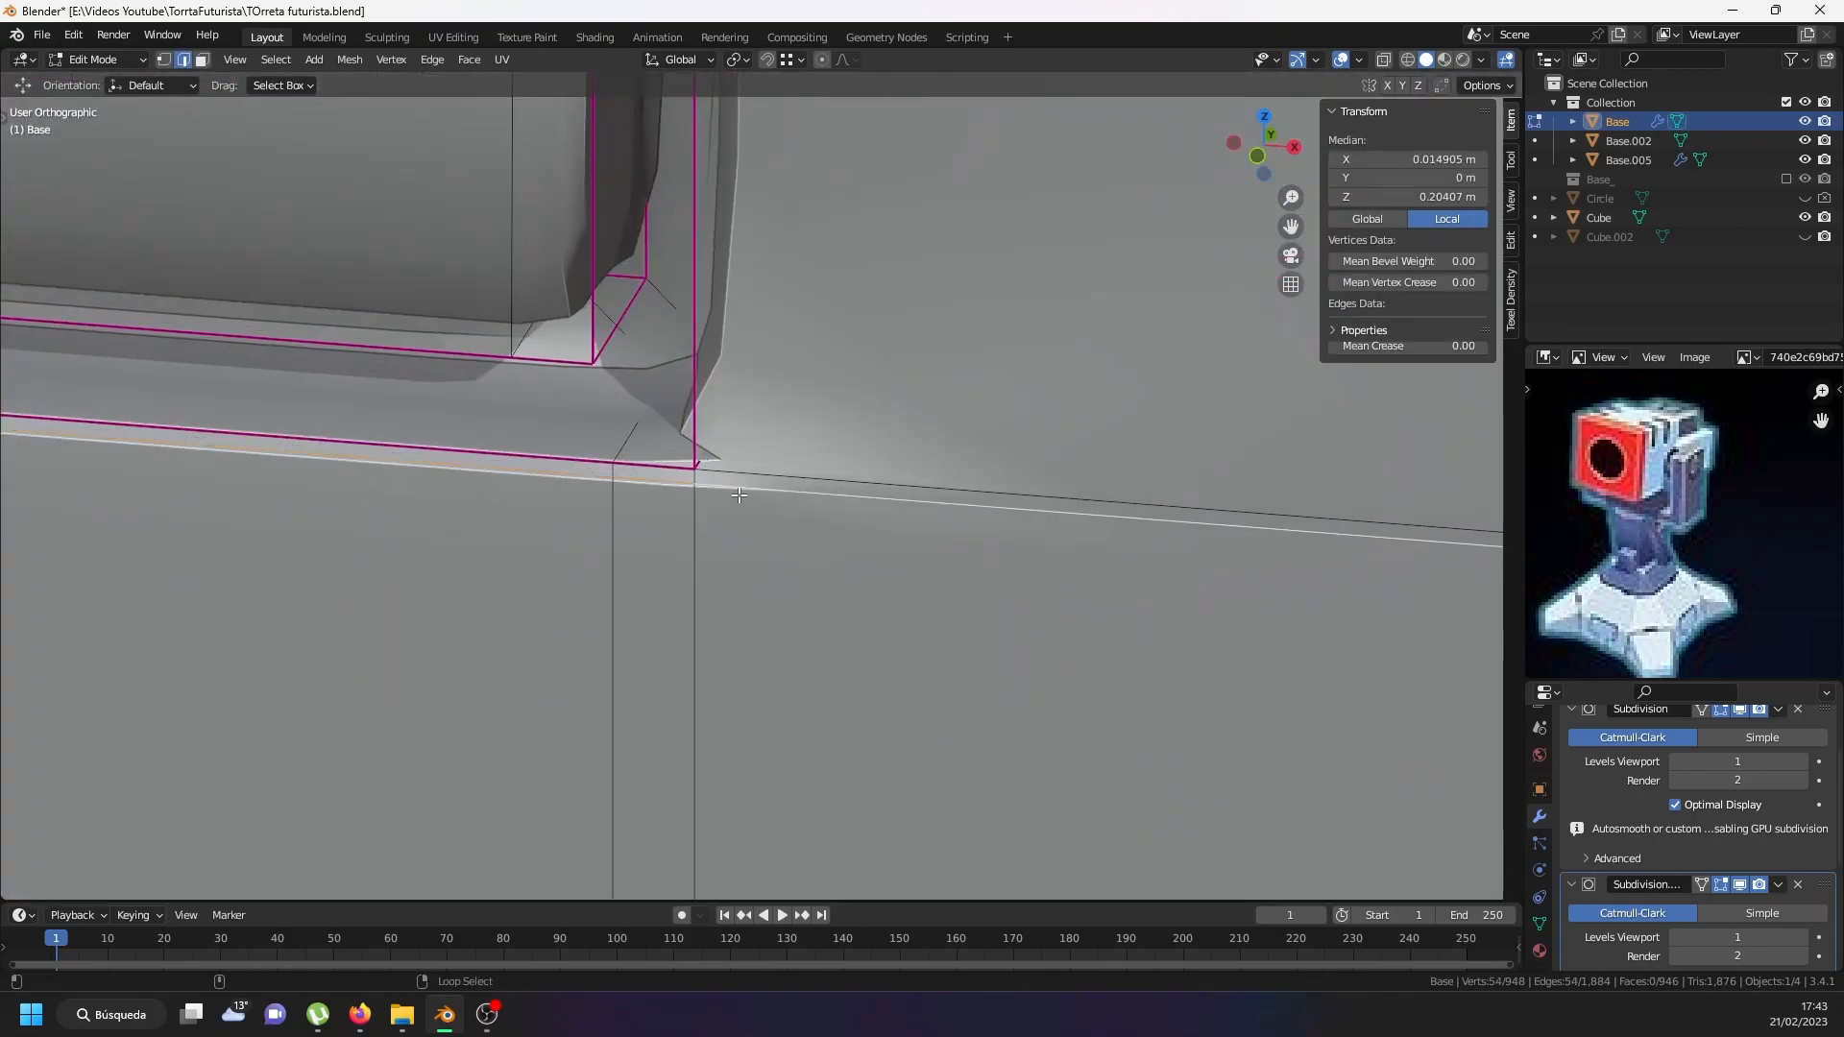
{"action": "scroll", "coordinate": [739, 499], "scroll_direction": "down", "scroll_amount": 2}
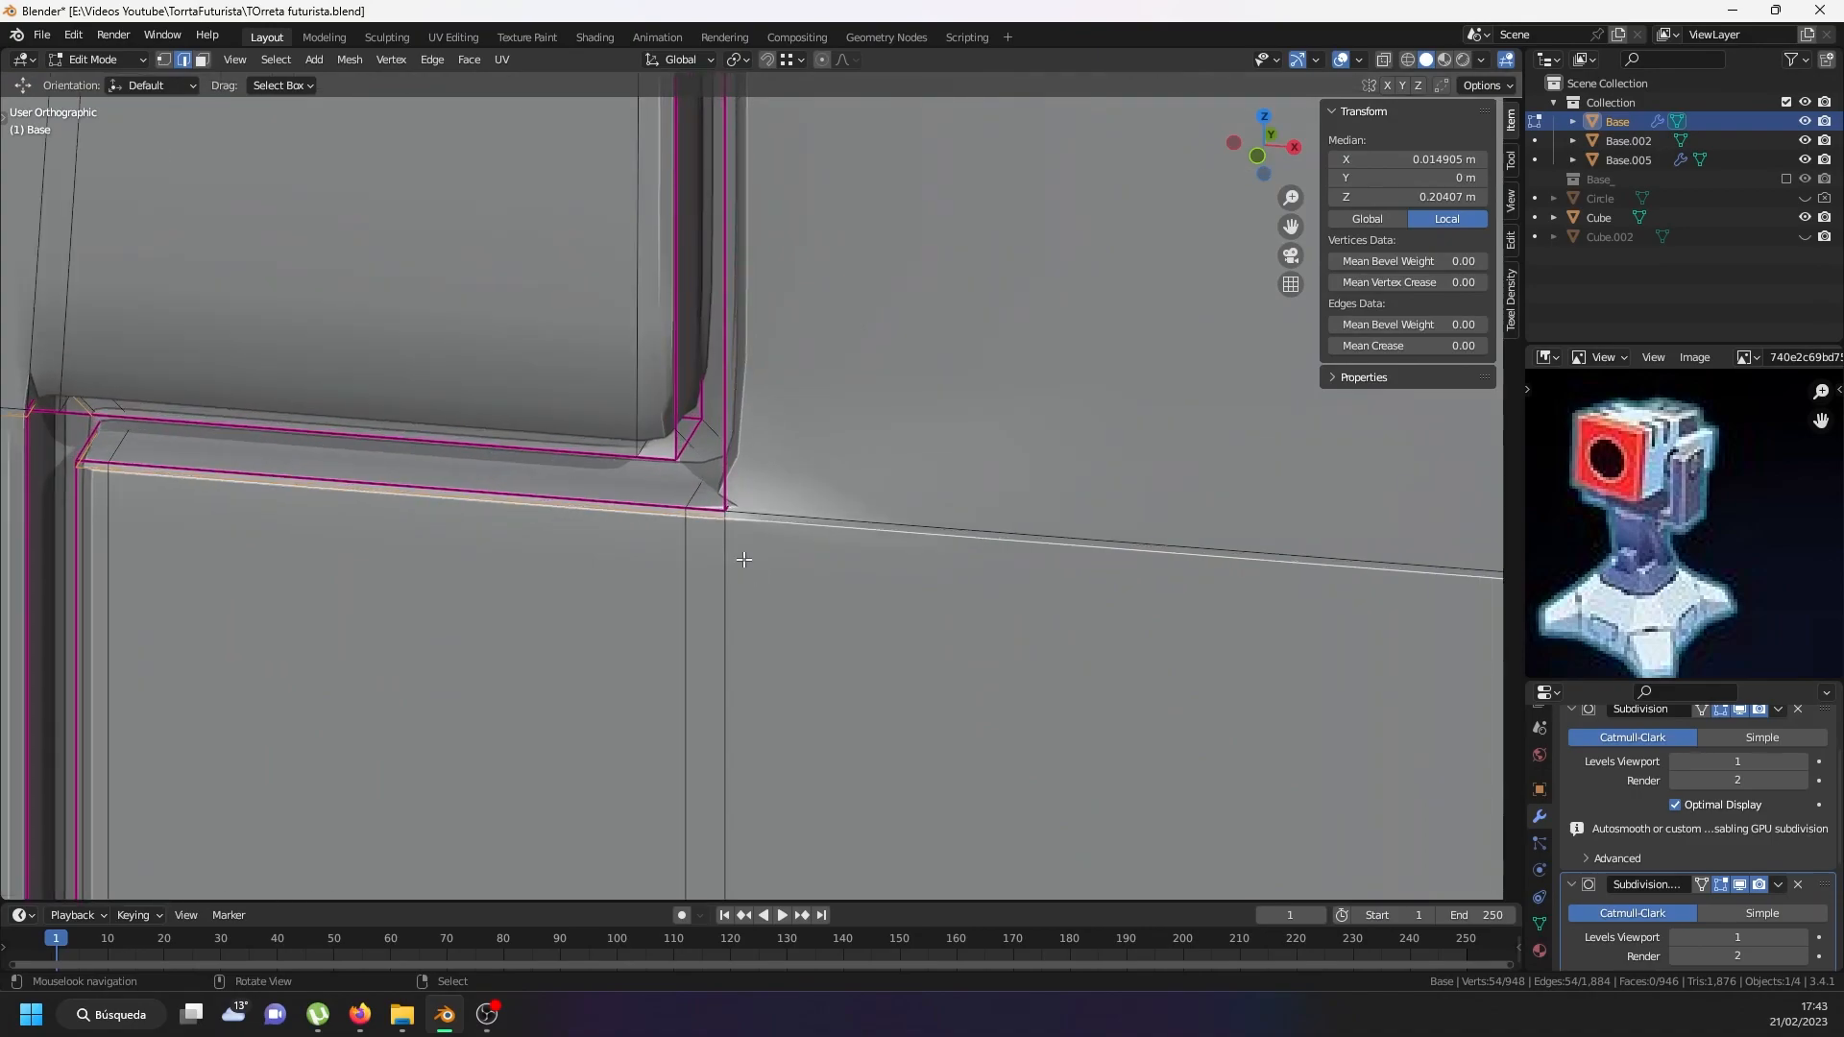
{"action": "key", "text": "g"}
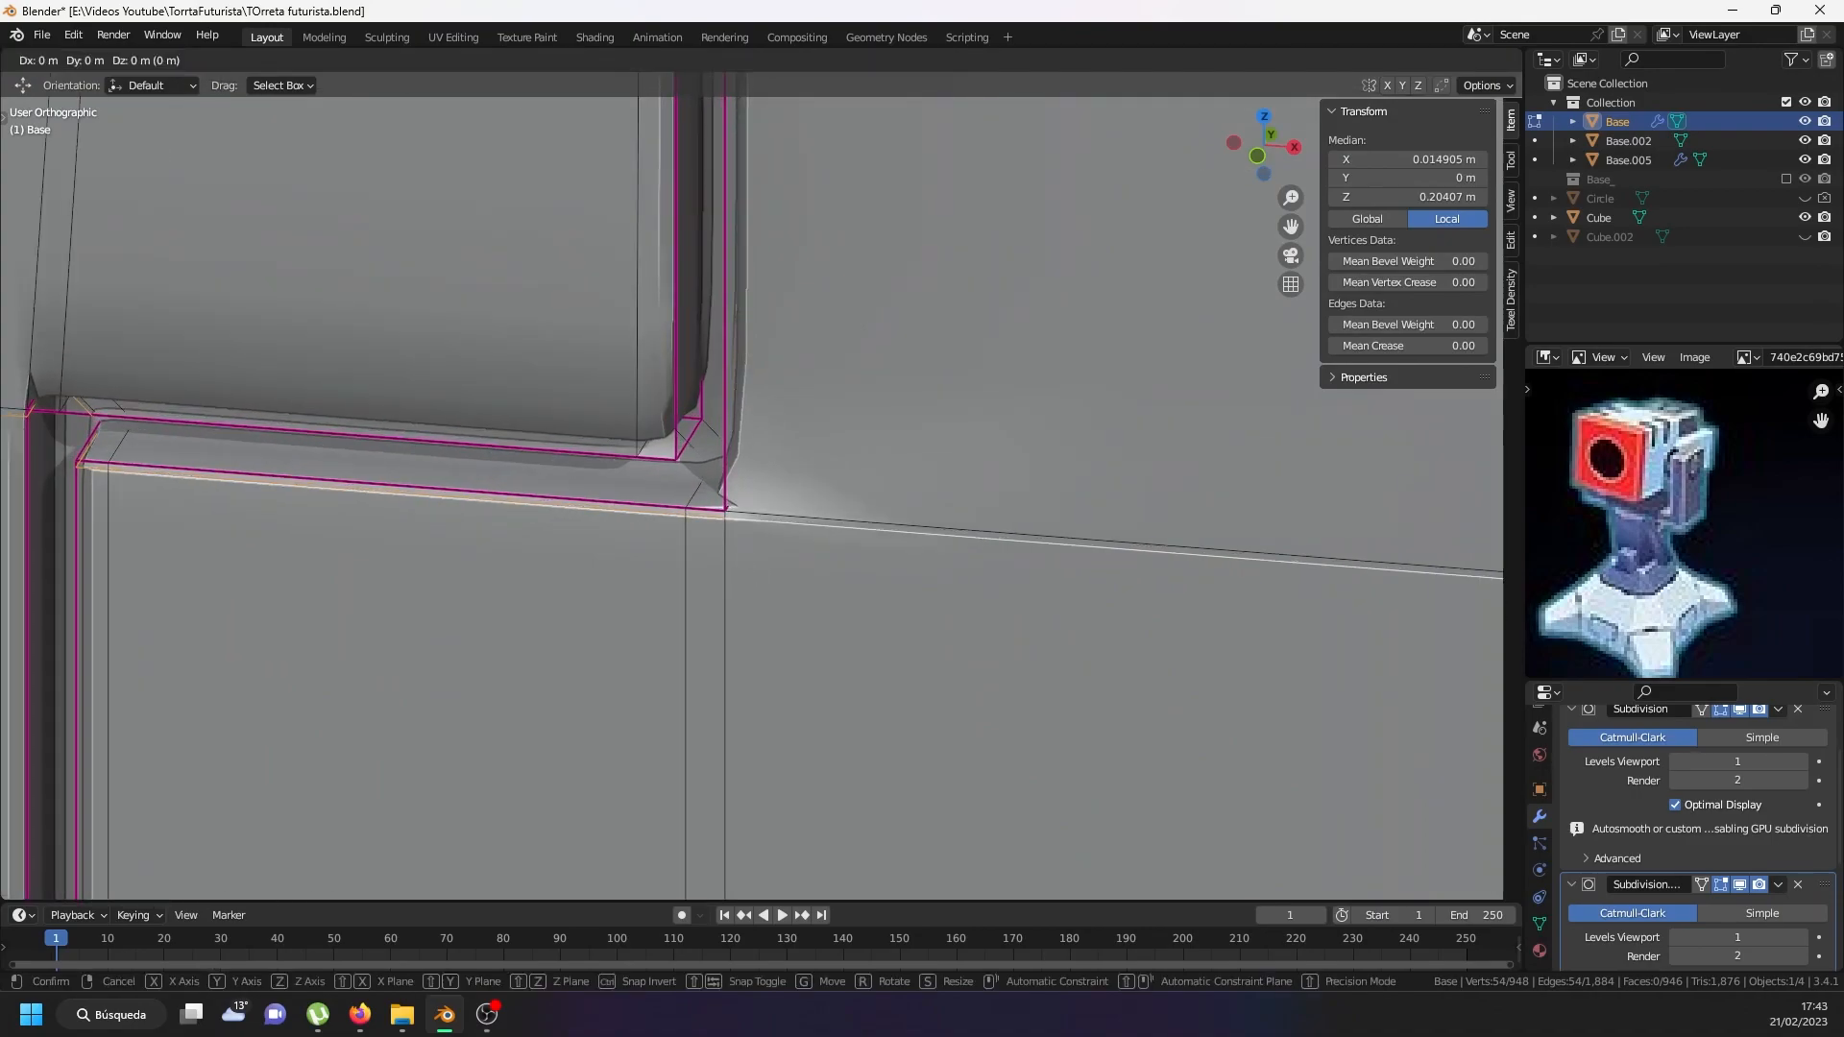
{"action": "key", "text": "g"}
{"action": "left_click", "coordinate": [740, 585]}
In wireframe, select the two short diagonal edges at the panel arm's lower outer groove corner and set their Mean Crease to 1.00.
{"action": "middle_click_drag", "start_coordinate": [615, 552], "coordinate": [680, 530]}
{"action": "scroll", "coordinate": [680, 530], "scroll_direction": "down", "scroll_amount": 4}
{"action": "middle_click_drag", "start_coordinate": [1123, 533], "coordinate": [526, 711], "text": "shift"}
{"action": "scroll", "coordinate": [1066, 584], "scroll_direction": "up", "scroll_amount": 7}
{"action": "right_click", "coordinate": [896, 626]}
{"action": "mouse_move", "coordinate": [896, 626]}
{"action": "middle_mouse_down"}
{"action": "mouse_move", "coordinate": [907, 611]}
{"action": "mouse_move", "coordinate": [877, 580]}
{"action": "mouse_move", "coordinate": [869, 600]}
{"action": "mouse_move", "coordinate": [965, 607]}
{"action": "mouse_move", "coordinate": [894, 597]}
{"action": "middle_mouse_up"}
{"action": "key", "text": "shift+z"}
{"action": "left_click", "coordinate": [869, 570], "text": "shift"}
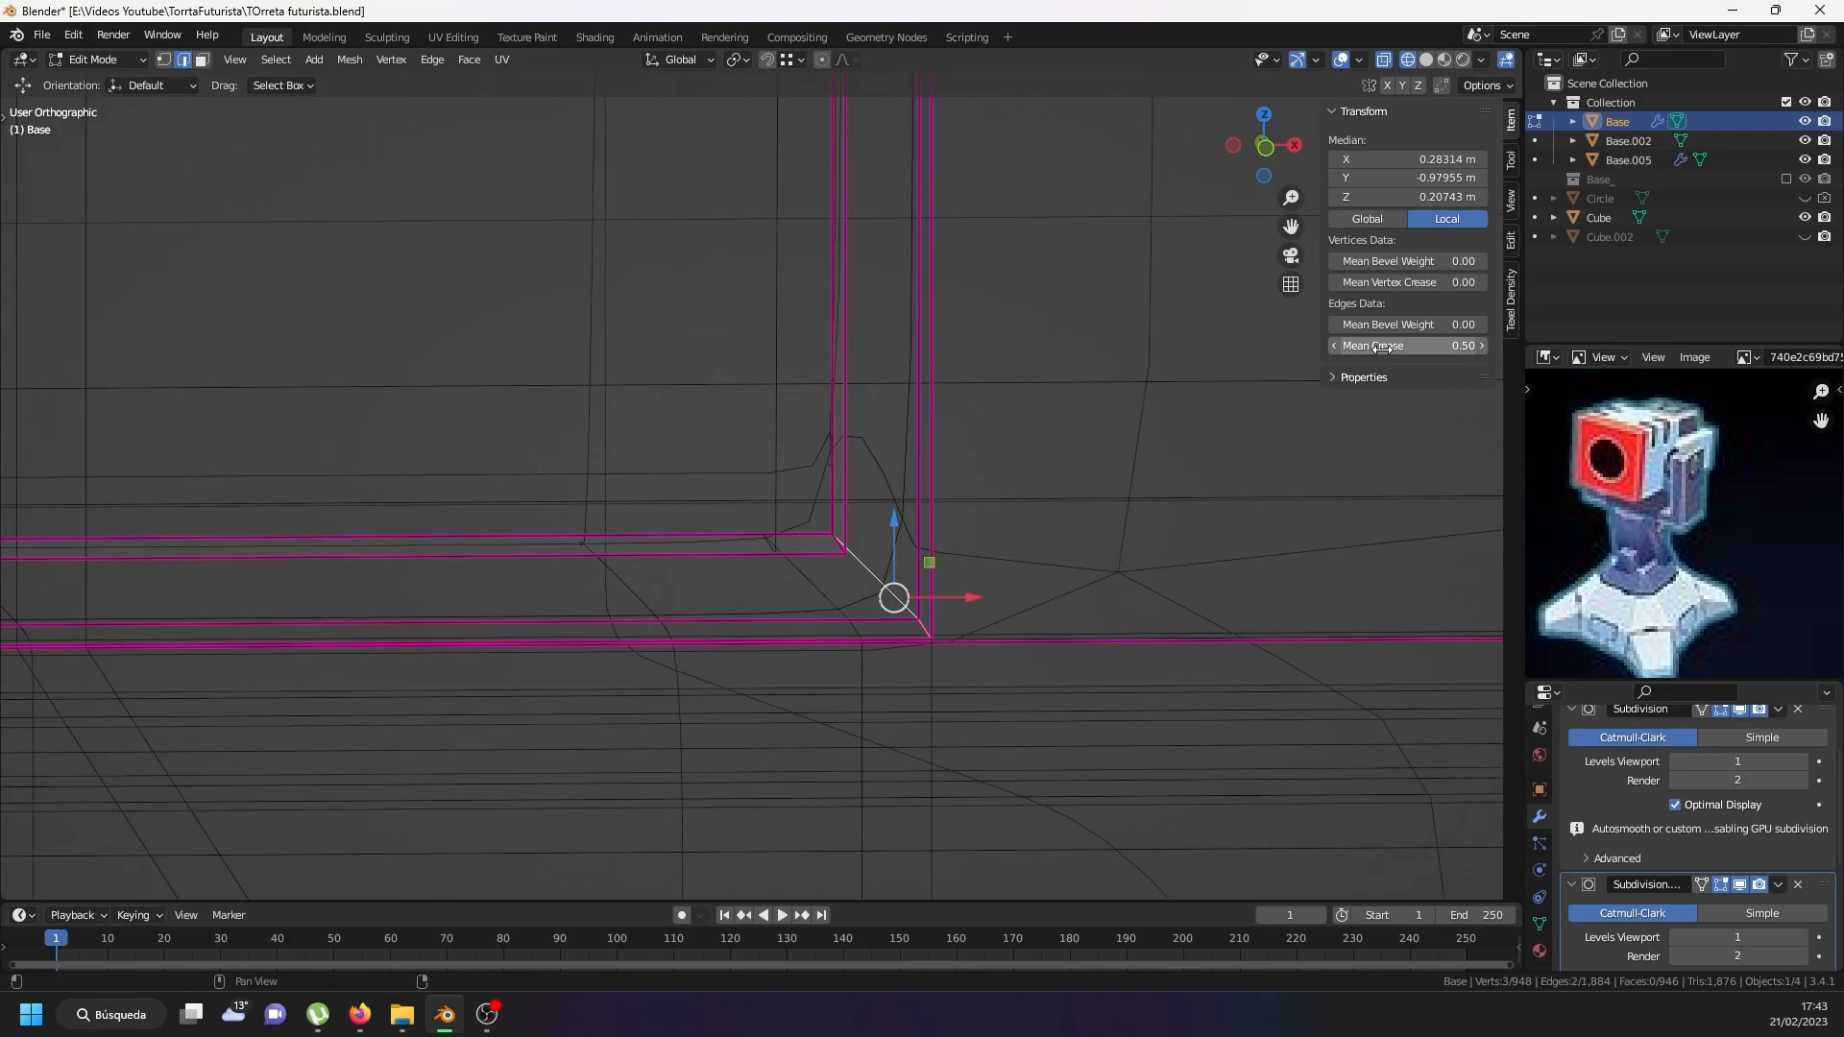
{"action": "left_click_drag", "start_coordinate": [1408, 346], "coordinate": [1479, 346]}
{"action": "scroll", "coordinate": [737, 663], "scroll_direction": "down", "scroll_amount": 7}
{"action": "key", "text": "shift+z"}
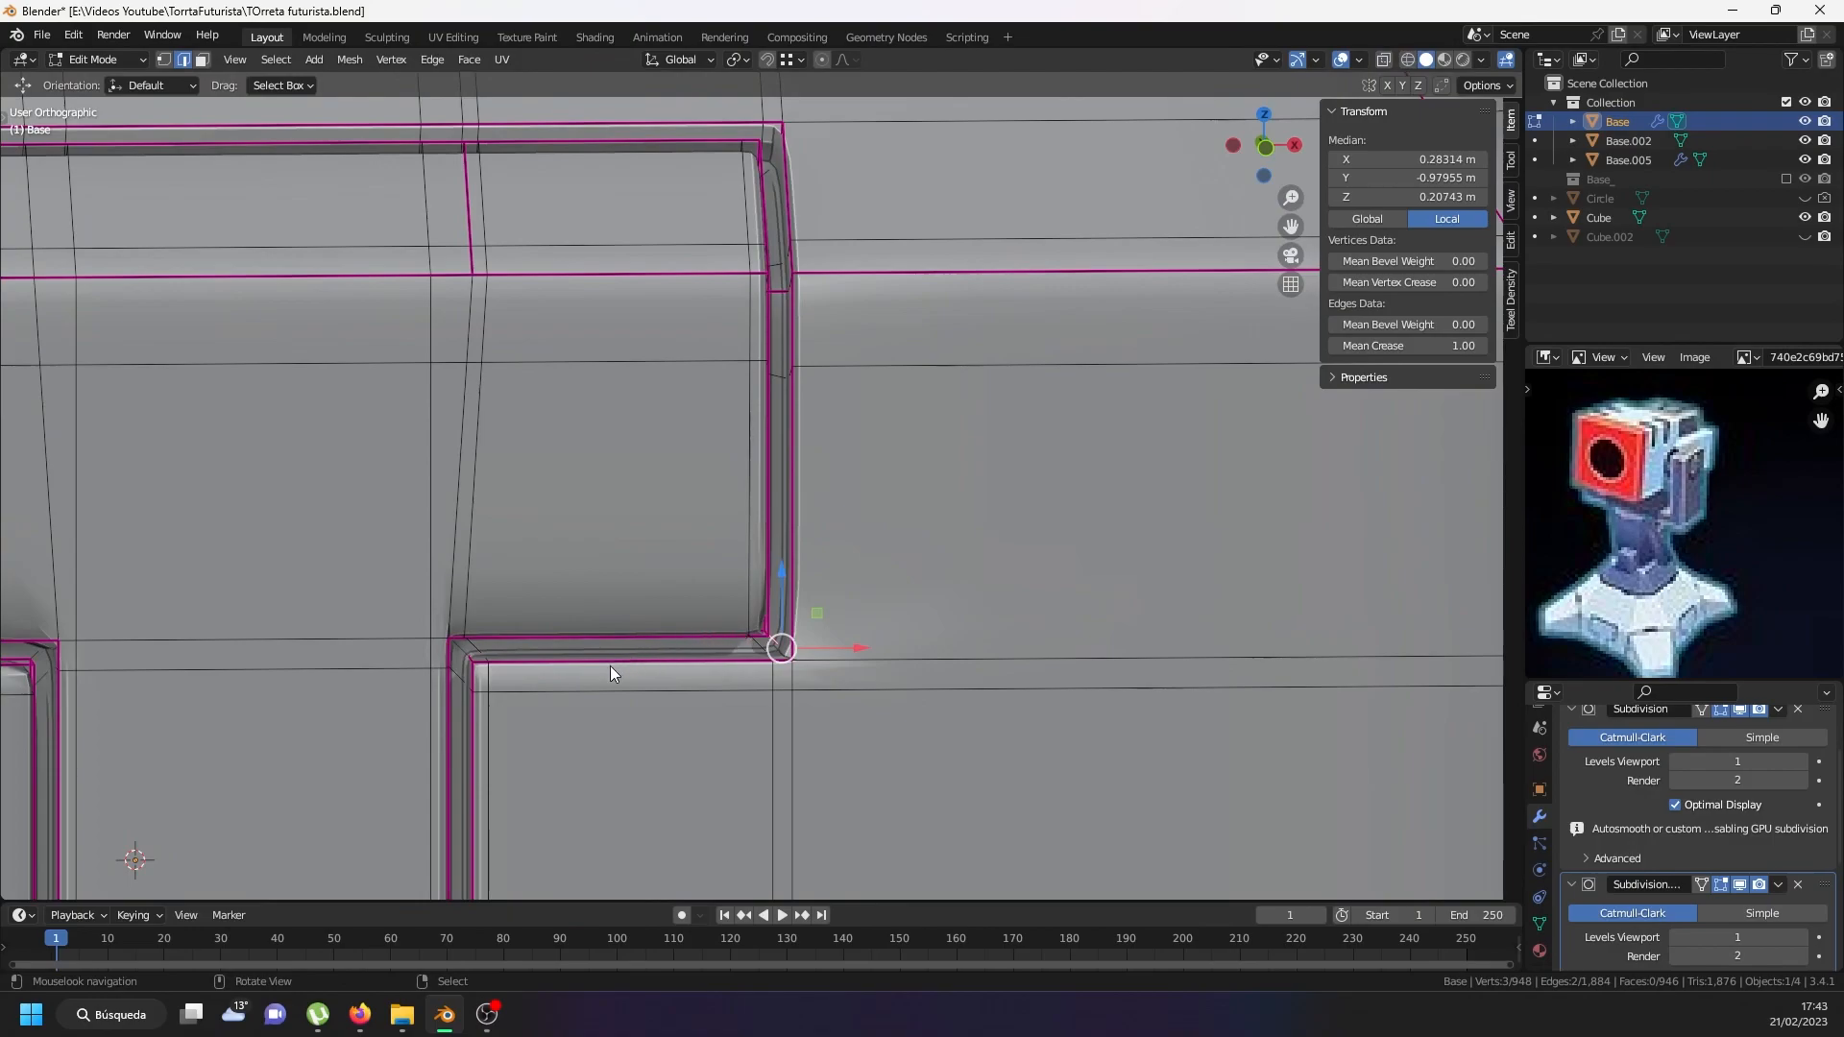
{"action": "key", "text": "Tab"}
{"action": "scroll", "coordinate": [585, 677], "scroll_direction": "down", "scroll_amount": 5}
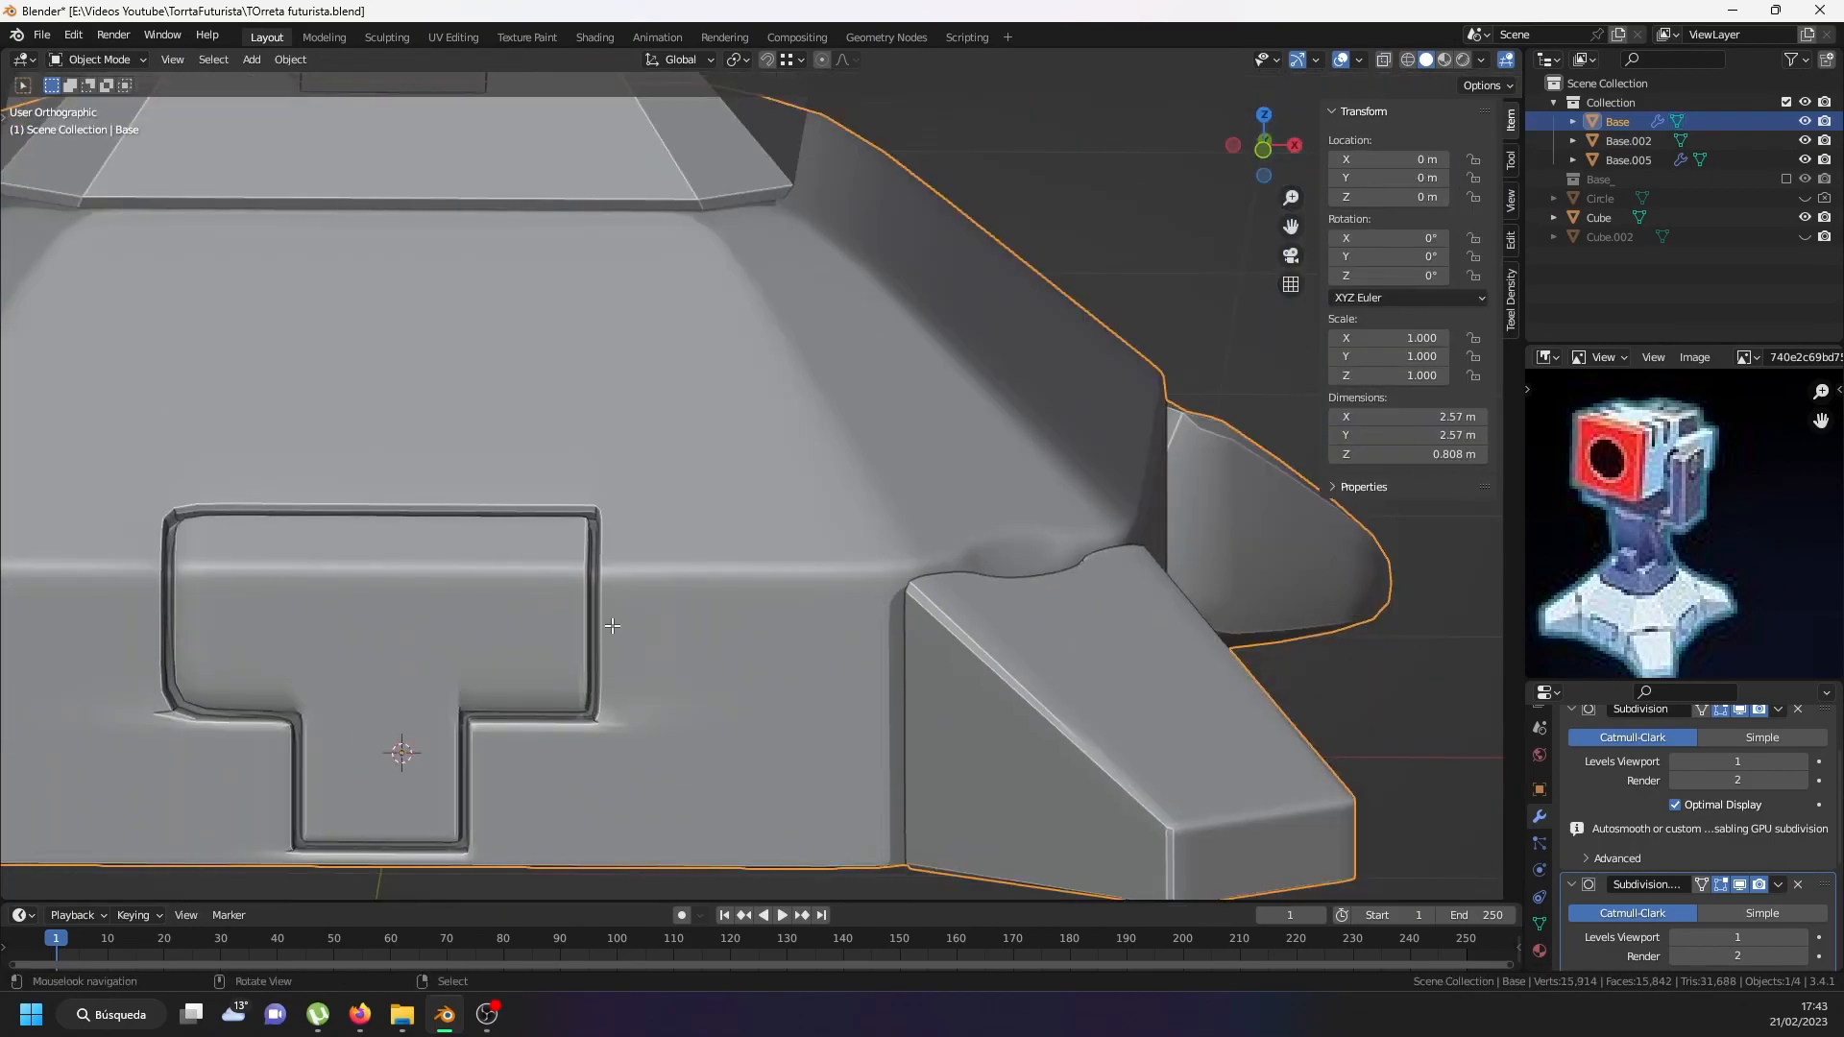
Add a vertical loop cut on the wall beside the T-panel's arm and slide it close to the arm's outer end, factor about 0.9.
{"action": "key", "text": "Tab"}
{"action": "scroll", "coordinate": [644, 533], "scroll_direction": "up", "scroll_amount": 5}
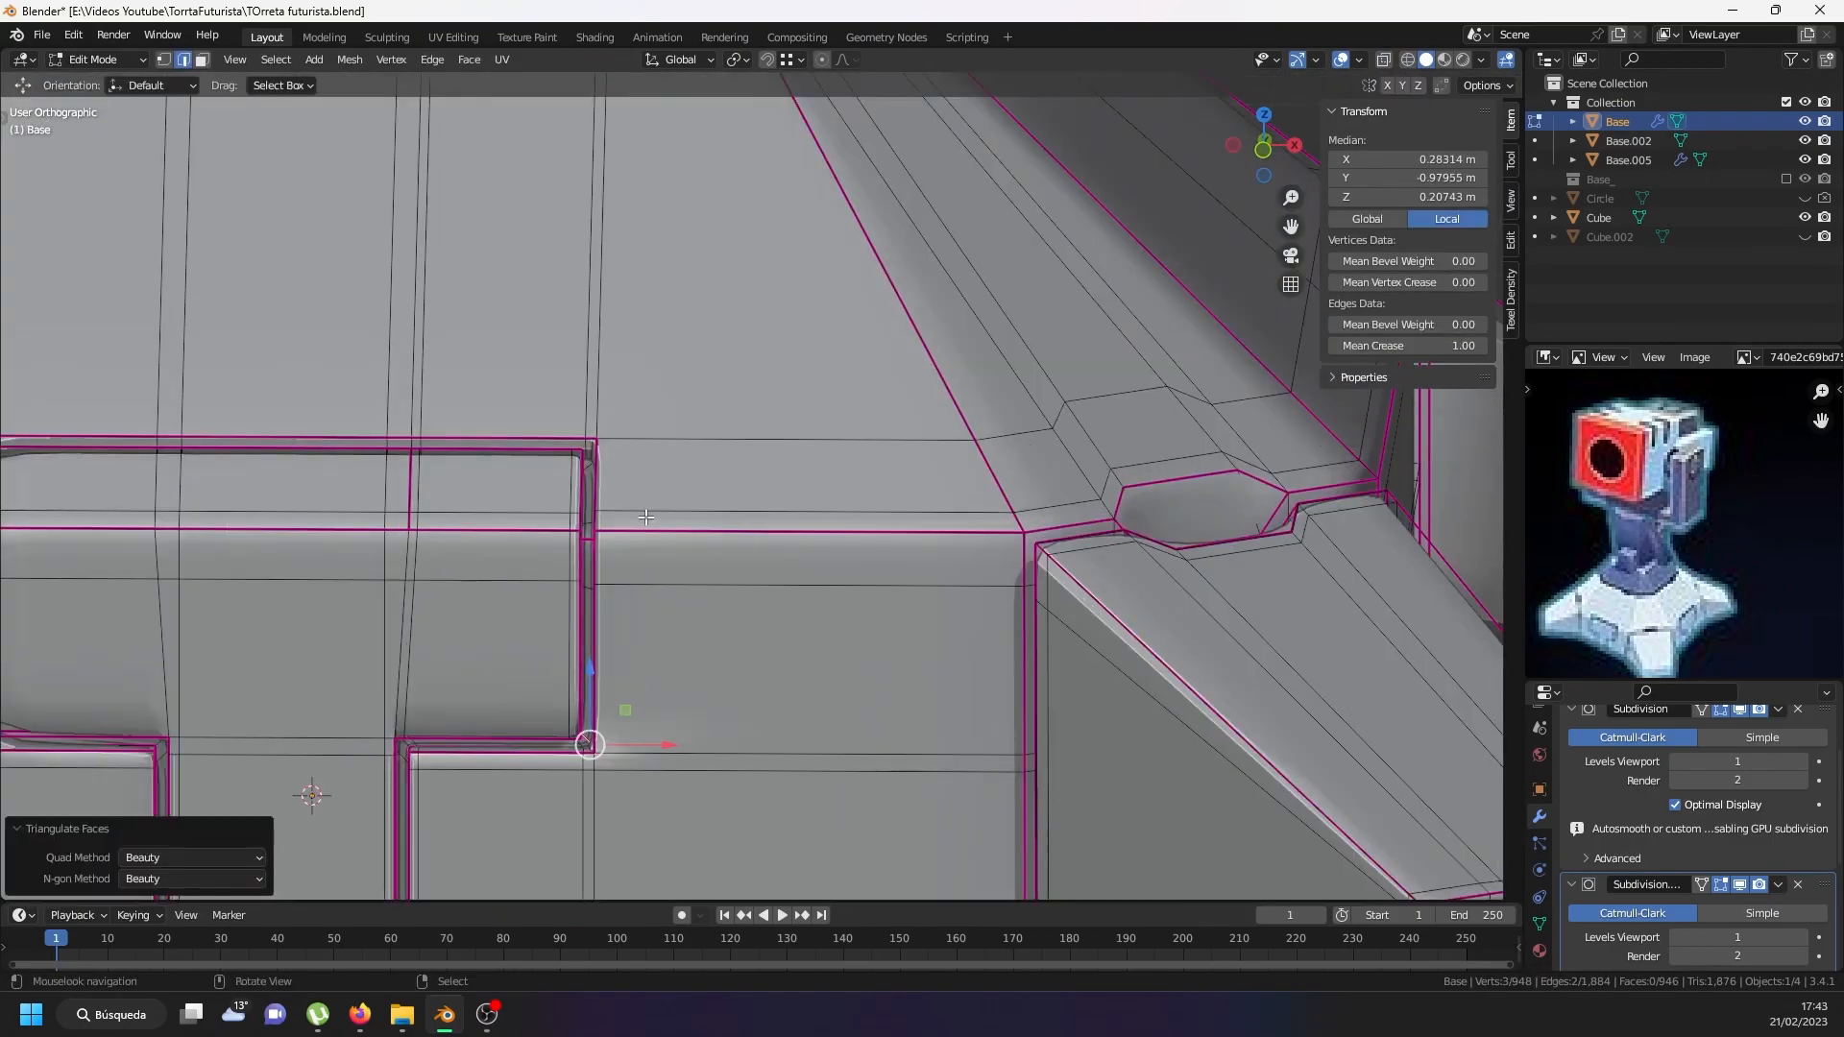
{"action": "key", "text": "ctrl+r"}
{"action": "left_click", "coordinate": [589, 744]}
{"action": "key", "text": "g"}
{"action": "key", "text": "g"}
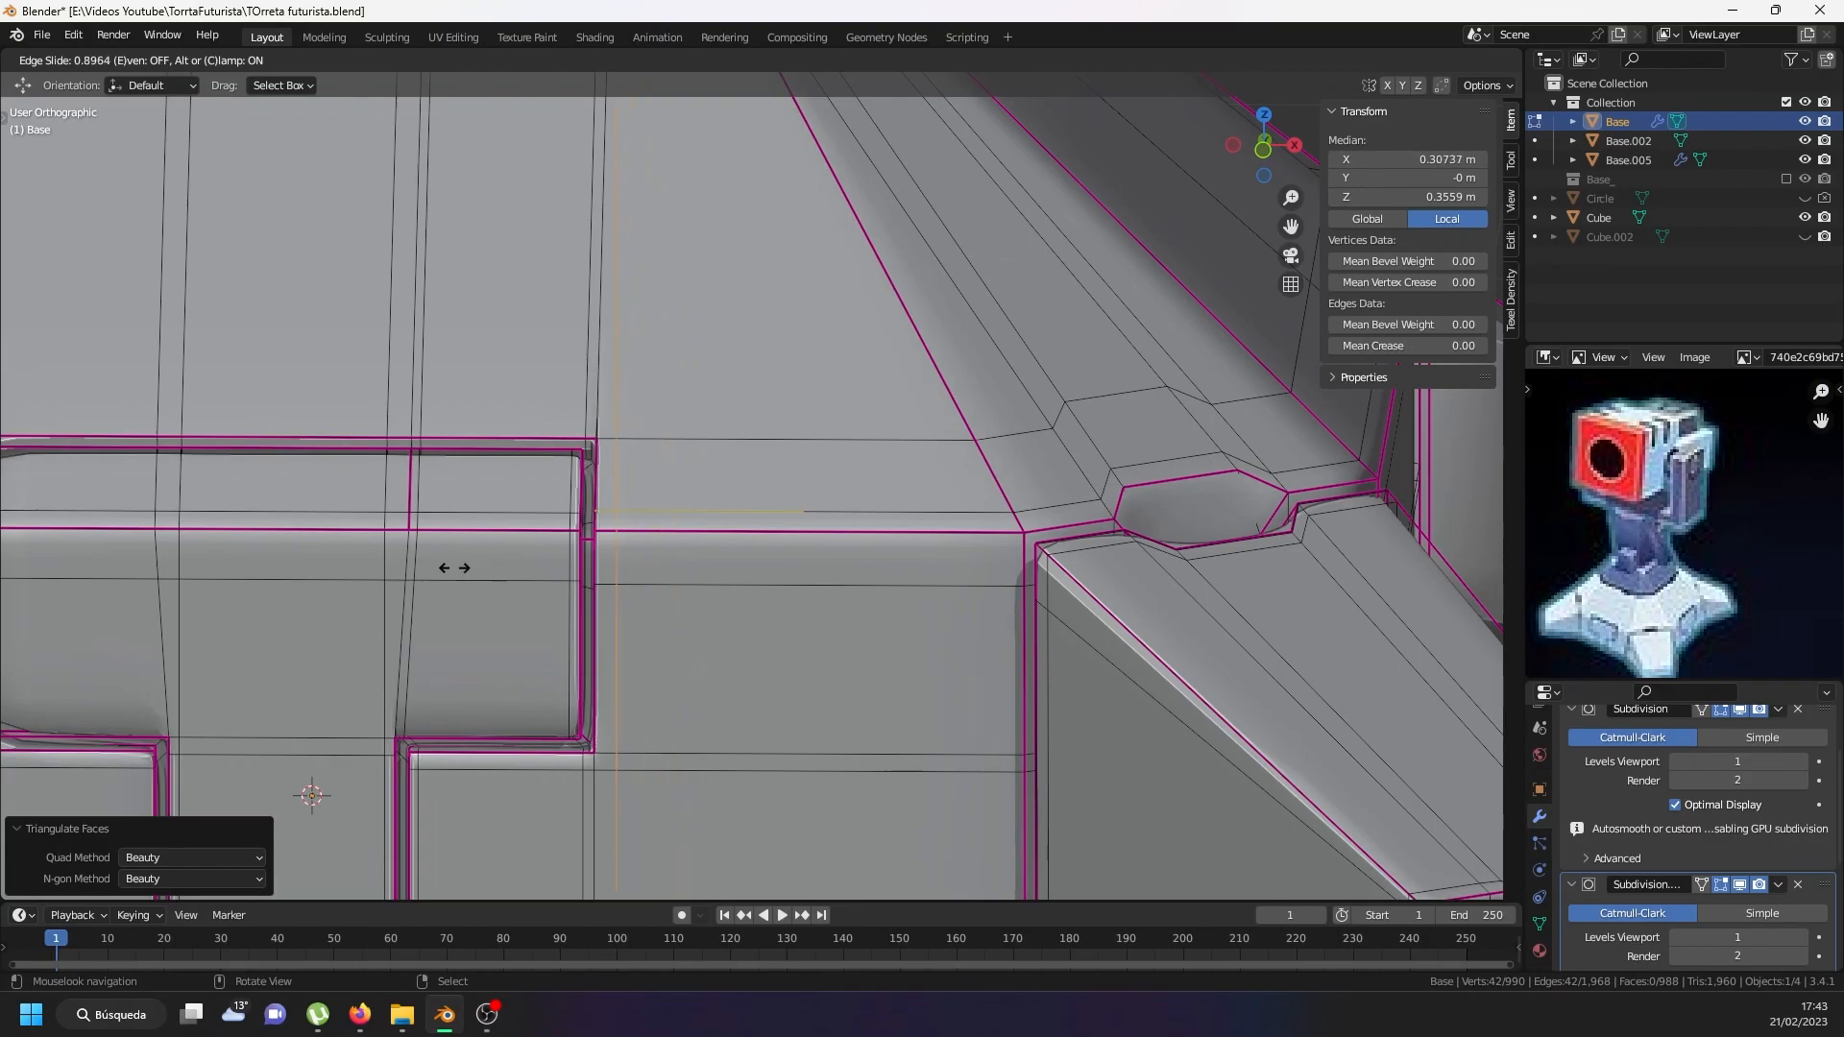
{"action": "left_click", "coordinate": [443, 567]}
Select the base's entire mesh and symmetrize it in the +X to -X direction.
{"action": "middle_click_drag", "start_coordinate": [451, 567], "coordinate": [583, 570]}
{"action": "scroll", "coordinate": [519, 559], "scroll_direction": "down", "scroll_amount": 2}
{"action": "key", "text": "a"}
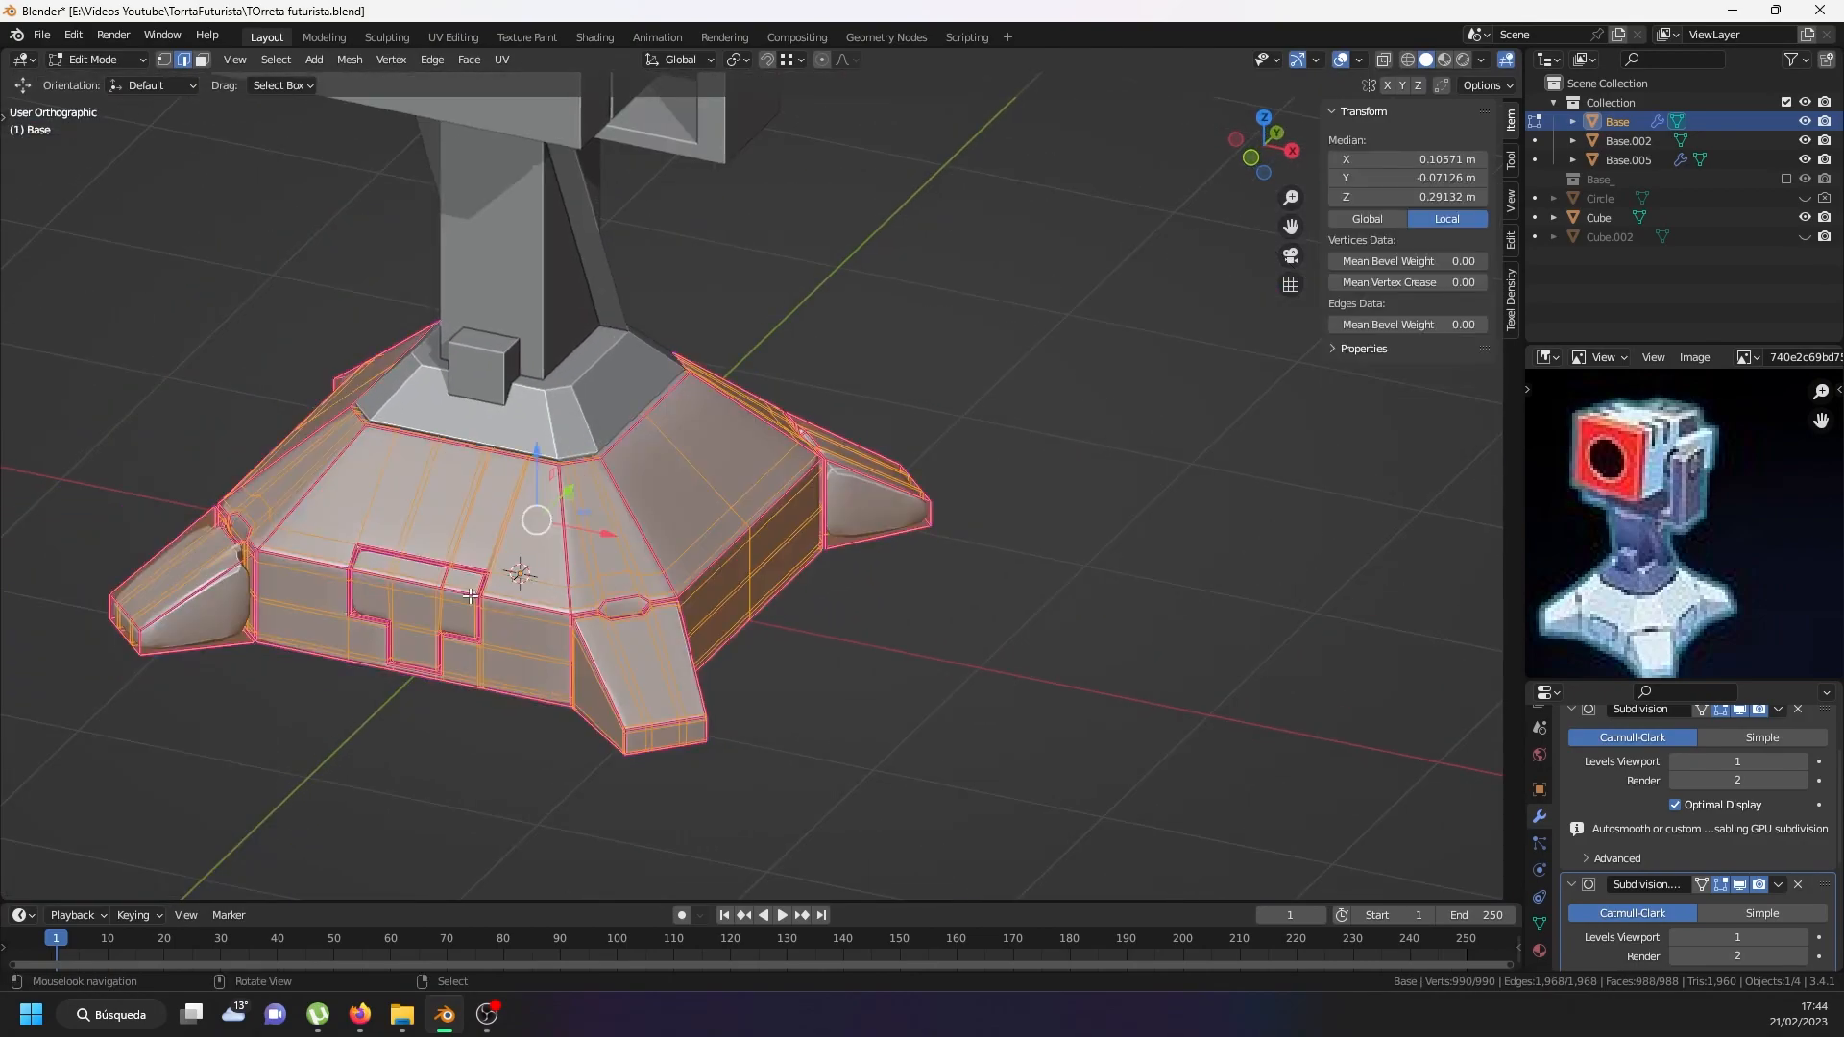
{"action": "left_click", "coordinate": [352, 61]}
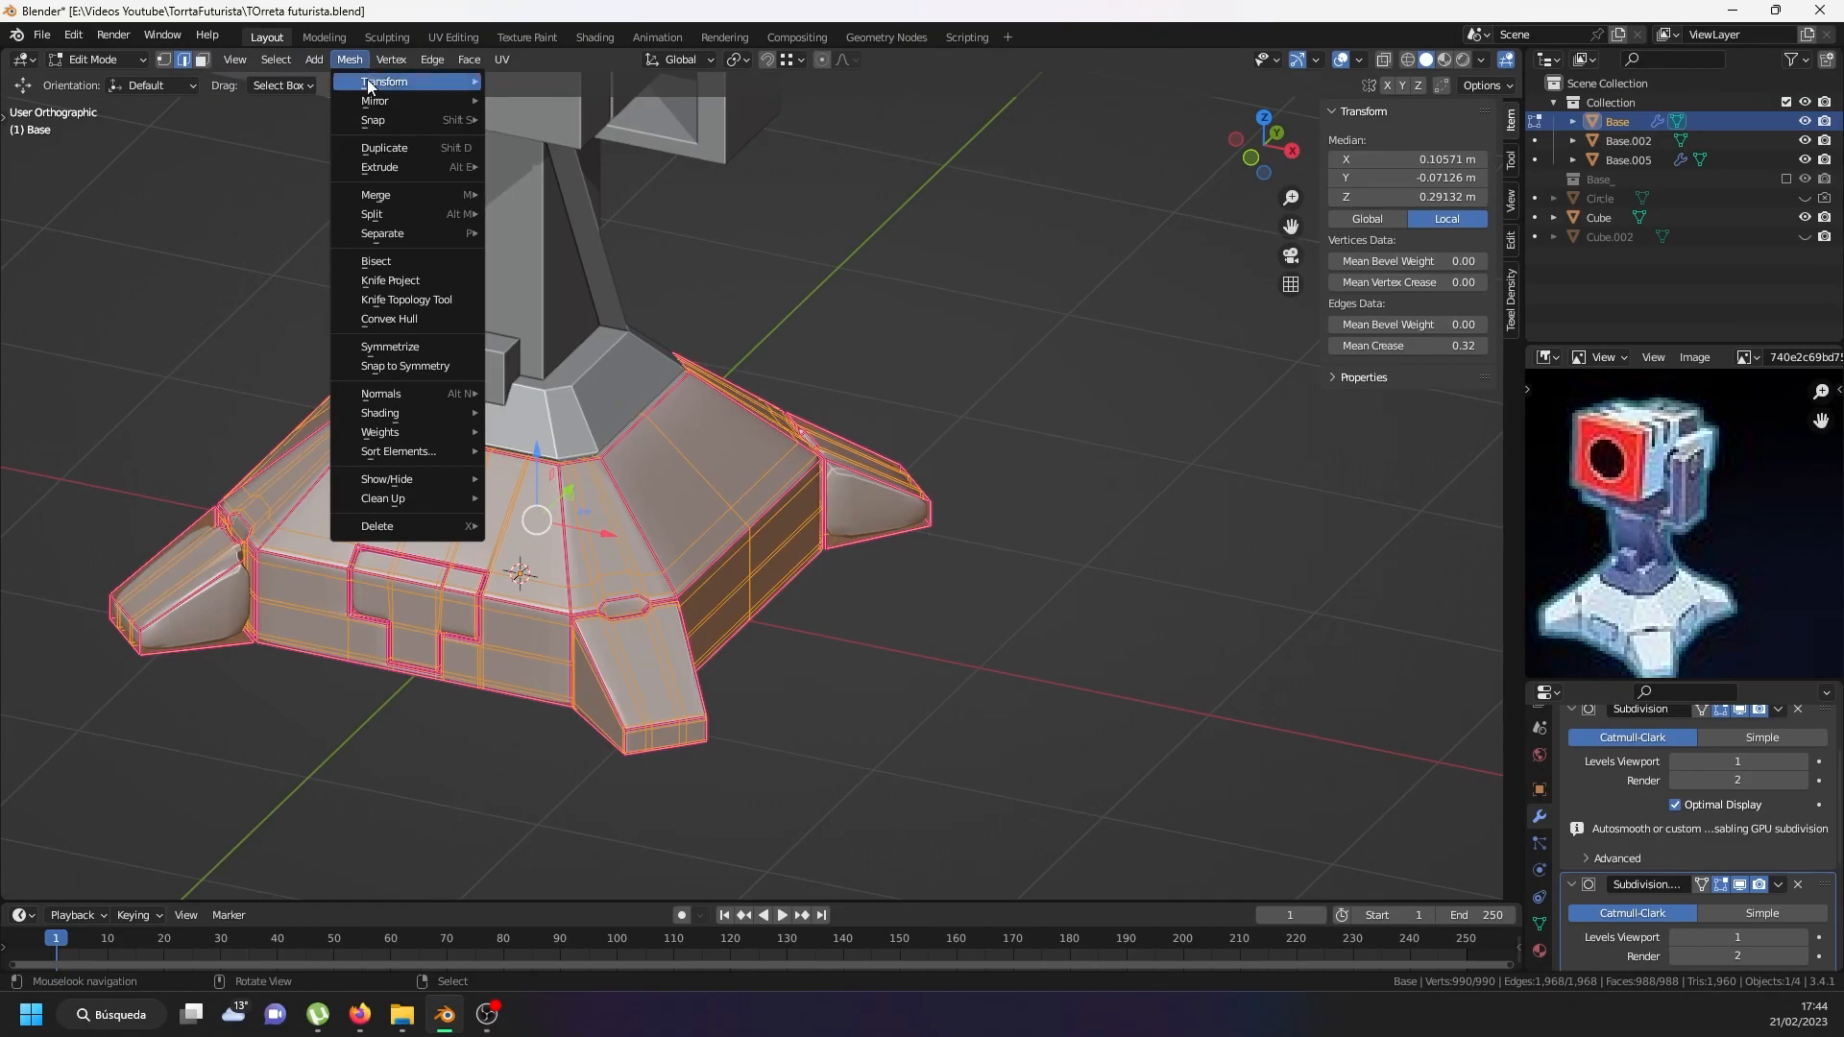
{"action": "left_click", "coordinate": [420, 350]}
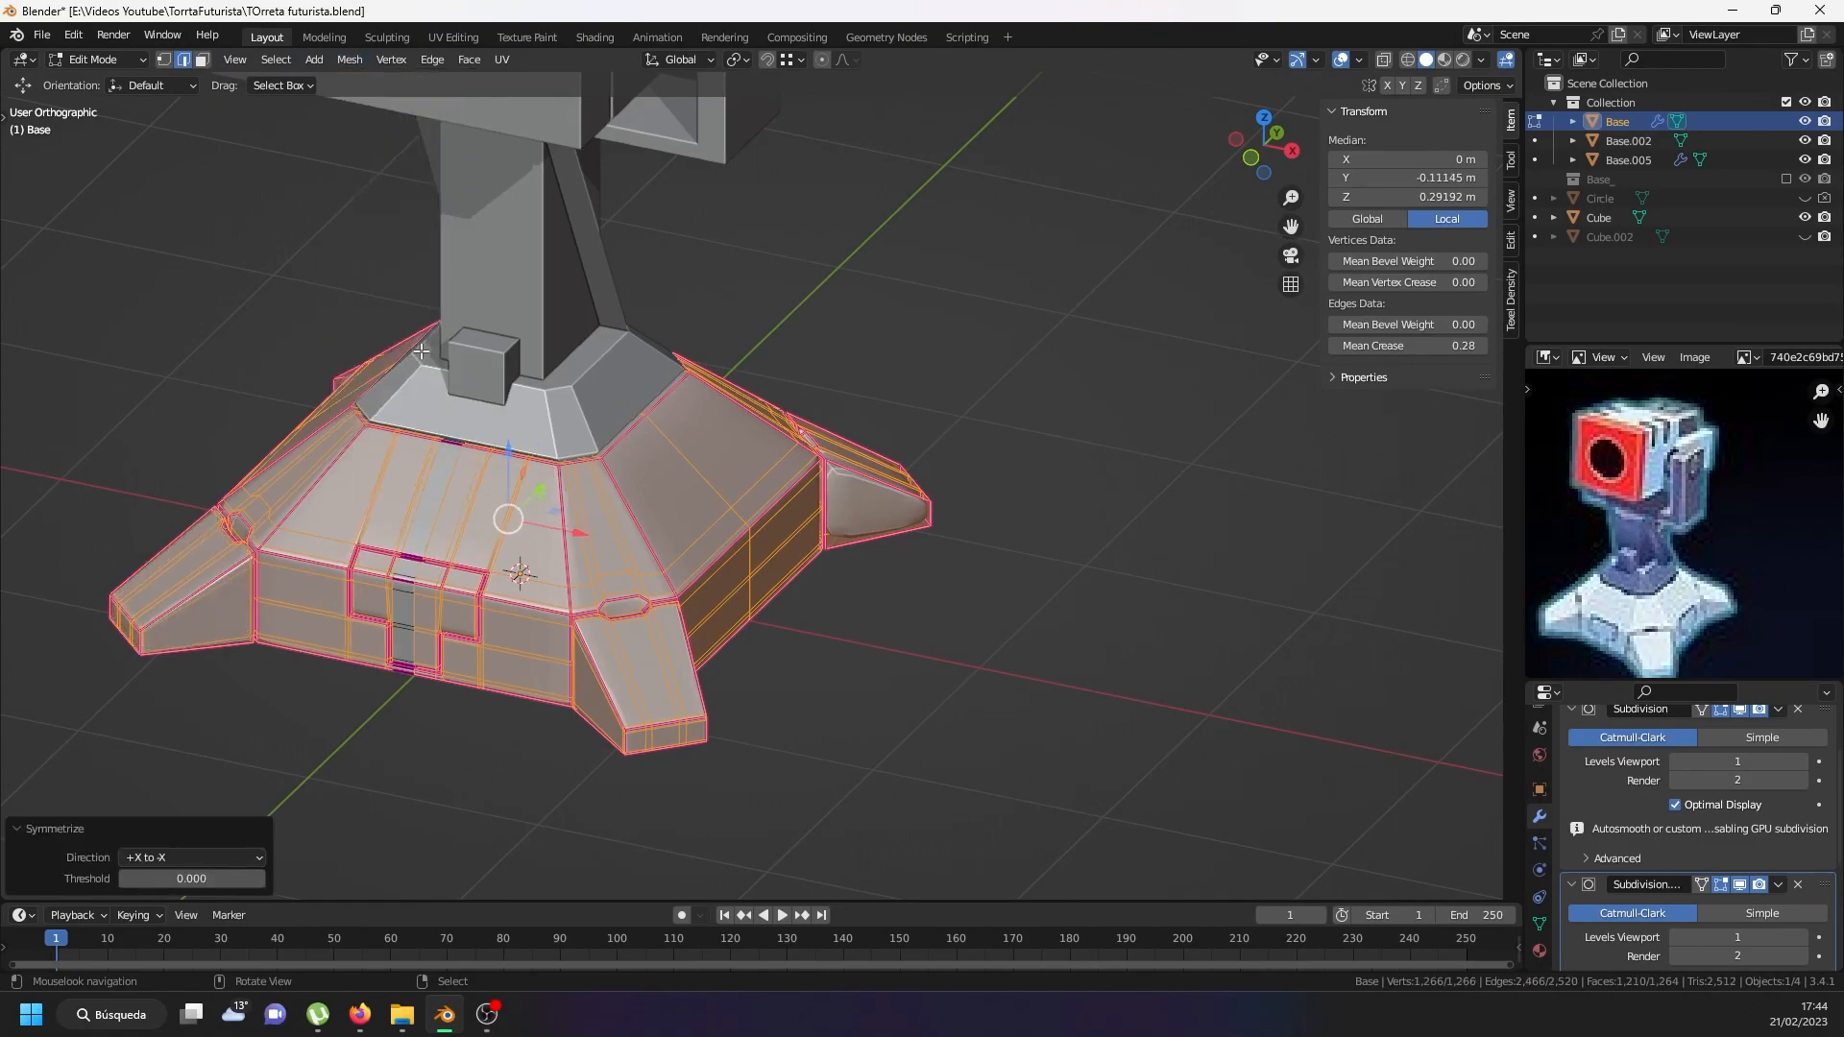
With the whole mesh selected, symmetrize the base again in the -Y to +Y direction.
{"action": "key", "text": "a"}
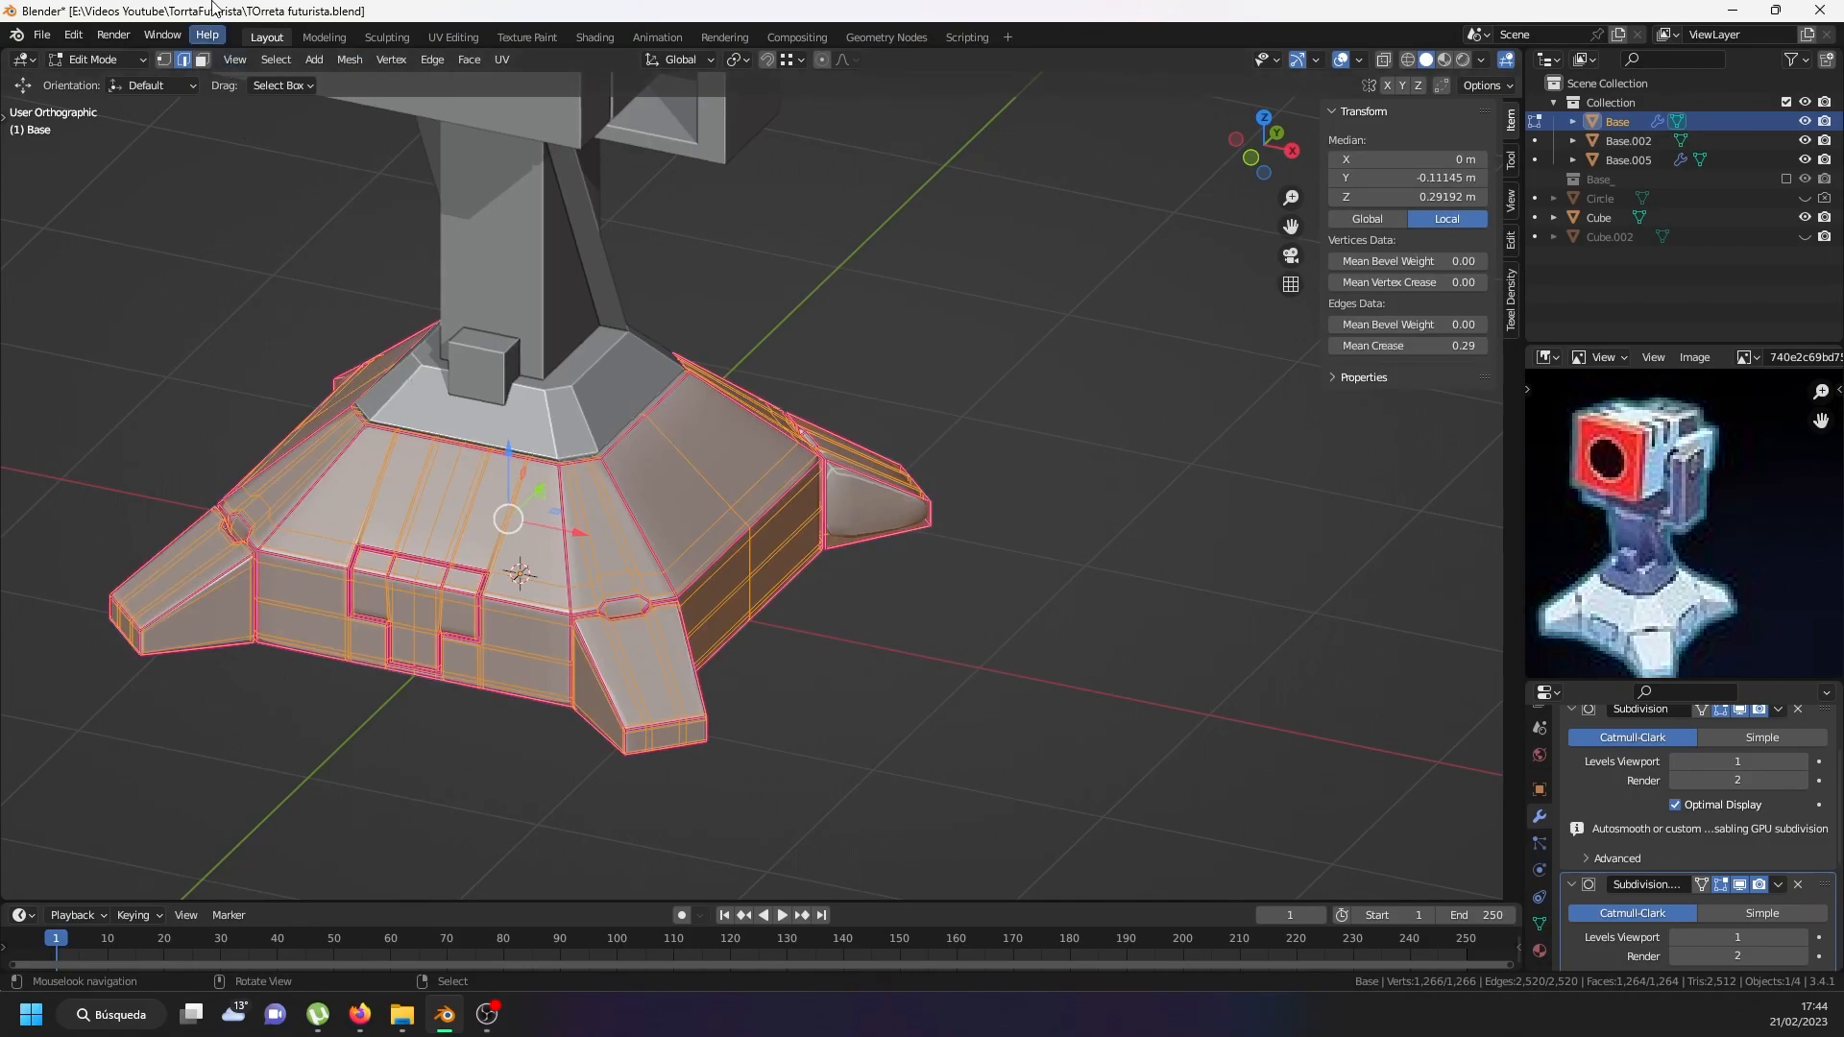
{"action": "left_click", "coordinate": [351, 60]}
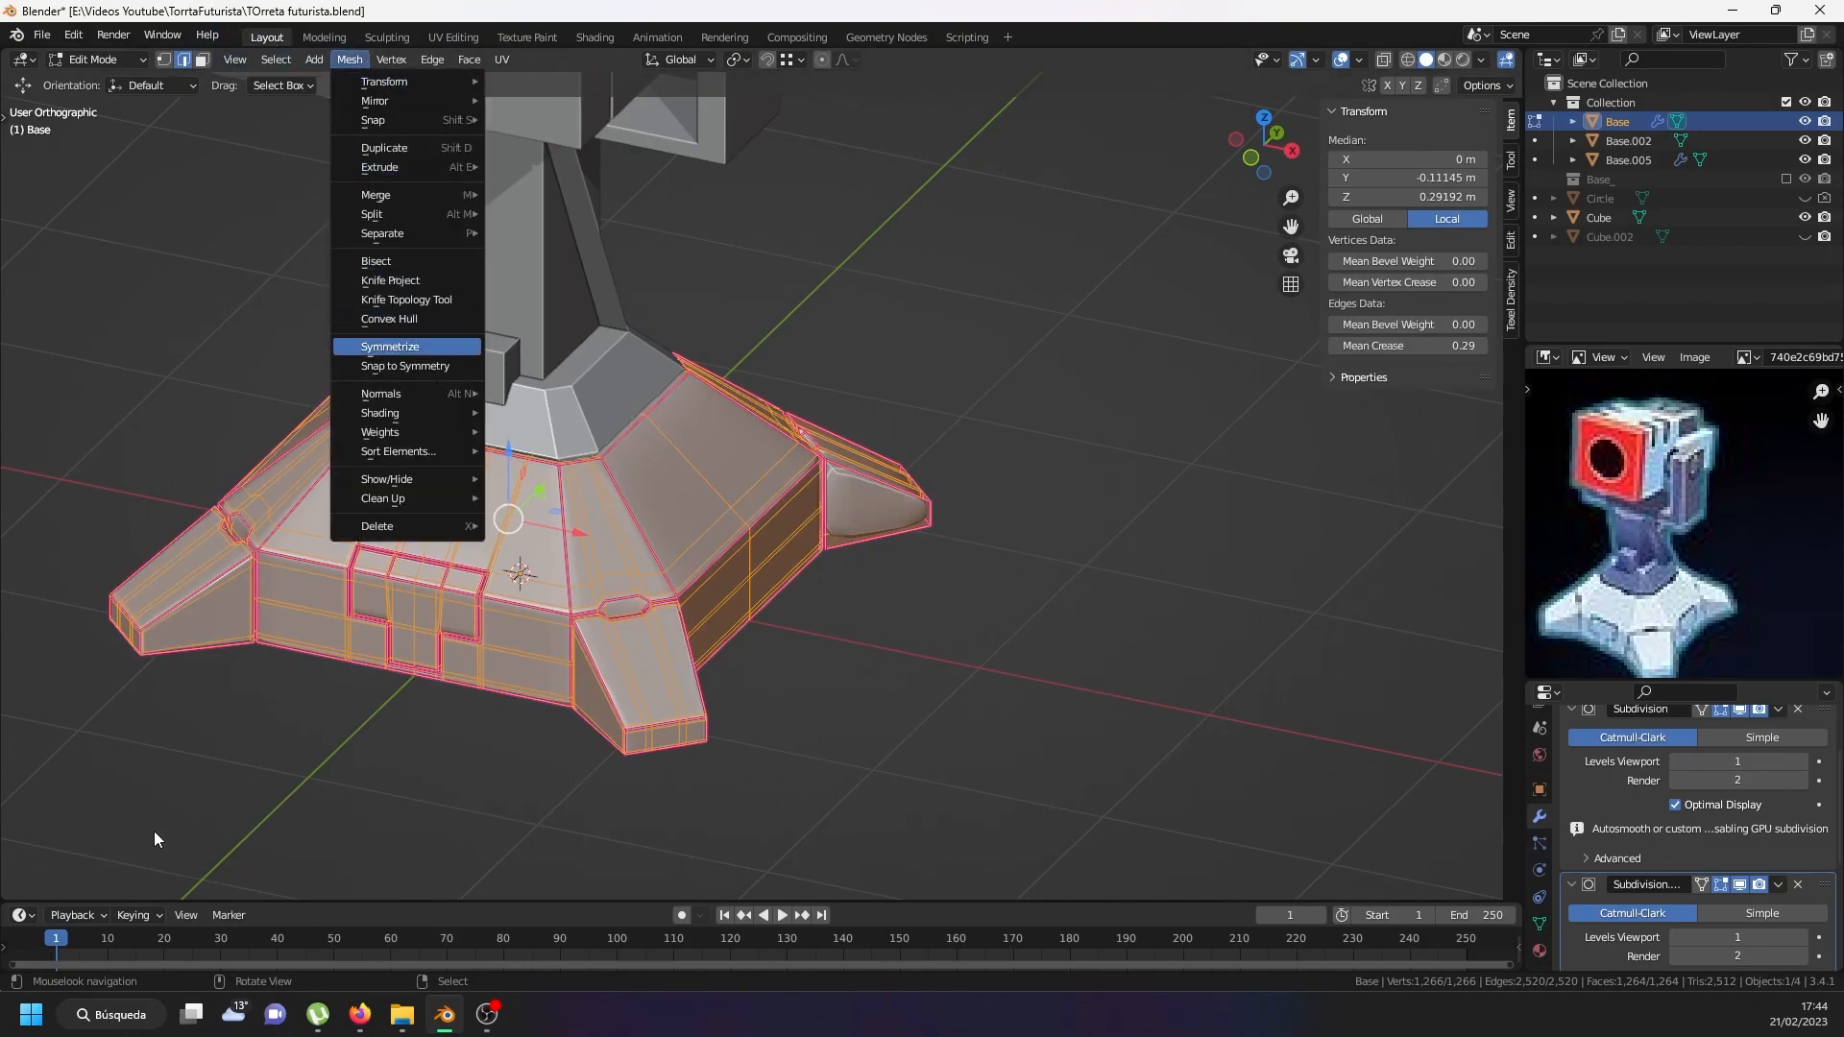
{"action": "key", "text": "Return"}
{"action": "left_click", "coordinate": [171, 855]}
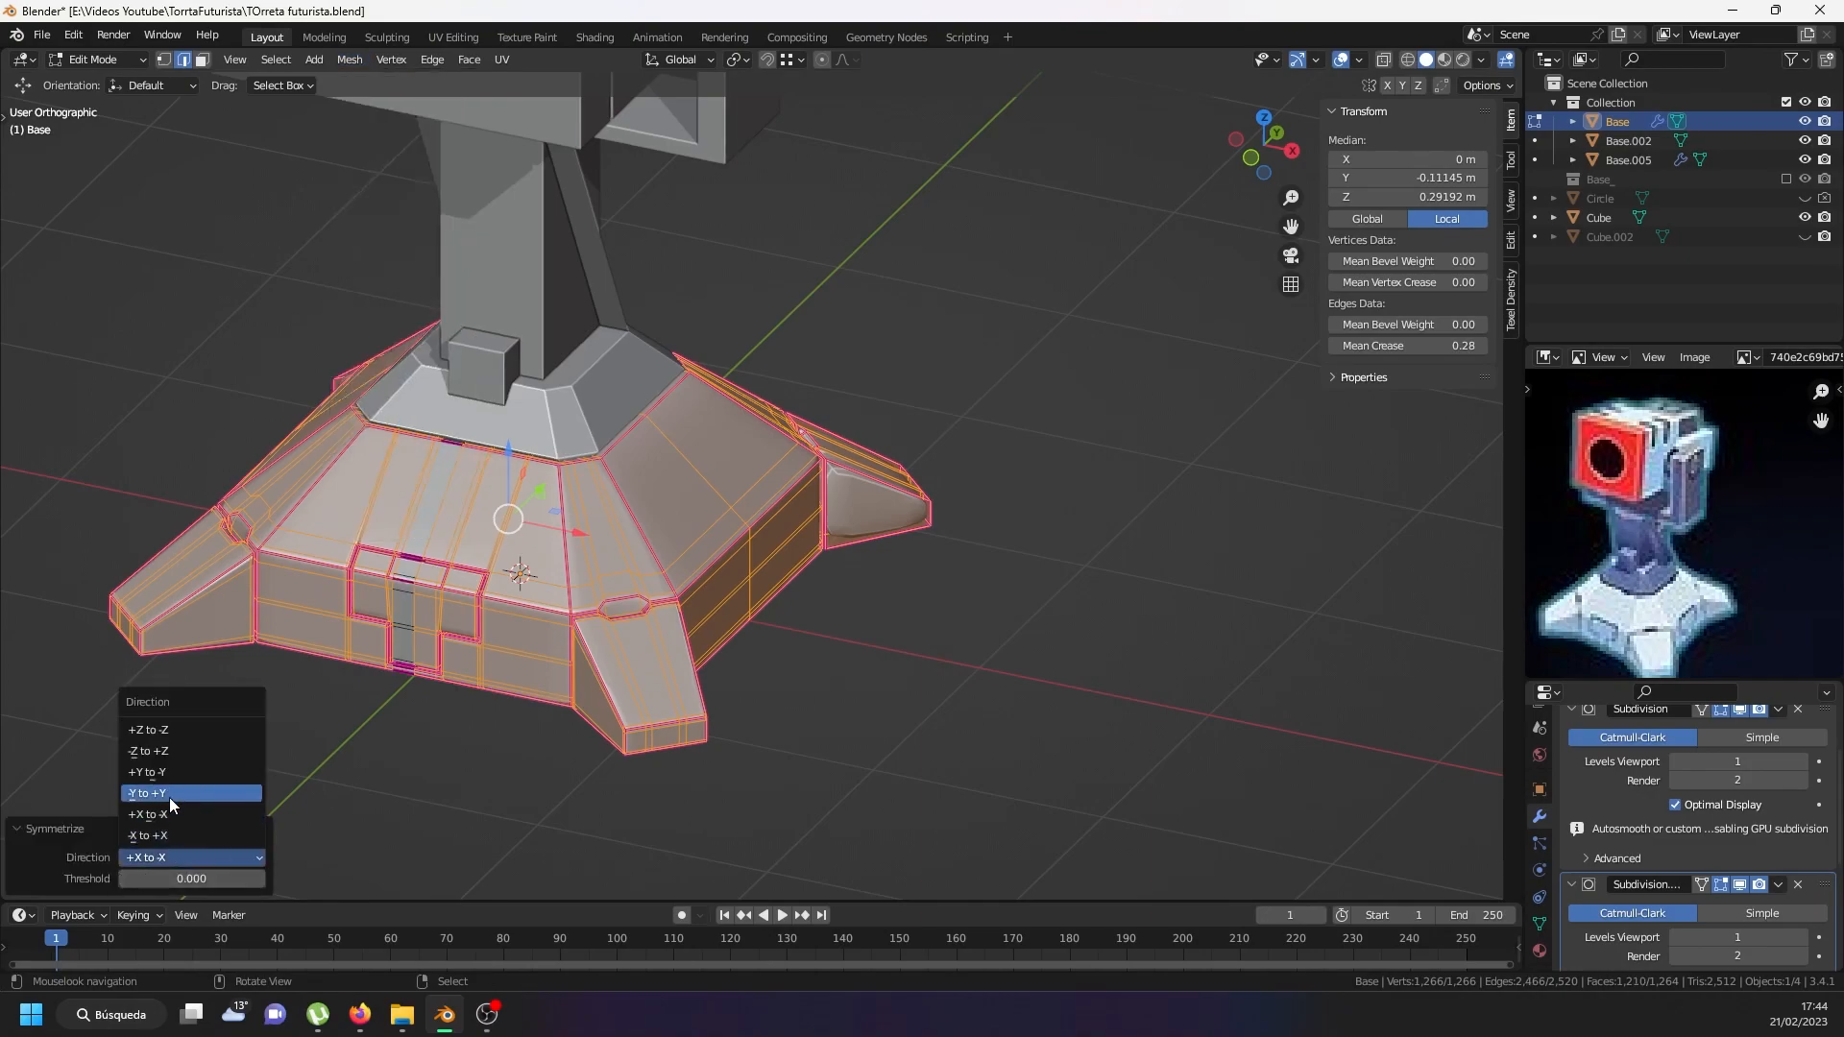
{"action": "left_click", "coordinate": [169, 797]}
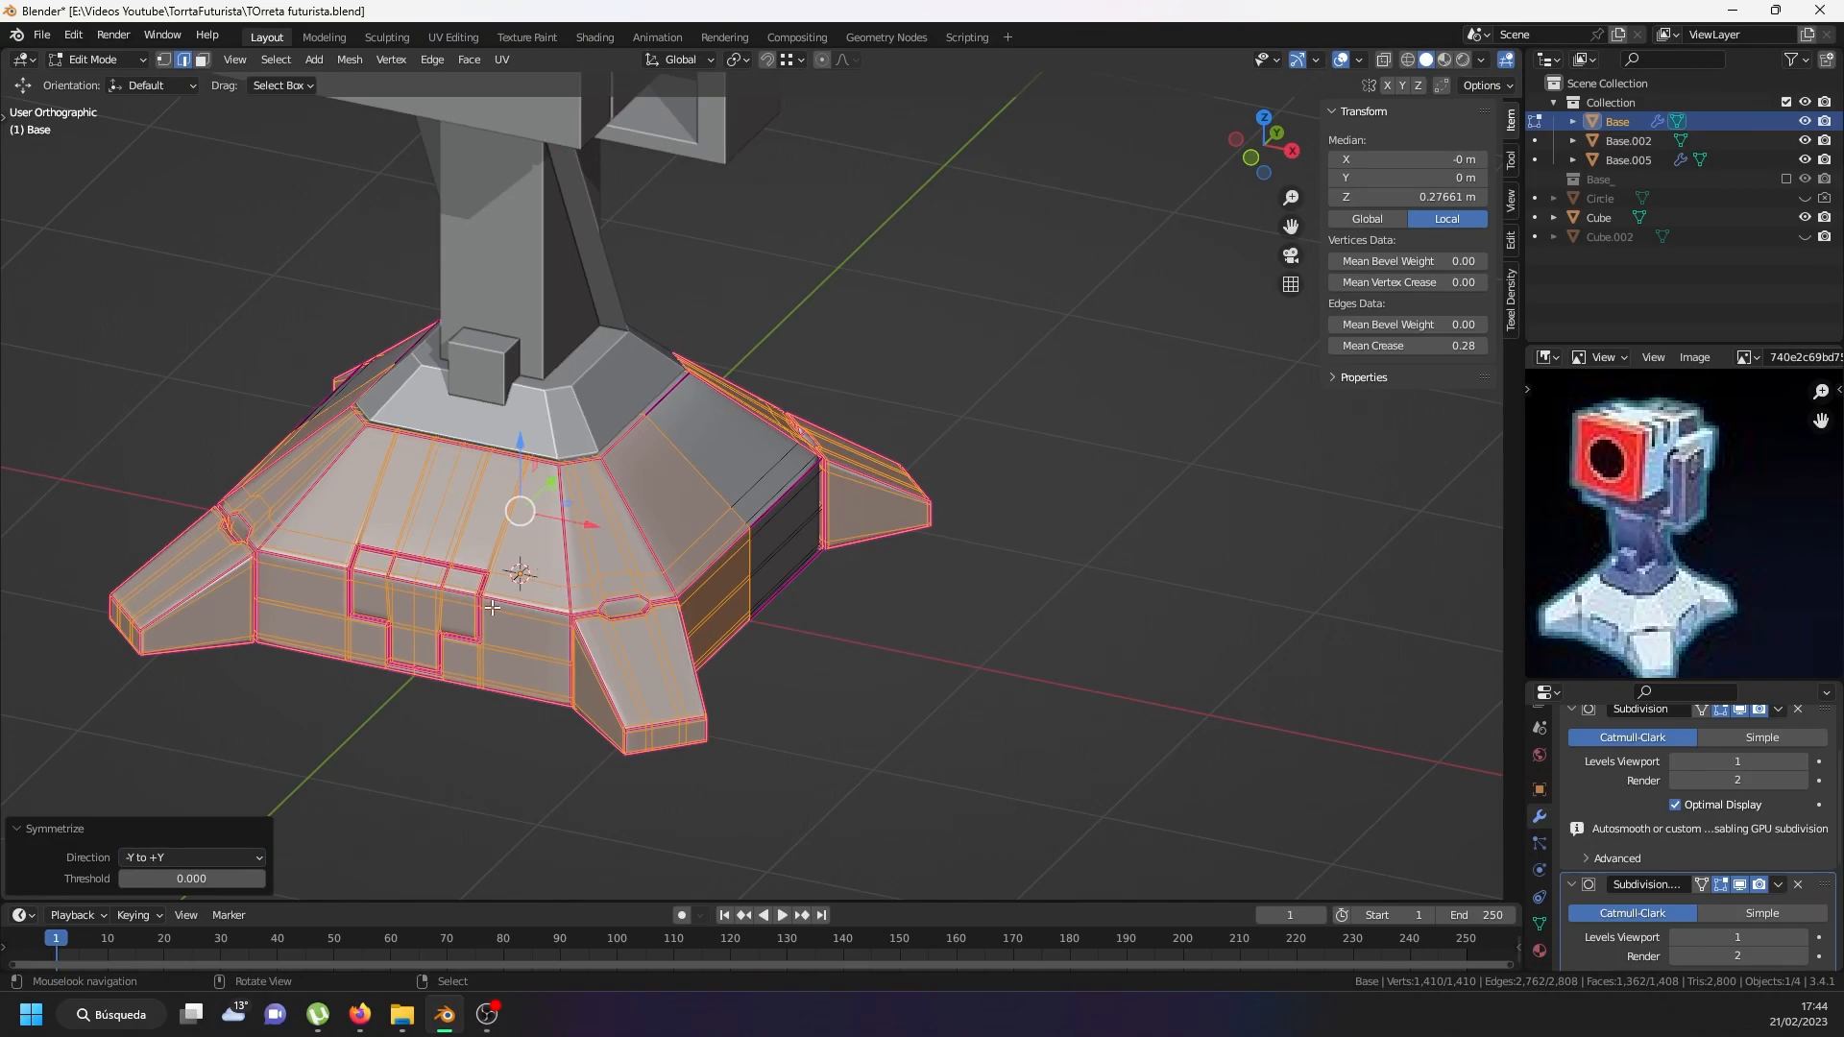
Examine the smoothed base from several sides, down to the recessed notch above the front corner leg.
{"action": "middle_click_drag", "start_coordinate": [646, 544], "coordinate": [500, 596]}
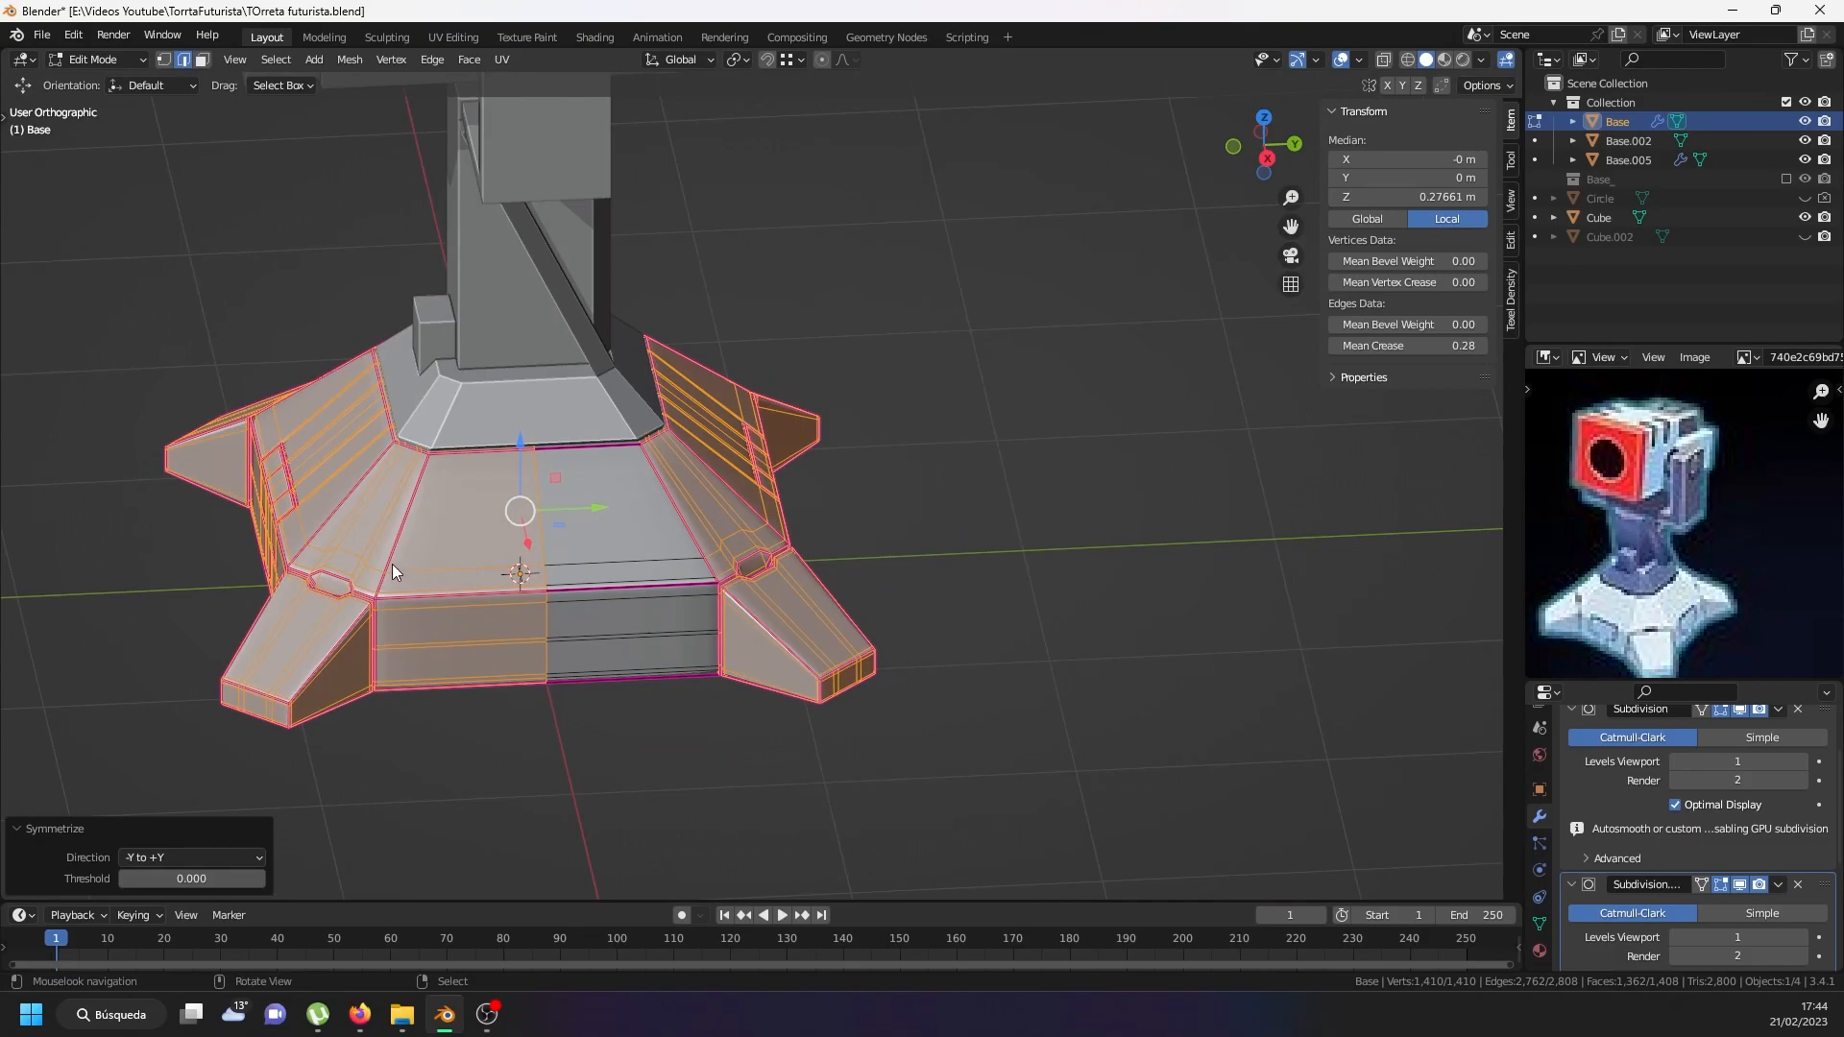
{"action": "key", "text": "Tab"}
{"action": "middle_click_drag", "start_coordinate": [365, 563], "coordinate": [504, 576]}
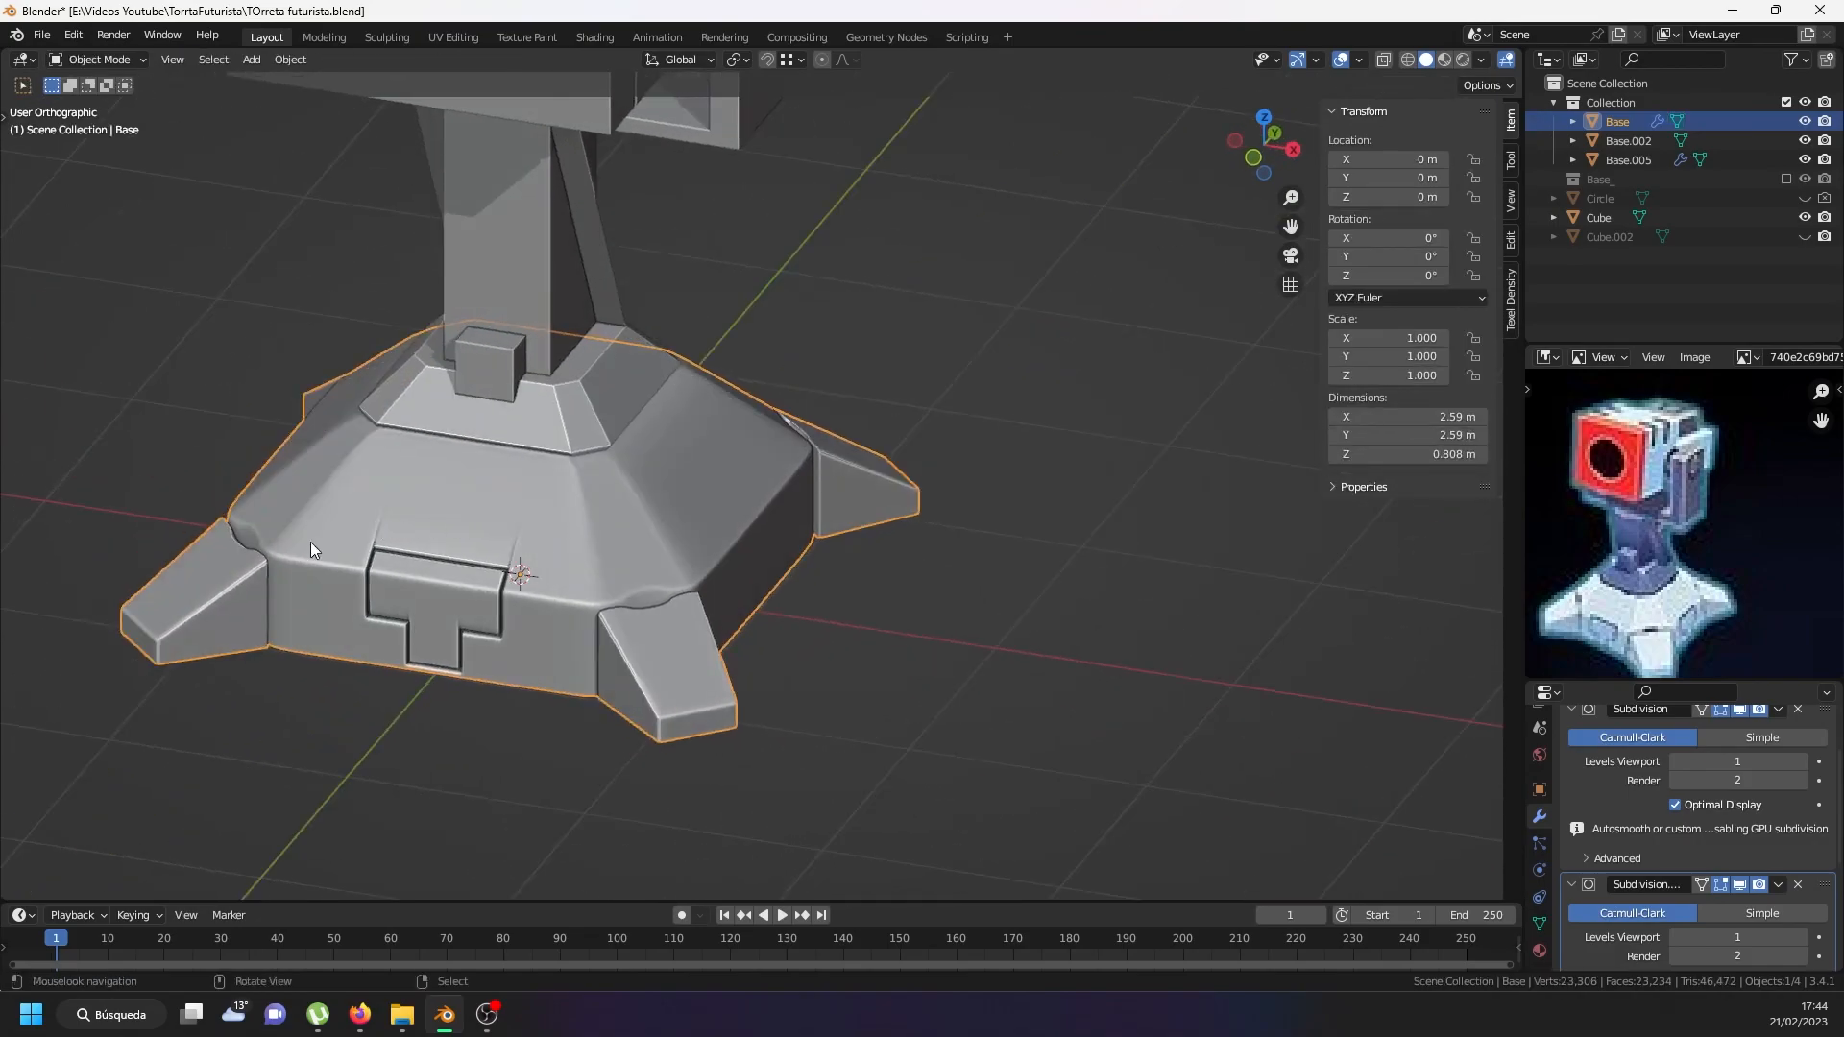
{"action": "scroll", "coordinate": [313, 540], "scroll_direction": "up", "scroll_amount": 2}
{"action": "scroll", "coordinate": [845, 665], "scroll_direction": "up", "scroll_amount": 5}
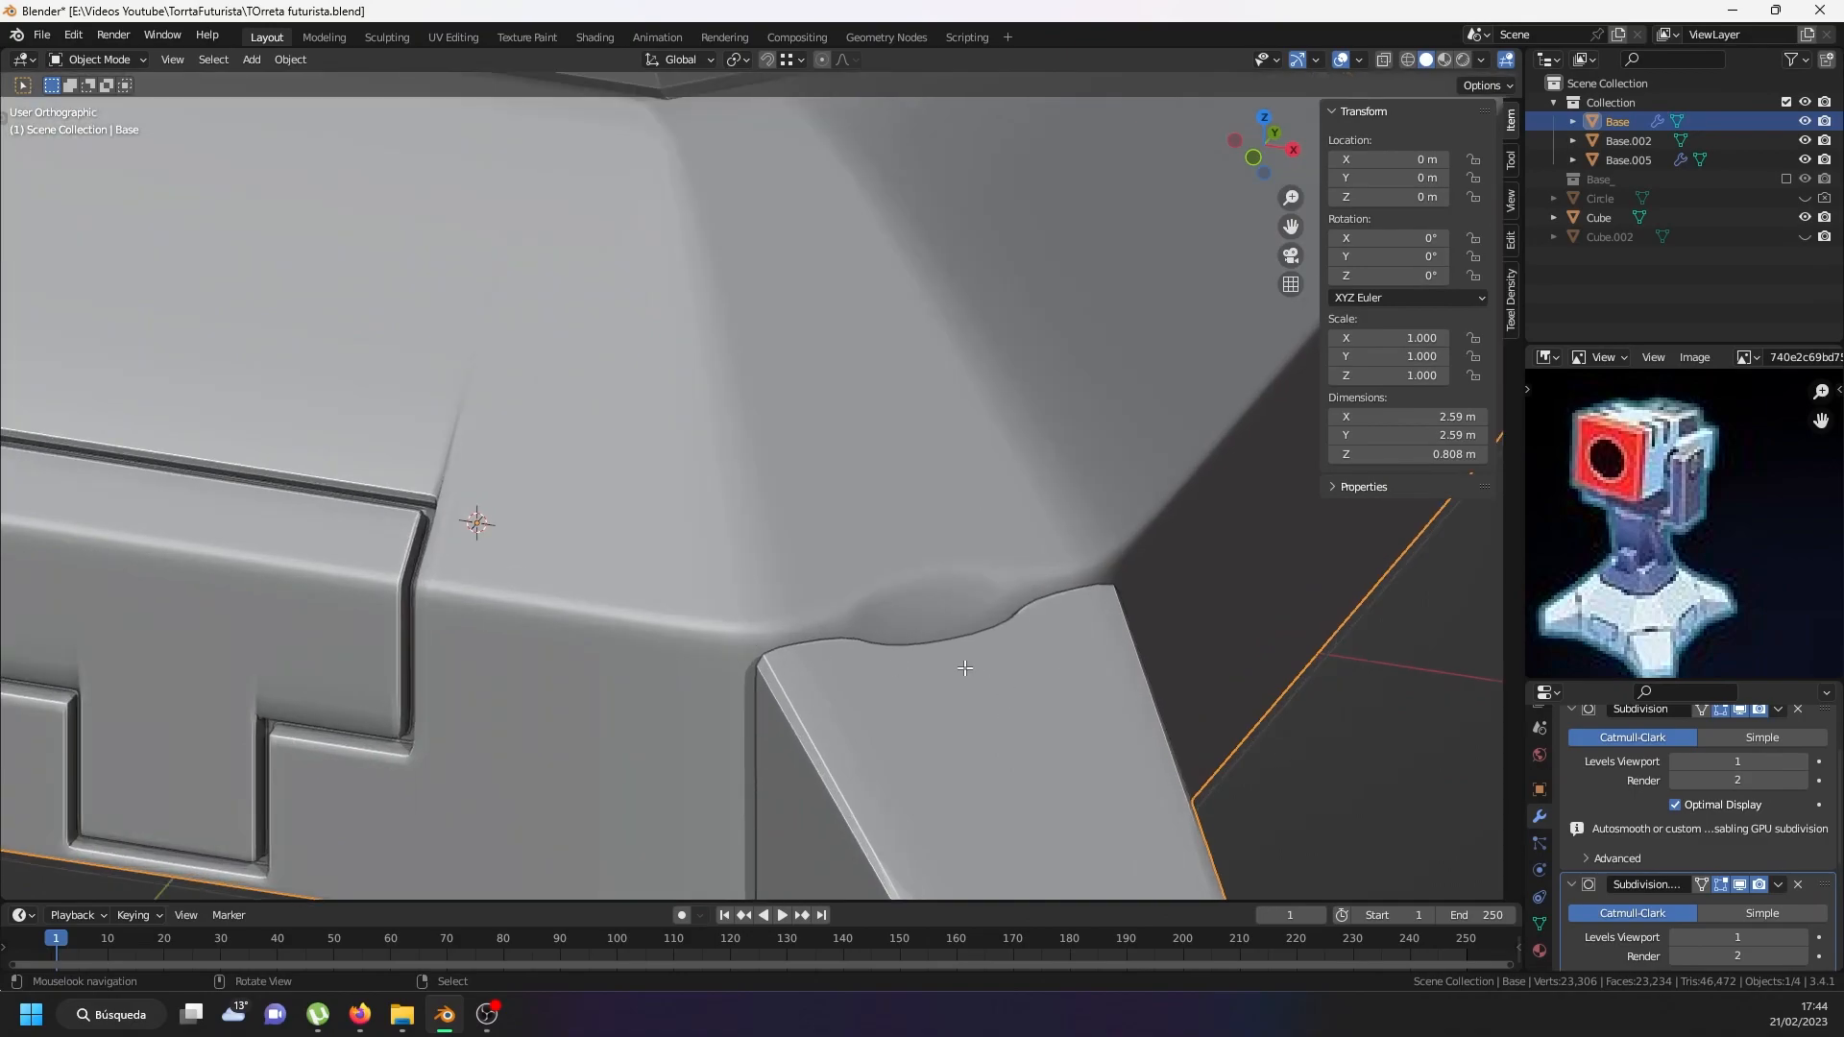
{"action": "key", "text": "Tab"}
{"action": "middle_click_drag", "start_coordinate": [875, 591], "coordinate": [818, 614]}
{"action": "scroll", "coordinate": [684, 620], "scroll_direction": "up", "scroll_amount": 3}
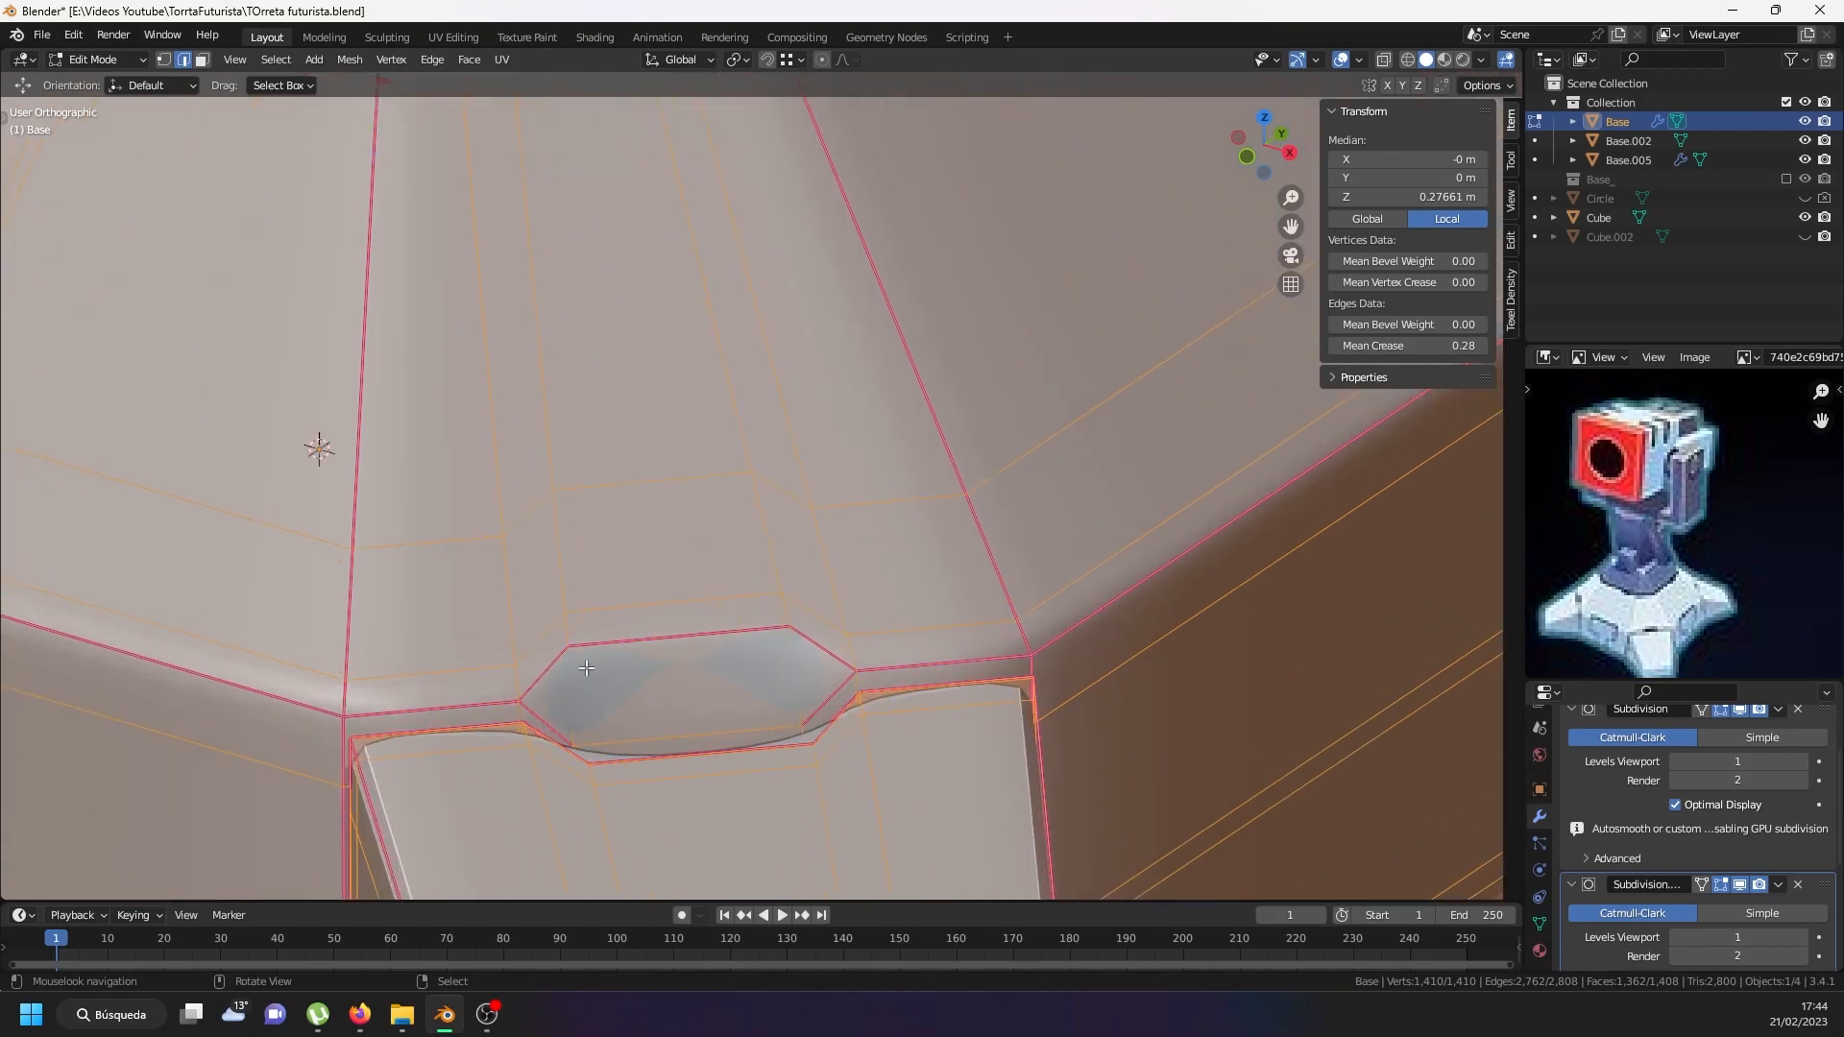
{"action": "left_click", "coordinate": [608, 660]}
{"action": "scroll", "coordinate": [615, 668], "scroll_direction": "up", "scroll_amount": 2}
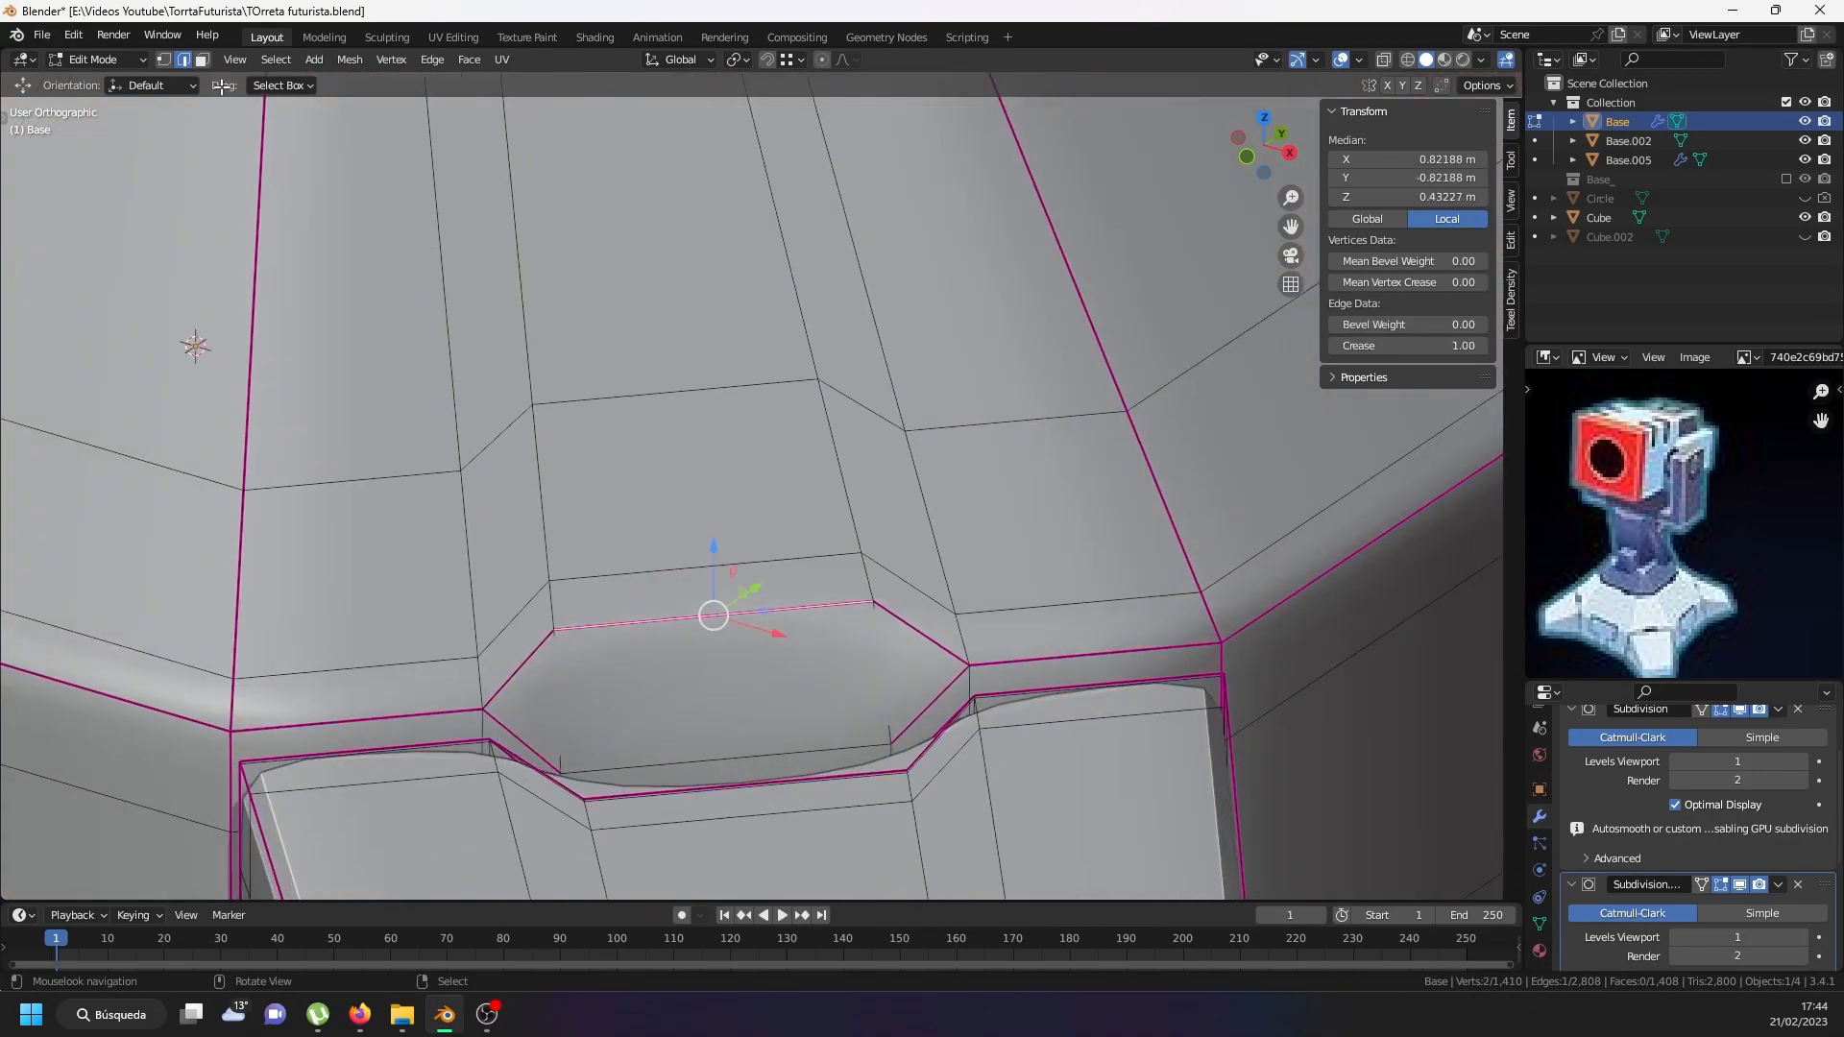
{"action": "key", "text": "3"}
{"action": "left_click", "coordinate": [552, 709]}
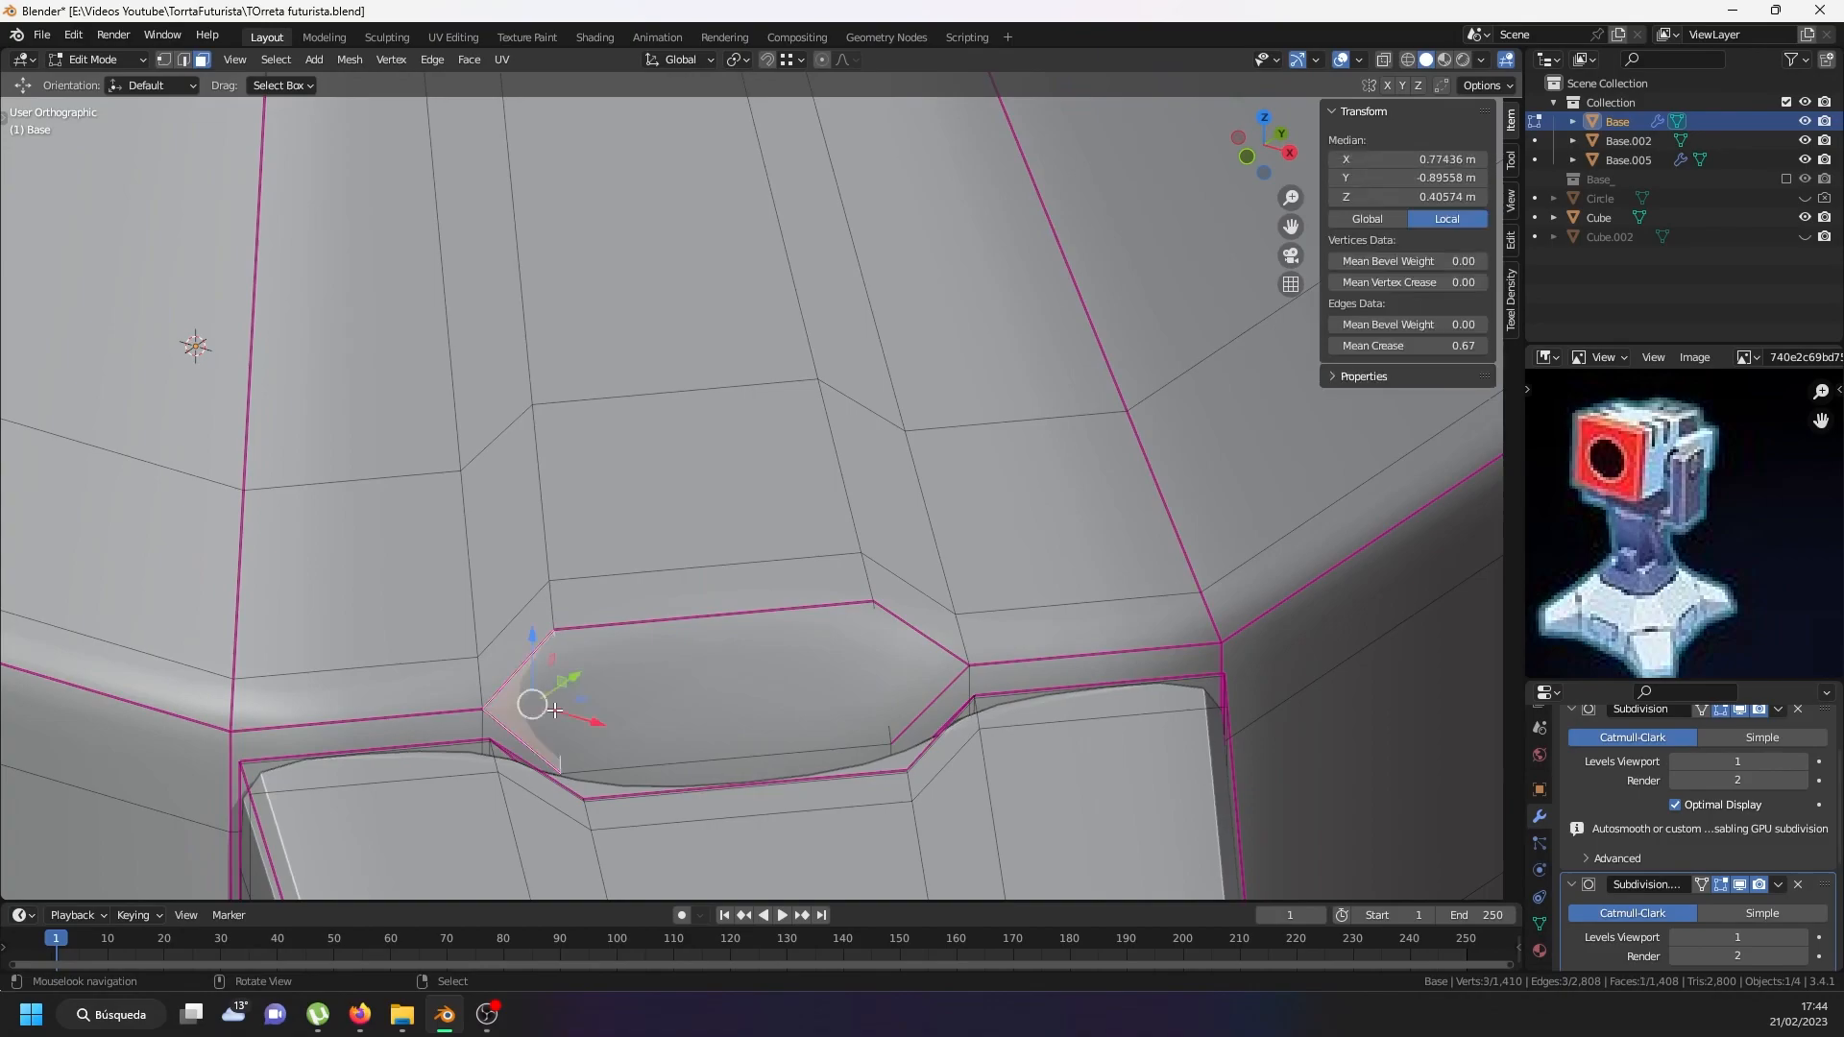
{"action": "left_click", "coordinate": [926, 701], "text": "ctrl"}
{"action": "scroll", "coordinate": [987, 693], "scroll_direction": "up", "scroll_amount": 2}
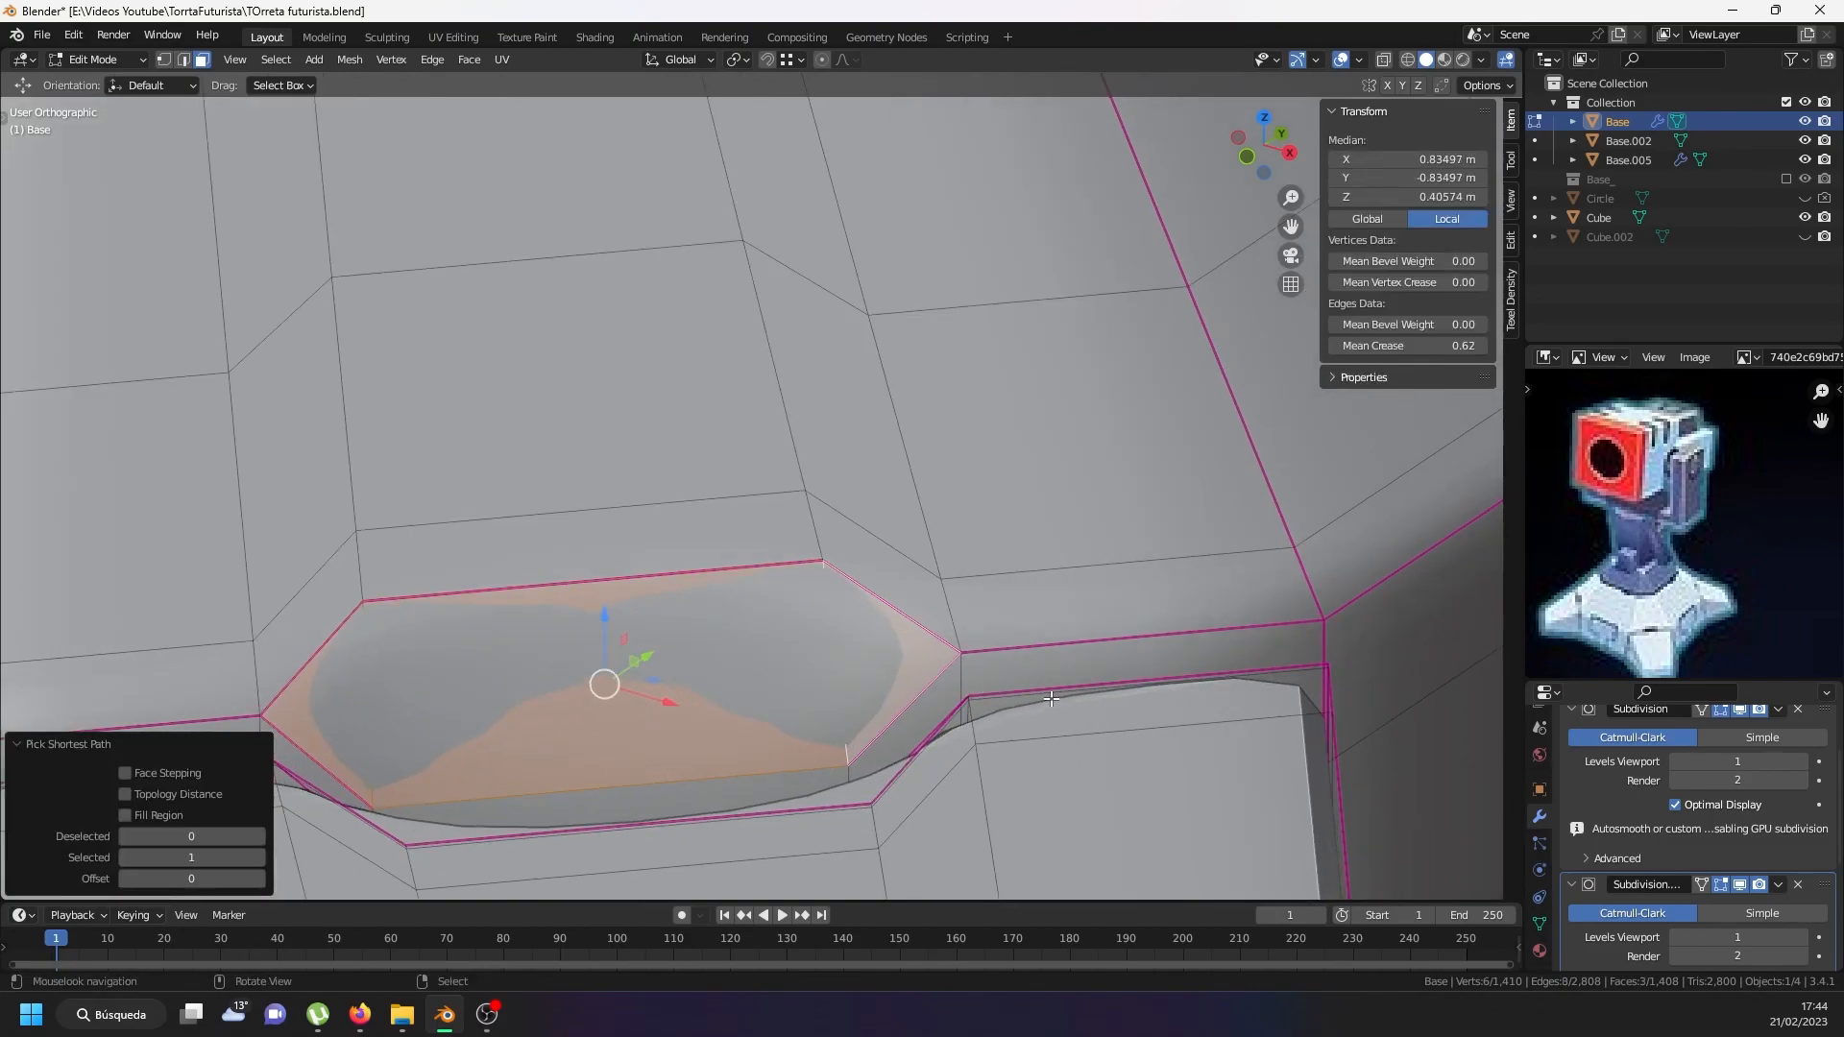
{"action": "key", "text": "i"}
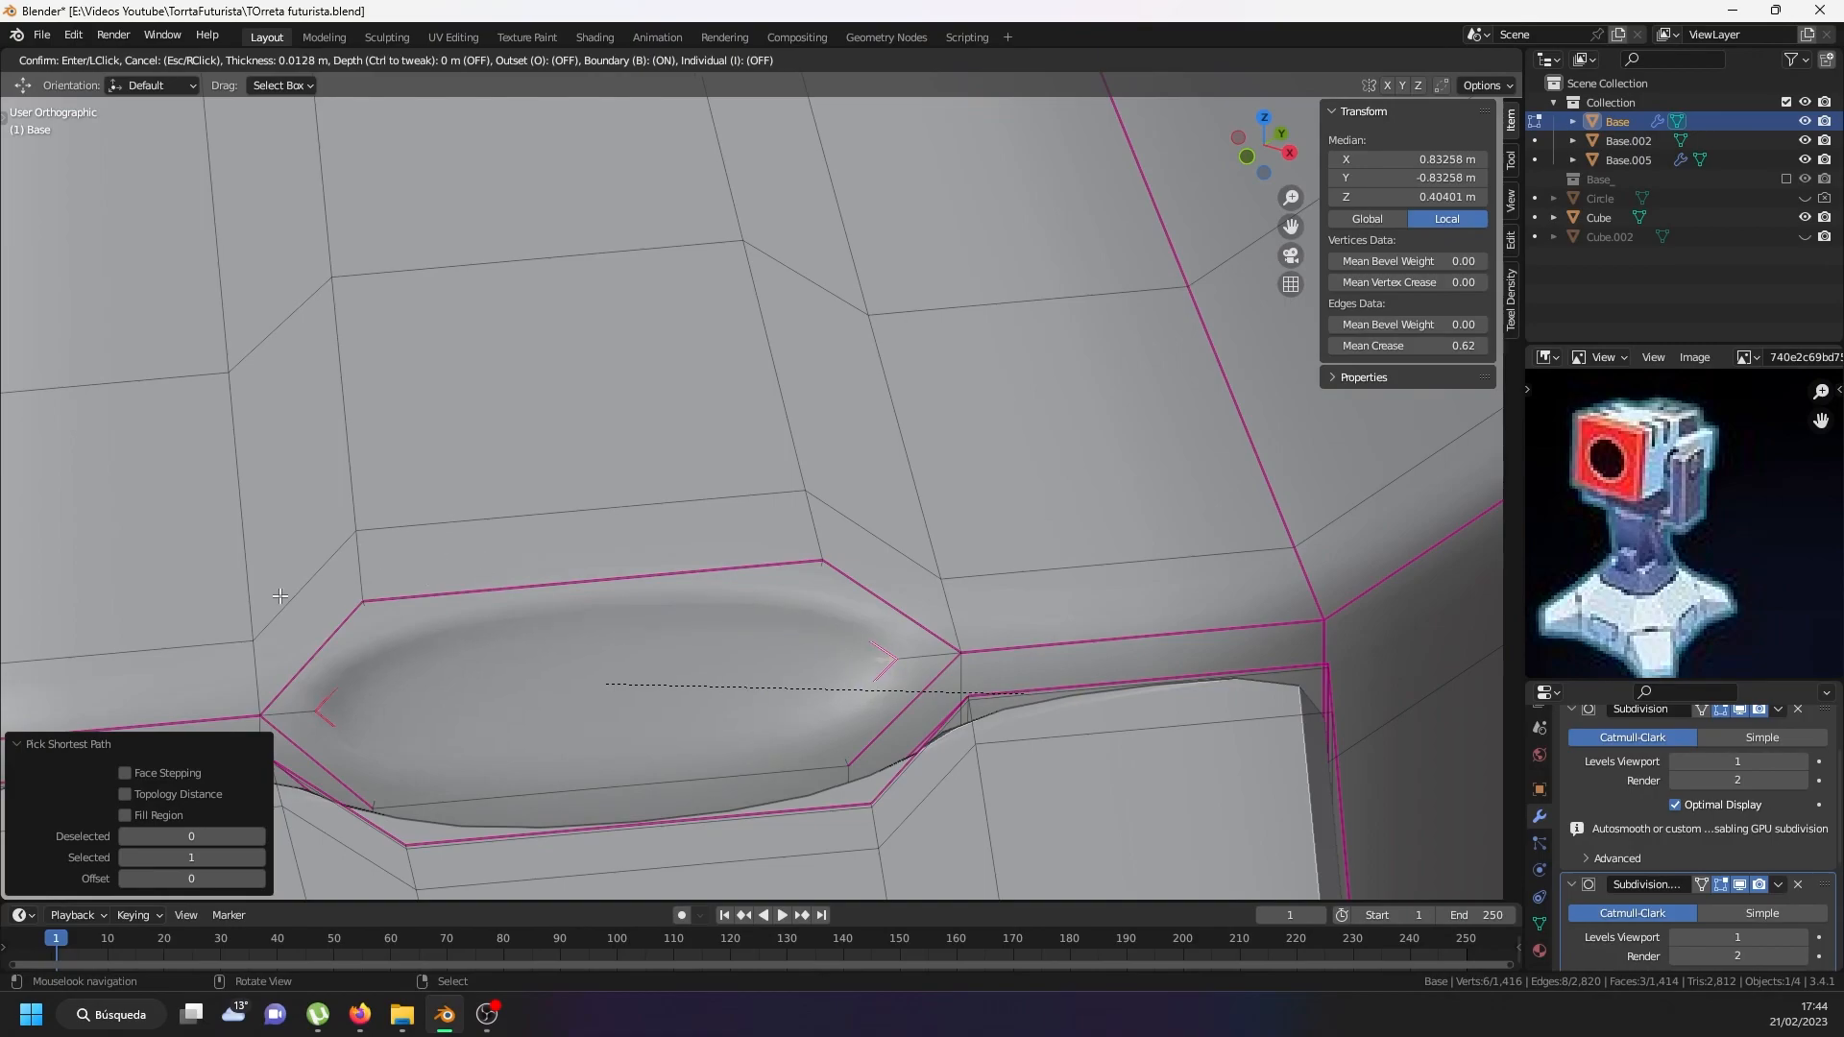
{"action": "right_click", "coordinate": [715, 577]}
Add two loop cuts running down the corner slope through the notch, slid to factors of about 0.77 and 0.17.
{"action": "scroll", "coordinate": [714, 576], "scroll_direction": "down", "scroll_amount": 5}
{"action": "scroll", "coordinate": [647, 564], "scroll_direction": "up", "scroll_amount": 2}
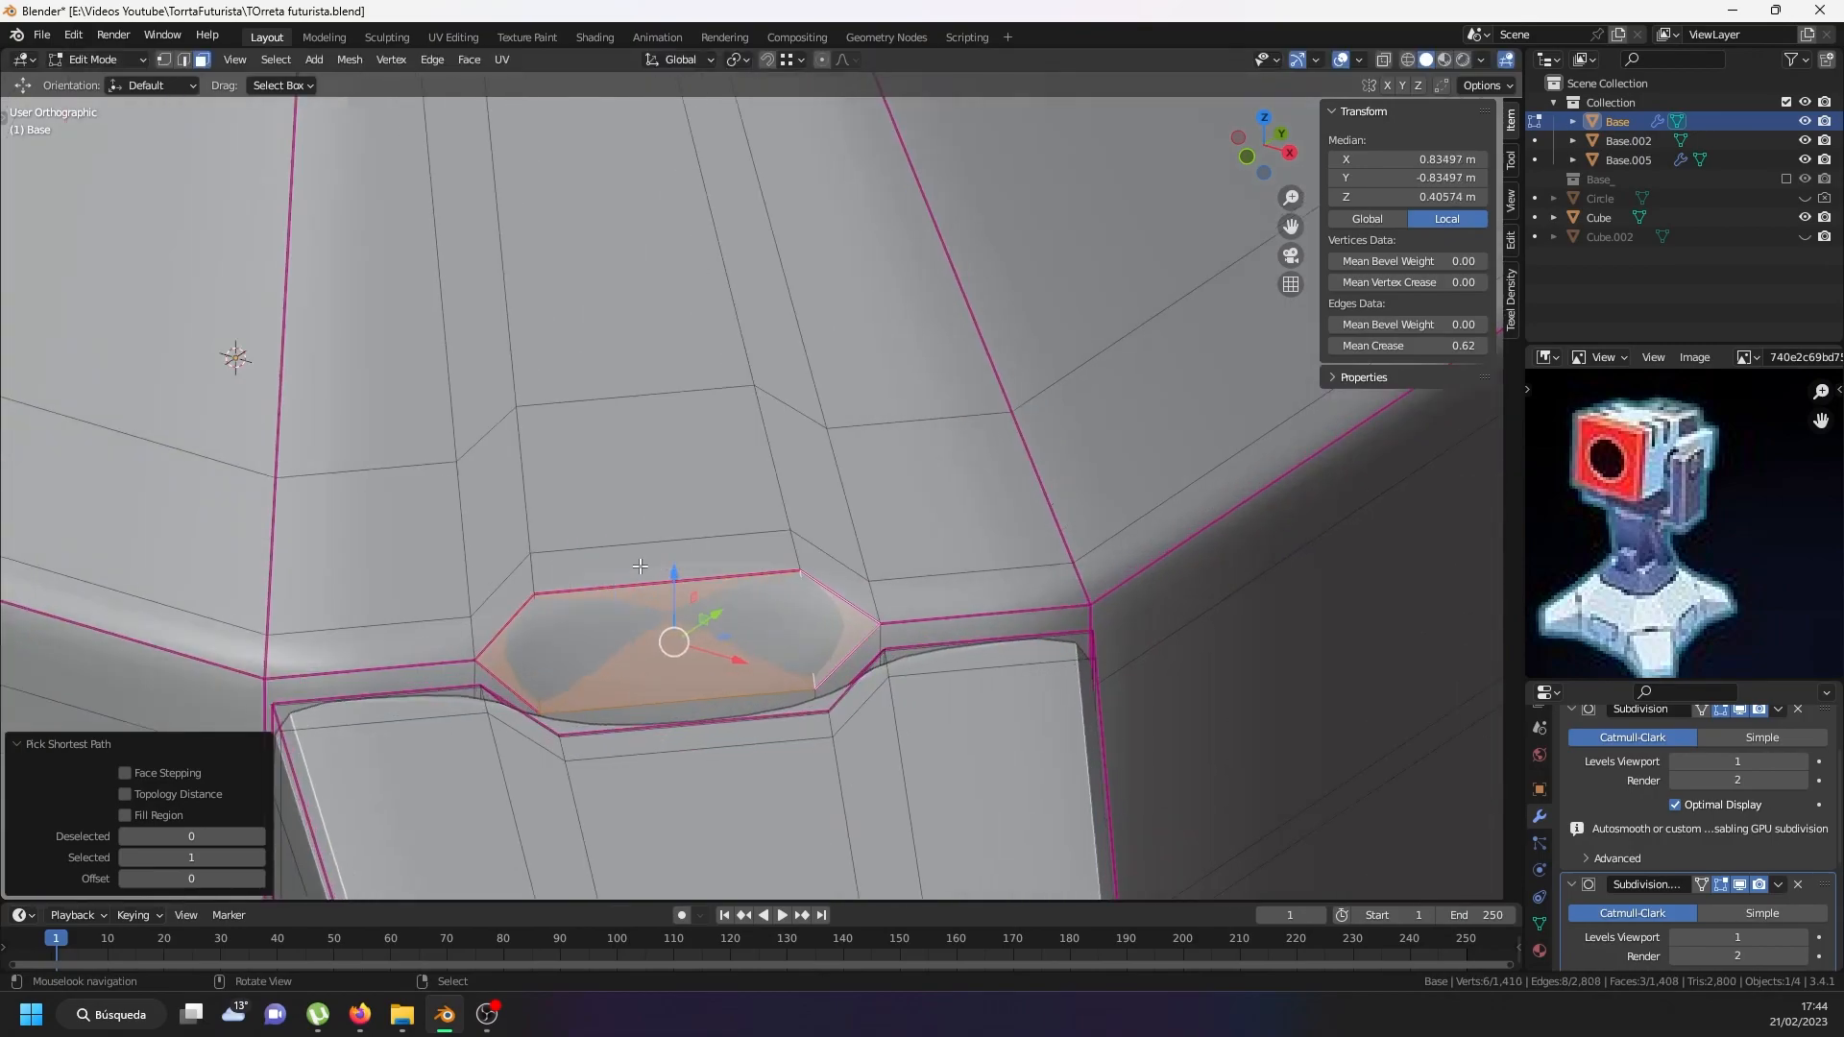
{"action": "key", "text": "ctrl+r"}
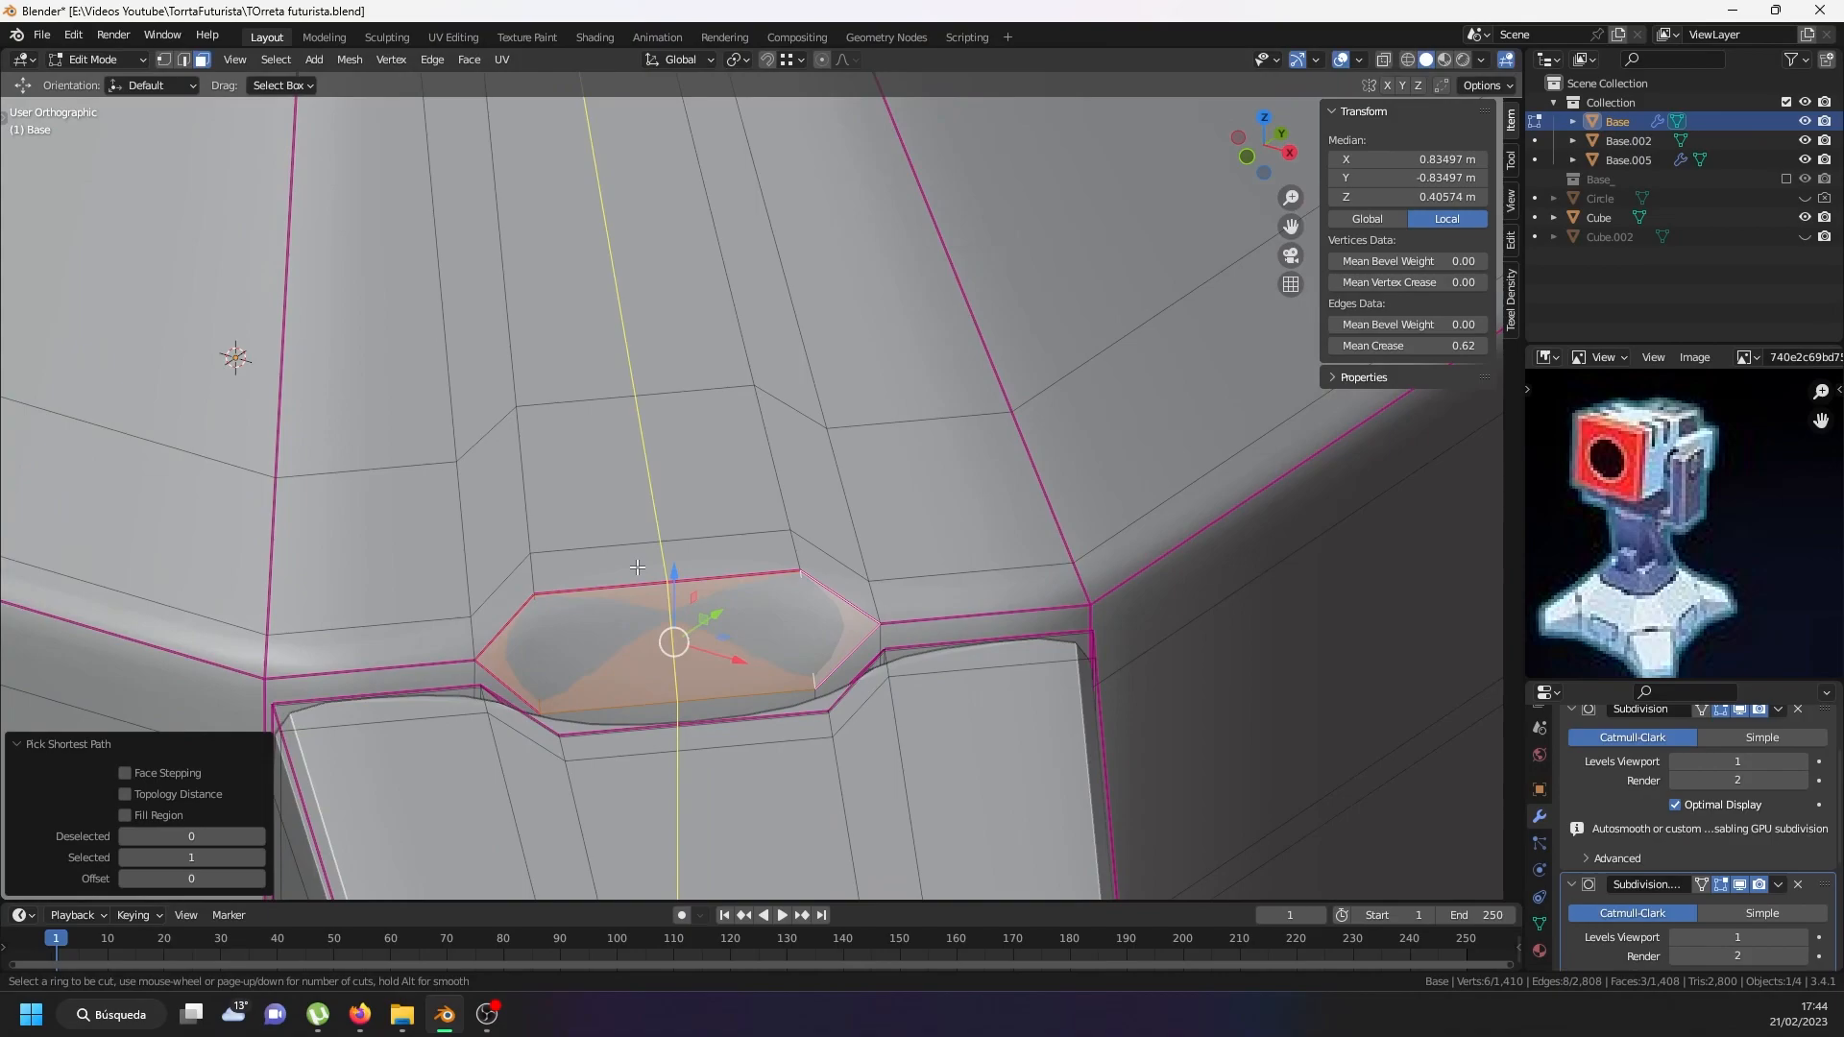
{"action": "left_click", "coordinate": [552, 582]}
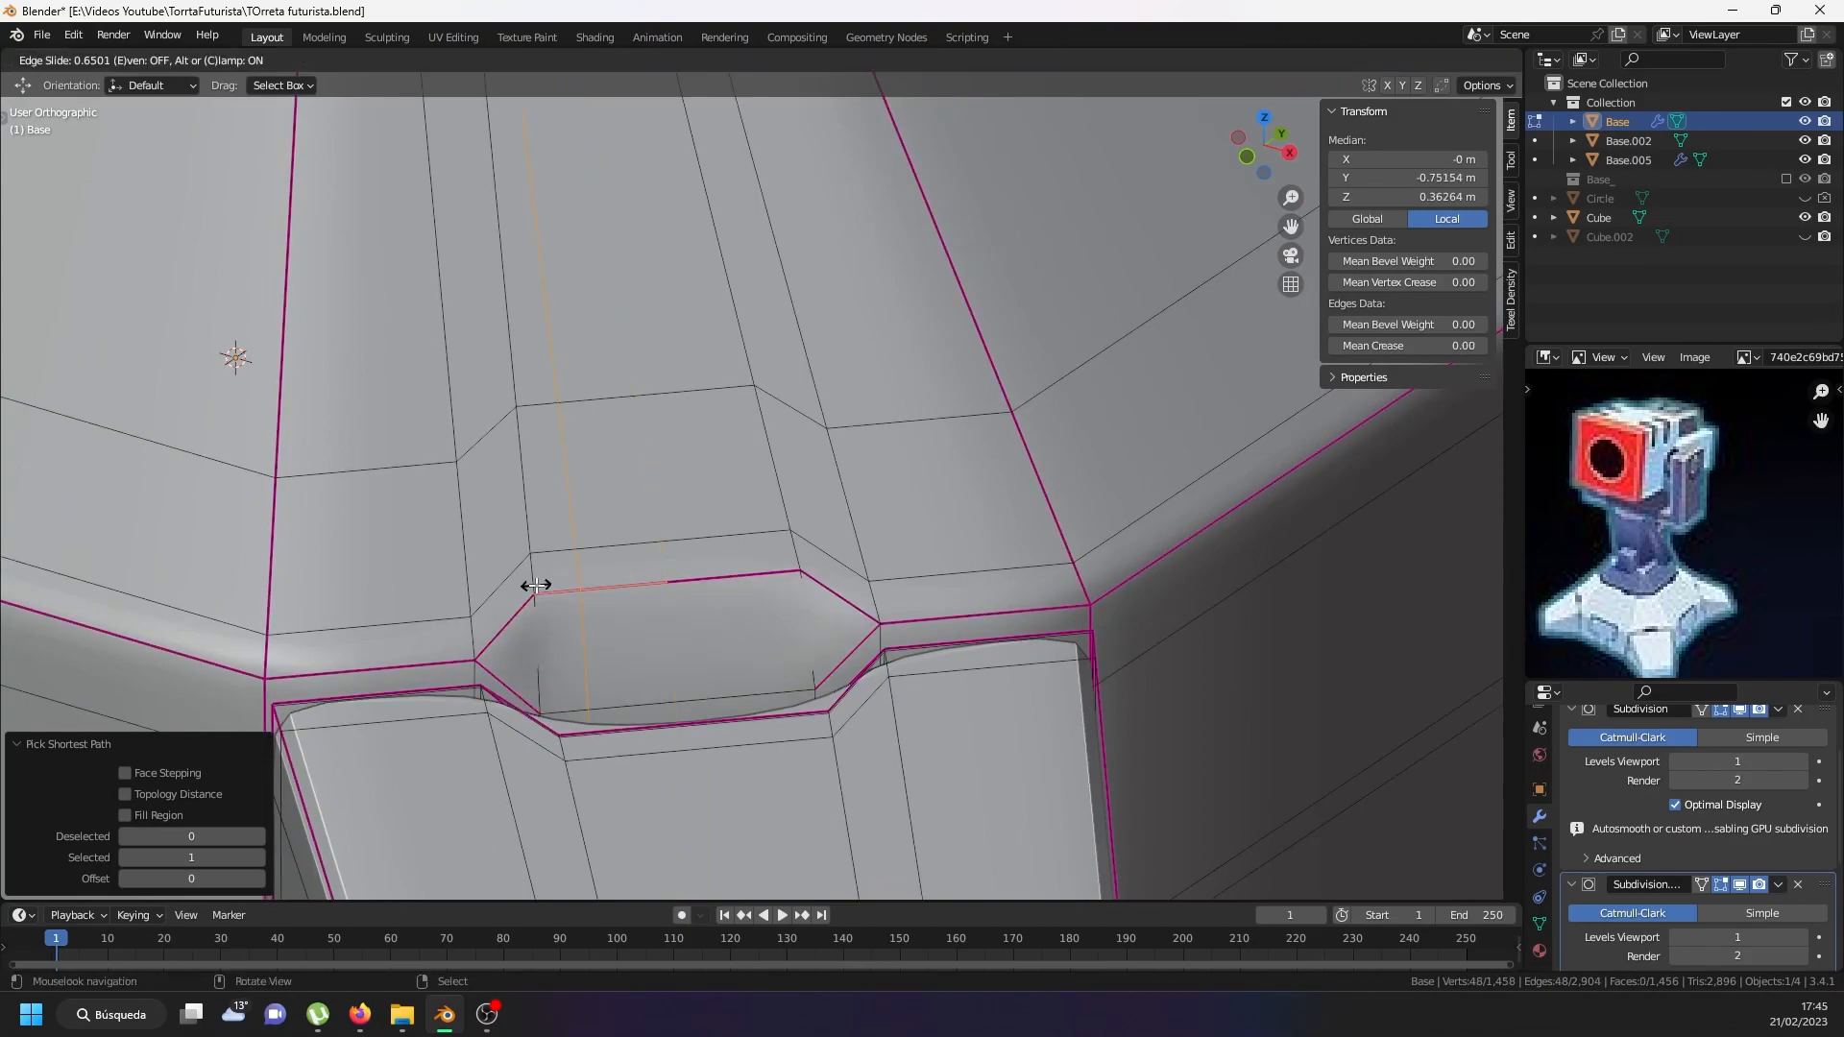
{"action": "left_click", "coordinate": [646, 568]}
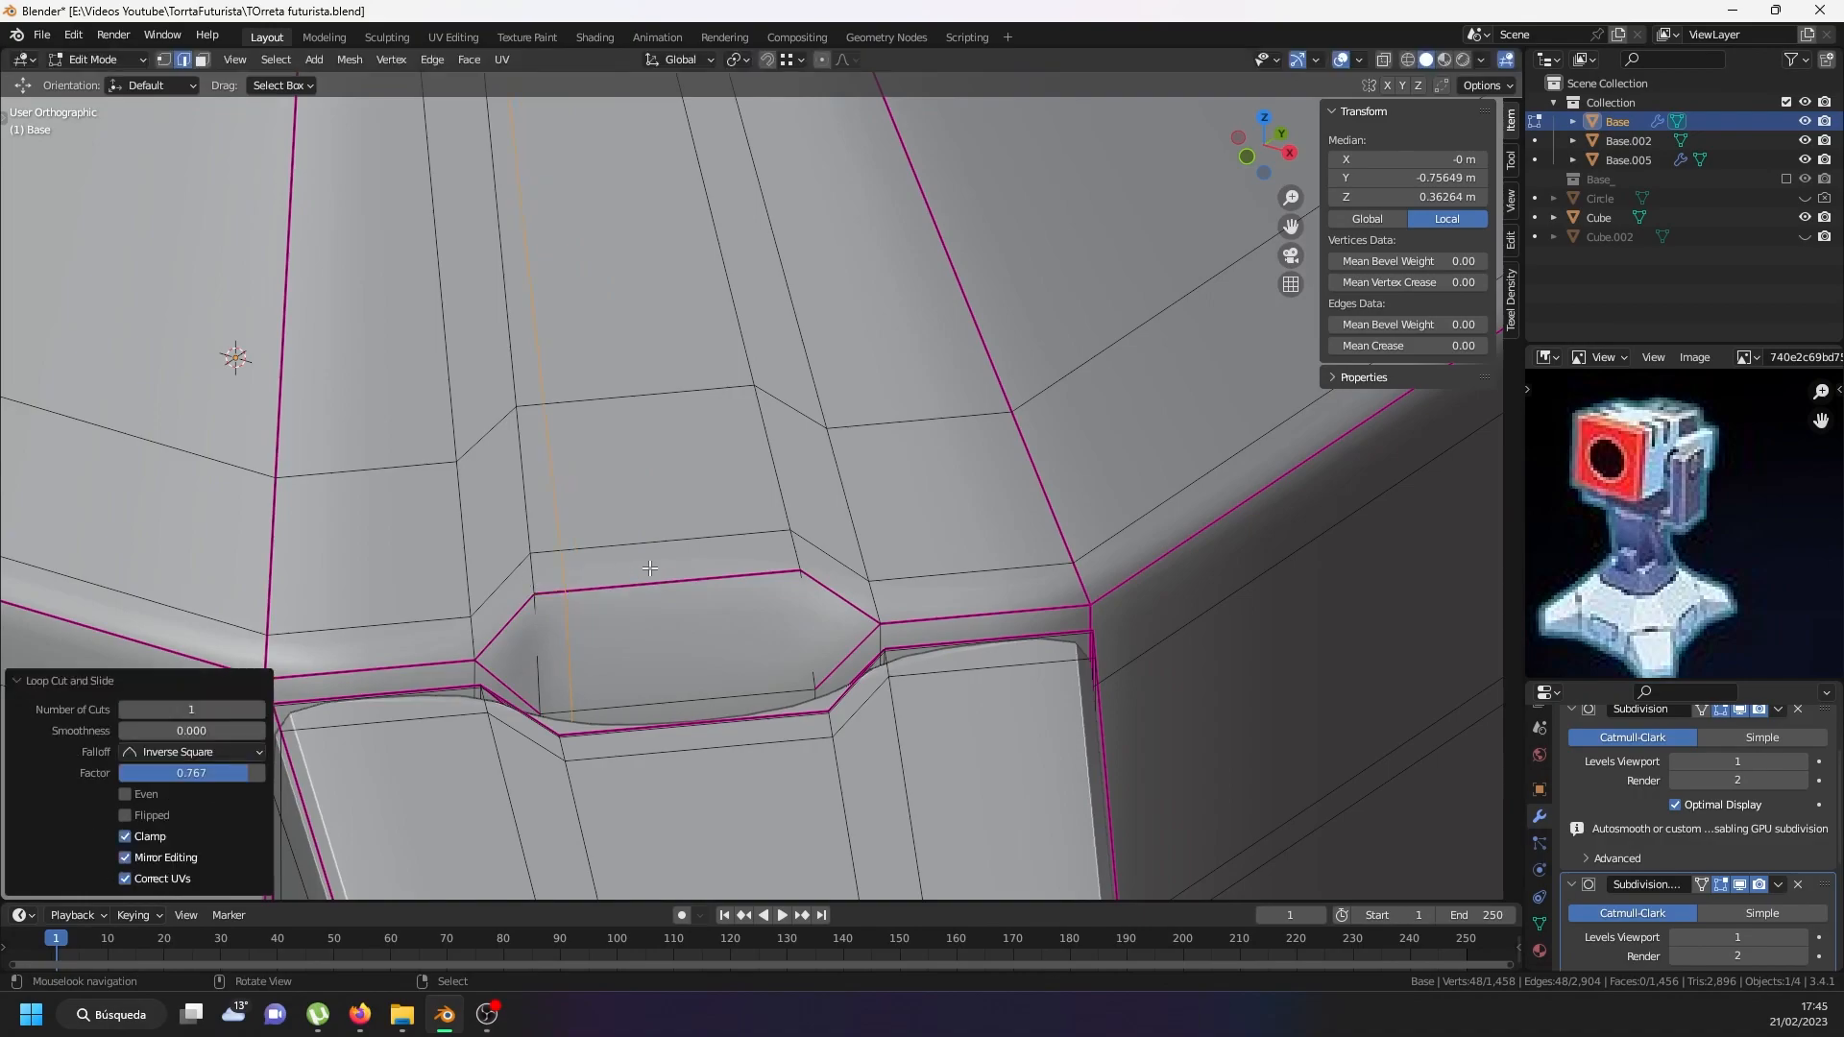
{"action": "key", "text": "ctrl+r"}
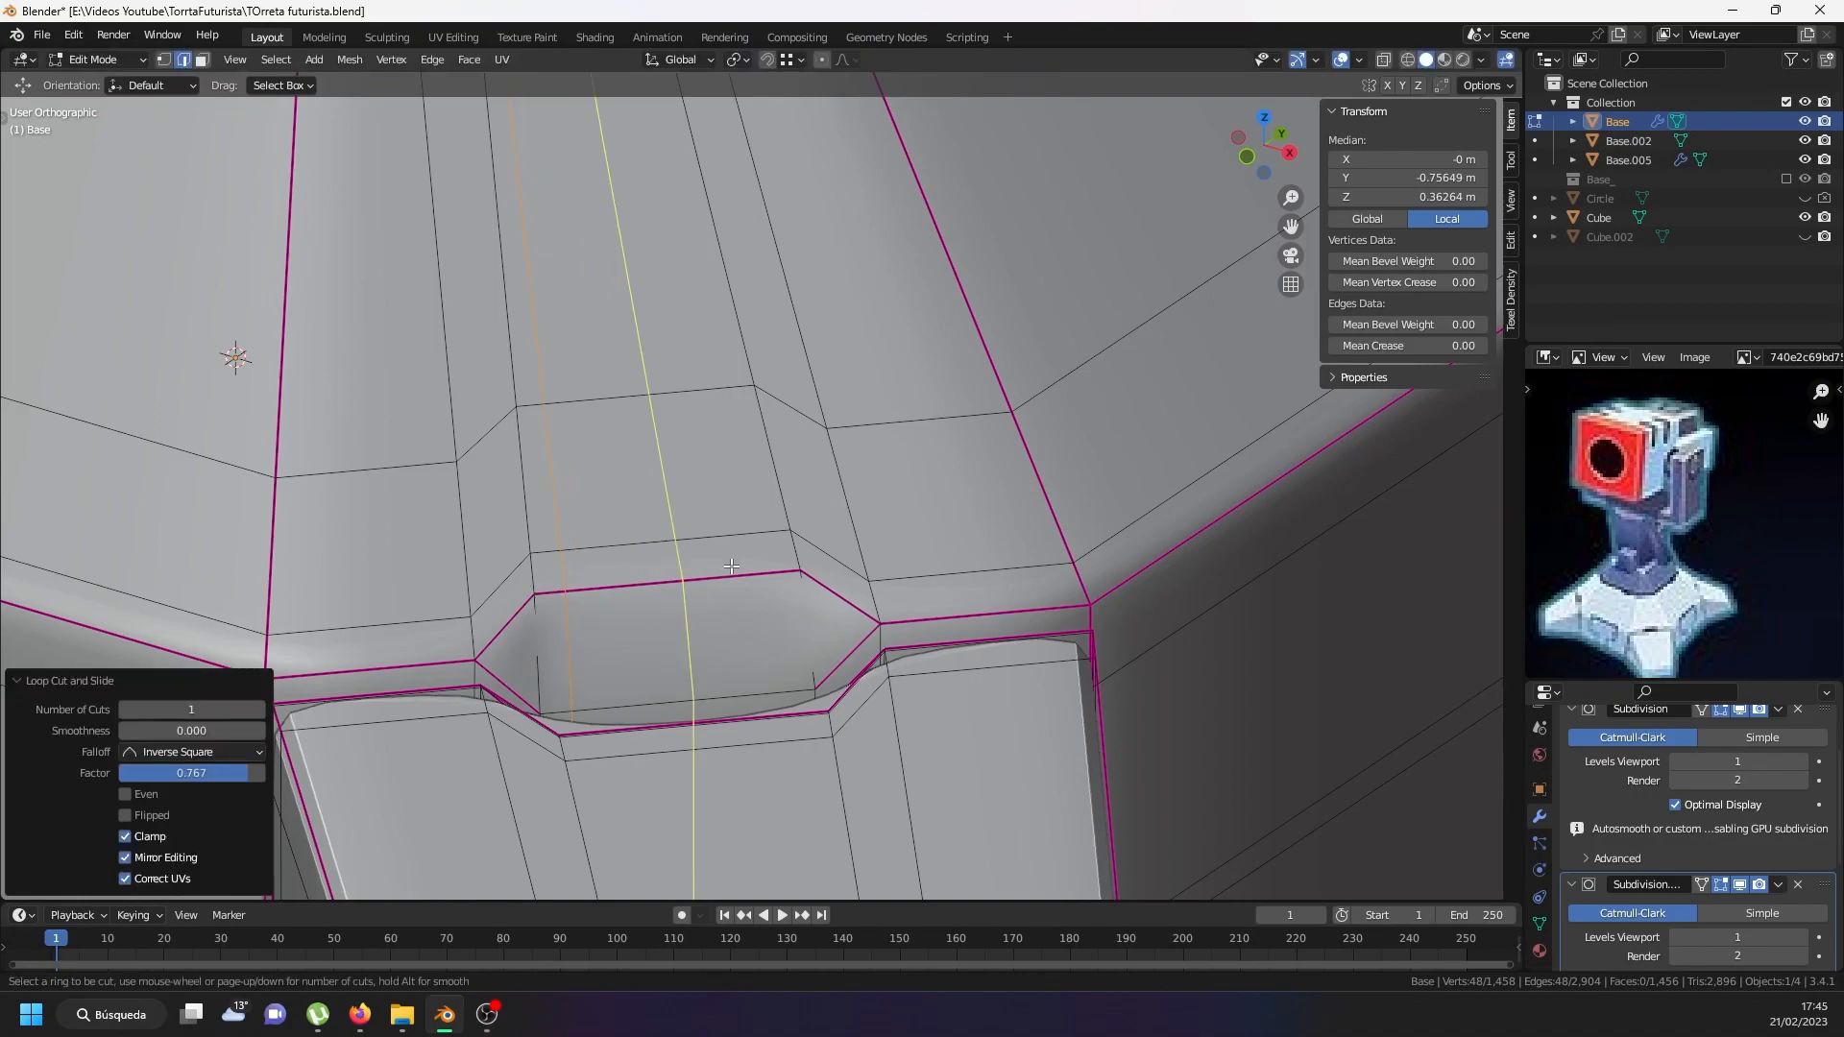
{"action": "left_click", "coordinate": [802, 571]}
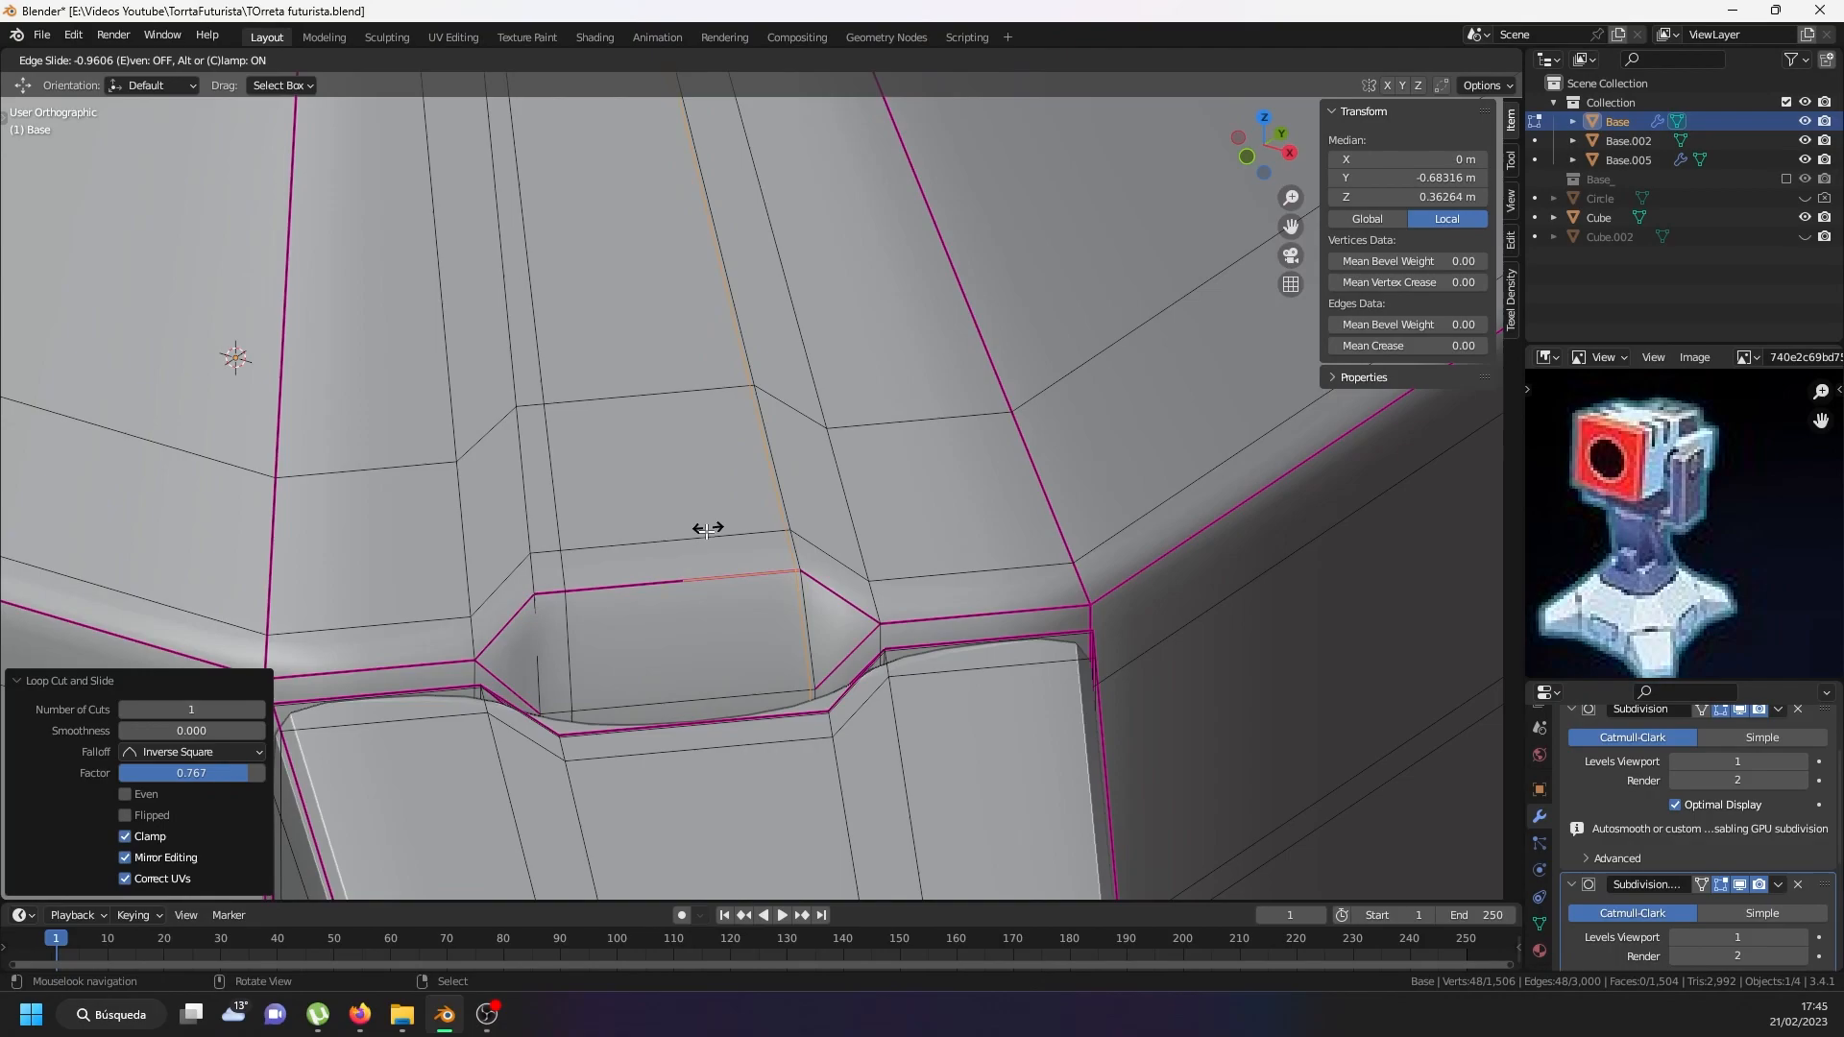
{"action": "left_click", "coordinate": [707, 530]}
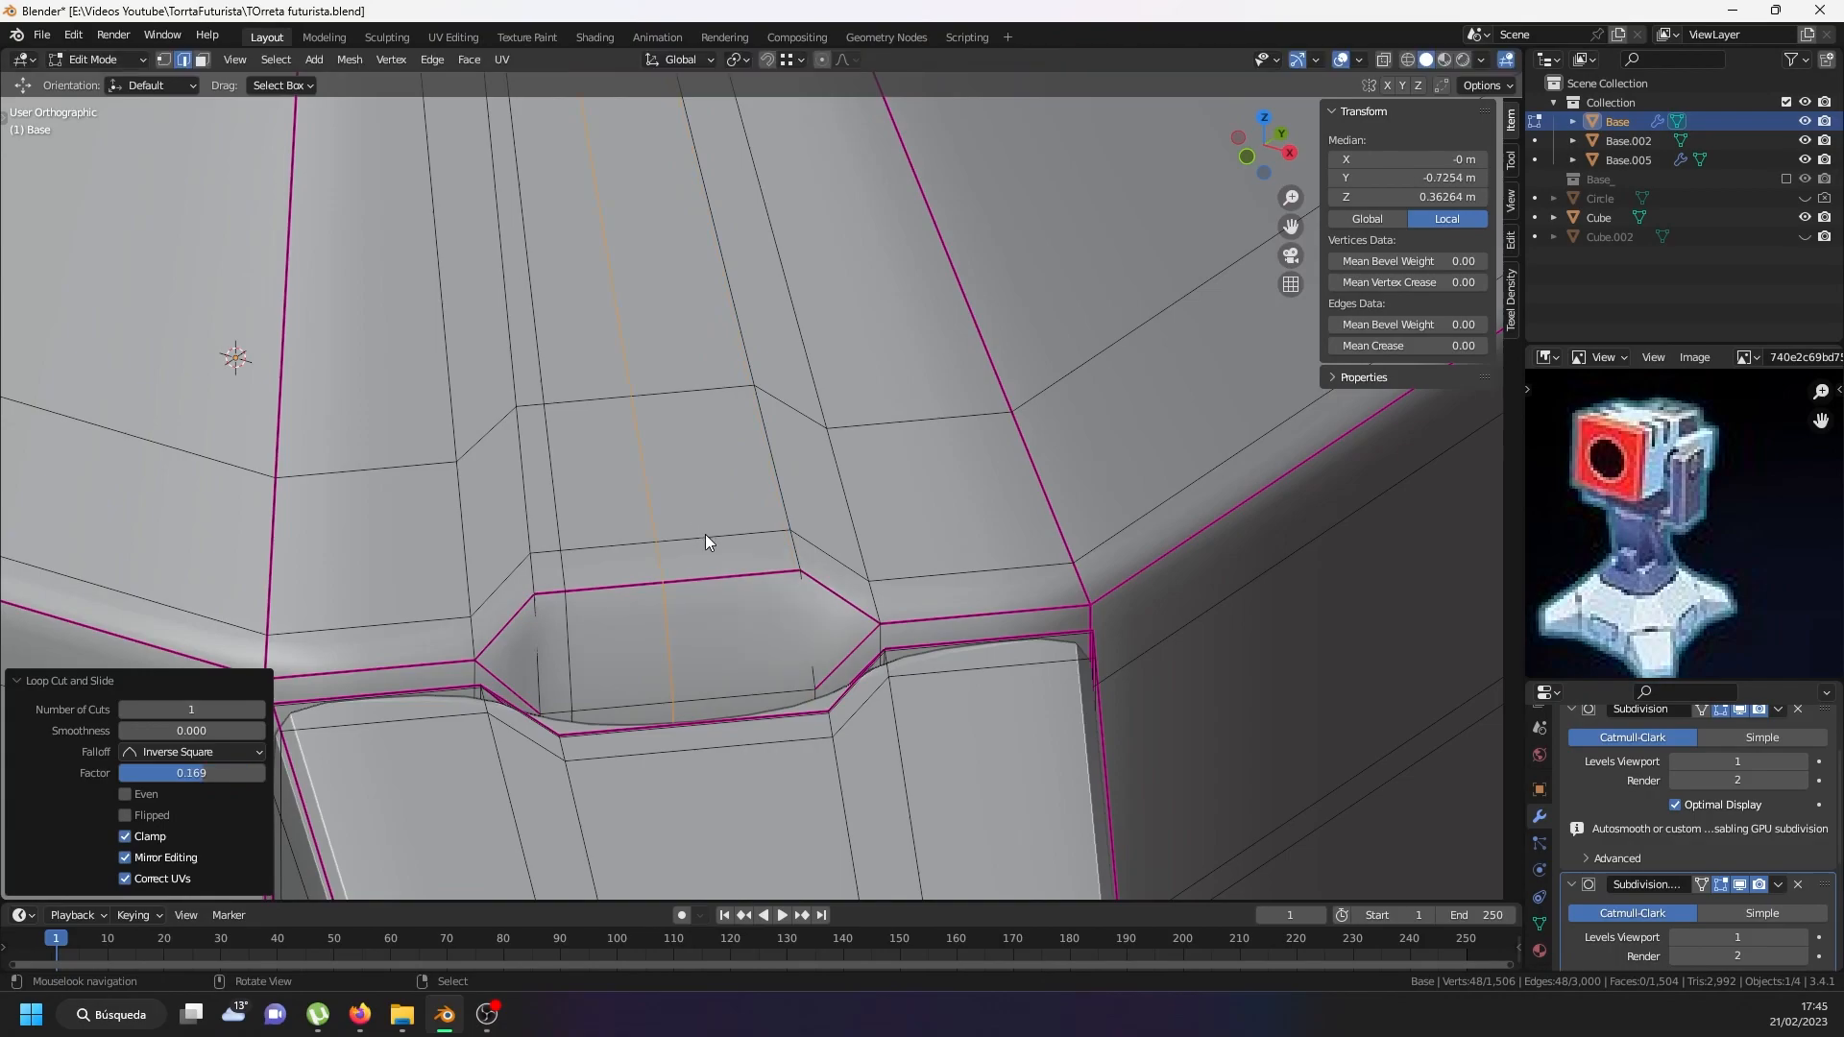
Return to Object Mode and turn off the viewport display of both Subdivision modifiers on the base.
{"action": "key", "text": "Tab"}
{"action": "scroll", "coordinate": [705, 534], "scroll_direction": "down", "scroll_amount": 8}
{"action": "scroll", "coordinate": [741, 549], "scroll_direction": "up", "scroll_amount": 10}
{"action": "middle_click_drag", "start_coordinate": [680, 509], "coordinate": [639, 557]}
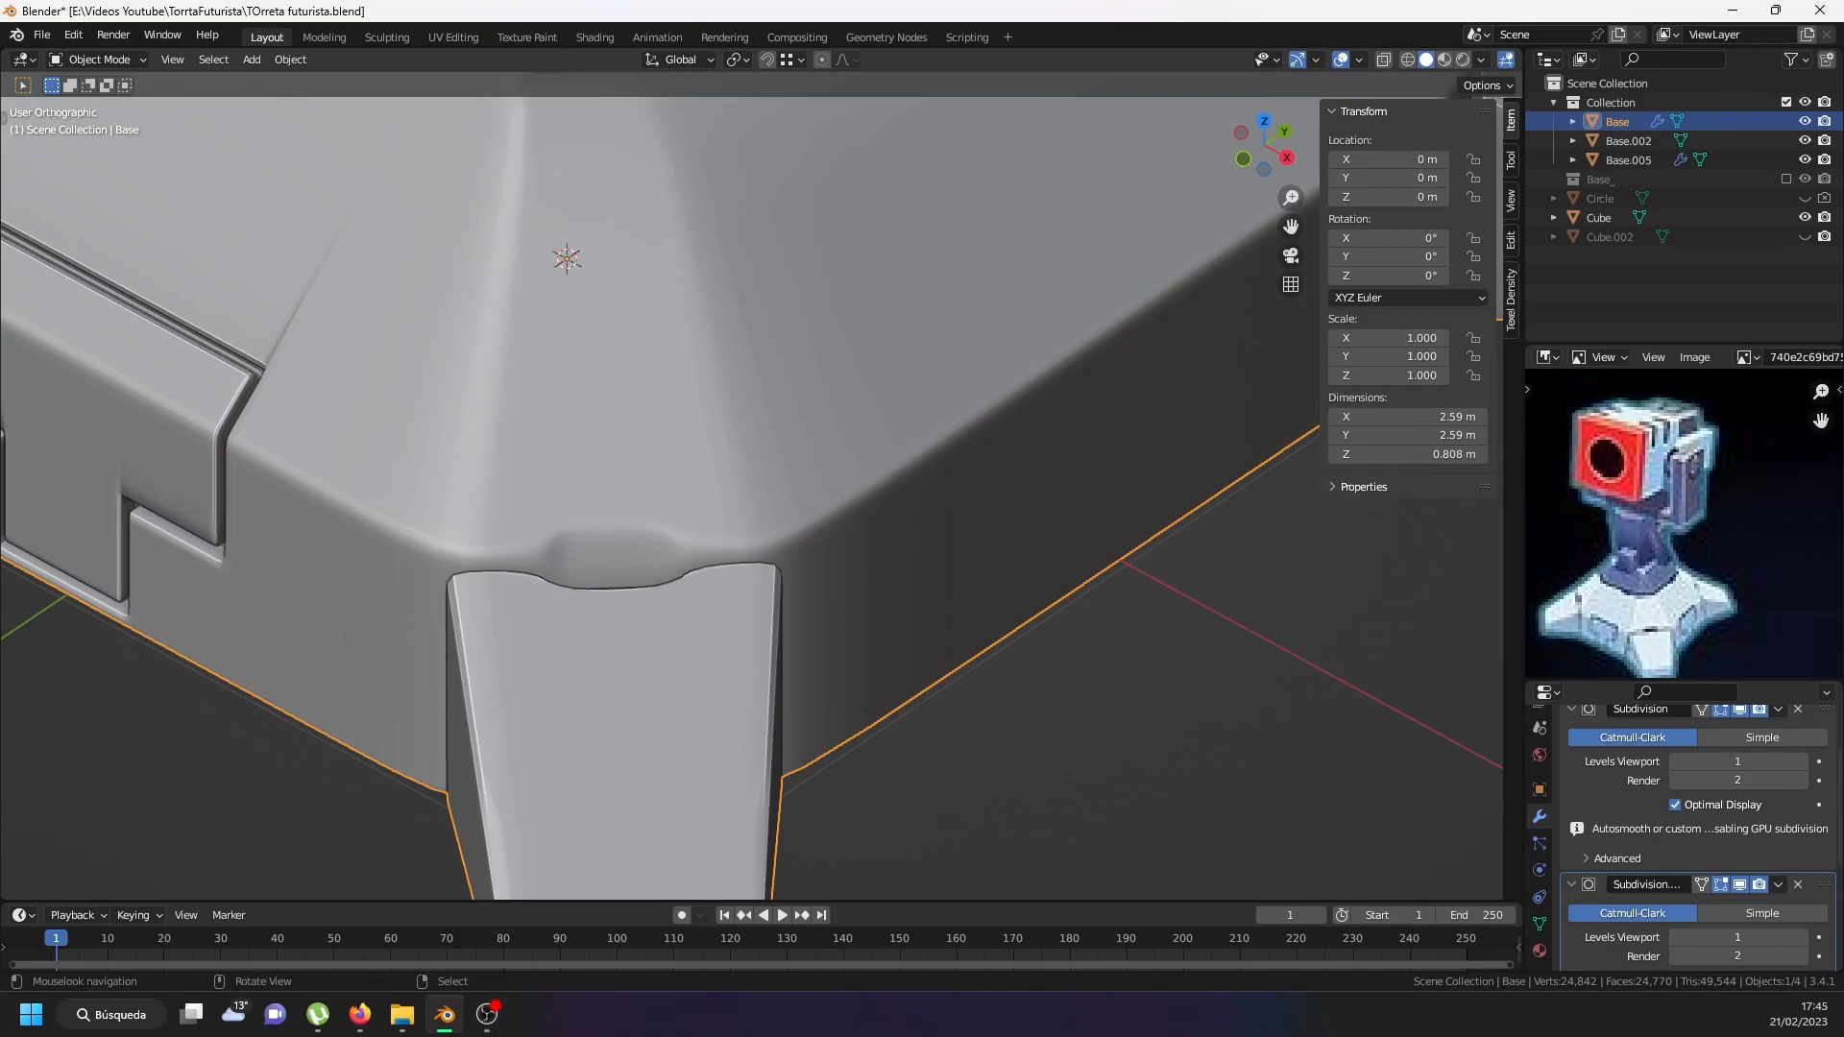
{"action": "key", "text": "Tab"}
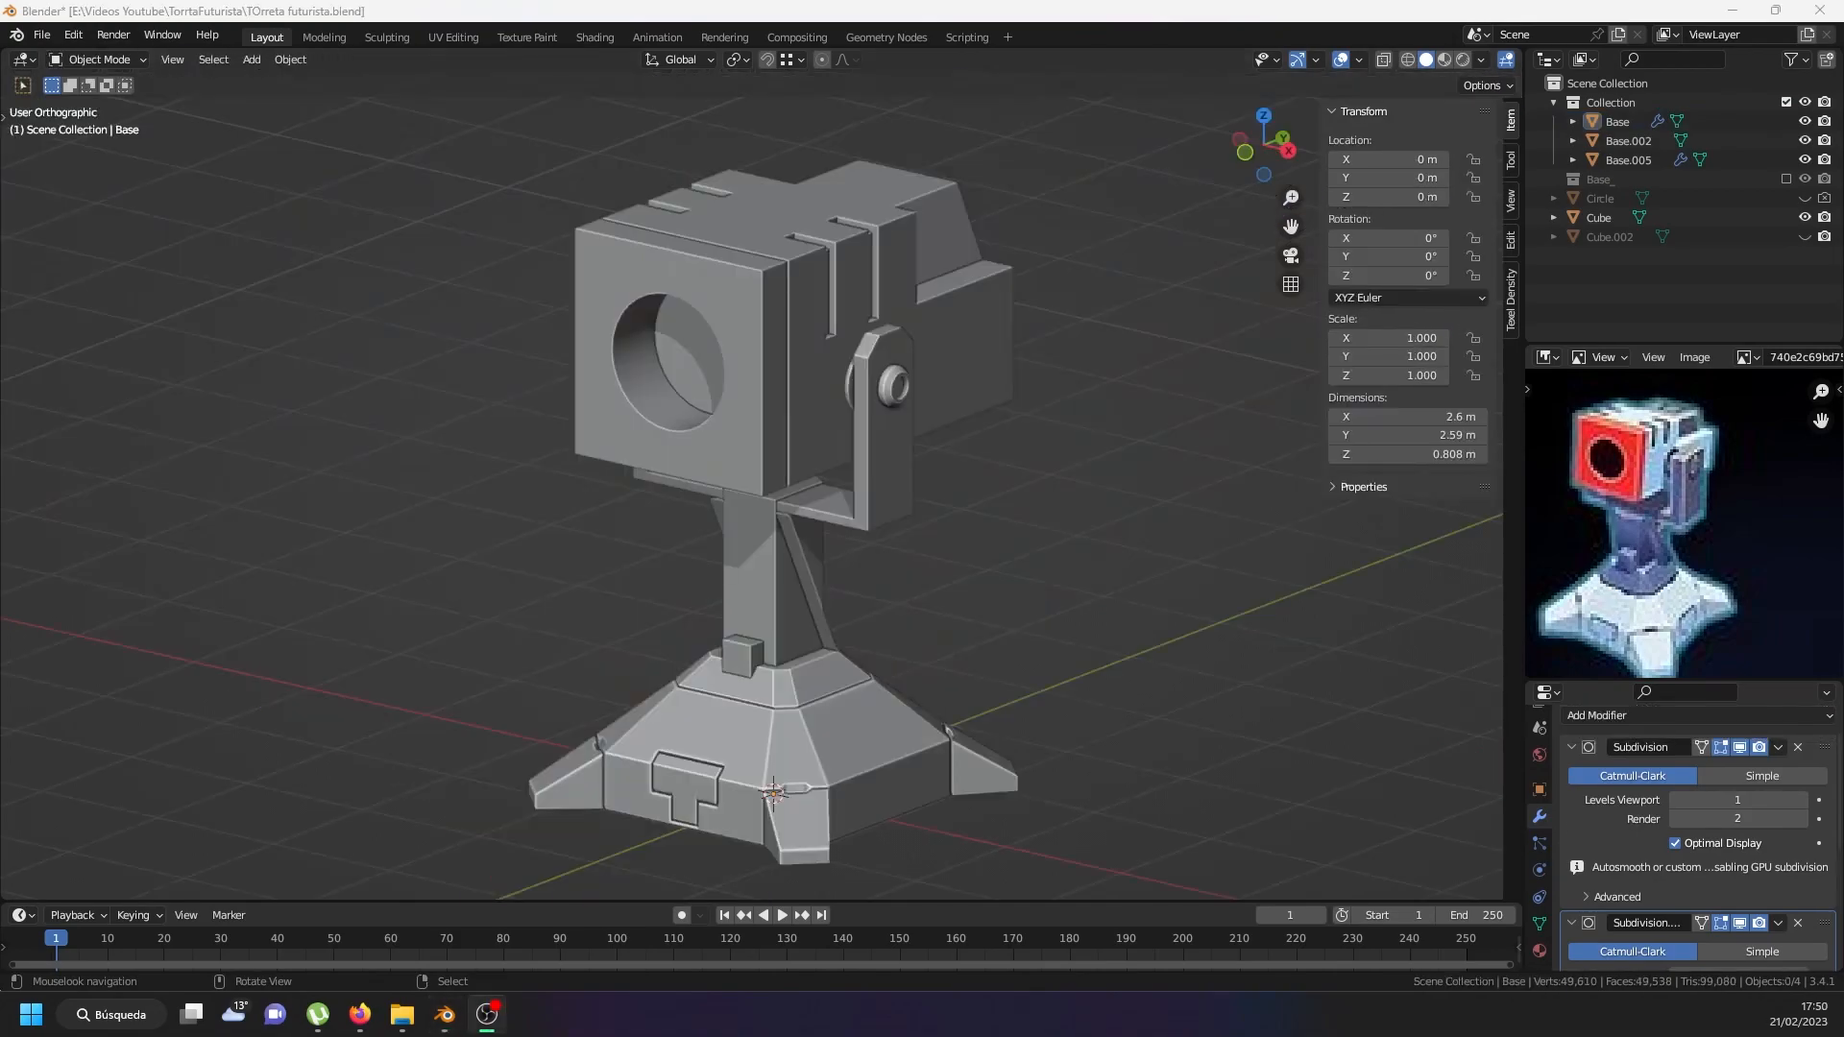
{"action": "middle_click_drag", "start_coordinate": [648, 526], "coordinate": [851, 717]}
{"action": "scroll", "coordinate": [813, 689], "scroll_direction": "up", "scroll_amount": 8}
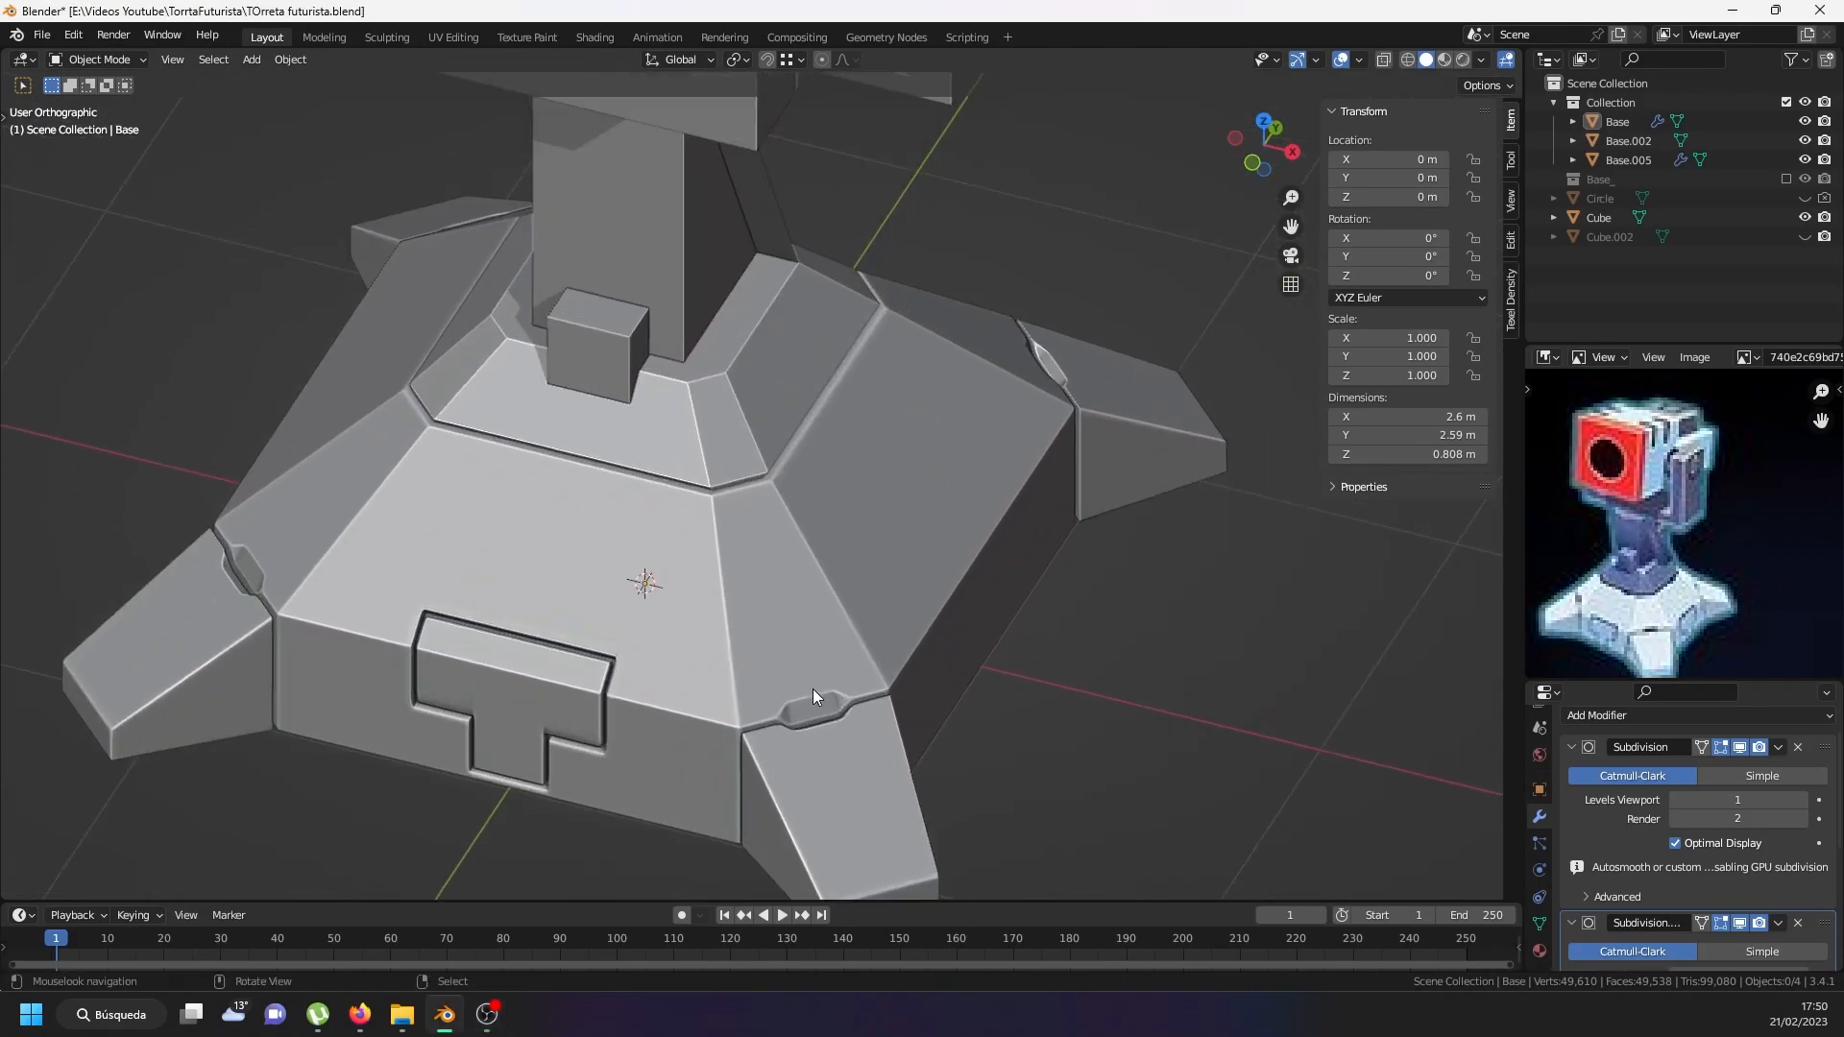
{"action": "left_click", "coordinate": [1739, 747]}
{"action": "left_click", "coordinate": [1739, 922]}
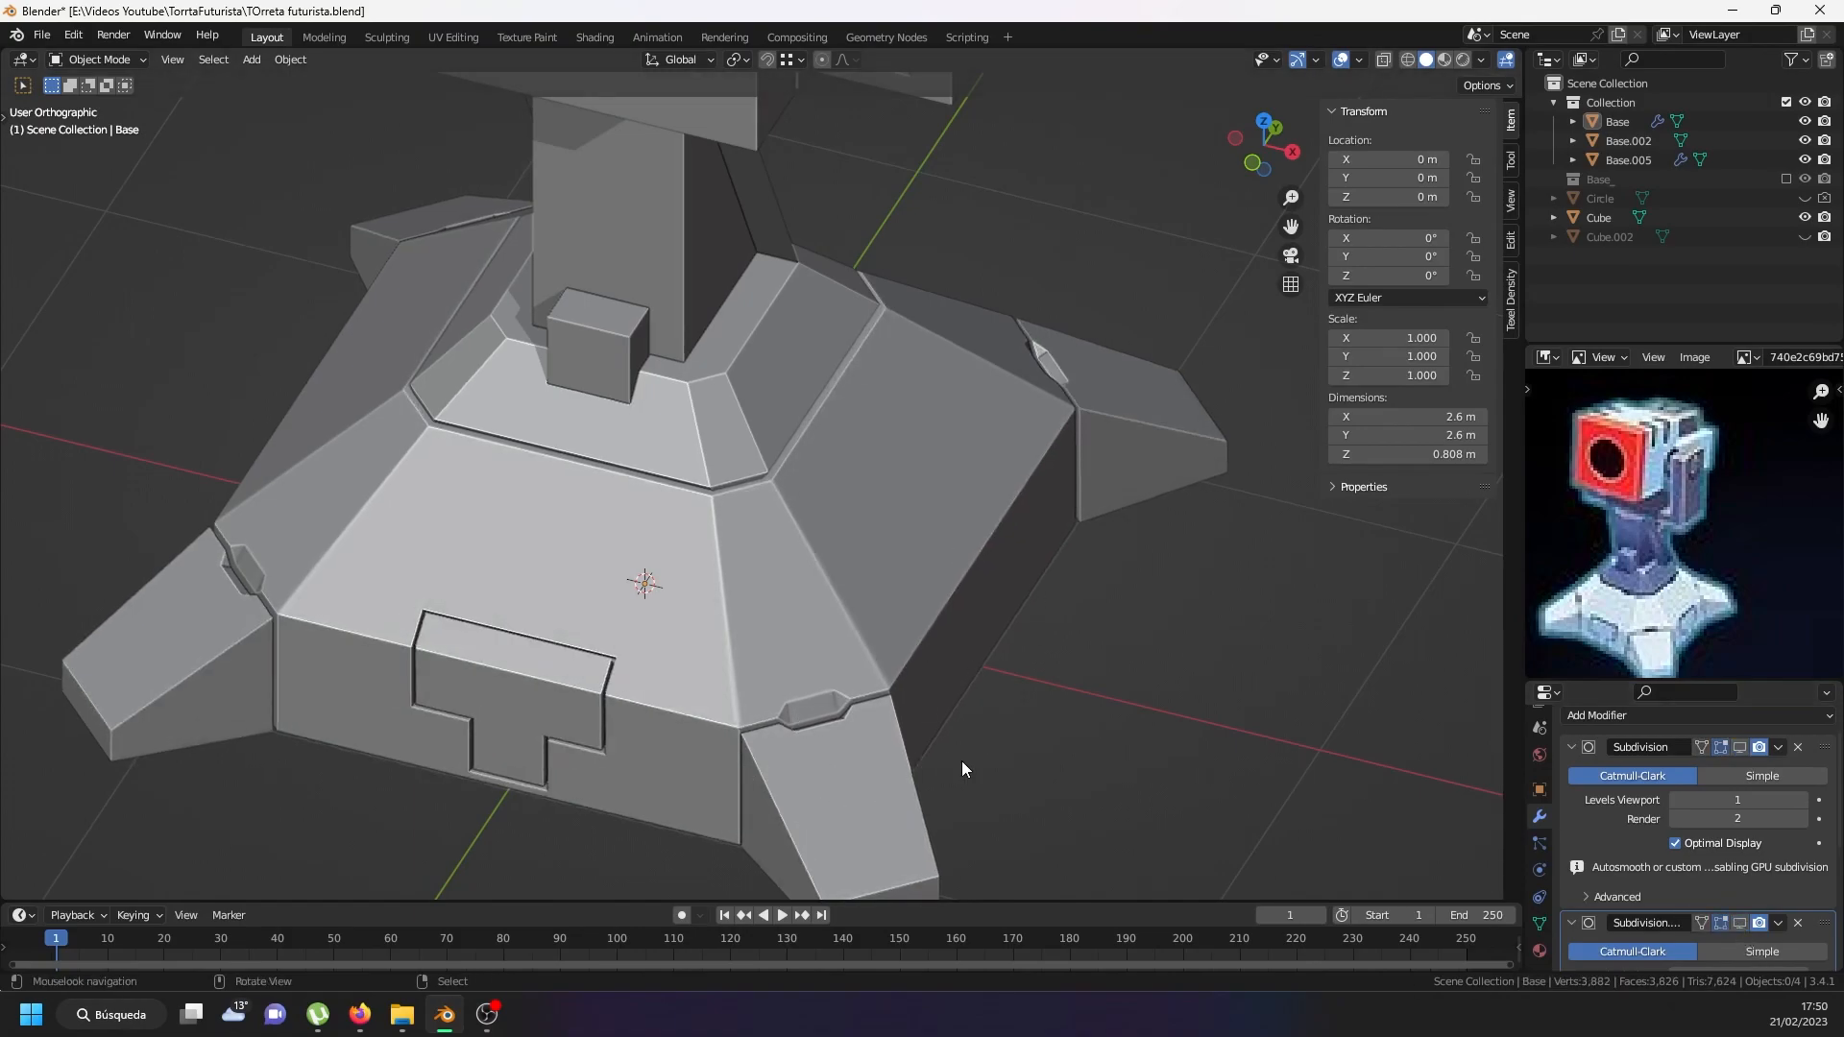
Open the base mesh in Edit Mode and examine the edge flow around the corner notch and front T-panel.
{"action": "left_click", "coordinate": [834, 693]}
{"action": "key", "text": "Tab"}
{"action": "scroll", "coordinate": [812, 706], "scroll_direction": "up", "scroll_amount": 6}
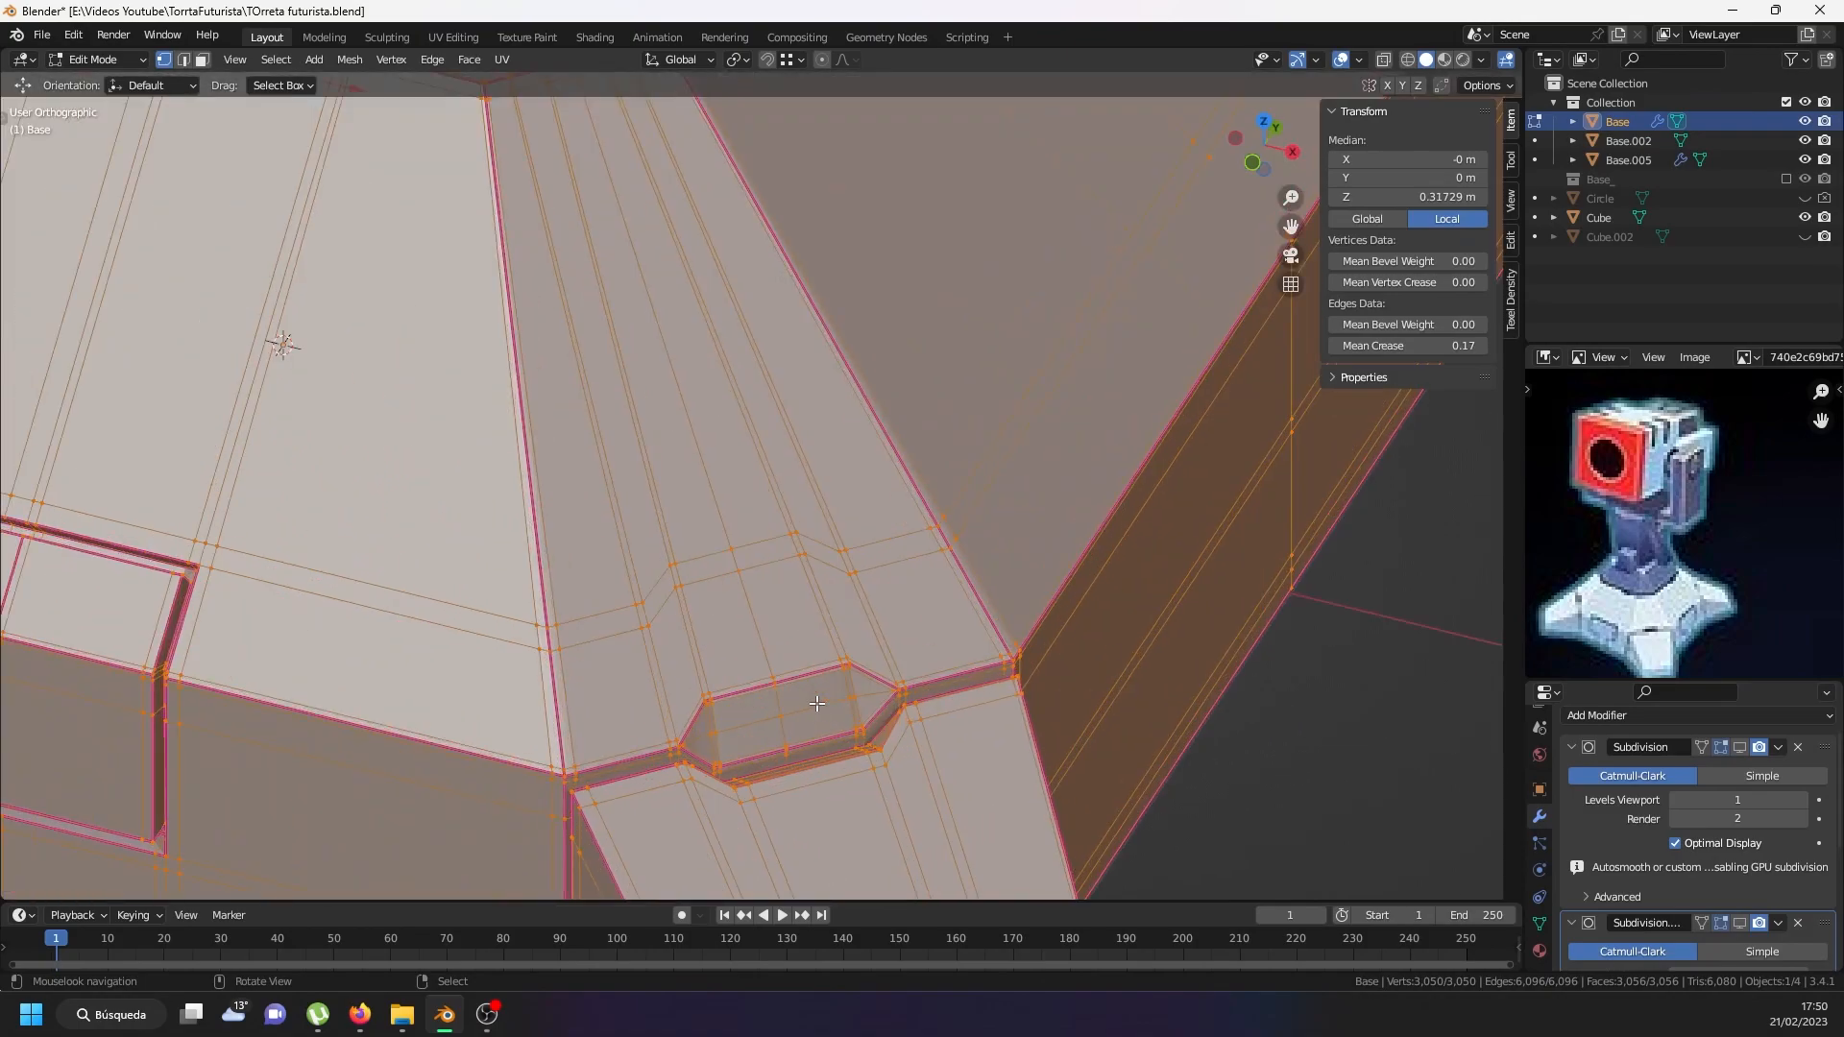
{"action": "left_click", "coordinate": [734, 735]}
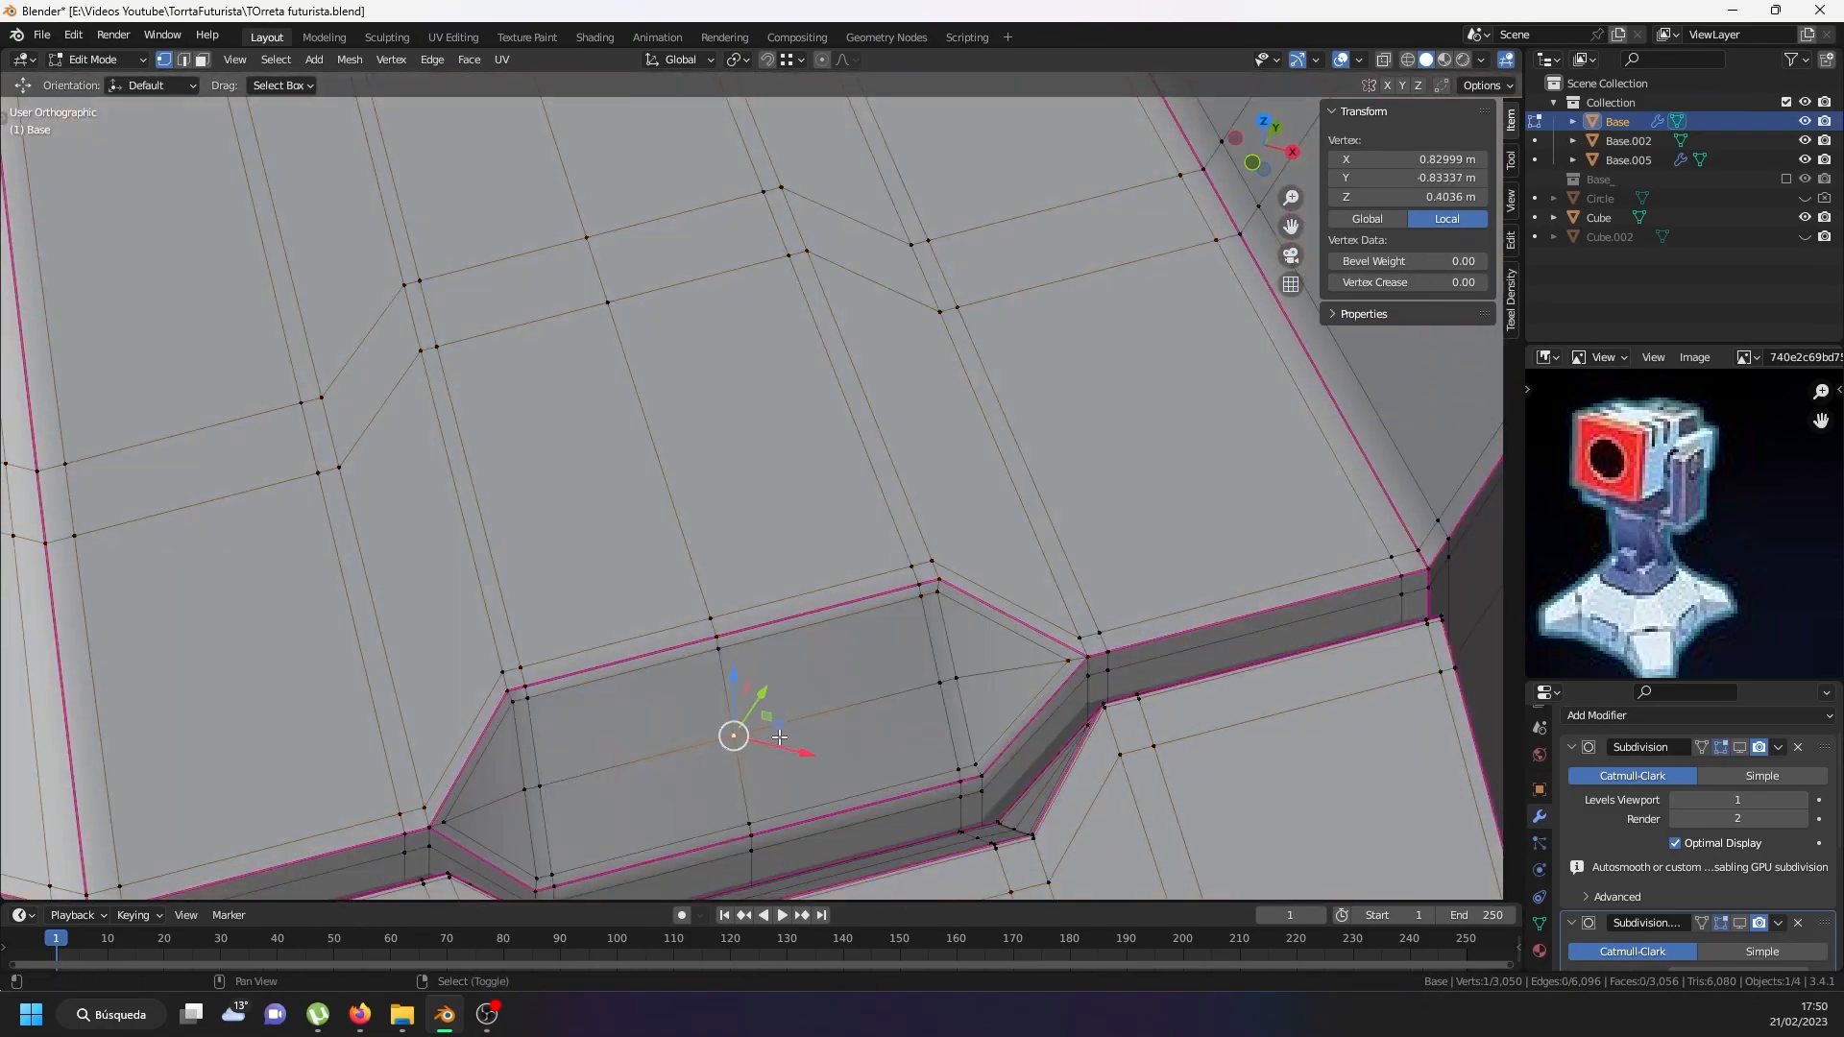
{"action": "middle_click_drag", "start_coordinate": [735, 734], "coordinate": [490, 646]}
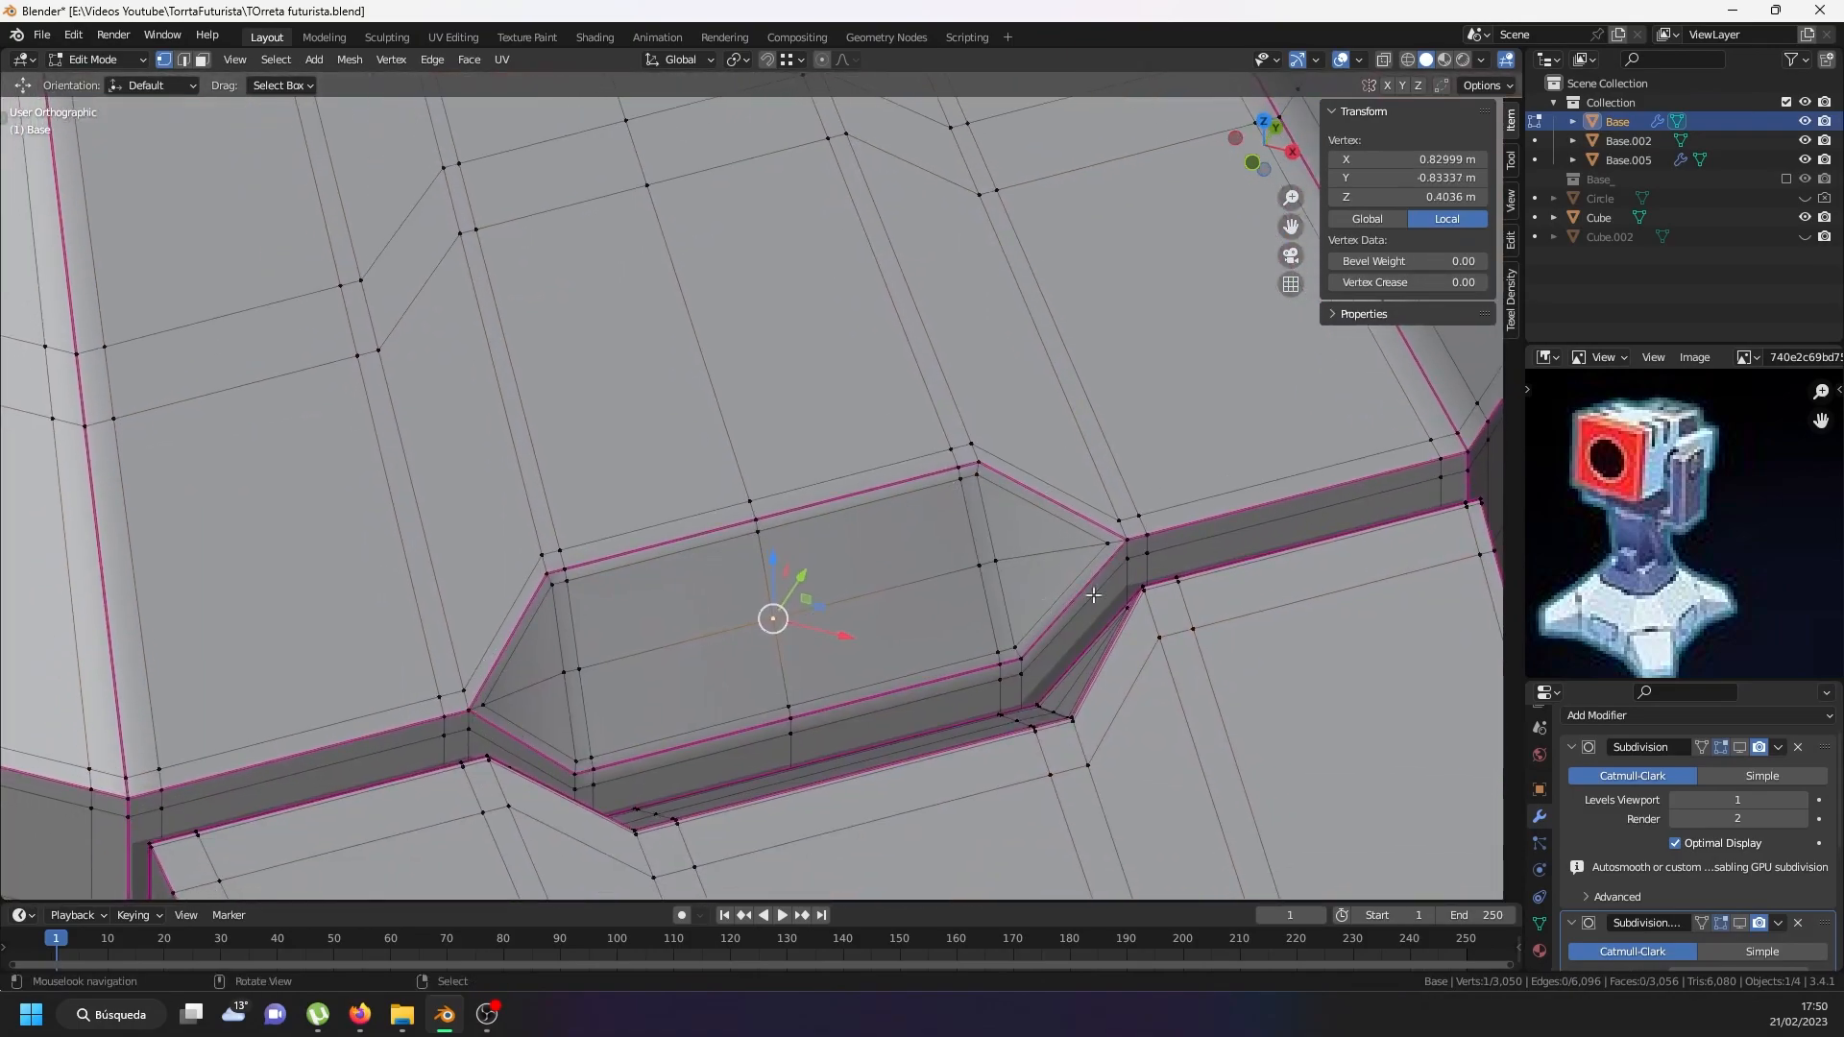
{"action": "scroll", "coordinate": [947, 606], "scroll_direction": "down", "scroll_amount": 5}
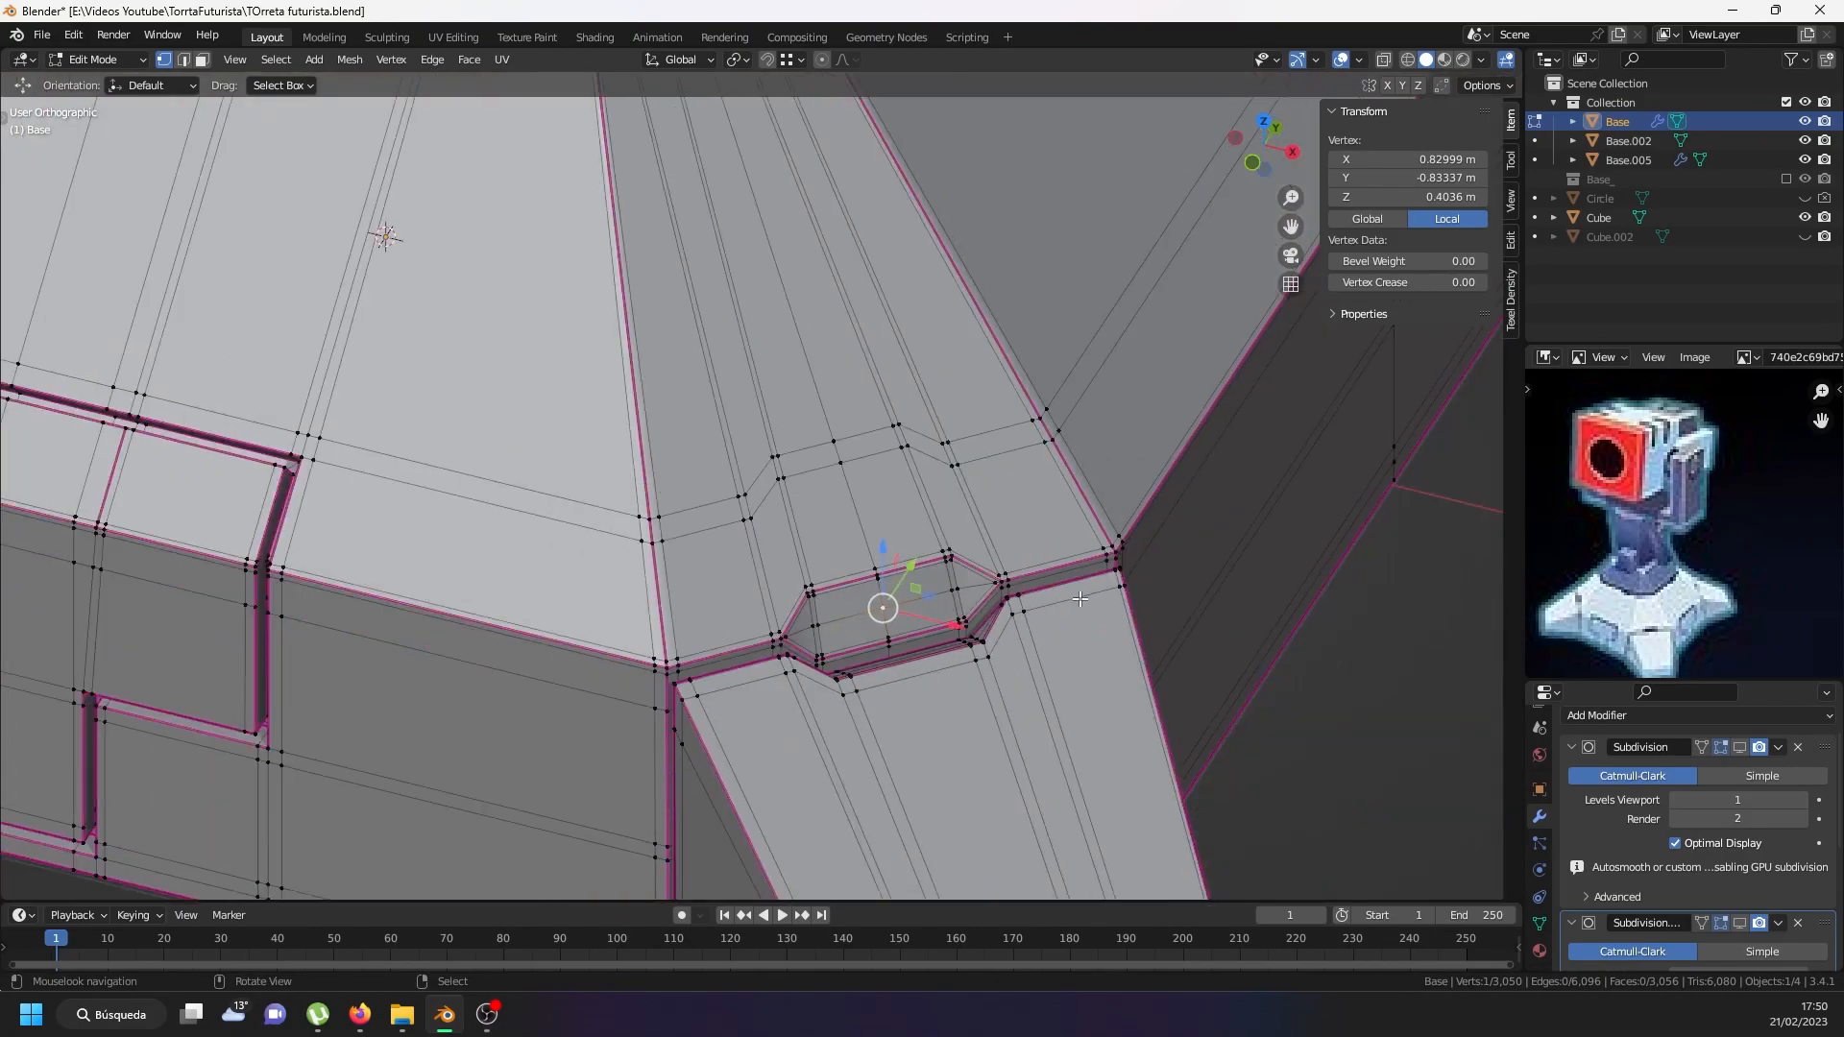
{"action": "middle_click_drag", "start_coordinate": [831, 702], "coordinate": [723, 671]}
{"action": "scroll", "coordinate": [829, 538], "scroll_direction": "down", "scroll_amount": 2}
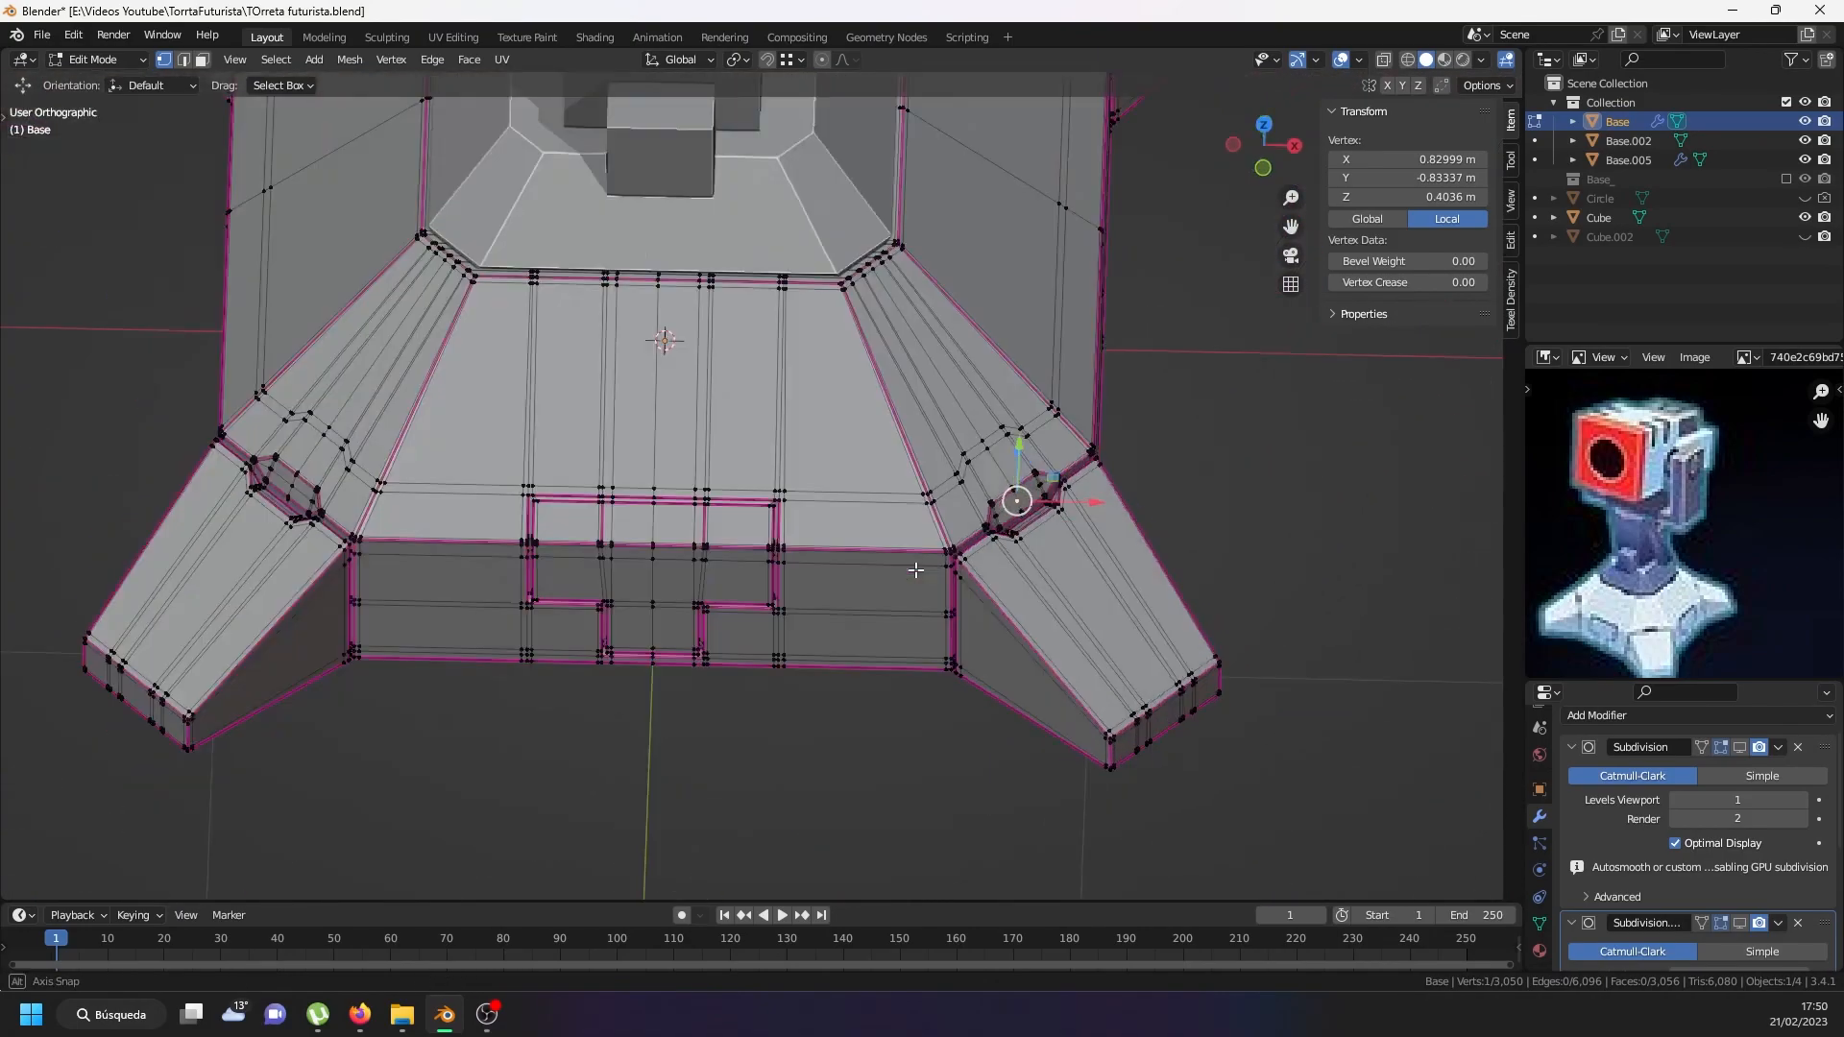
{"action": "scroll", "coordinate": [556, 703], "scroll_direction": "down", "scroll_amount": 3}
{"action": "middle_click_drag", "start_coordinate": [556, 702], "coordinate": [689, 476]}
Leave the base mesh, select the column object Base.002 and add two Subdivision Surface modifiers to it.
{"action": "key", "text": "Tab"}
{"action": "right_click", "coordinate": [722, 492]}
{"action": "scroll", "coordinate": [730, 493], "scroll_direction": "up", "scroll_amount": 5}
{"action": "middle_click_drag", "start_coordinate": [893, 494], "coordinate": [920, 641], "text": "shift"}
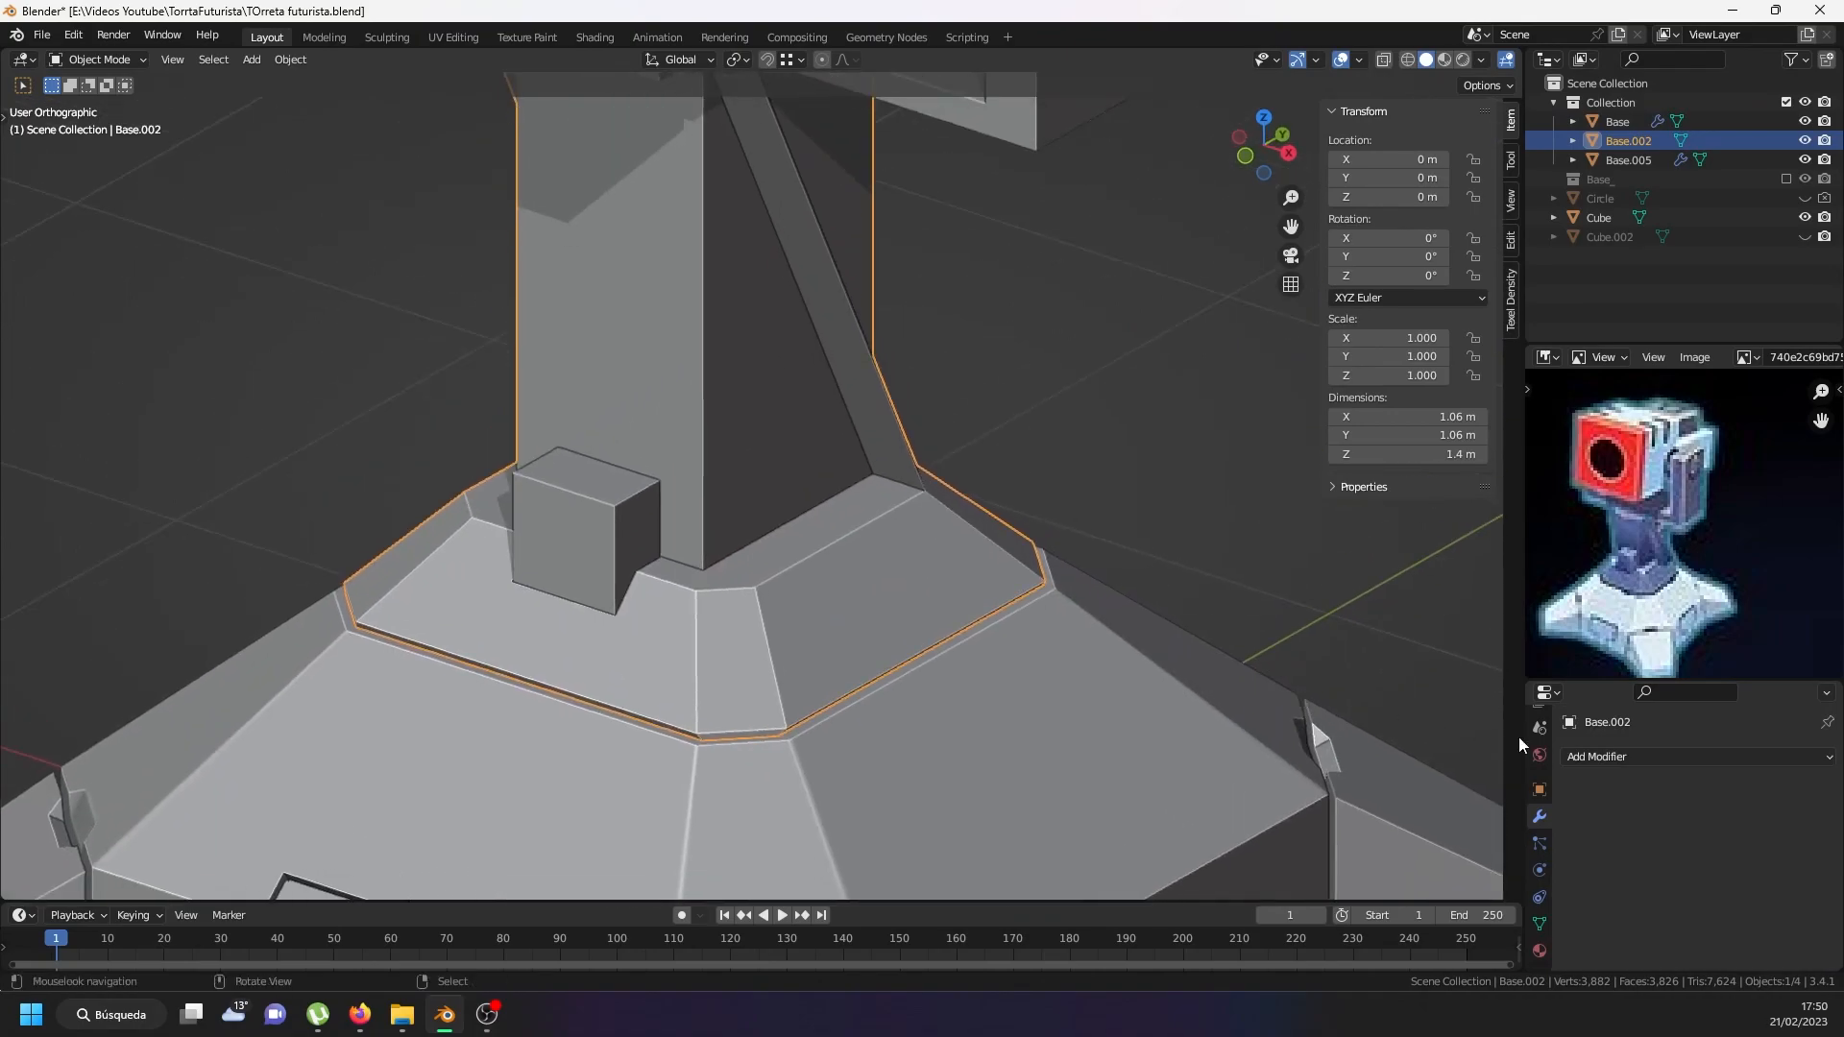
{"action": "left_click", "coordinate": [1602, 758]}
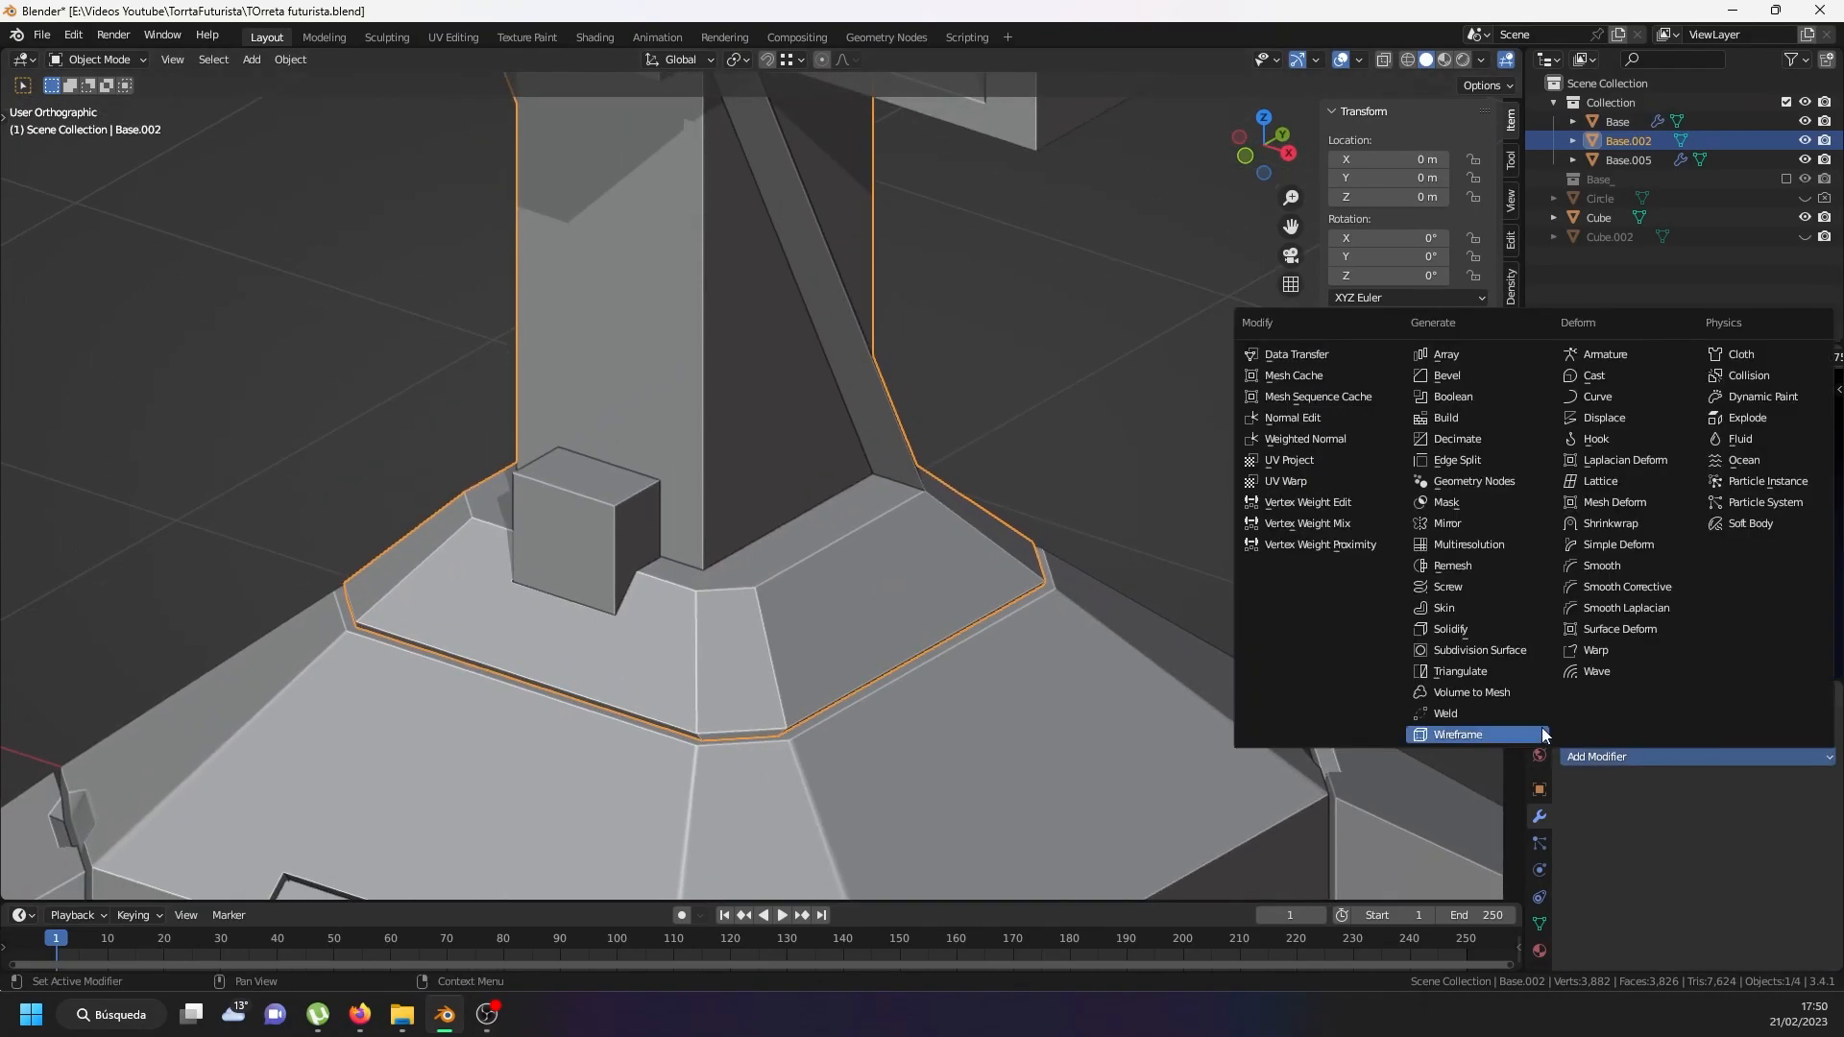
{"action": "left_click", "coordinate": [1521, 649]}
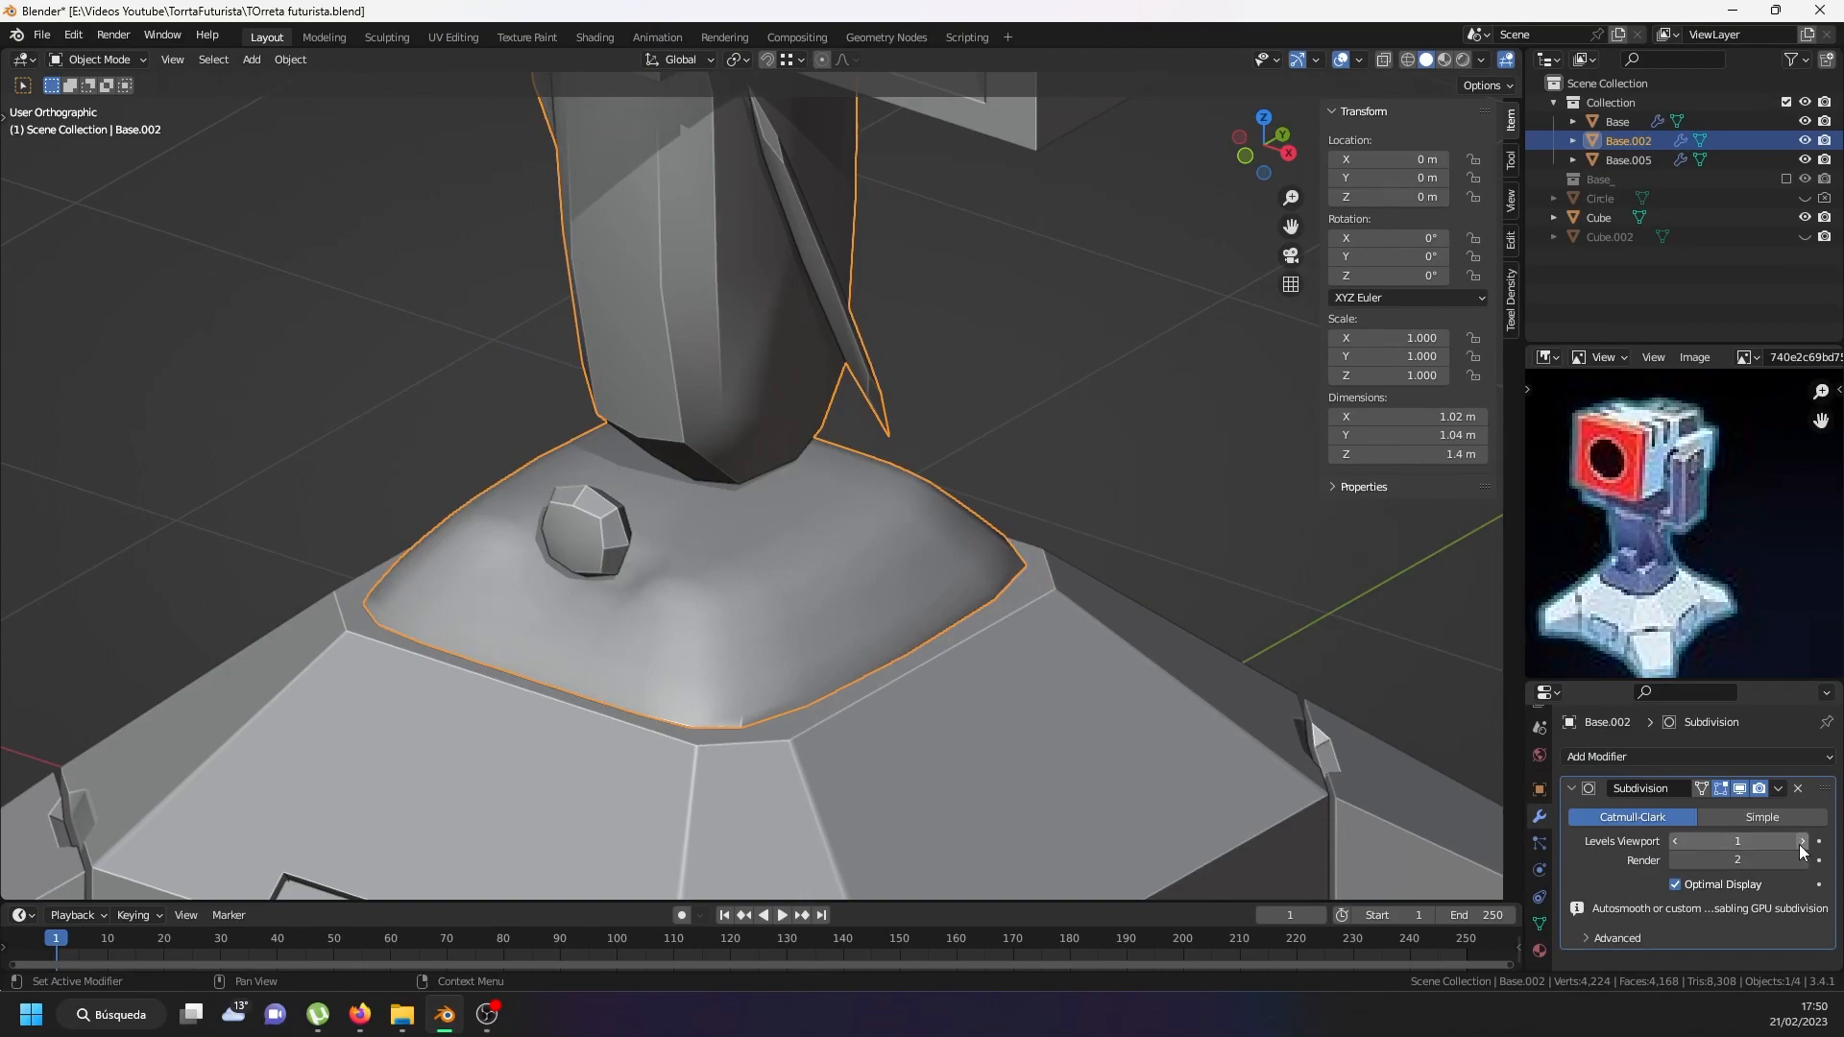
{"action": "left_click", "coordinate": [1770, 762]}
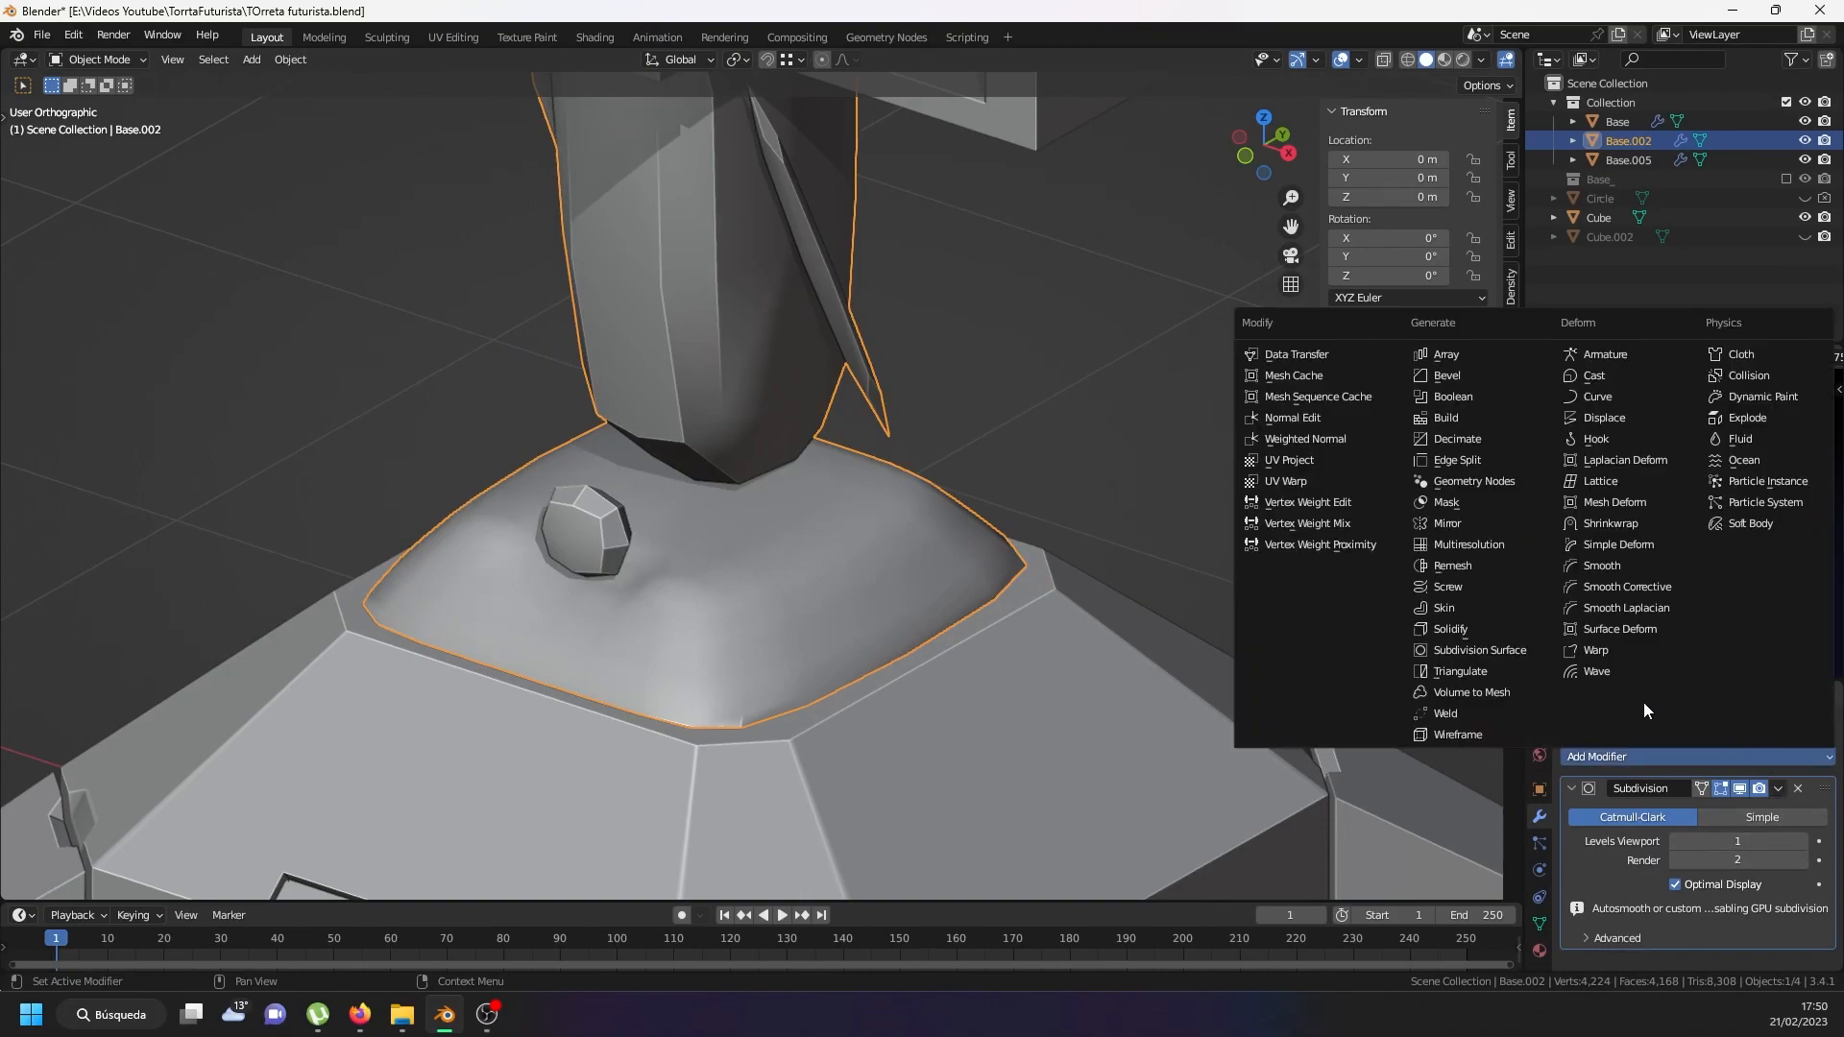
{"action": "left_click", "coordinate": [1525, 651]}
Turn off Use Creases in the advanced settings of the column's second Subdivision modifier.
{"action": "scroll", "coordinate": [1680, 851], "scroll_direction": "down", "scroll_amount": 4}
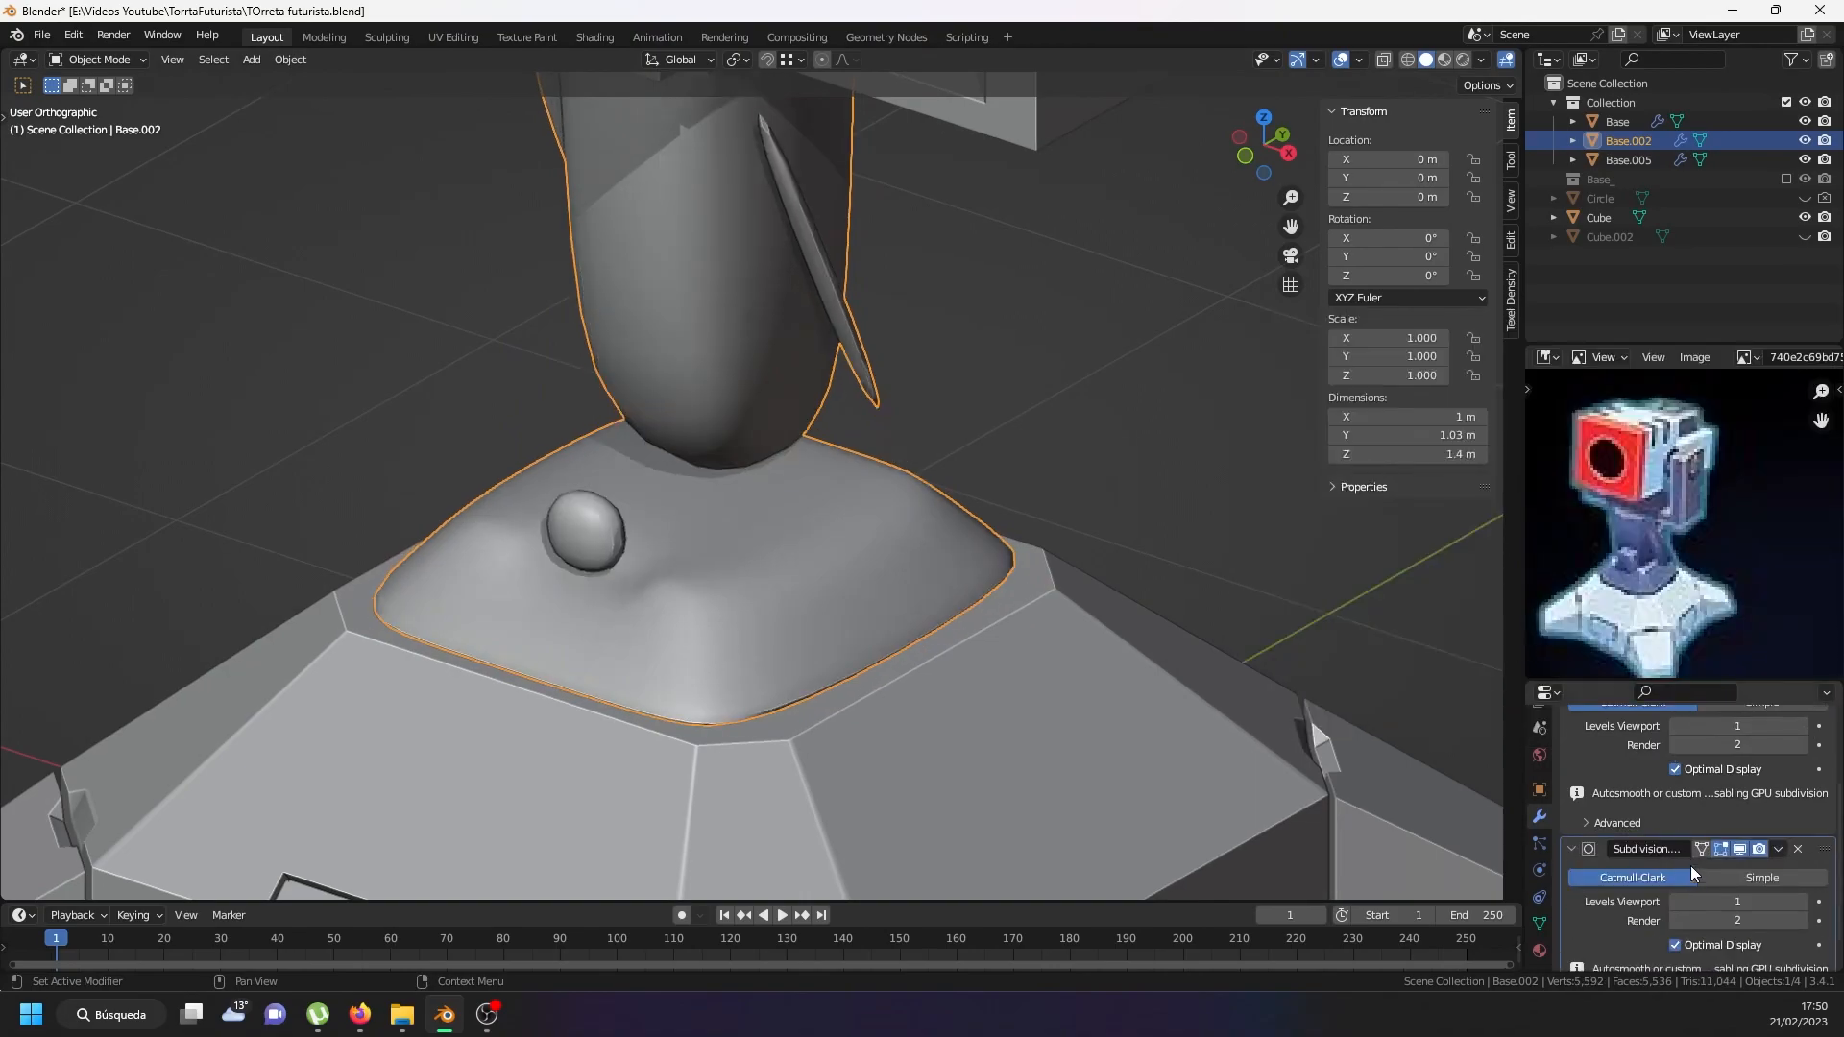
{"action": "left_click", "coordinate": [1604, 958]}
{"action": "scroll", "coordinate": [1632, 946], "scroll_direction": "down", "scroll_amount": 4}
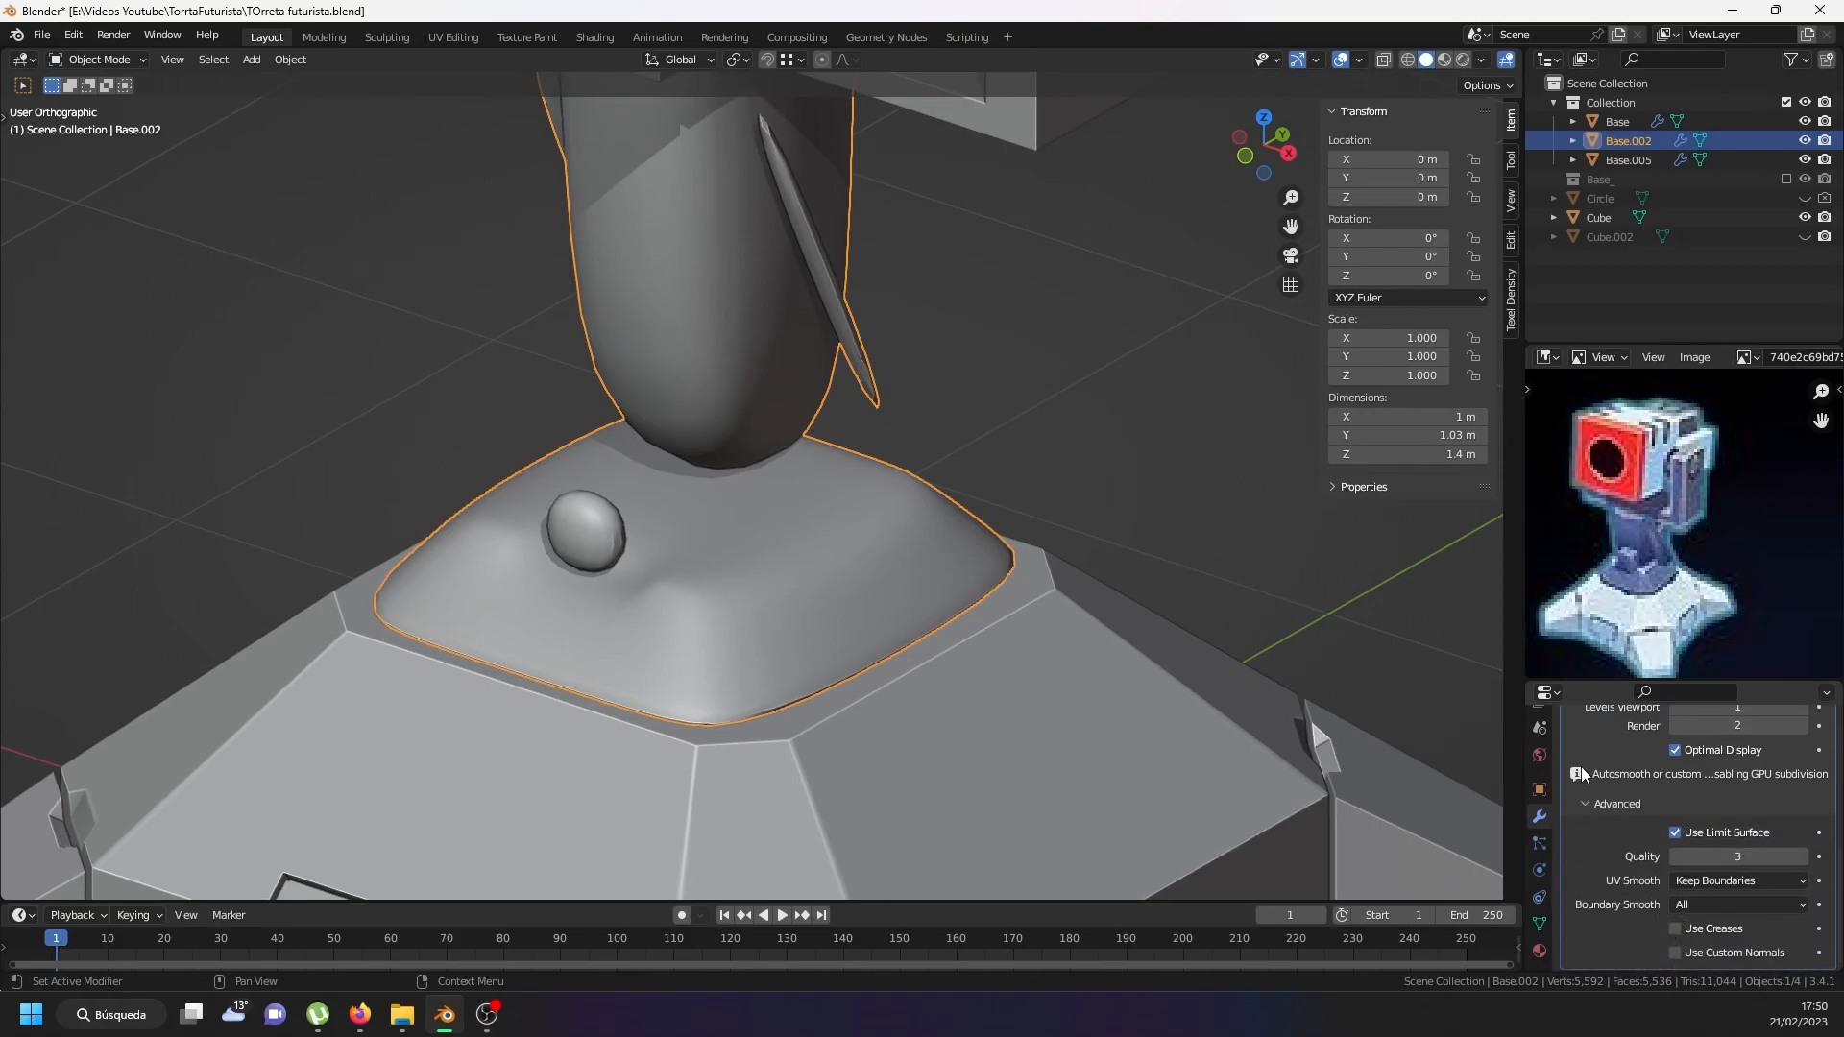
{"action": "left_click", "coordinate": [1588, 799]}
In edge selection mode, select all of the column's sharp edges at 30° and set their Mean Crease to 1.00.
{"action": "key", "text": "Tab"}
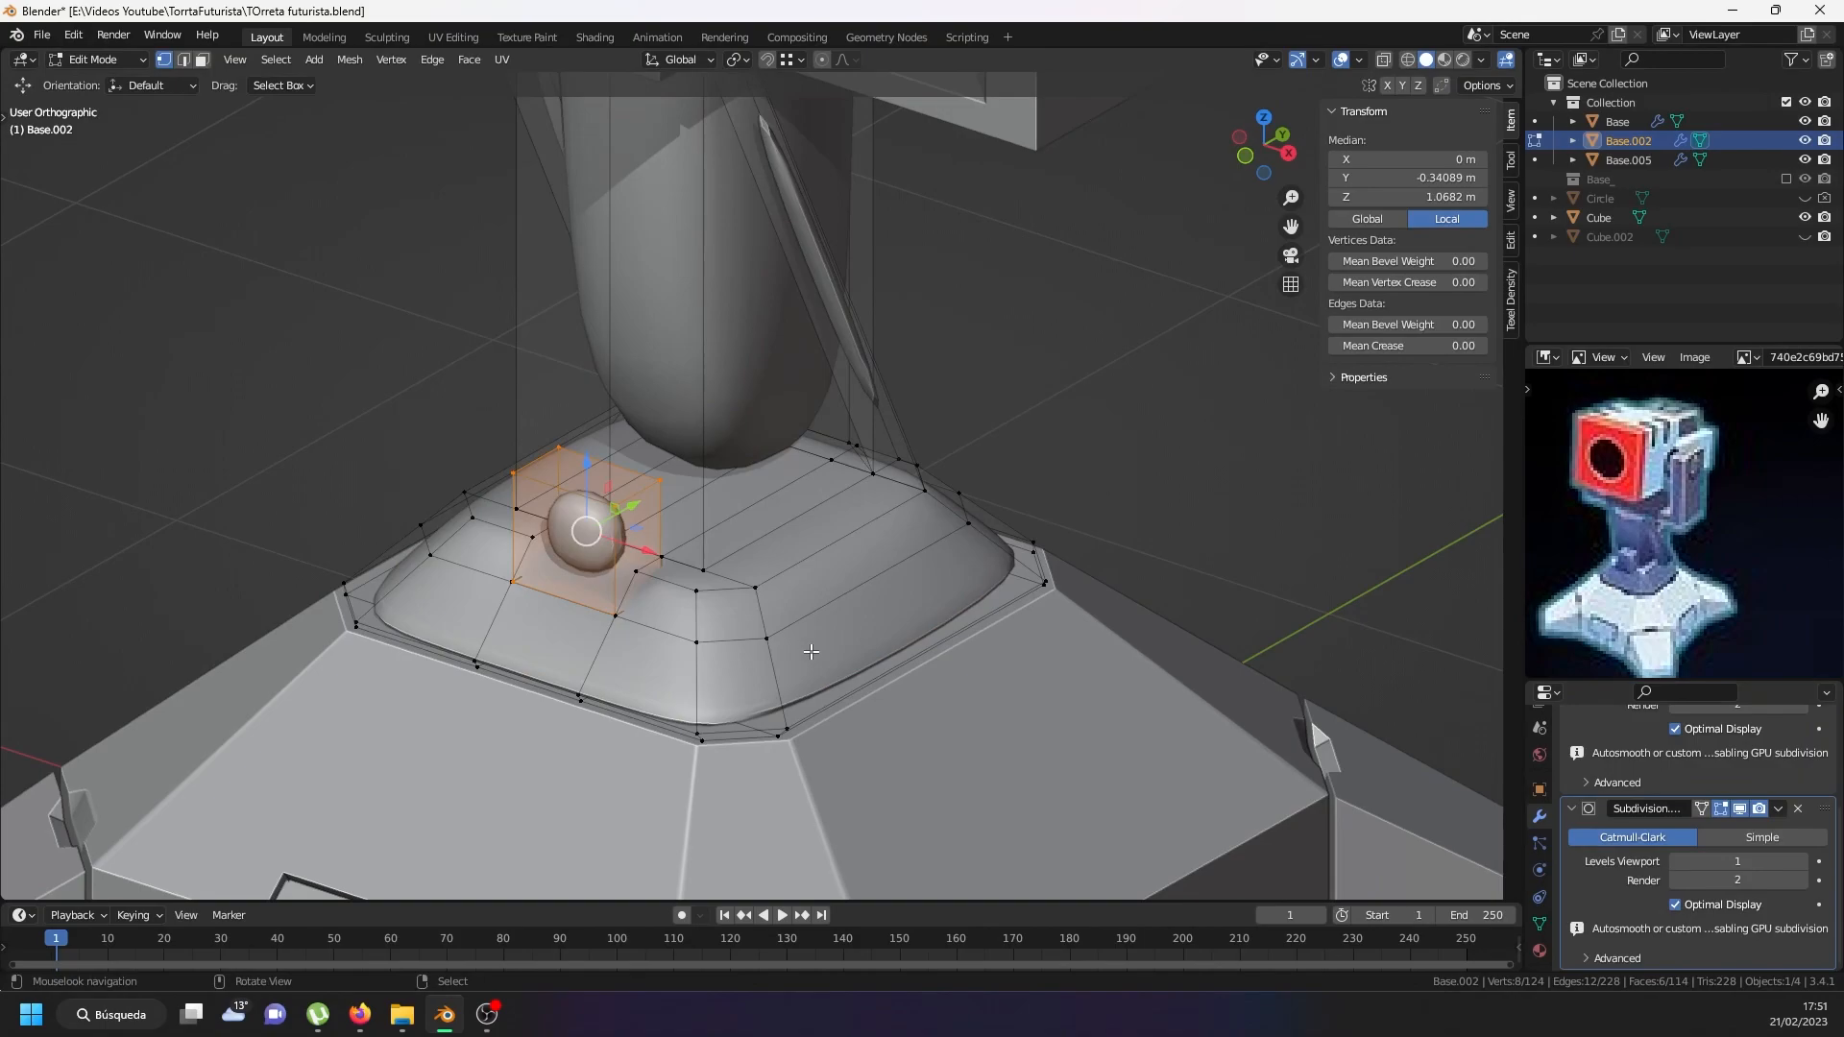
{"action": "scroll", "coordinate": [811, 646], "scroll_direction": "down", "scroll_amount": 3}
{"action": "key", "text": "alt+a"}
{"action": "left_click", "coordinate": [184, 60]}
{"action": "key", "text": "a"}
{"action": "key", "text": "alt+a"}
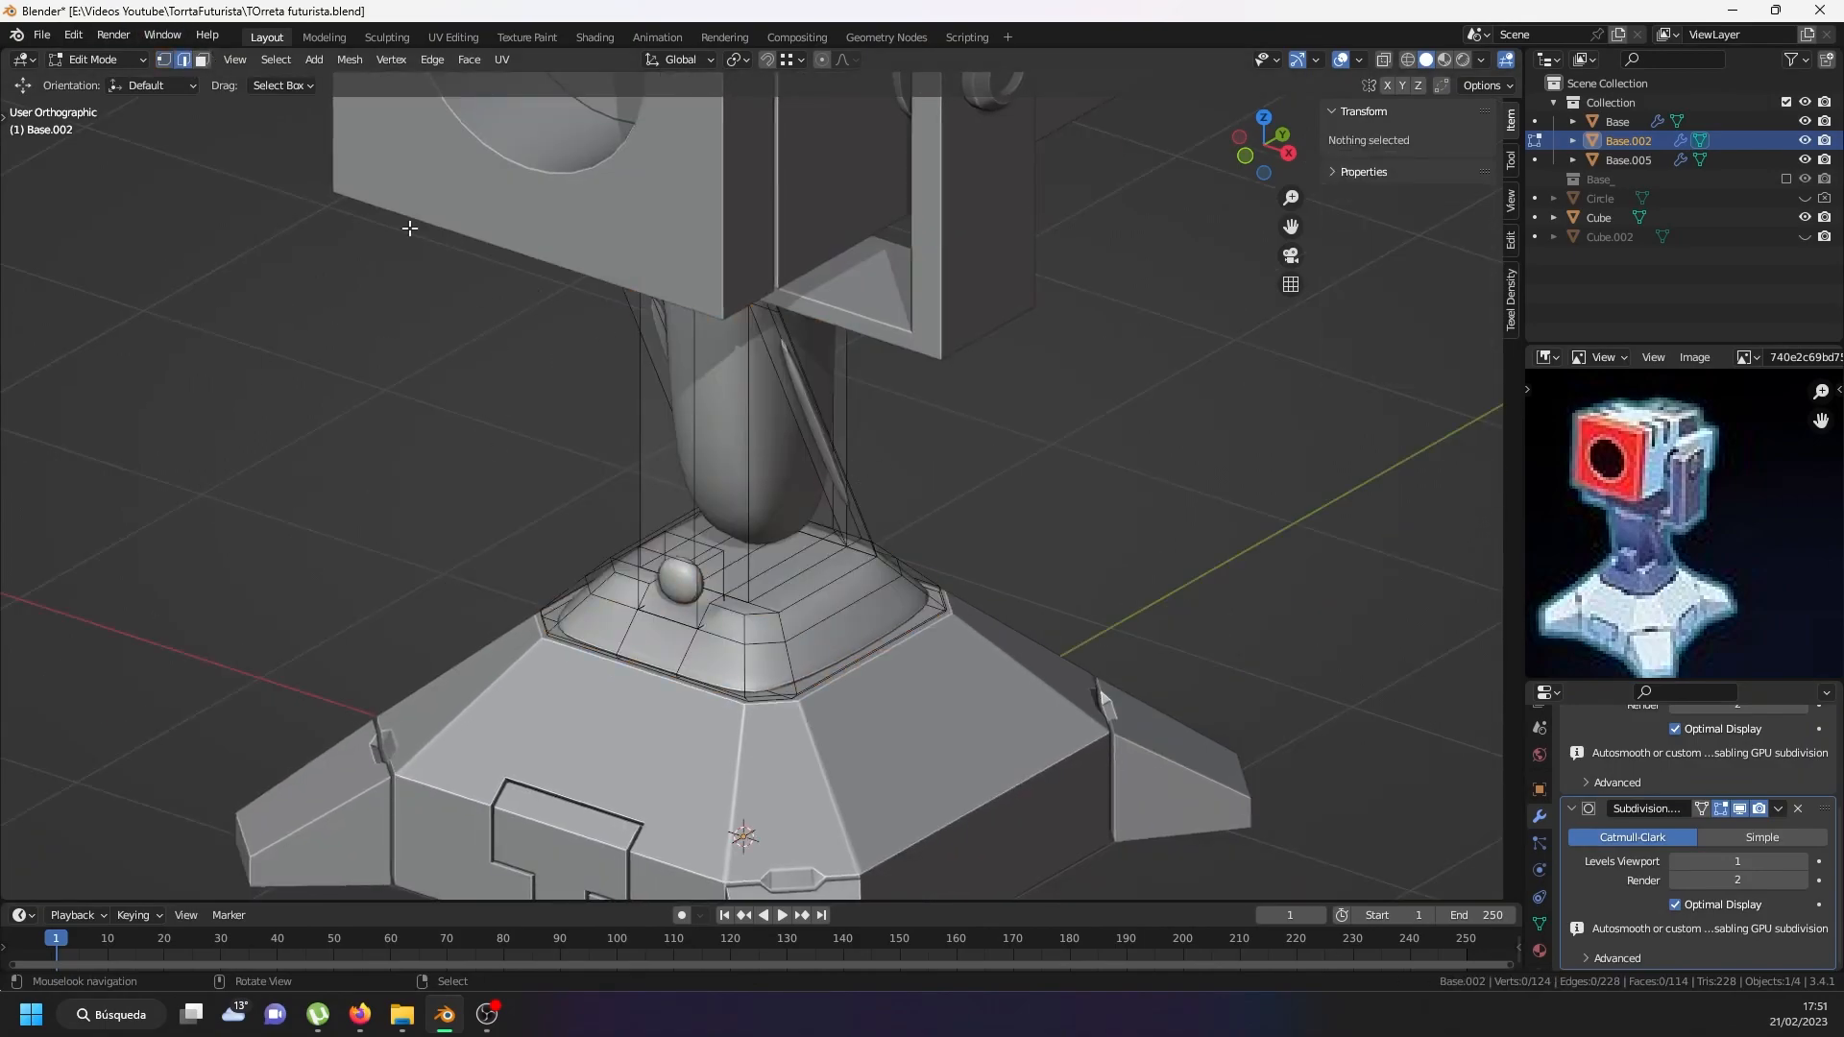
{"action": "left_click", "coordinate": [279, 60]}
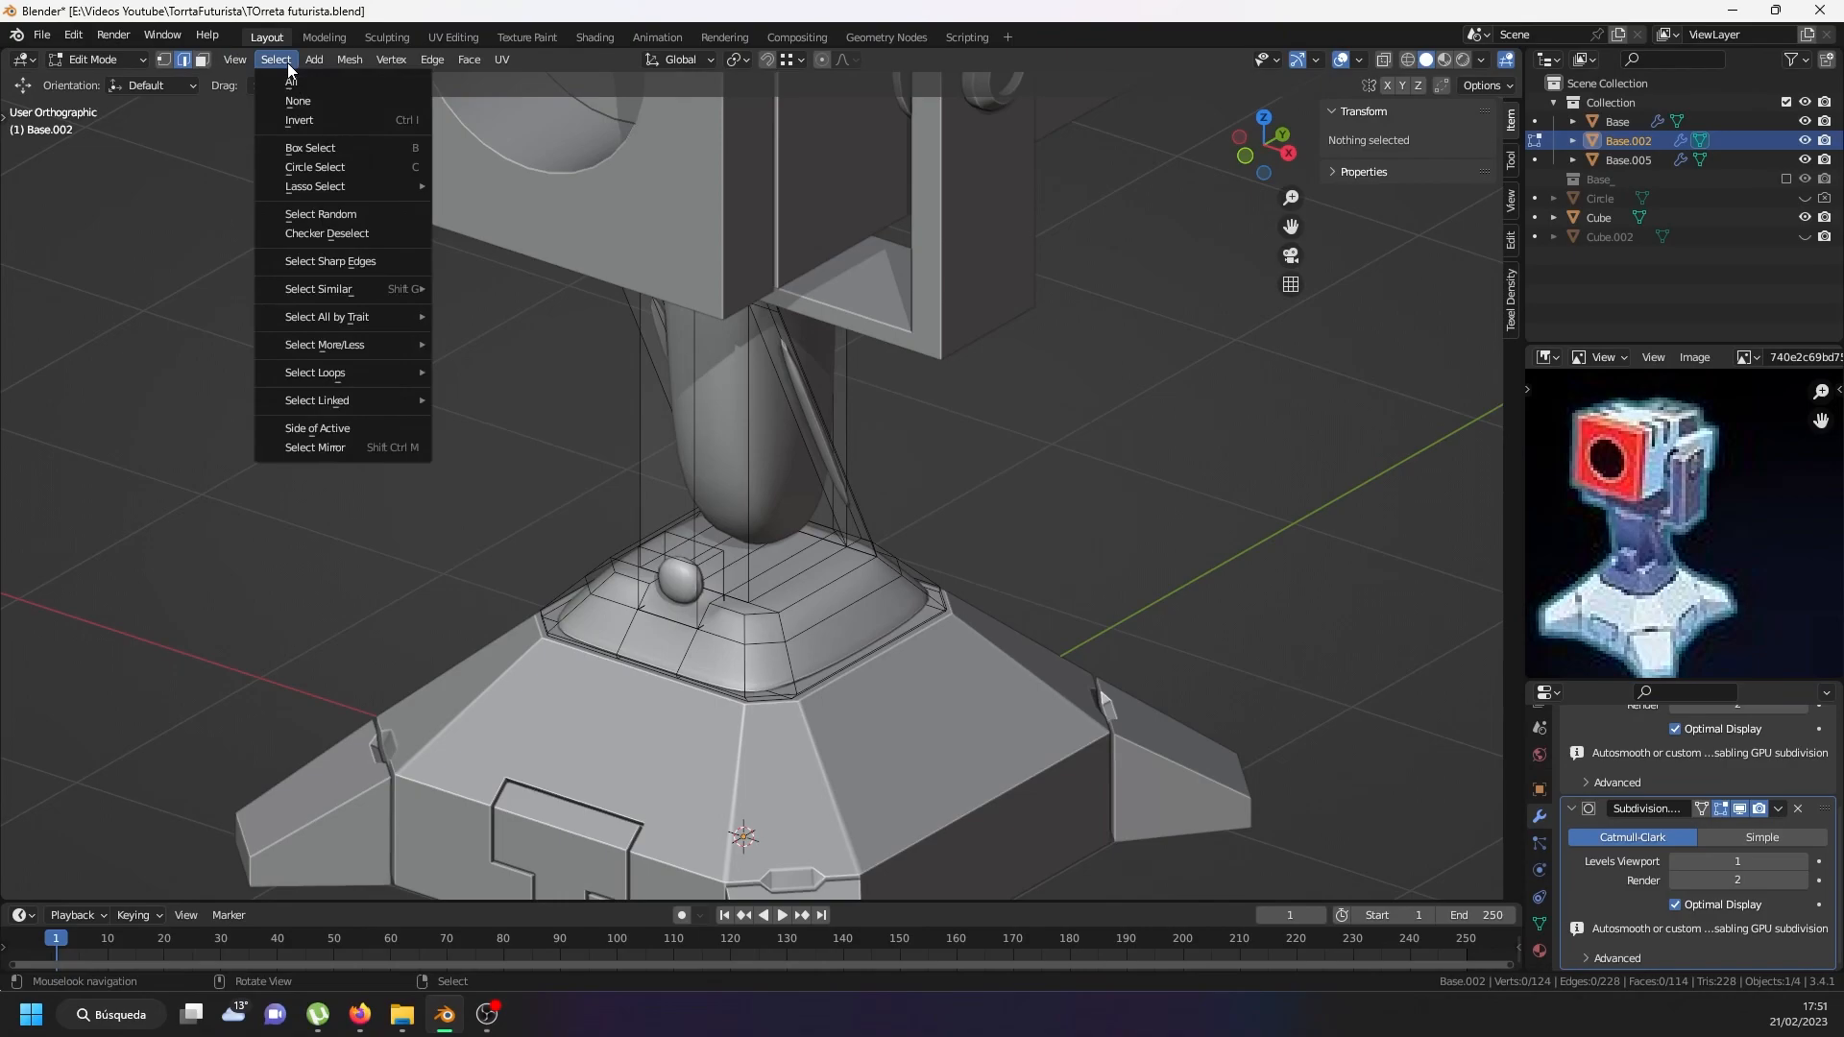
{"action": "left_click", "coordinate": [370, 270]}
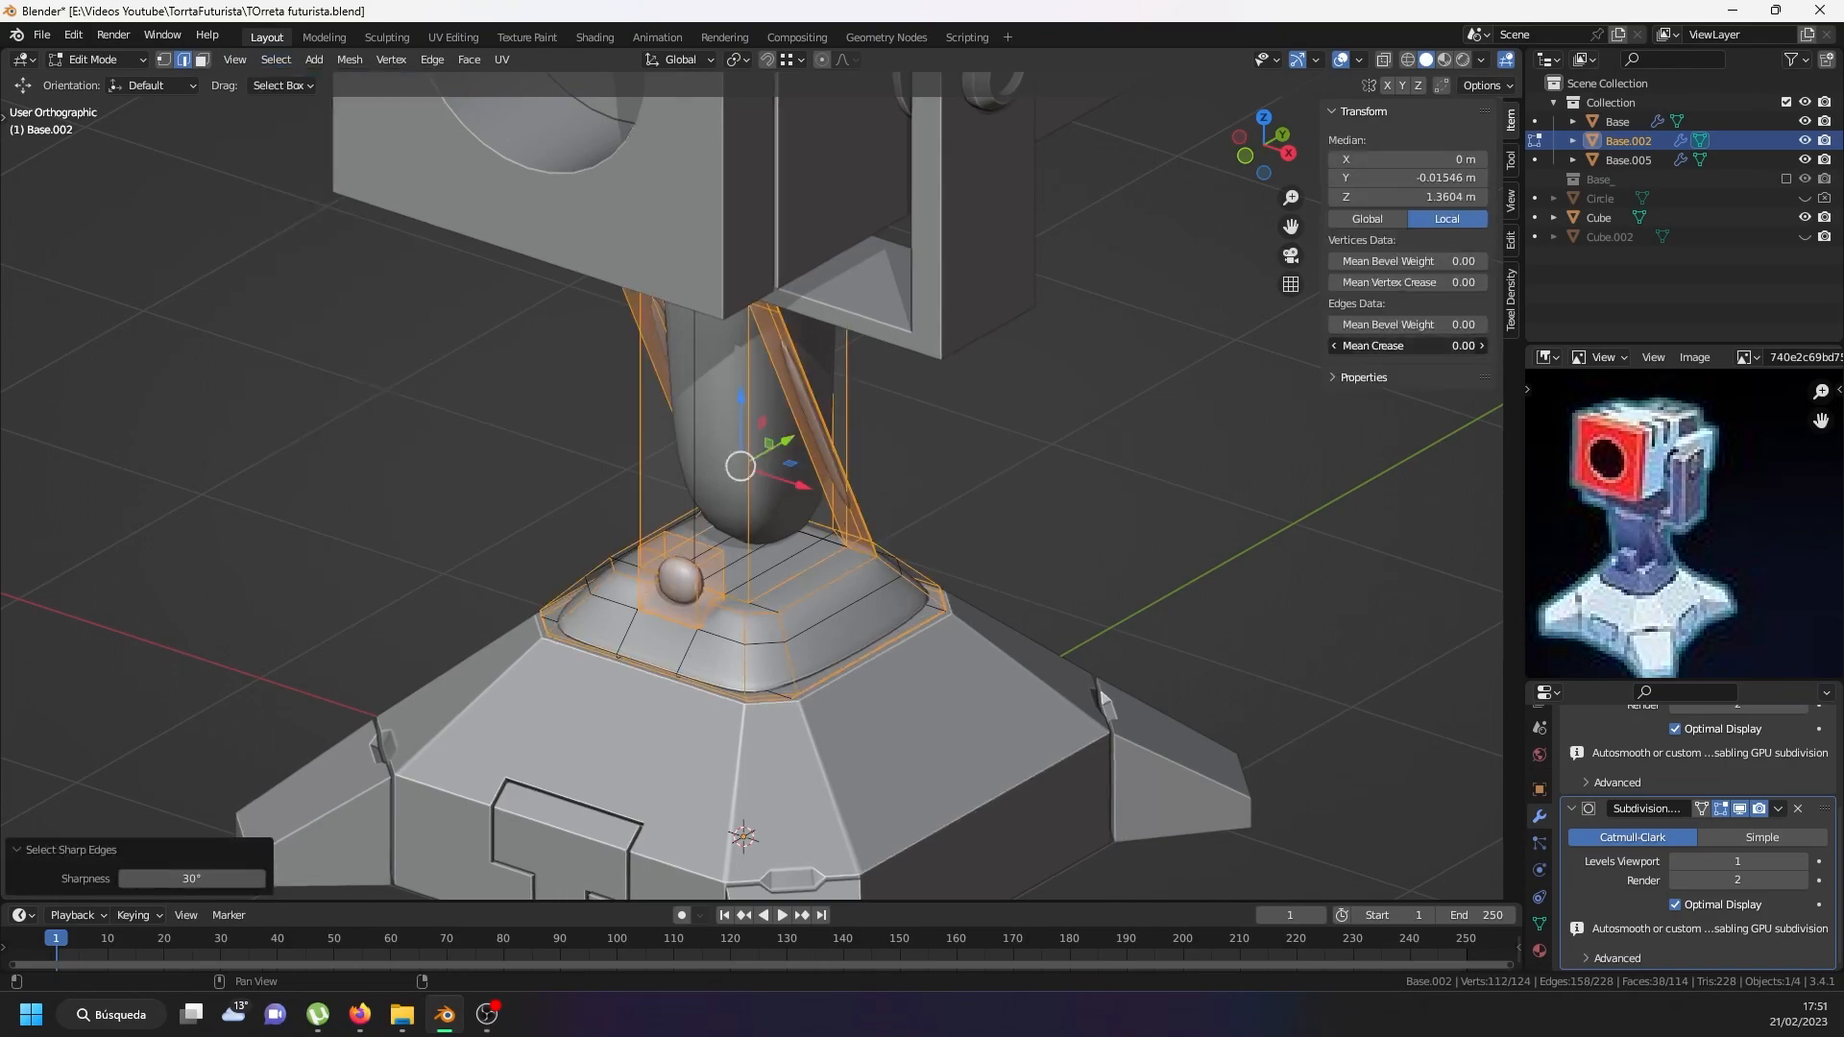
{"action": "left_click_drag", "start_coordinate": [1406, 346], "coordinate": [1486, 346]}
{"action": "middle_click_drag", "start_coordinate": [603, 588], "coordinate": [636, 605]}
{"action": "scroll", "coordinate": [679, 592], "scroll_direction": "up", "scroll_amount": 1}
{"action": "scroll", "coordinate": [680, 590], "scroll_direction": "up", "scroll_amount": 5}
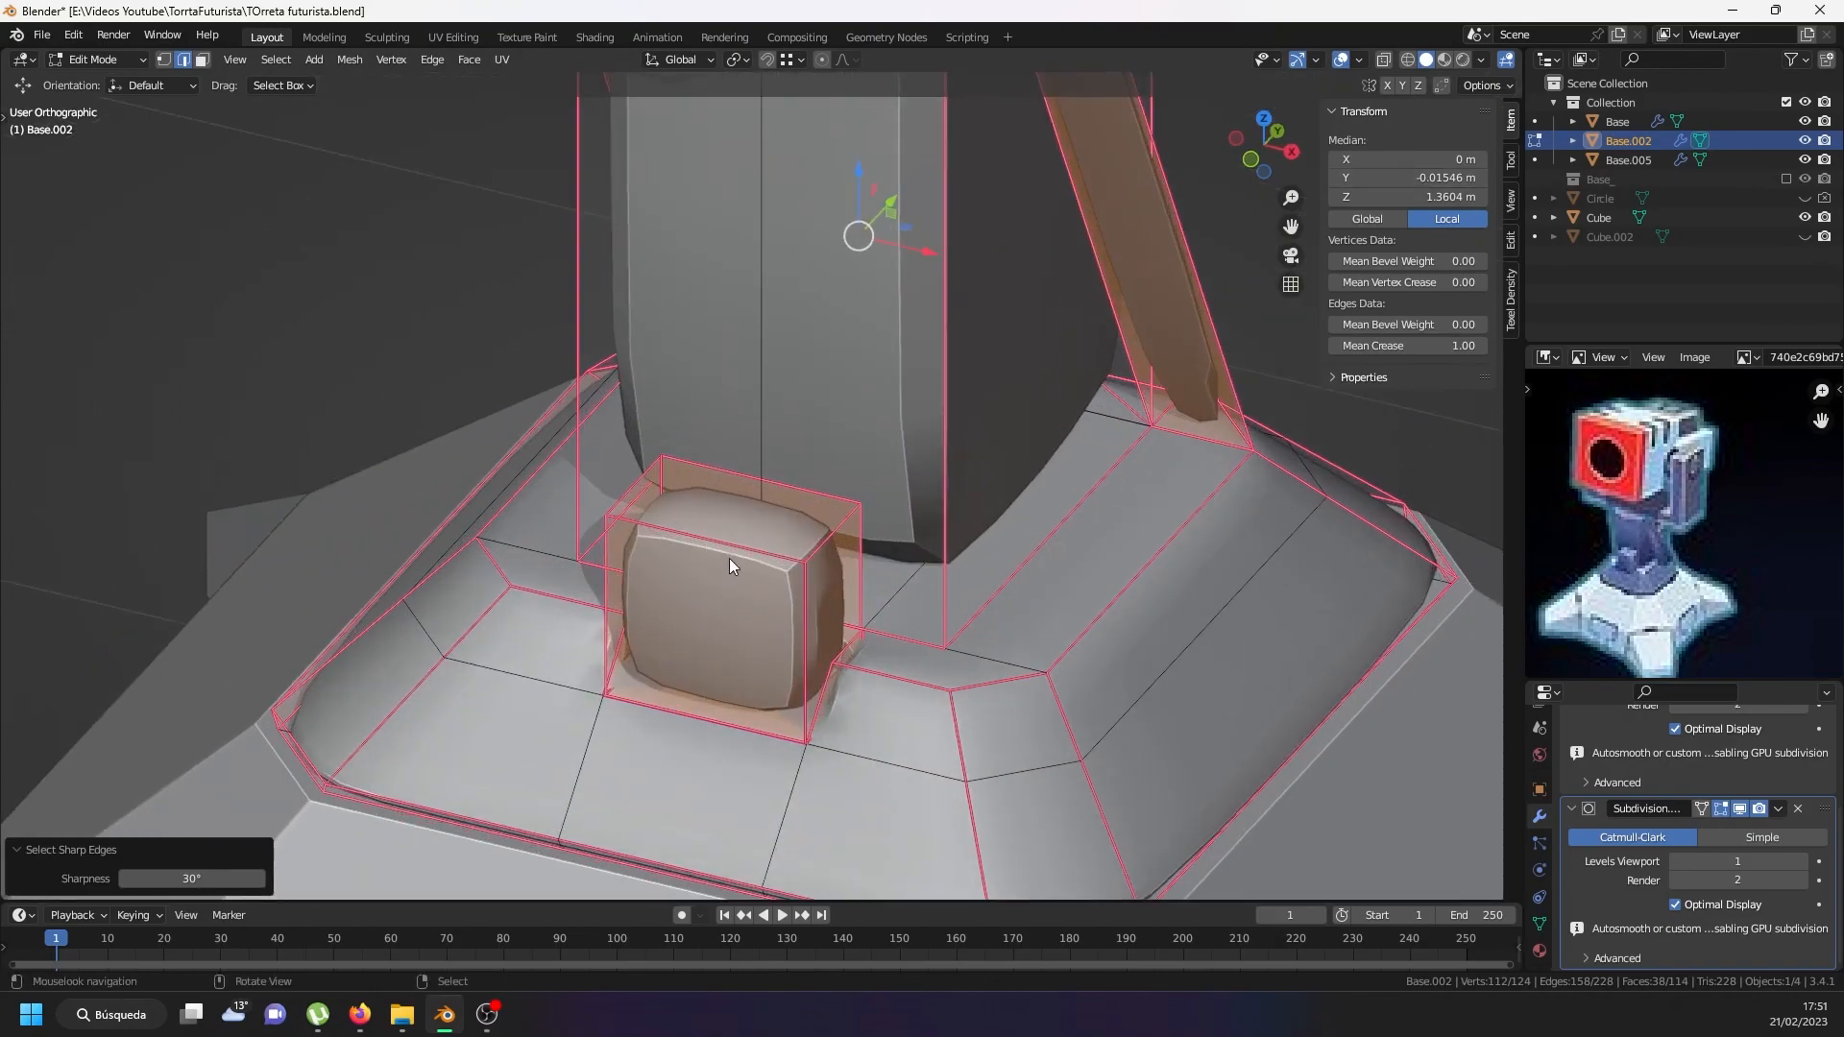
Add centred loop cuts across the small block in front of the column and bevel them 0.104 m wide into support loops.
{"action": "key", "text": "ctrl+r"}
{"action": "left_click", "coordinate": [726, 543]}
{"action": "right_click", "coordinate": [726, 544]}
{"action": "key", "text": "ctrl+r"}
{"action": "left_click", "coordinate": [763, 591]}
{"action": "right_click", "coordinate": [743, 592]}
{"action": "middle_click_drag", "start_coordinate": [720, 593], "coordinate": [861, 613]}
{"action": "key", "text": "ctrl+l"}
{"action": "key", "text": "ctrl+b"}
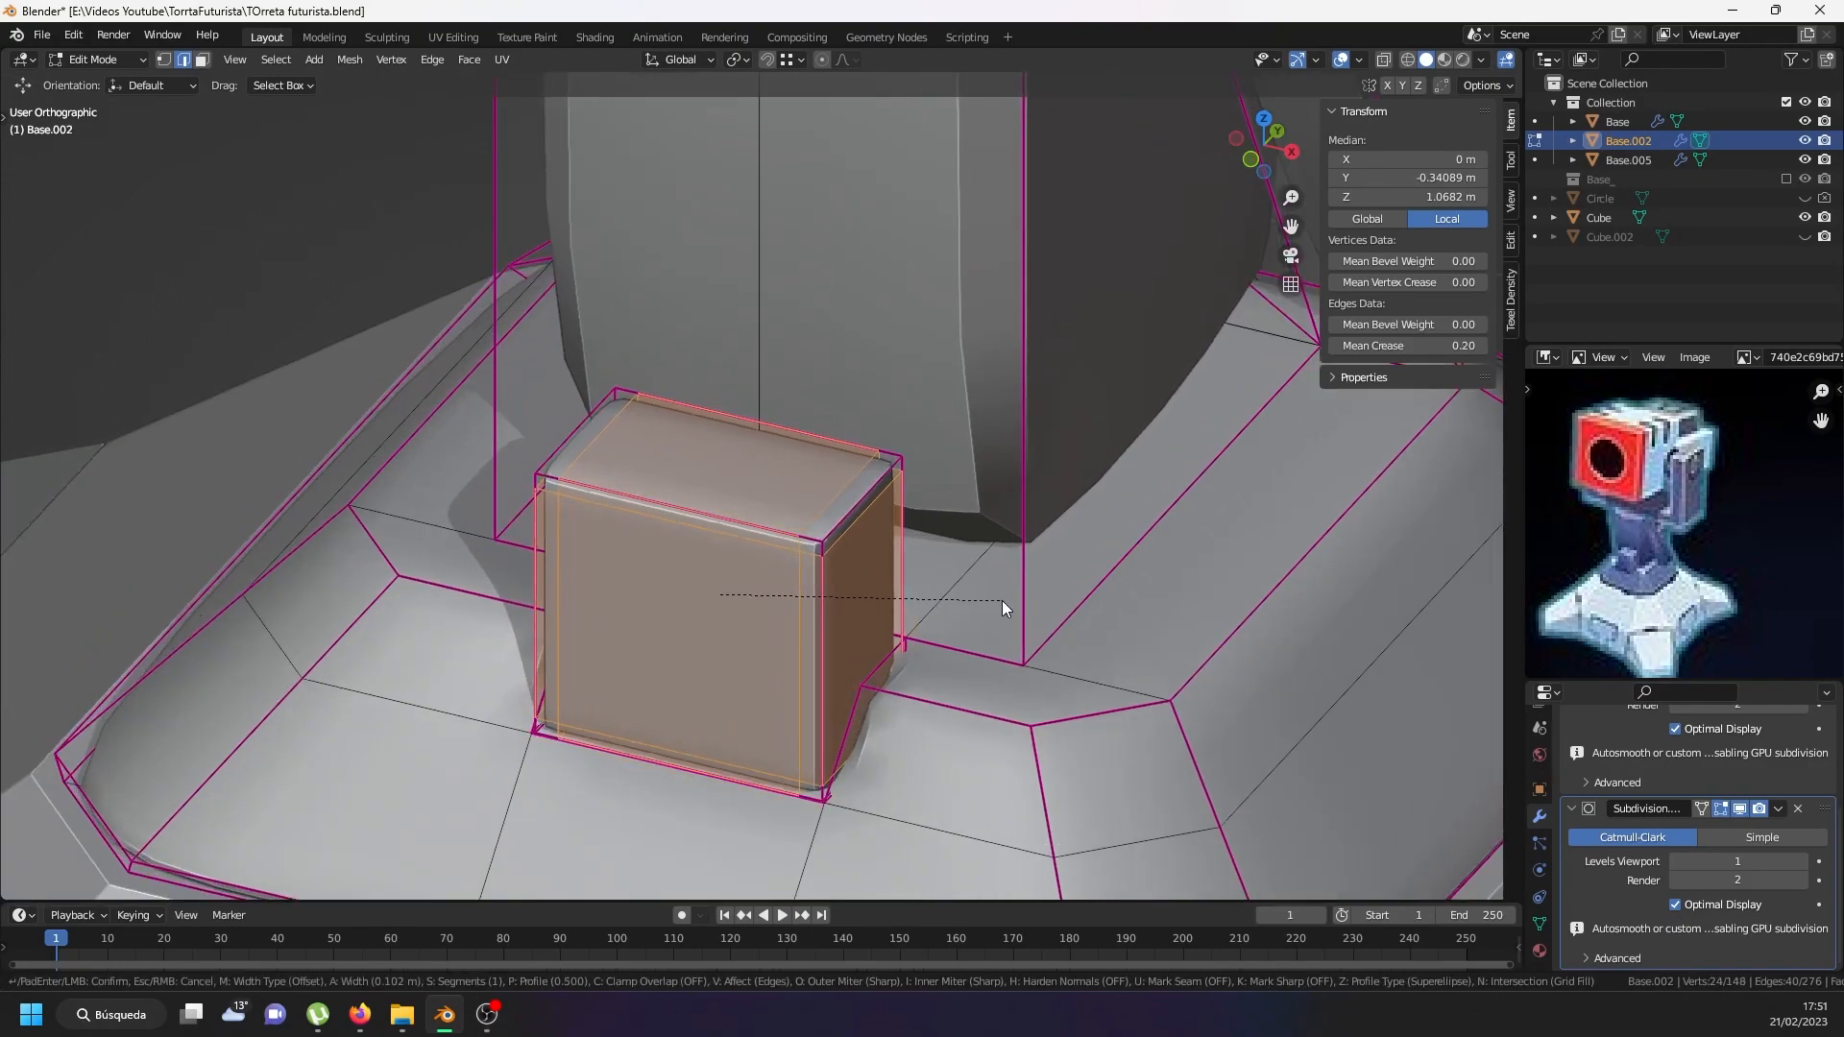
{"action": "left_click", "coordinate": [1003, 601]}
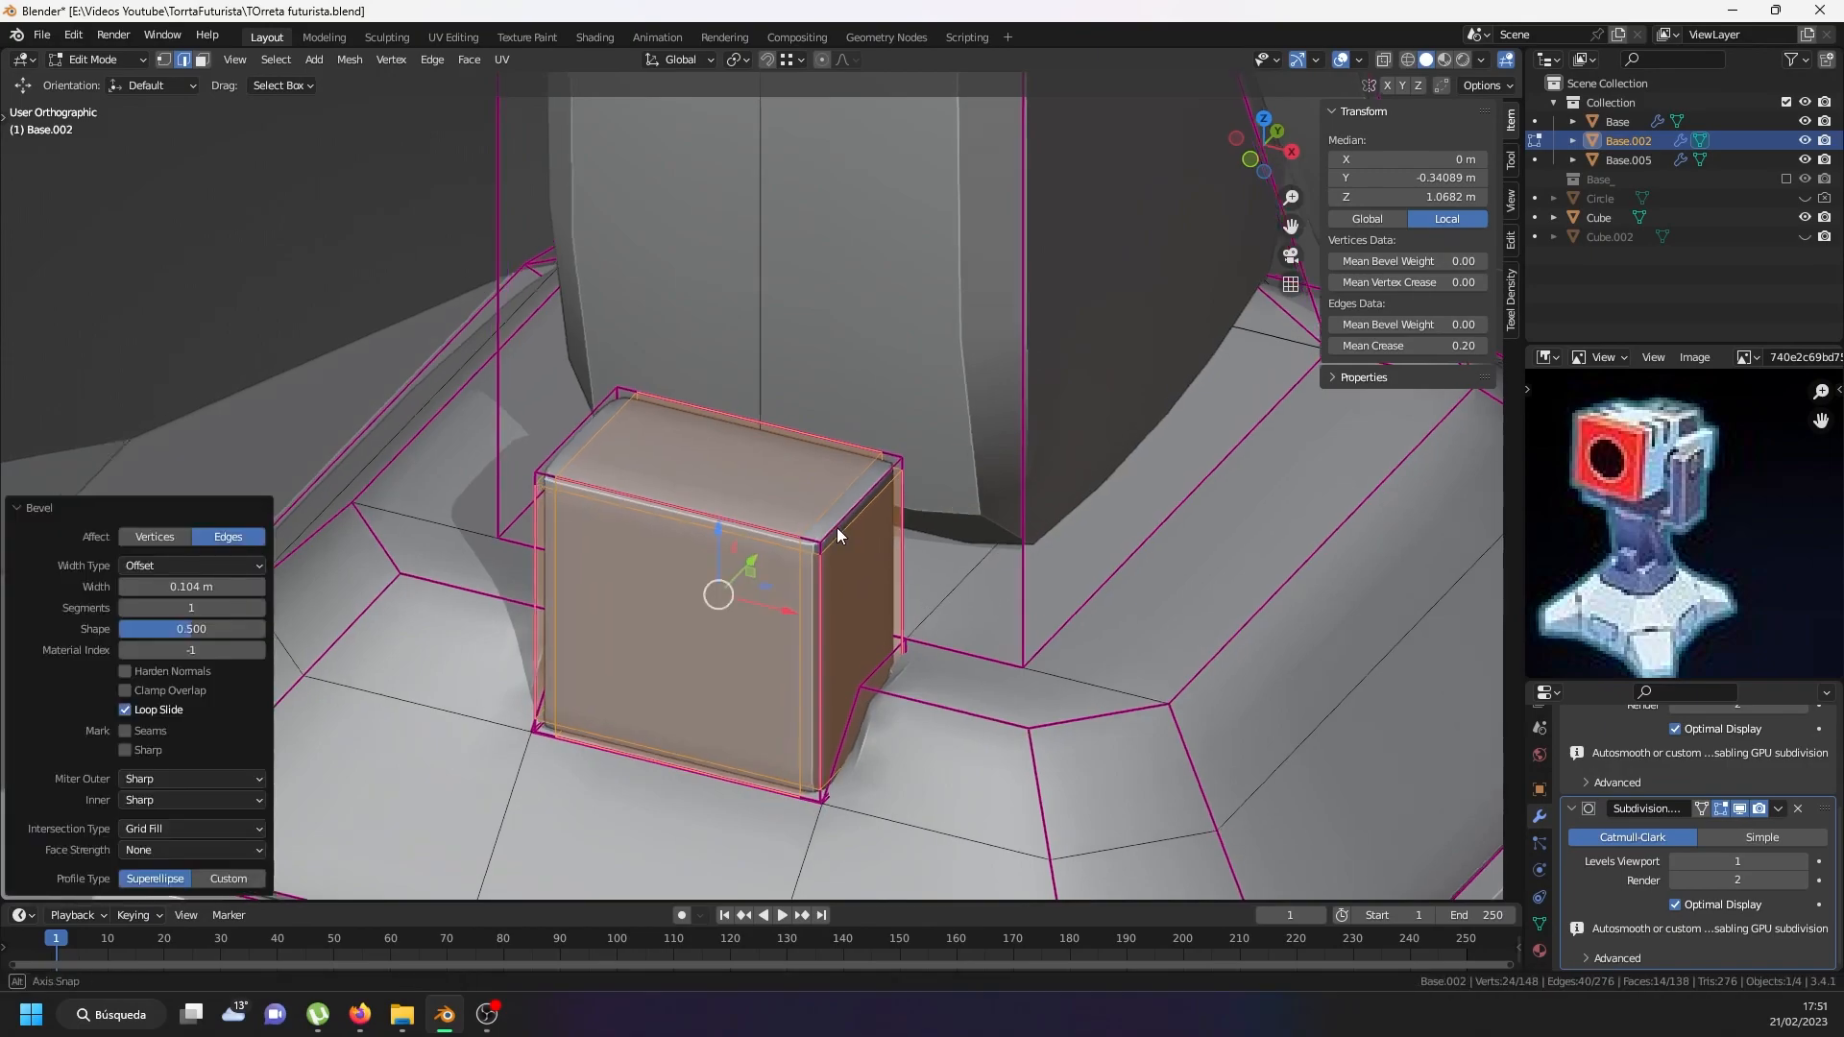
Add a centred loop cut over the block's top and side faces and bevel it into support loops near their edges.
{"action": "middle_click_drag", "start_coordinate": [850, 527], "coordinate": [776, 530]}
{"action": "key", "text": "ctrl+r"}
{"action": "left_click", "coordinate": [776, 530]}
{"action": "right_click", "coordinate": [776, 530]}
{"action": "key", "text": "ctrl+b"}
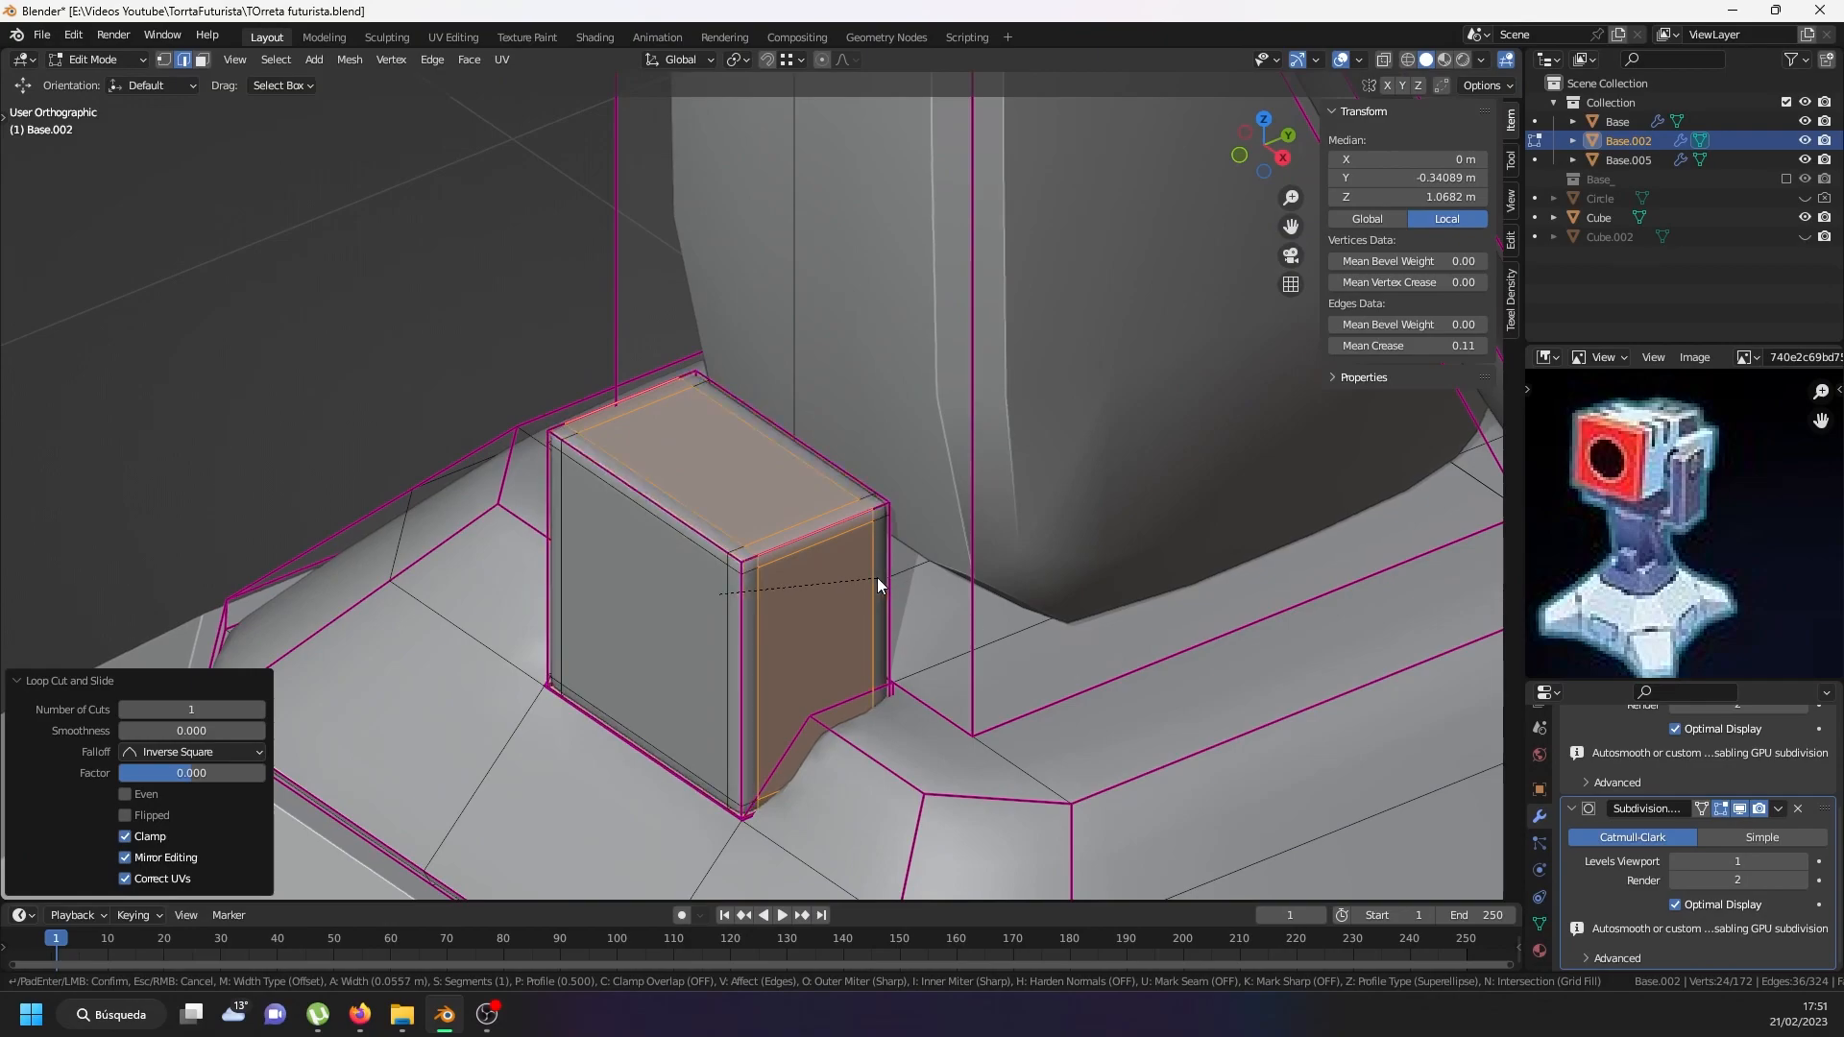
{"action": "left_click", "coordinate": [884, 576]}
Add a centred horizontal loop cut around the column and bevel it 0.524 m wide into loops near its ends.
{"action": "middle_click_drag", "start_coordinate": [884, 576], "coordinate": [941, 556]}
{"action": "key", "text": "ctrl+r"}
{"action": "left_click", "coordinate": [930, 482]}
{"action": "right_click", "coordinate": [929, 482]}
{"action": "middle_click_drag", "start_coordinate": [929, 482], "coordinate": [947, 505]}
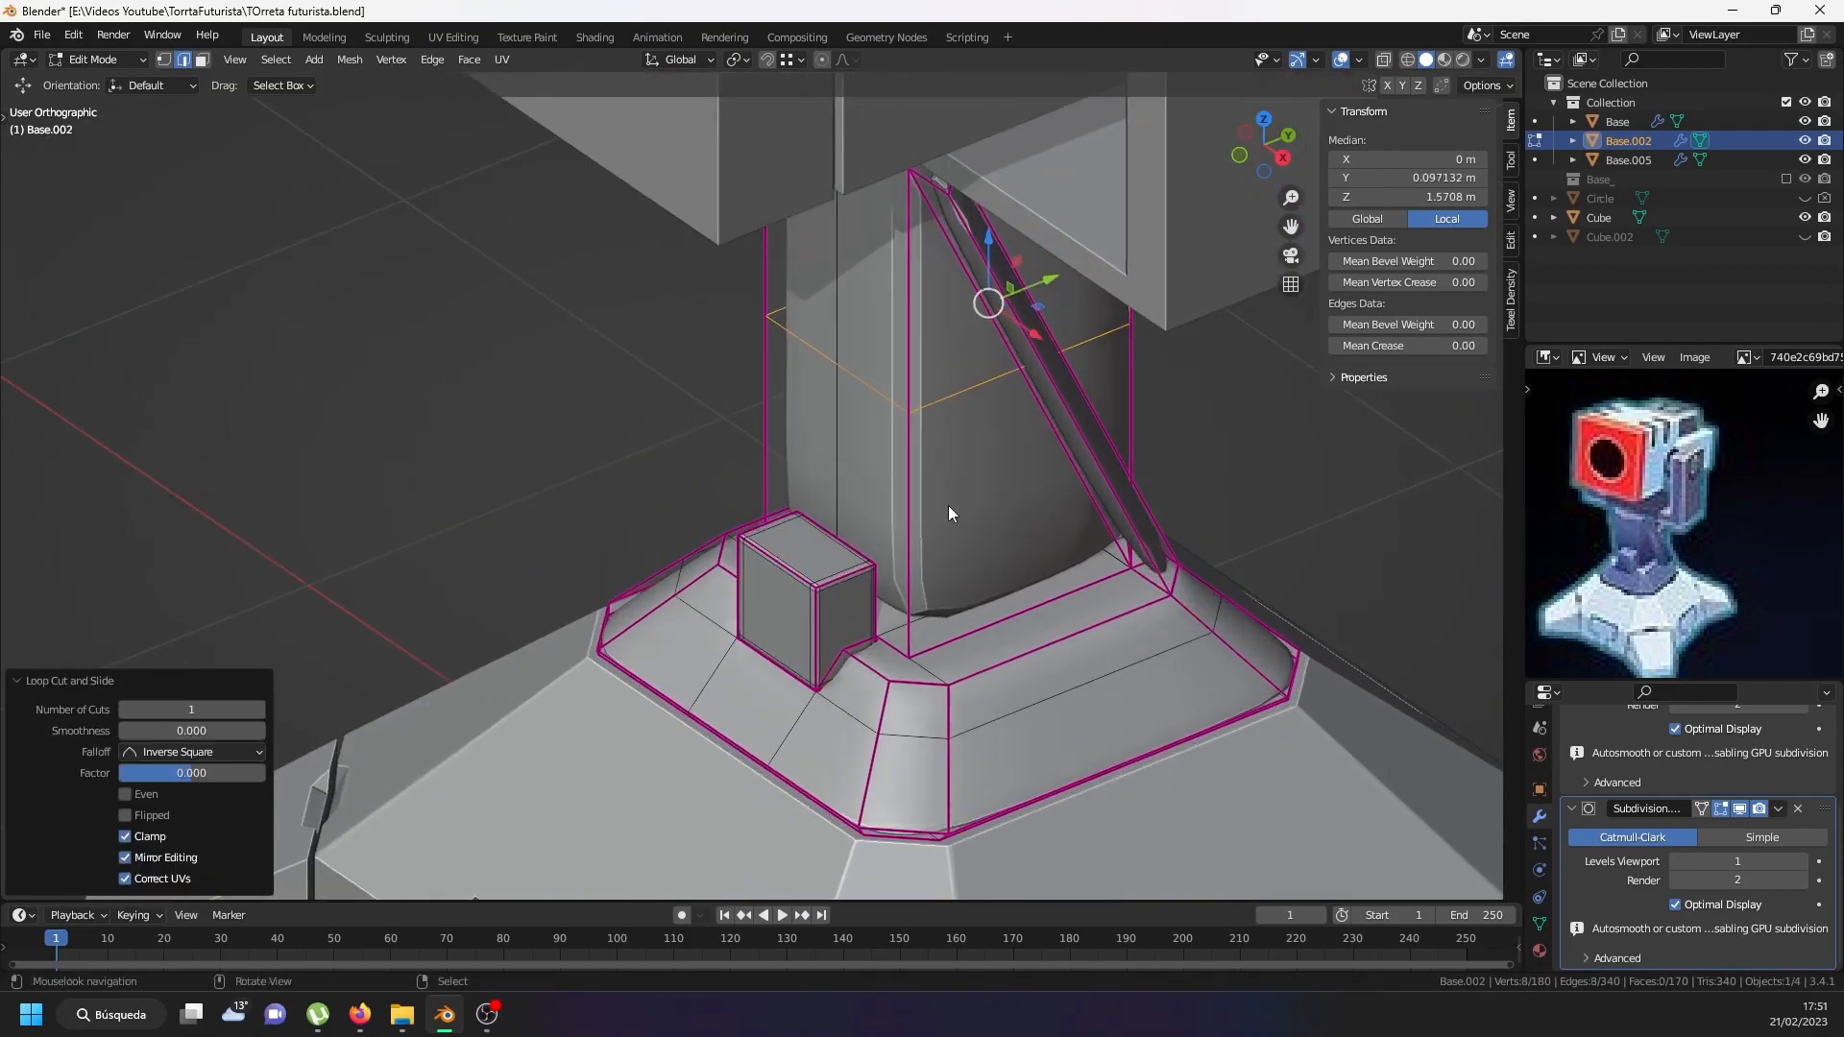
{"action": "key", "text": "ctrl+b"}
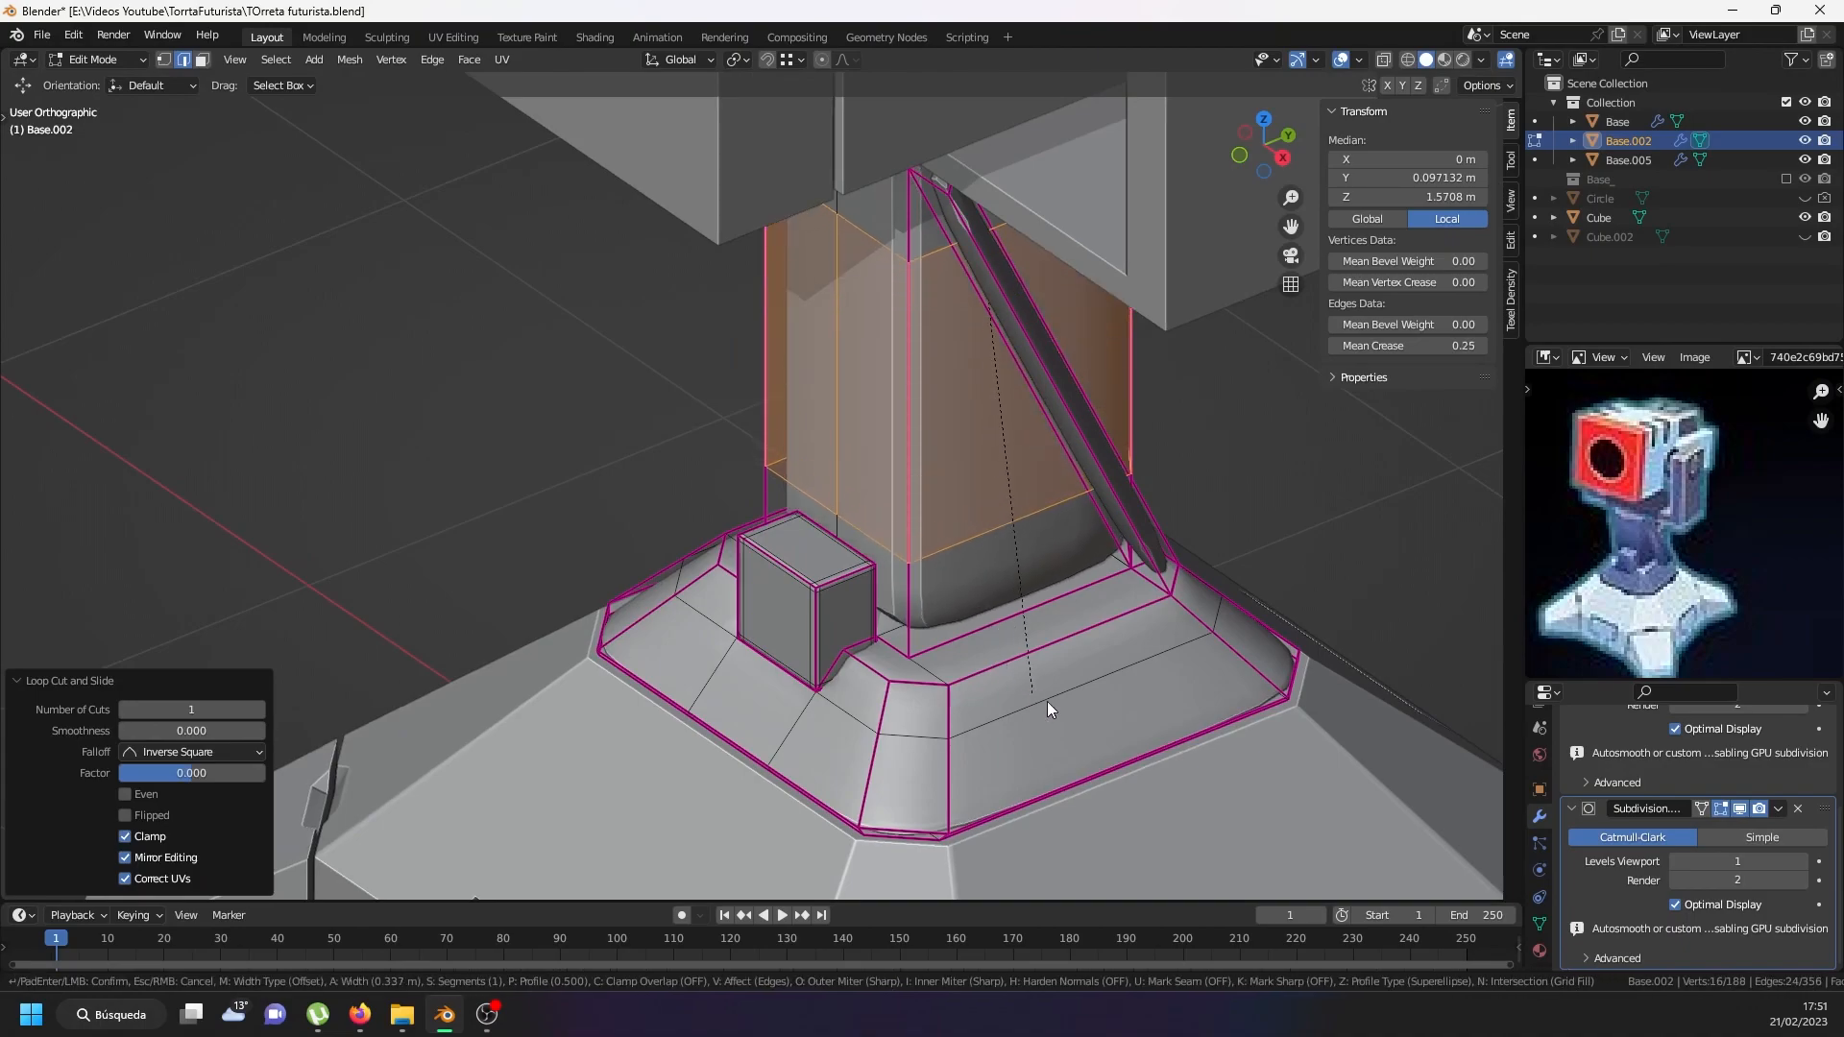
{"action": "left_click", "coordinate": [1213, 736]}
Add a centred vertical loop cut down the column's side faces and bevel it 0.244 m wide into support loops.
{"action": "middle_click_drag", "start_coordinate": [1214, 738], "coordinate": [1009, 538]}
{"action": "key", "text": "ctrl+r"}
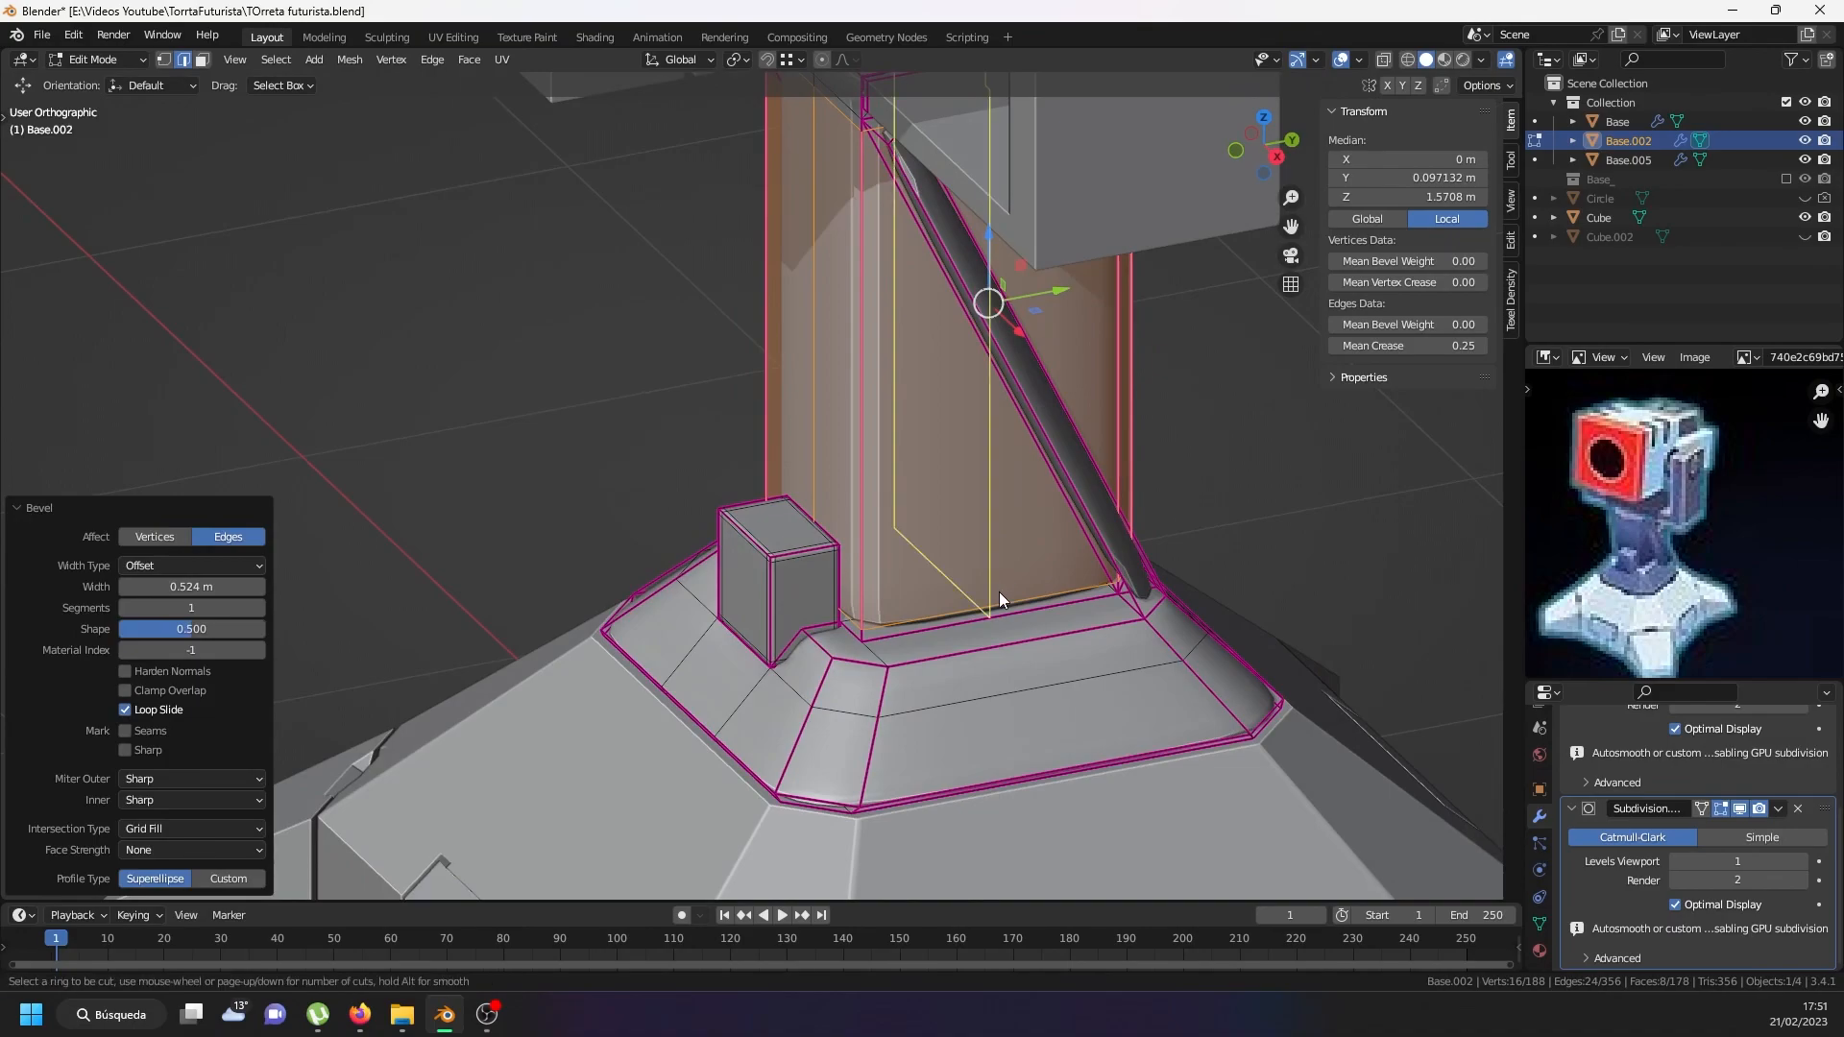
{"action": "left_click", "coordinate": [999, 591]}
{"action": "right_click", "coordinate": [999, 591]}
{"action": "key", "text": "ctrl+b"}
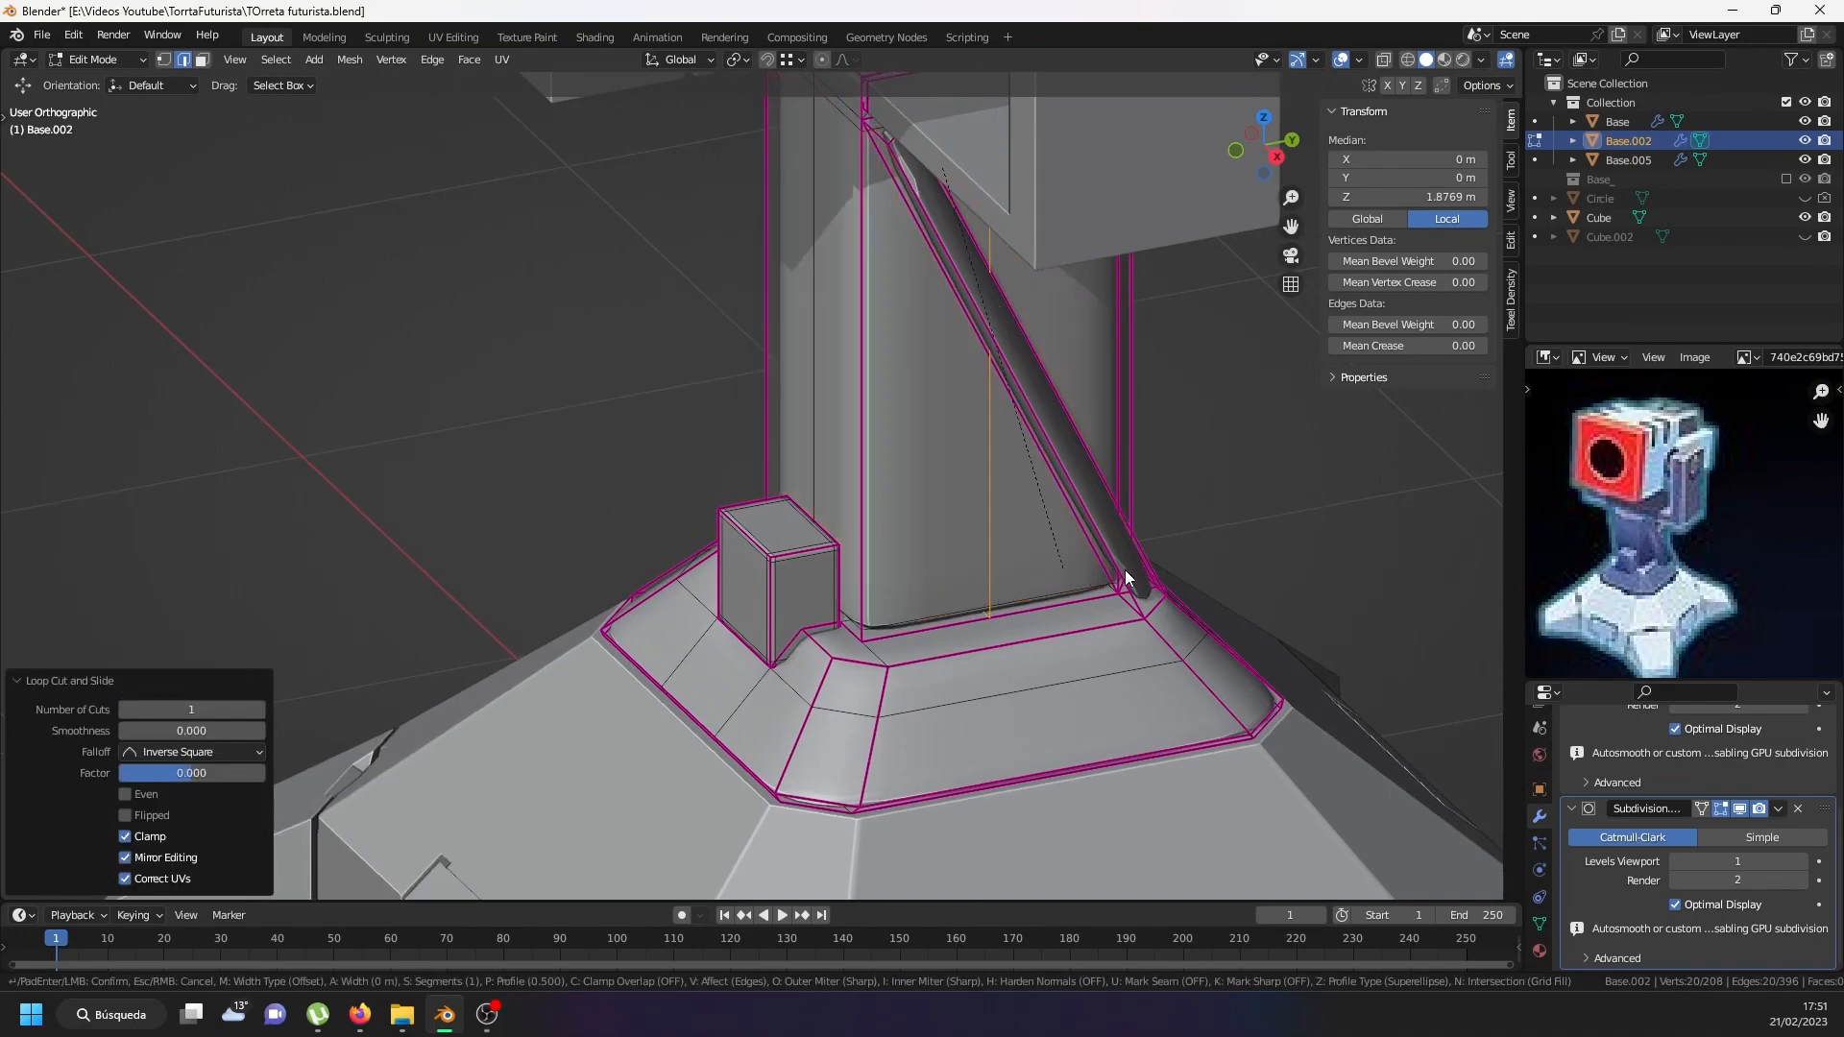
{"action": "left_click", "coordinate": [1239, 619]}
Add a vertical loop cut on the column's front face and slide it close to the corner edge at factor 0.835.
{"action": "middle_click_drag", "start_coordinate": [1114, 550], "coordinate": [918, 562]}
{"action": "key", "text": "ctrl+r"}
{"action": "left_click", "coordinate": [901, 580]}
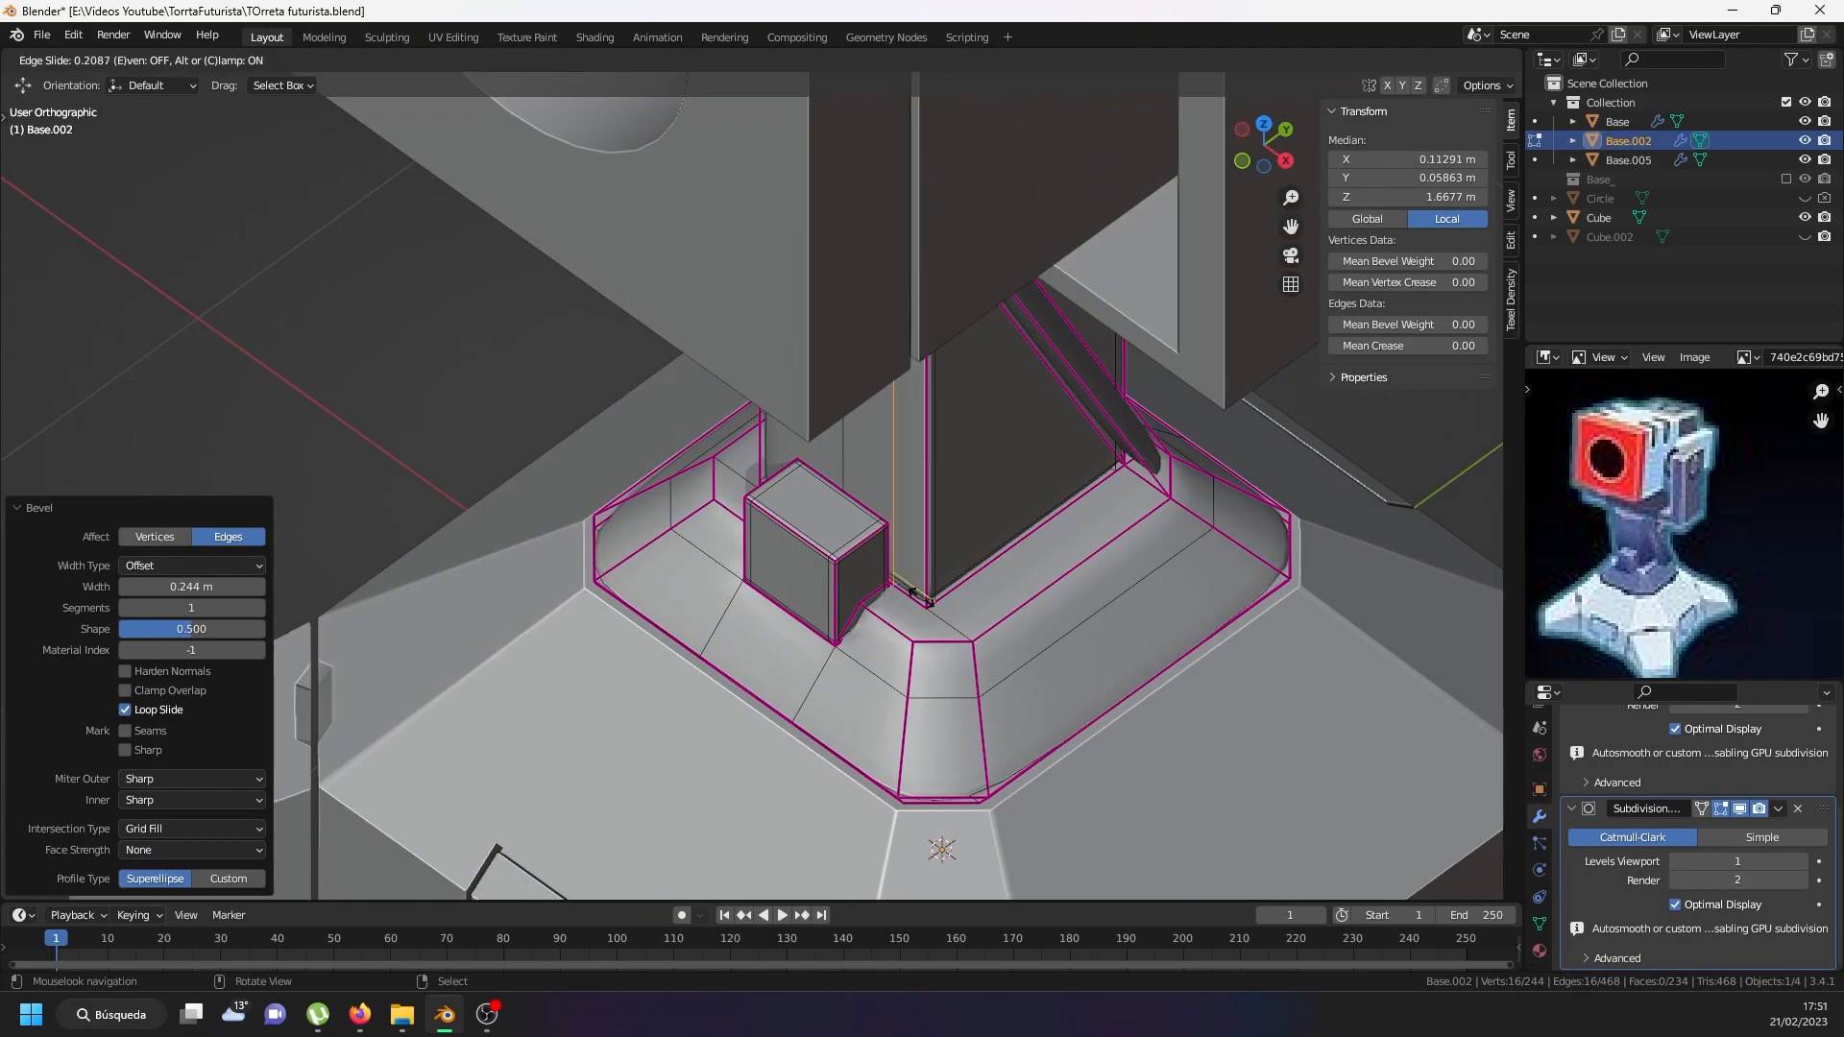
{"action": "left_click", "coordinate": [941, 626]}
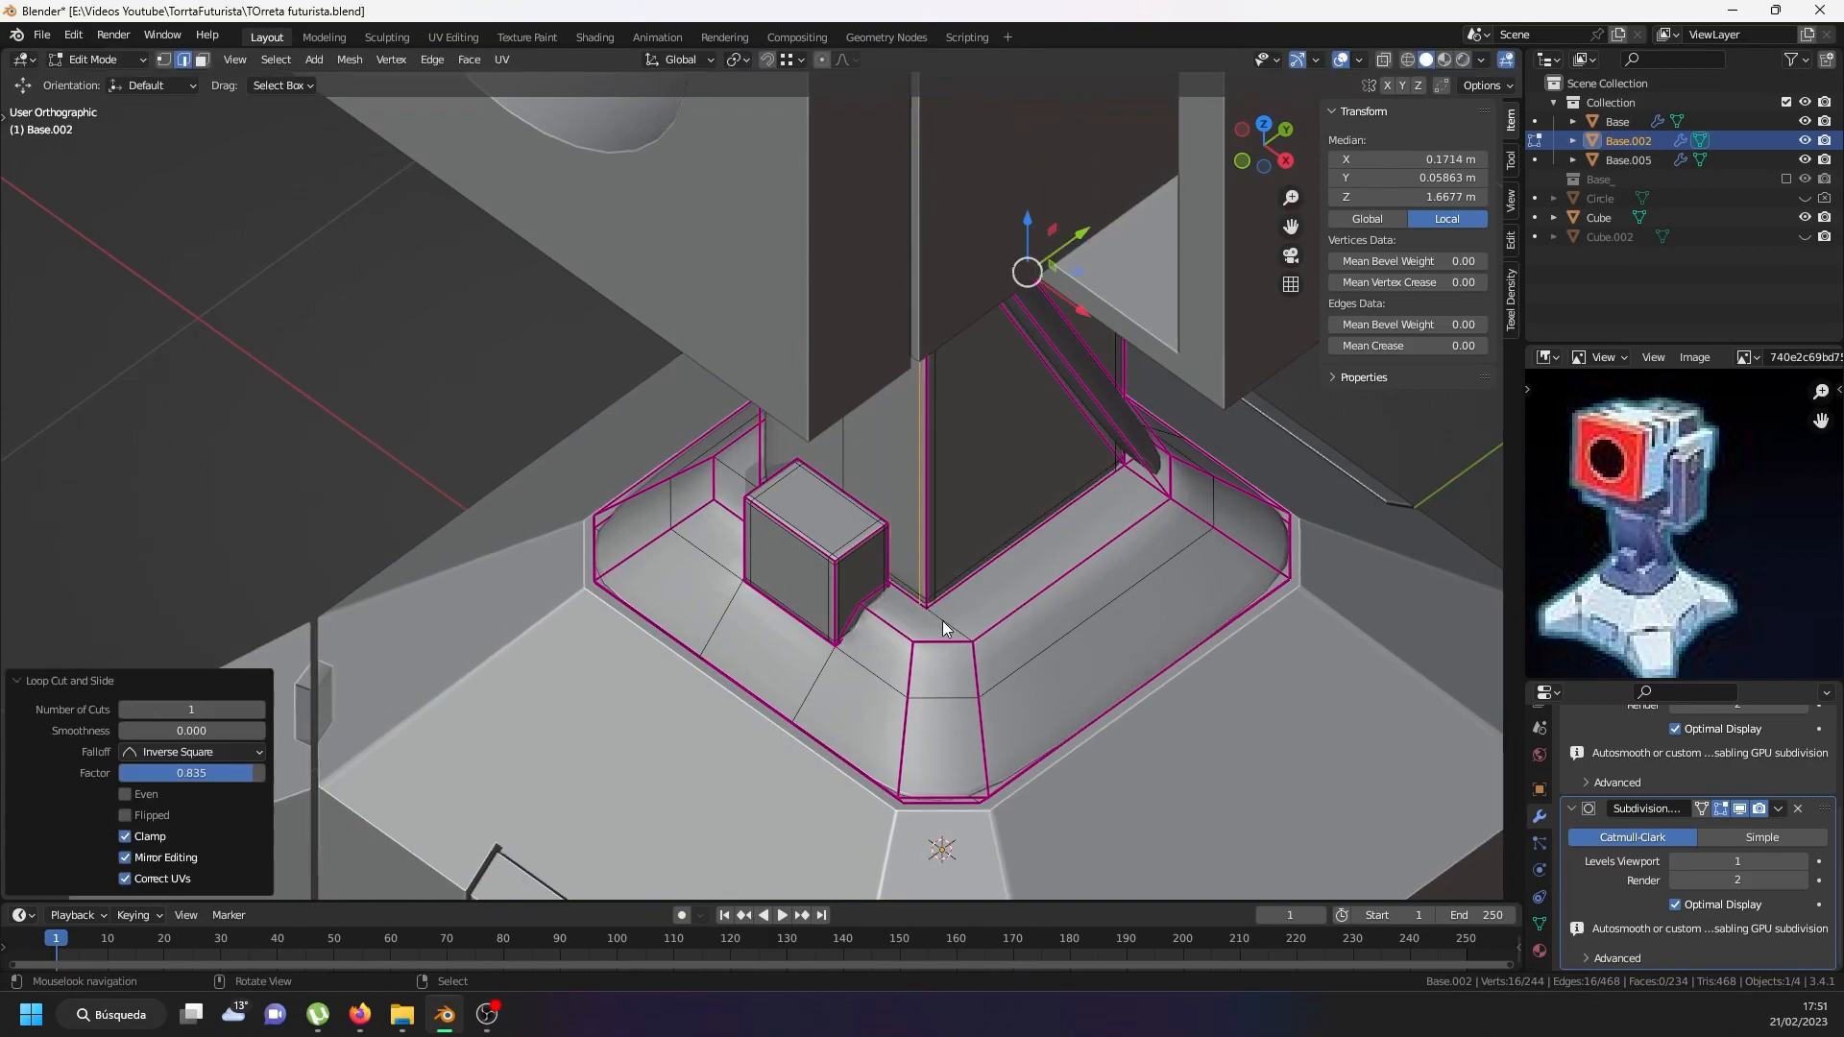
Add two loop cuts around the sloped collar, one below its upper edge (factor -0.715) and one beside its middle edge (factor -0.920).
{"action": "scroll", "coordinate": [942, 707], "scroll_direction": "up", "scroll_amount": 2}
{"action": "key", "text": "ctrl+r"}
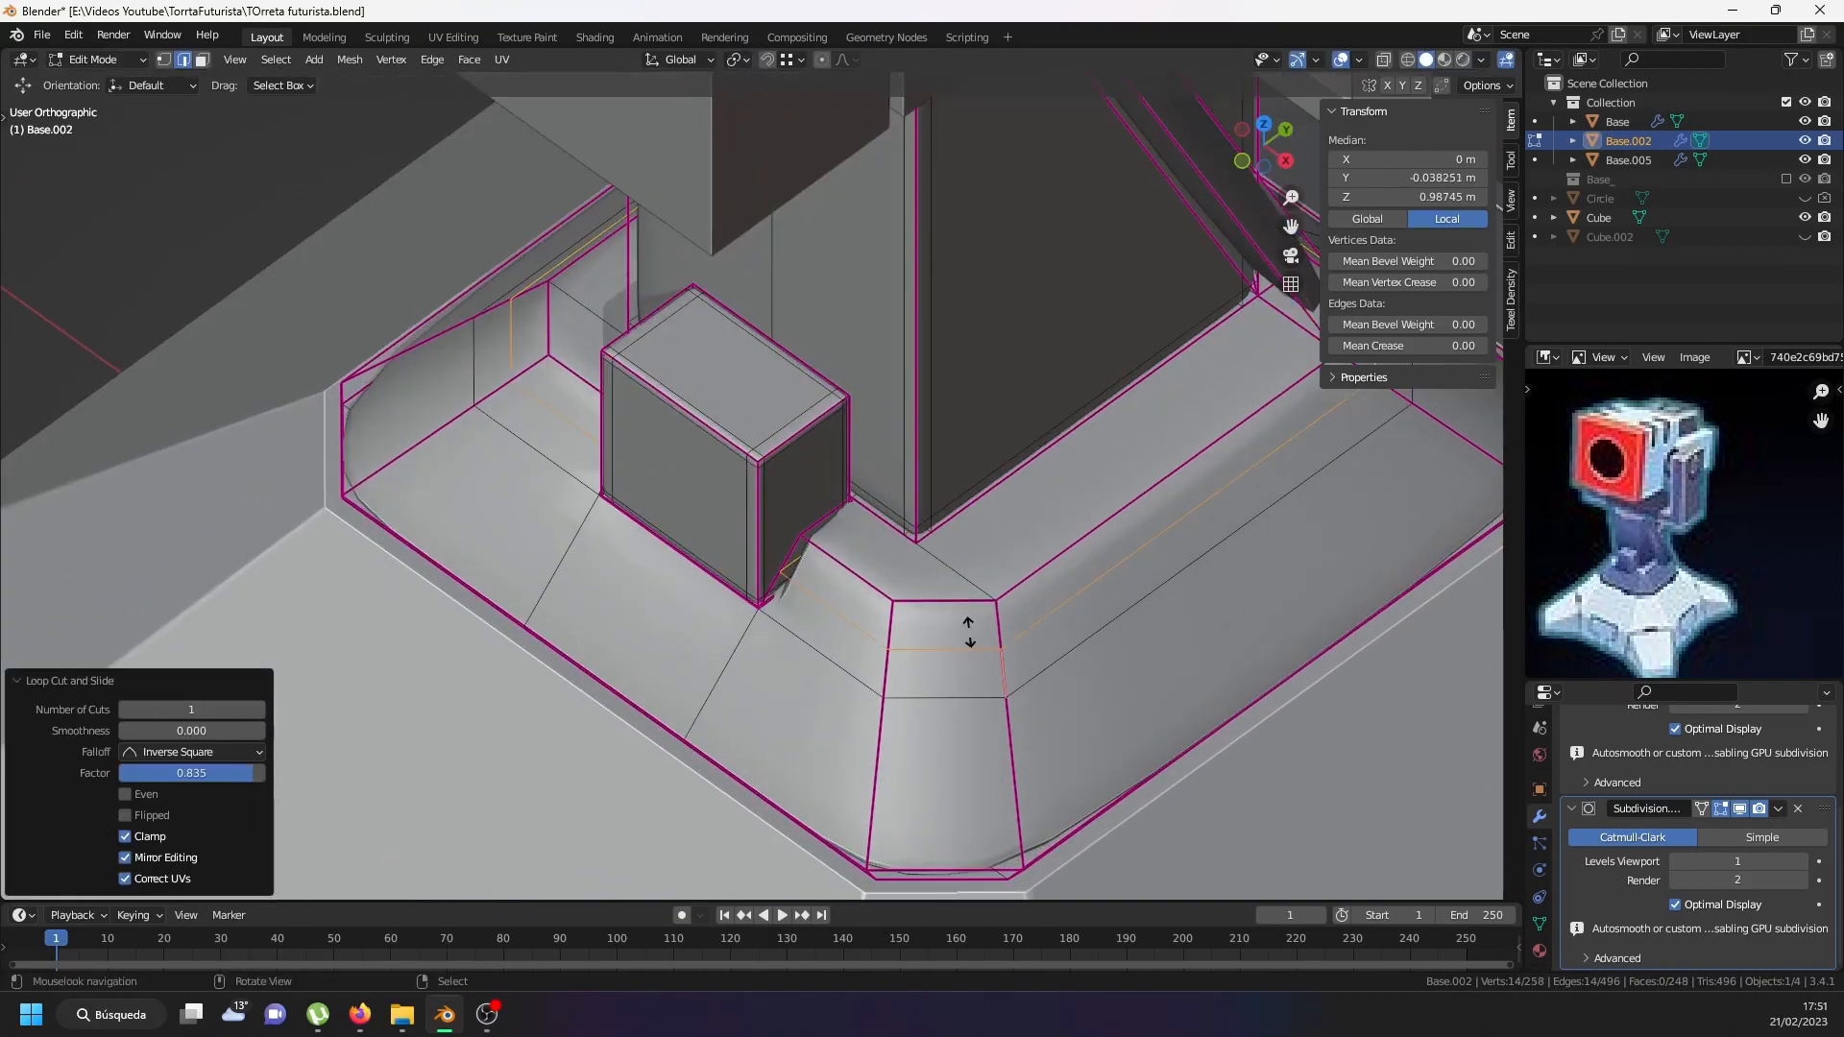
{"action": "left_click", "coordinate": [968, 628]}
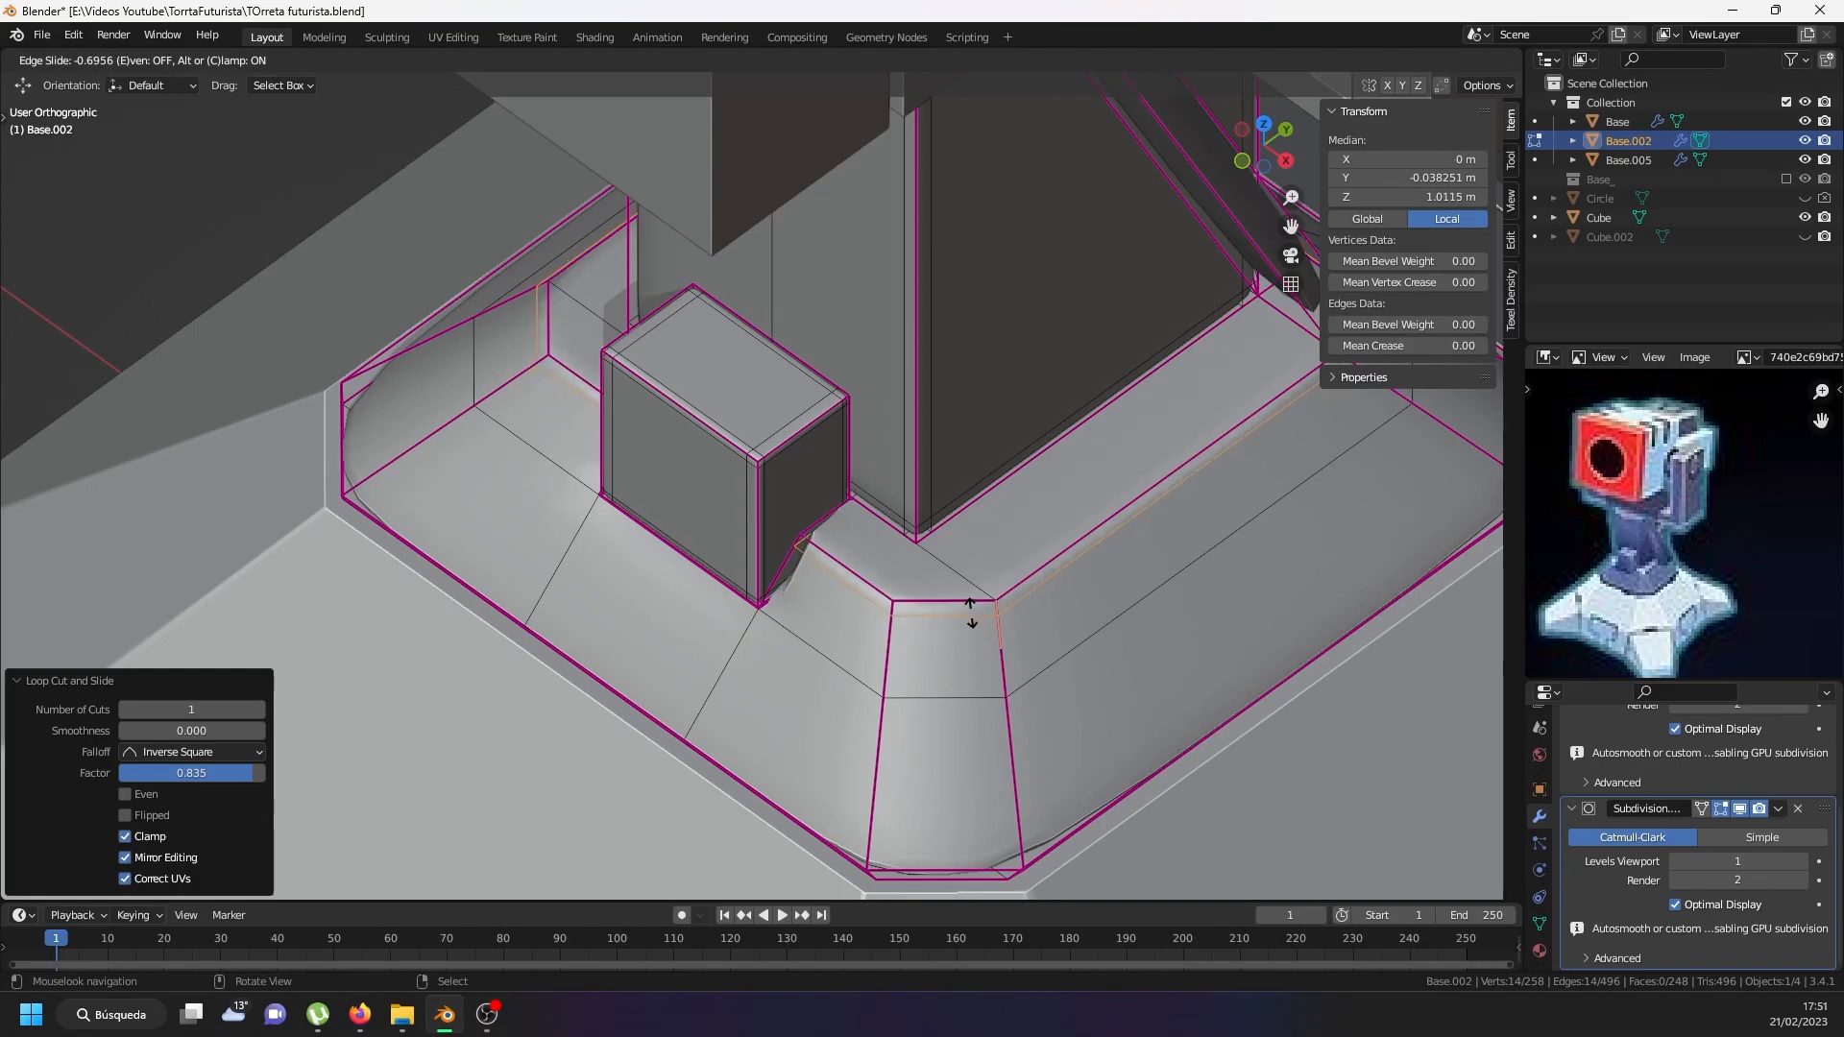
{"action": "left_click", "coordinate": [970, 613]}
{"action": "key", "text": "ctrl+r"}
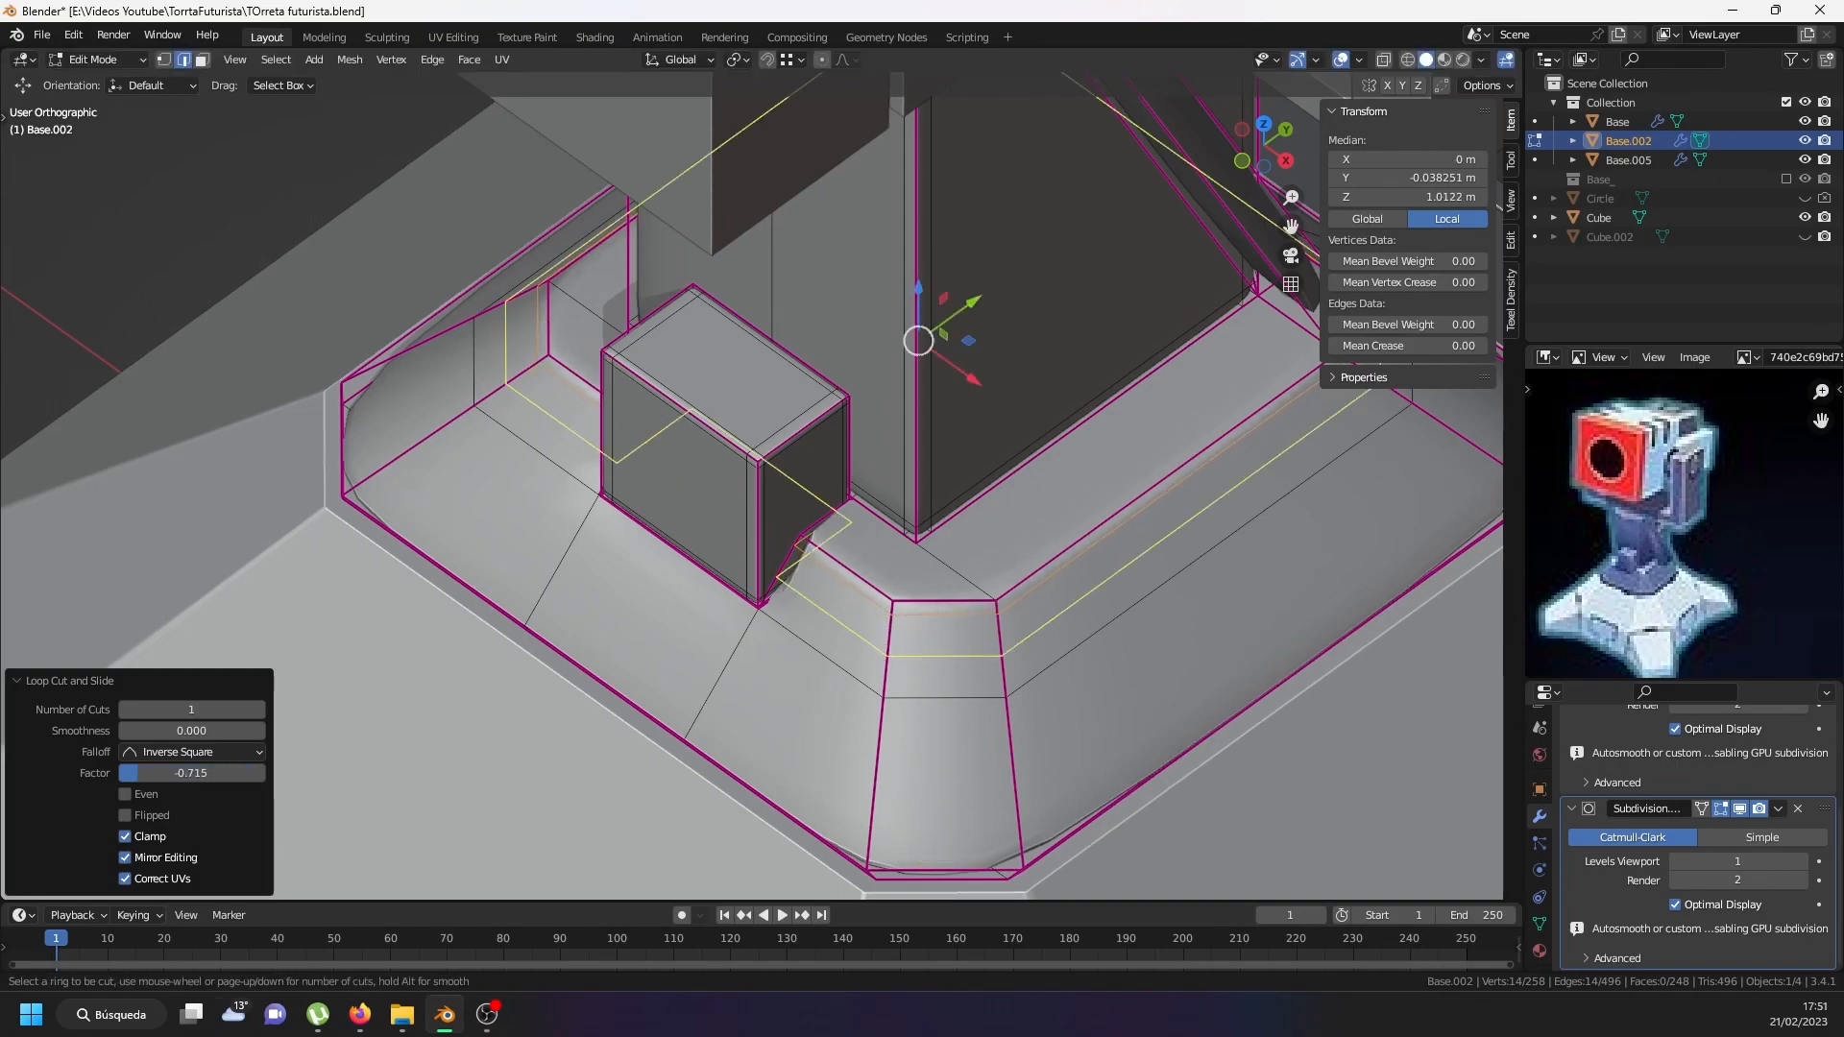
{"action": "left_click", "coordinate": [882, 643]}
{"action": "left_click", "coordinate": [873, 683]}
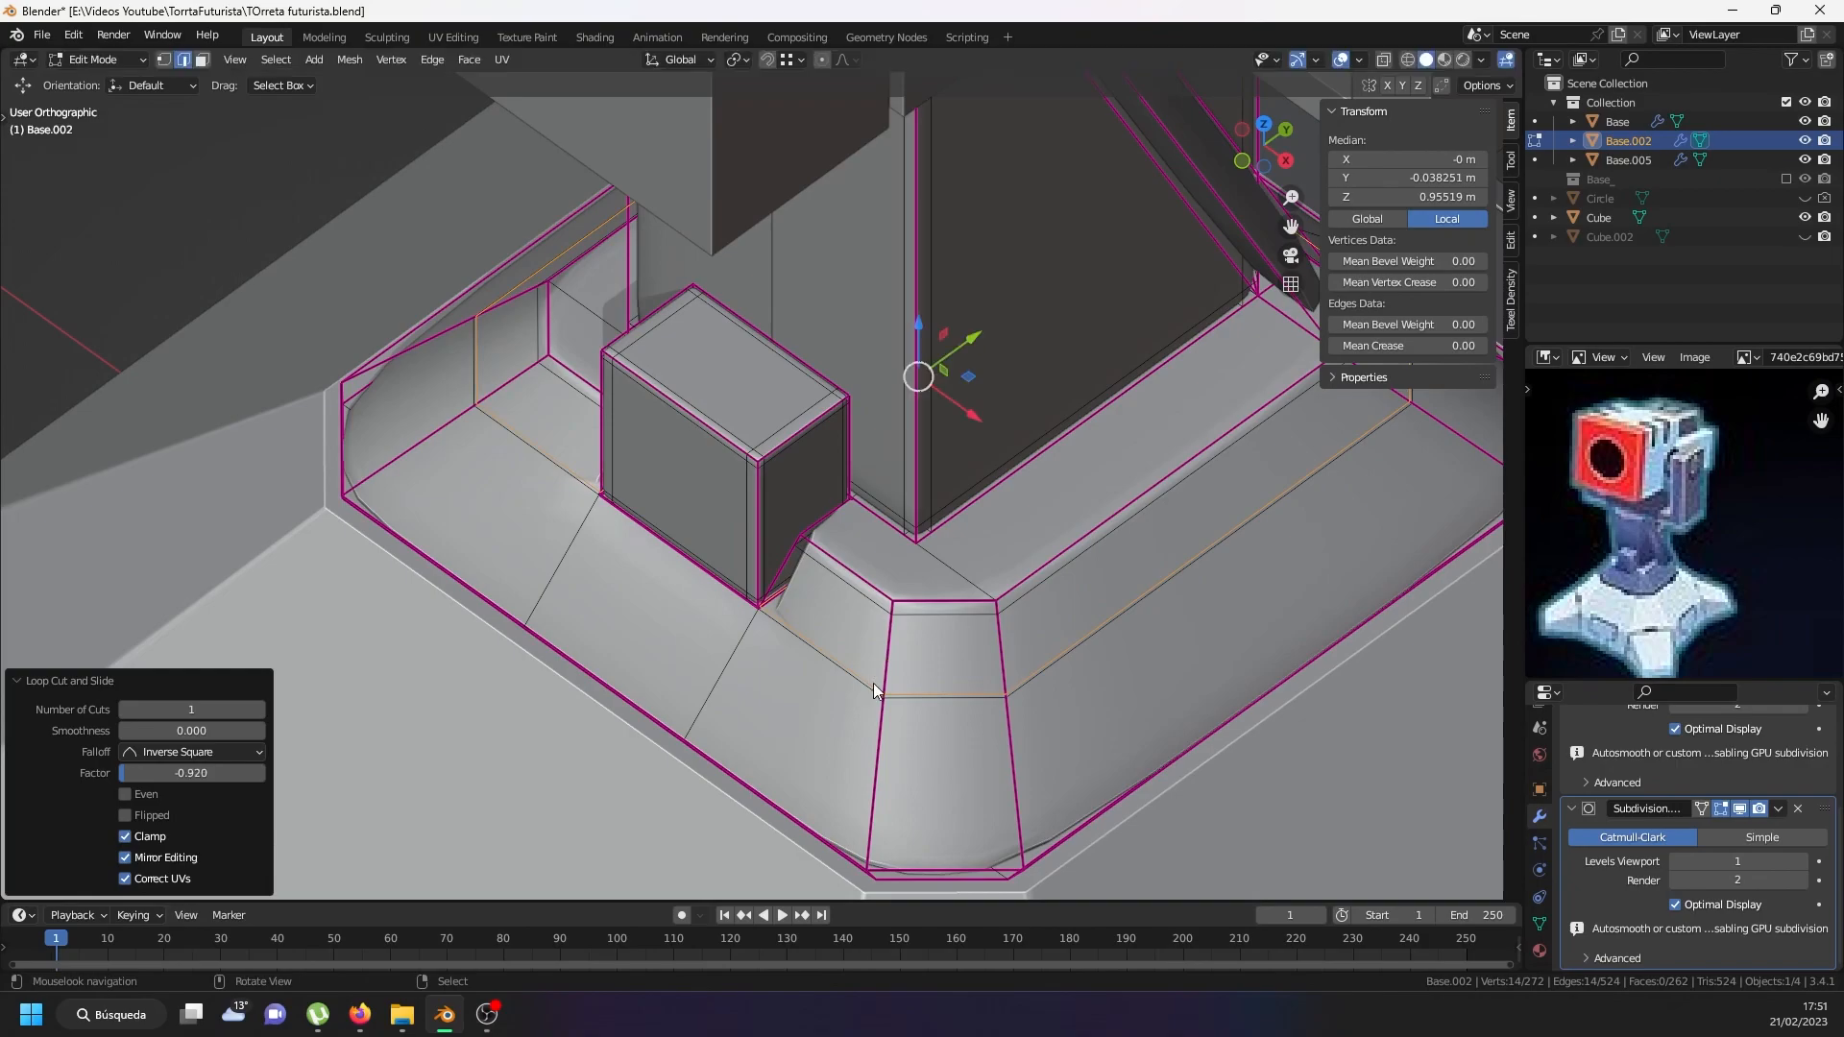
Add a loop cut around the collar just above its lower edge at factor 0.869.
{"action": "key", "text": "ctrl+r"}
{"action": "left_click", "coordinate": [880, 838]}
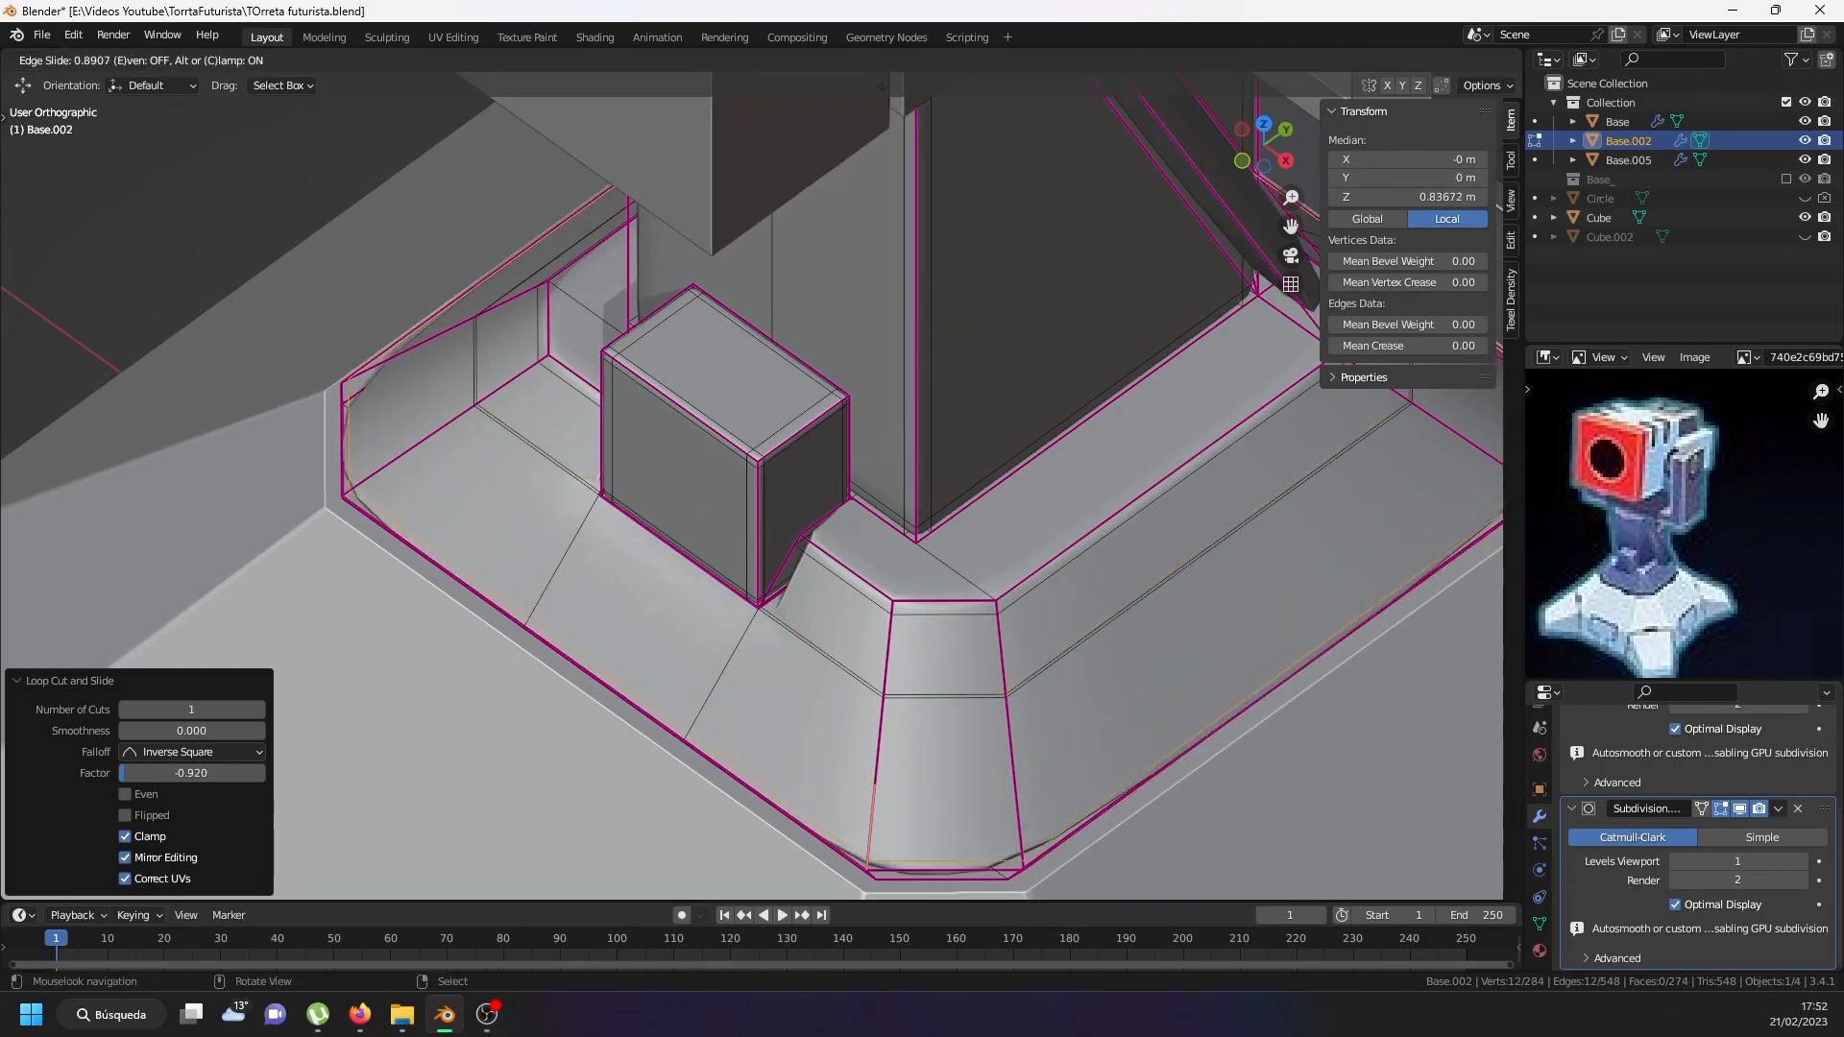
{"action": "left_click", "coordinate": [881, 77]}
Add a centred loop cut around the thin rim beneath the collar and bevel it 0.00706 m wide.
{"action": "middle_click_drag", "start_coordinate": [853, 294], "coordinate": [843, 197]}
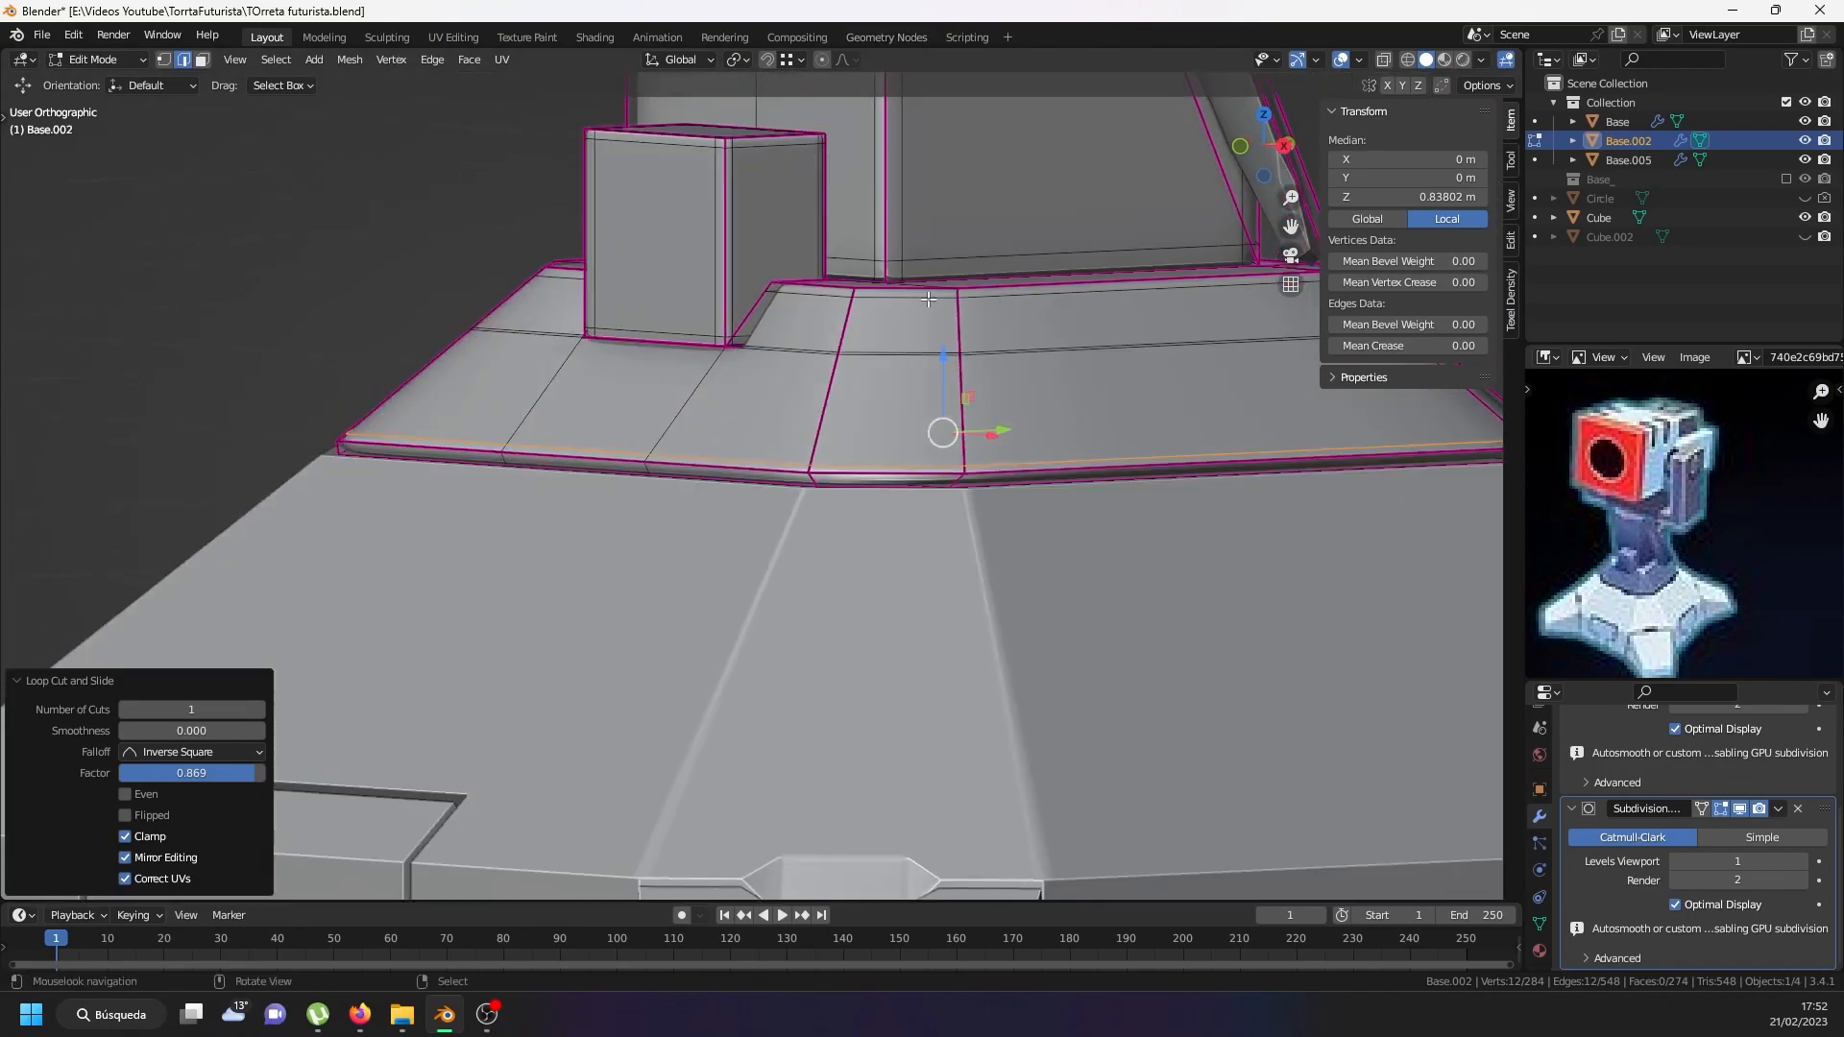
{"action": "scroll", "coordinate": [788, 443], "scroll_direction": "up", "scroll_amount": 5}
{"action": "key", "text": "ctrl+r"}
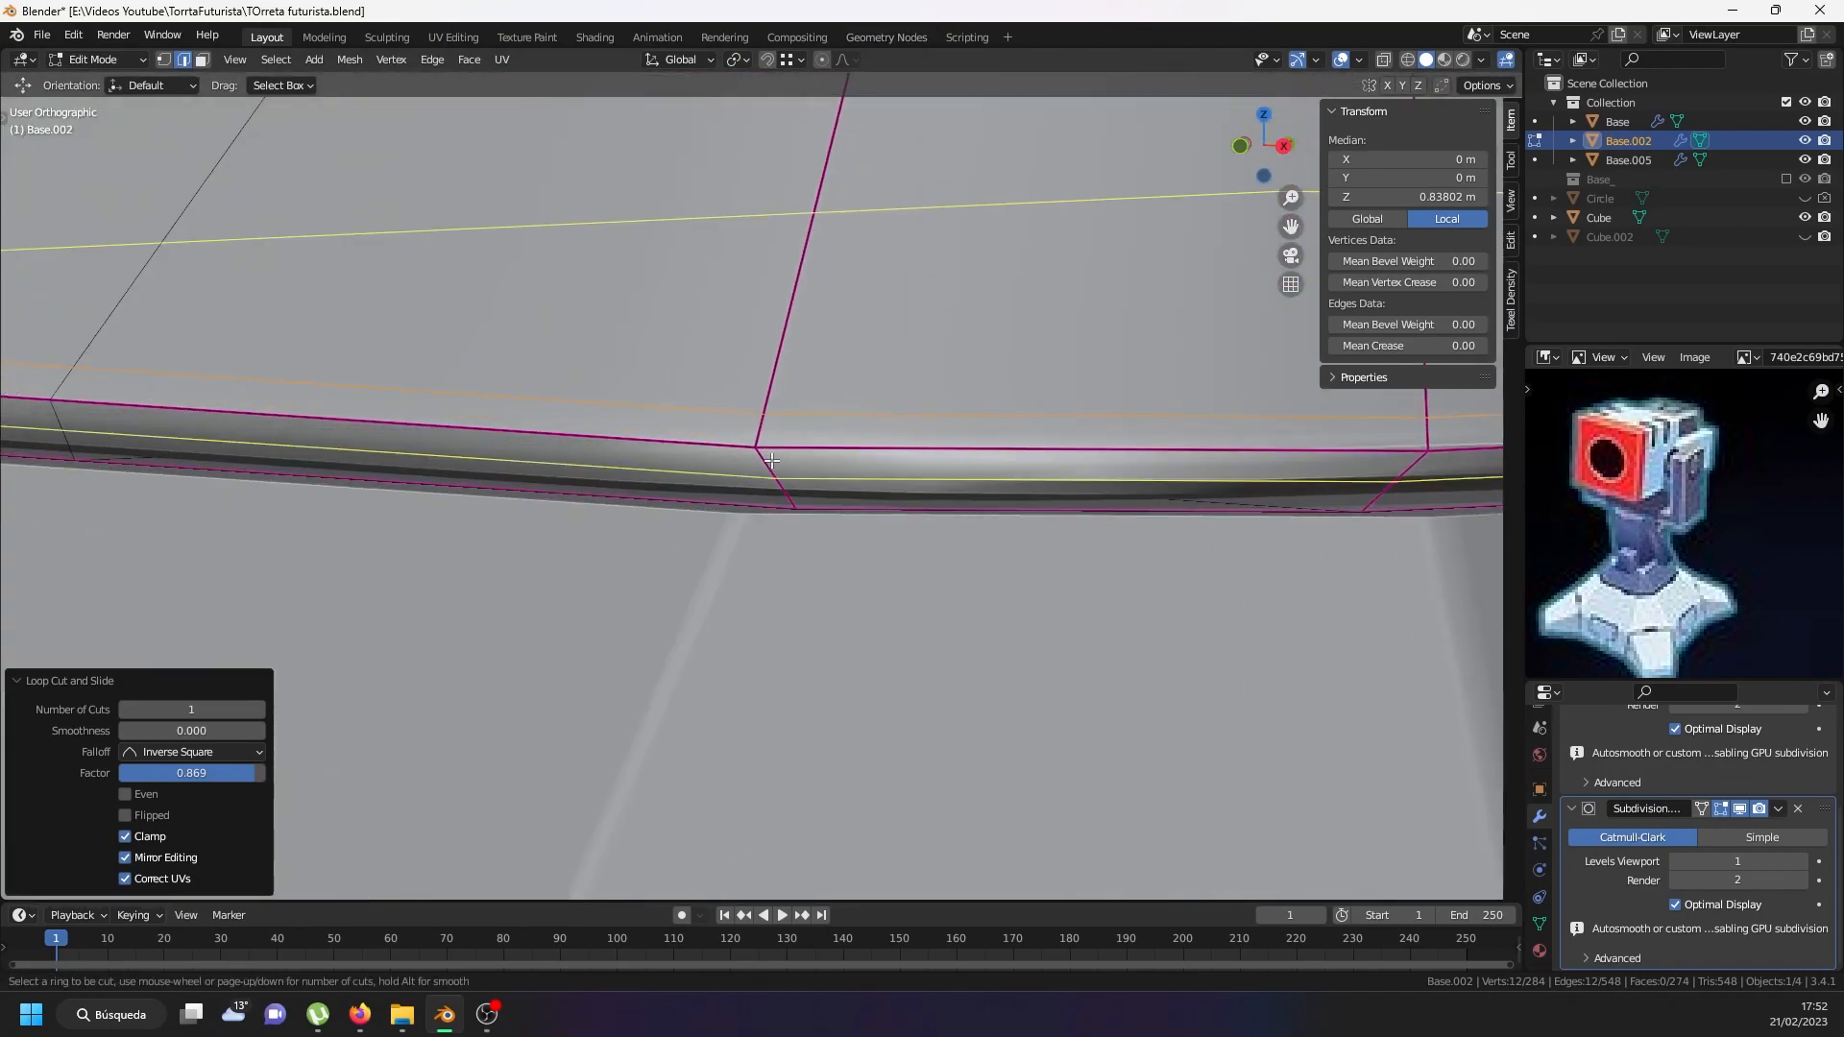
{"action": "left_click", "coordinate": [771, 461]}
{"action": "middle_click_drag", "start_coordinate": [769, 461], "coordinate": [745, 486]}
{"action": "key", "text": "ctrl+b"}
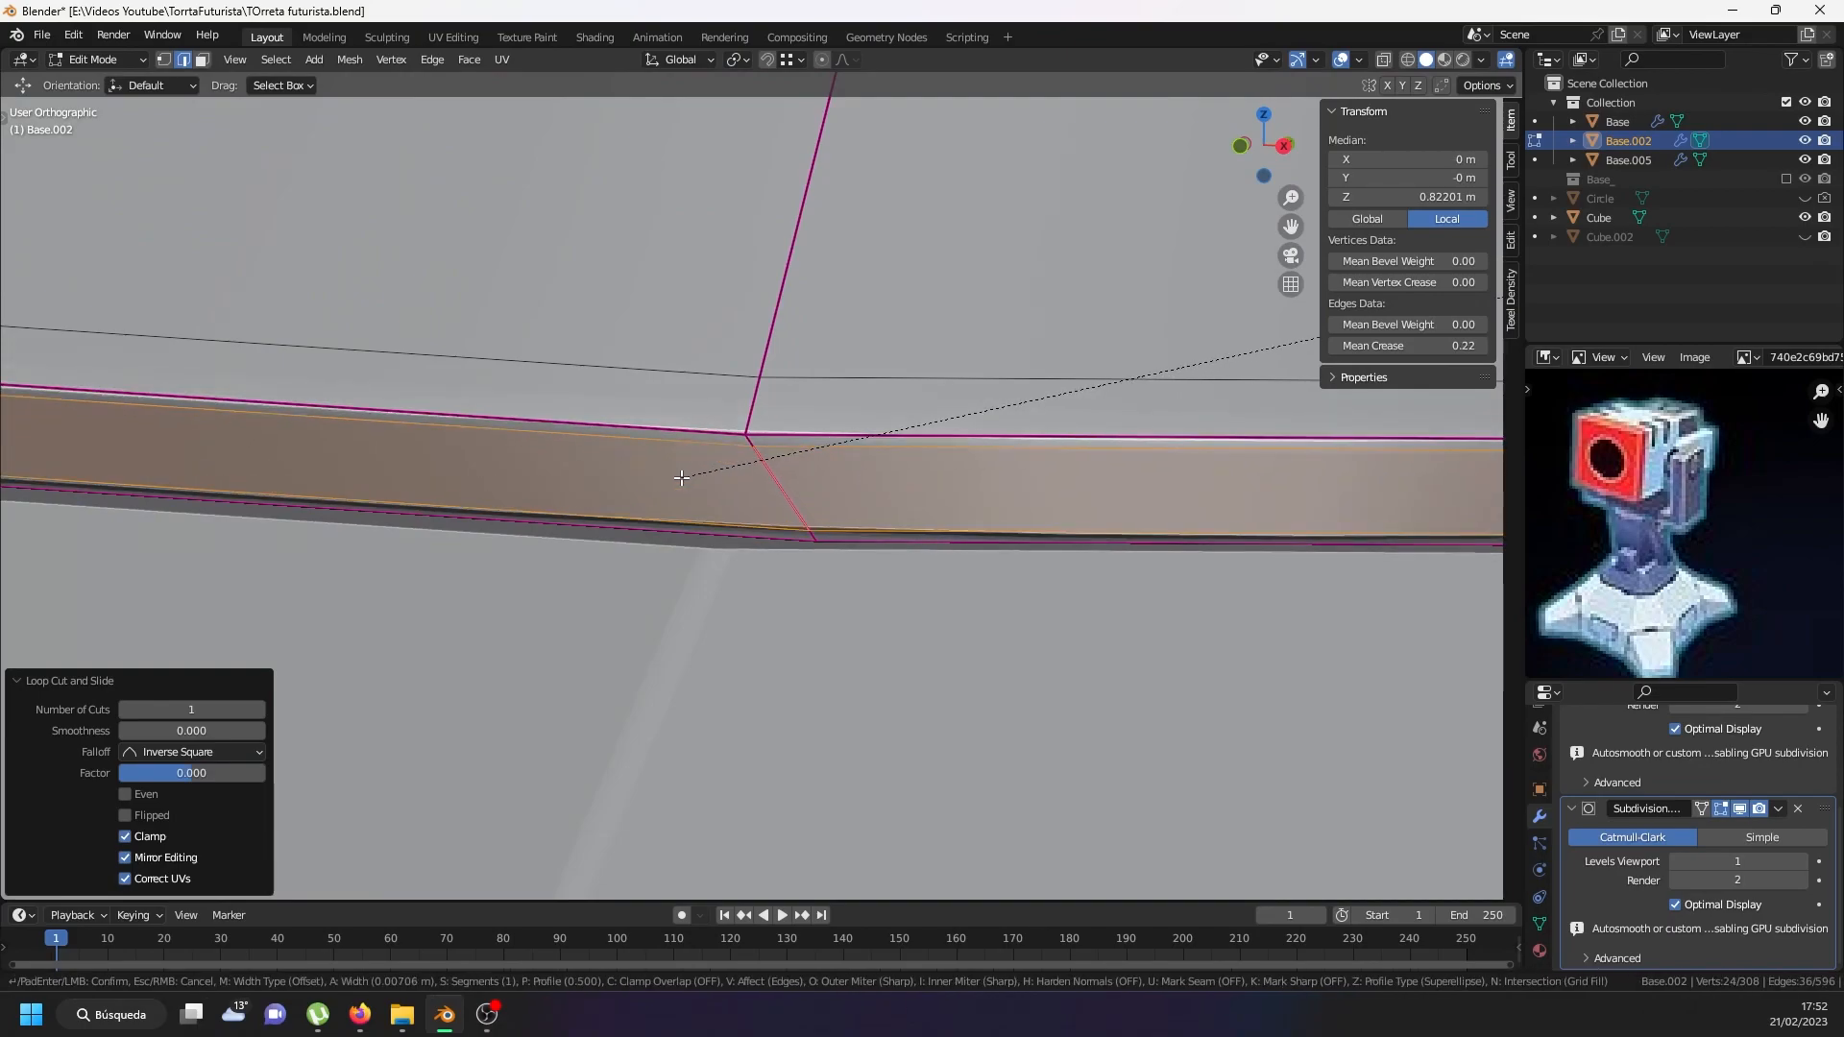
{"action": "left_click", "coordinate": [681, 477]}
{"action": "scroll", "coordinate": [681, 477], "scroll_direction": "down", "scroll_amount": 8}
{"action": "middle_click_drag", "start_coordinate": [681, 276], "coordinate": [679, 310]}
{"action": "scroll", "coordinate": [680, 311], "scroll_direction": "down", "scroll_amount": 3}
{"action": "scroll", "coordinate": [679, 310], "scroll_direction": "up", "scroll_amount": 4}
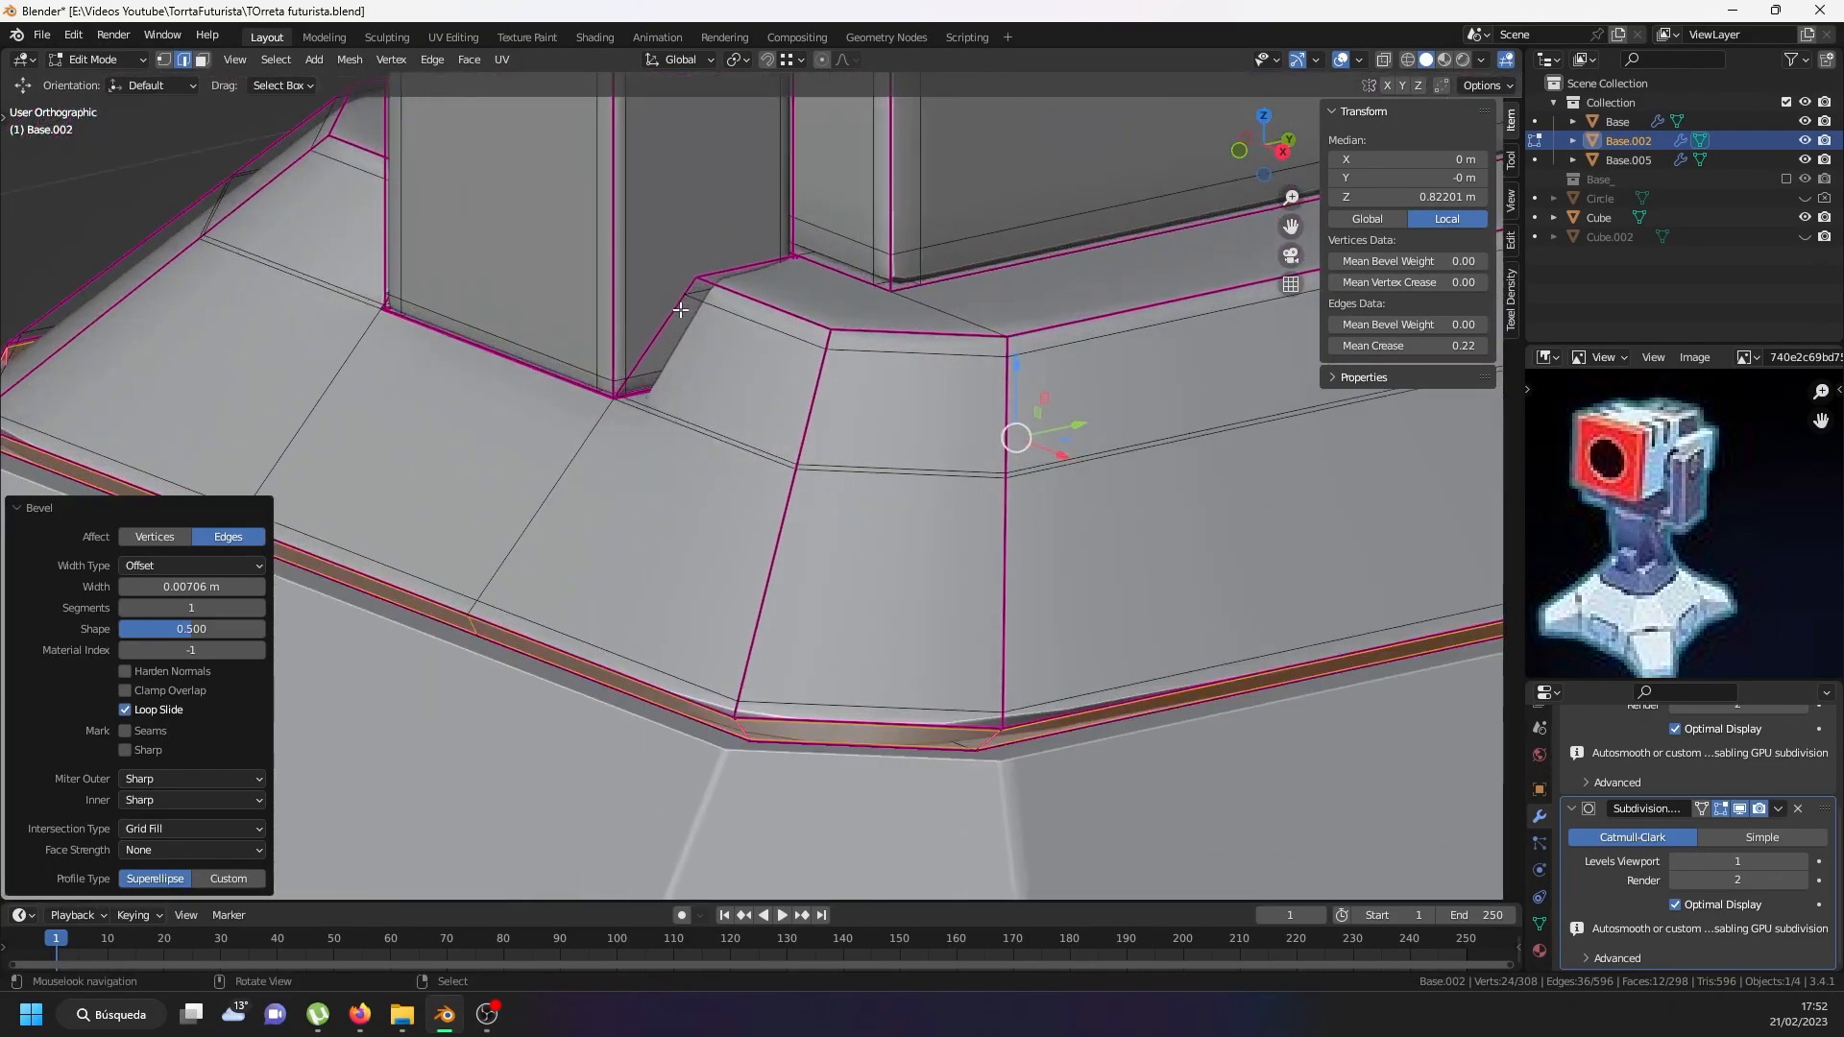
{"action": "scroll", "coordinate": [681, 310], "scroll_direction": "down", "scroll_amount": 6}
{"action": "scroll", "coordinate": [836, 452], "scroll_direction": "up", "scroll_amount": 1}
Add a centred loop cut across the diagonal side strut and bevel it about 0.574 m wide toward its ends.
{"action": "key", "text": "ctrl+r"}
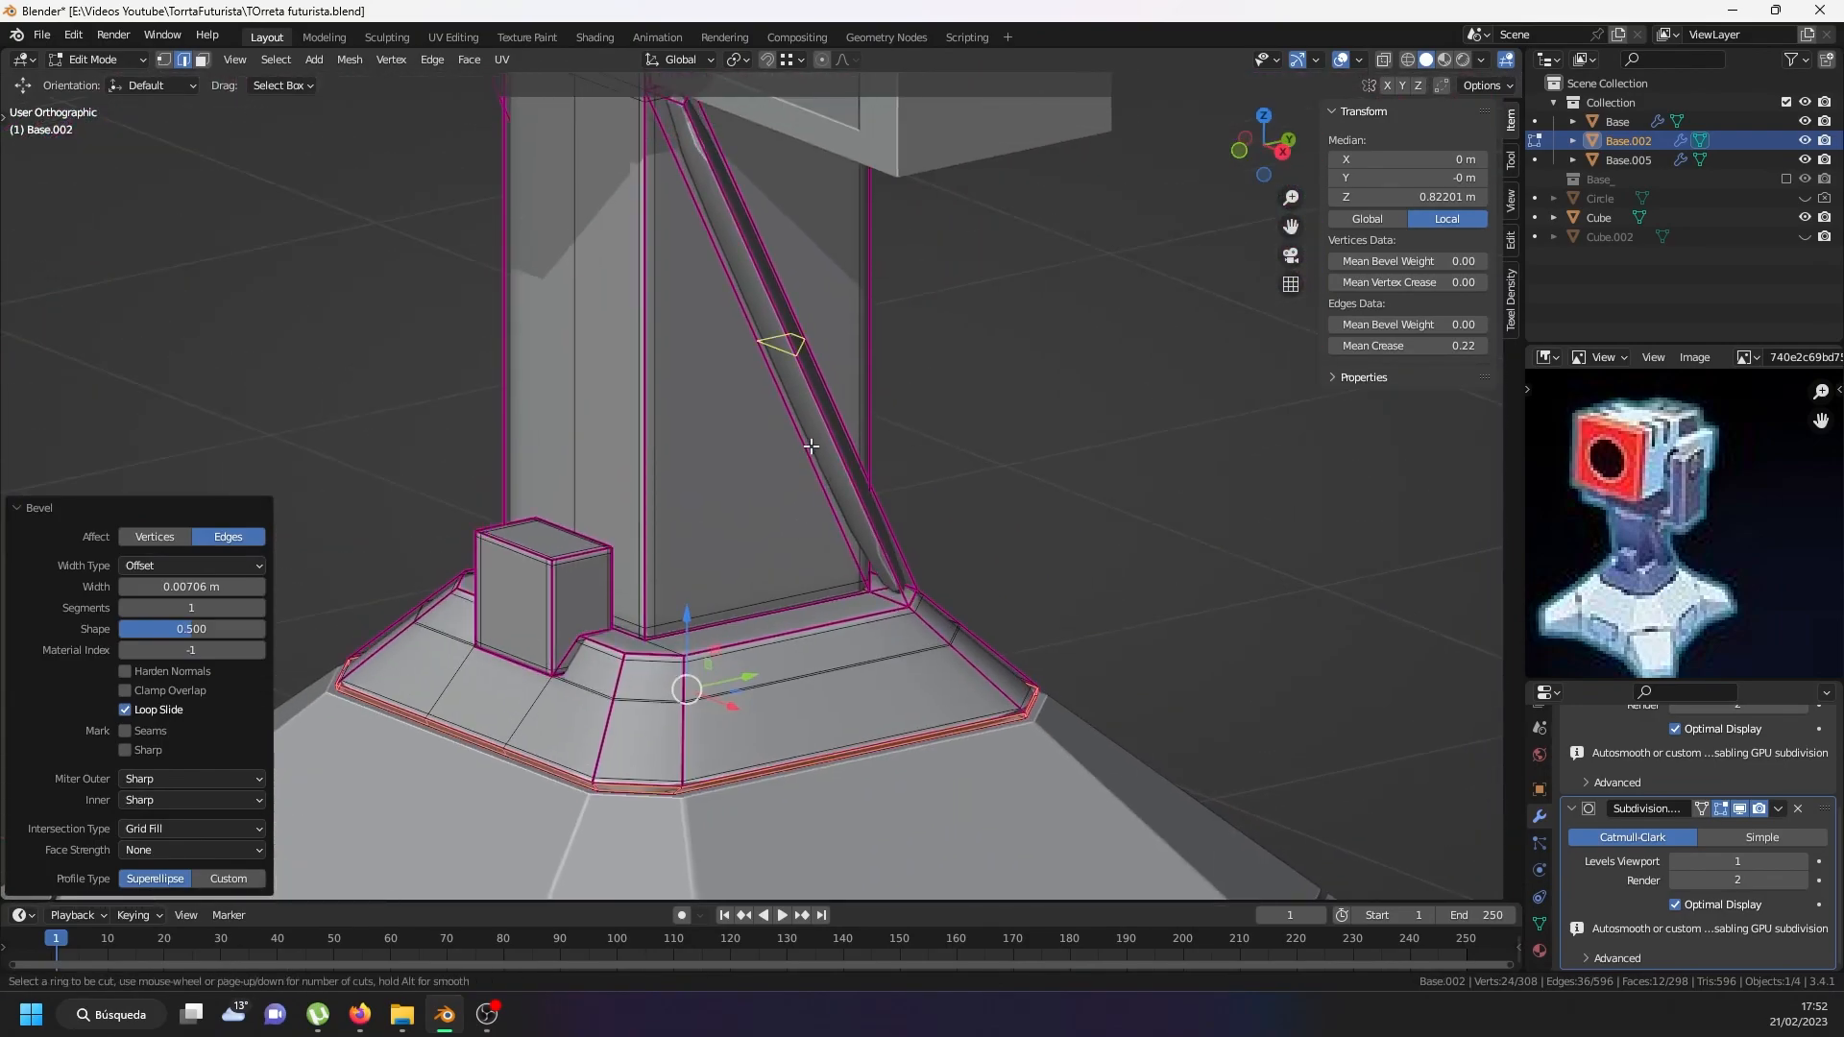
{"action": "left_click", "coordinate": [830, 432]}
{"action": "right_click", "coordinate": [829, 427]}
{"action": "scroll", "coordinate": [825, 423], "scroll_direction": "down", "scroll_amount": 3}
{"action": "scroll", "coordinate": [906, 458], "scroll_direction": "up", "scroll_amount": 2}
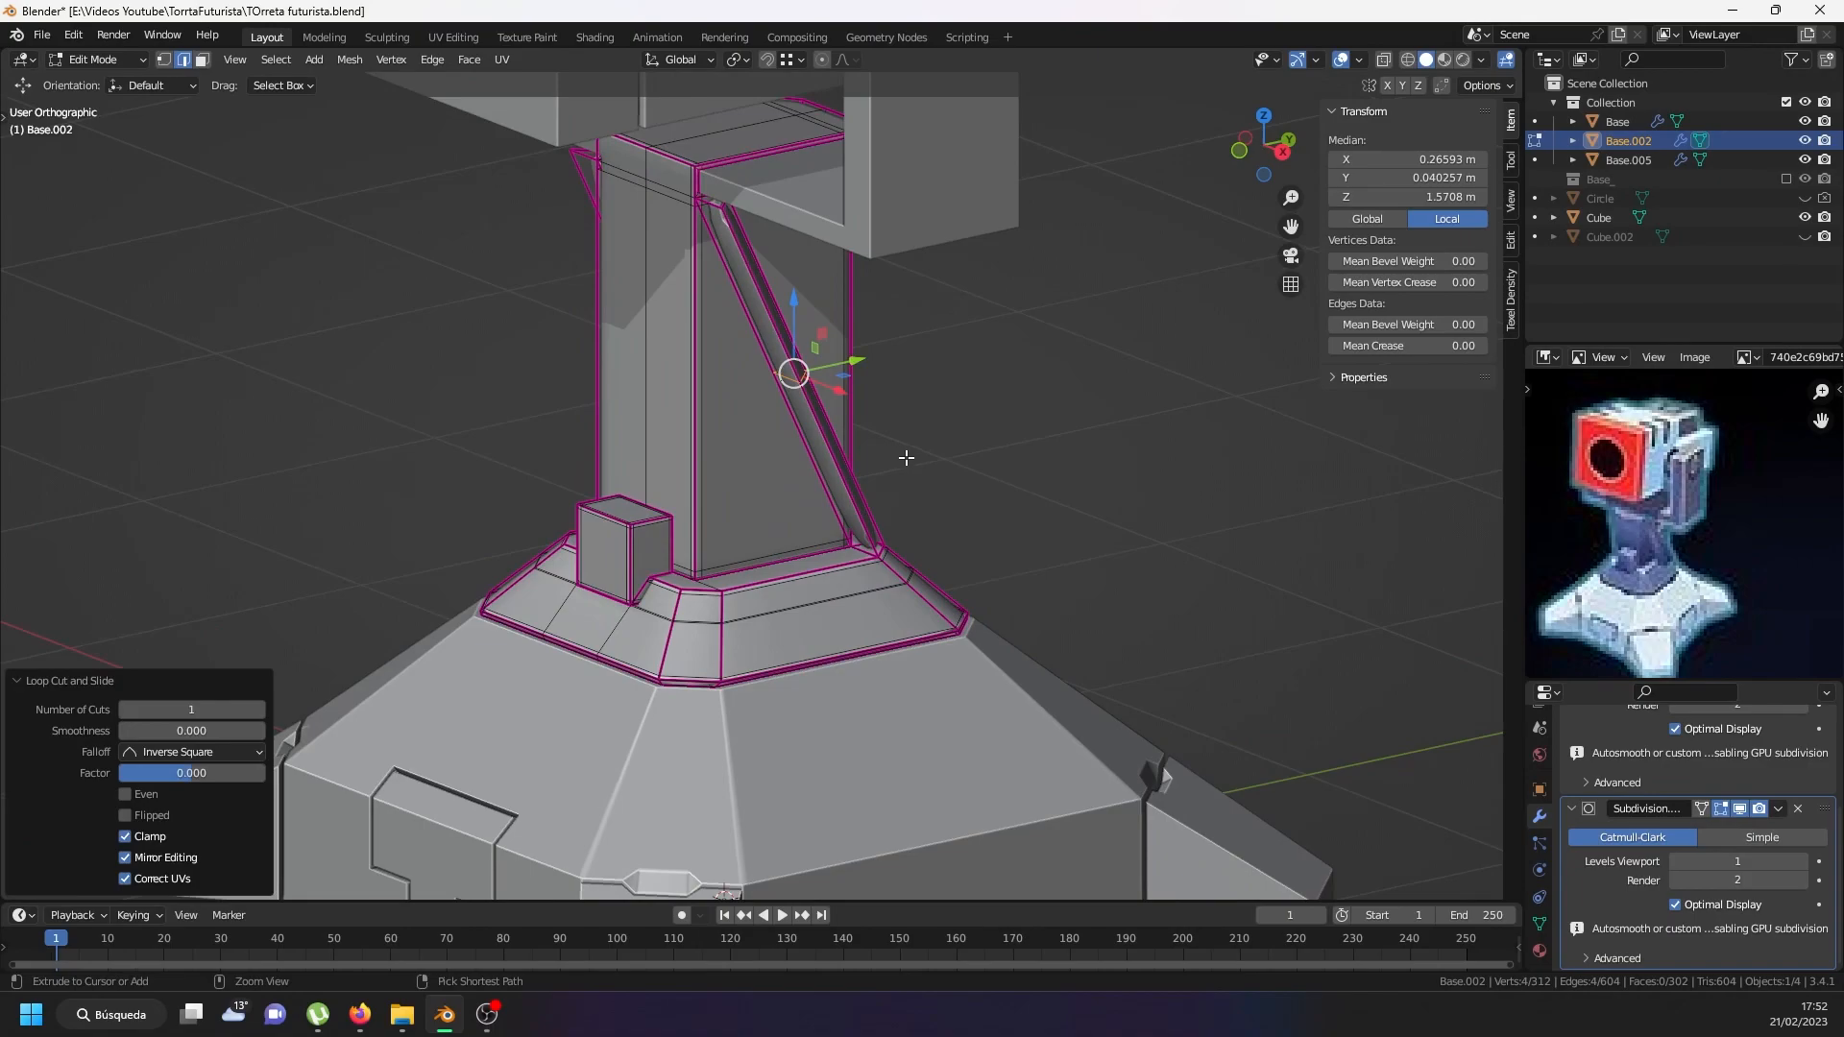
{"action": "key", "text": "ctrl+b"}
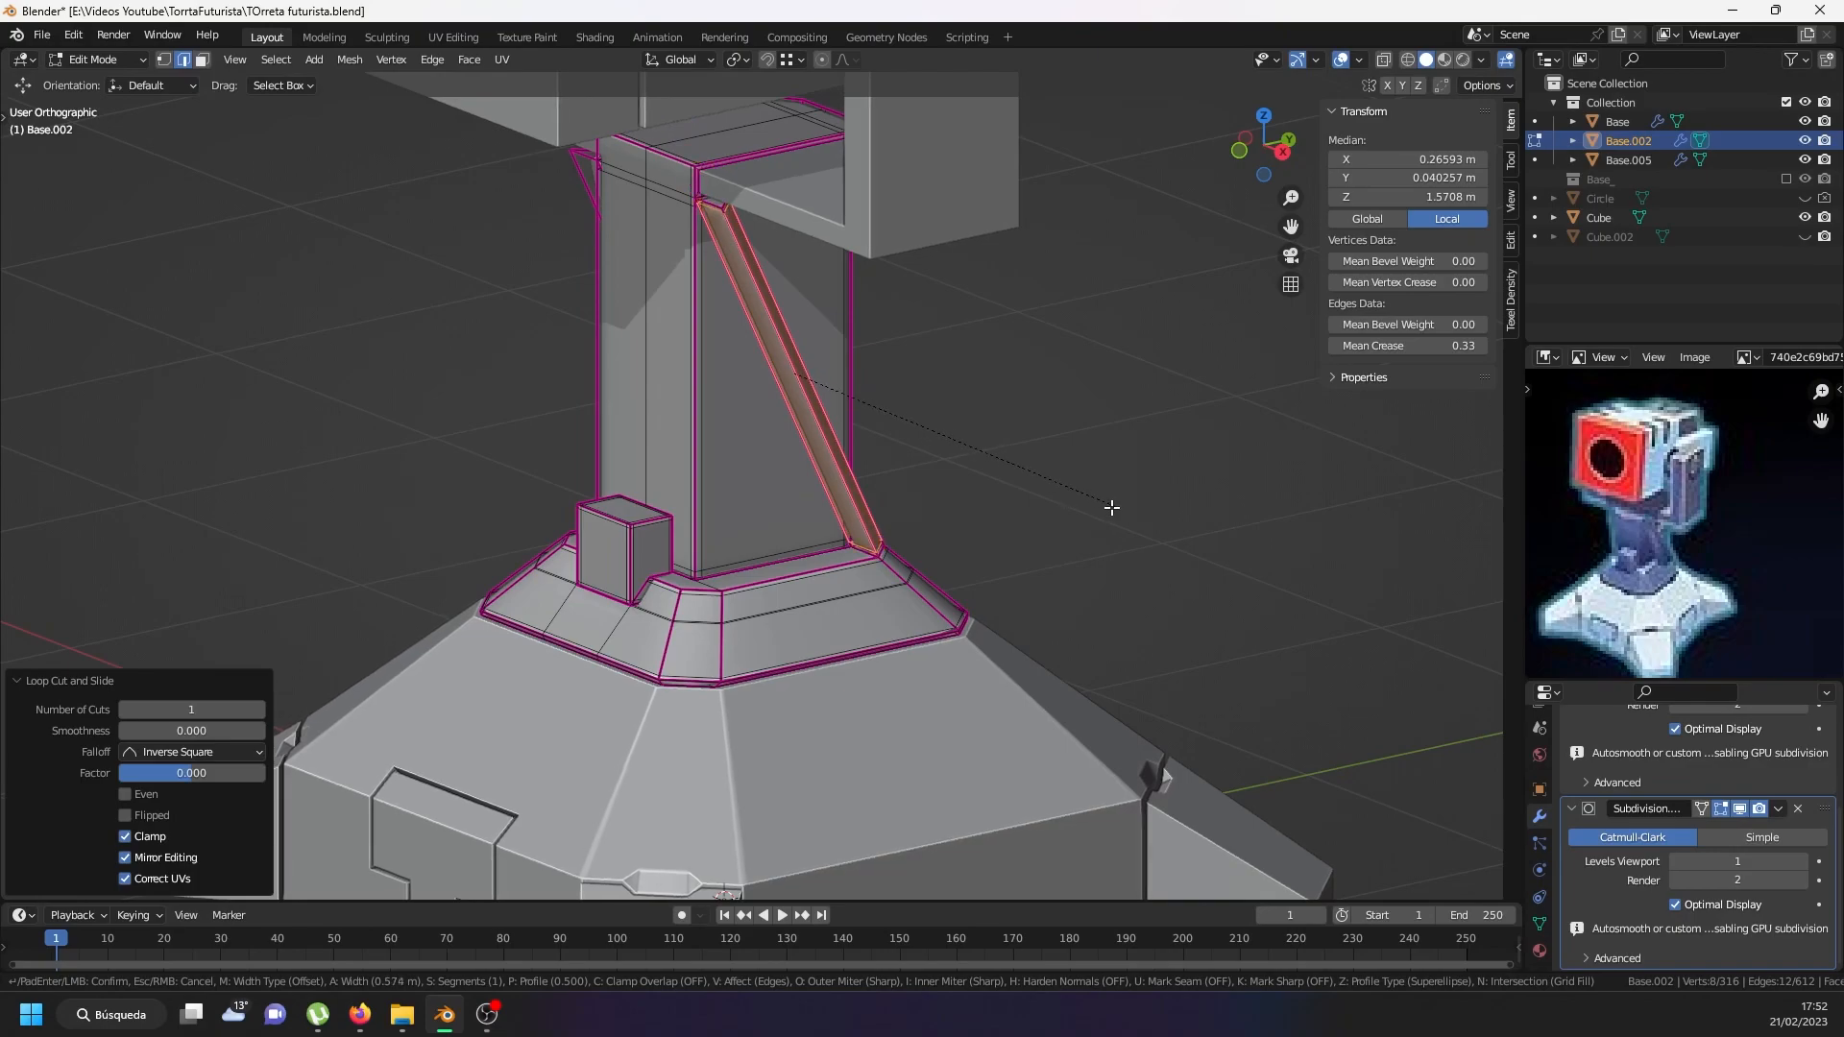
{"action": "left_click", "coordinate": [1109, 507]}
Symmetrize the entire column mesh with direction +X to -X, clear the selection and check the result in Object Mode.
{"action": "middle_click_drag", "start_coordinate": [867, 504], "coordinate": [868, 514]}
{"action": "key", "text": "a"}
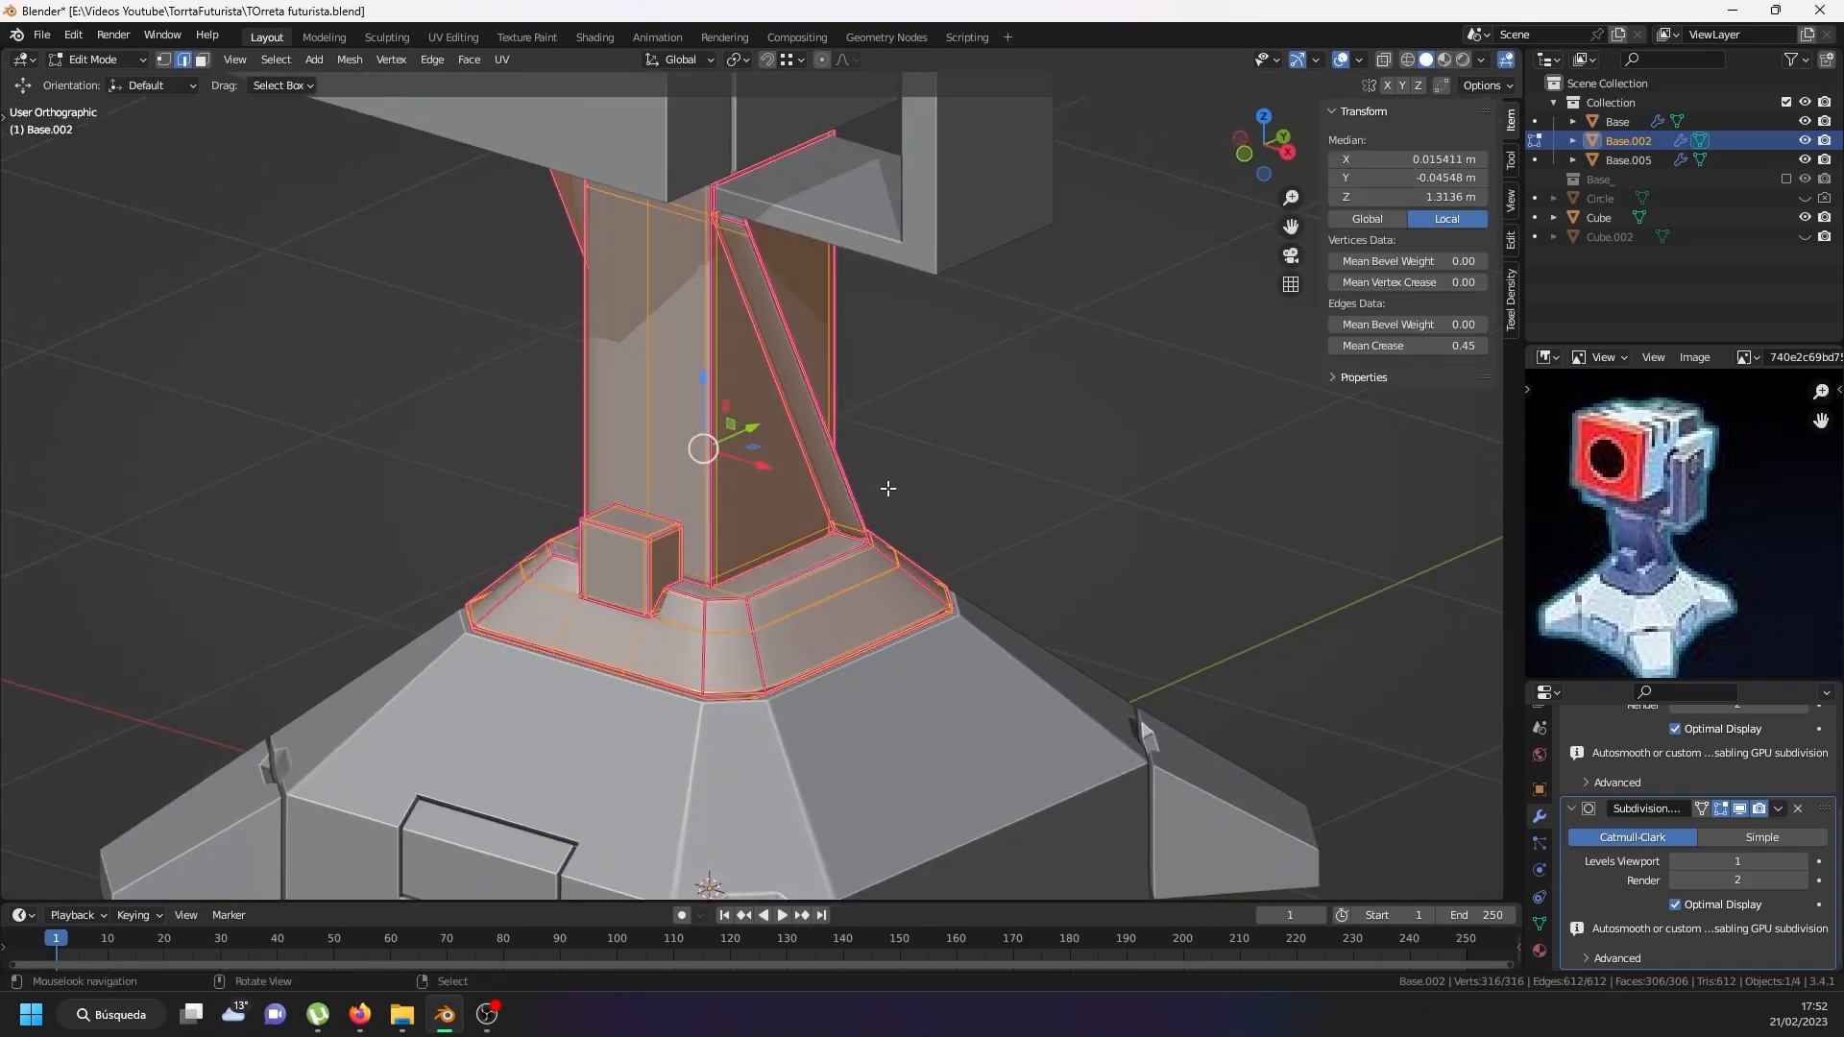
{"action": "left_click", "coordinate": [348, 61]}
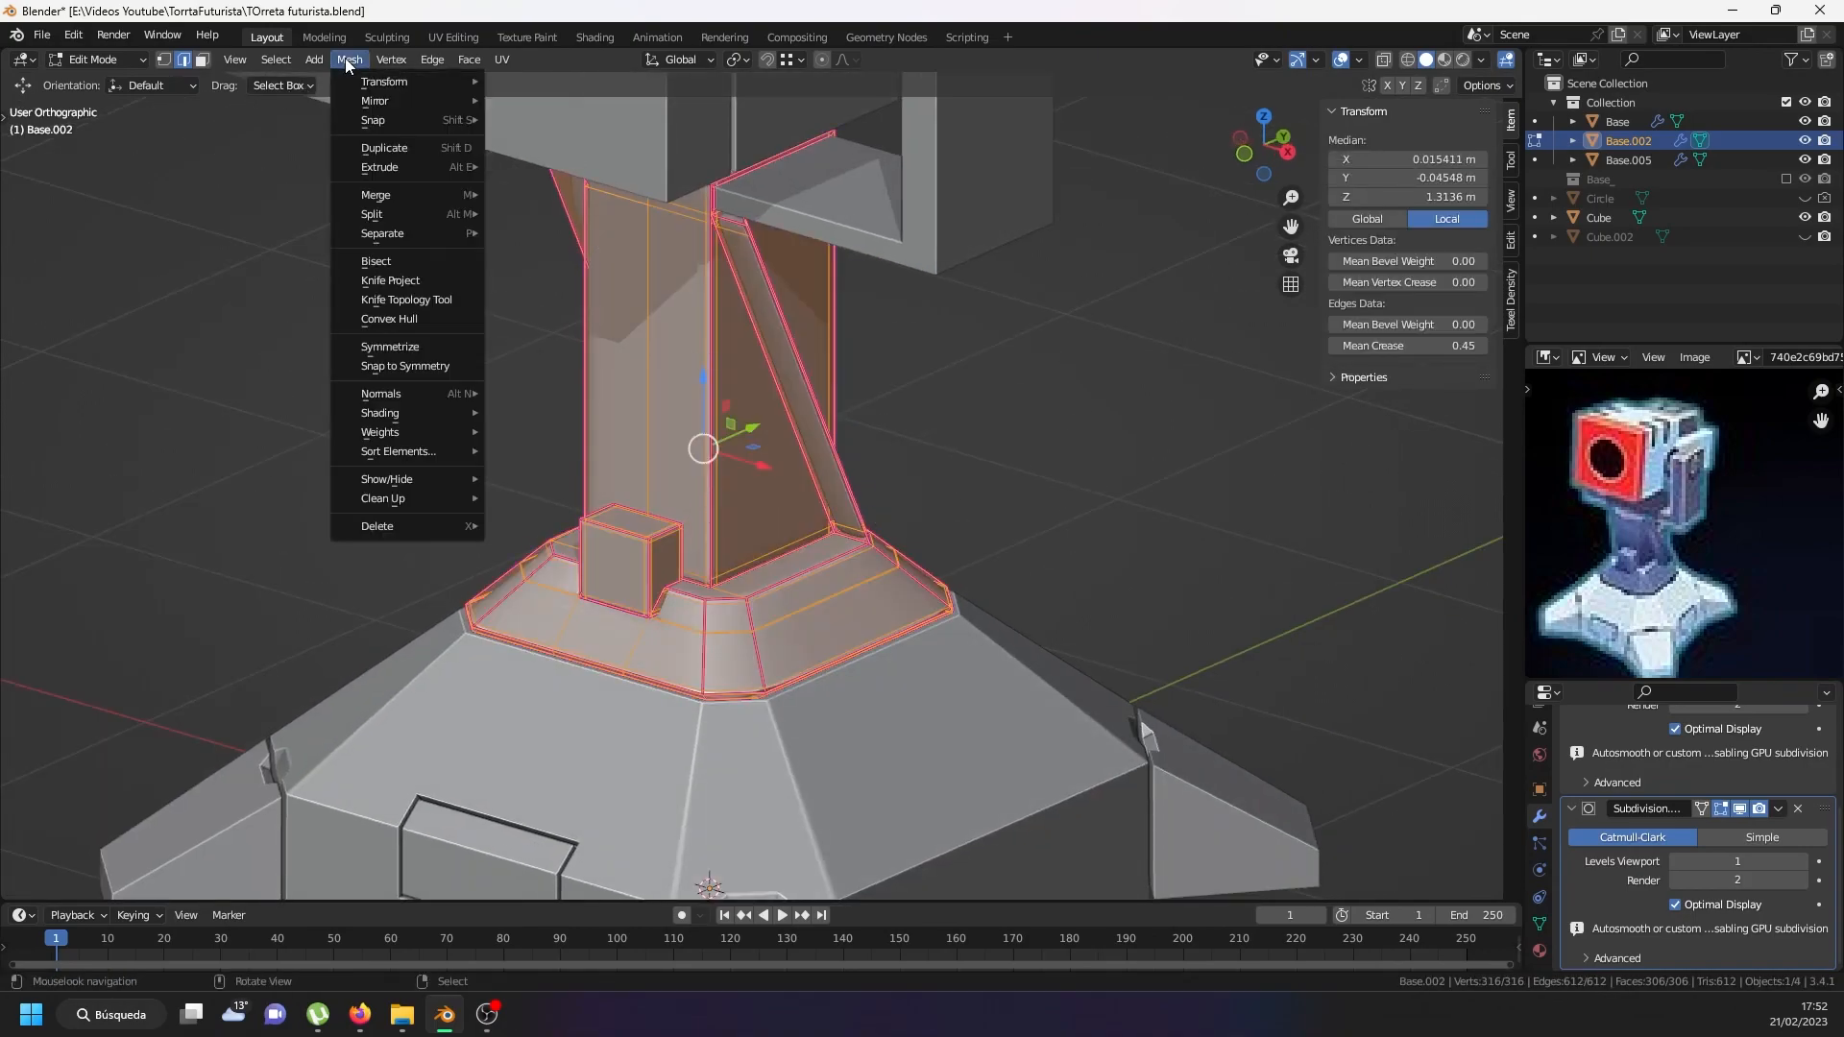
{"action": "left_click", "coordinate": [424, 349]}
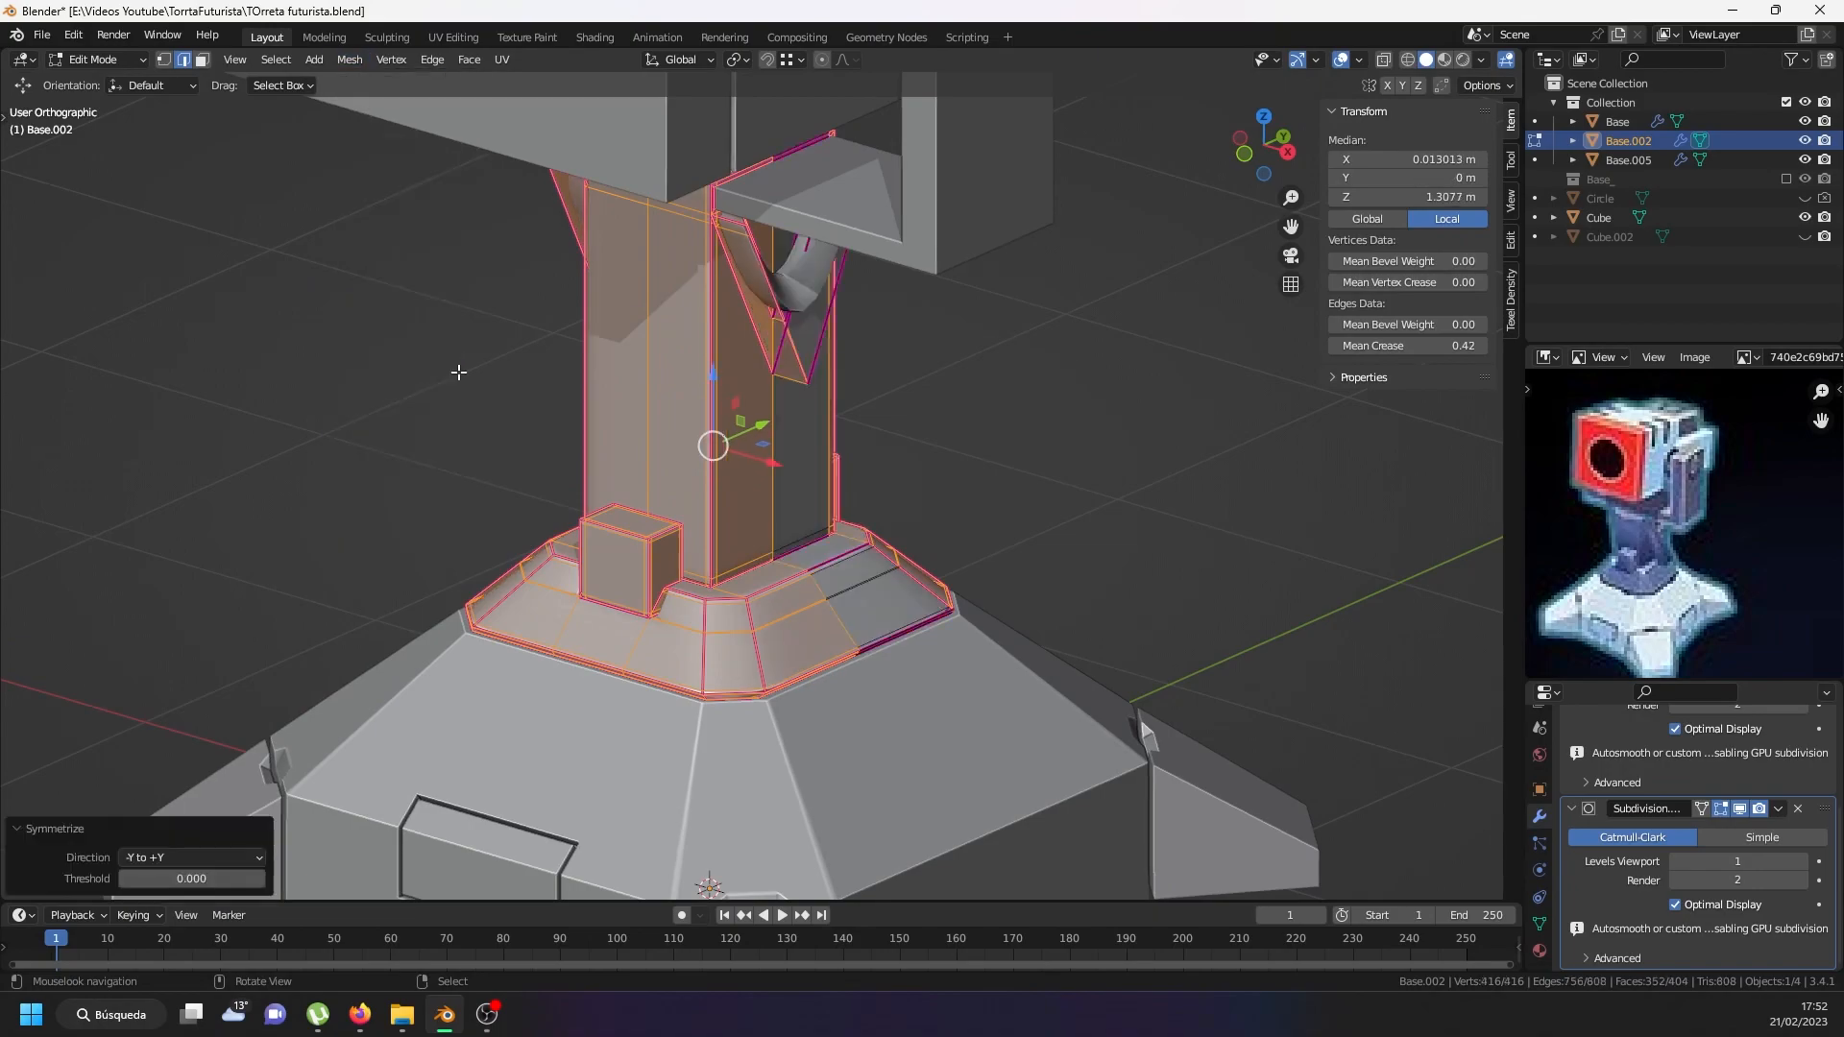
{"action": "left_click", "coordinate": [189, 857]}
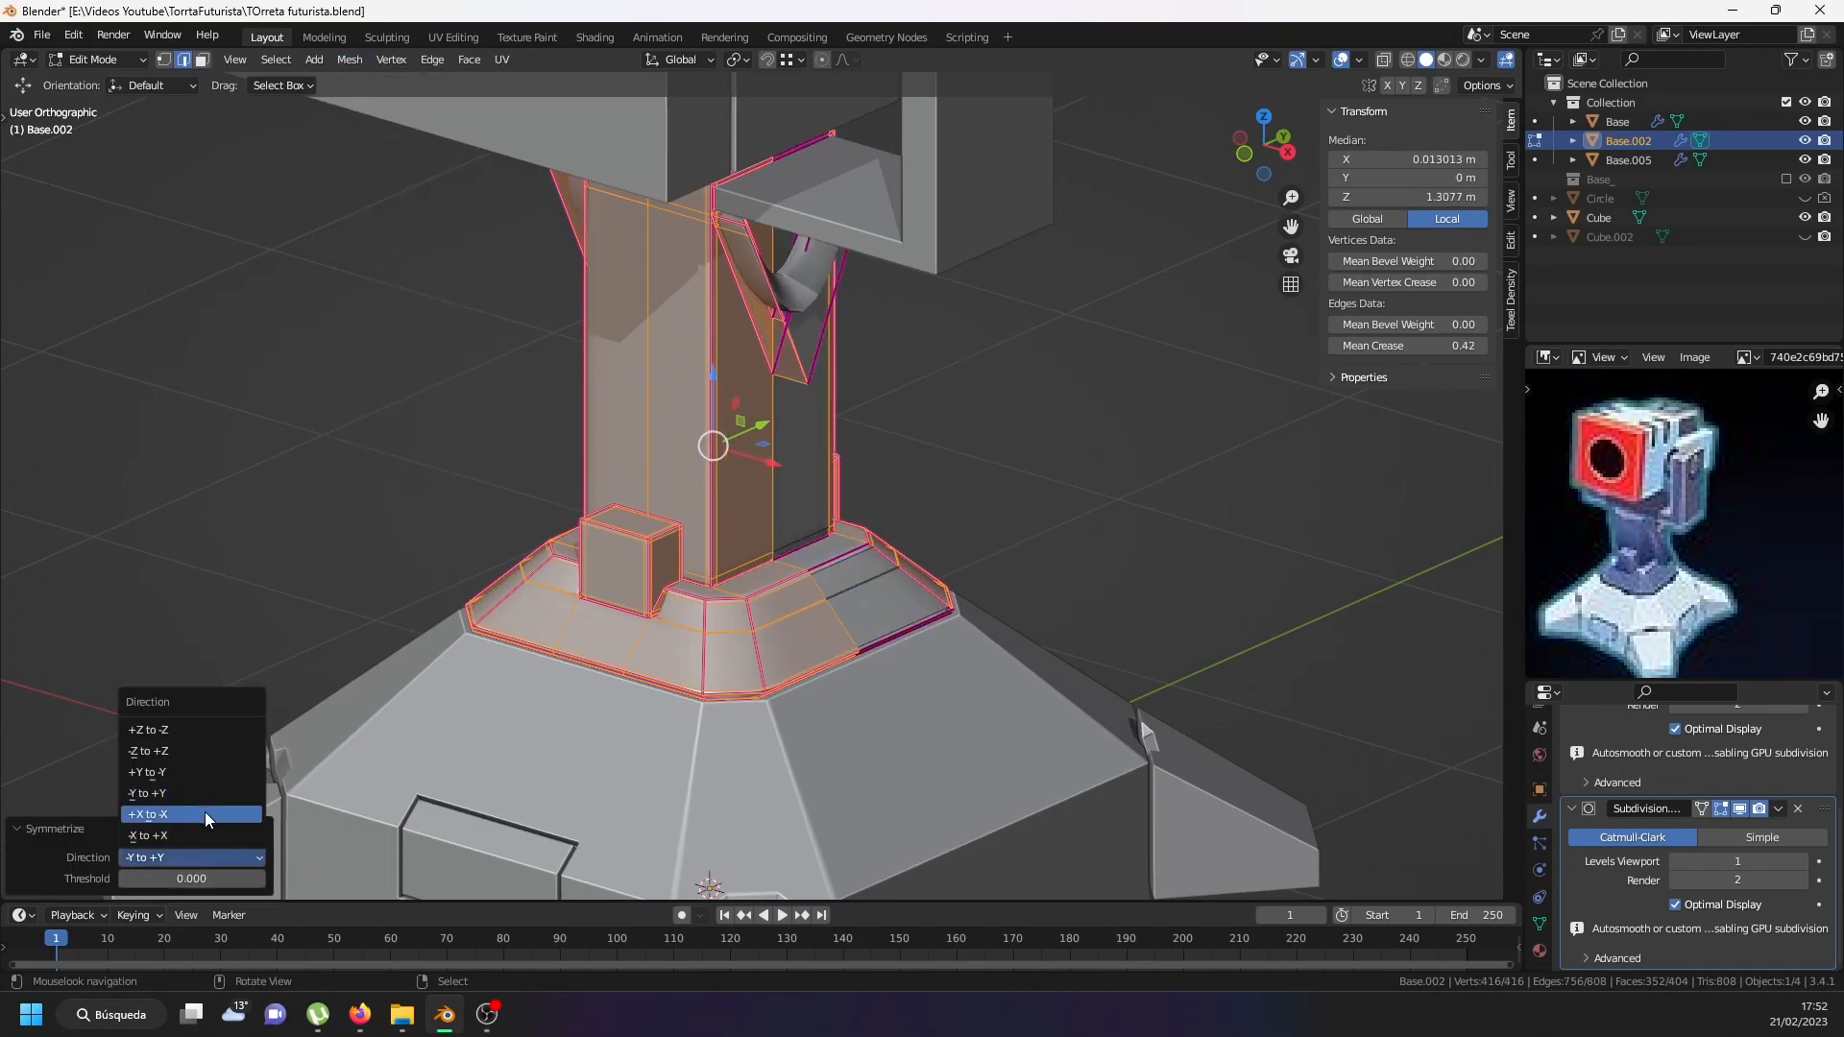
{"action": "left_click", "coordinate": [204, 813]}
{"action": "scroll", "coordinate": [751, 537], "scroll_direction": "down", "scroll_amount": 4}
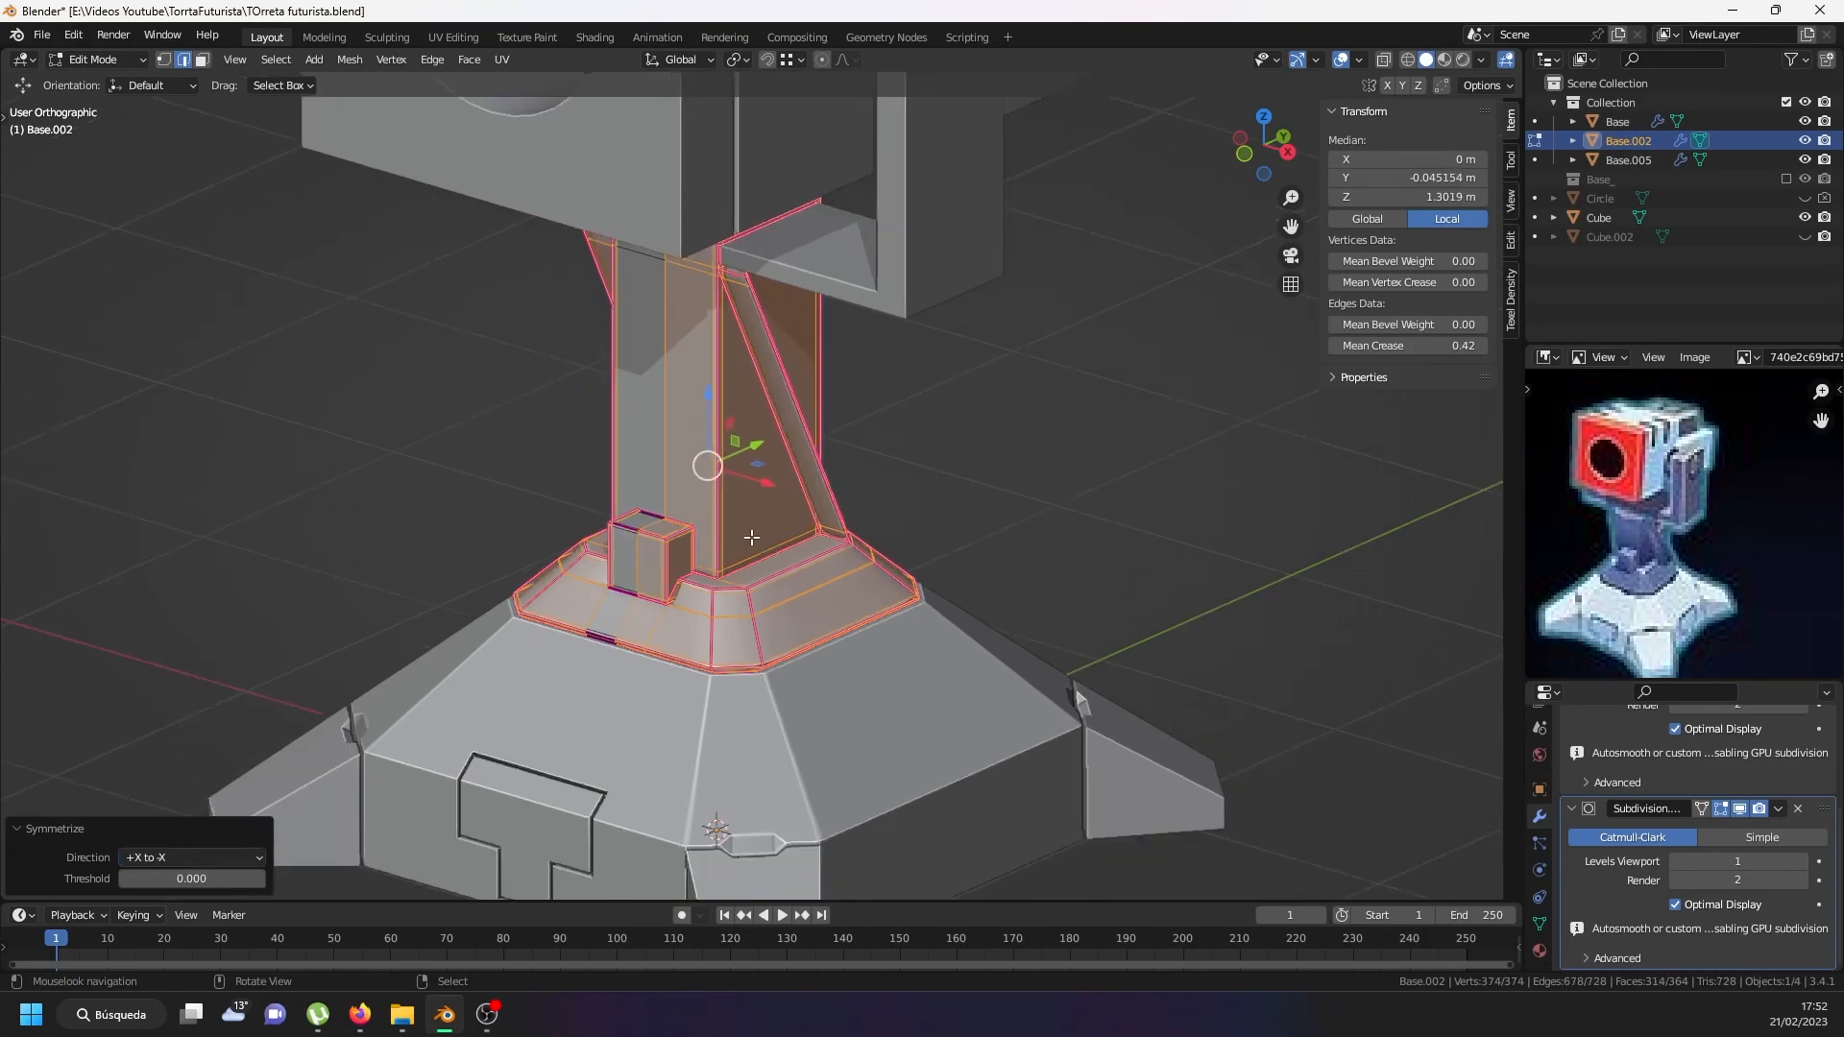
{"action": "left_click", "coordinate": [751, 537]}
{"action": "middle_click_drag", "start_coordinate": [751, 536], "coordinate": [764, 595]}
{"action": "key", "text": "Tab"}
{"action": "scroll", "coordinate": [739, 624], "scroll_direction": "up", "scroll_amount": 6}
{"action": "key", "text": "Tab"}
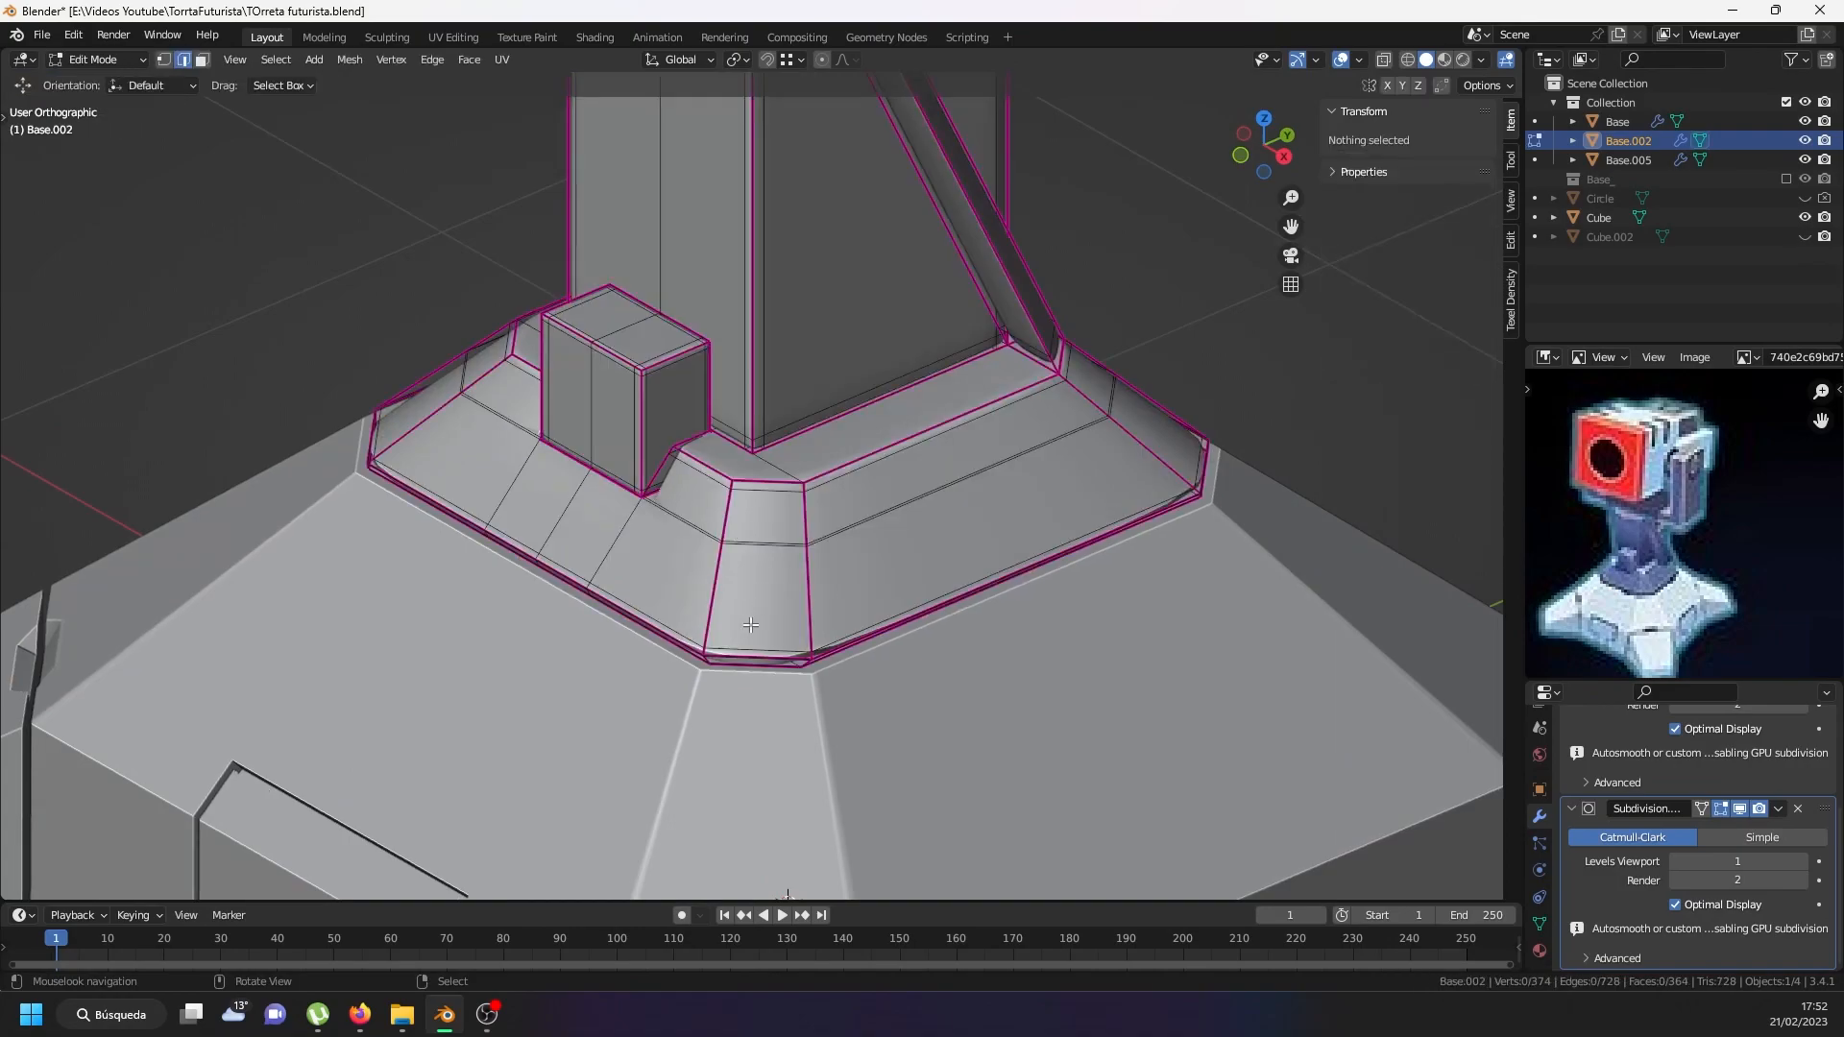
Add a centred loop cut down the collar's chamfered corner face and bevel it into two parallel loops.
{"action": "scroll", "coordinate": [772, 594], "scroll_direction": "up", "scroll_amount": 3}
{"action": "key", "text": "ctrl+r"}
{"action": "left_click", "coordinate": [742, 386]}
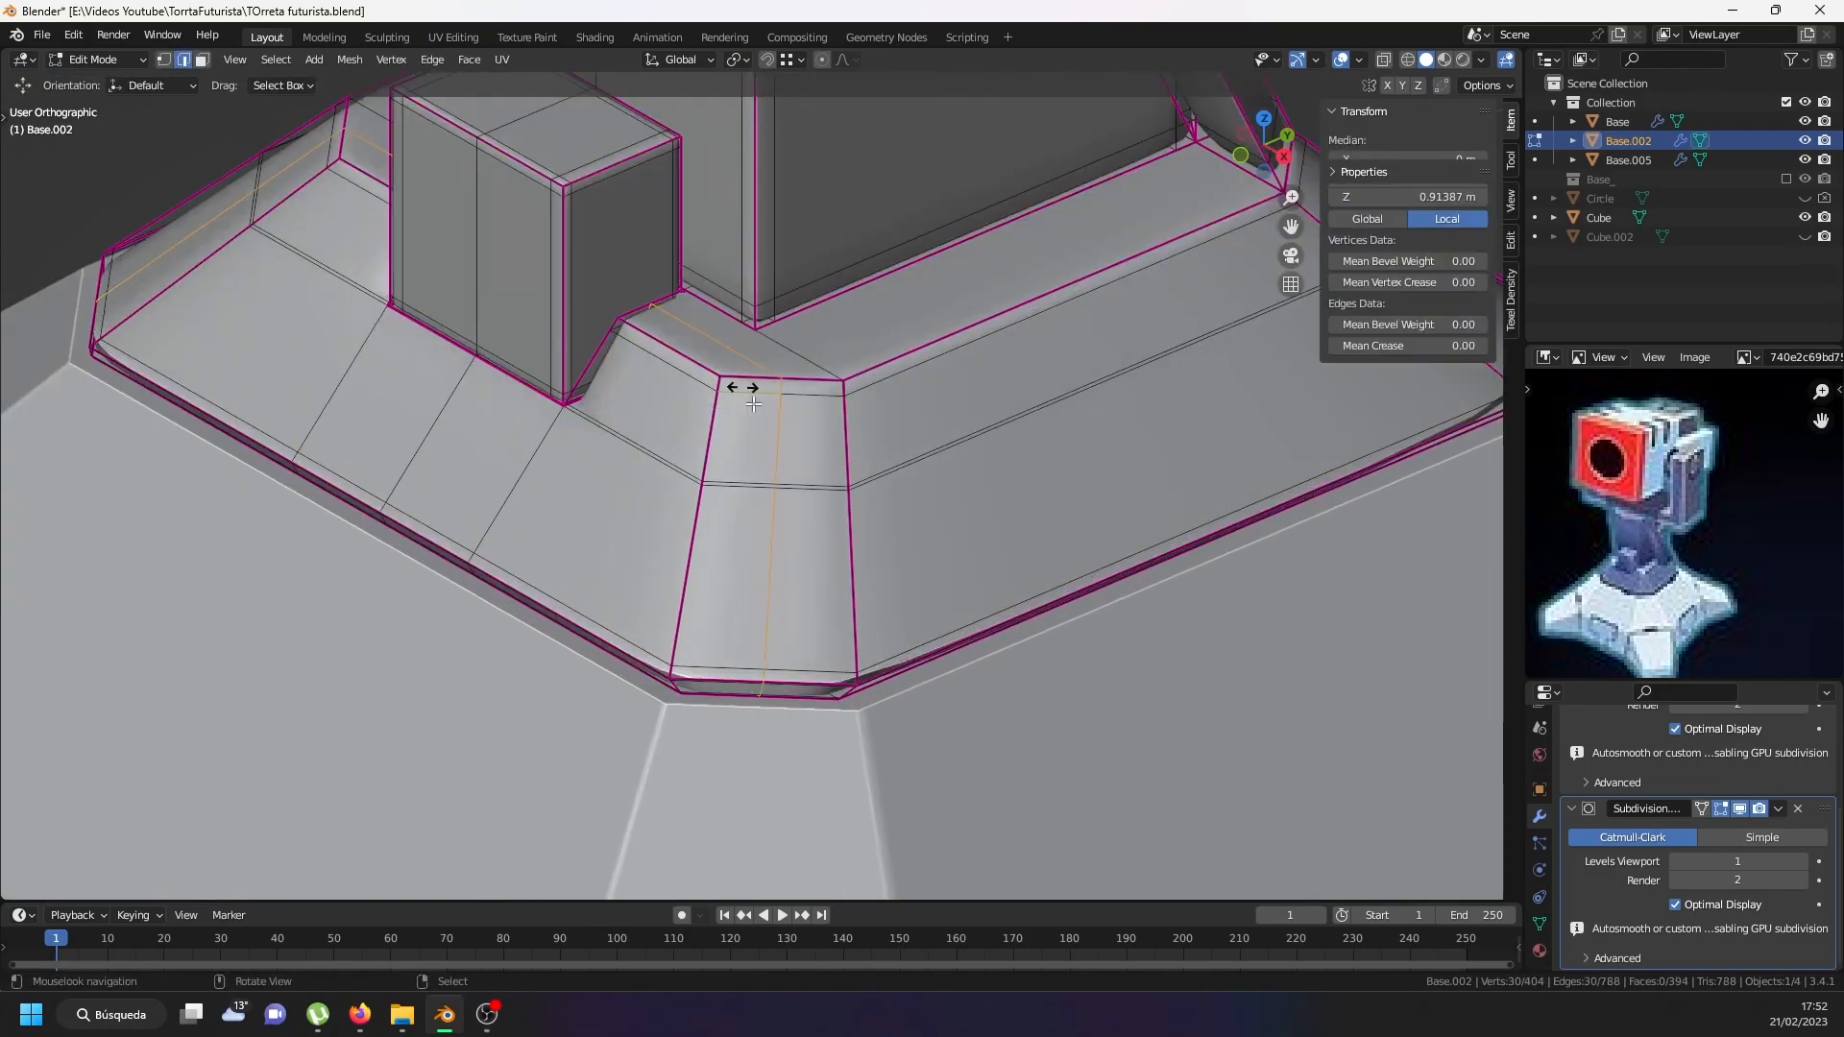
{"action": "right_click", "coordinate": [742, 387]}
{"action": "middle_click_drag", "start_coordinate": [743, 387], "coordinate": [831, 567]}
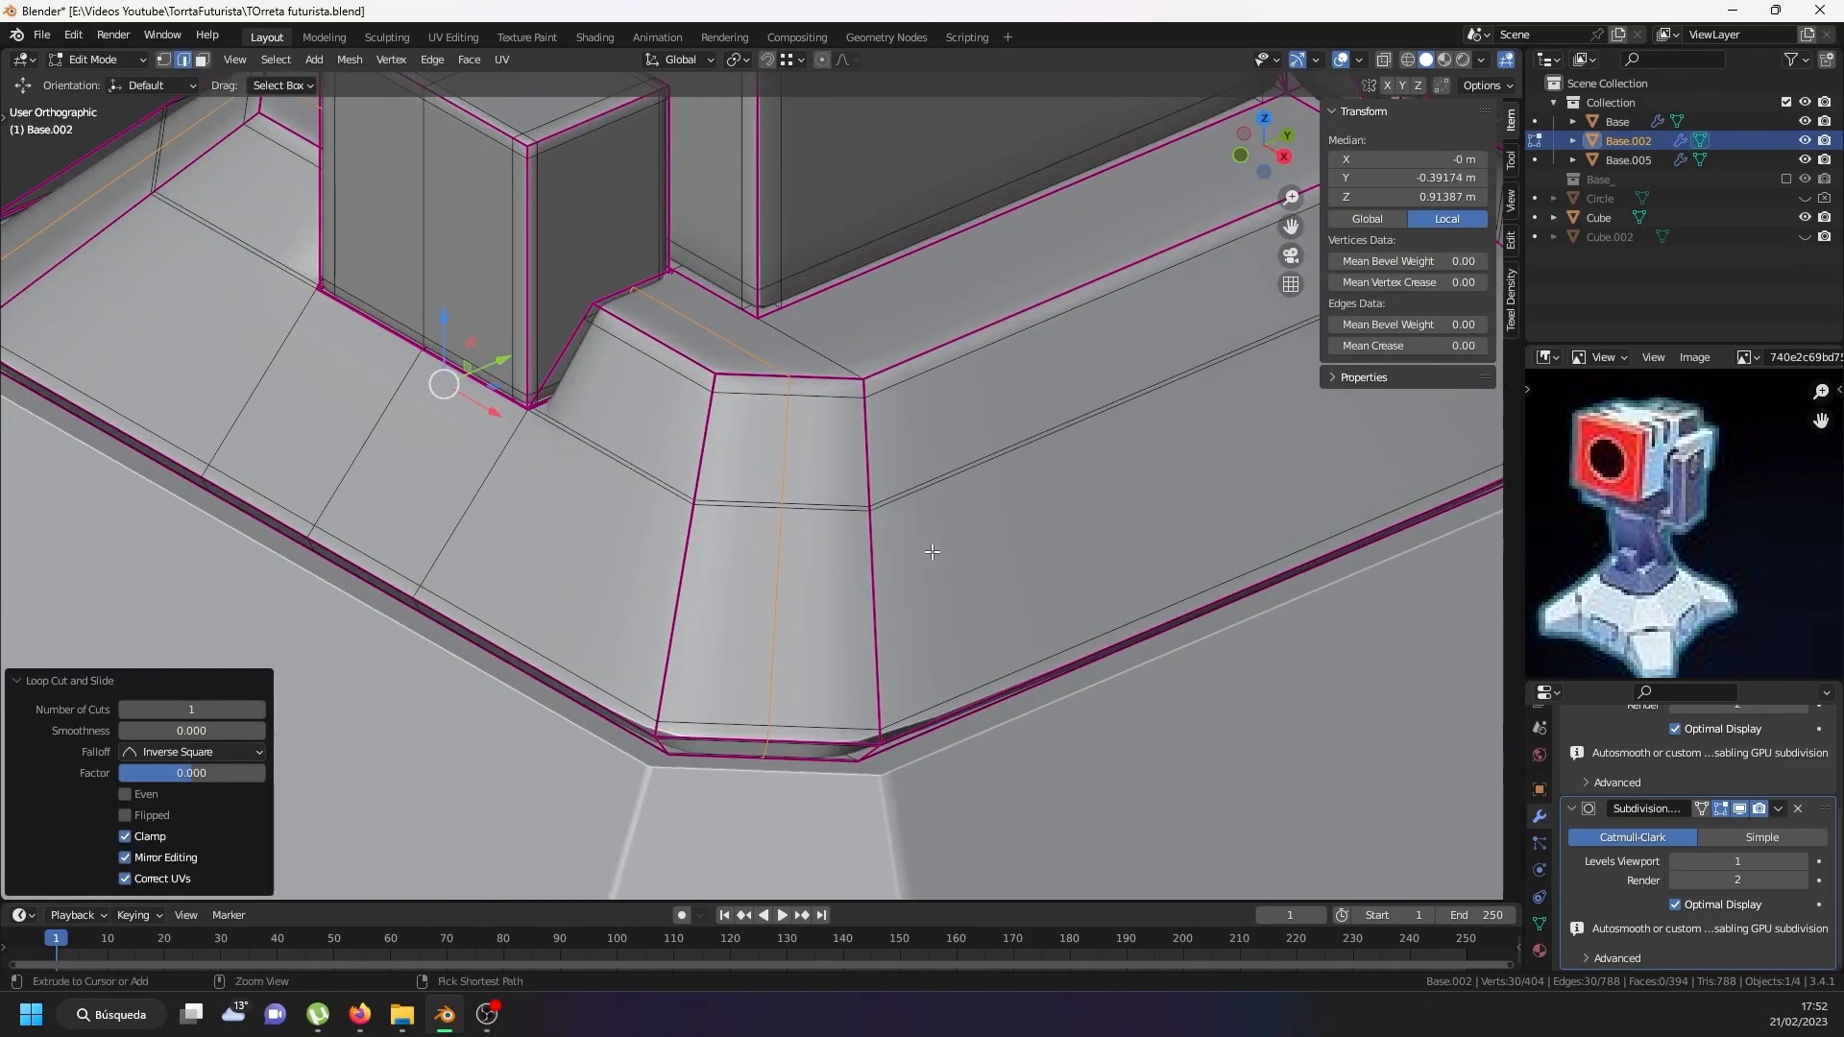
{"action": "key", "text": "ctrl+b"}
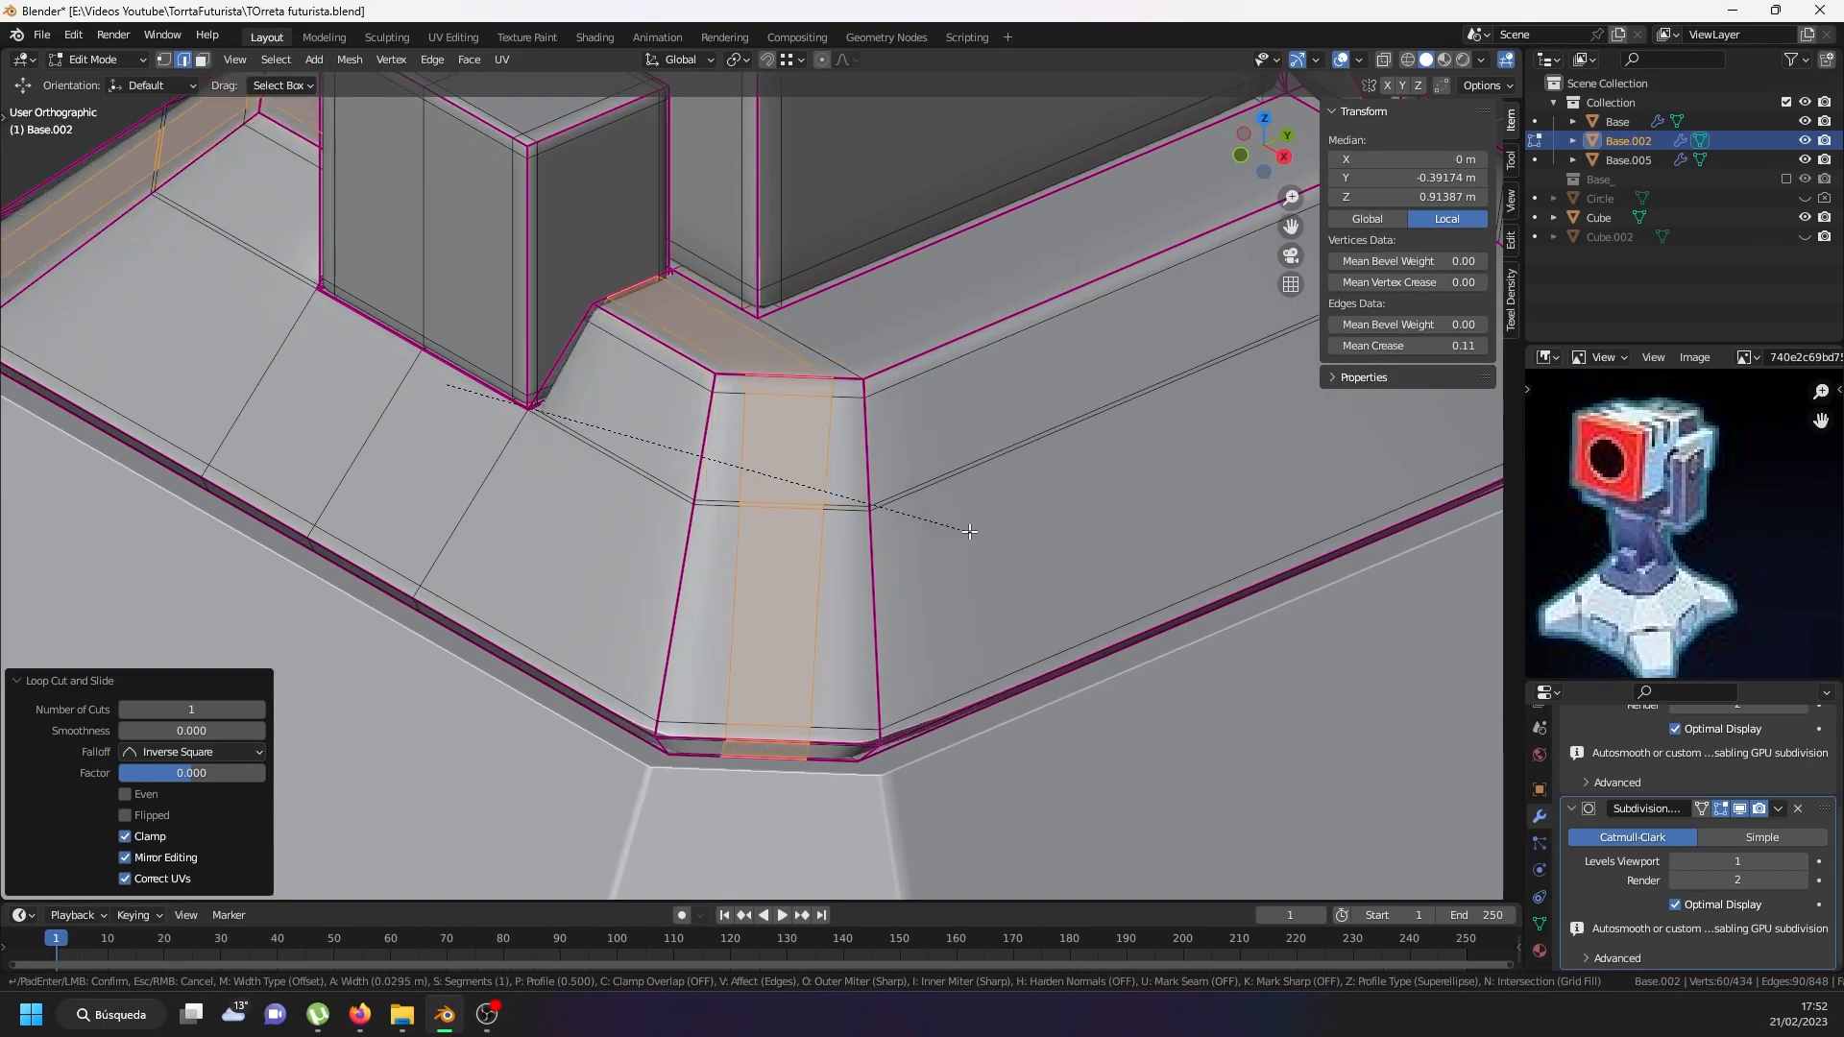
{"action": "left_click", "coordinate": [730, 473]}
Select the corner face's loop nearest the block and edge-slide it toward the adjacent creased edge at factor 0.772.
{"action": "left_click", "coordinate": [741, 458]}
{"action": "left_click", "coordinate": [740, 461], "text": "alt"}
{"action": "scroll", "coordinate": [739, 485], "scroll_direction": "up", "scroll_amount": 2}
{"action": "key", "text": "g"}
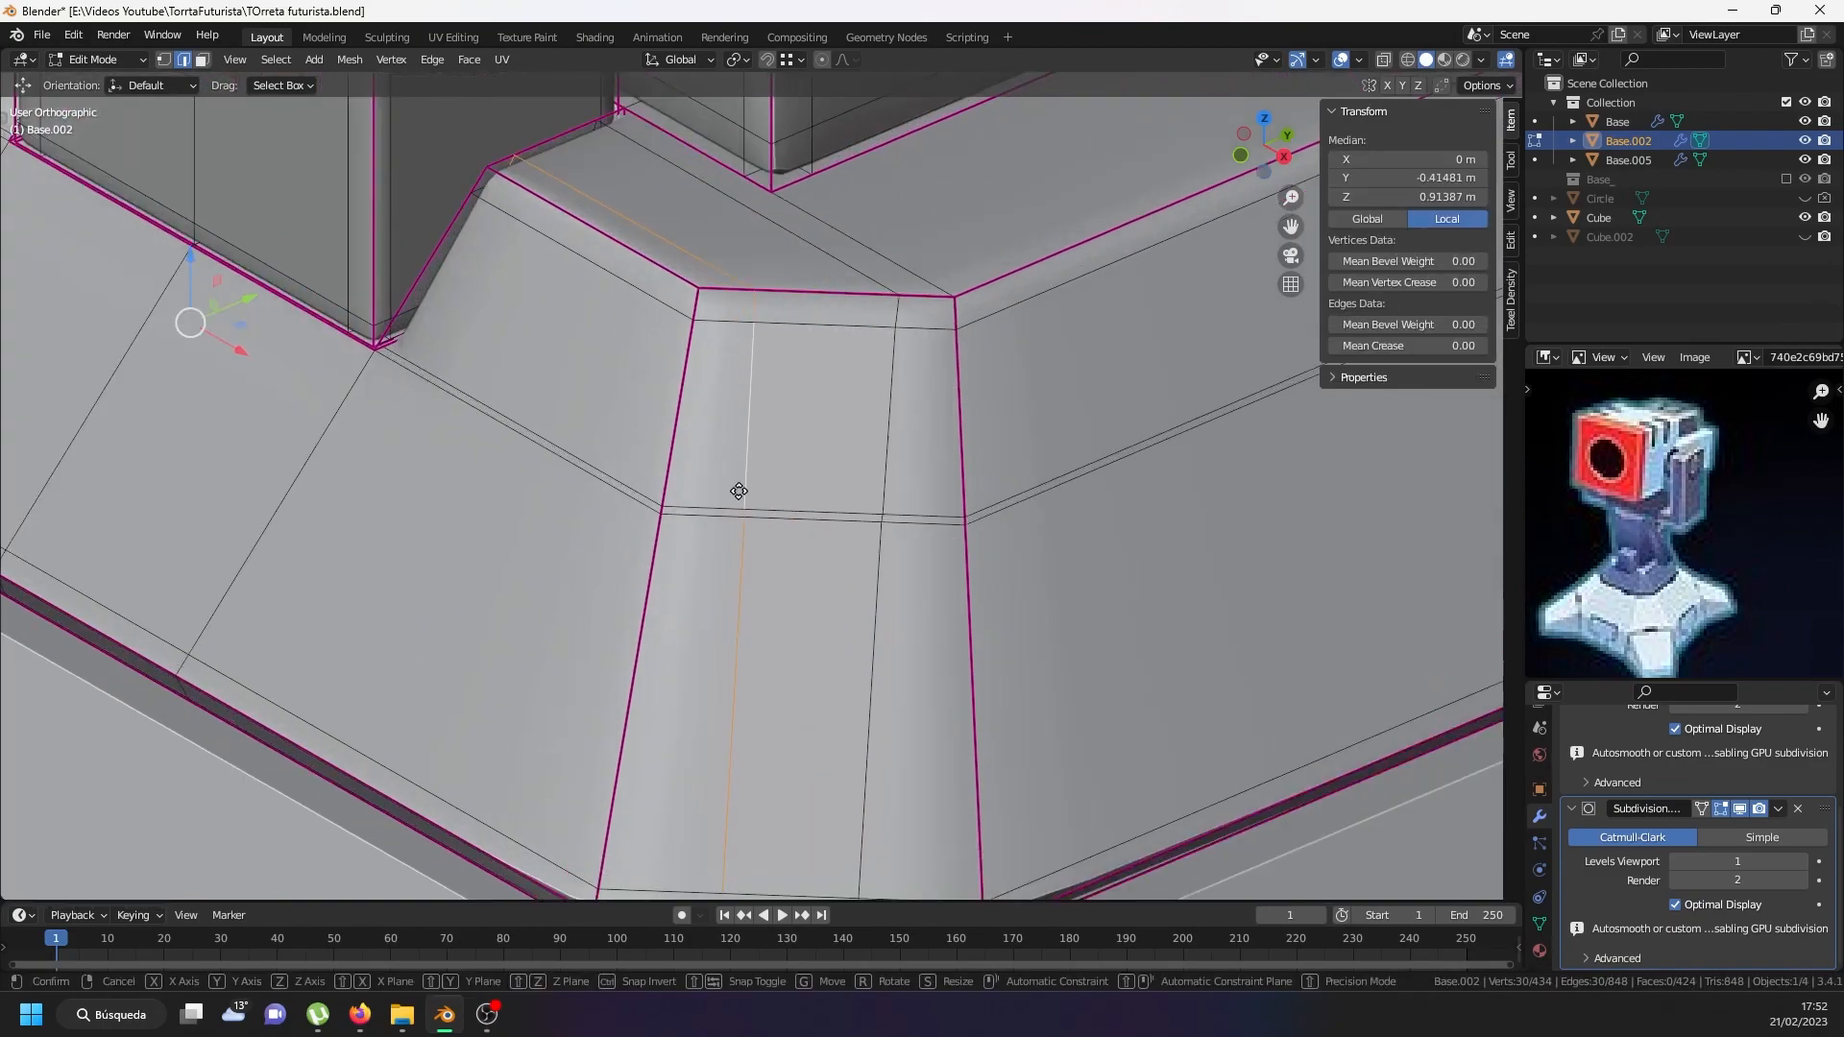
{"action": "left_click", "coordinate": [646, 486]}
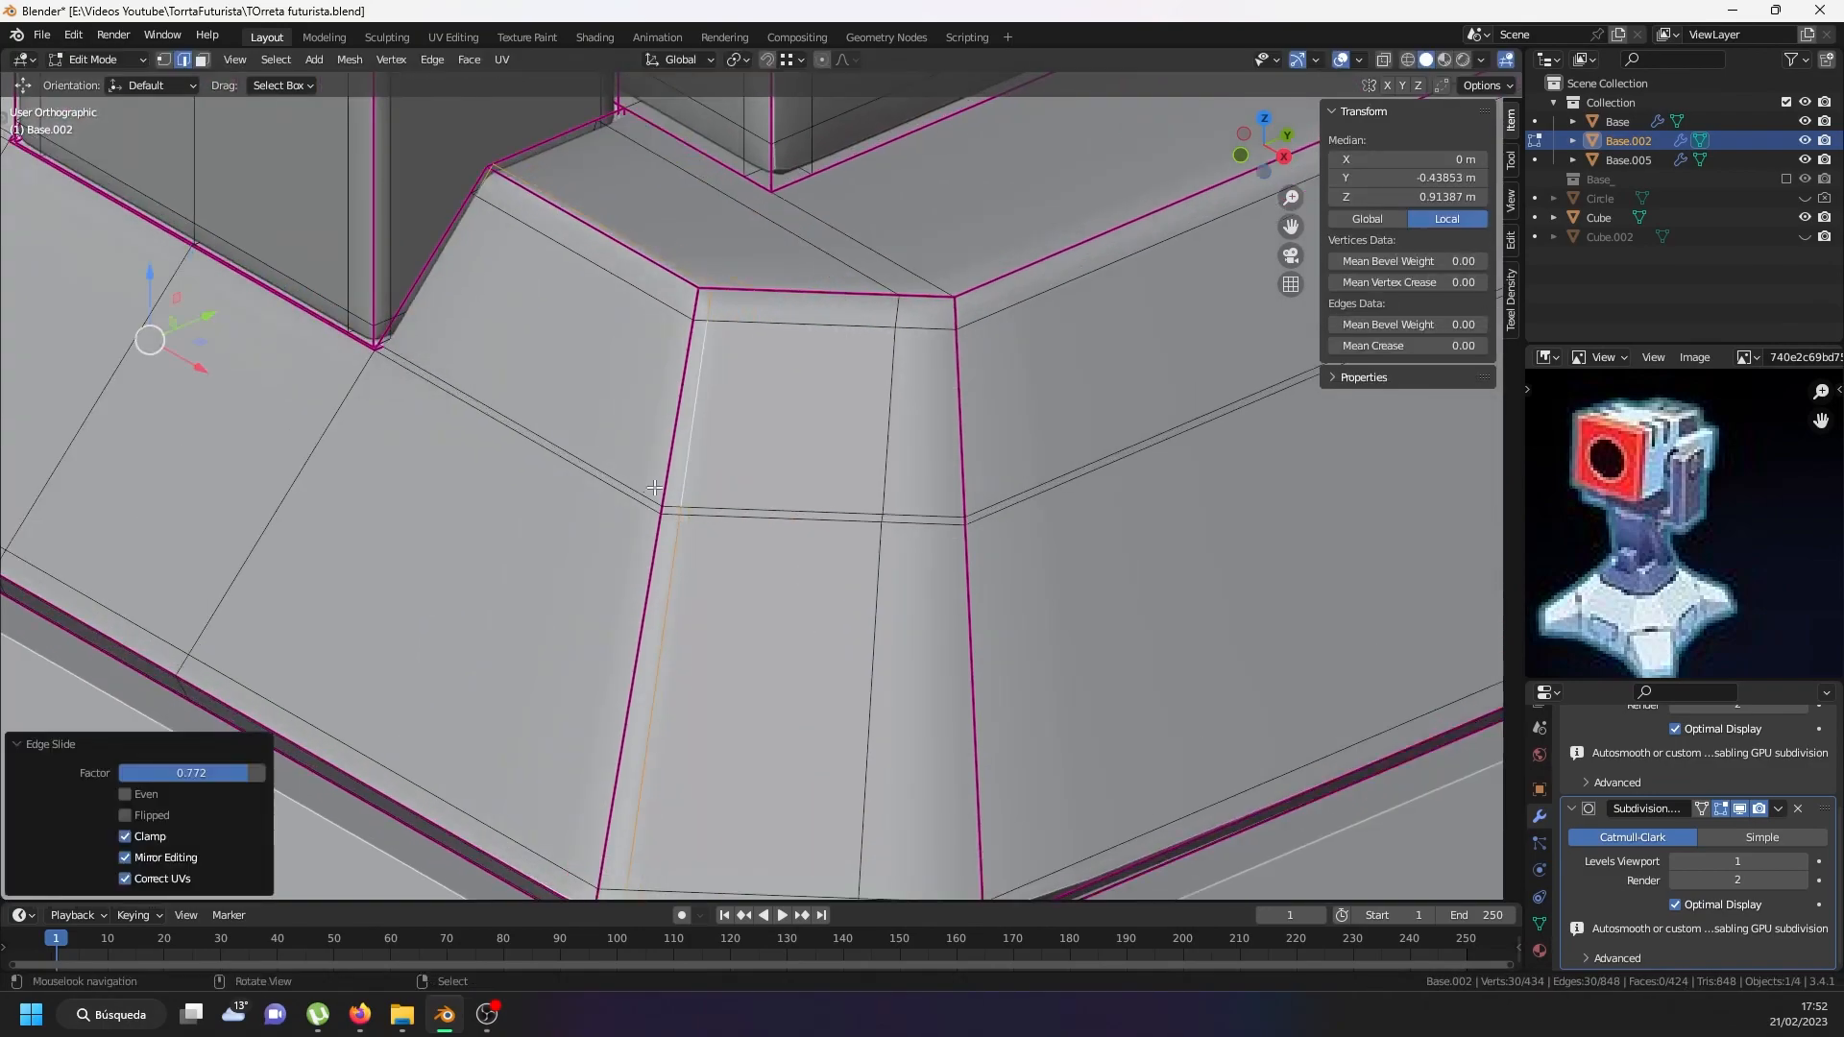
Select the corner face's other loop and edge-slide it toward the opposite creased edge at factor 0.624.
{"action": "left_click", "coordinate": [876, 457]}
{"action": "left_click", "coordinate": [876, 457], "text": "alt"}
{"action": "scroll", "coordinate": [879, 465], "scroll_direction": "down", "scroll_amount": 3}
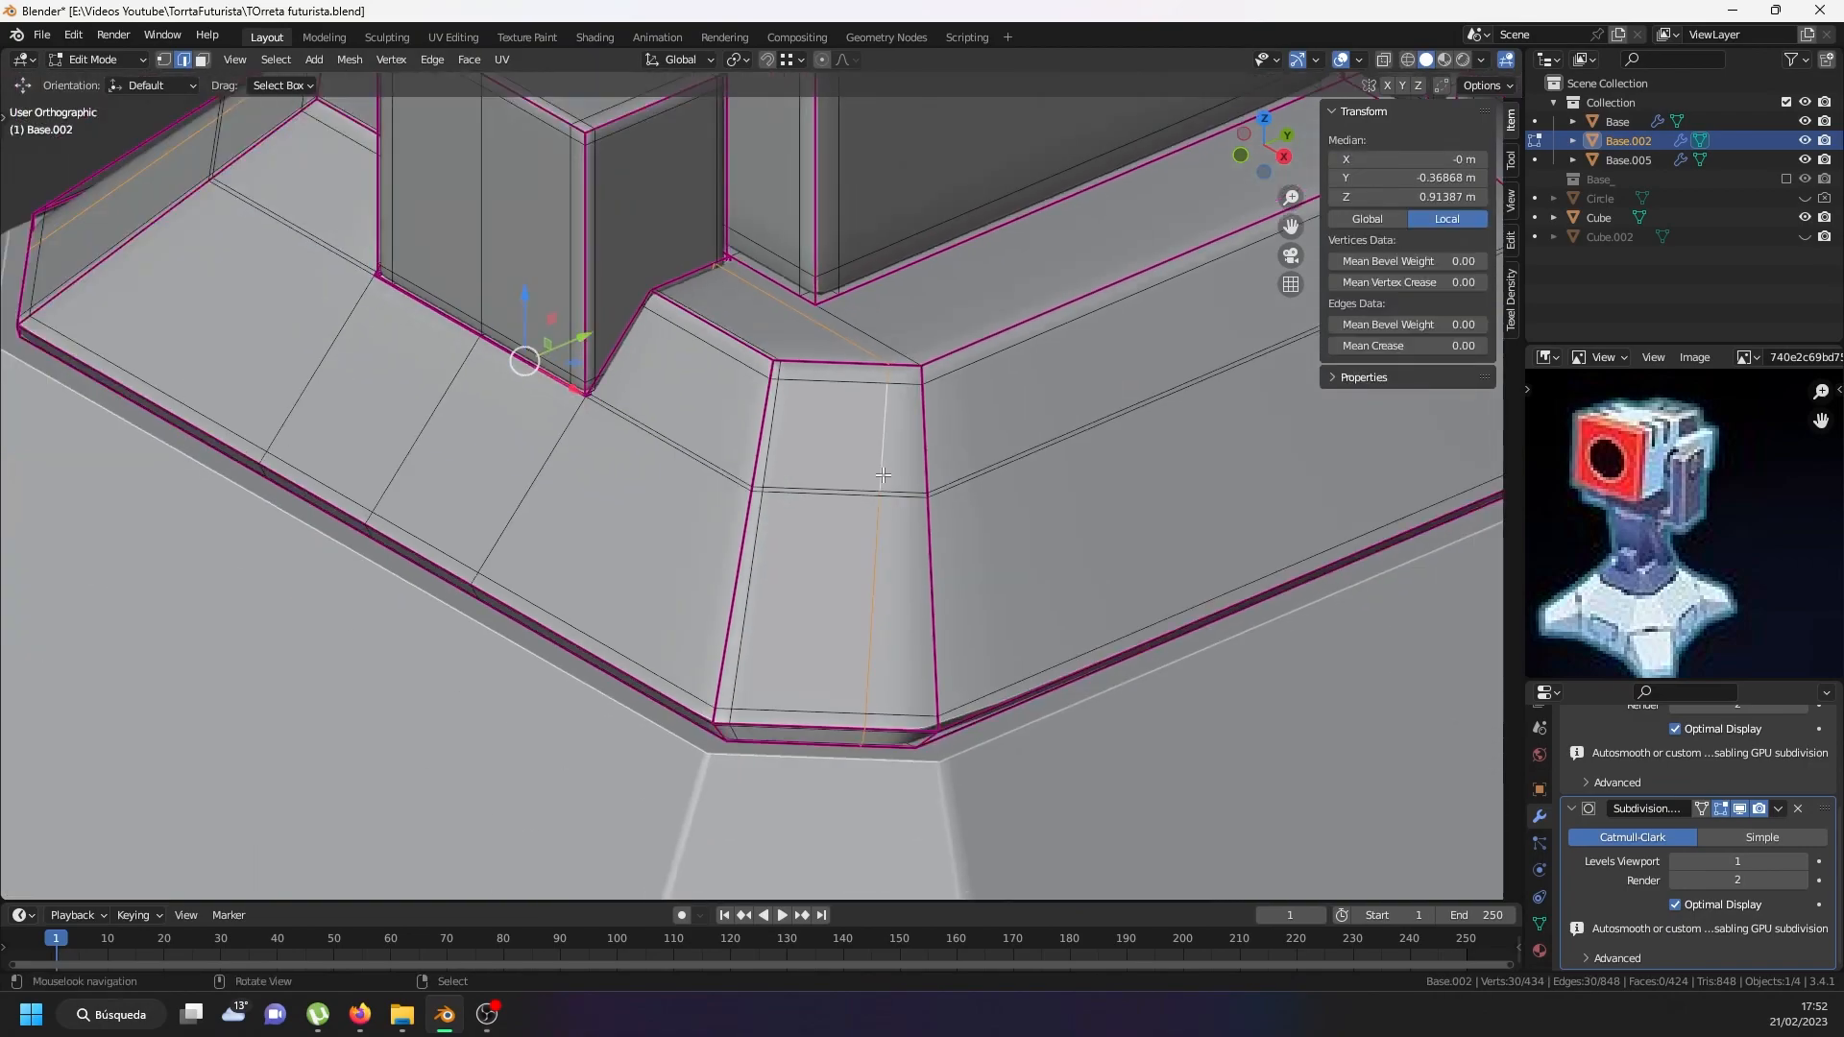
{"action": "key", "text": "g"}
{"action": "key", "text": "g"}
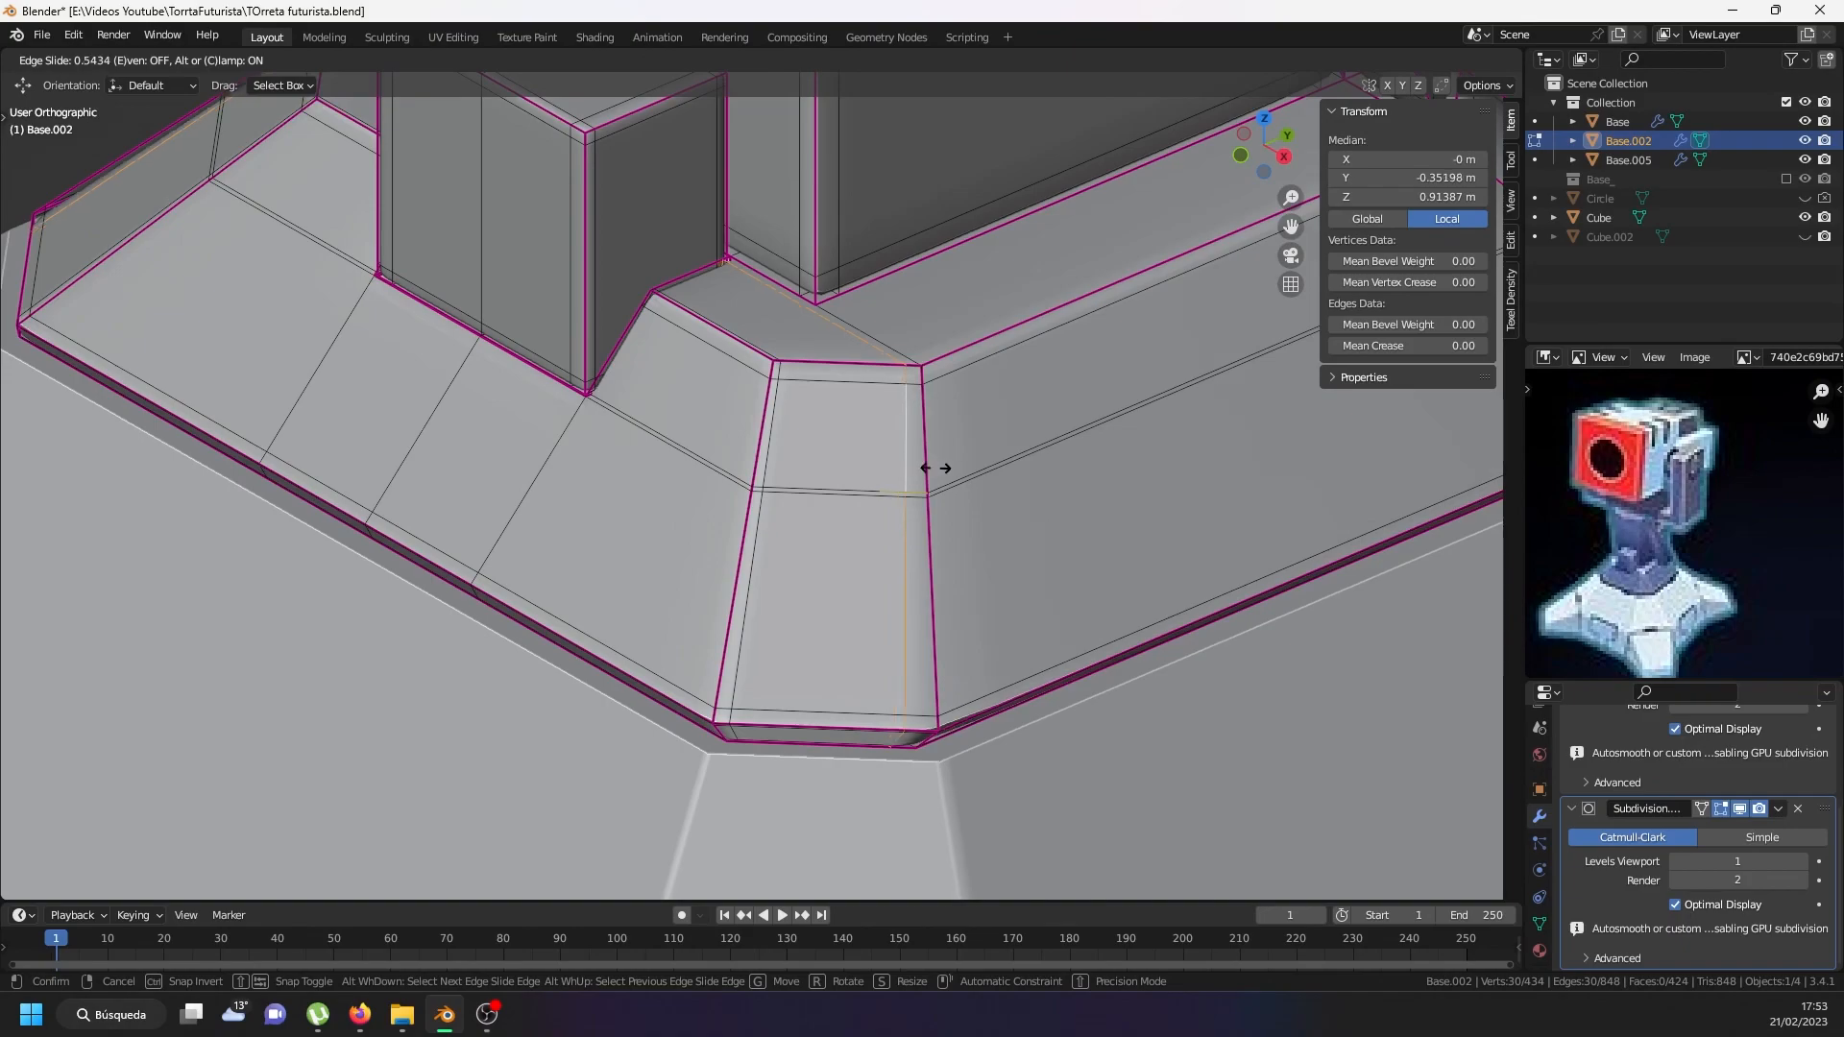
{"action": "left_click", "coordinate": [936, 468]}
{"action": "scroll", "coordinate": [936, 468], "scroll_direction": "down", "scroll_amount": 2}
{"action": "middle_click_drag", "start_coordinate": [936, 467], "coordinate": [929, 435]}
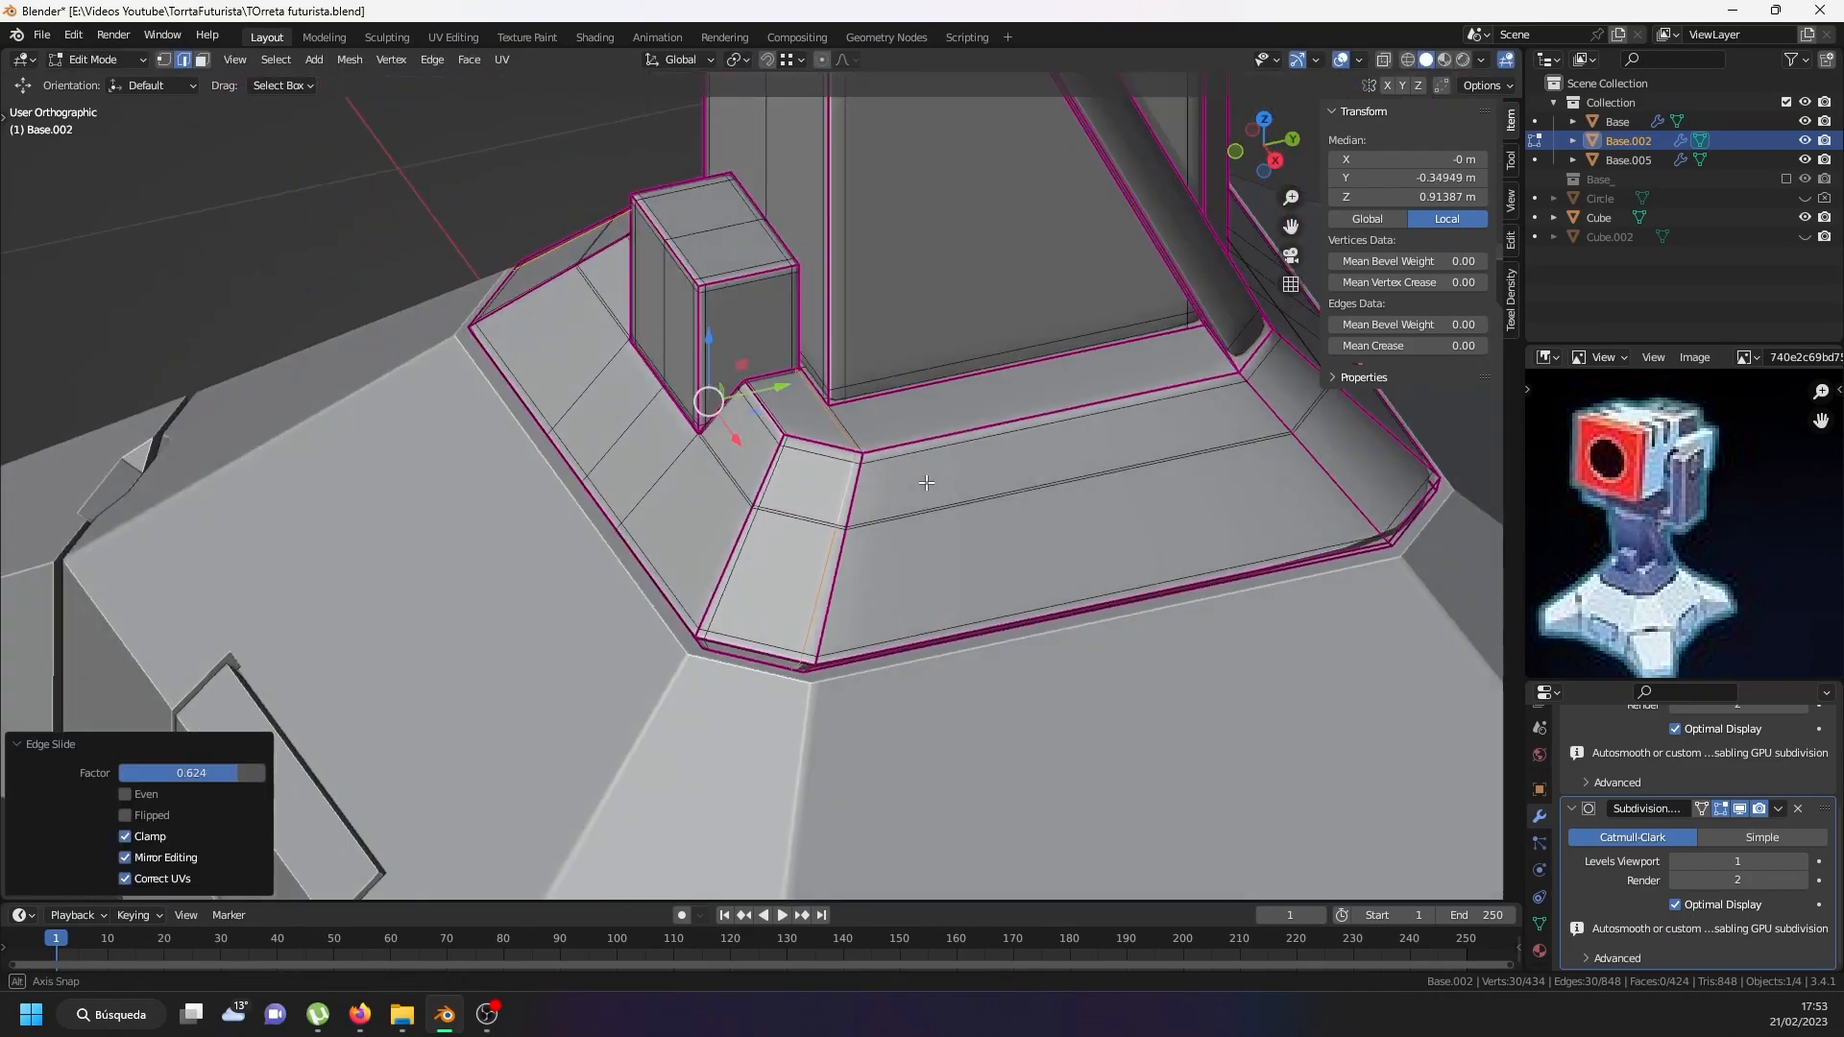
Add a loop cut on the collar's wide side face close to the finished chamfered corner, at factor 0.915.
{"action": "key", "text": "ctrl+r"}
{"action": "left_click", "coordinate": [929, 435]}
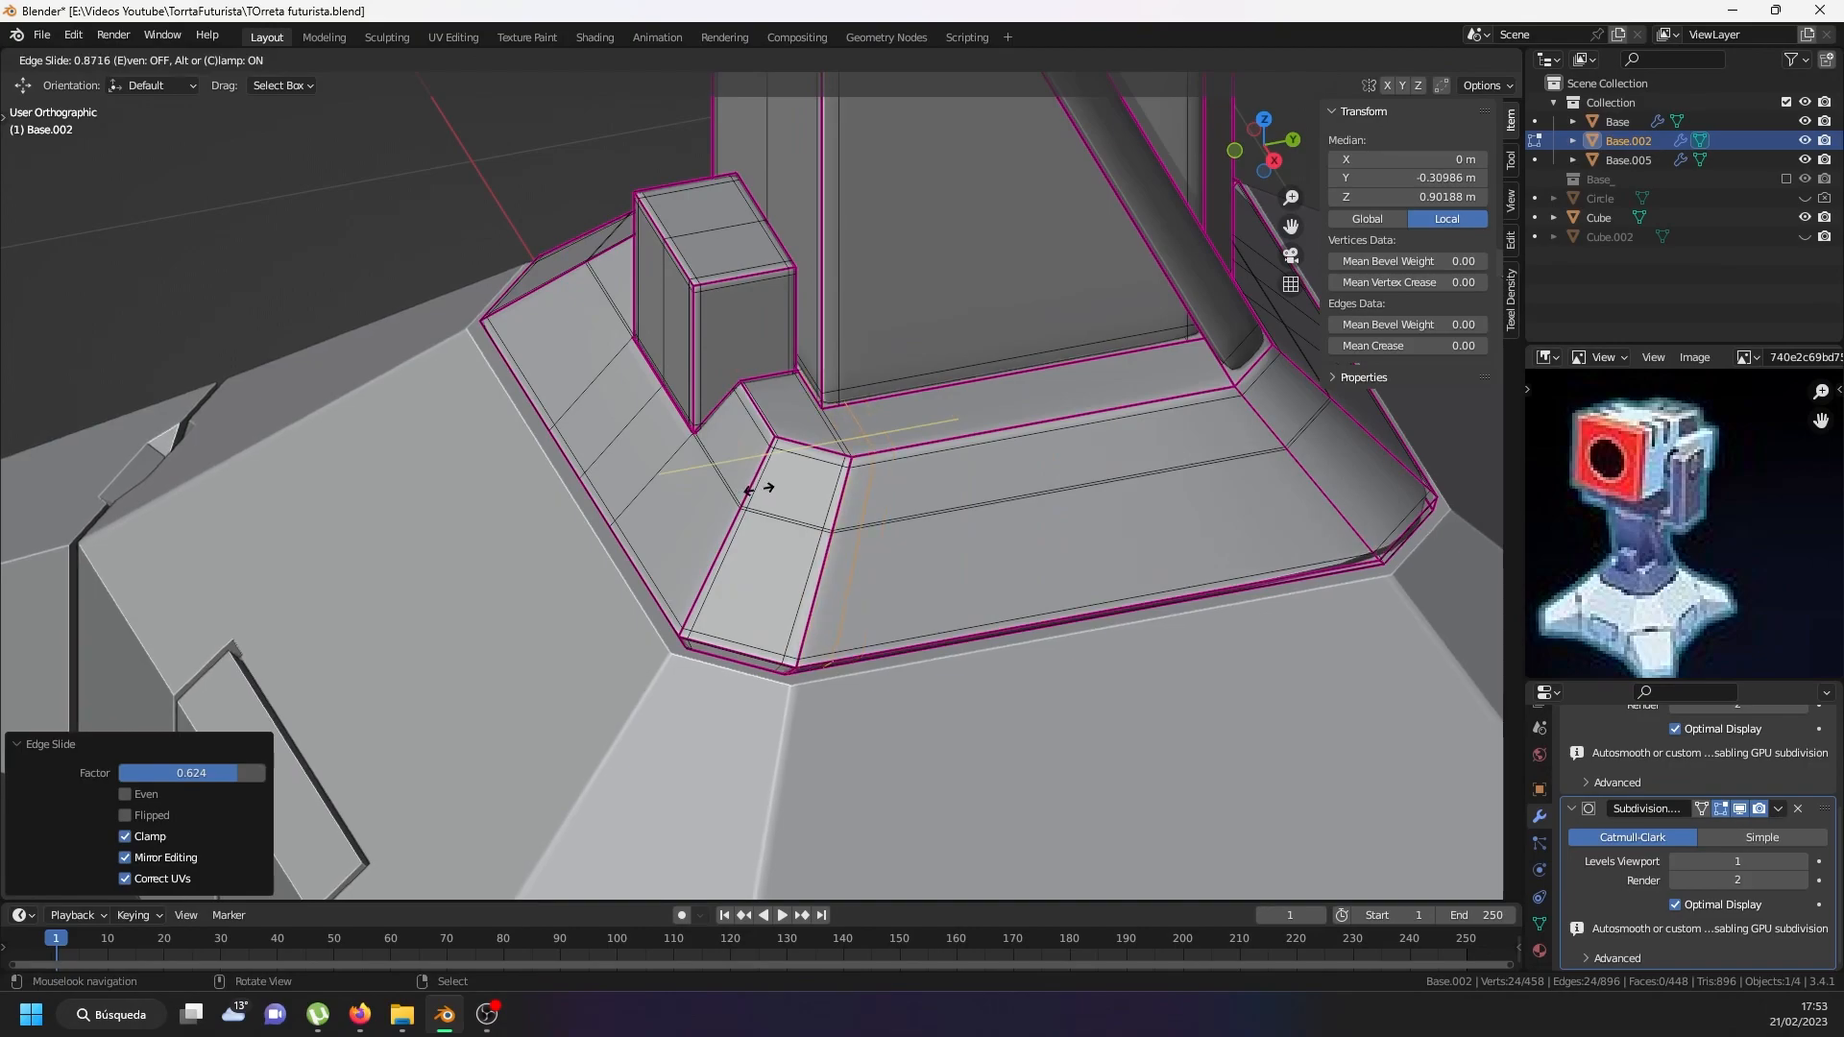
{"action": "left_click", "coordinate": [759, 490]}
Add a centred loop cut down the collar's chamfered corner below the diagonal brace and bevel it to 0.0186 m.
{"action": "middle_click_drag", "start_coordinate": [1172, 497], "coordinate": [1017, 523]}
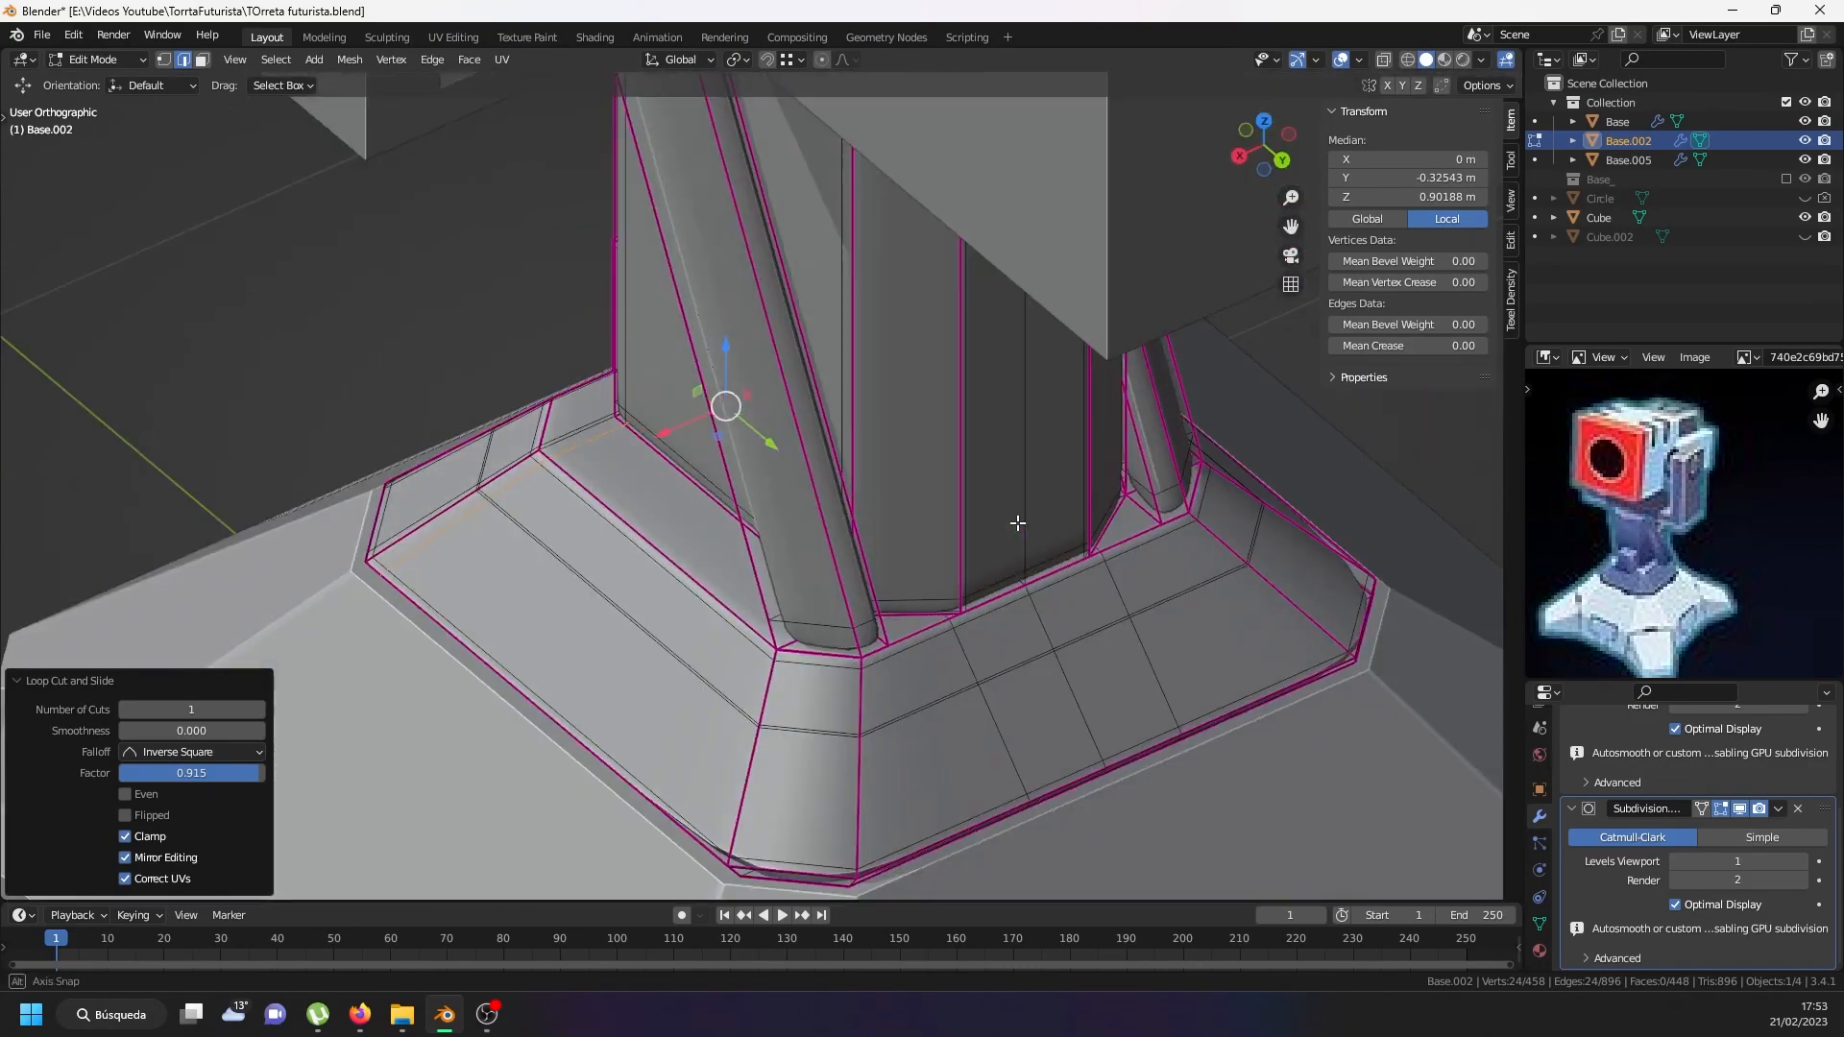
{"action": "middle_click_drag", "start_coordinate": [791, 739], "coordinate": [796, 595], "text": "shift"}
{"action": "scroll", "coordinate": [796, 594], "scroll_direction": "up", "scroll_amount": 1}
{"action": "key", "text": "ctrl+r"}
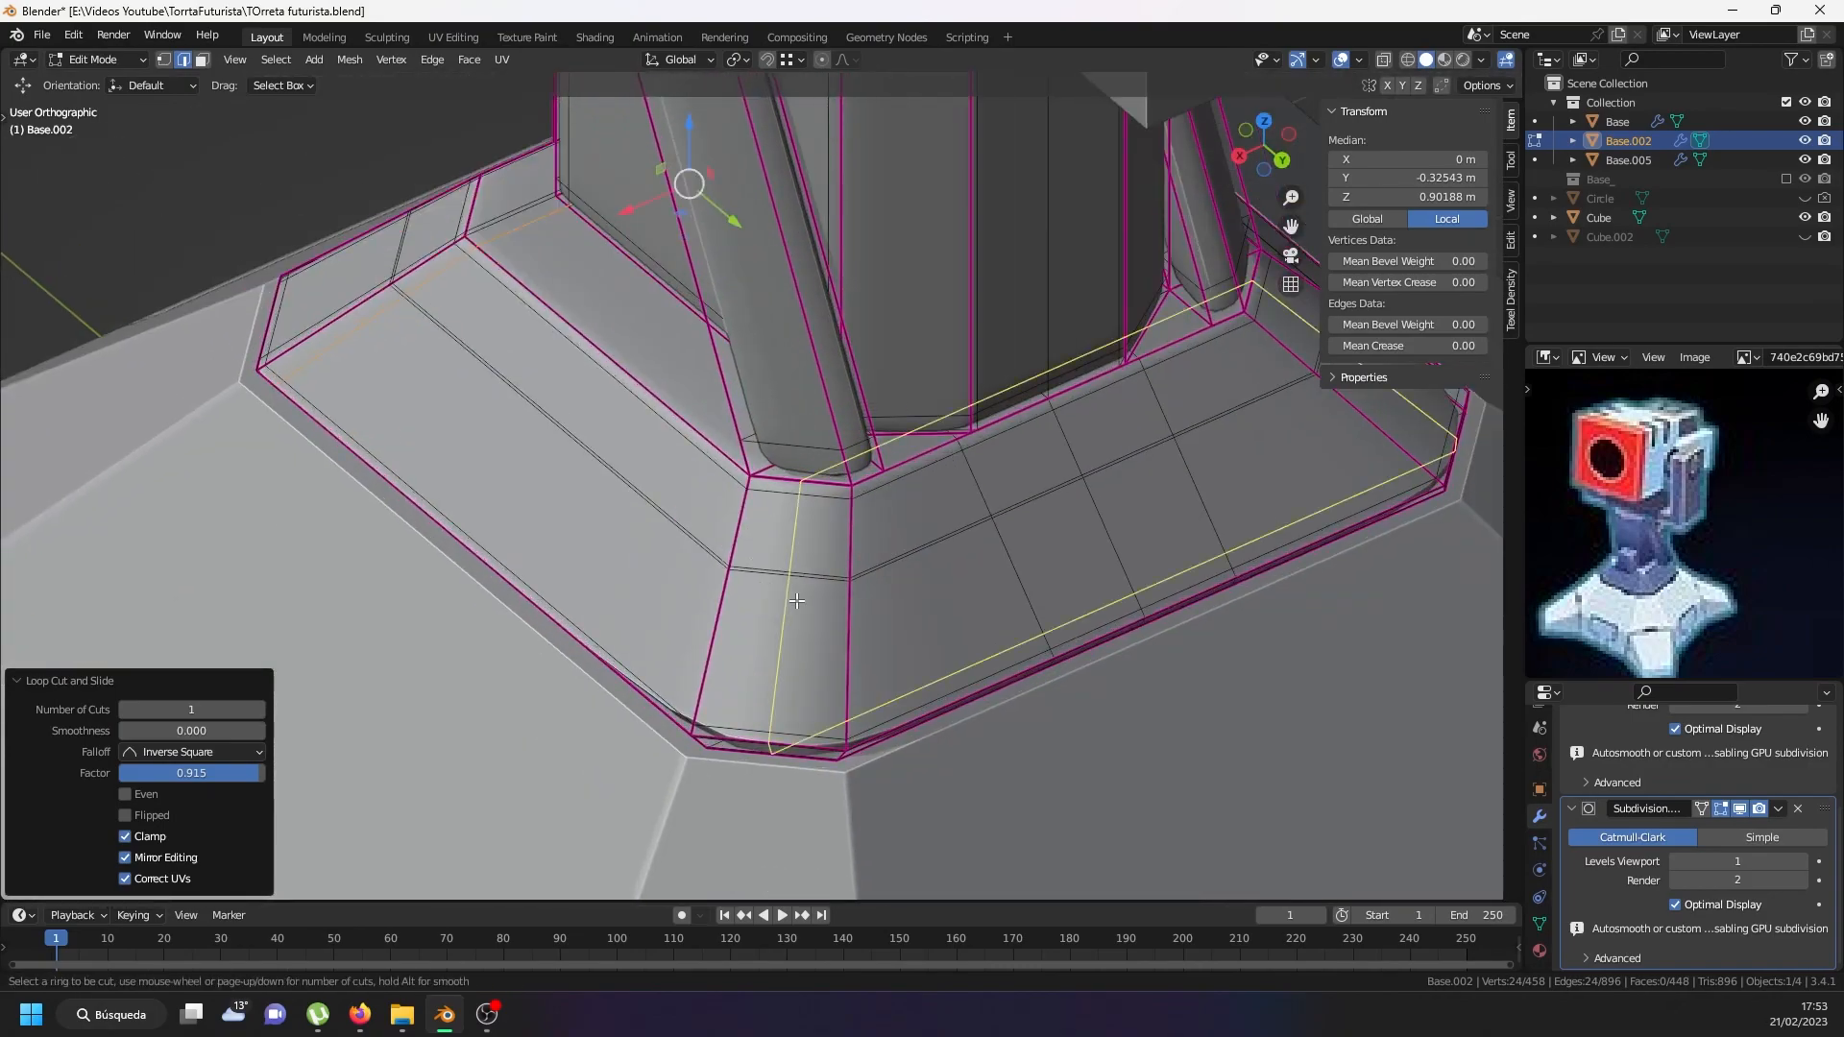
{"action": "left_click", "coordinate": [796, 600]}
{"action": "right_click", "coordinate": [796, 601]}
{"action": "scroll", "coordinate": [802, 597], "scroll_direction": "up", "scroll_amount": 2}
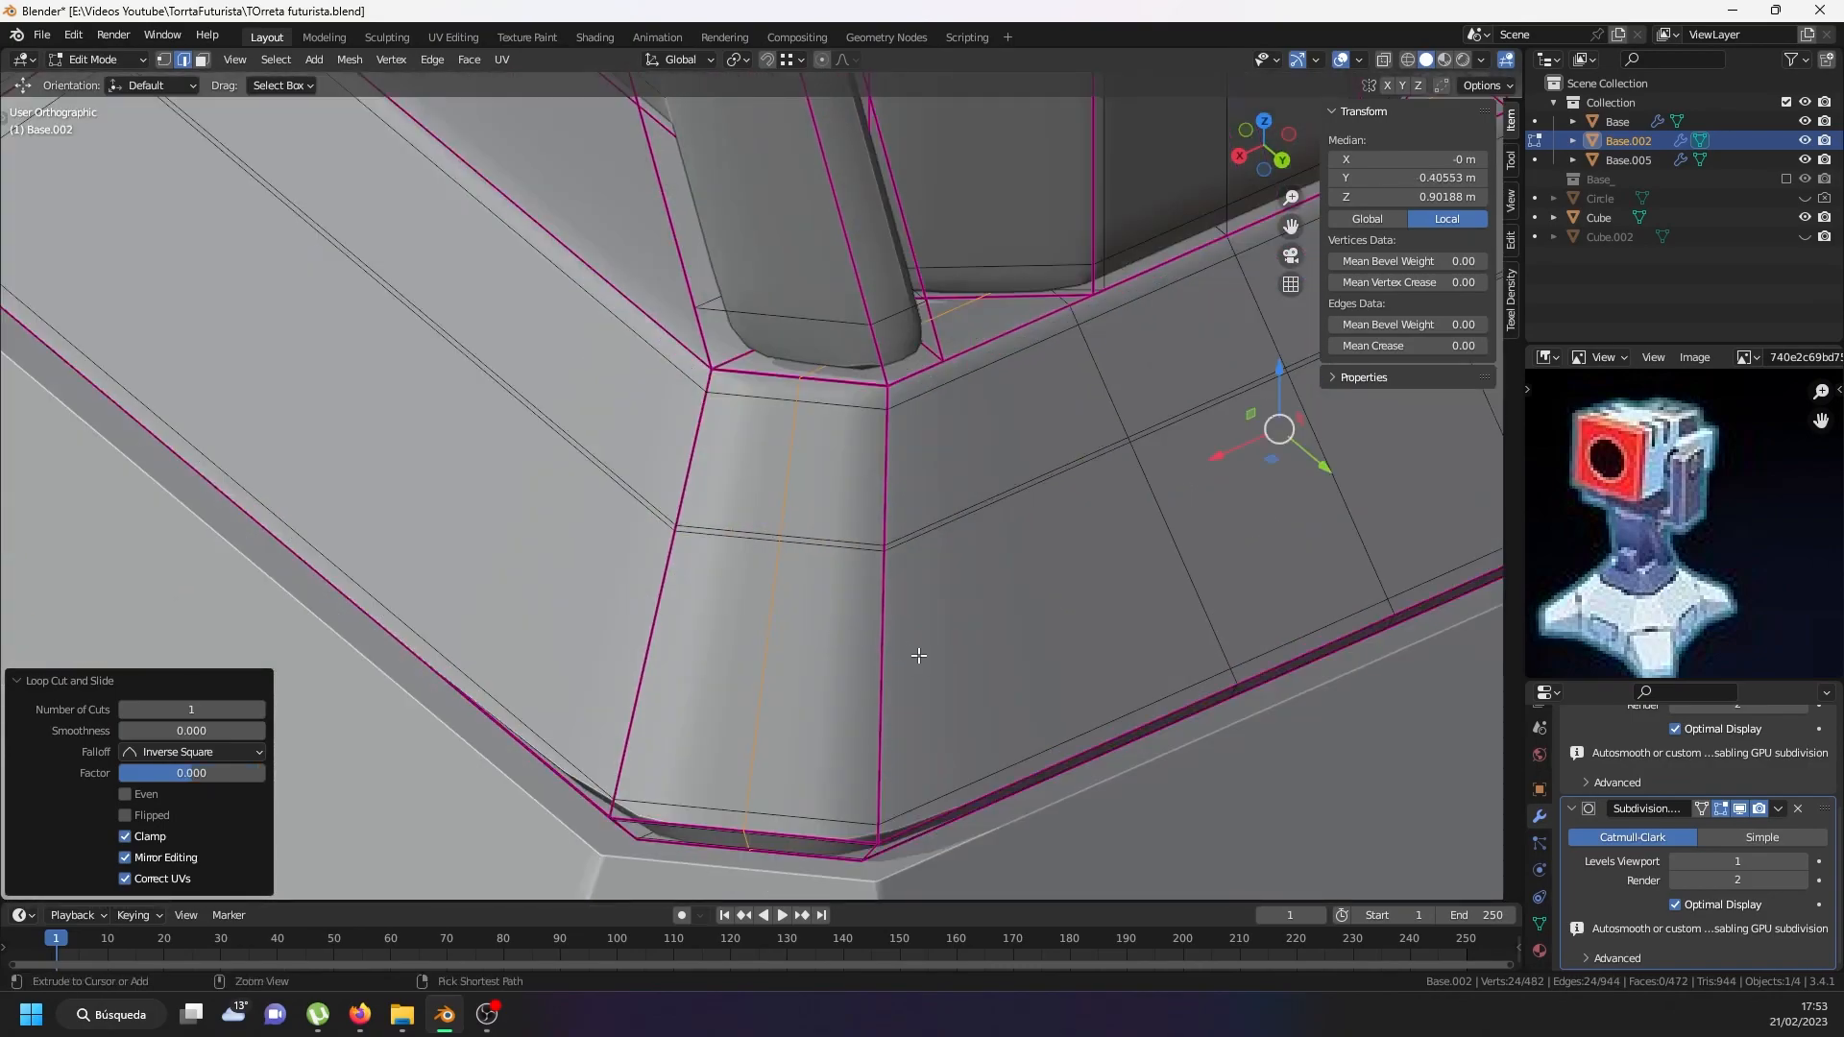
{"action": "key", "text": "ctrl+b"}
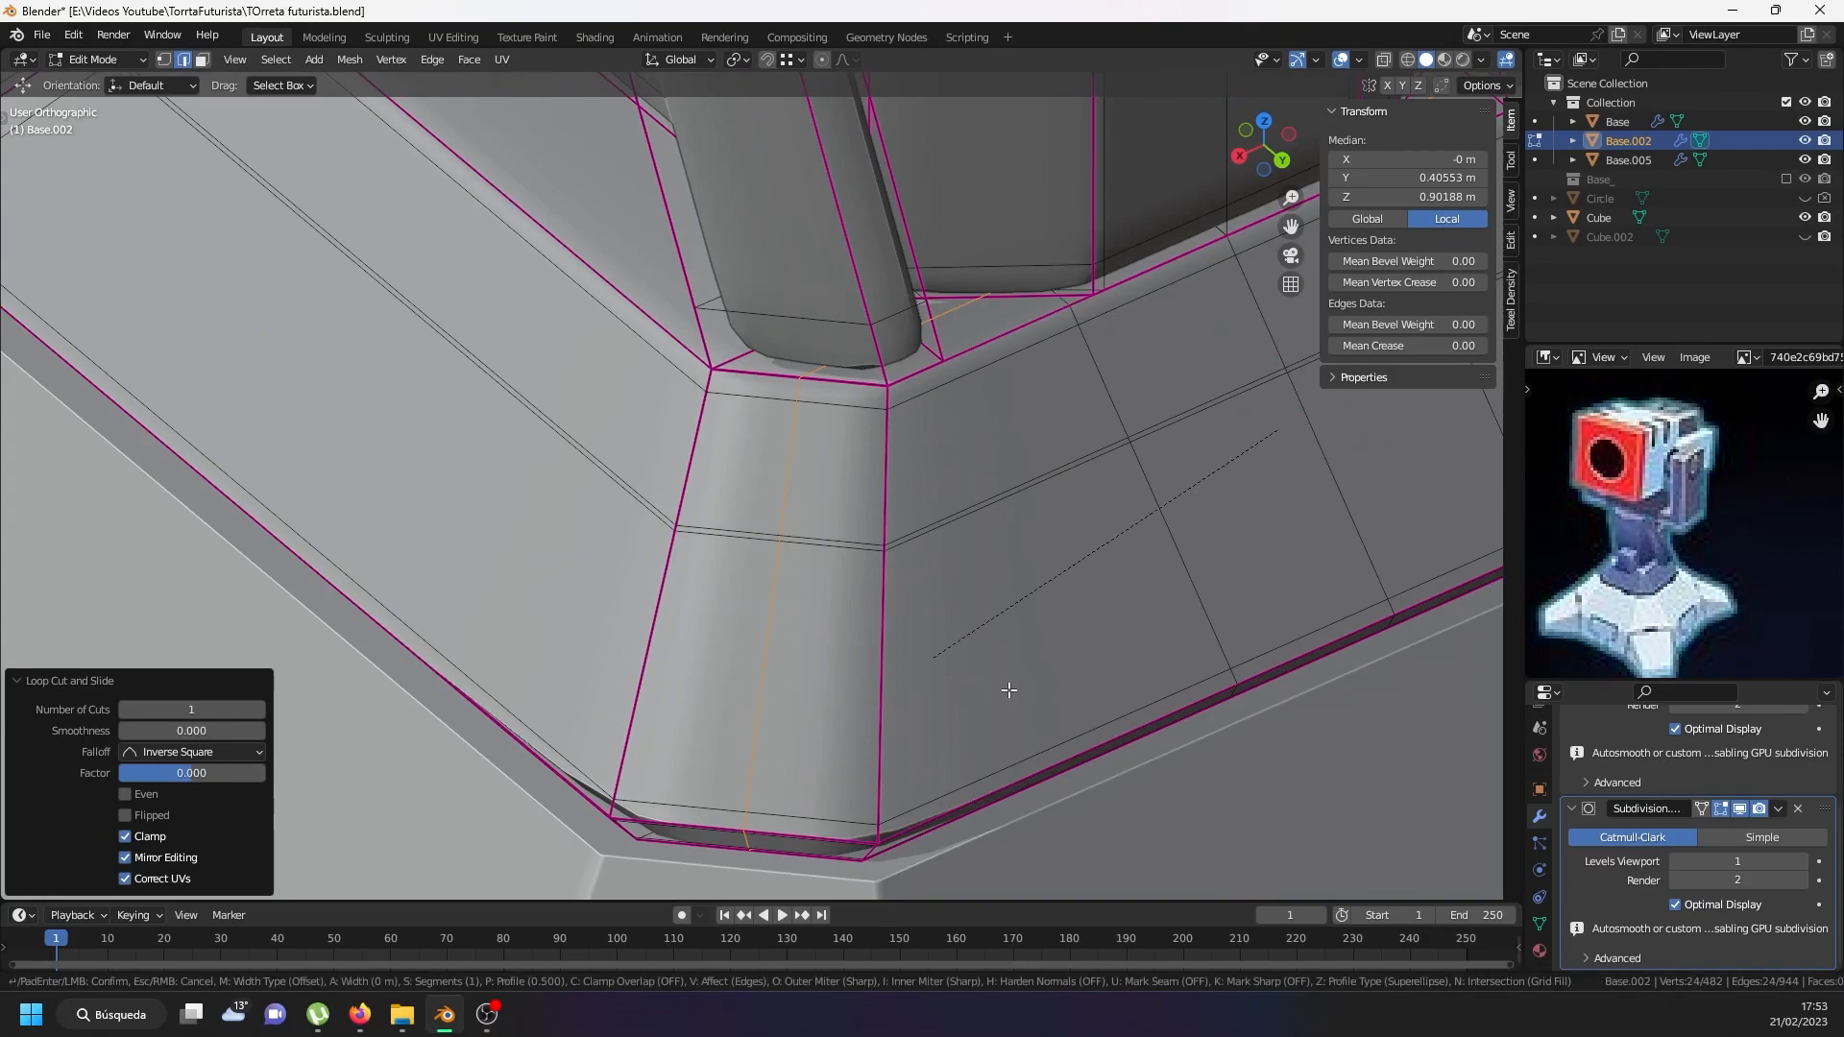
{"action": "left_click", "coordinate": [929, 712]}
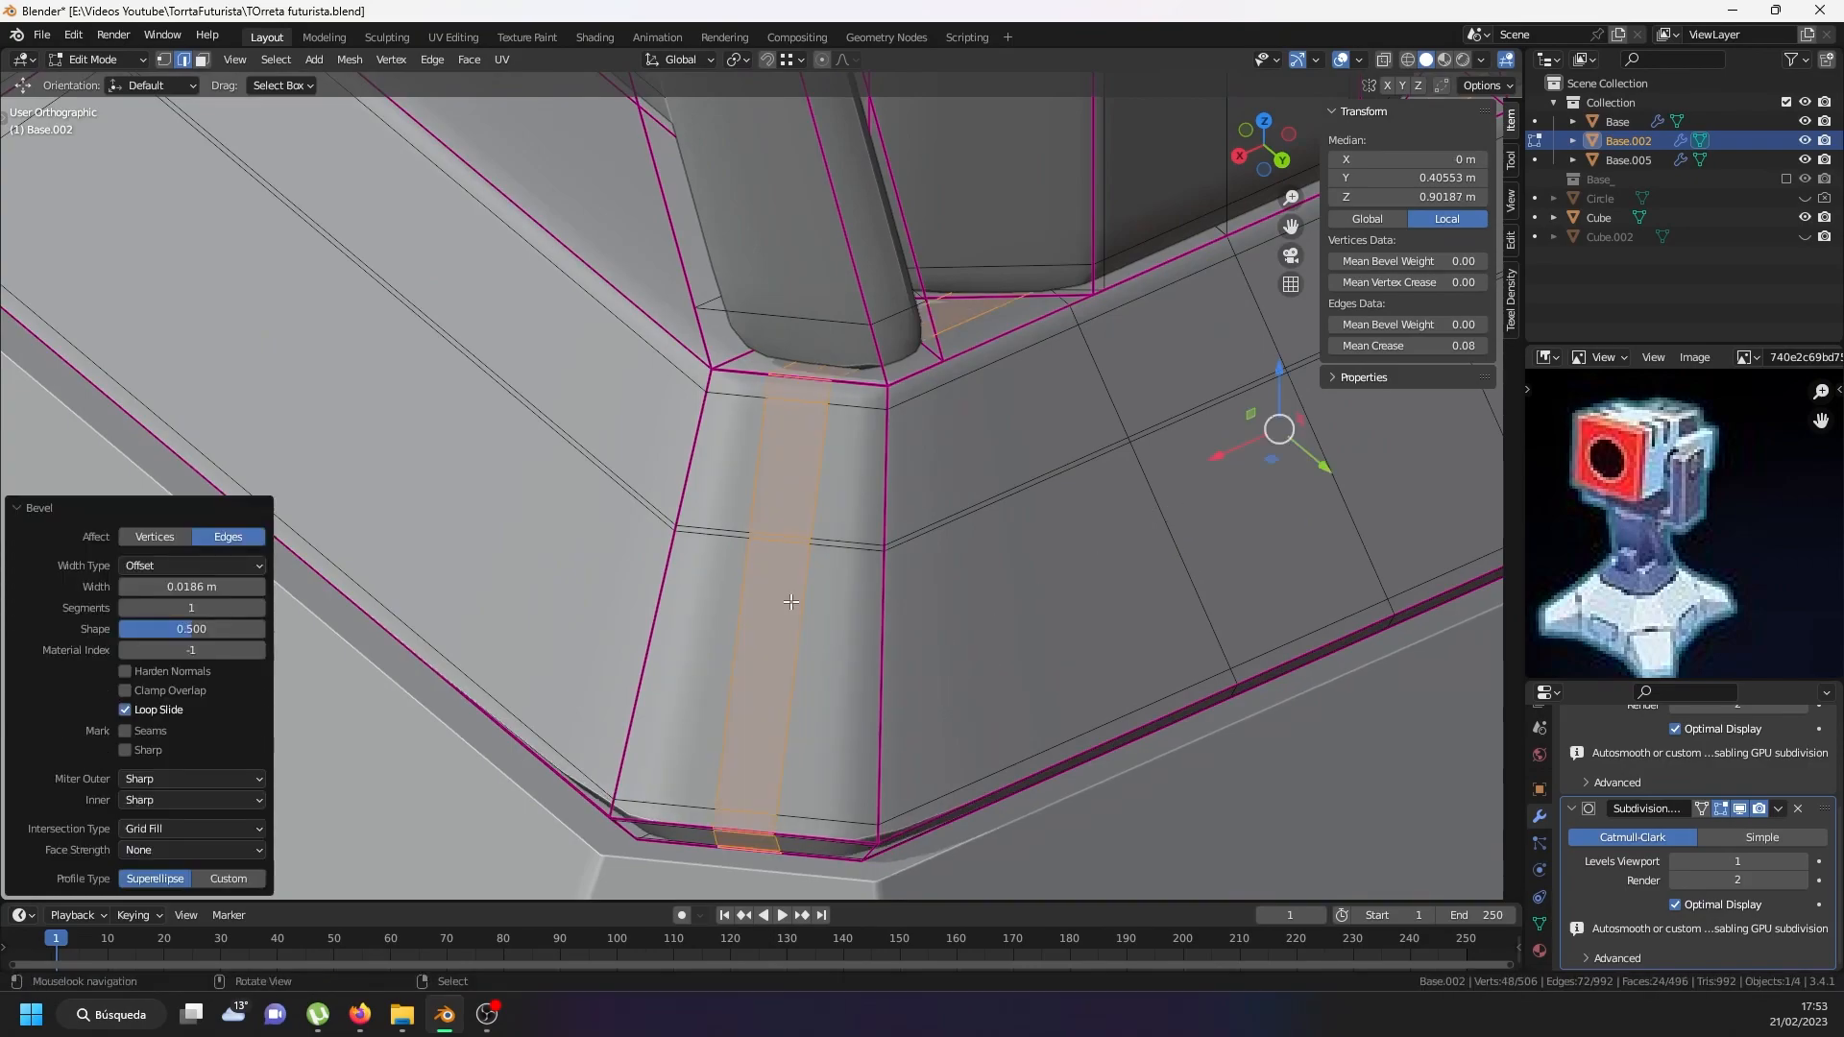
Edge-slide the corner's loop nearest the gridded side face toward the adjacent creased edge.
{"action": "right_click", "coordinate": [794, 601]}
{"action": "right_click", "coordinate": [795, 591], "text": "alt+shift"}
{"action": "right_click", "coordinate": [796, 589], "text": "alt+shift"}
{"action": "key", "text": "g"}
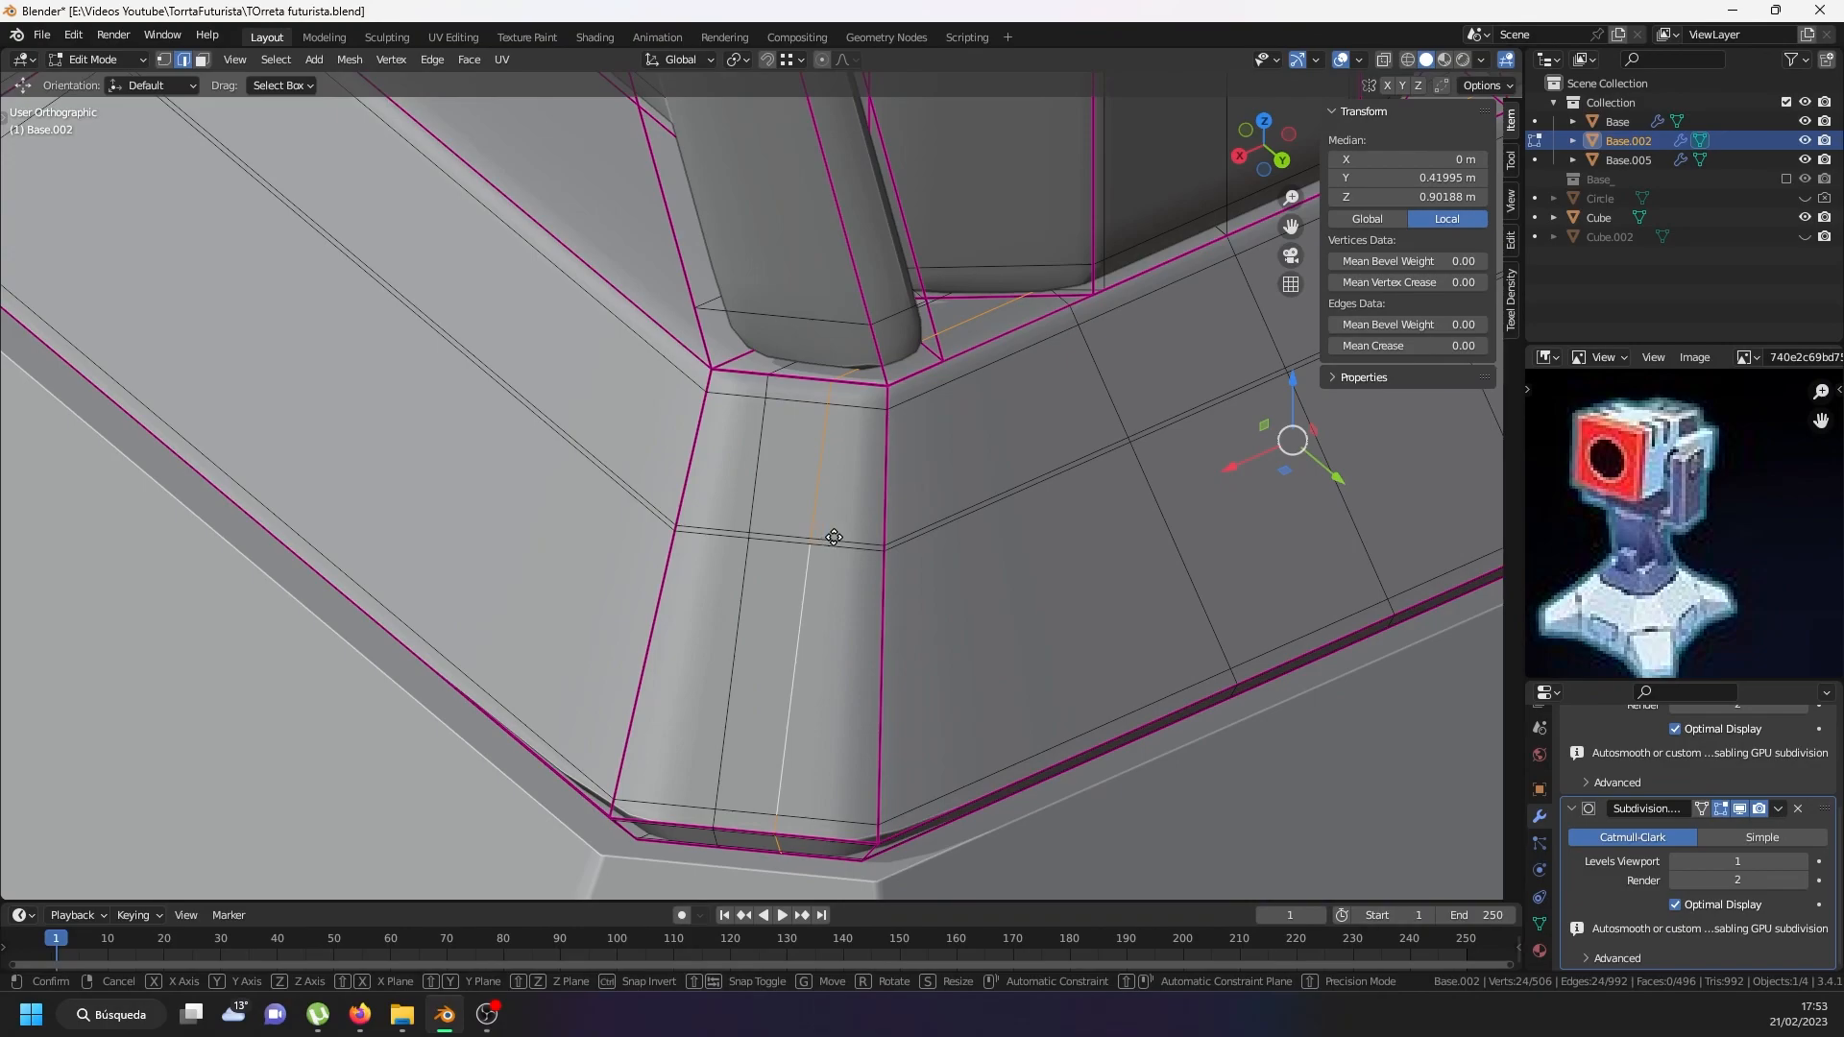
{"action": "key", "text": "g"}
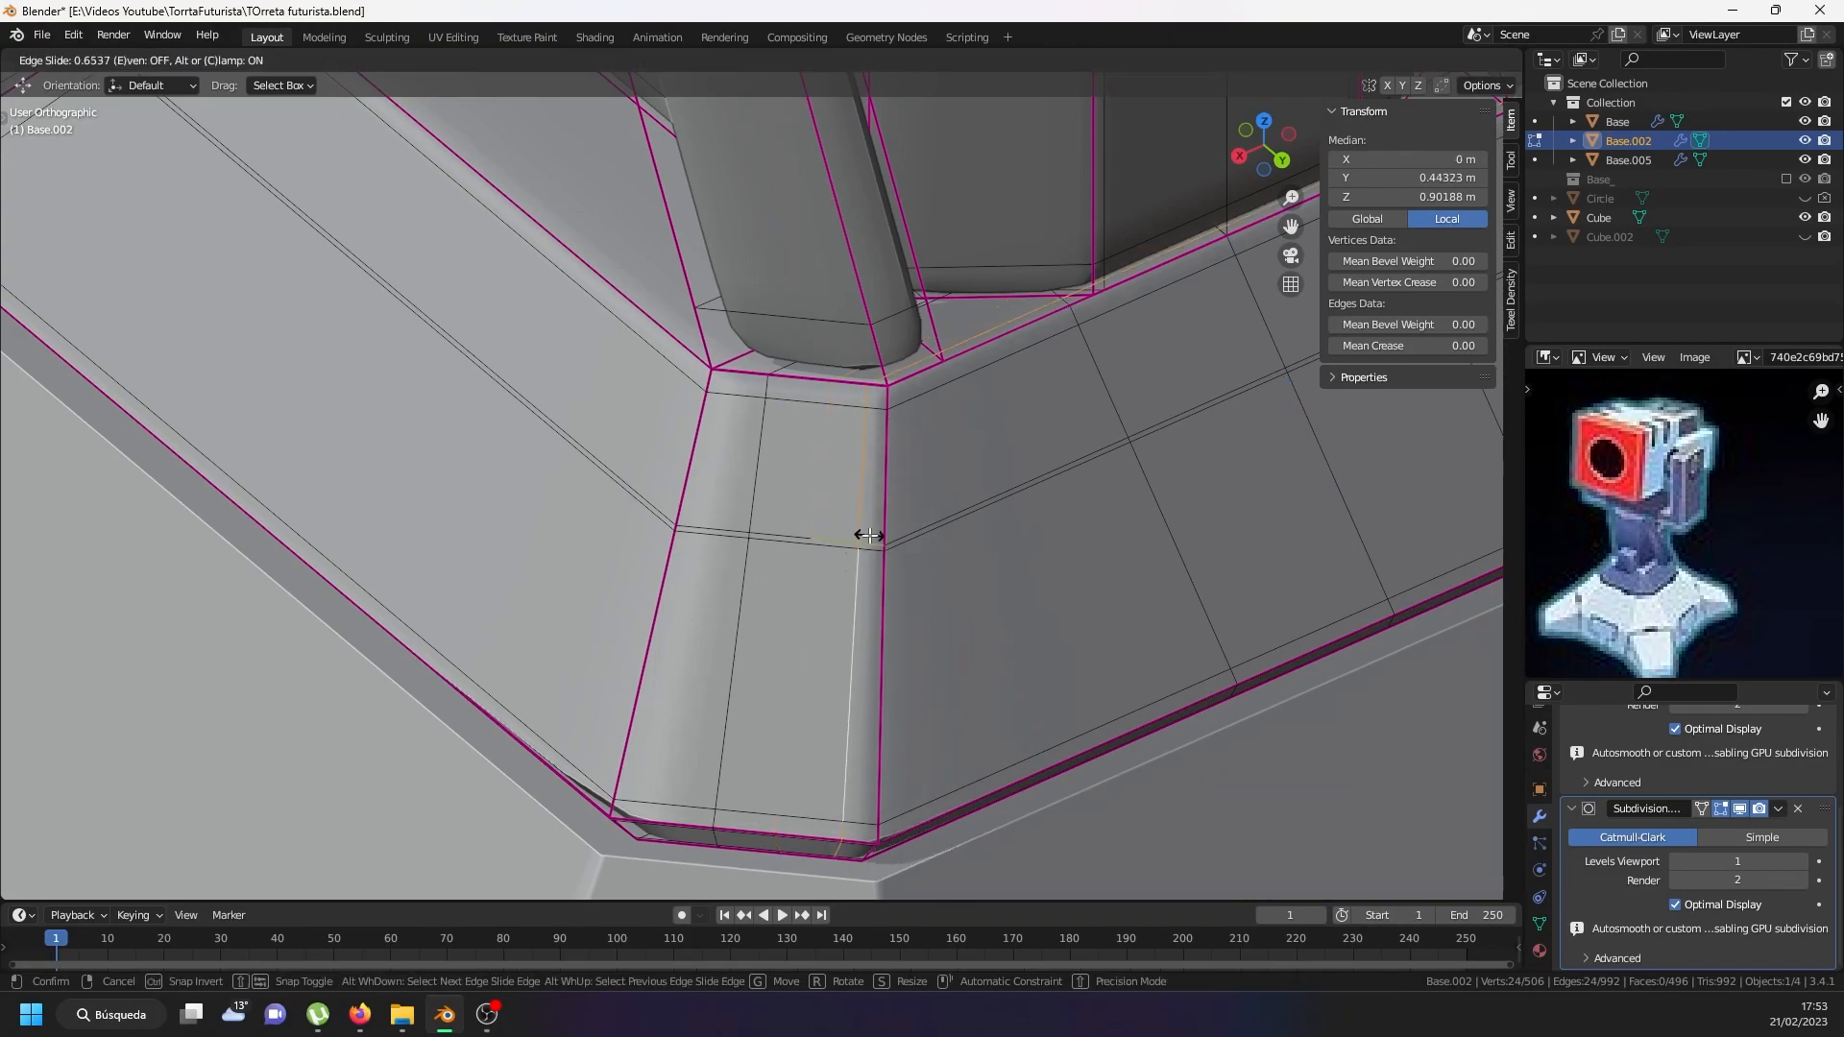
{"action": "left_click", "coordinate": [862, 535]}
Select the same corner's other loop and edge-slide it toward the opposite creased edge at factor 0.802.
{"action": "right_click", "coordinate": [750, 507], "text": "alt"}
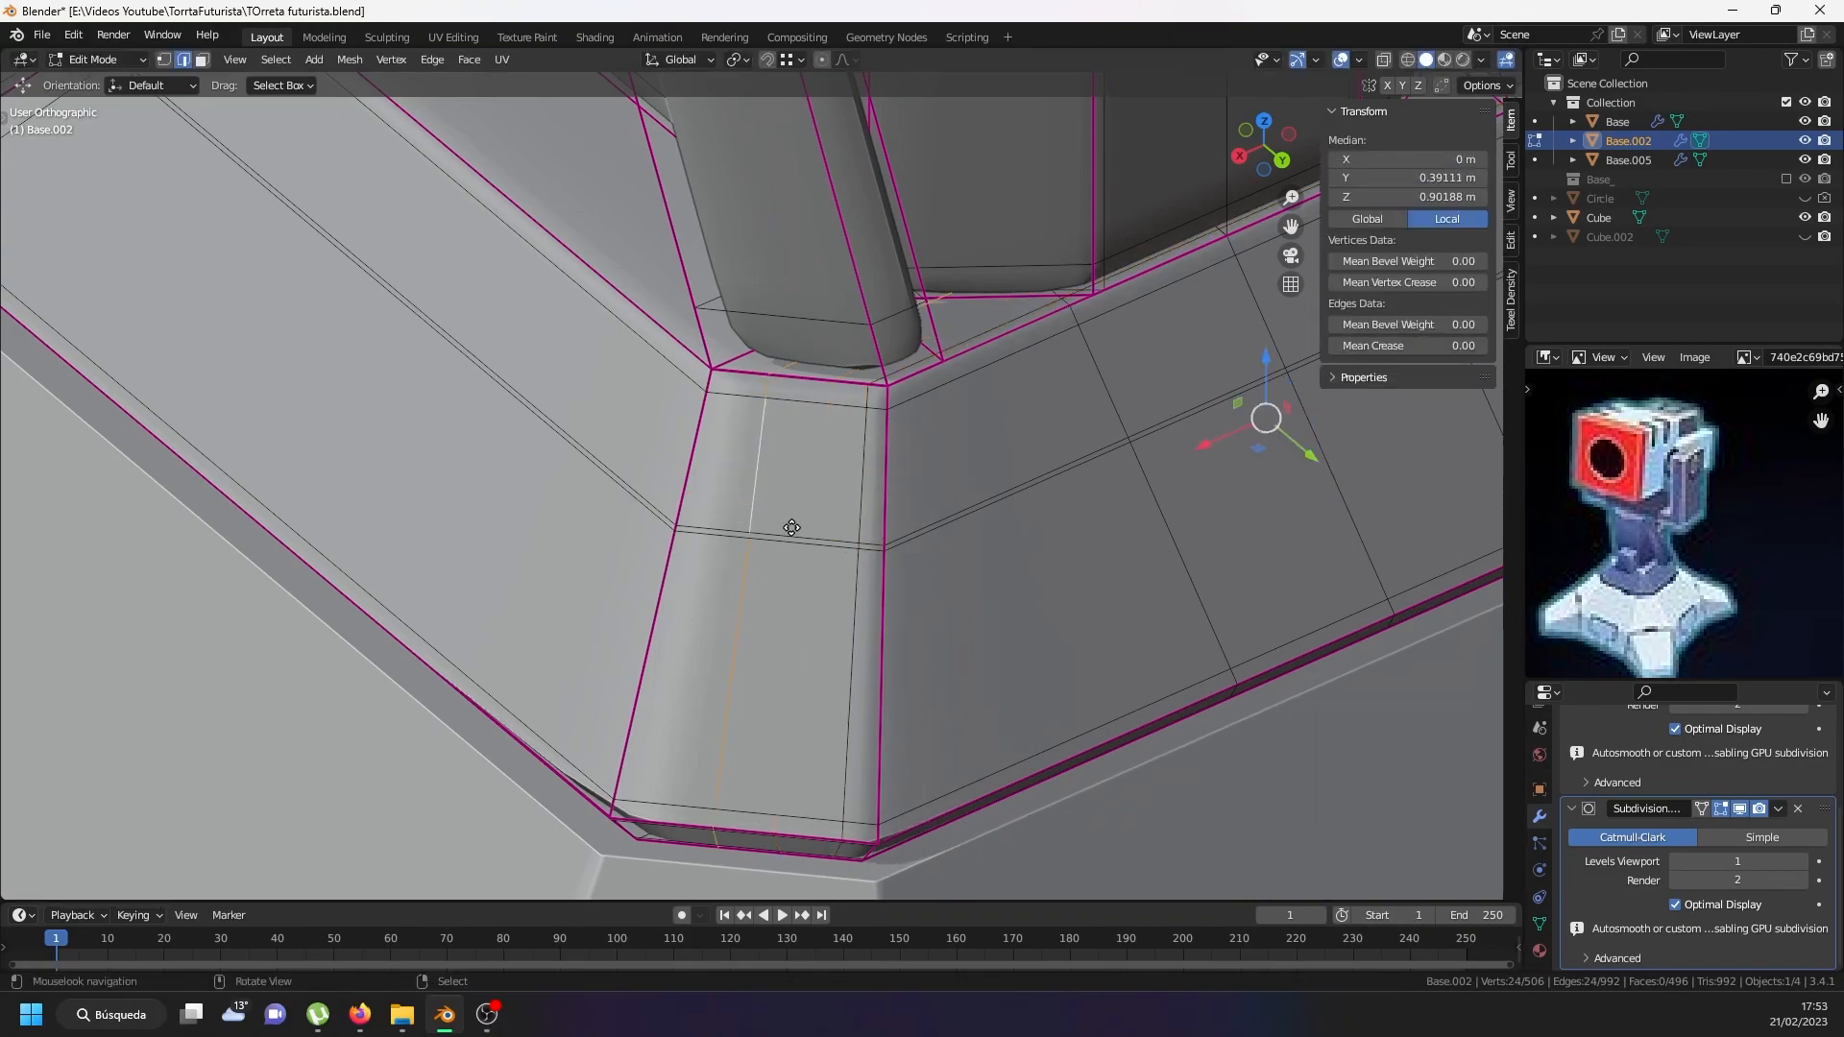
{"action": "key", "text": "g"}
{"action": "key", "text": "g"}
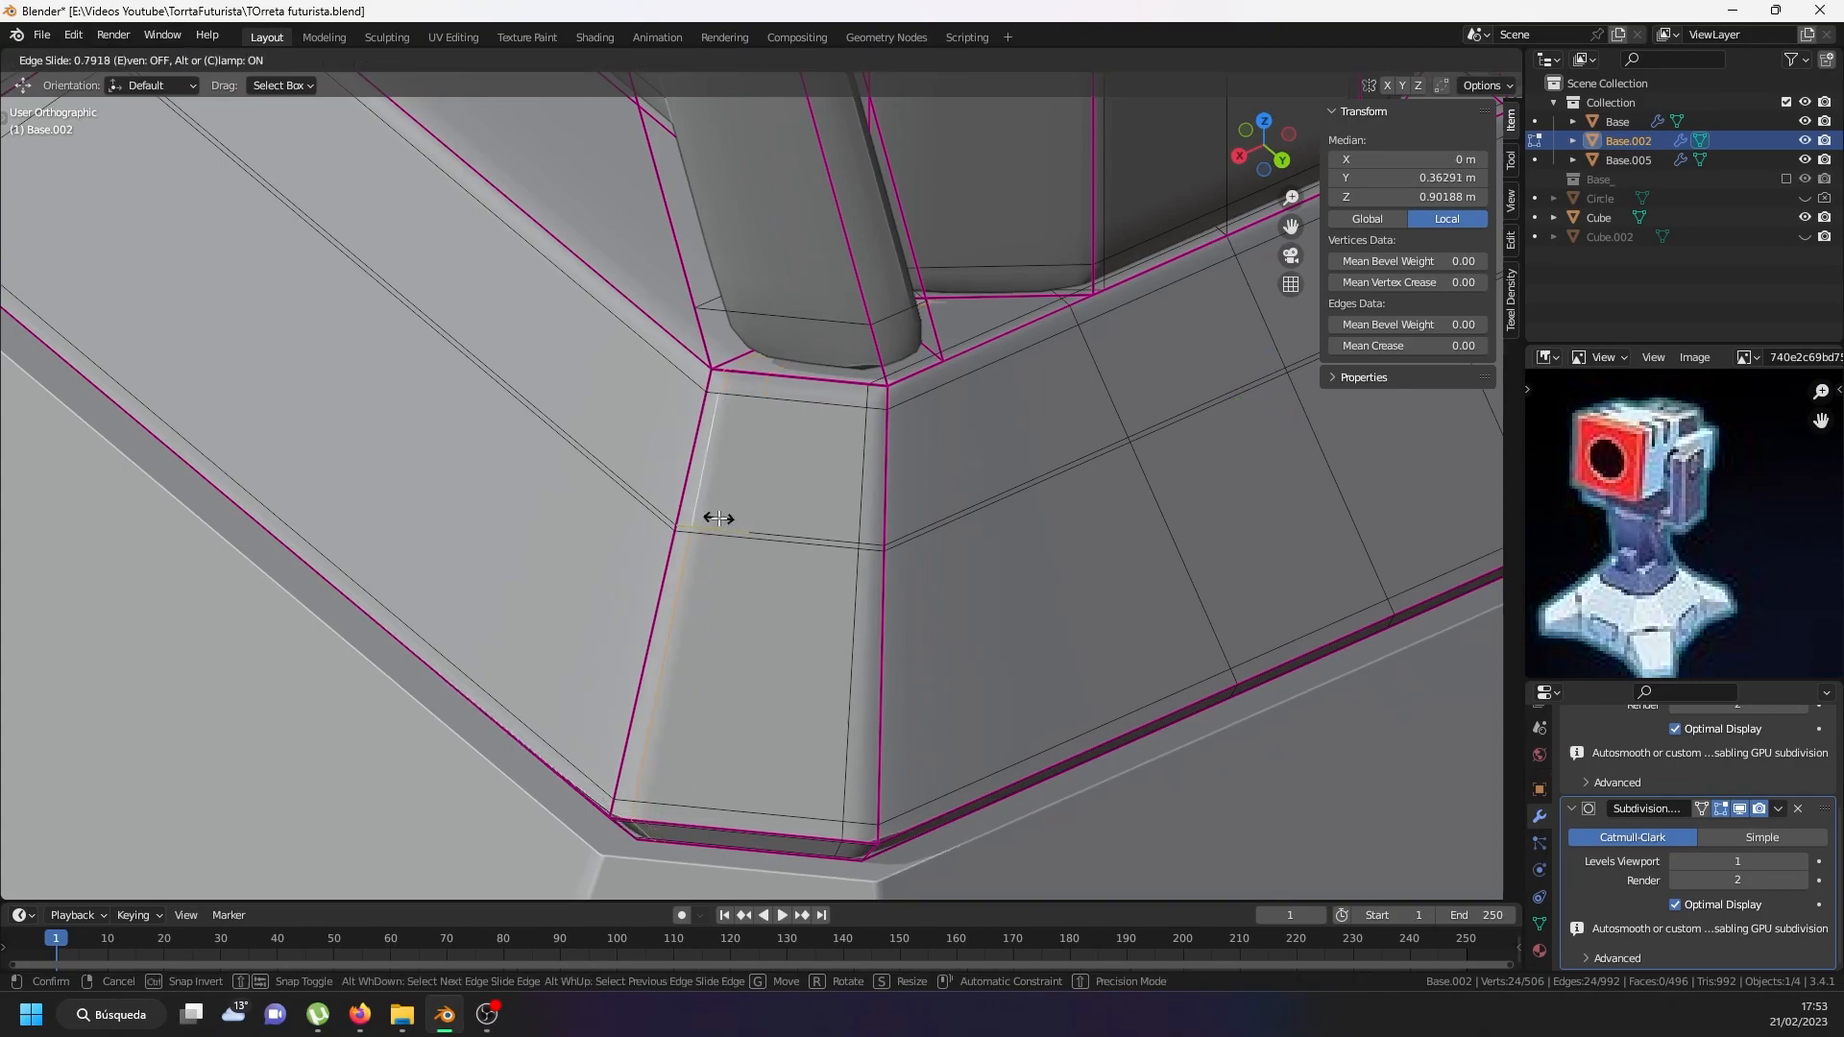
{"action": "left_click", "coordinate": [843, 492]}
Add a loop cut on the collar's gridded side face close to the corner's creased edge, at factor 0.848.
{"action": "scroll", "coordinate": [843, 492], "scroll_direction": "down", "scroll_amount": 4}
{"action": "scroll", "coordinate": [845, 499], "scroll_direction": "up", "scroll_amount": 2}
{"action": "key", "text": "ctrl+r"}
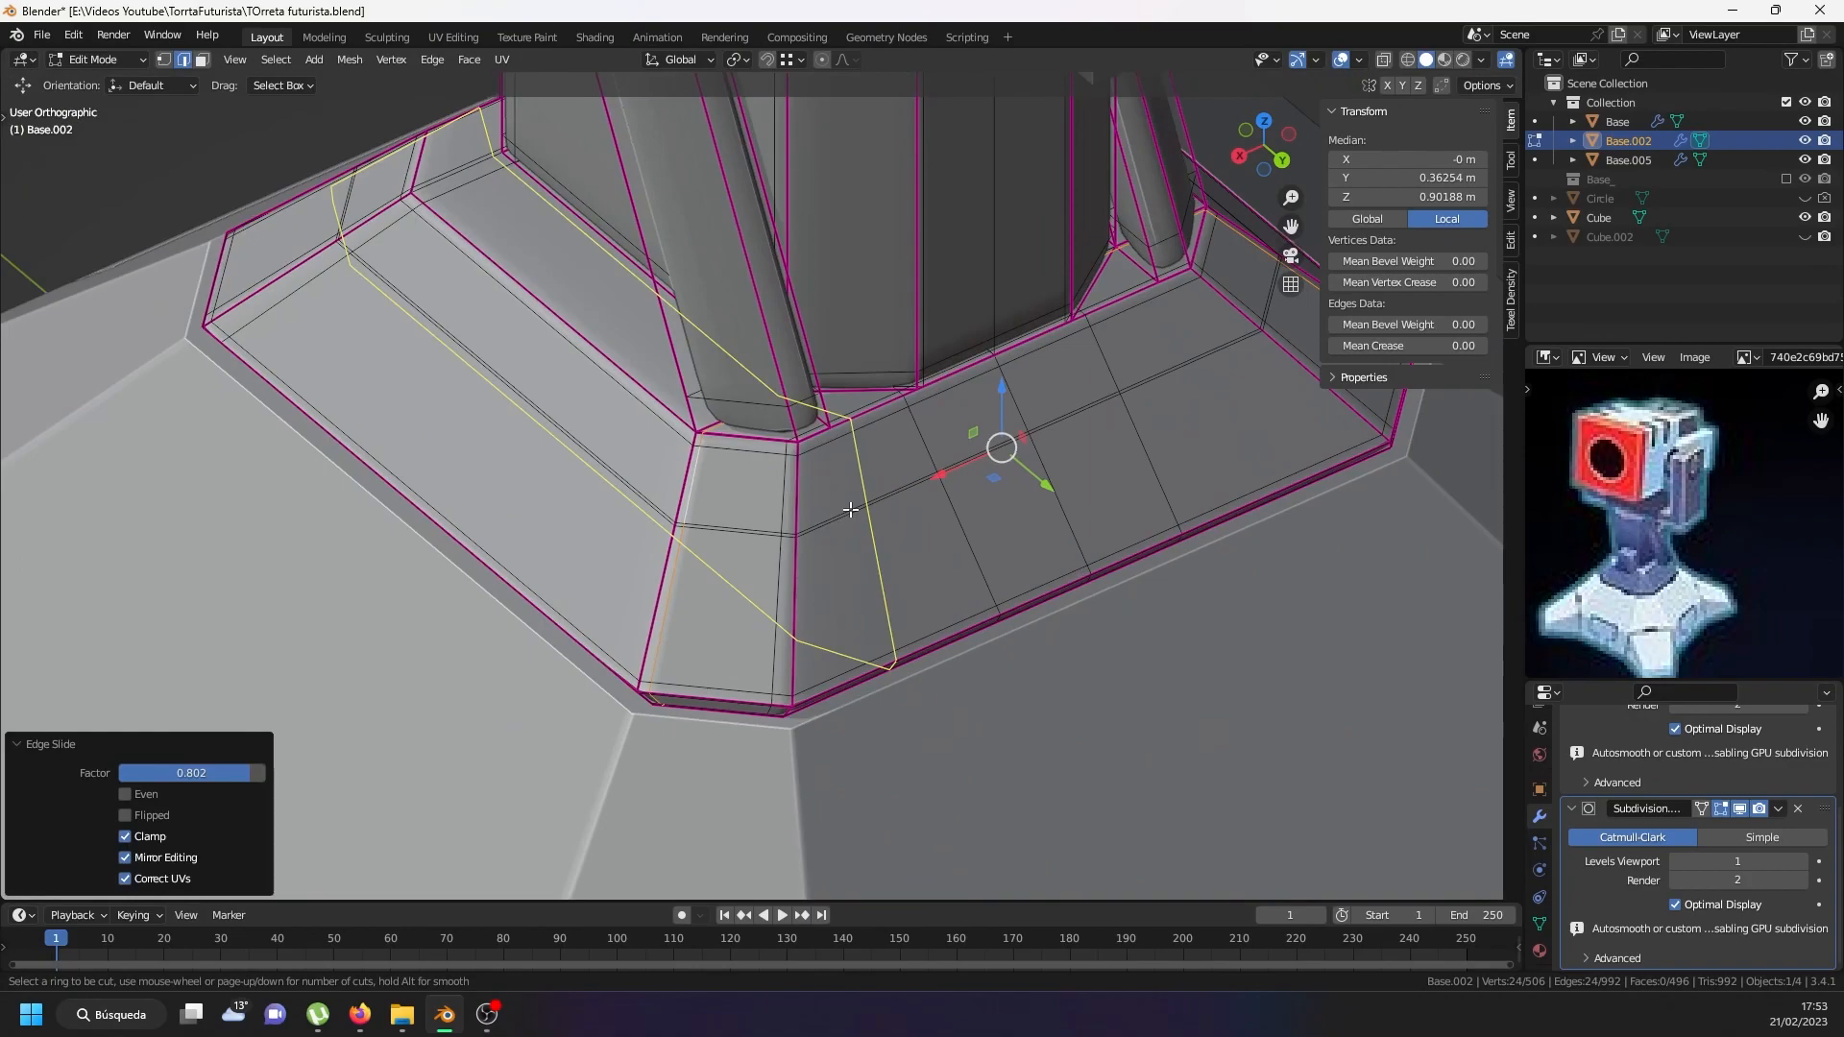
{"action": "left_click", "coordinate": [828, 525]}
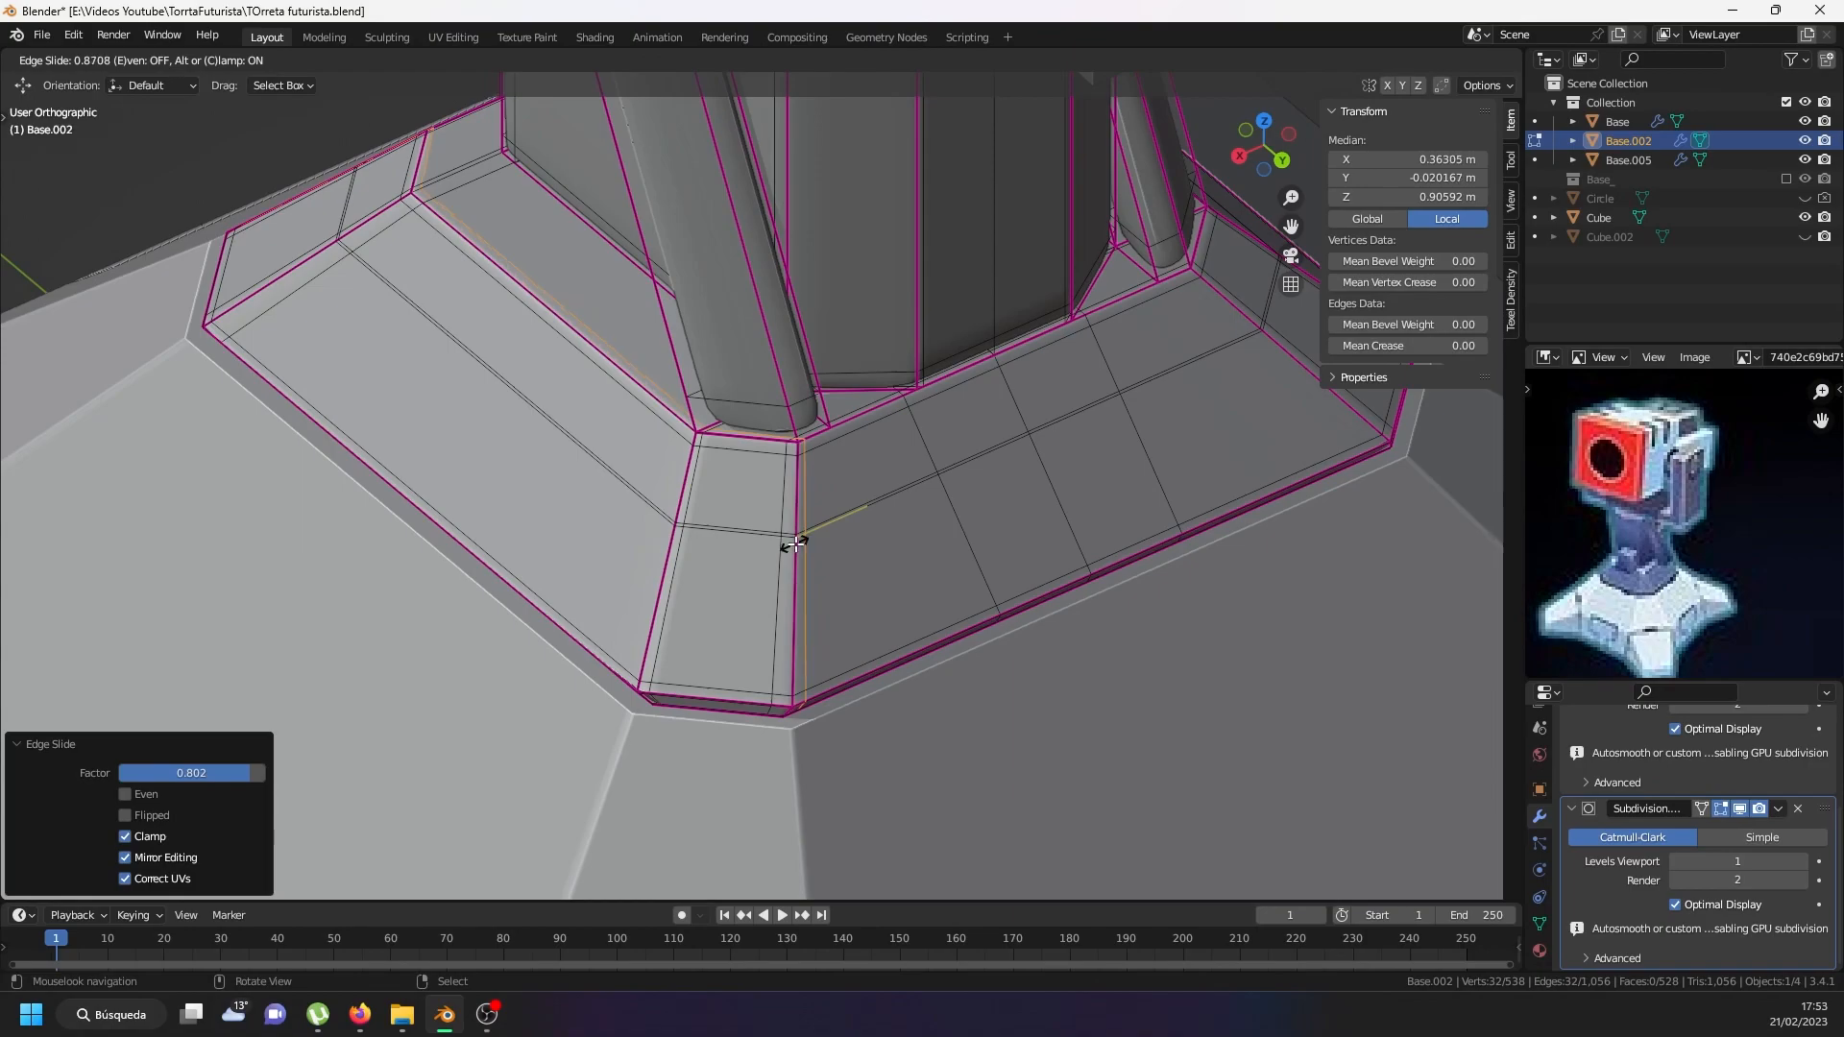
{"action": "left_click", "coordinate": [795, 543]}
Add a loop cut along the diagonal brace's front face and edge-slide it toward the creased edge nearest the column at factor -0.771.
{"action": "scroll", "coordinate": [749, 500], "scroll_direction": "down", "scroll_amount": 5}
{"action": "middle_click_drag", "start_coordinate": [692, 461], "coordinate": [757, 630]}
{"action": "scroll", "coordinate": [757, 538], "scroll_direction": "up", "scroll_amount": 6}
{"action": "key", "text": "ctrl+r"}
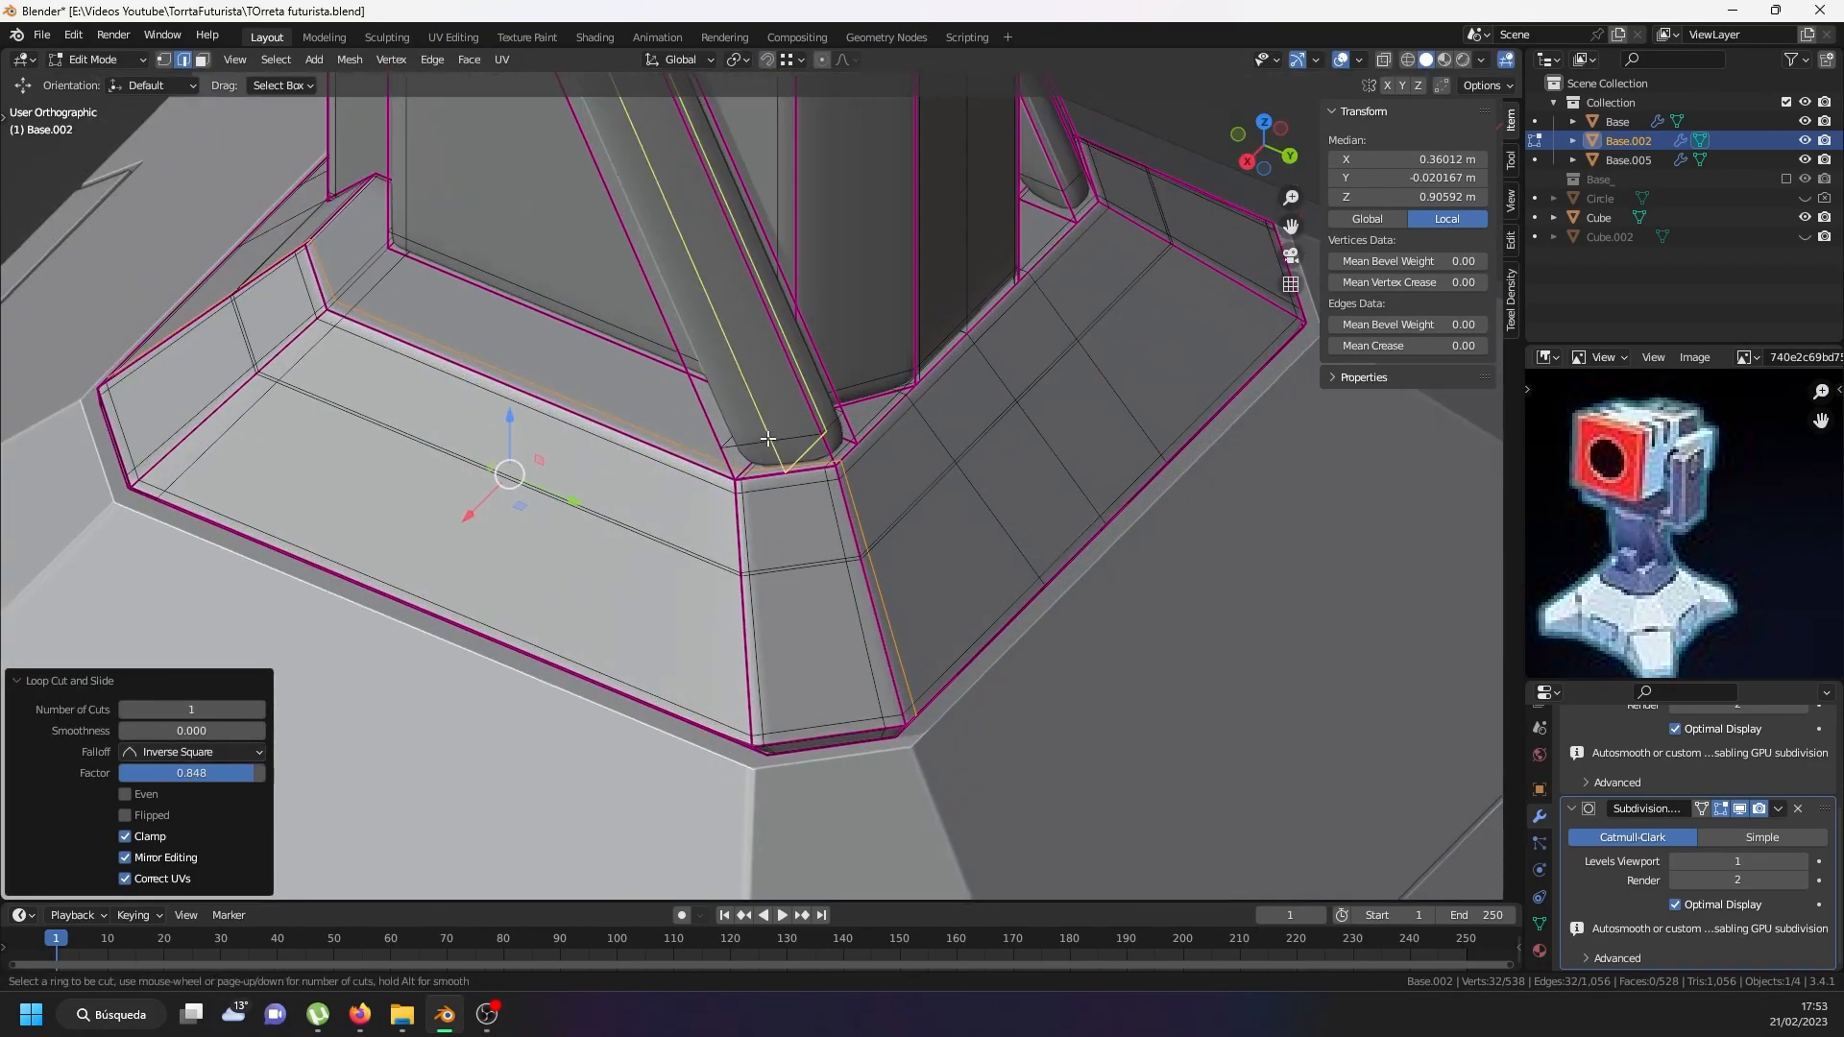
{"action": "left_click", "coordinate": [768, 439]}
{"action": "right_click", "coordinate": [769, 435]}
{"action": "scroll", "coordinate": [759, 500], "scroll_direction": "up", "scroll_amount": 3}
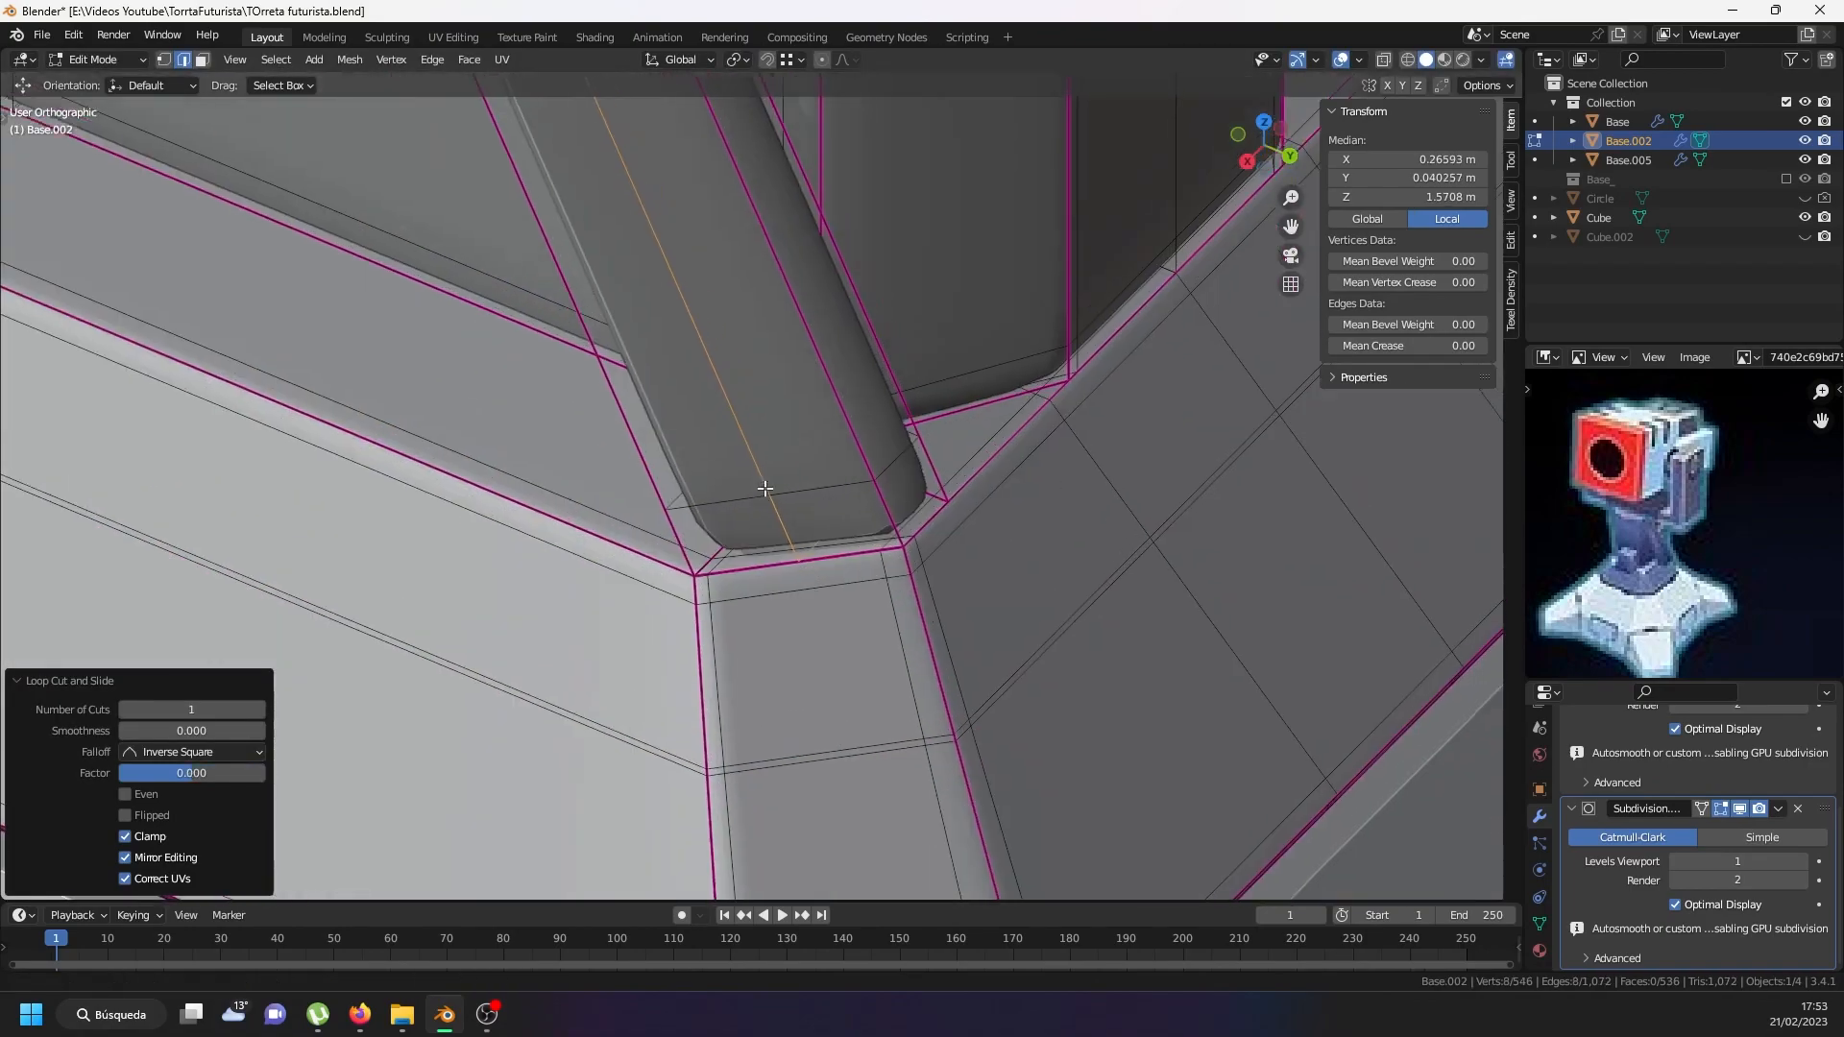
{"action": "key", "text": "g"}
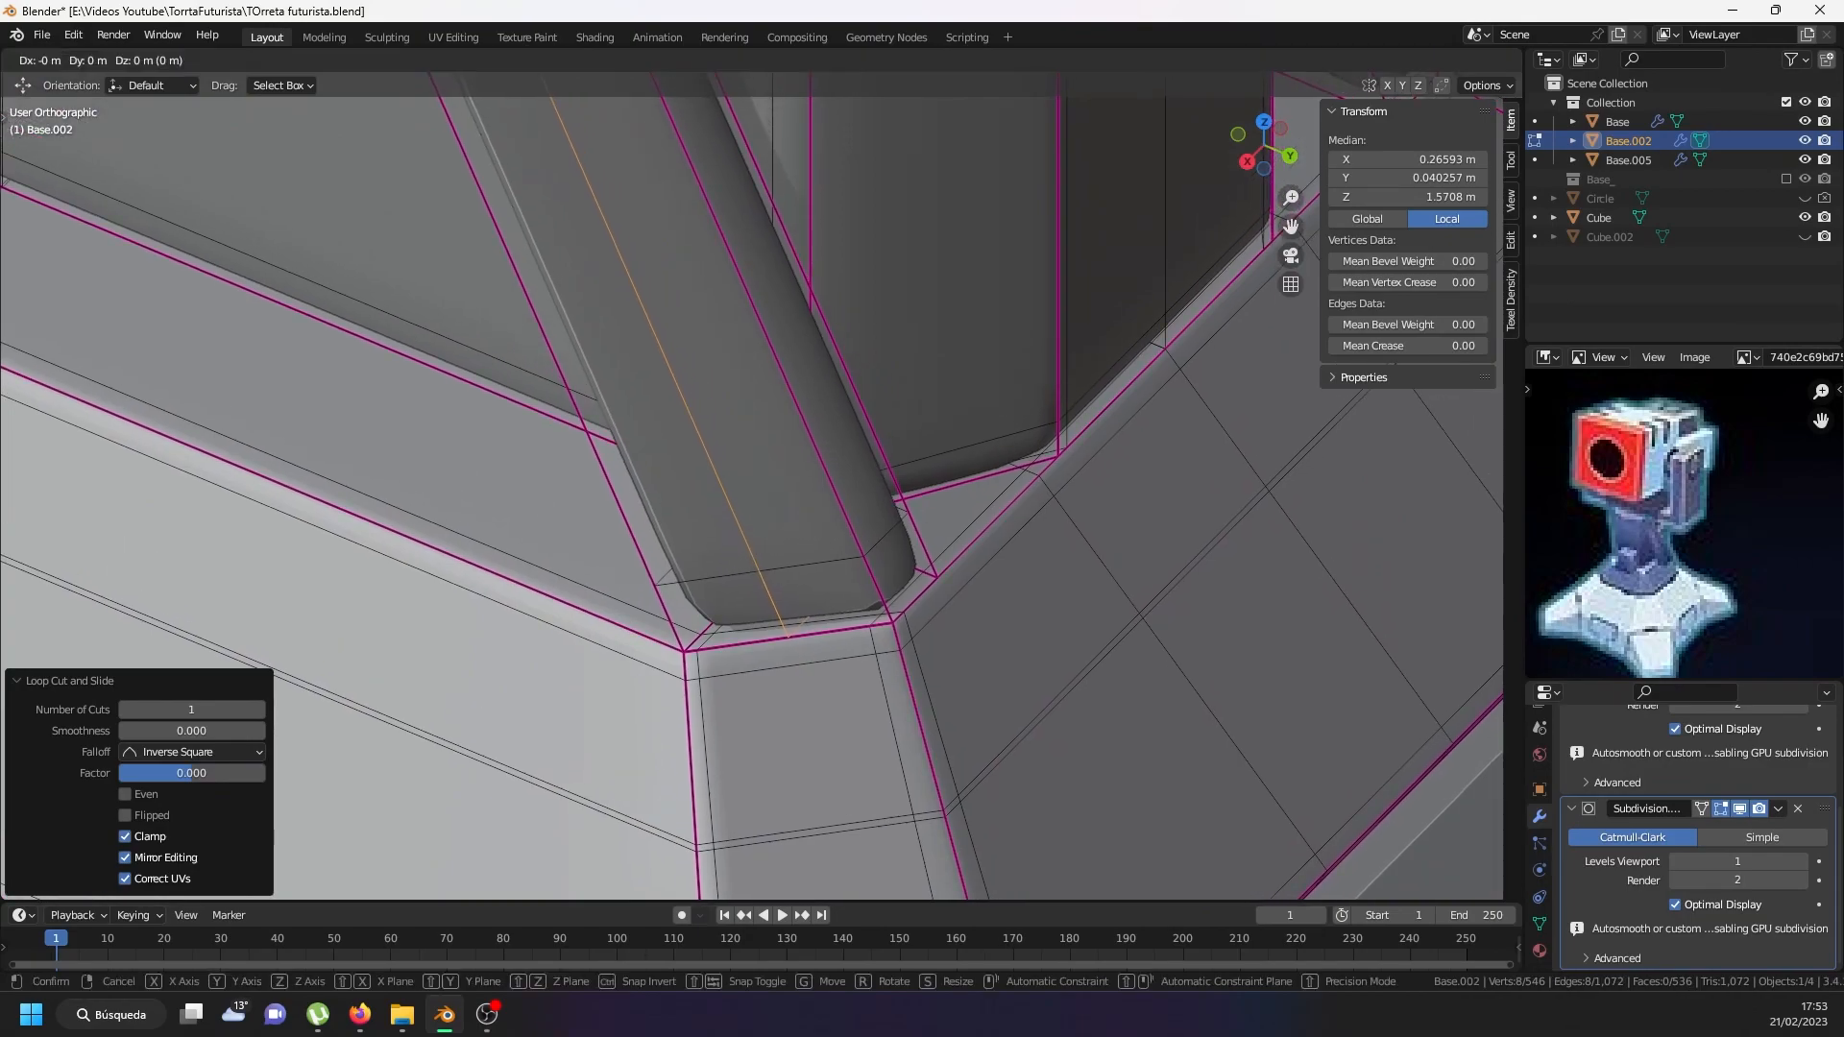
{"action": "key", "text": "g"}
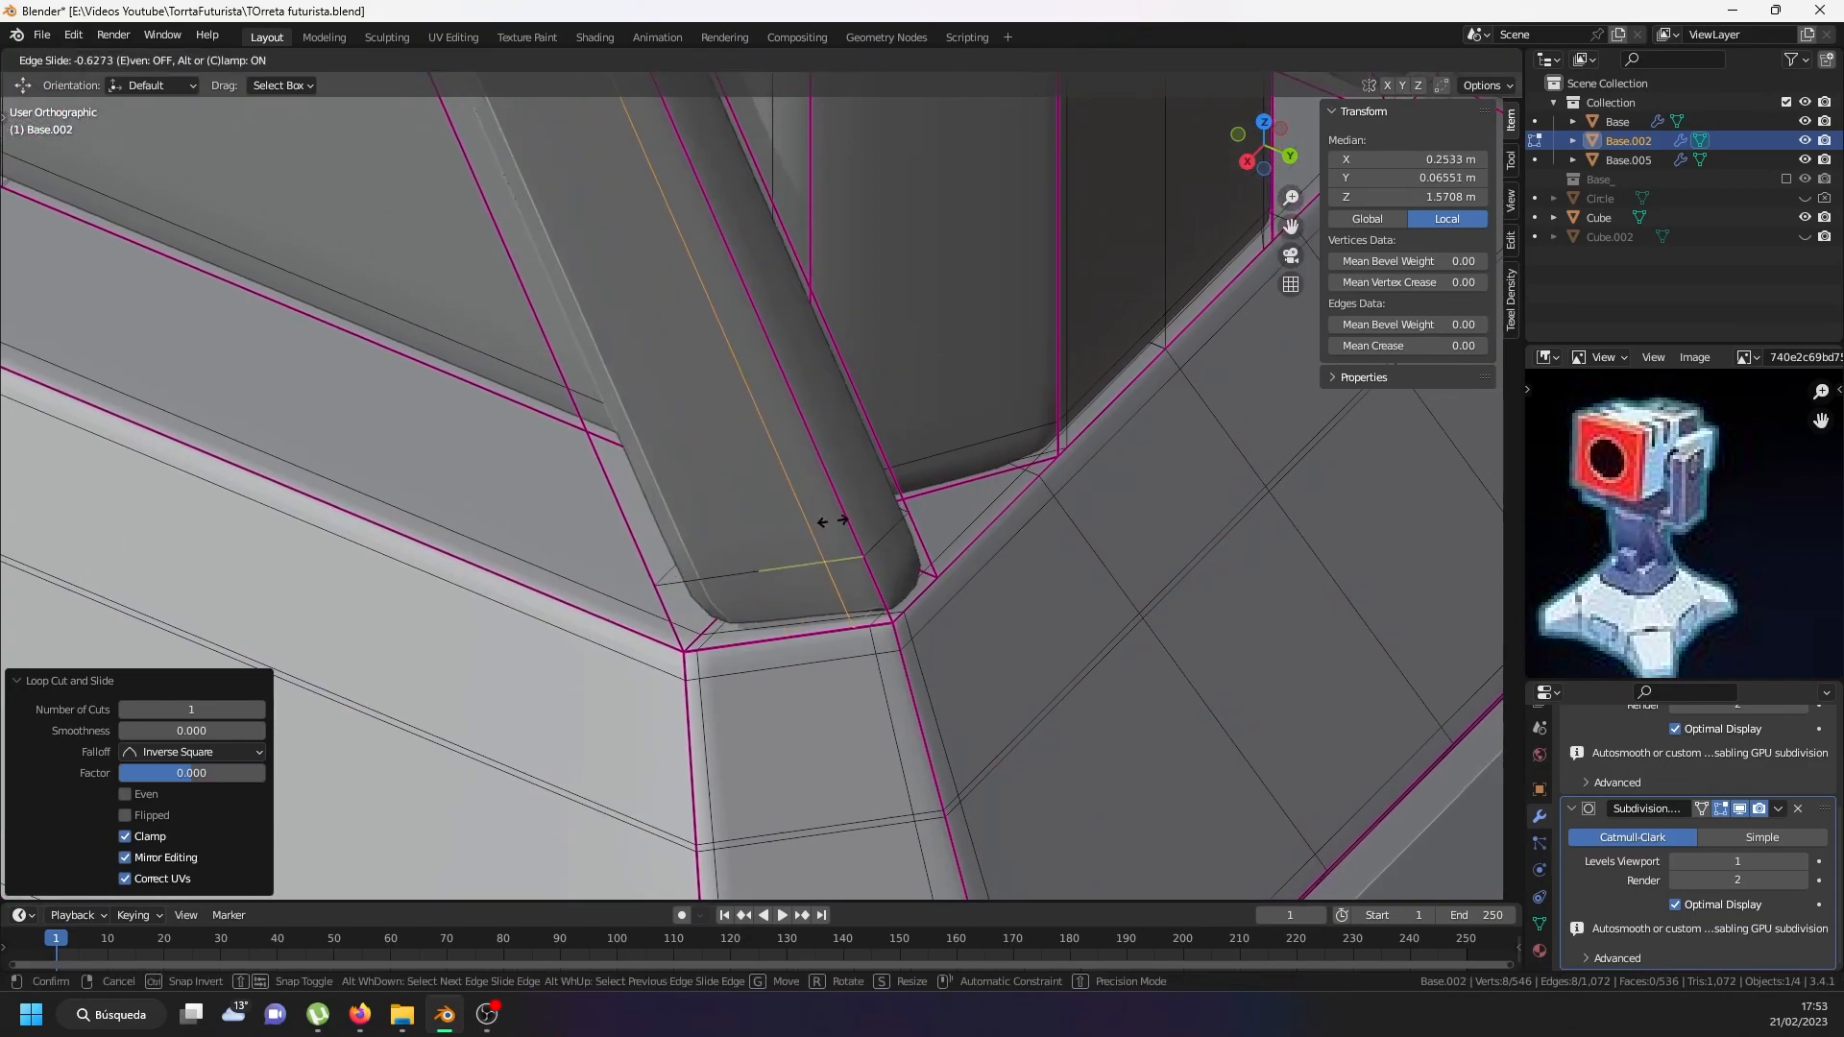
{"action": "left_click", "coordinate": [826, 526]}
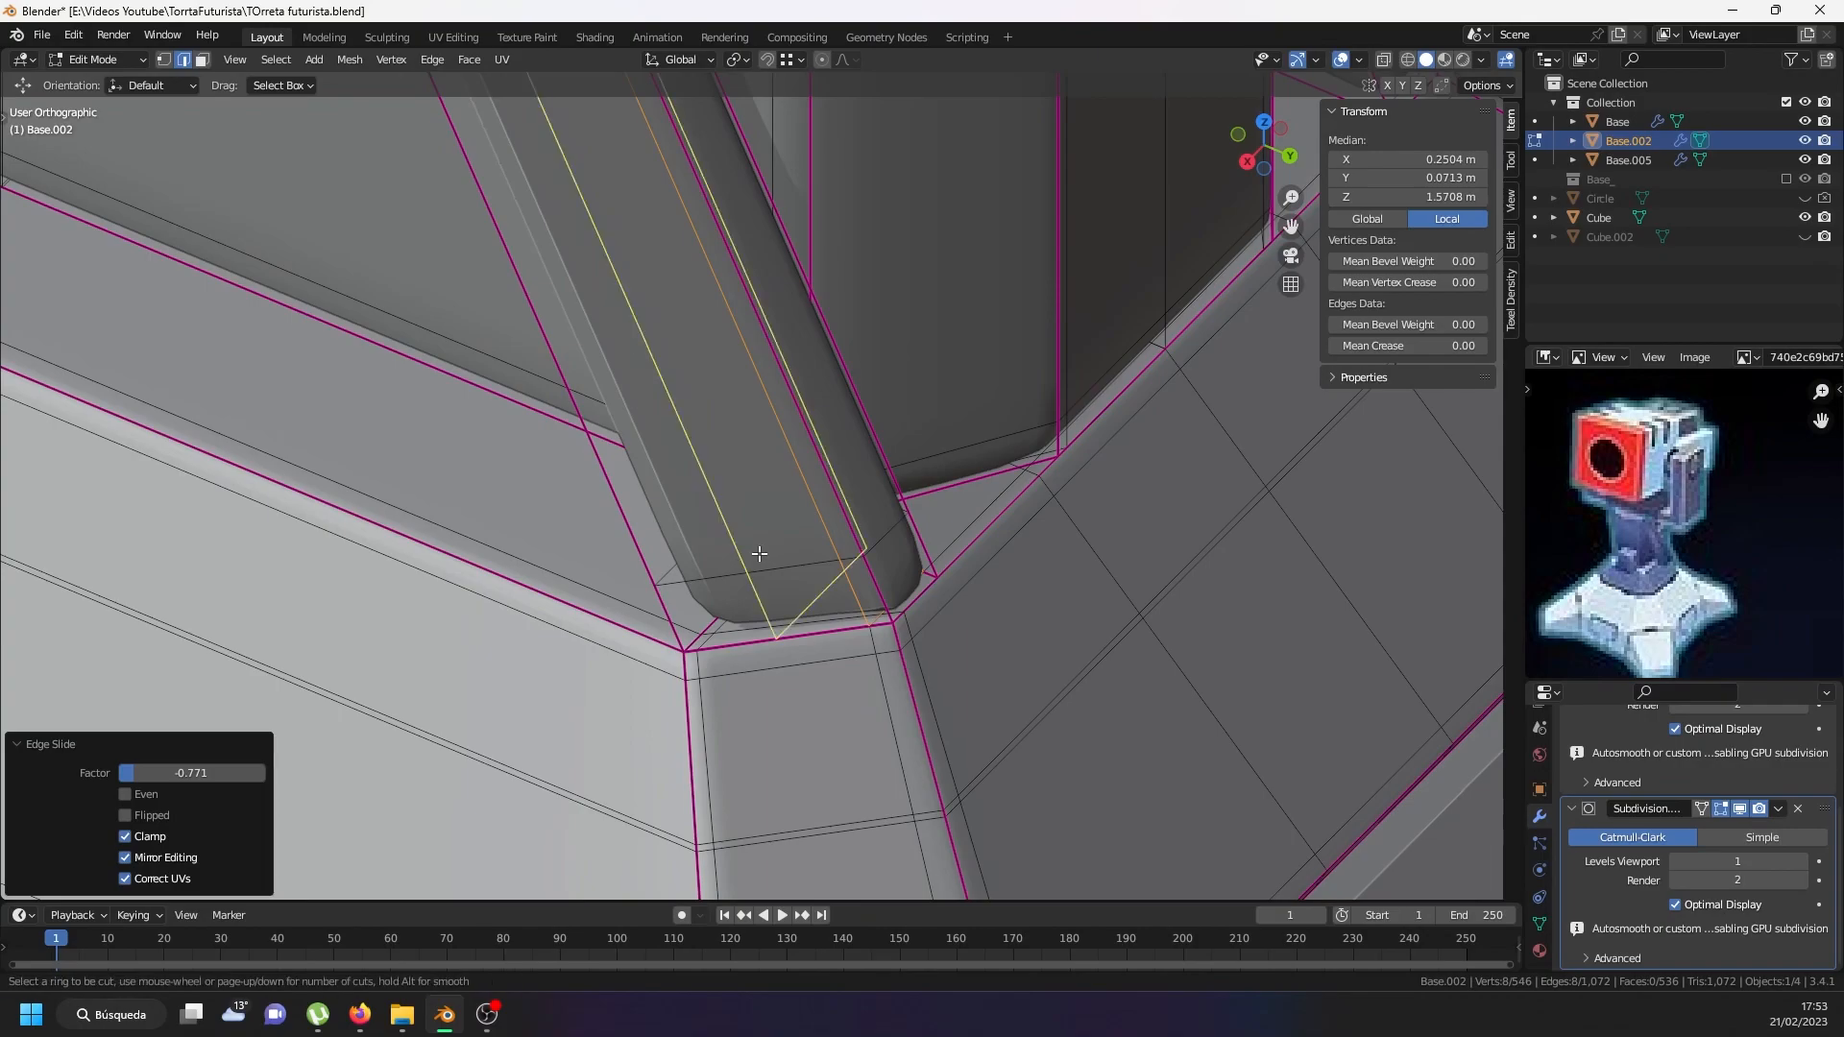
Place a second loop cut along the brace's outer creased edge and, with both Subdivision modifiers hidden in the viewport, edge-slide it slightly inward.
{"action": "left_click", "coordinate": [698, 573]}
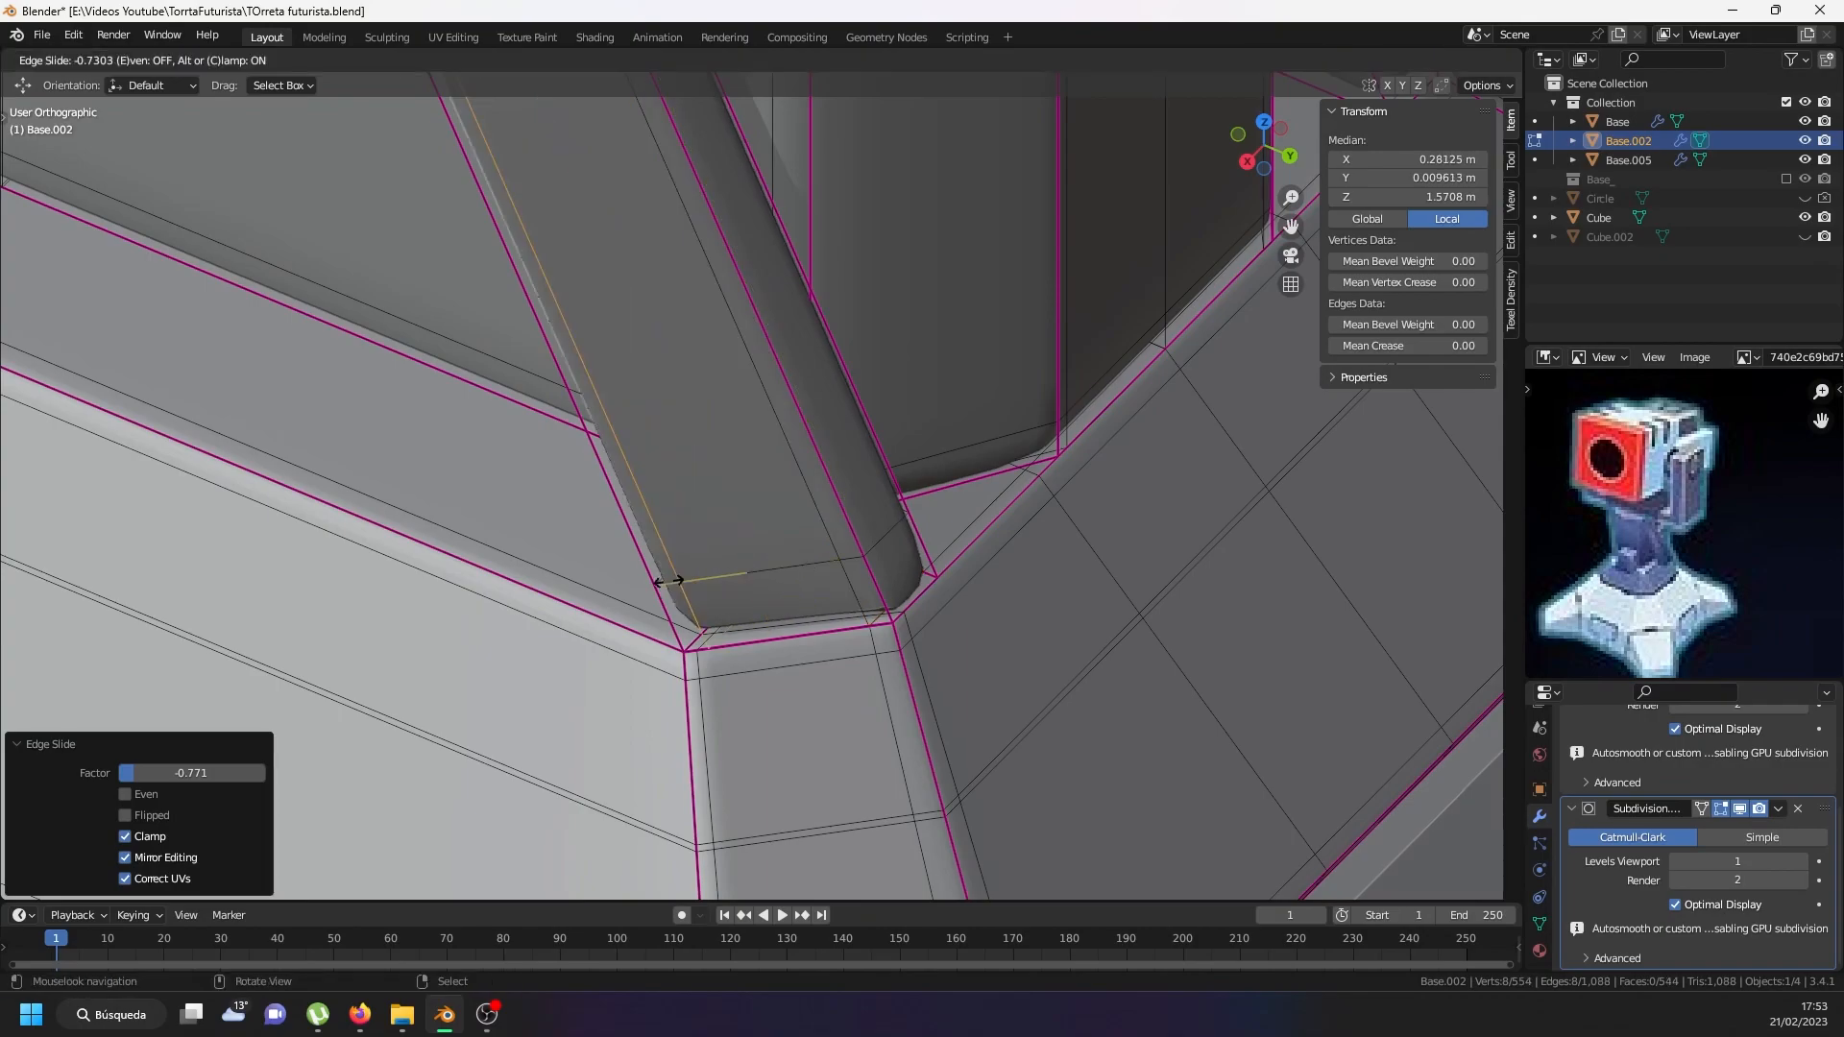
{"action": "left_click", "coordinate": [663, 582]}
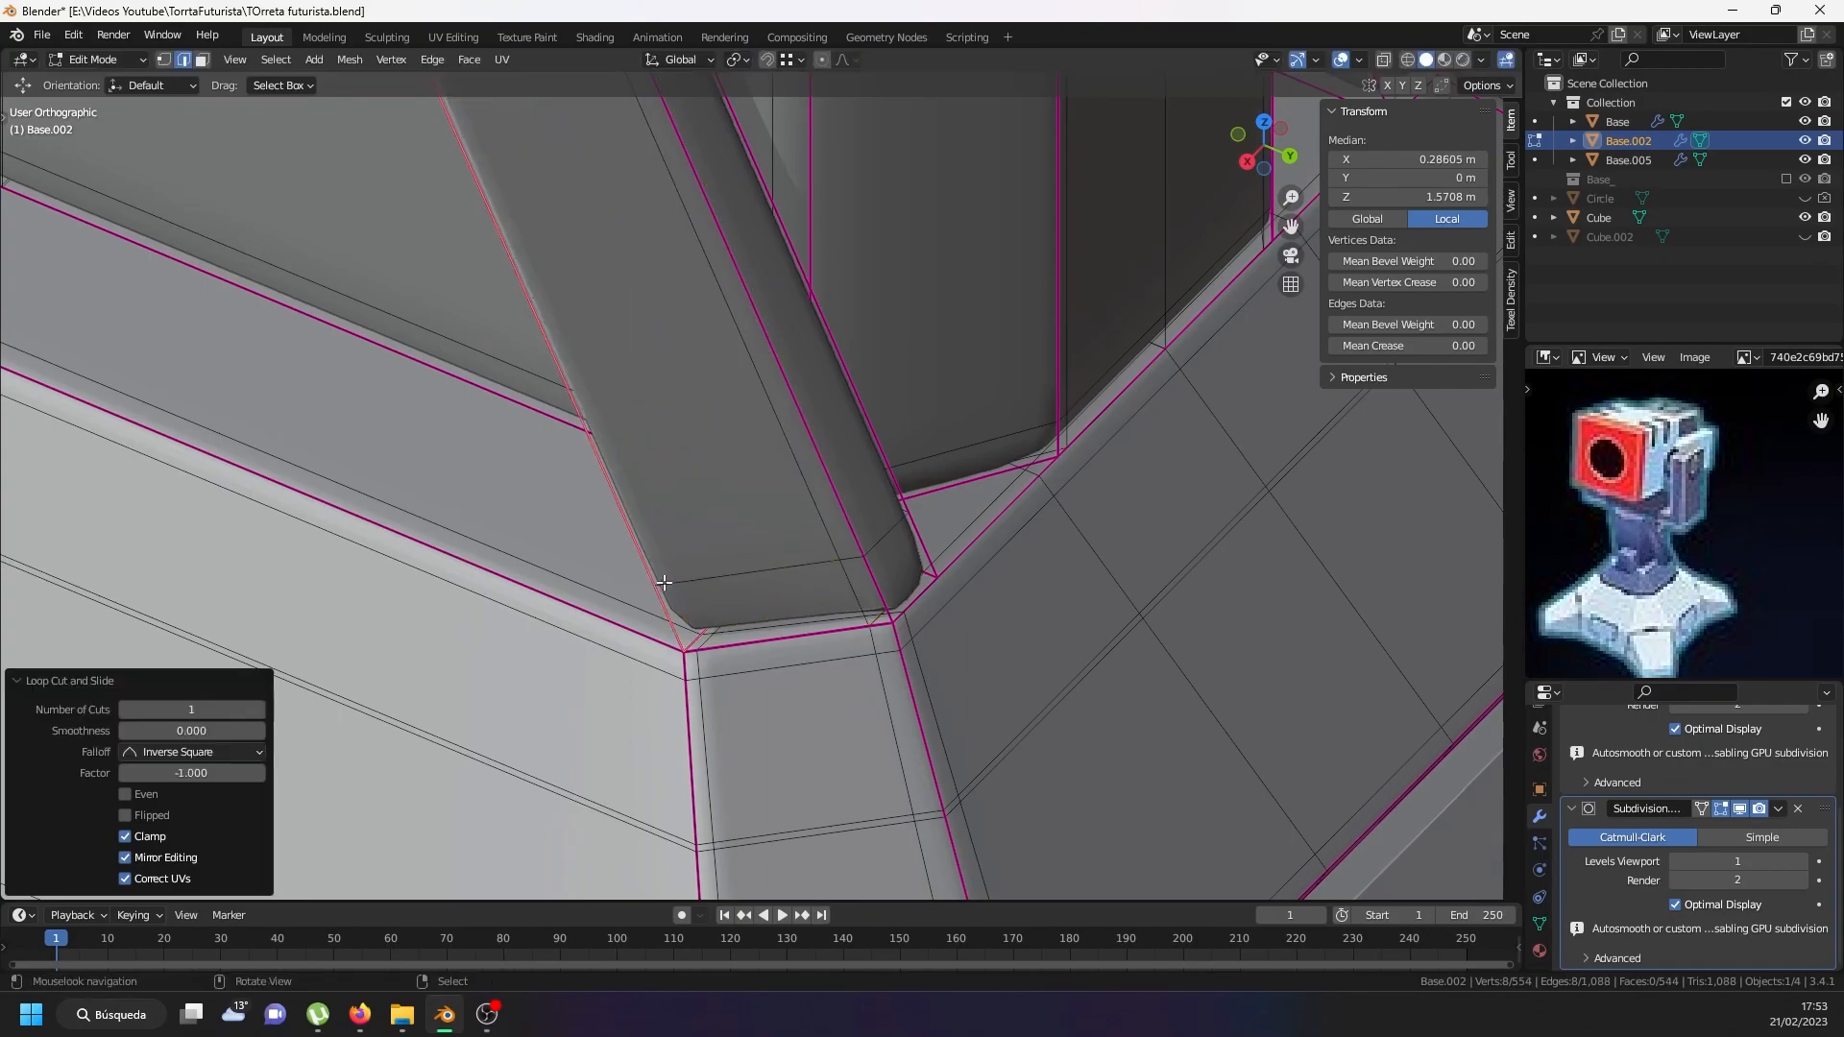
{"action": "left_click", "coordinate": [1736, 807]}
{"action": "scroll", "coordinate": [1728, 797], "scroll_direction": "up", "scroll_amount": 4}
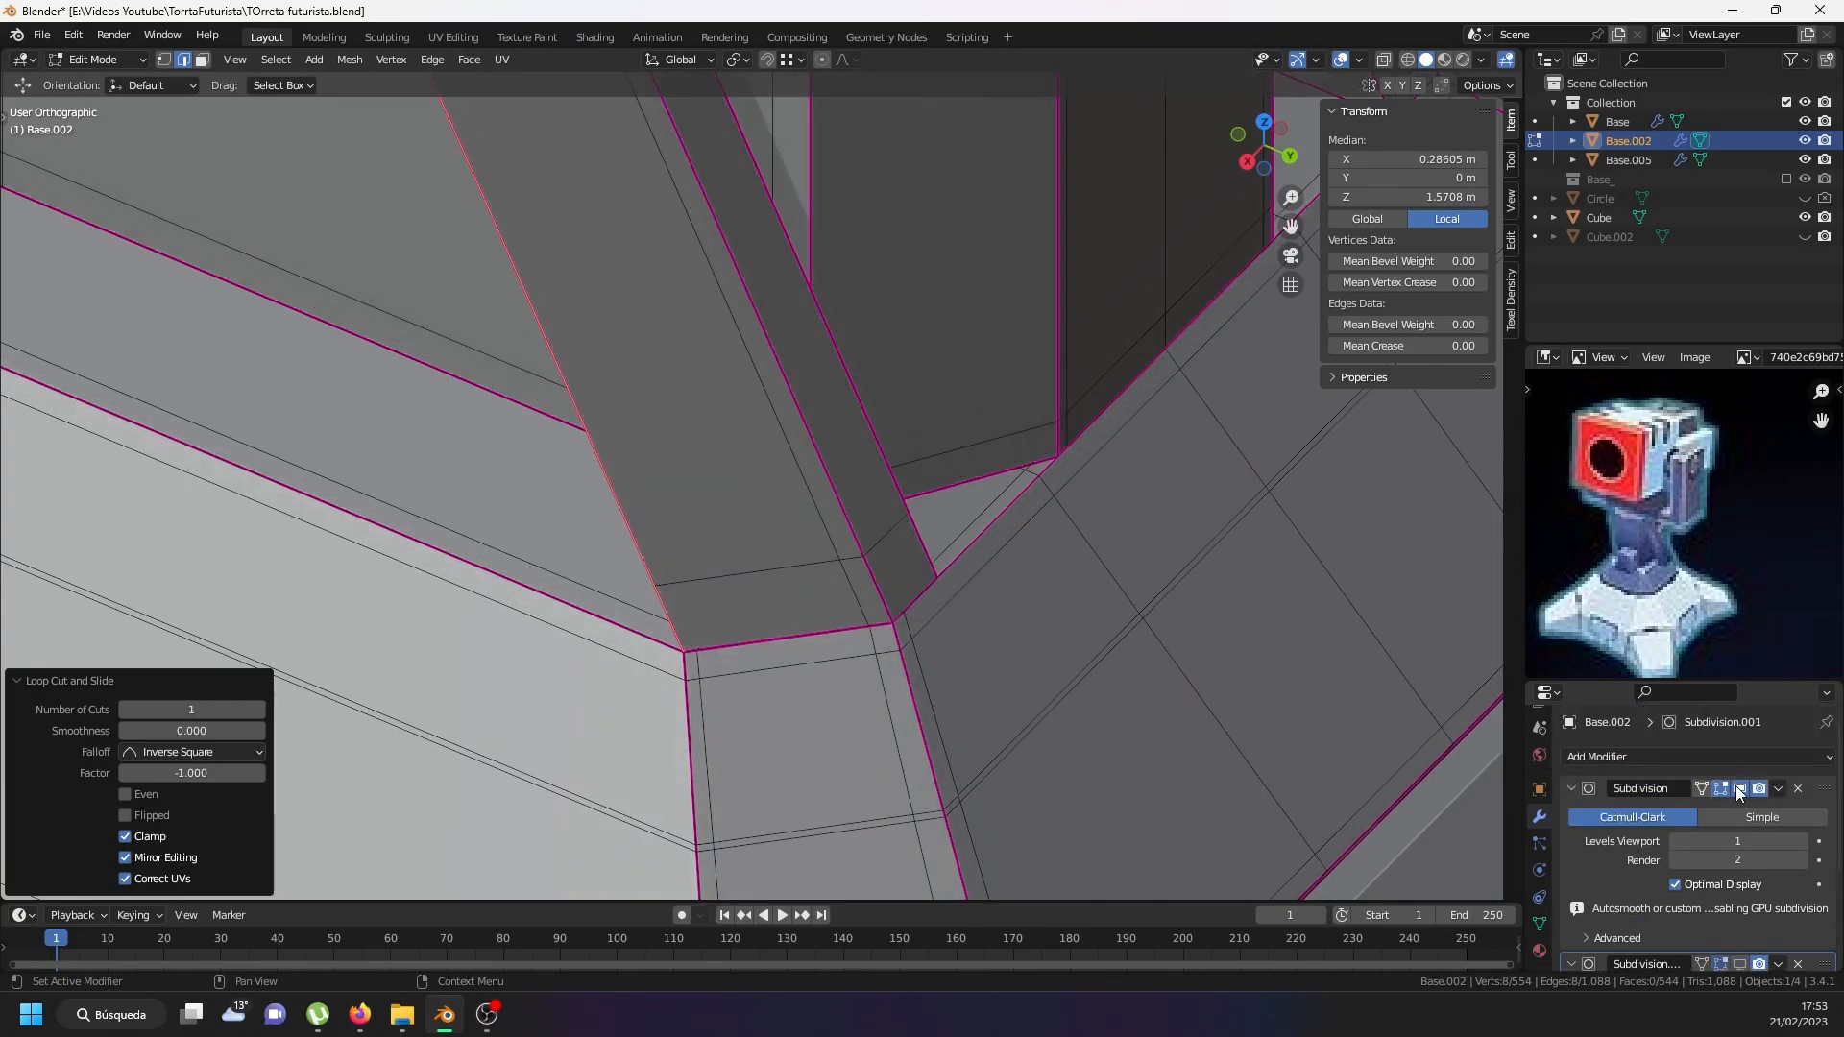
{"action": "key", "text": "g"}
{"action": "key", "text": "g"}
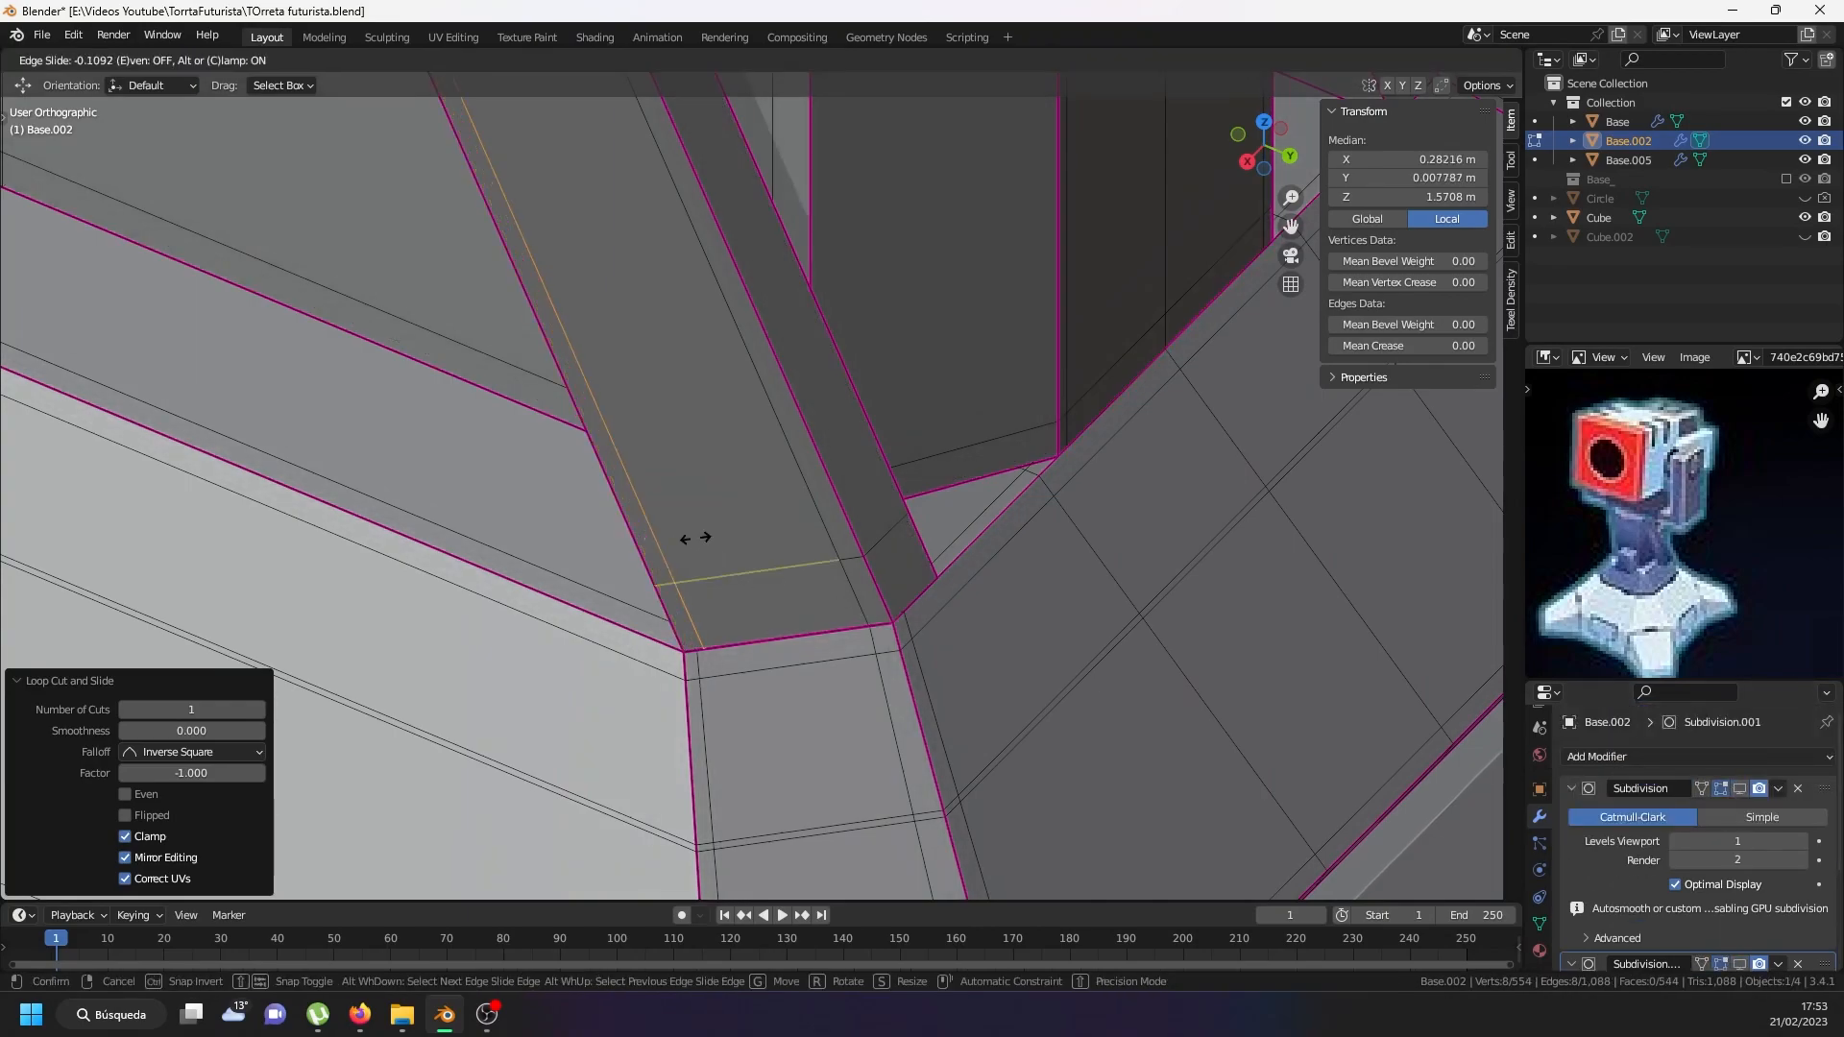
{"action": "left_click", "coordinate": [692, 536]}
Select the entire column mesh and symmetrize it with direction +X to -X.
{"action": "middle_click_drag", "start_coordinate": [691, 535], "coordinate": [741, 432]}
{"action": "scroll", "coordinate": [741, 432], "scroll_direction": "down", "scroll_amount": 5}
{"action": "scroll", "coordinate": [520, 413], "scroll_direction": "up", "scroll_amount": 3}
{"action": "middle_click_drag", "start_coordinate": [520, 414], "coordinate": [470, 461]}
{"action": "scroll", "coordinate": [469, 461], "scroll_direction": "down", "scroll_amount": 4}
{"action": "middle_click_drag", "start_coordinate": [653, 528], "coordinate": [622, 622], "text": "shift"}
{"action": "key", "text": "a"}
{"action": "key", "text": "a"}
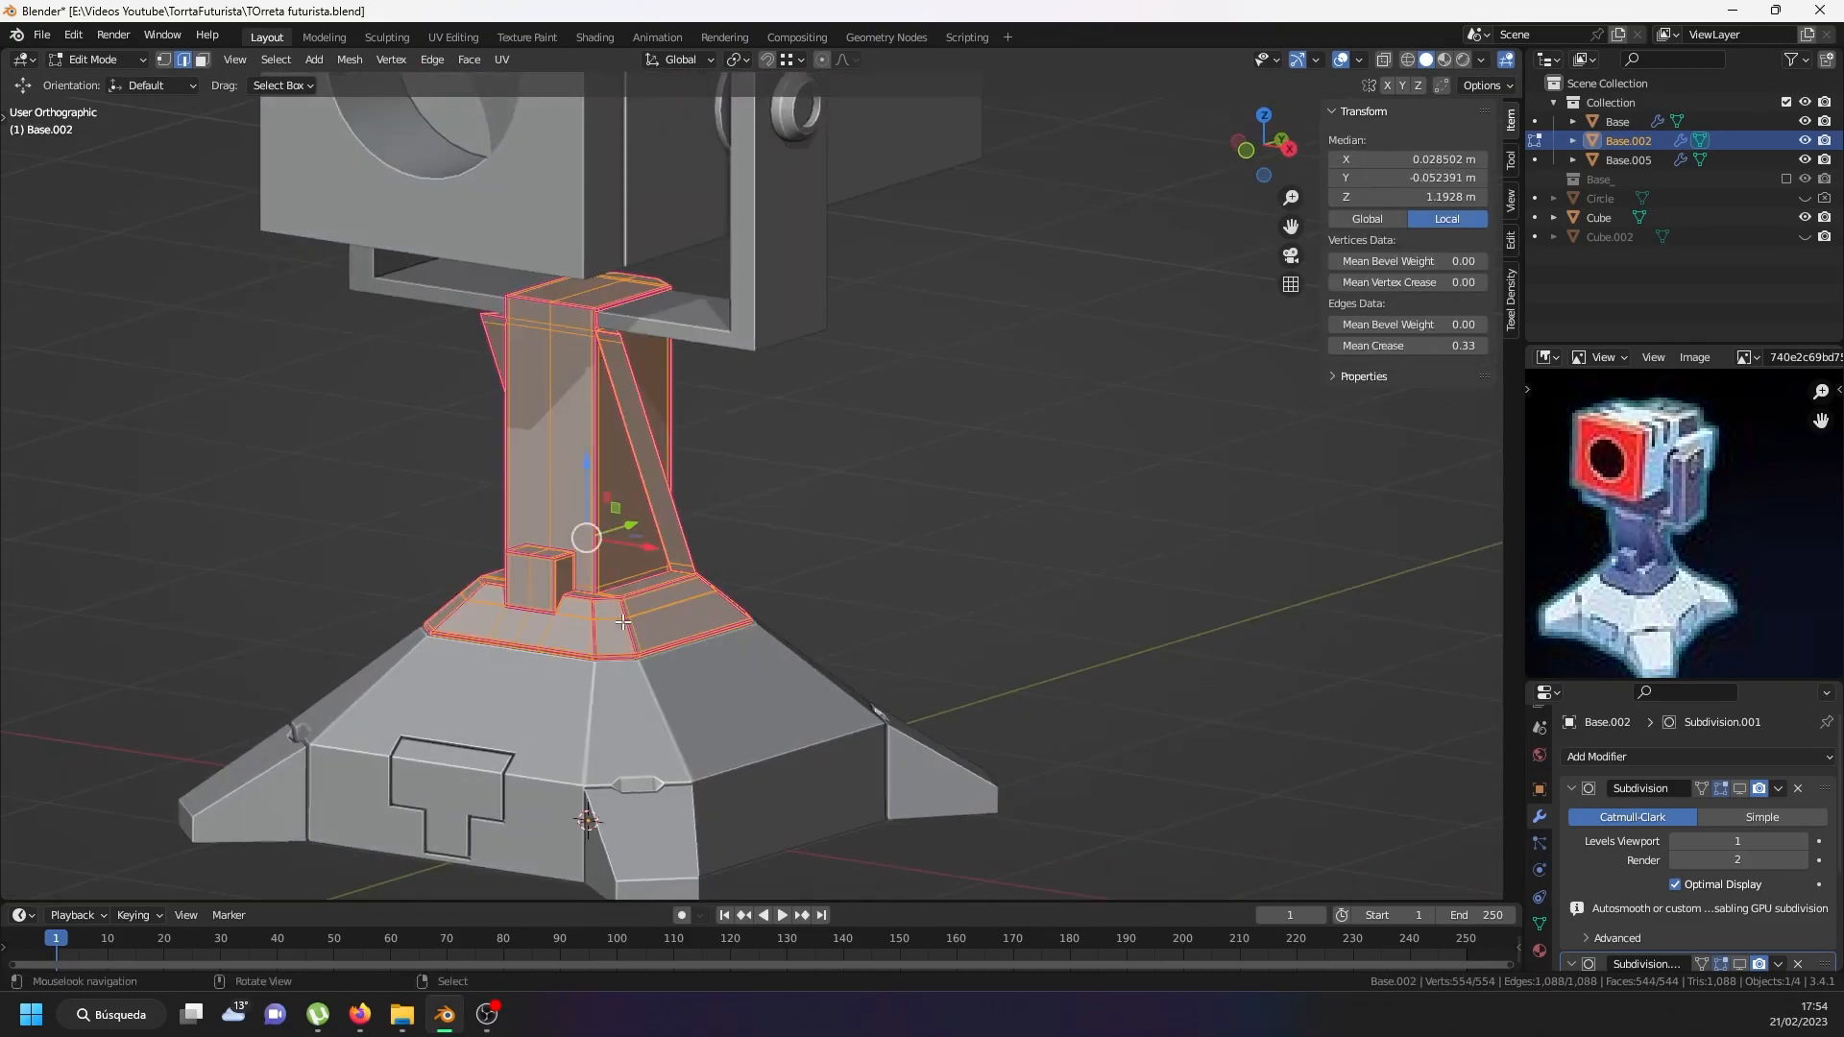
{"action": "scroll", "coordinate": [622, 622], "scroll_direction": "up", "scroll_amount": 5}
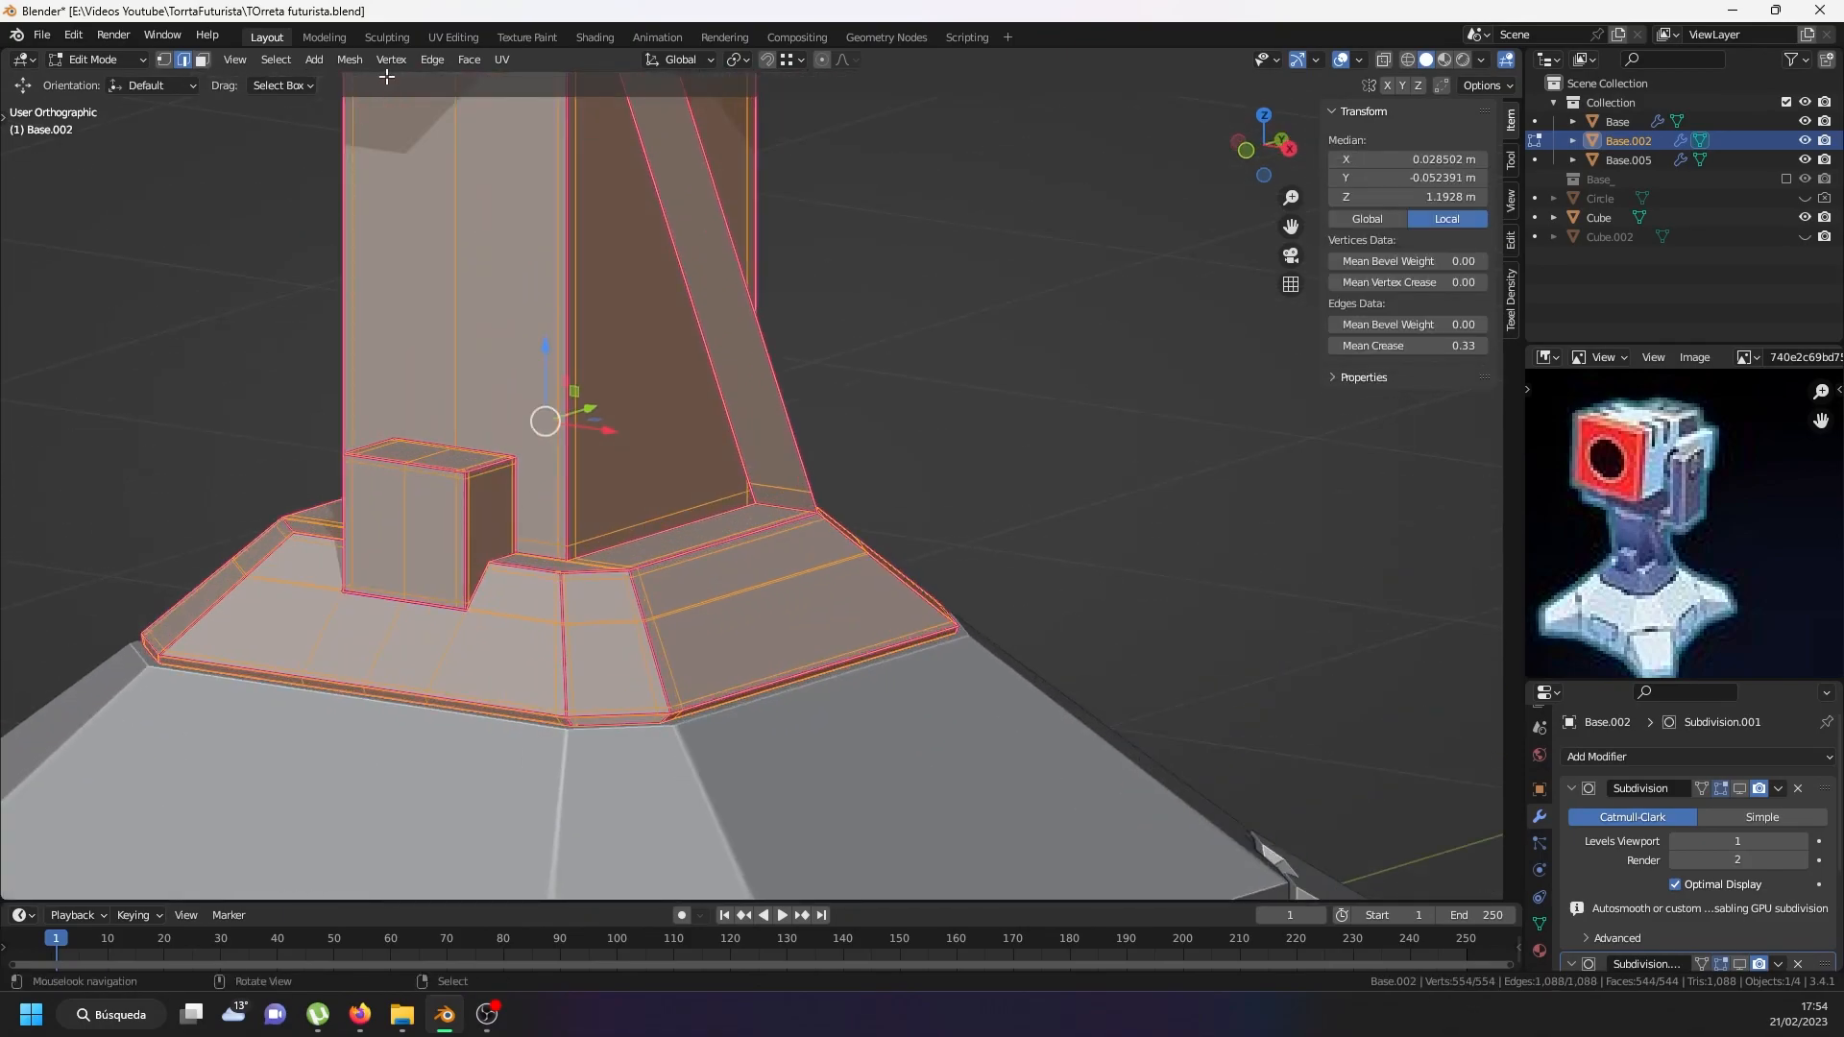
{"action": "left_click", "coordinate": [341, 60]}
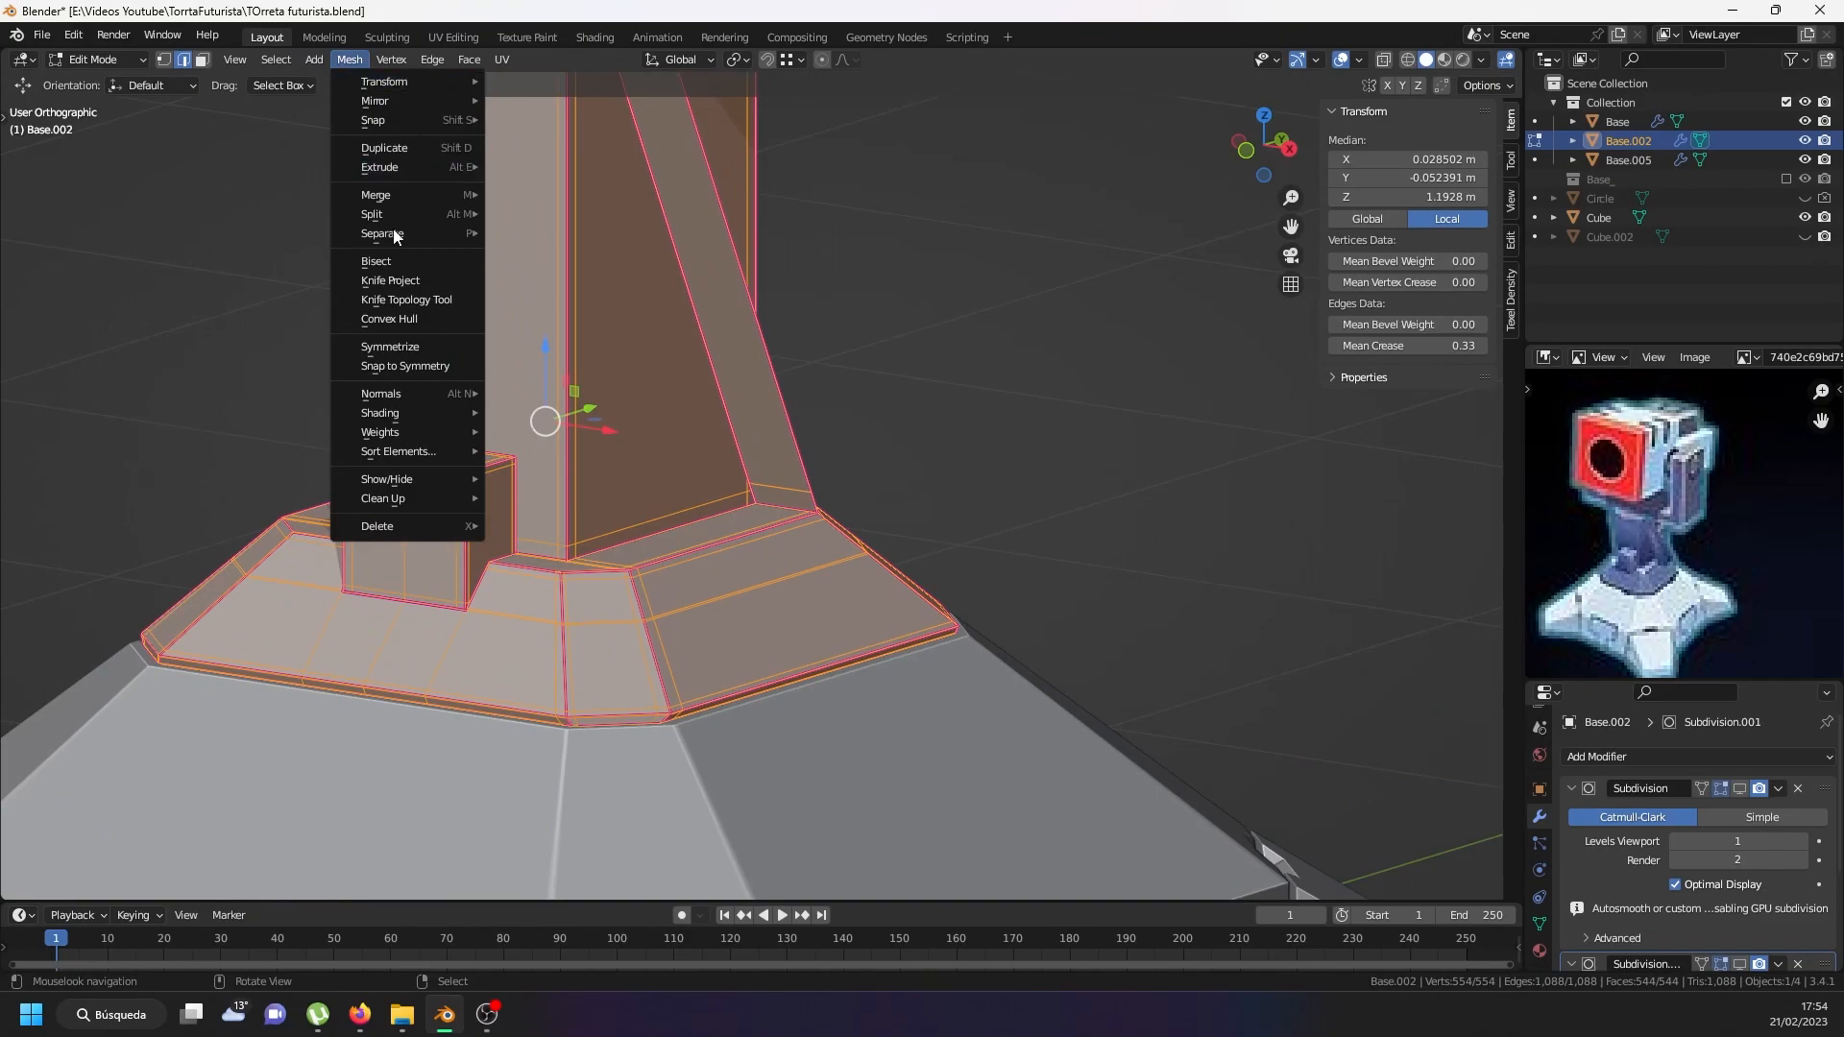
{"action": "left_click", "coordinate": [363, 348]}
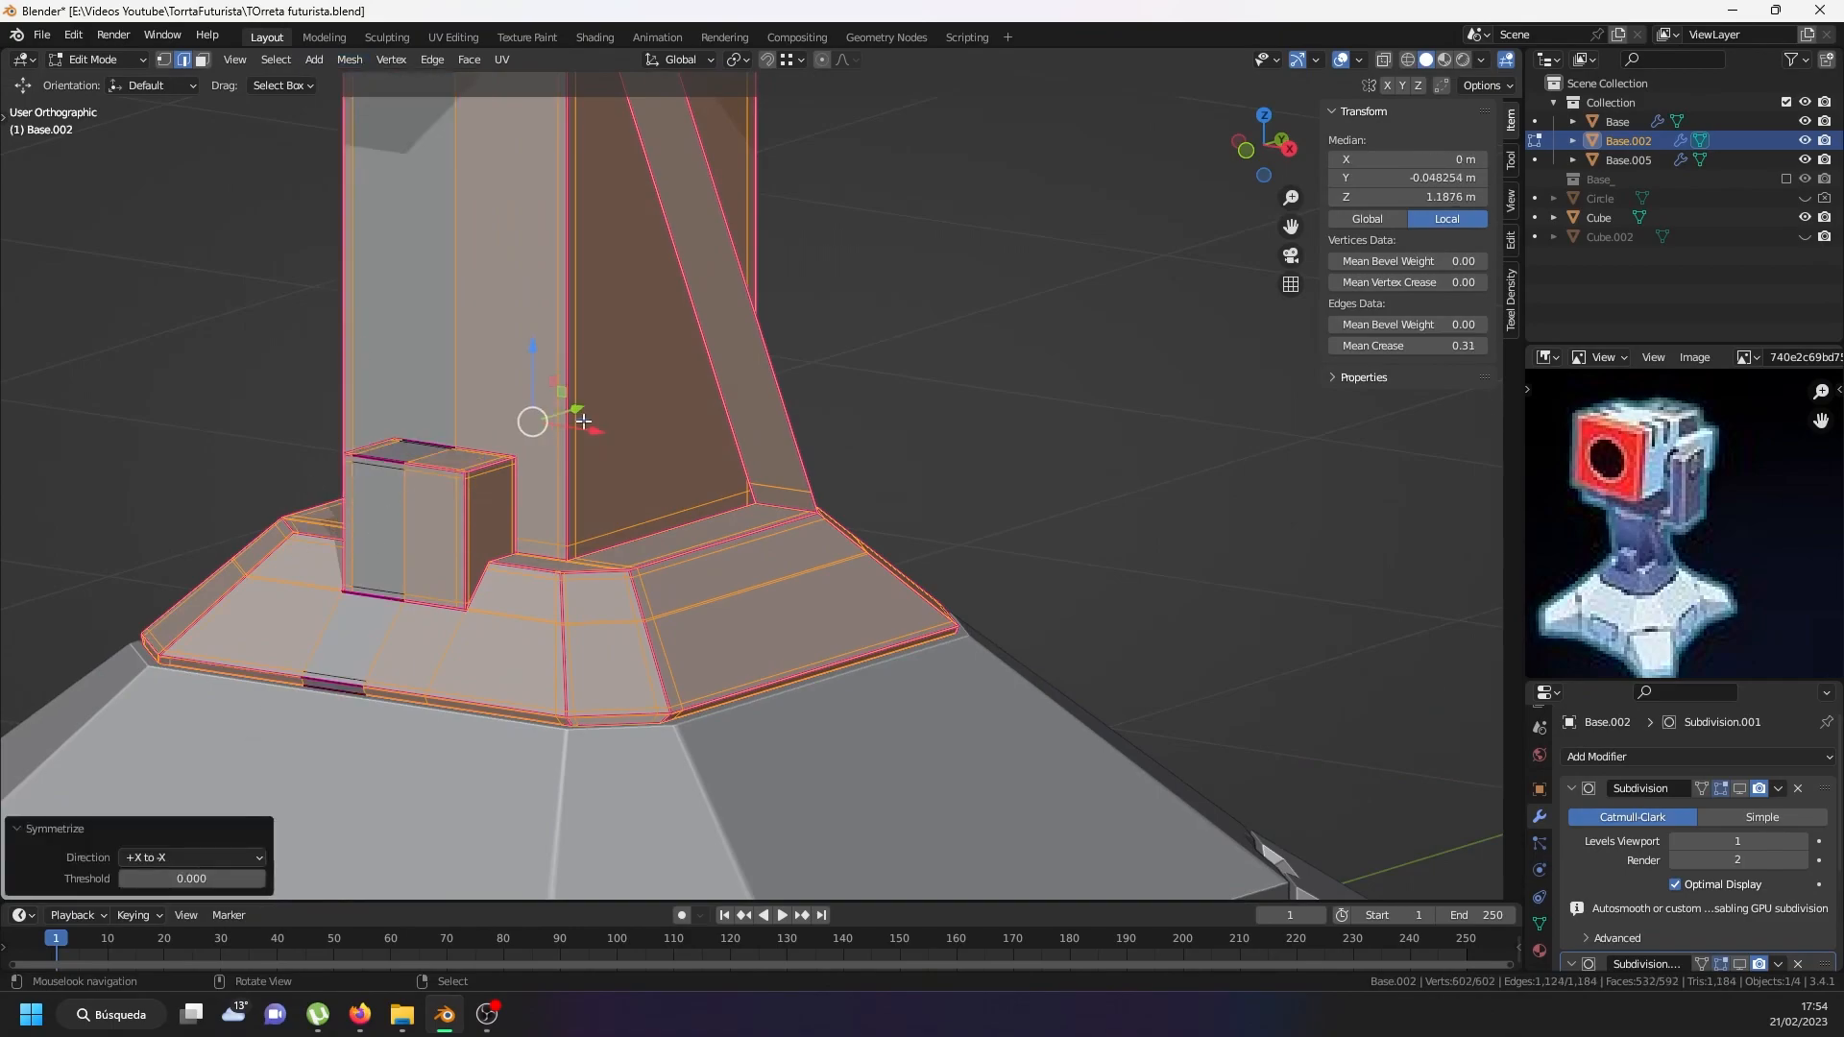
Re-enable viewport display of both Subdivision modifiers in Object Mode and deselect the column.
{"action": "scroll", "coordinate": [583, 420], "scroll_direction": "down", "scroll_amount": 4}
{"action": "scroll", "coordinate": [596, 423], "scroll_direction": "up", "scroll_amount": 5}
{"action": "key", "text": "Tab"}
{"action": "mouse_move", "coordinate": [610, 430]}
{"action": "middle_mouse_down"}
{"action": "mouse_move", "coordinate": [584, 380]}
{"action": "mouse_move", "coordinate": [624, 413]}
{"action": "middle_mouse_up"}
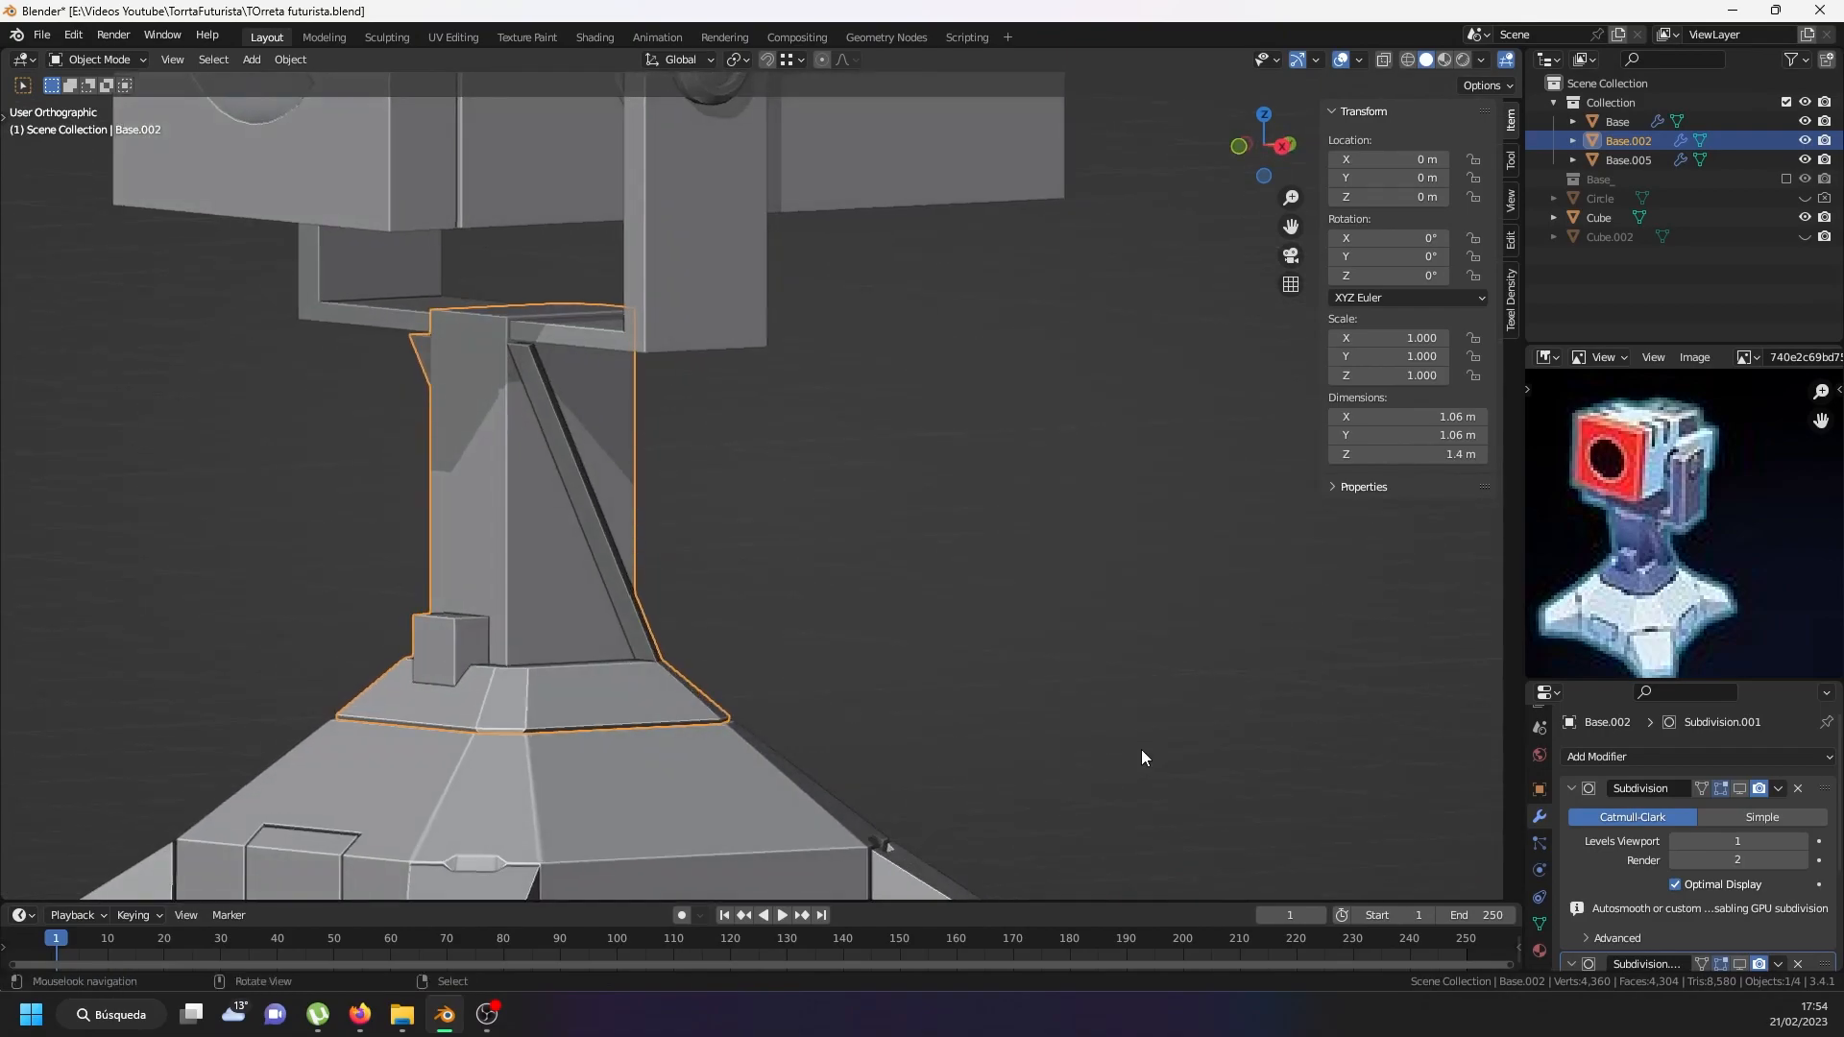
{"action": "left_click", "coordinate": [1739, 787]}
{"action": "scroll", "coordinate": [1738, 884], "scroll_direction": "down", "scroll_amount": 2}
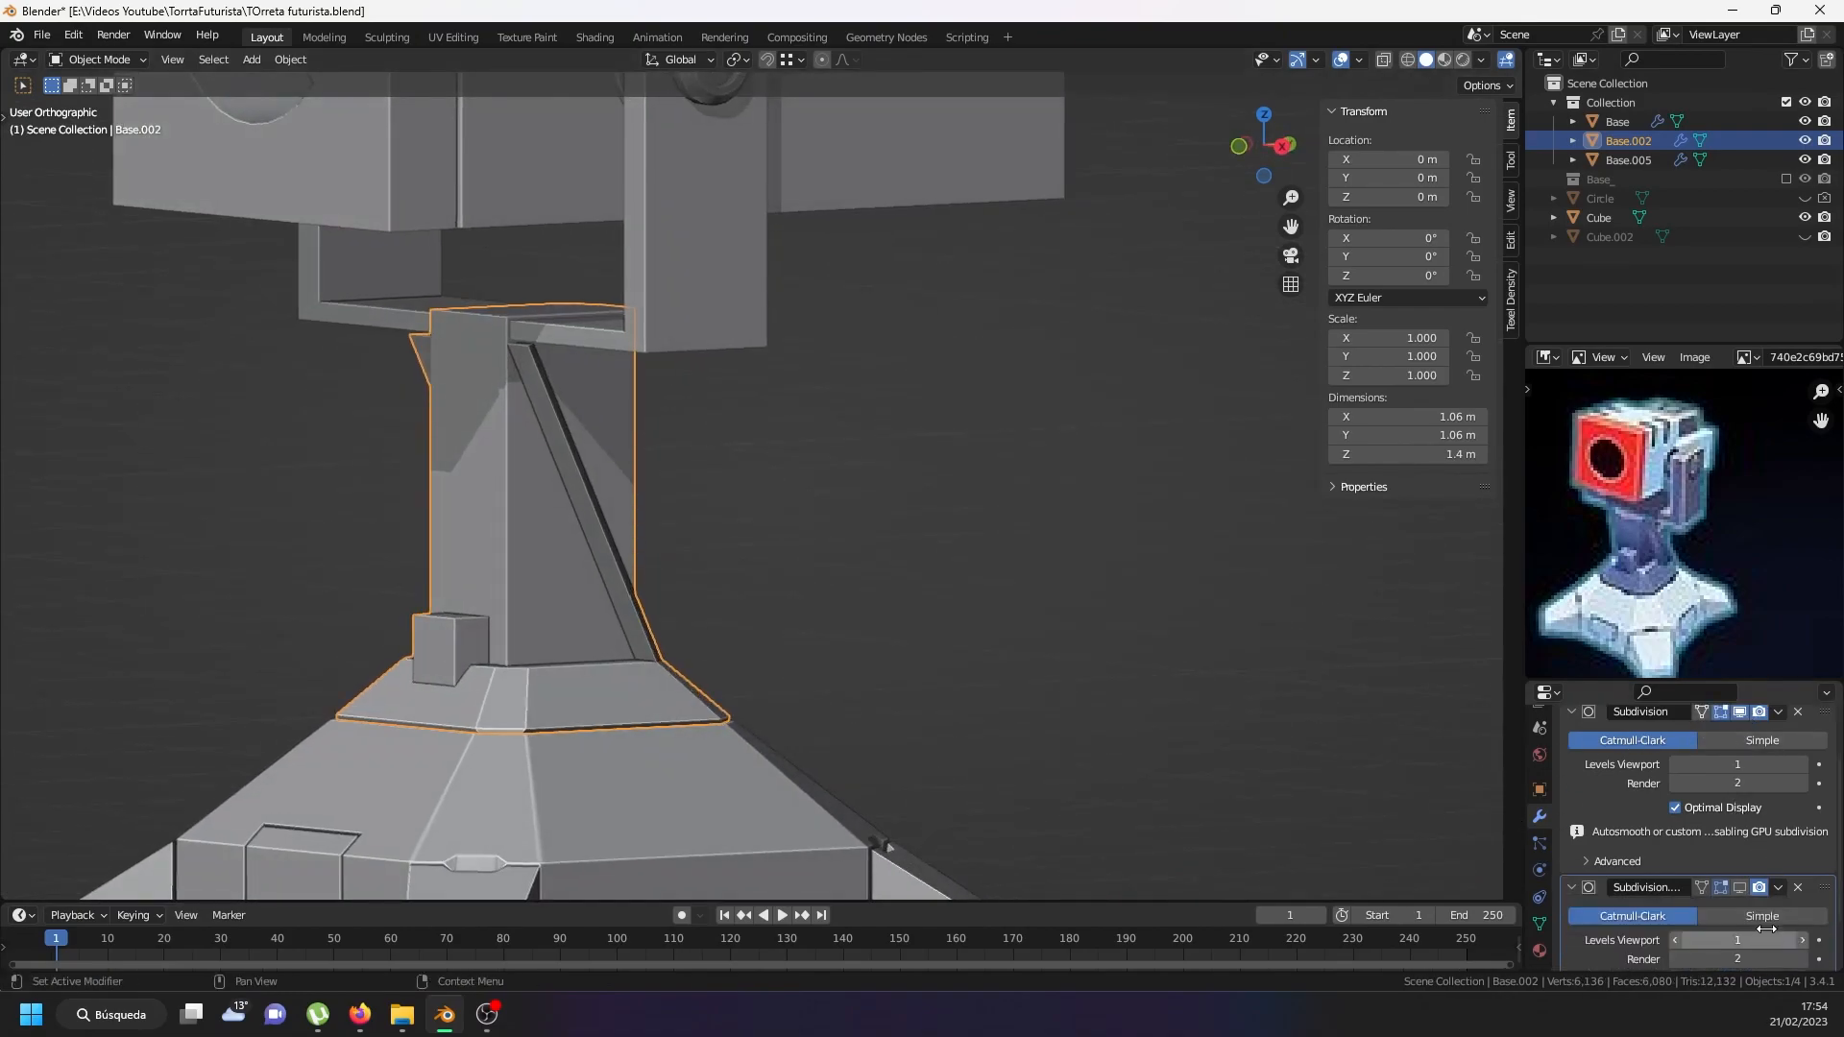
{"action": "left_click", "coordinate": [1740, 887]}
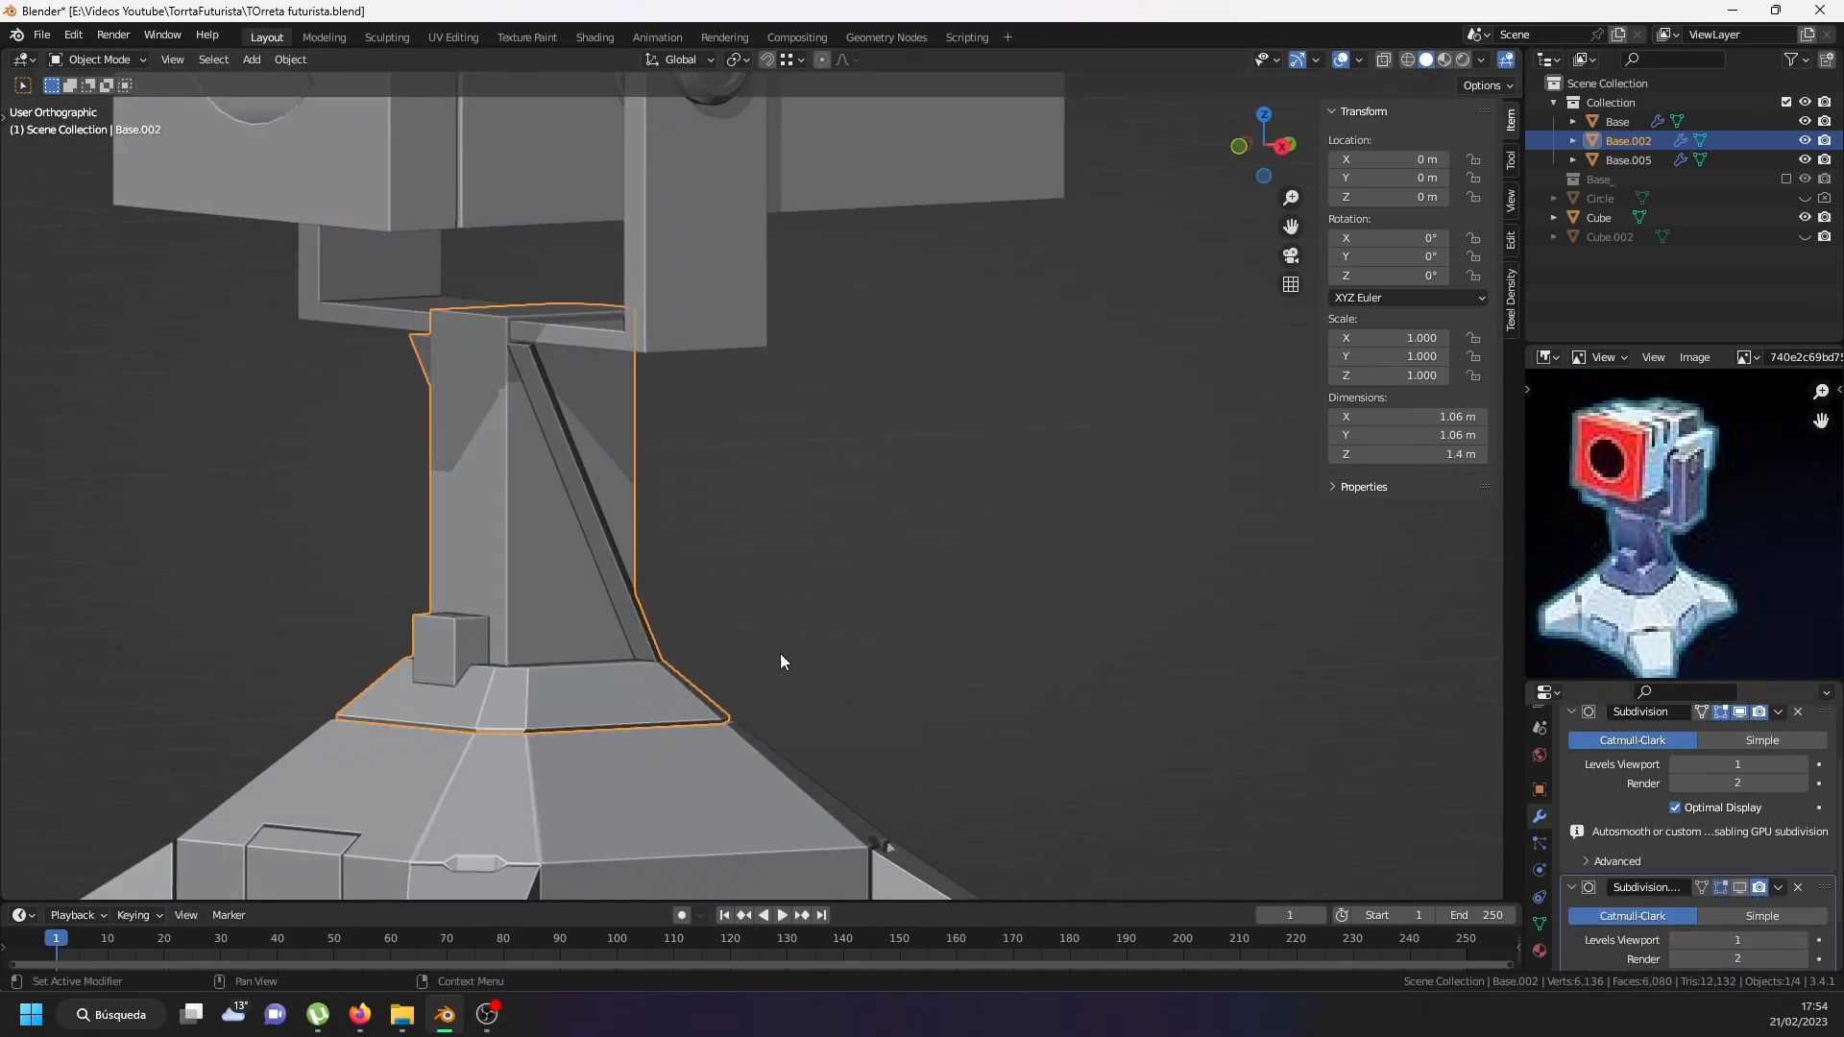
{"action": "left_click", "coordinate": [689, 588]}
Reselect the column and, in Edit Mode, add a loop cut just below its top edge at factor -0.743.
{"action": "middle_click_drag", "start_coordinate": [793, 562], "coordinate": [527, 578]}
{"action": "scroll", "coordinate": [536, 387], "scroll_direction": "up", "scroll_amount": 5}
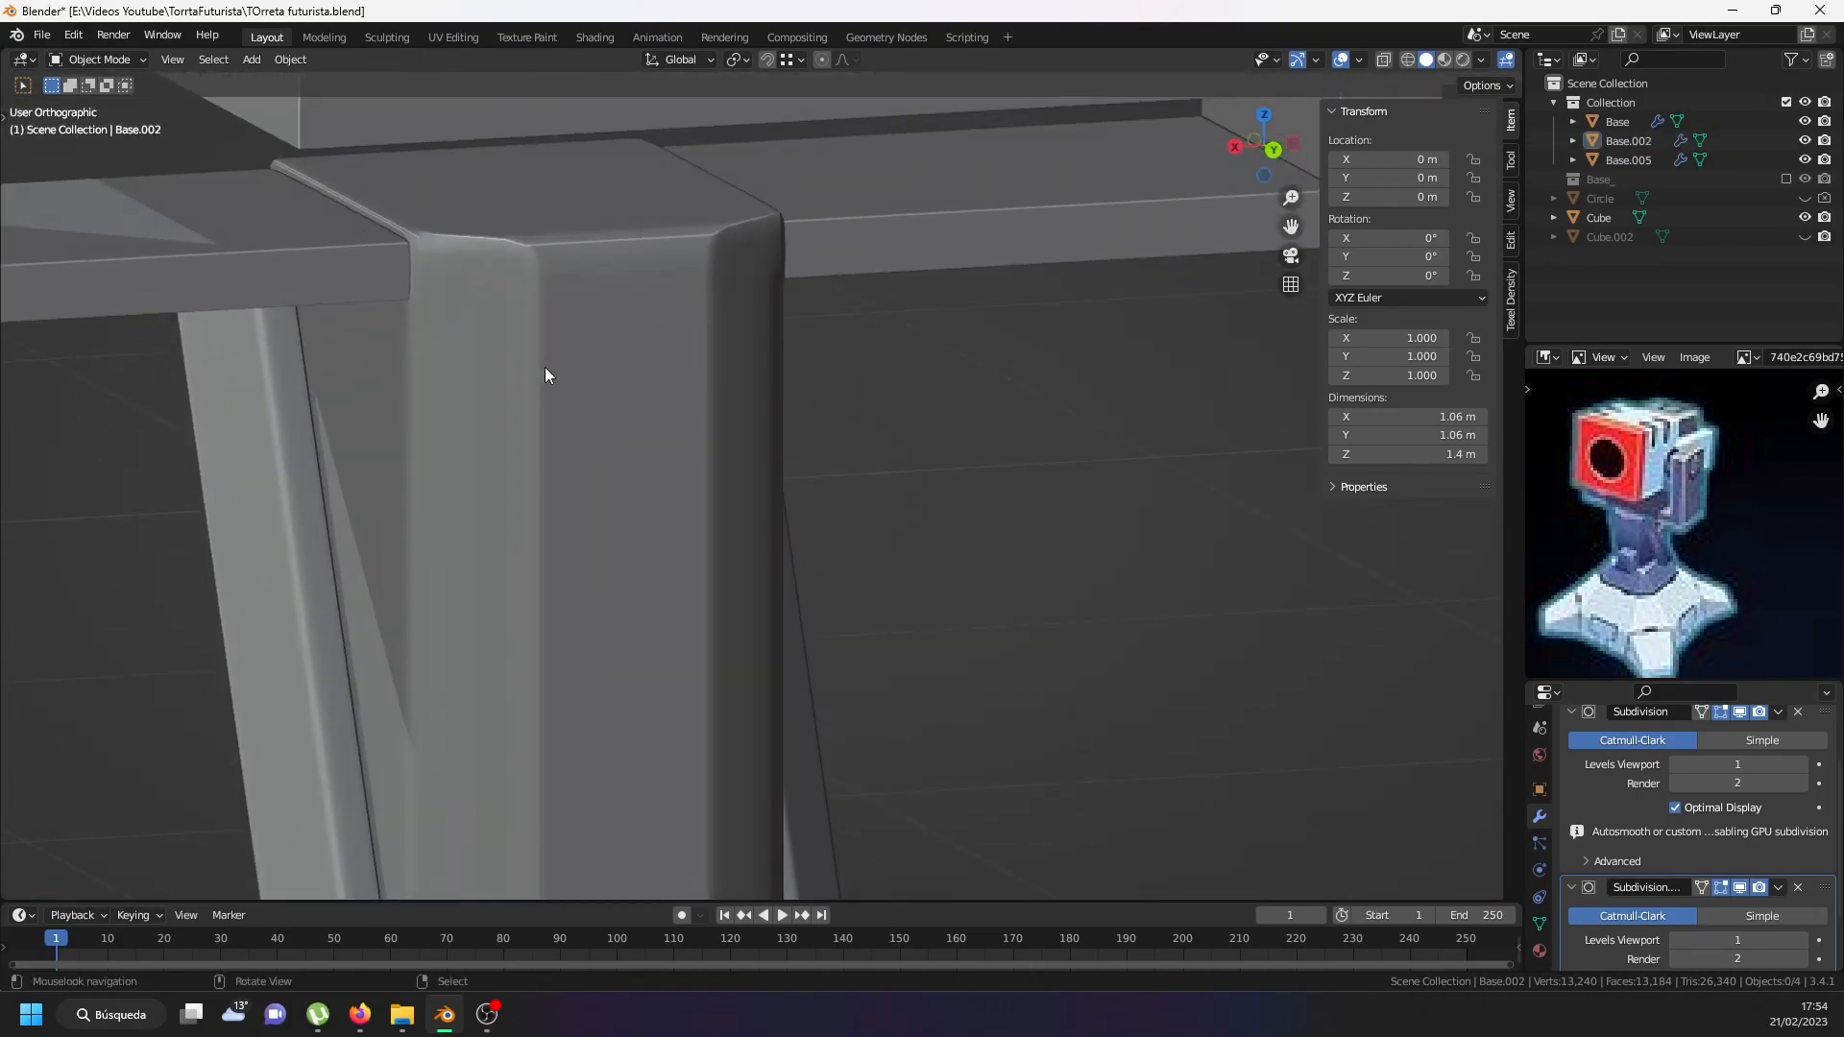
{"action": "scroll", "coordinate": [505, 283], "scroll_direction": "up", "scroll_amount": 3}
{"action": "left_click", "coordinate": [518, 273]}
{"action": "scroll", "coordinate": [596, 288], "scroll_direction": "down", "scroll_amount": 3}
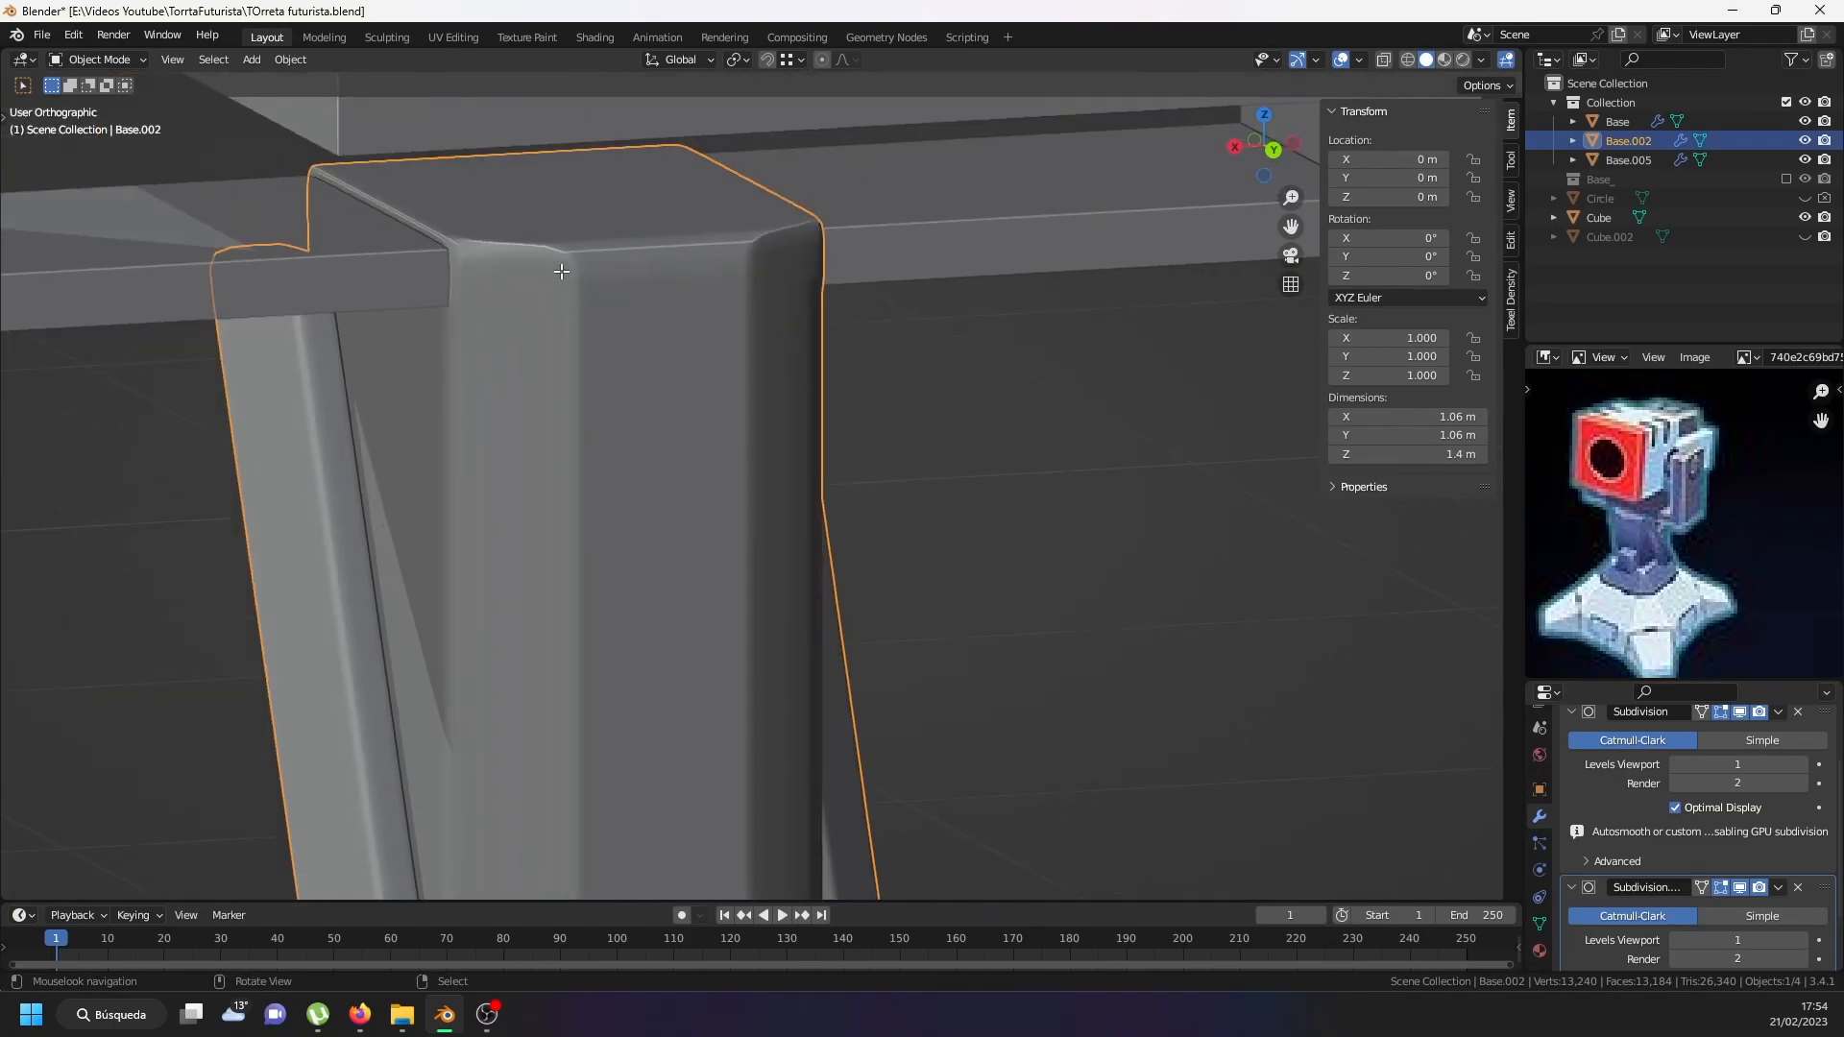
{"action": "key", "text": "Tab"}
{"action": "scroll", "coordinate": [603, 312], "scroll_direction": "up", "scroll_amount": 2}
{"action": "left_click", "coordinate": [596, 286]}
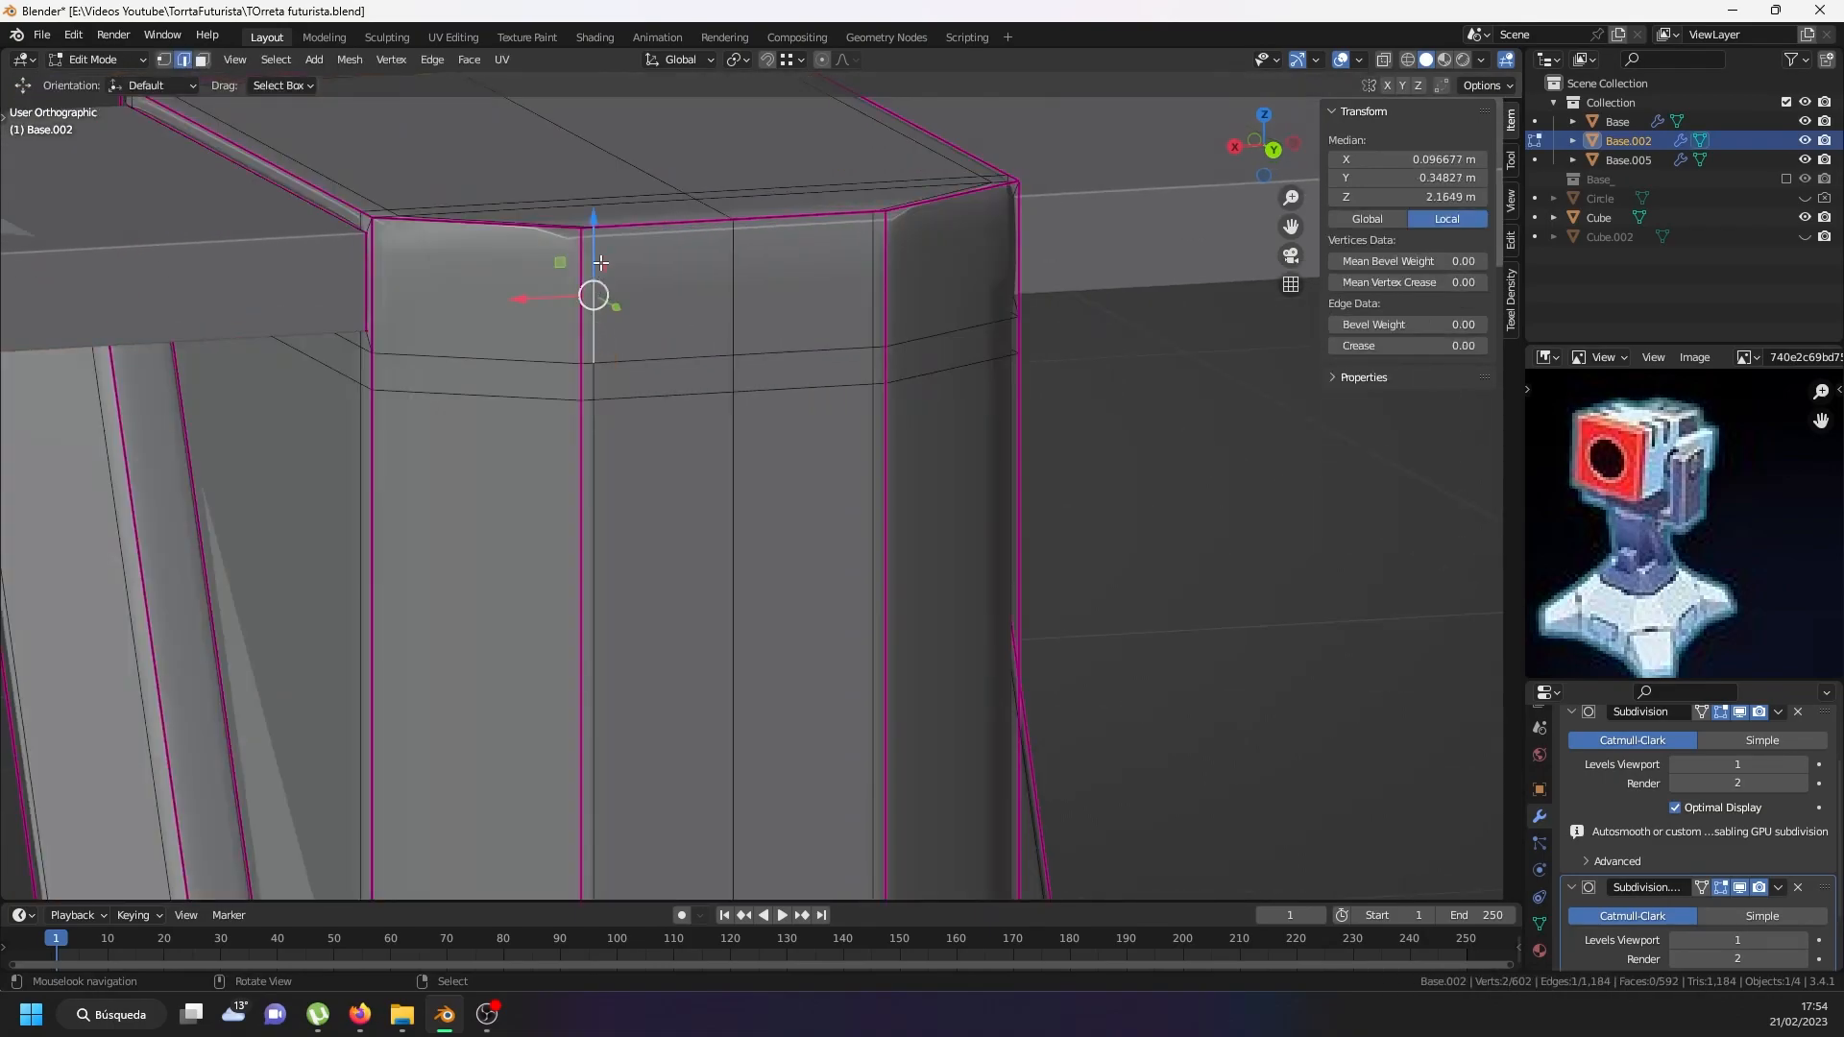
{"action": "key", "text": "ctrl+r"}
{"action": "left_click", "coordinate": [570, 234]}
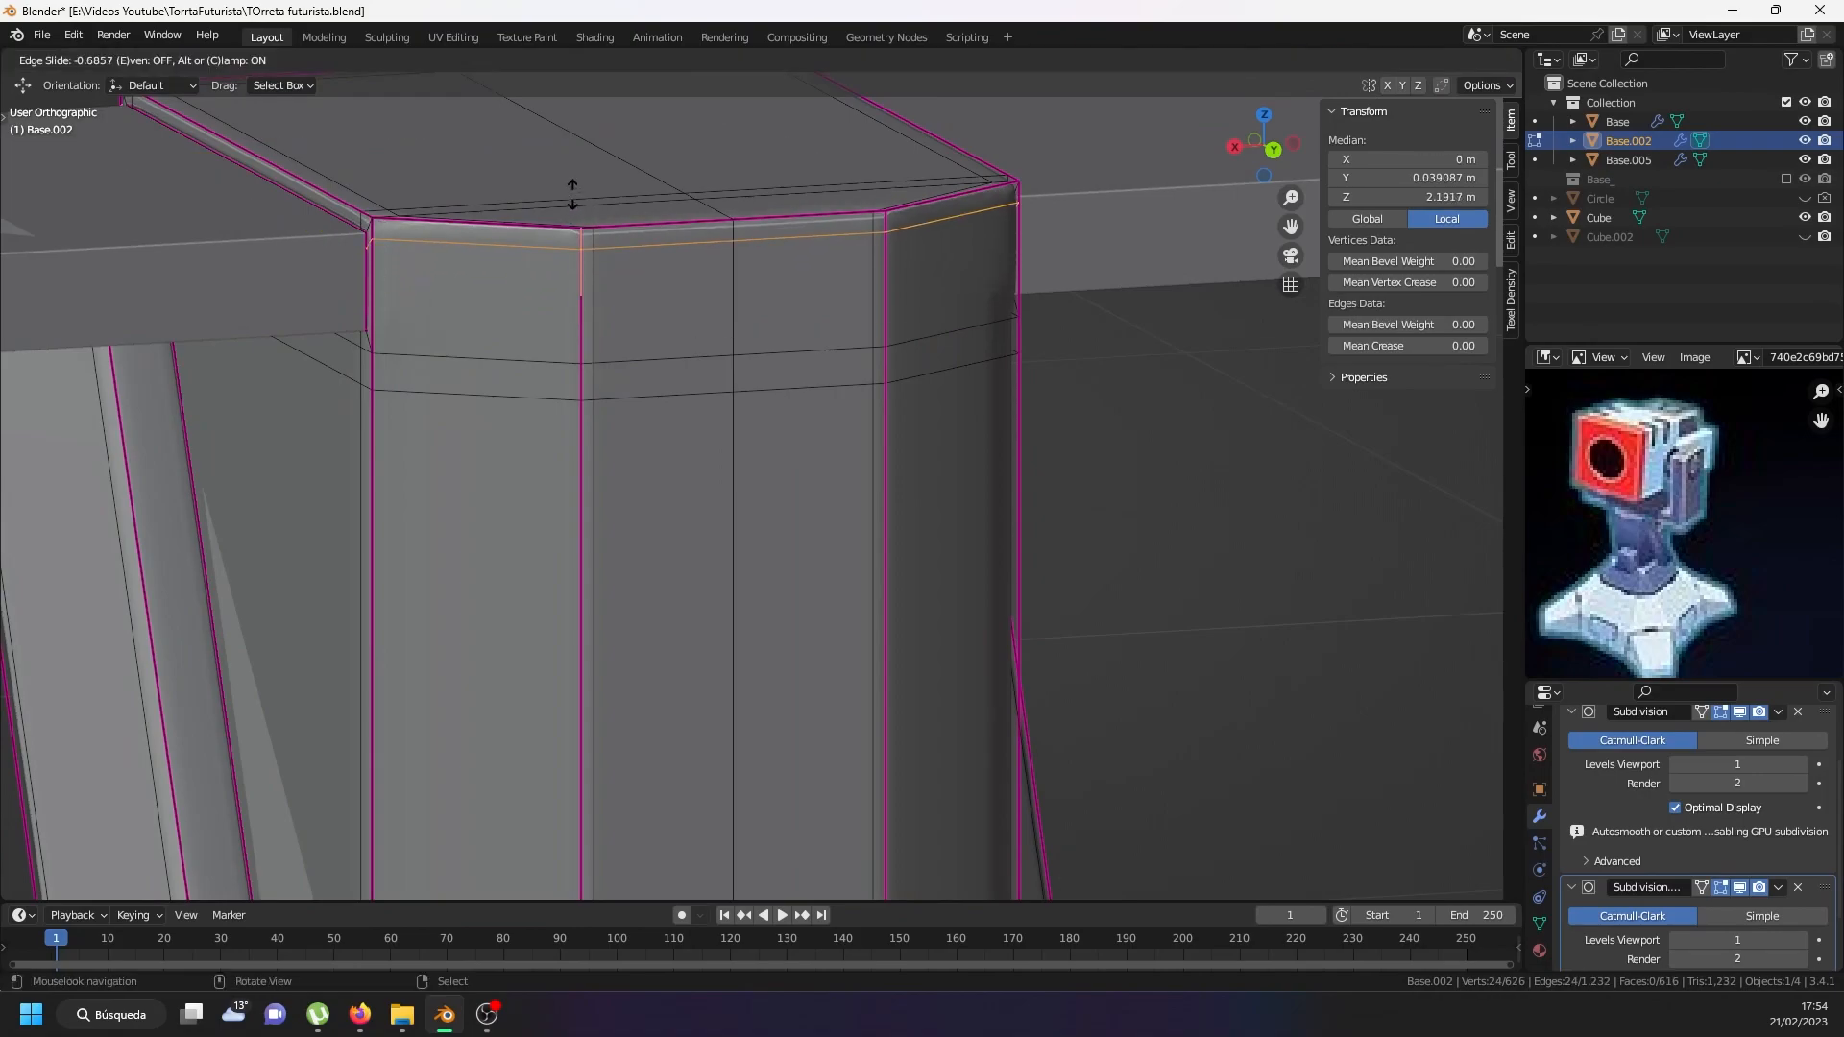
{"action": "left_click", "coordinate": [573, 193]}
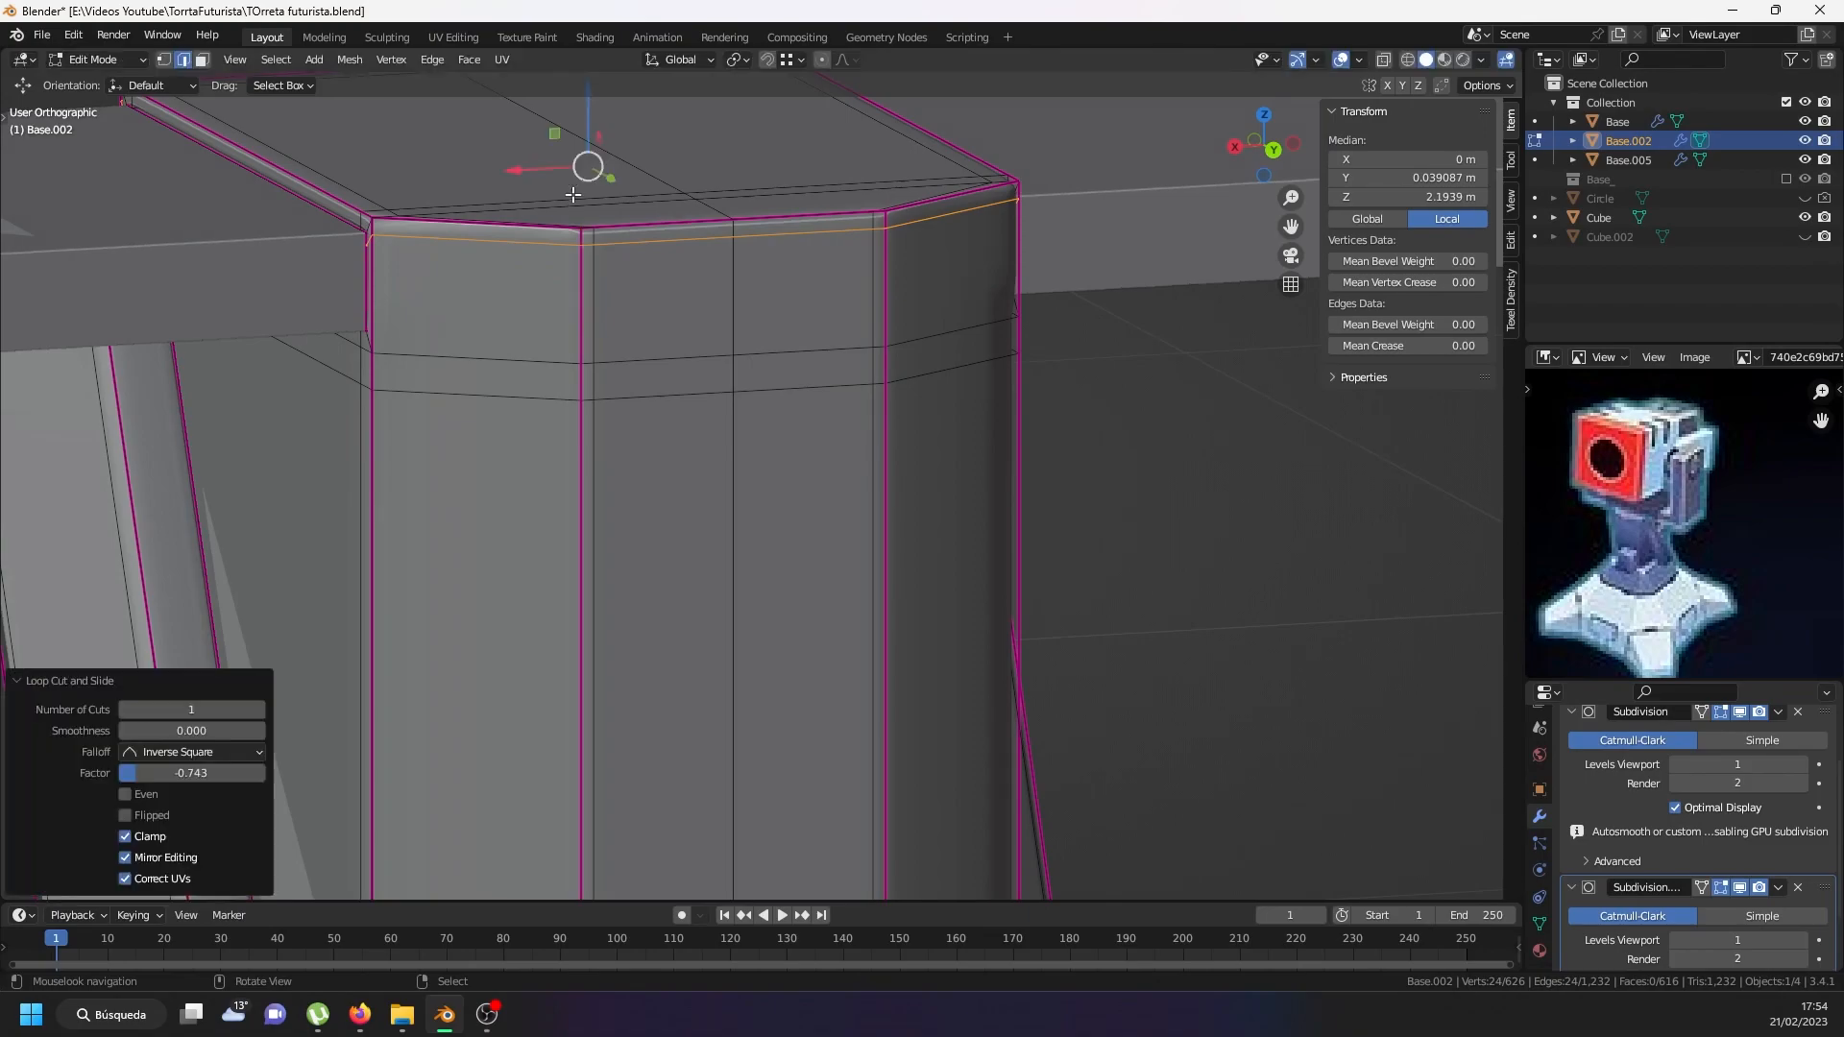
Add another loop cut just above the column's existing upper horizontal loops and return to Object Mode.
{"action": "key", "text": "ctrl+r"}
{"action": "left_click", "coordinate": [537, 359]}
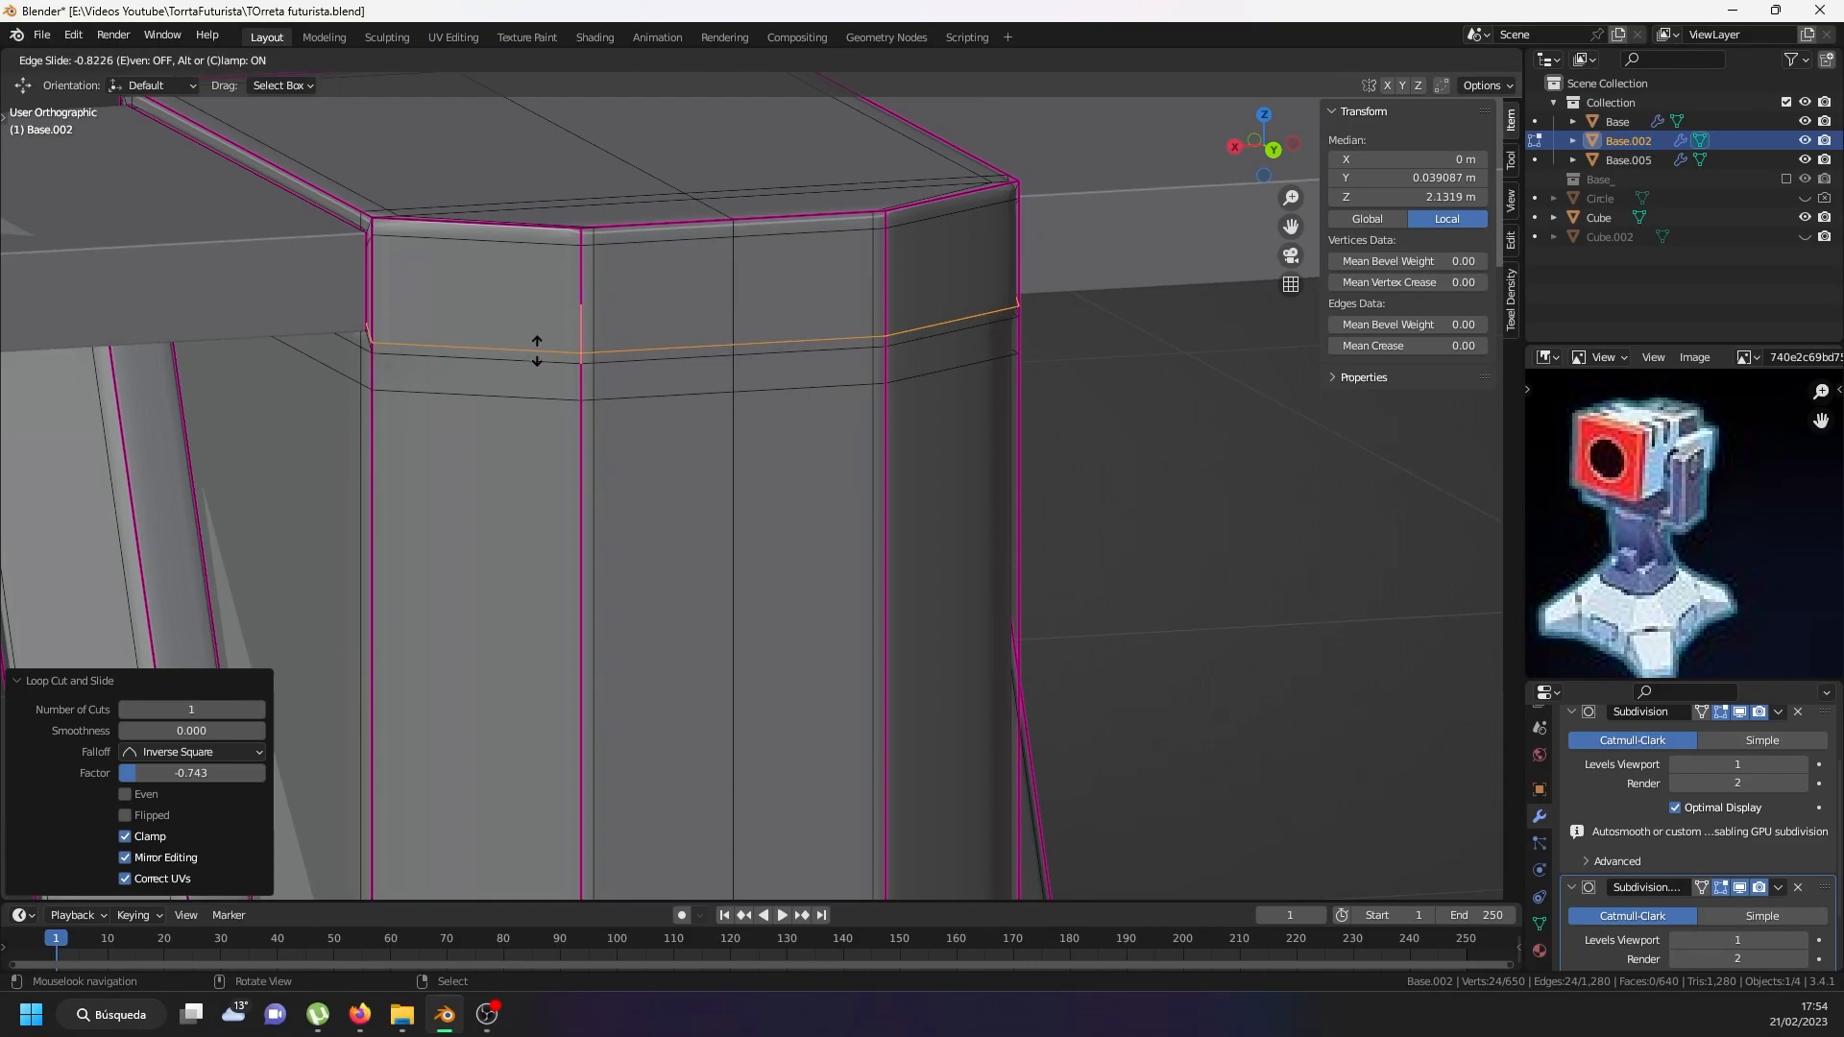
{"action": "left_click", "coordinate": [535, 348]}
{"action": "scroll", "coordinate": [523, 352], "scroll_direction": "down", "scroll_amount": 10}
{"action": "key", "text": "Tab"}
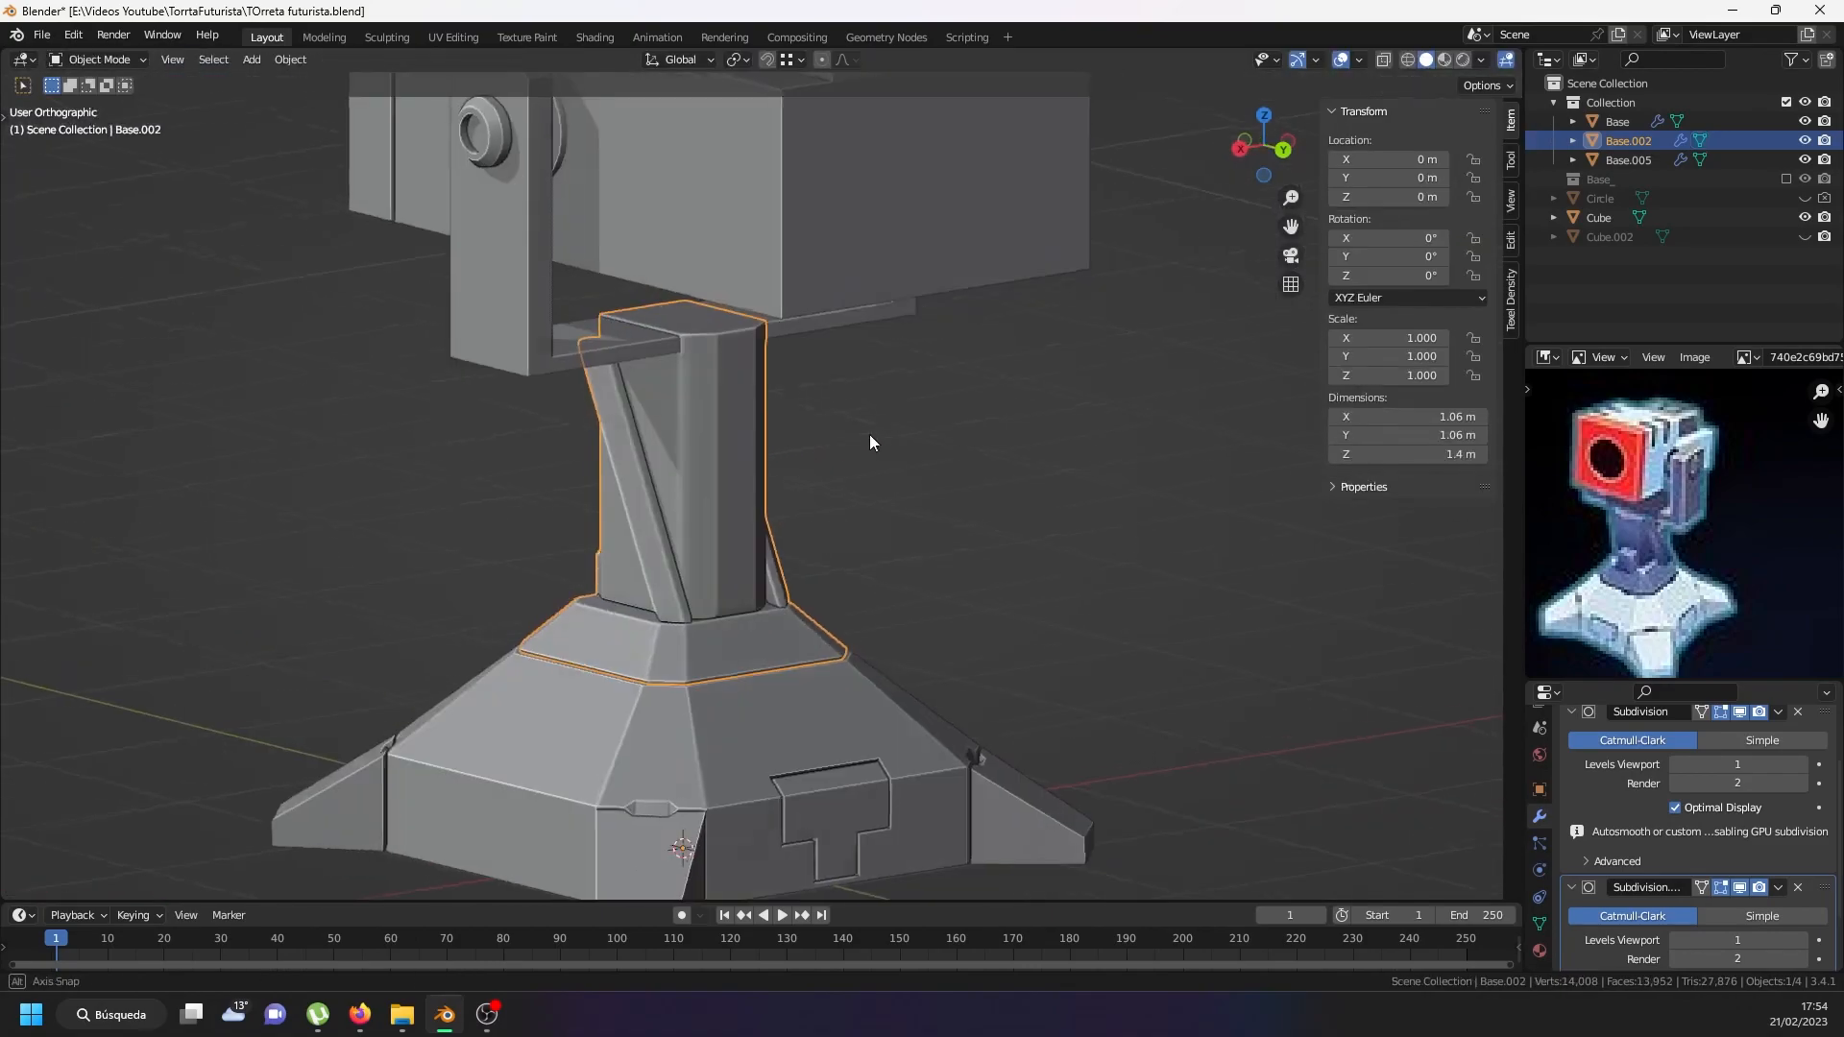
Select the turret head, add a Subdivision Surface modifier to it and enter Edit Mode.
{"action": "scroll", "coordinate": [860, 430], "scroll_direction": "down", "scroll_amount": 5}
{"action": "middle_click_drag", "start_coordinate": [860, 431], "coordinate": [792, 314]}
{"action": "left_click", "coordinate": [792, 314]}
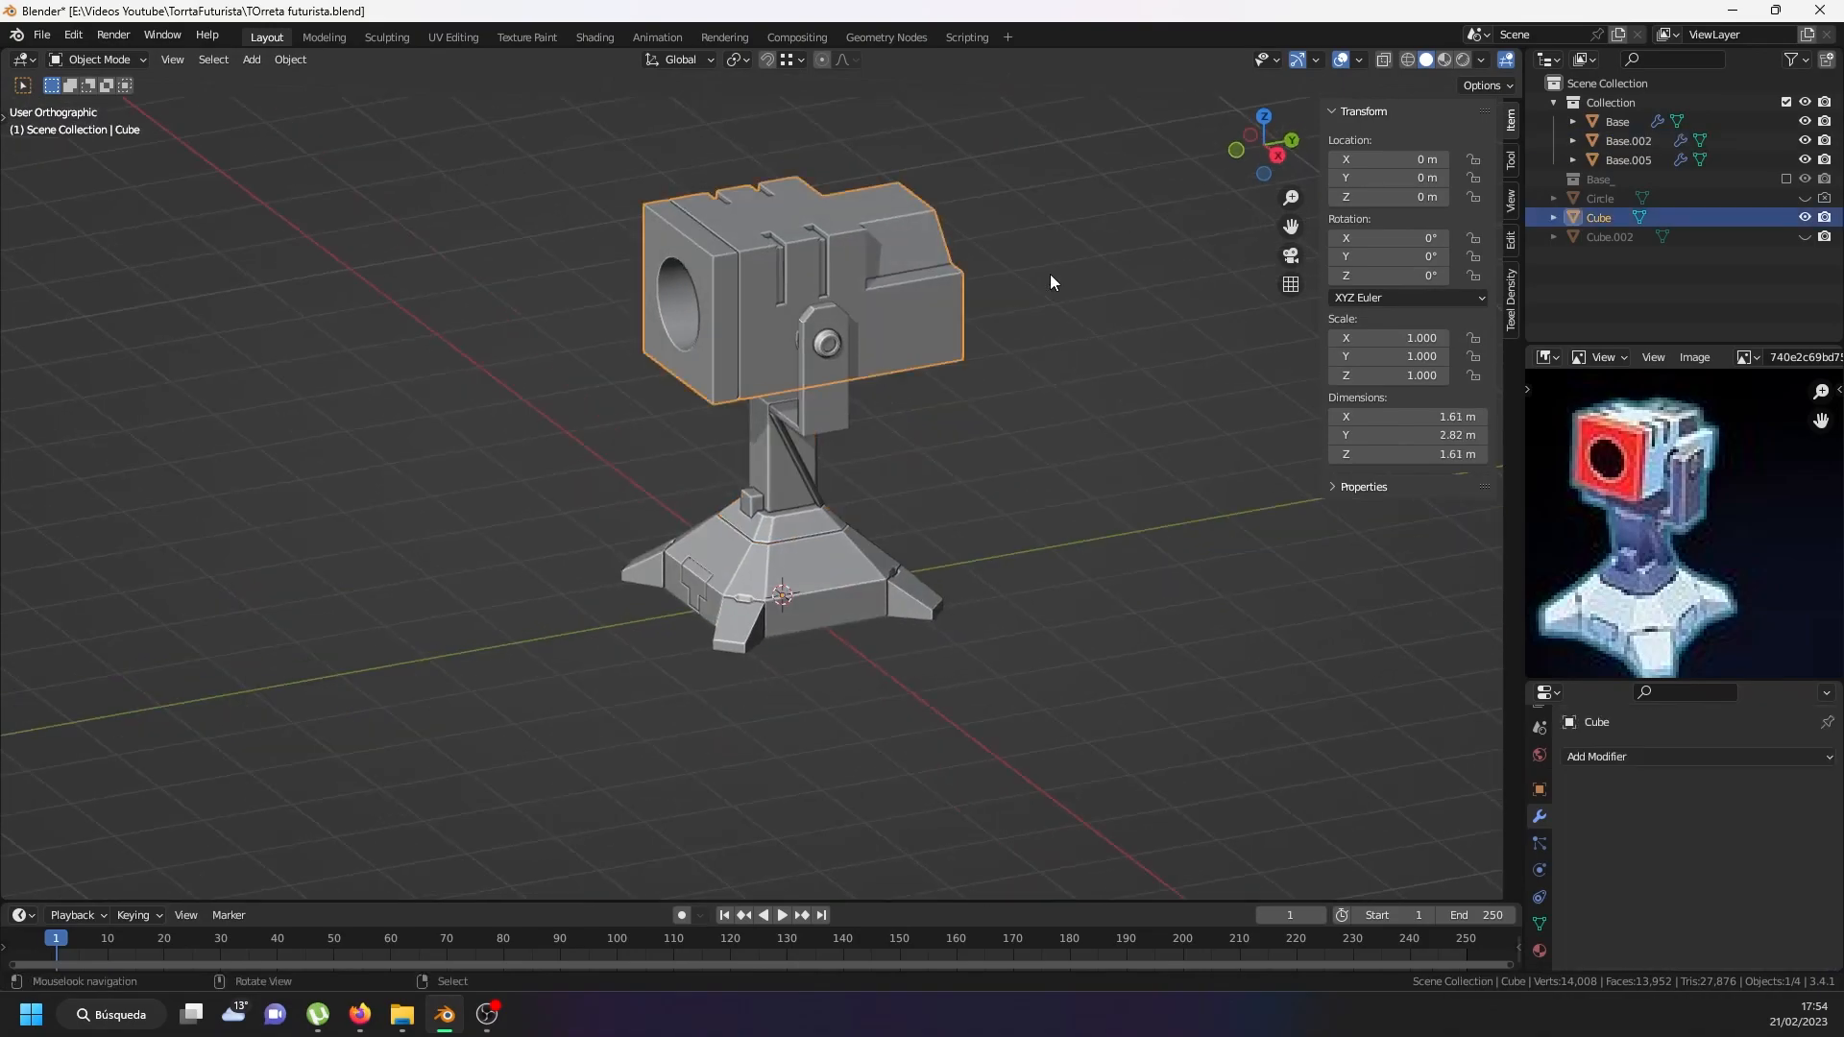
{"action": "left_click", "coordinate": [1697, 759]}
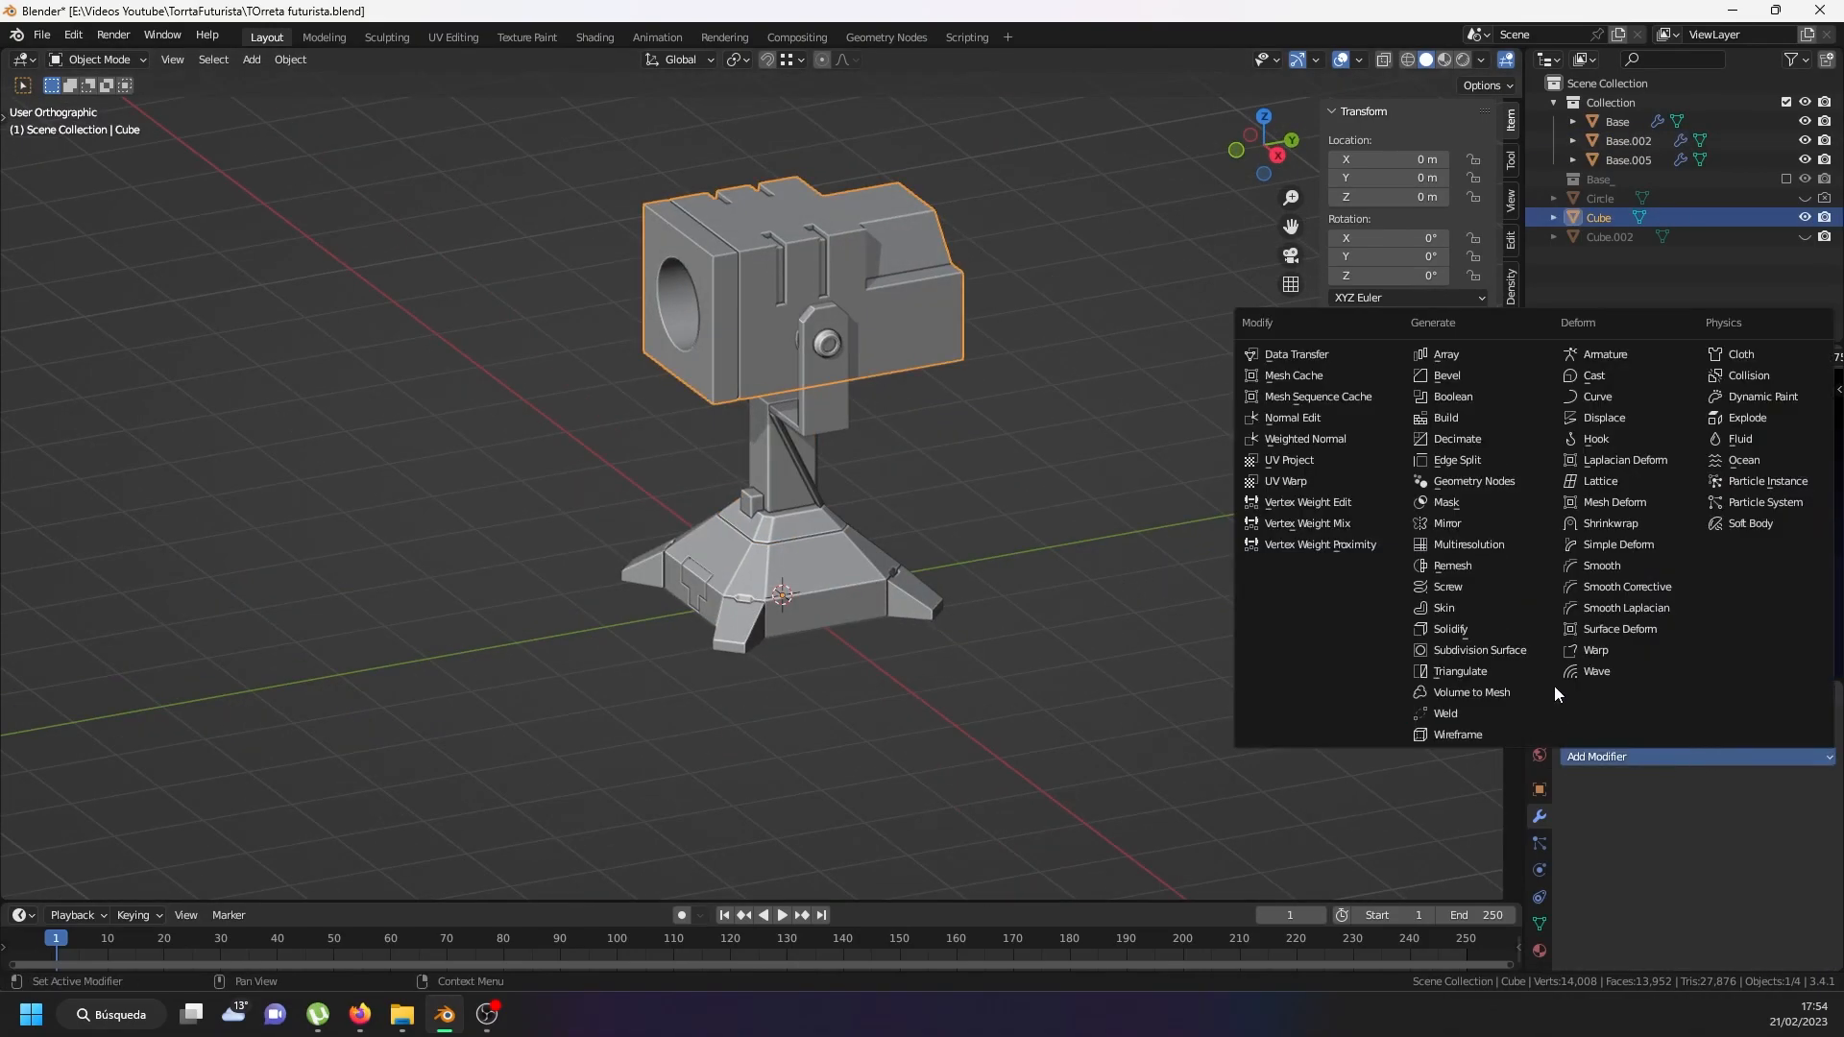
{"action": "left_click", "coordinate": [1529, 649]}
{"action": "key", "text": "Tab"}
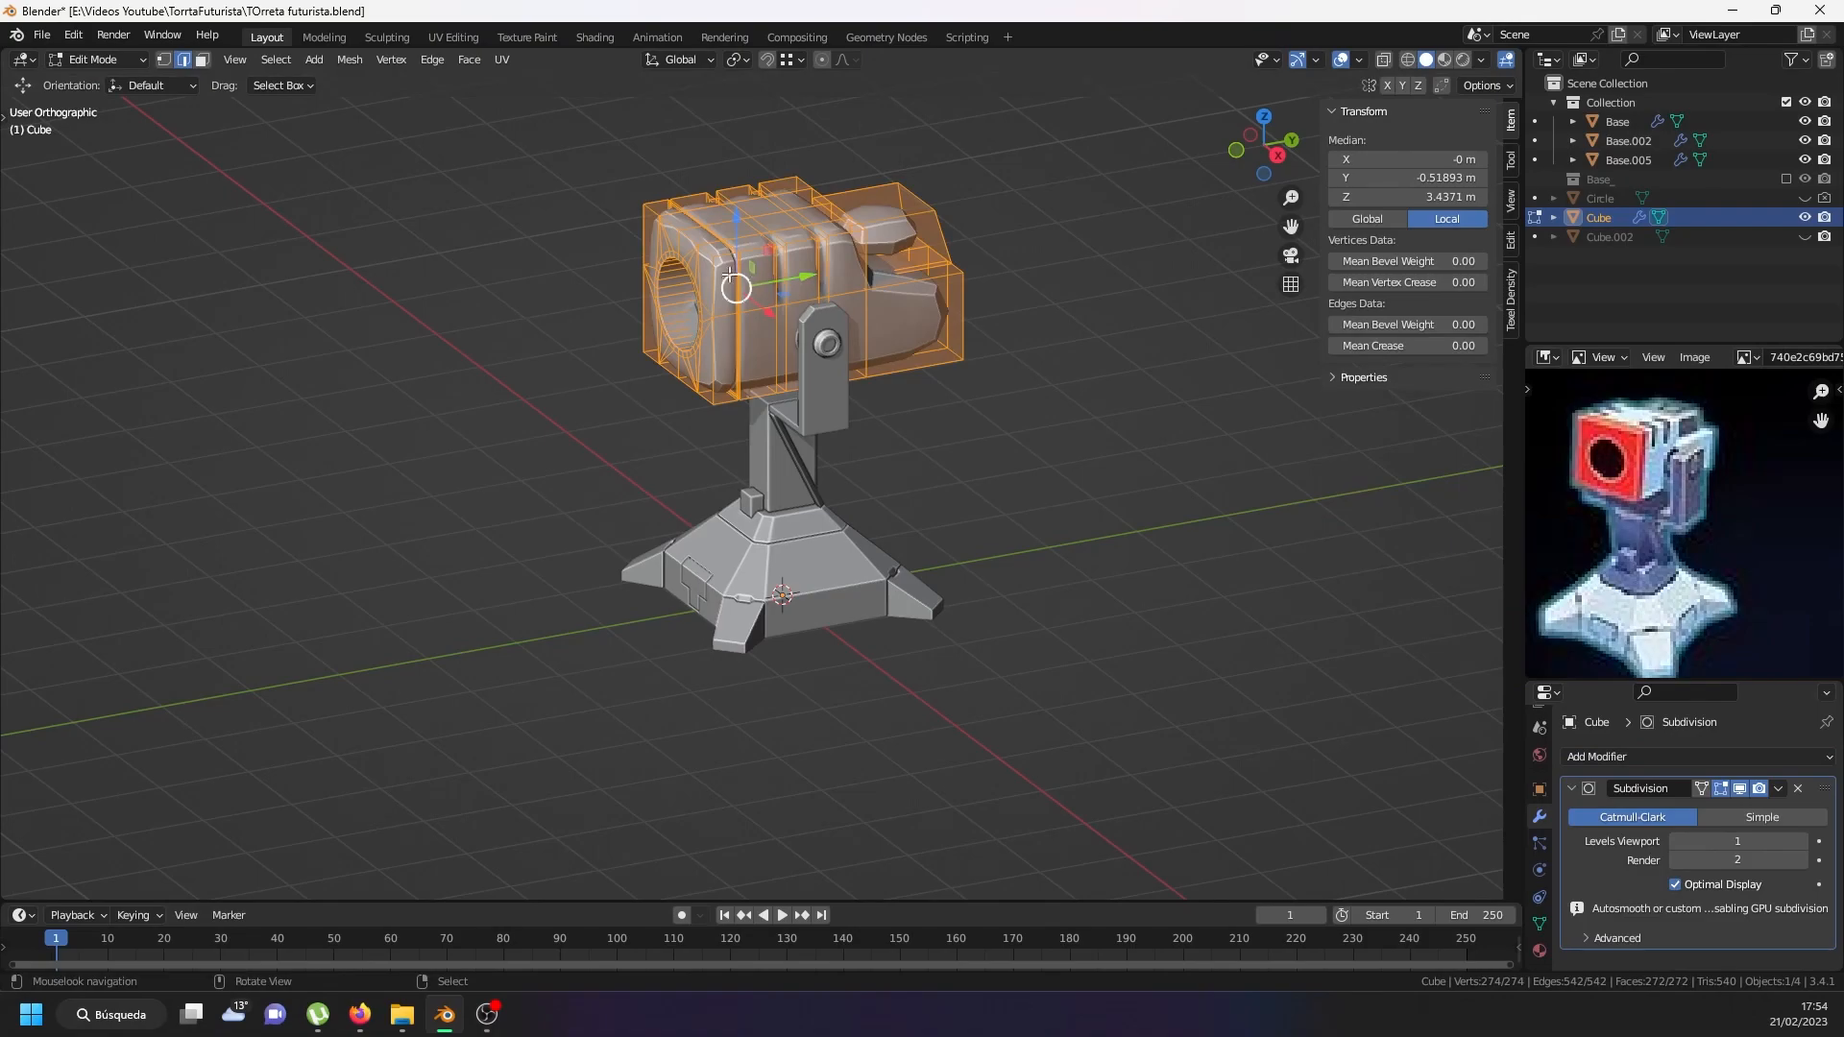
Add a centred lengthwise loop cut through the head's raised rear block and bevel it to a width of 0.381 m.
{"action": "scroll", "coordinate": [776, 257], "scroll_direction": "up", "scroll_amount": 4}
{"action": "scroll", "coordinate": [826, 317], "scroll_direction": "up", "scroll_amount": 1}
{"action": "scroll", "coordinate": [912, 432], "scroll_direction": "down", "scroll_amount": 4}
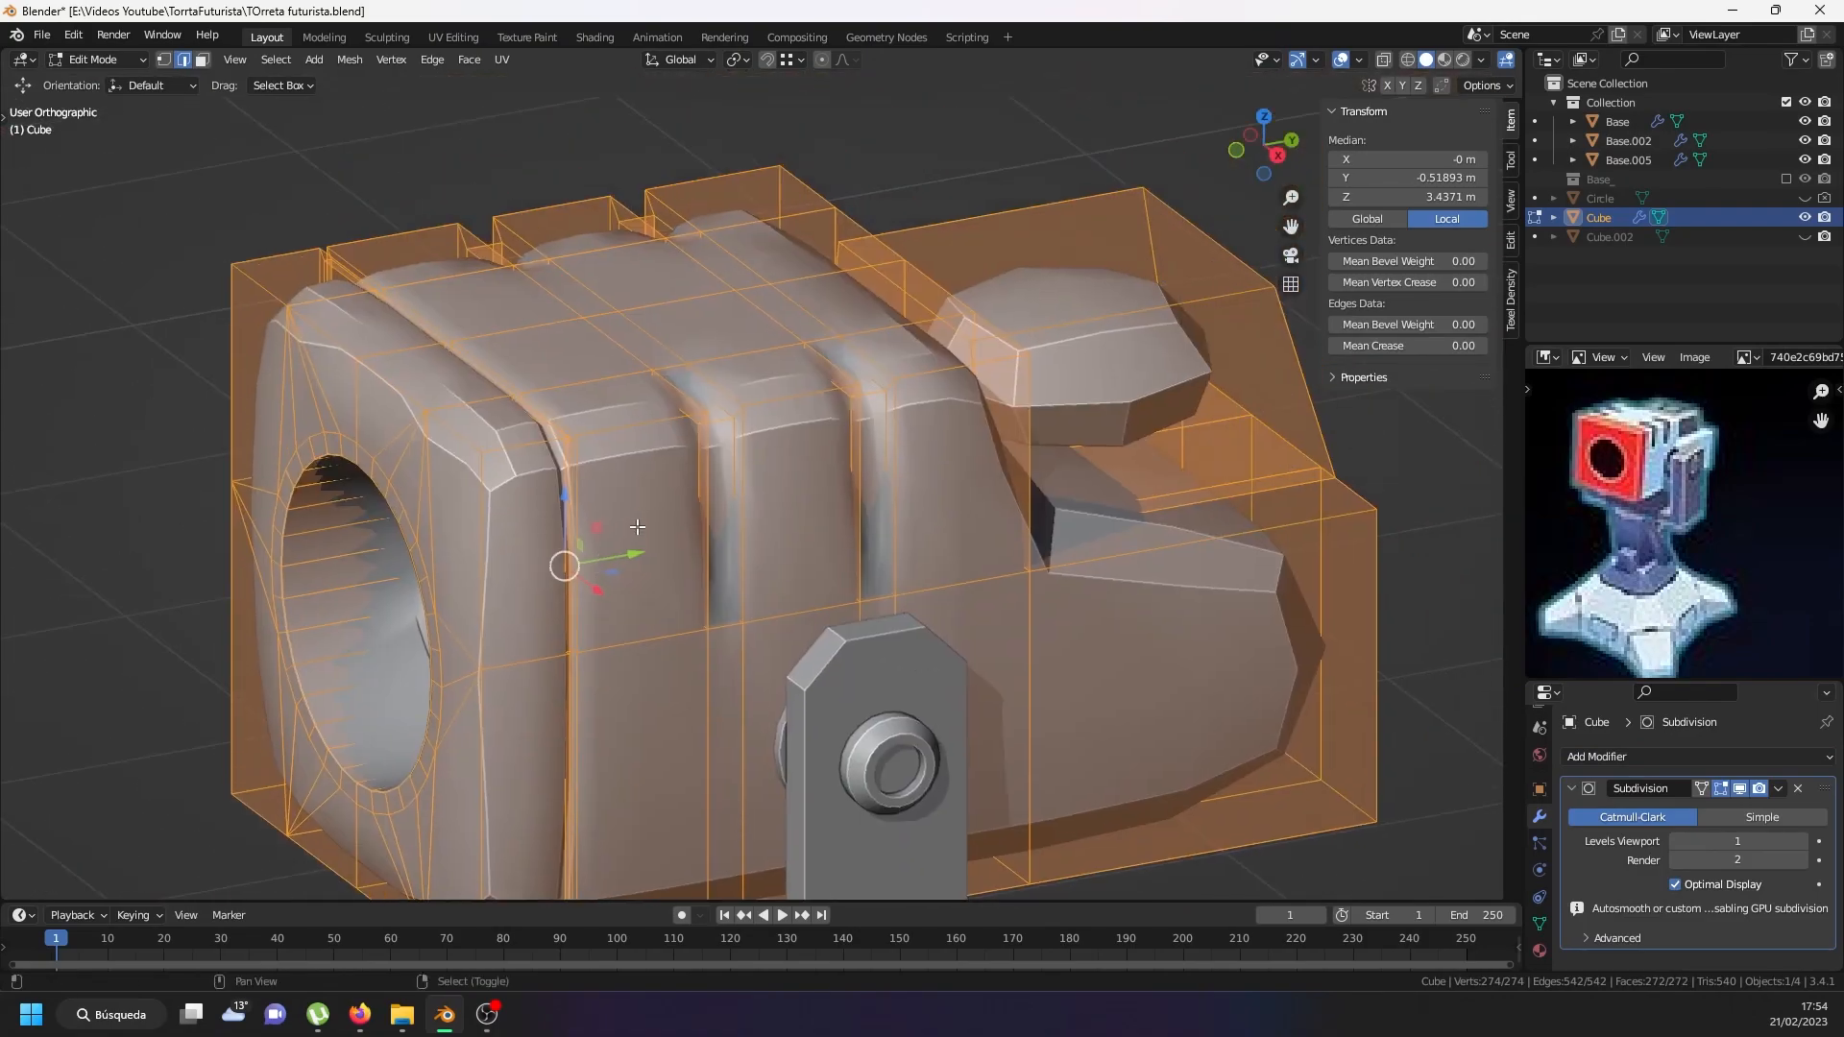
{"action": "key", "text": "Tab"}
{"action": "middle_click_drag", "start_coordinate": [935, 468], "coordinate": [893, 482]}
{"action": "key", "text": "Tab"}
{"action": "scroll", "coordinate": [884, 486], "scroll_direction": "up", "scroll_amount": 3}
{"action": "key", "text": "ctrl+r"}
{"action": "left_click", "coordinate": [883, 487]}
{"action": "right_click", "coordinate": [884, 487]}
{"action": "scroll", "coordinate": [864, 494], "scroll_direction": "up", "scroll_amount": 2}
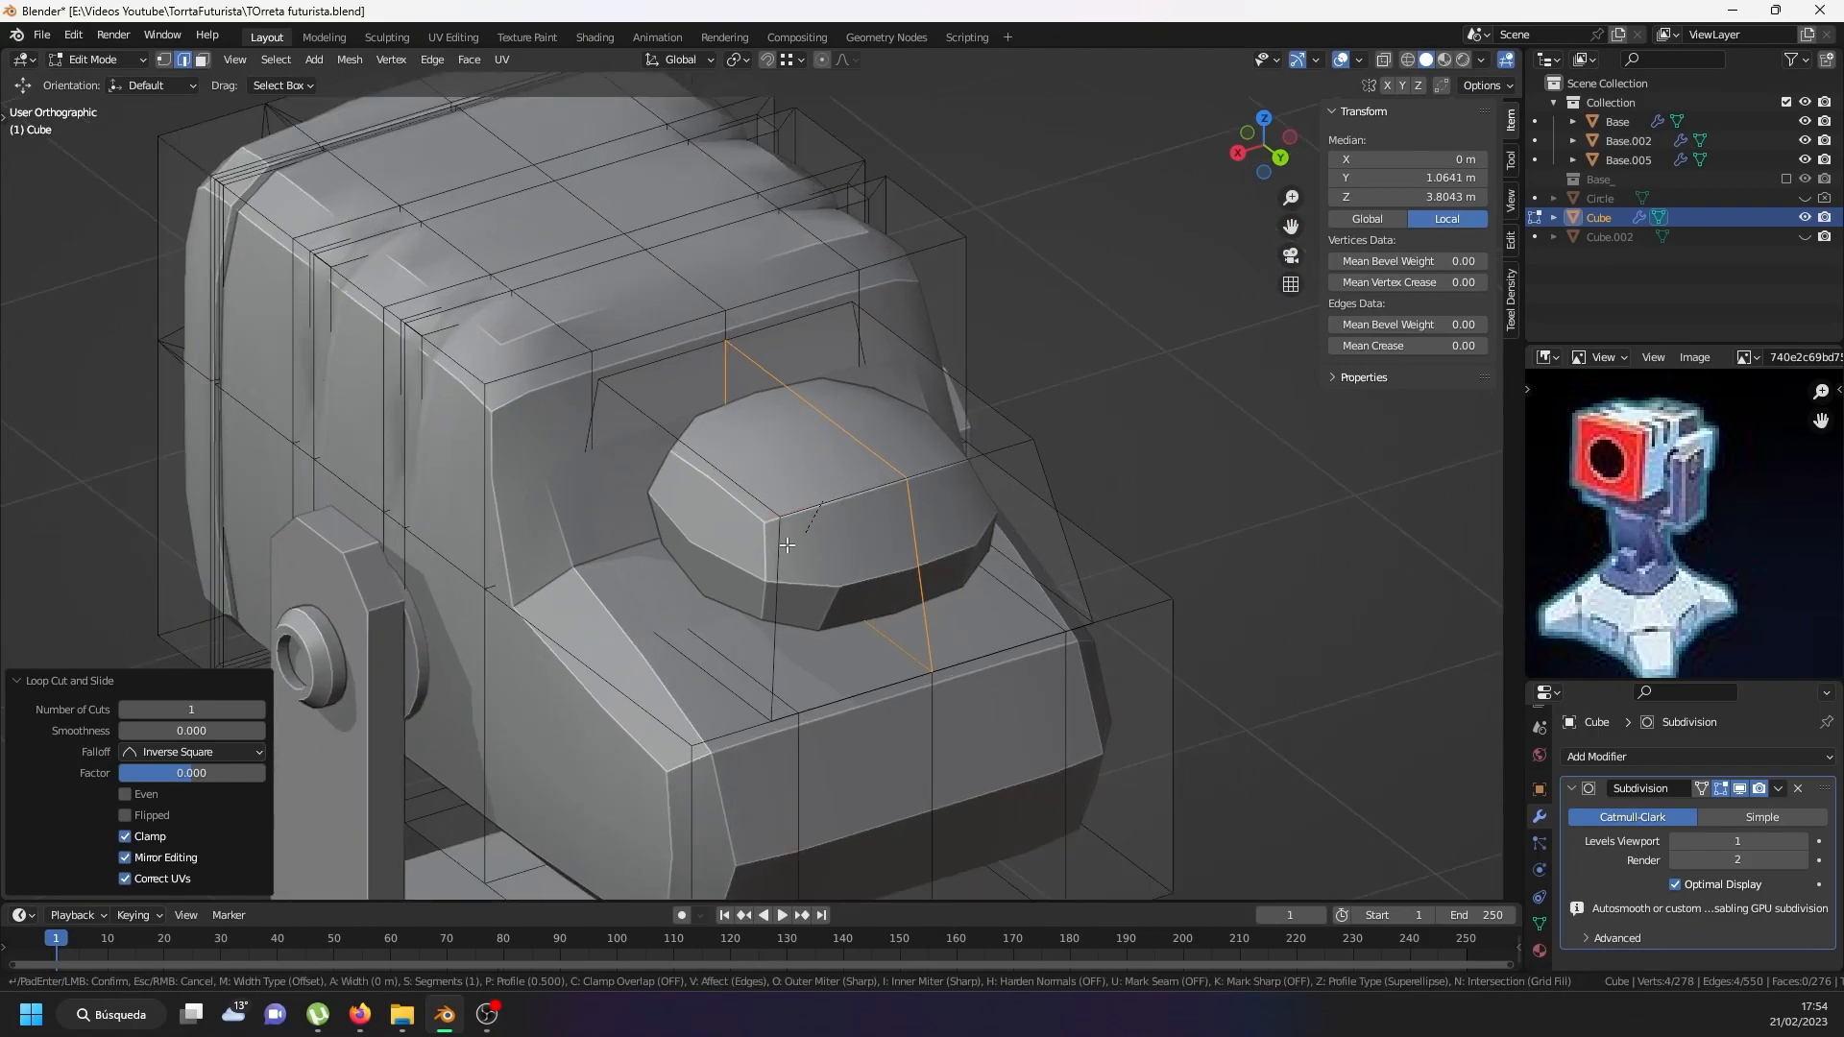
{"action": "key", "text": "ctrl+b"}
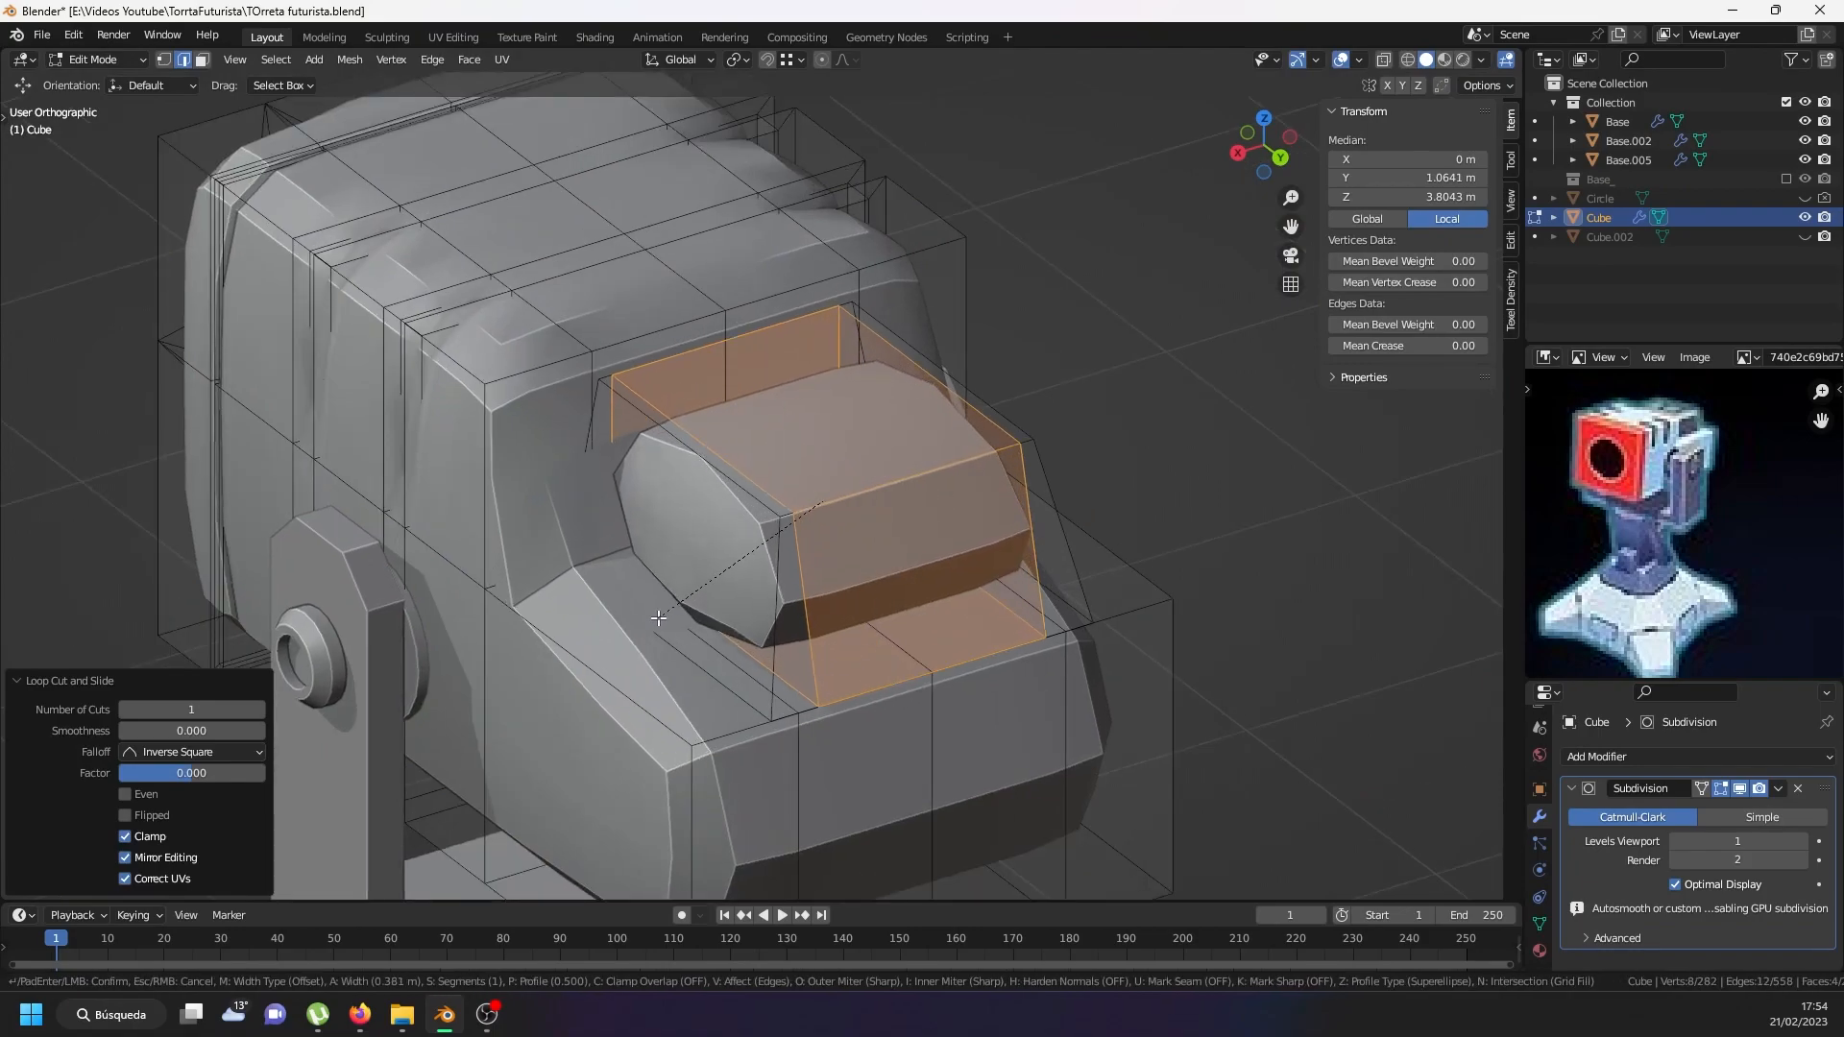
{"action": "left_click", "coordinate": [779, 601]}
Add horizontal support loops around the raised rear block, near its top at factor 0.791 and near its base at factor 0.885.
{"action": "key", "text": "ctrl+r"}
{"action": "left_click", "coordinate": [780, 581]}
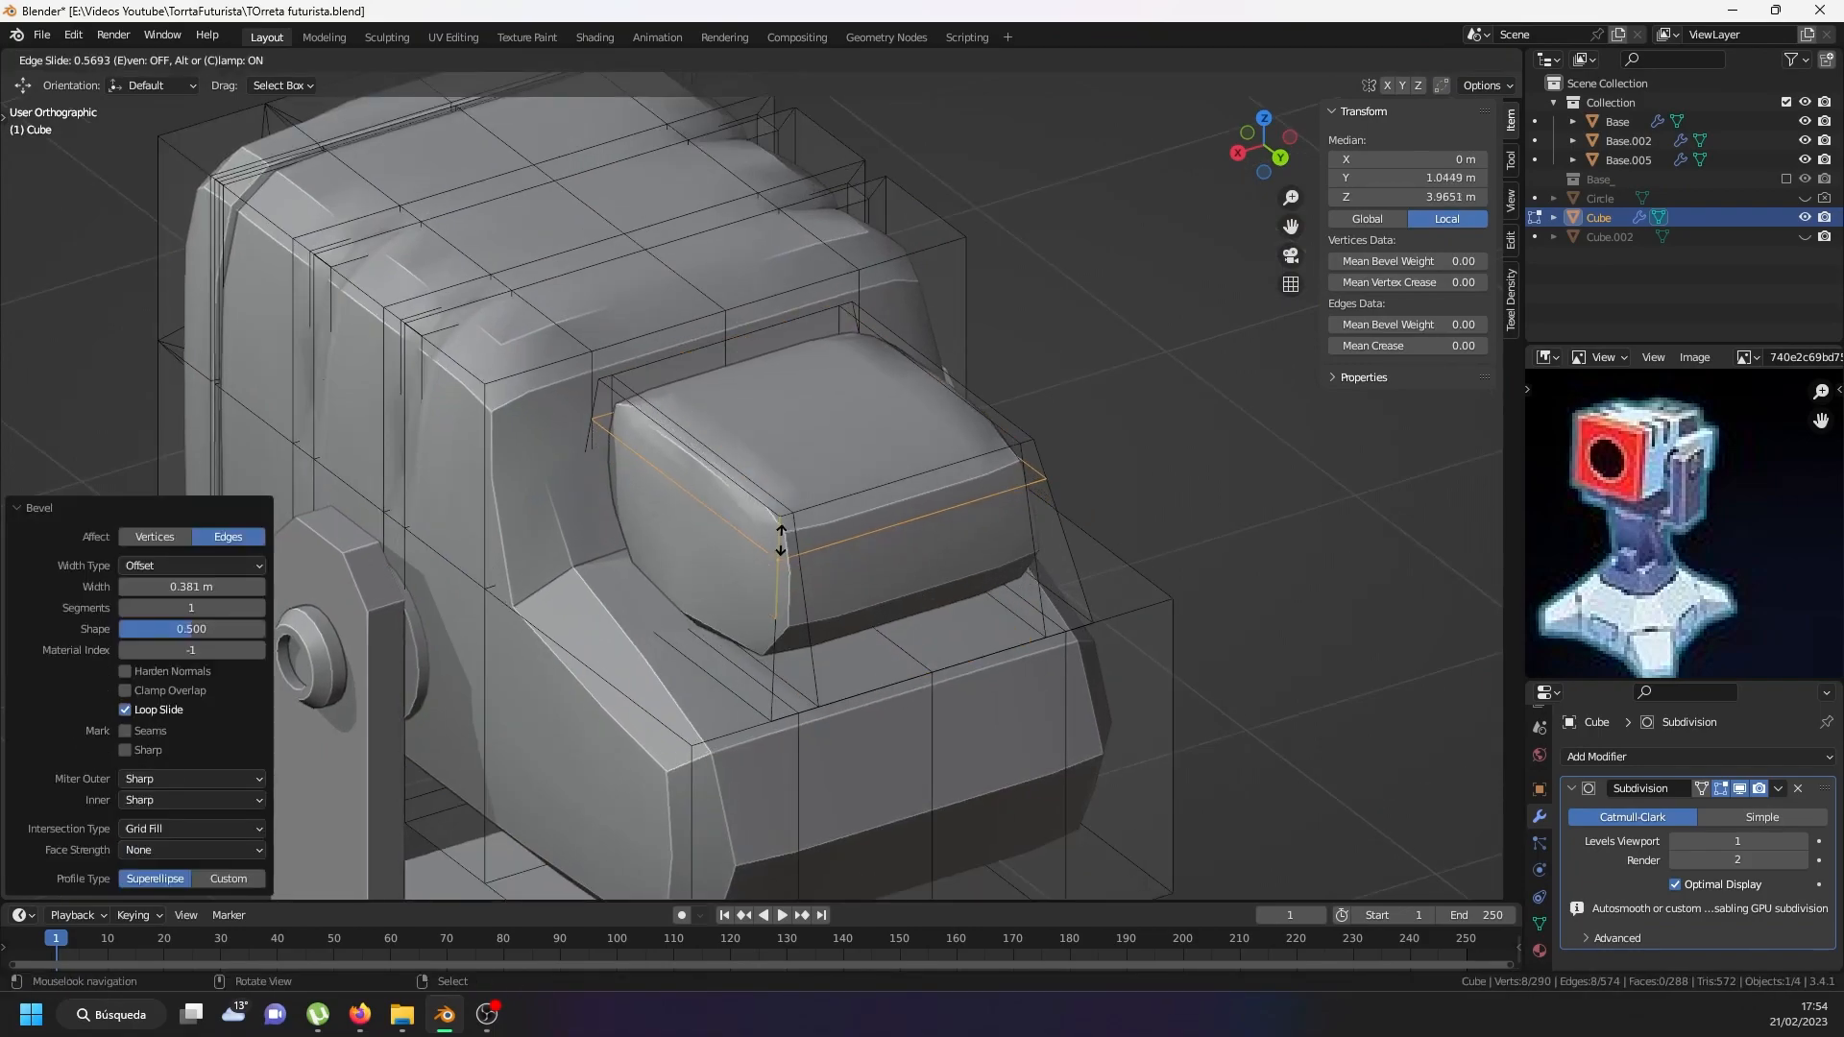
{"action": "left_click", "coordinate": [778, 523]}
{"action": "key", "text": "ctrl+r"}
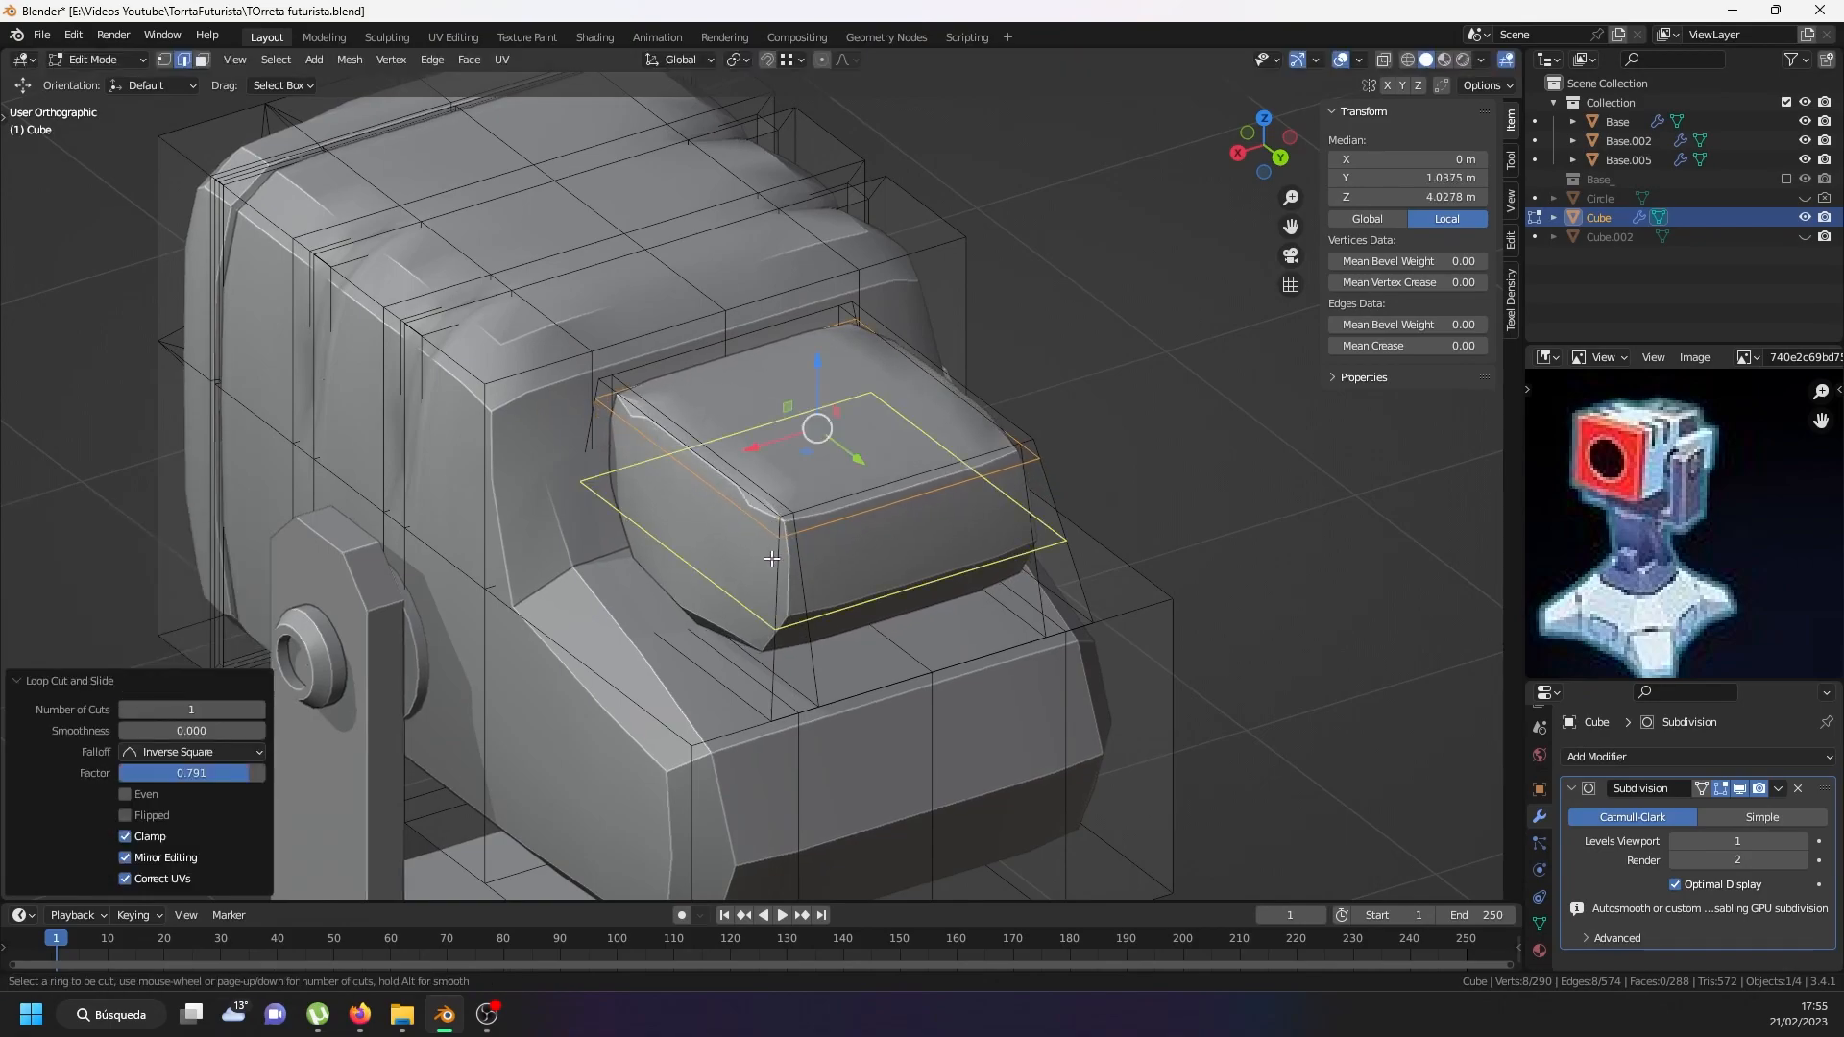
{"action": "left_click", "coordinate": [772, 559]}
{"action": "left_click", "coordinate": [770, 630]}
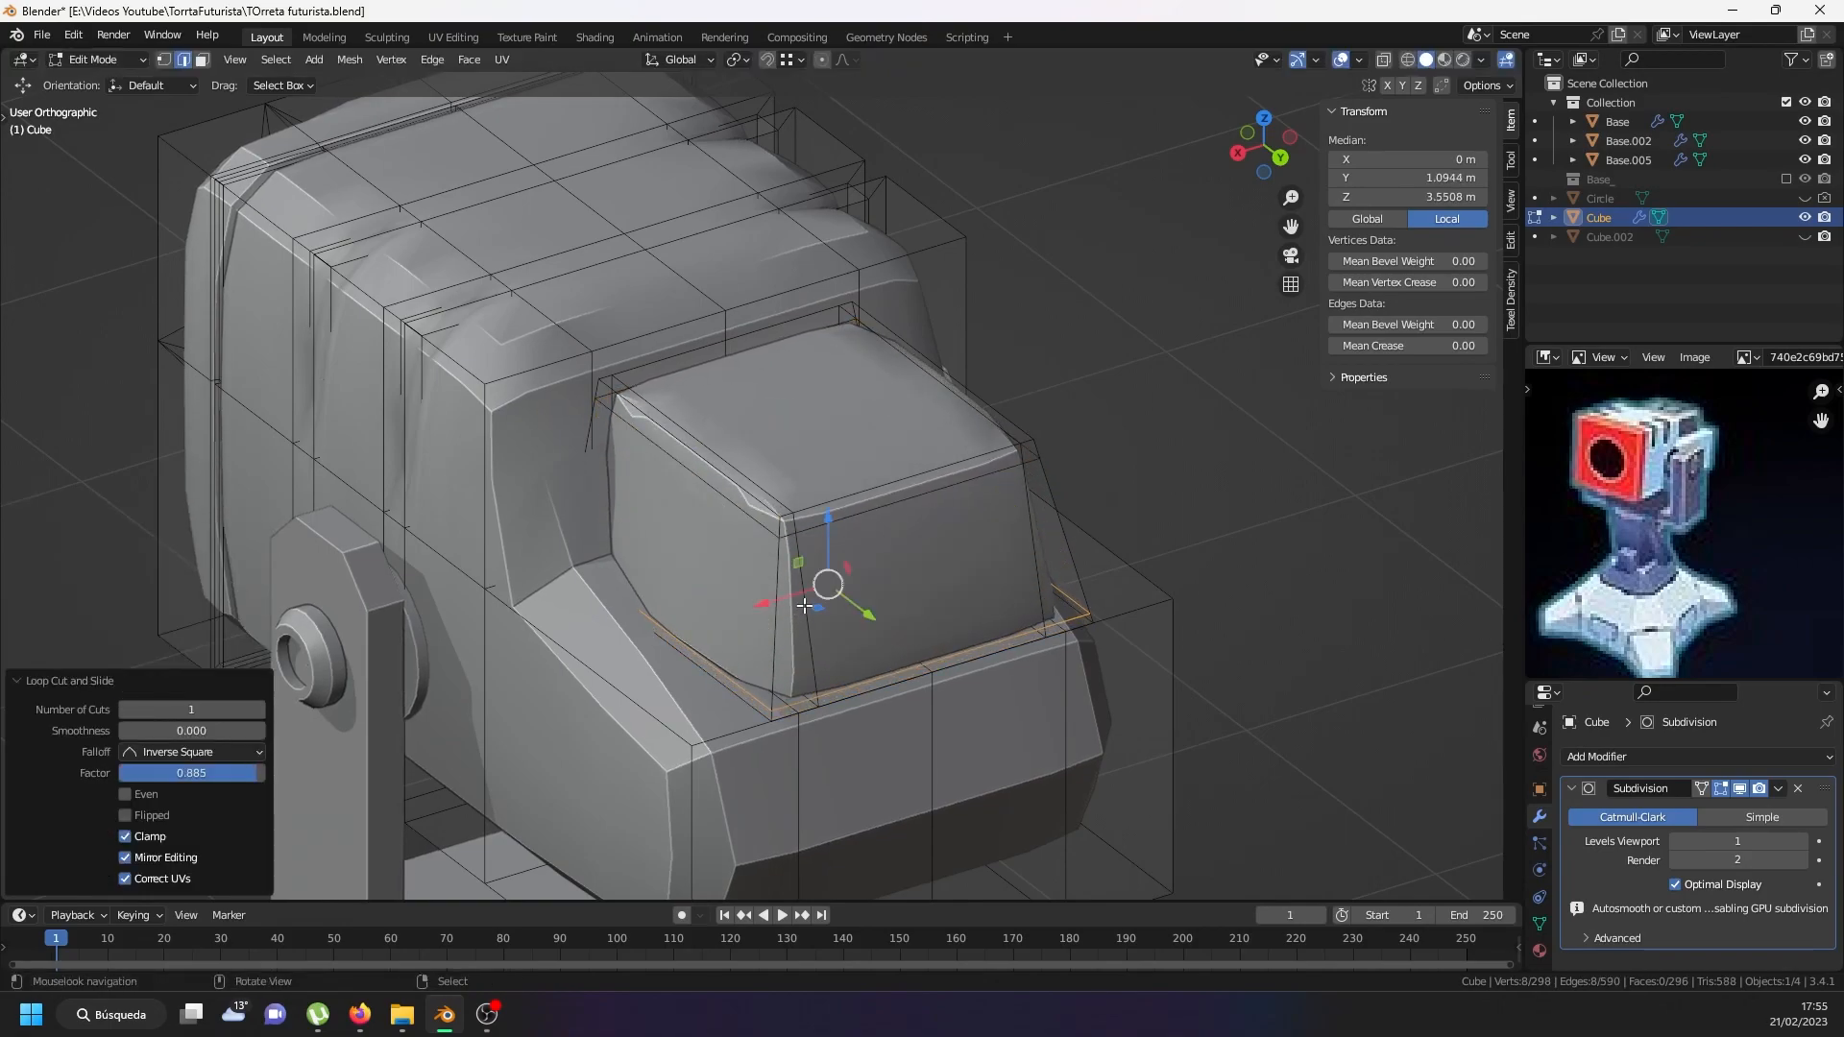
Add crosswise support loops on the raised block, at factor -0.902 near its rear face and another close to the main head body.
{"action": "left_click", "coordinate": [802, 615]}
{"action": "middle_click_drag", "start_coordinate": [797, 615], "coordinate": [858, 615]}
{"action": "key", "text": "ctrl+r"}
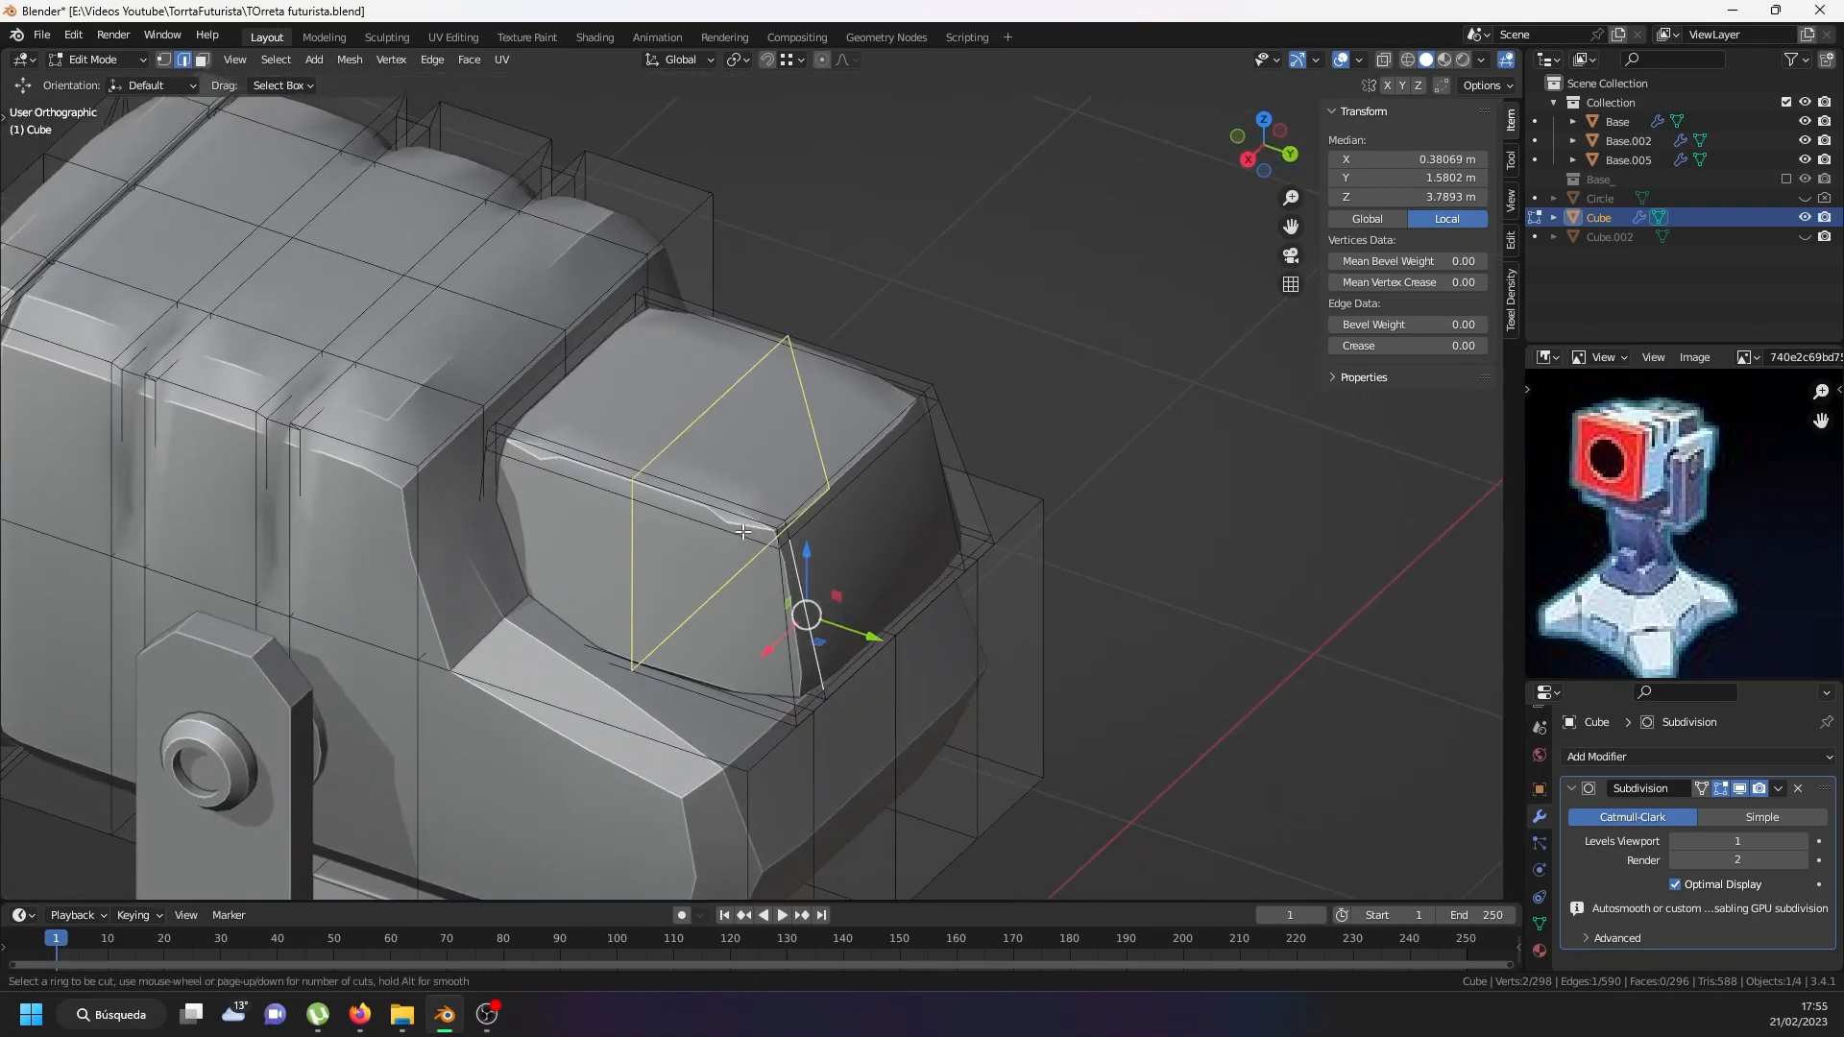
{"action": "left_click", "coordinate": [772, 546]}
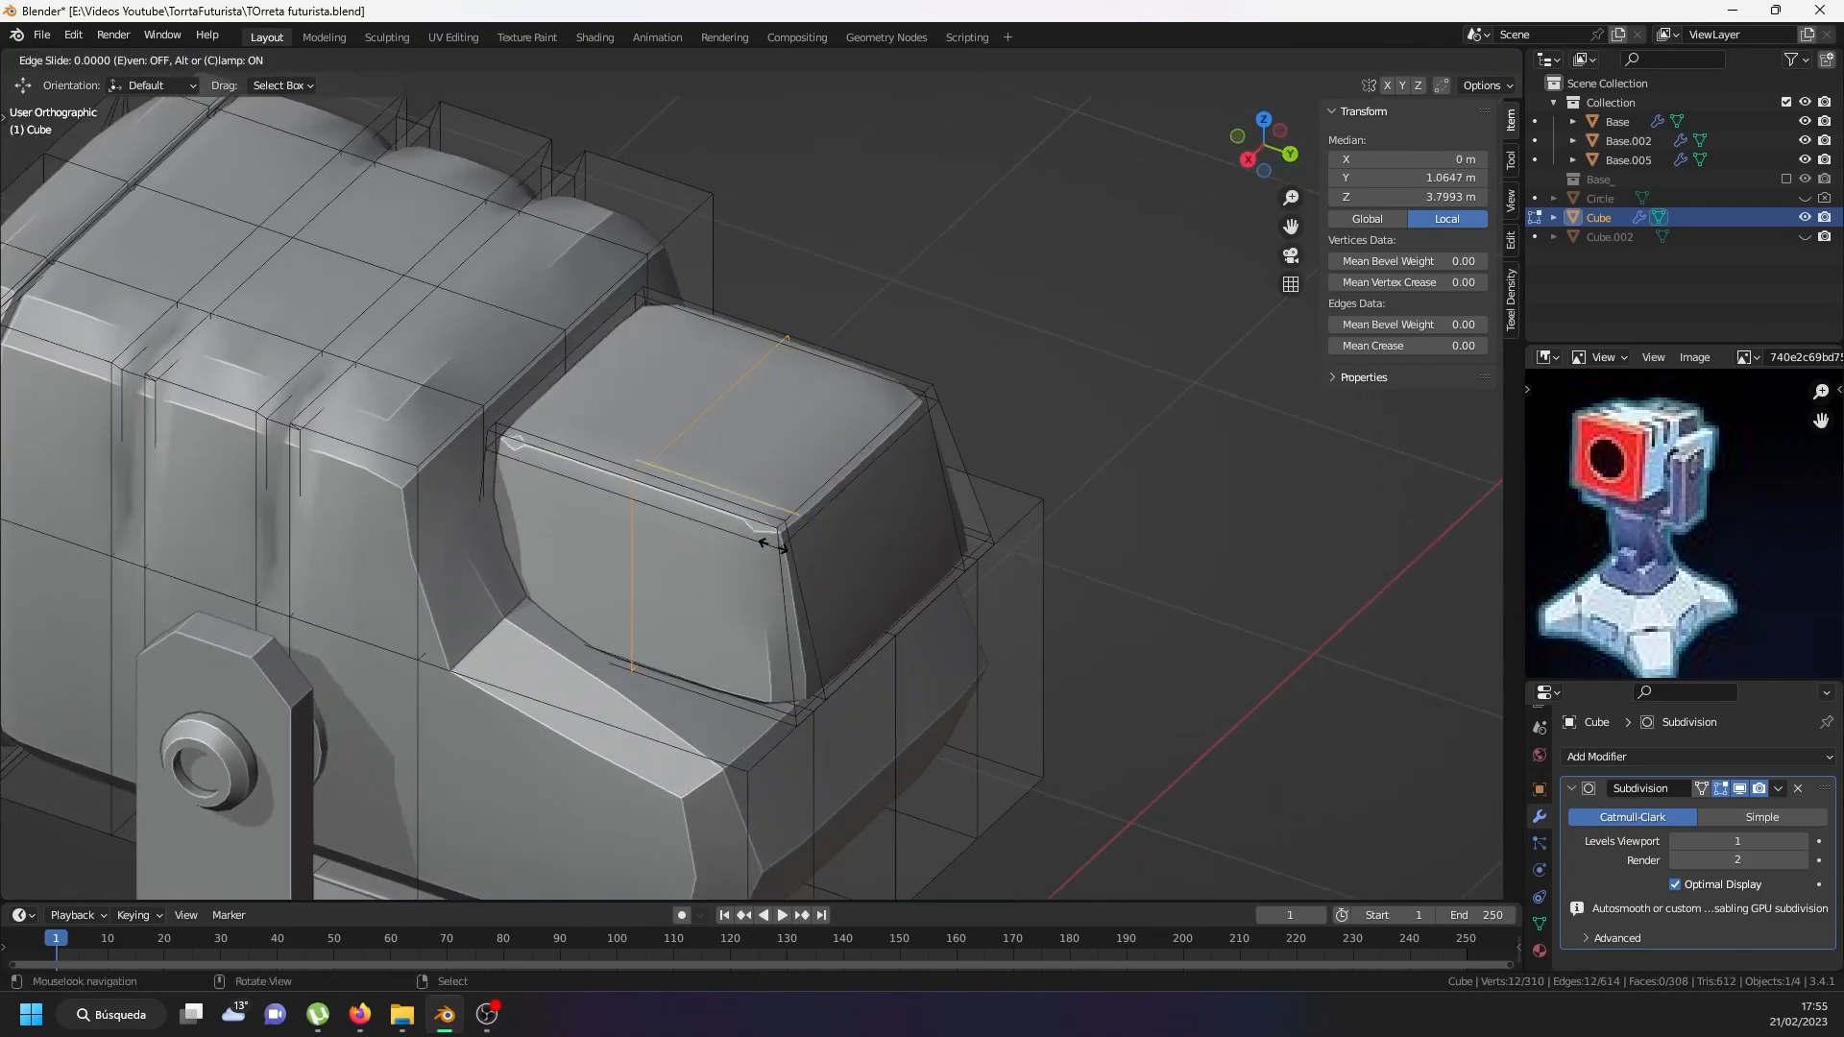
{"action": "left_click", "coordinate": [869, 568]}
{"action": "key", "text": "ctrl+r"}
{"action": "left_click", "coordinate": [860, 539]}
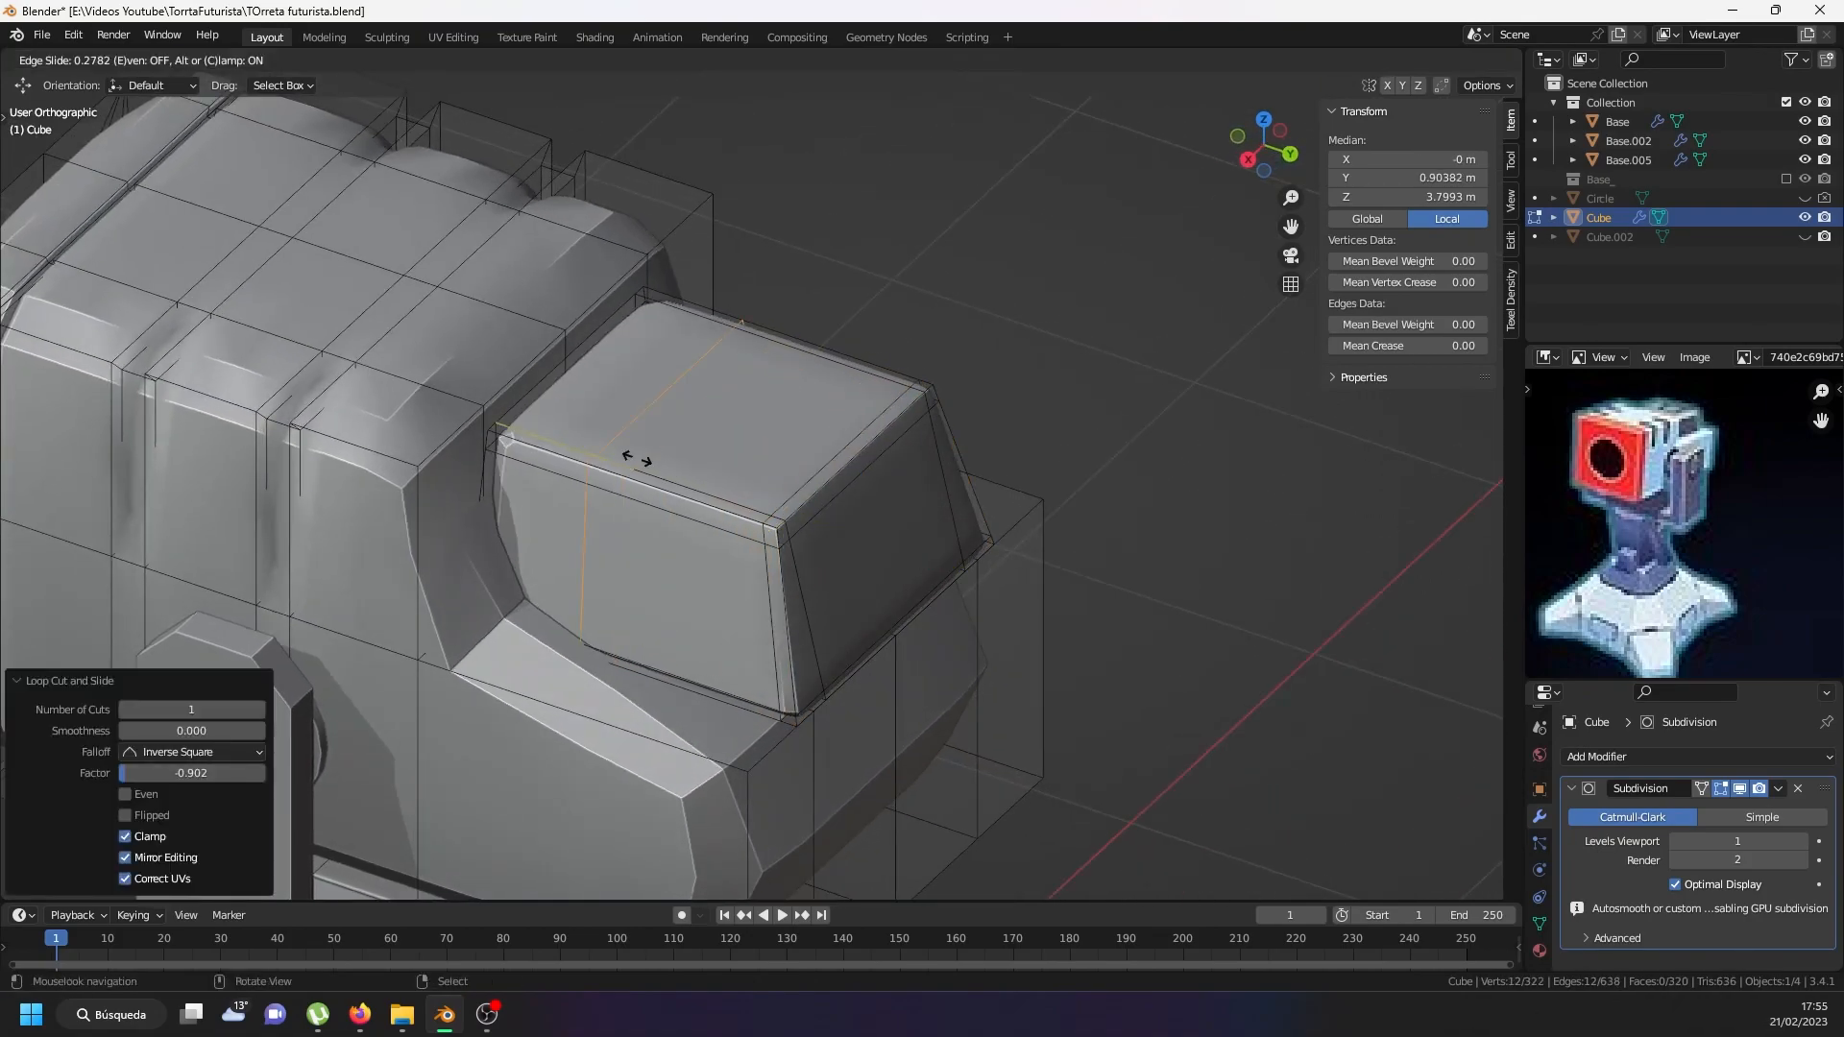
{"action": "left_click", "coordinate": [576, 444]}
Select all sharp edges of the turret head at 30° sharpness and set their mean crease to 1.00.
{"action": "scroll", "coordinate": [634, 448], "scroll_direction": "down", "scroll_amount": 5}
{"action": "middle_click_drag", "start_coordinate": [723, 452], "coordinate": [840, 458]}
{"action": "key", "text": "a"}
{"action": "key", "text": "a"}
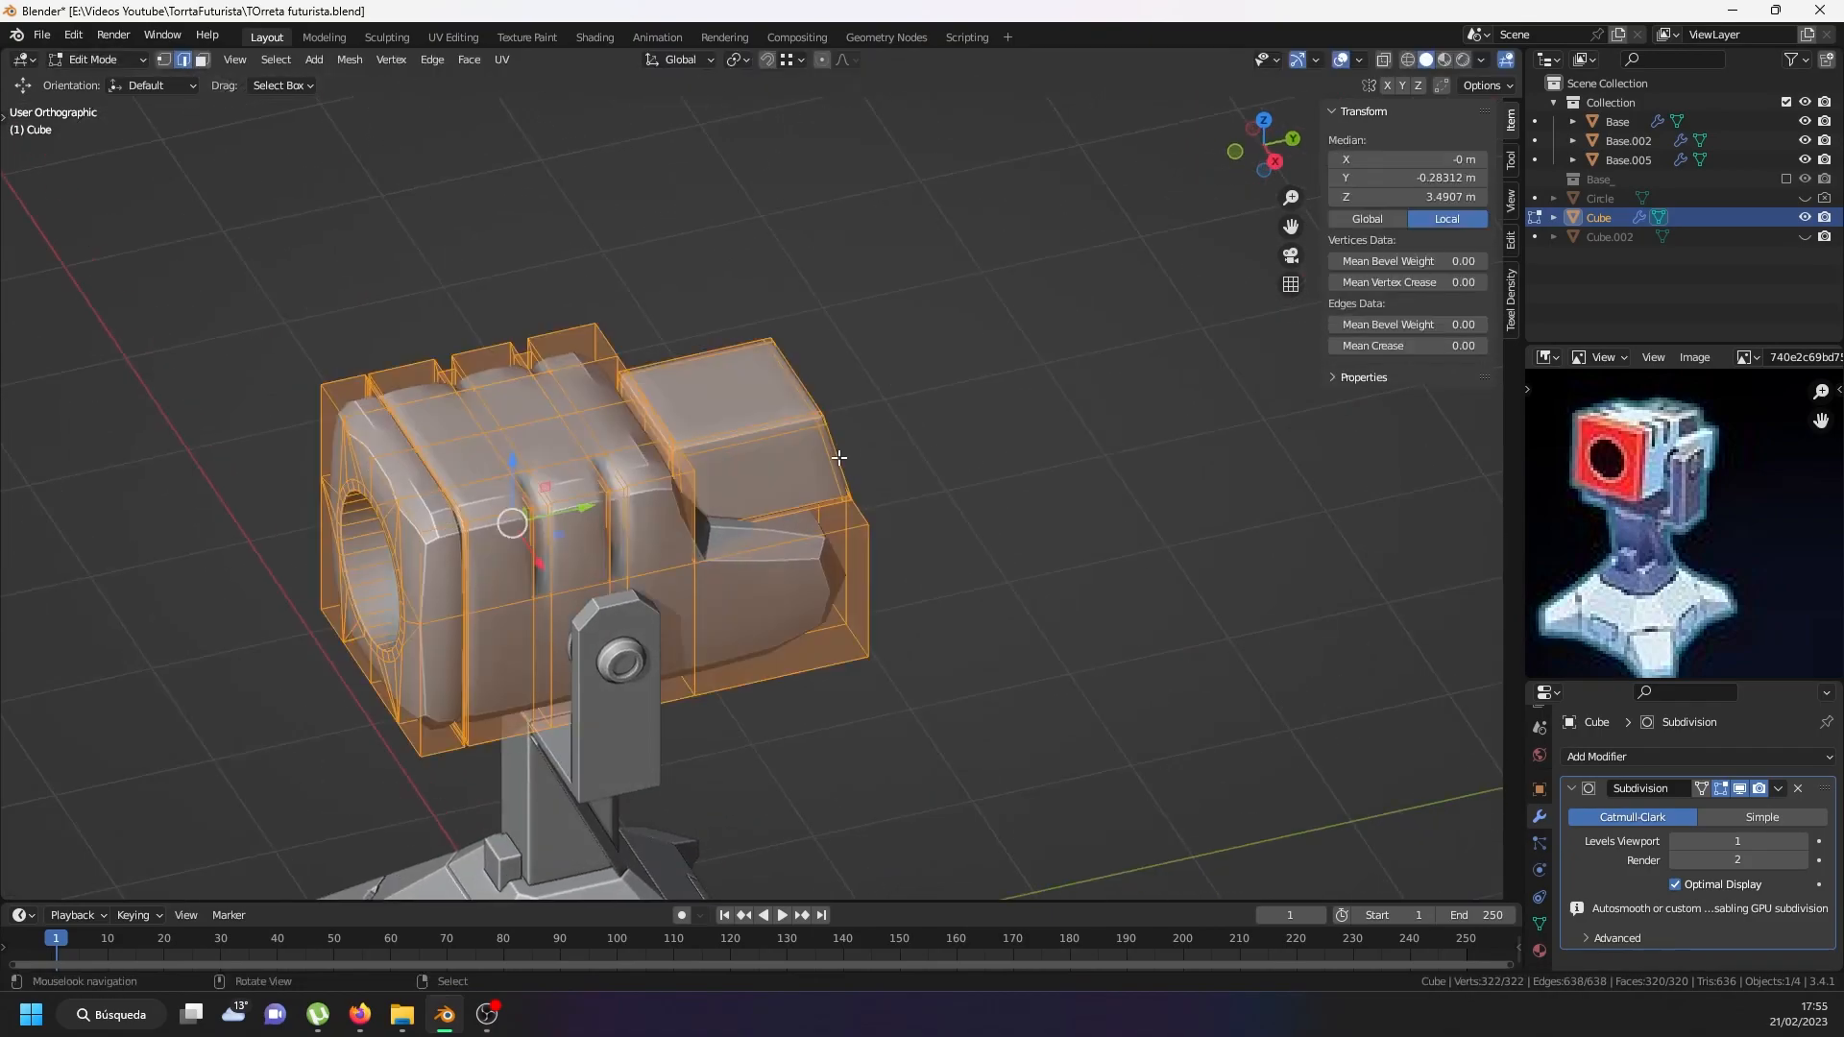
{"action": "key", "text": "a"}
{"action": "left_click", "coordinate": [275, 60]}
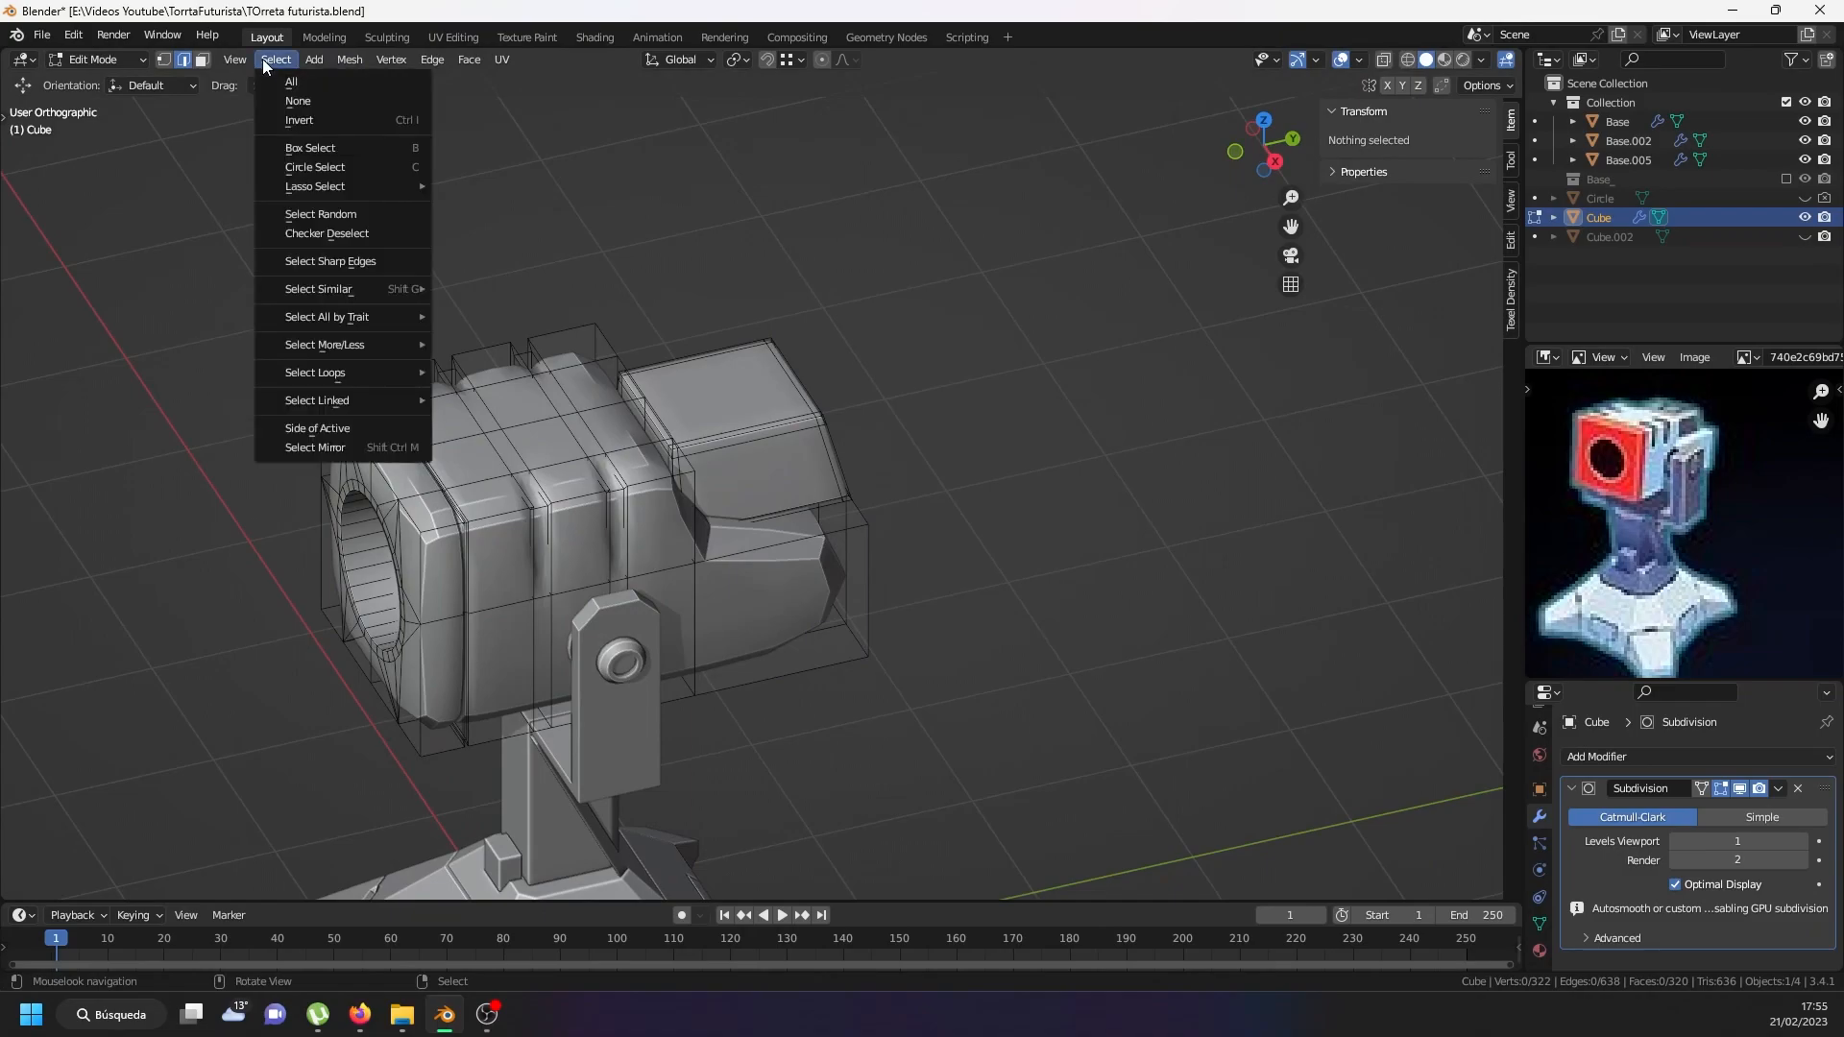
{"action": "left_click", "coordinate": [371, 267]}
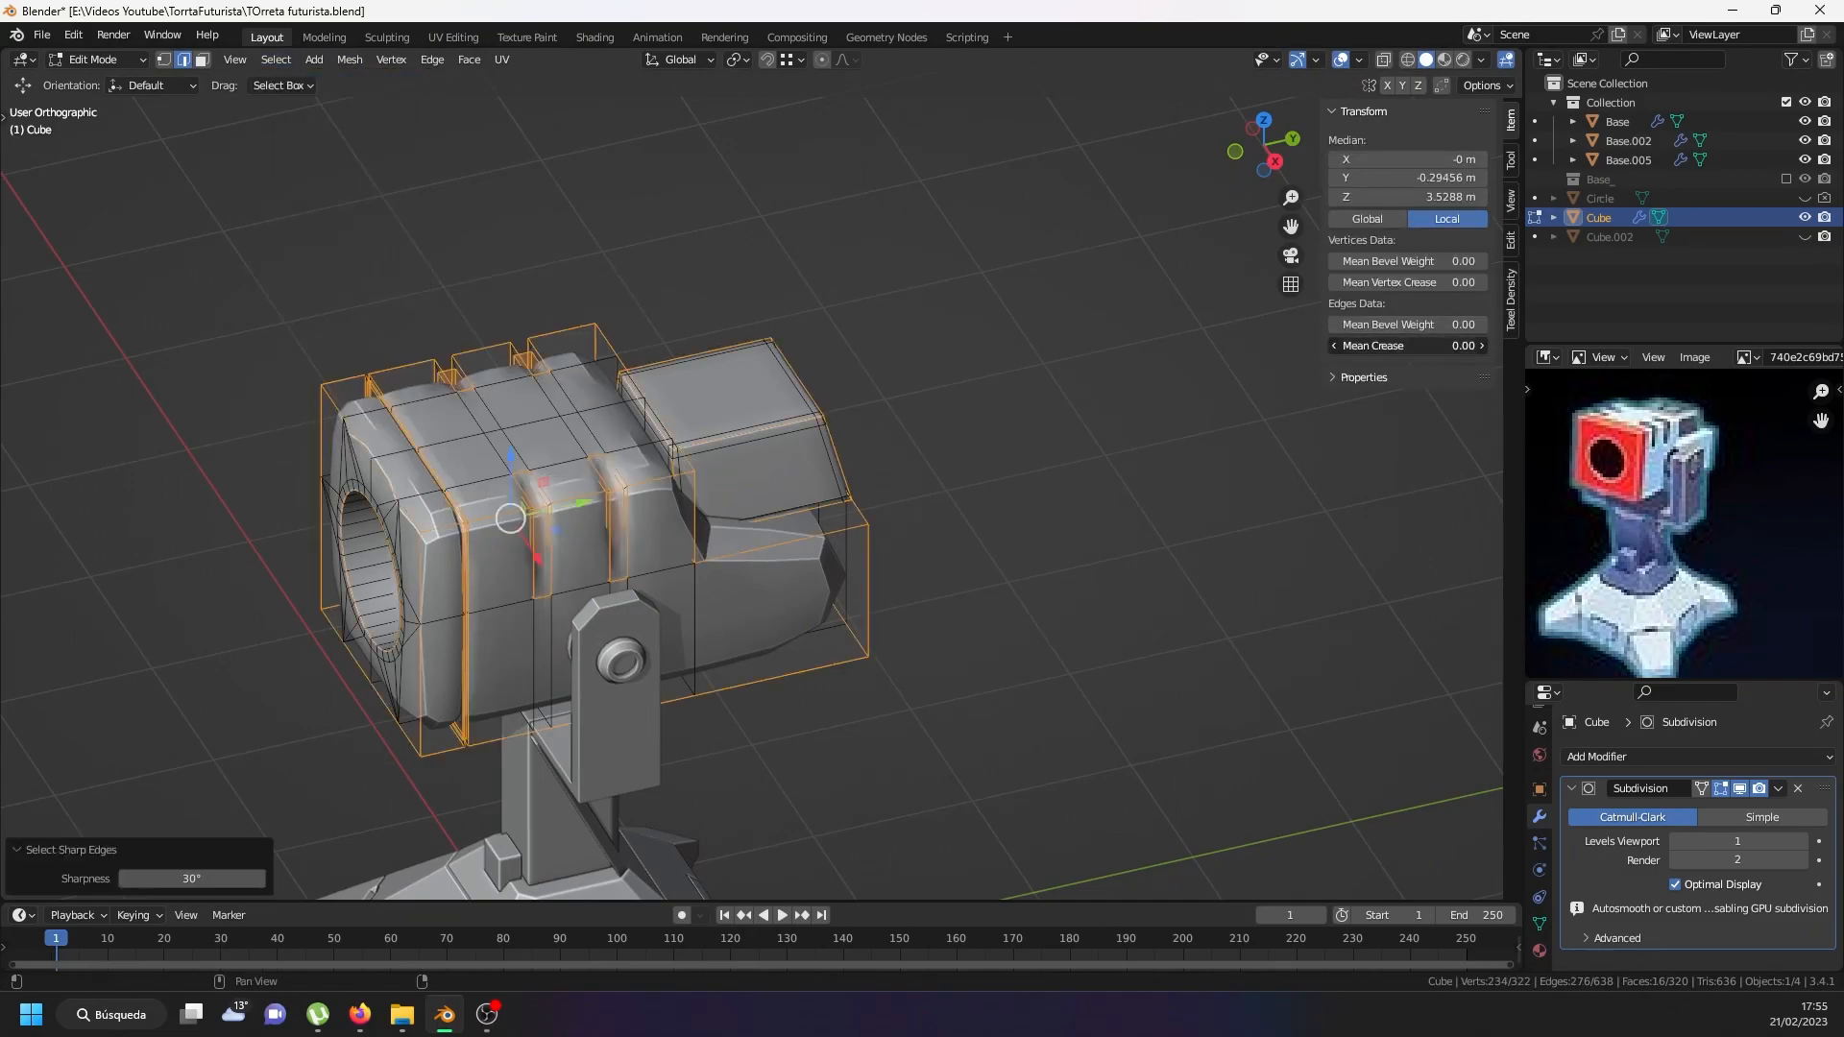
{"action": "left_click_drag", "start_coordinate": [1411, 345], "coordinate": [1479, 346]}
{"action": "middle_click_drag", "start_coordinate": [552, 562], "coordinate": [535, 558]}
{"action": "scroll", "coordinate": [535, 557], "scroll_direction": "up", "scroll_amount": 3}
{"action": "key", "text": "ctrl+r"}
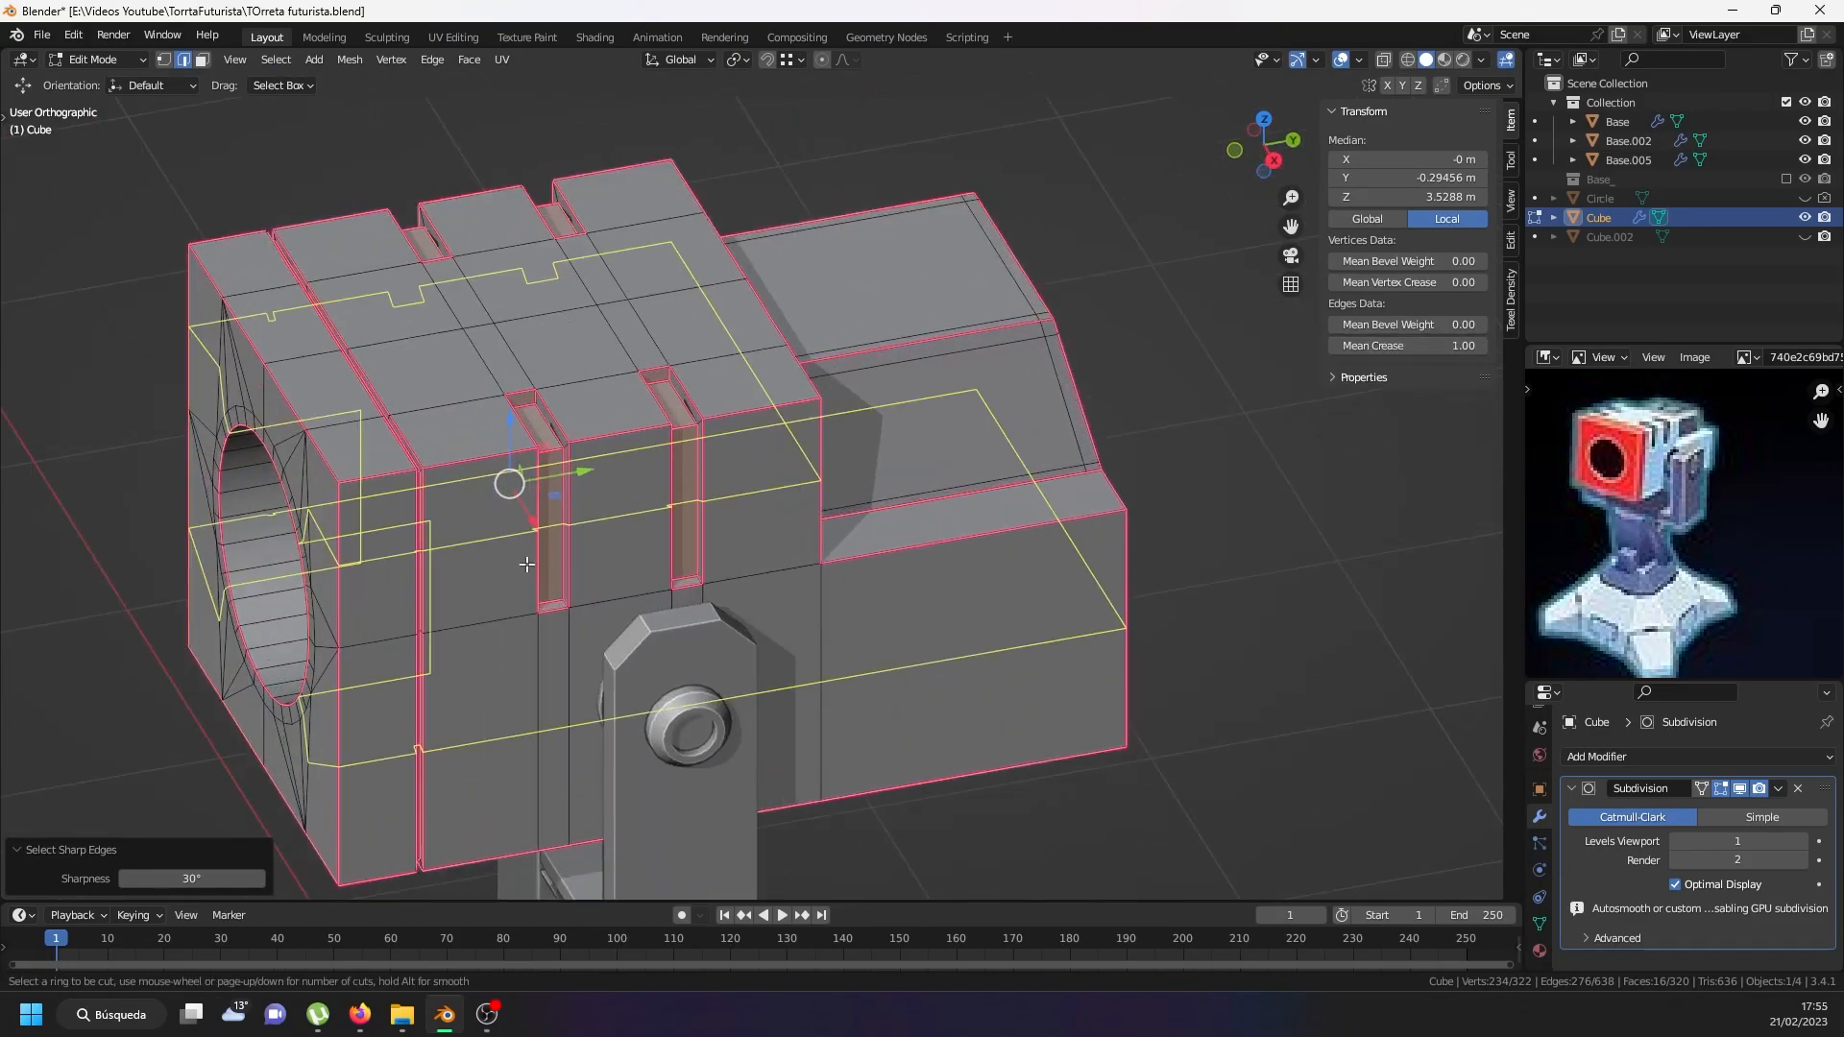
{"action": "middle_click_drag", "start_coordinate": [521, 564], "coordinate": [562, 445]}
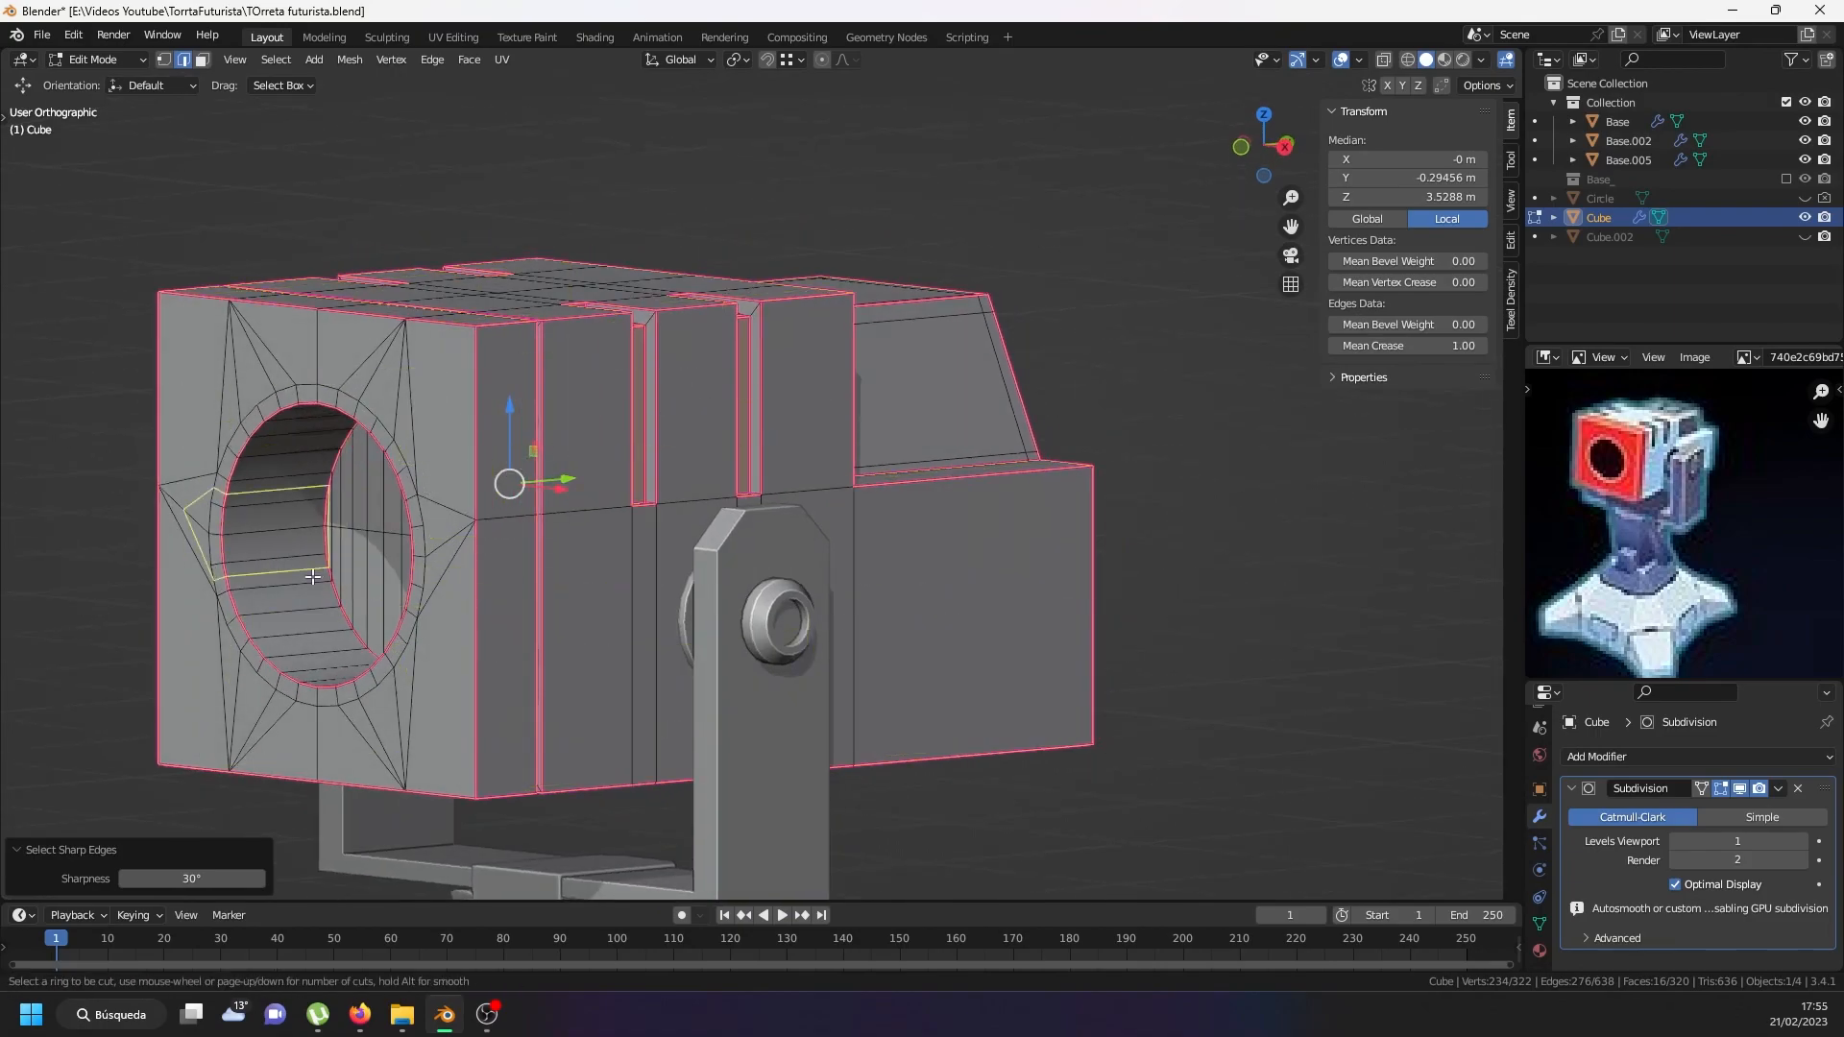
{"action": "key", "text": "Escape"}
{"action": "middle_click_drag", "start_coordinate": [379, 411], "coordinate": [287, 356]}
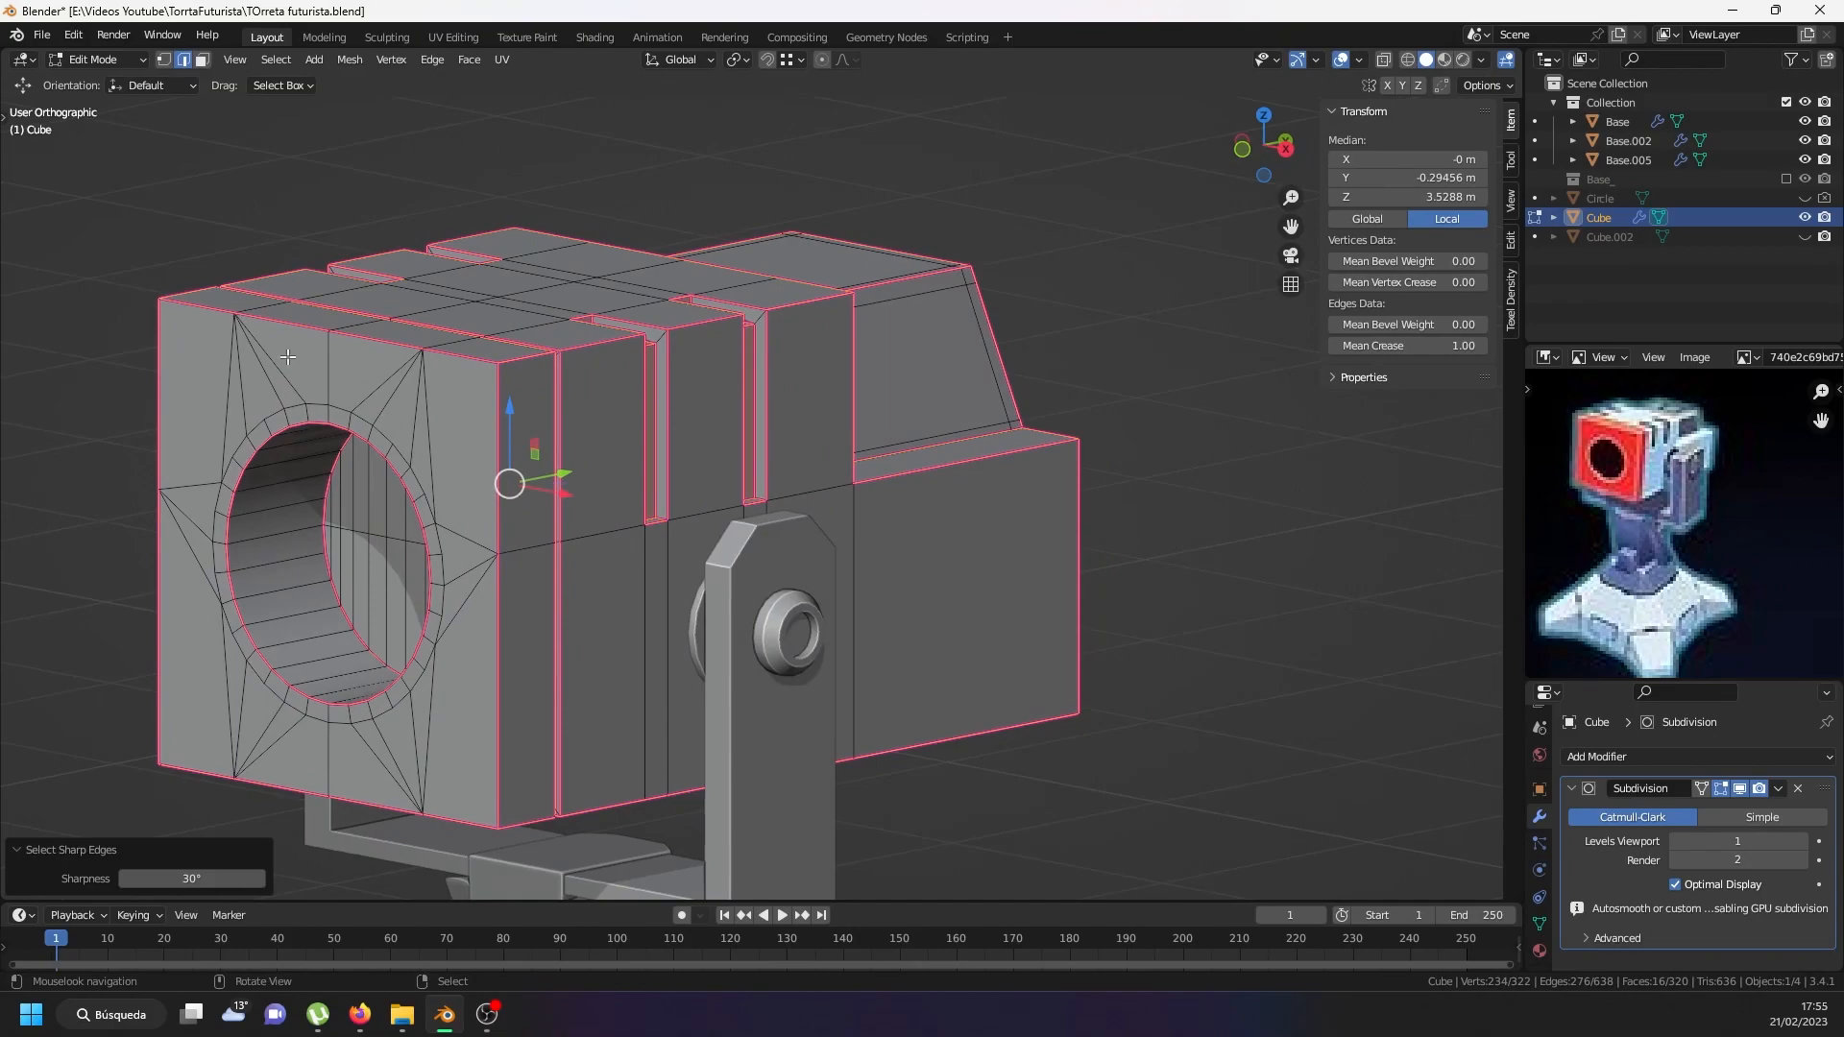
Add a centred vertical loop cut around the head section between the two side grooves.
{"action": "left_click", "coordinate": [203, 62]}
{"action": "left_click", "coordinate": [671, 548]}
{"action": "middle_click_drag", "start_coordinate": [671, 548], "coordinate": [688, 362]}
{"action": "scroll", "coordinate": [688, 355], "scroll_direction": "up", "scroll_amount": 3}
{"action": "key", "text": "ctrl+r"}
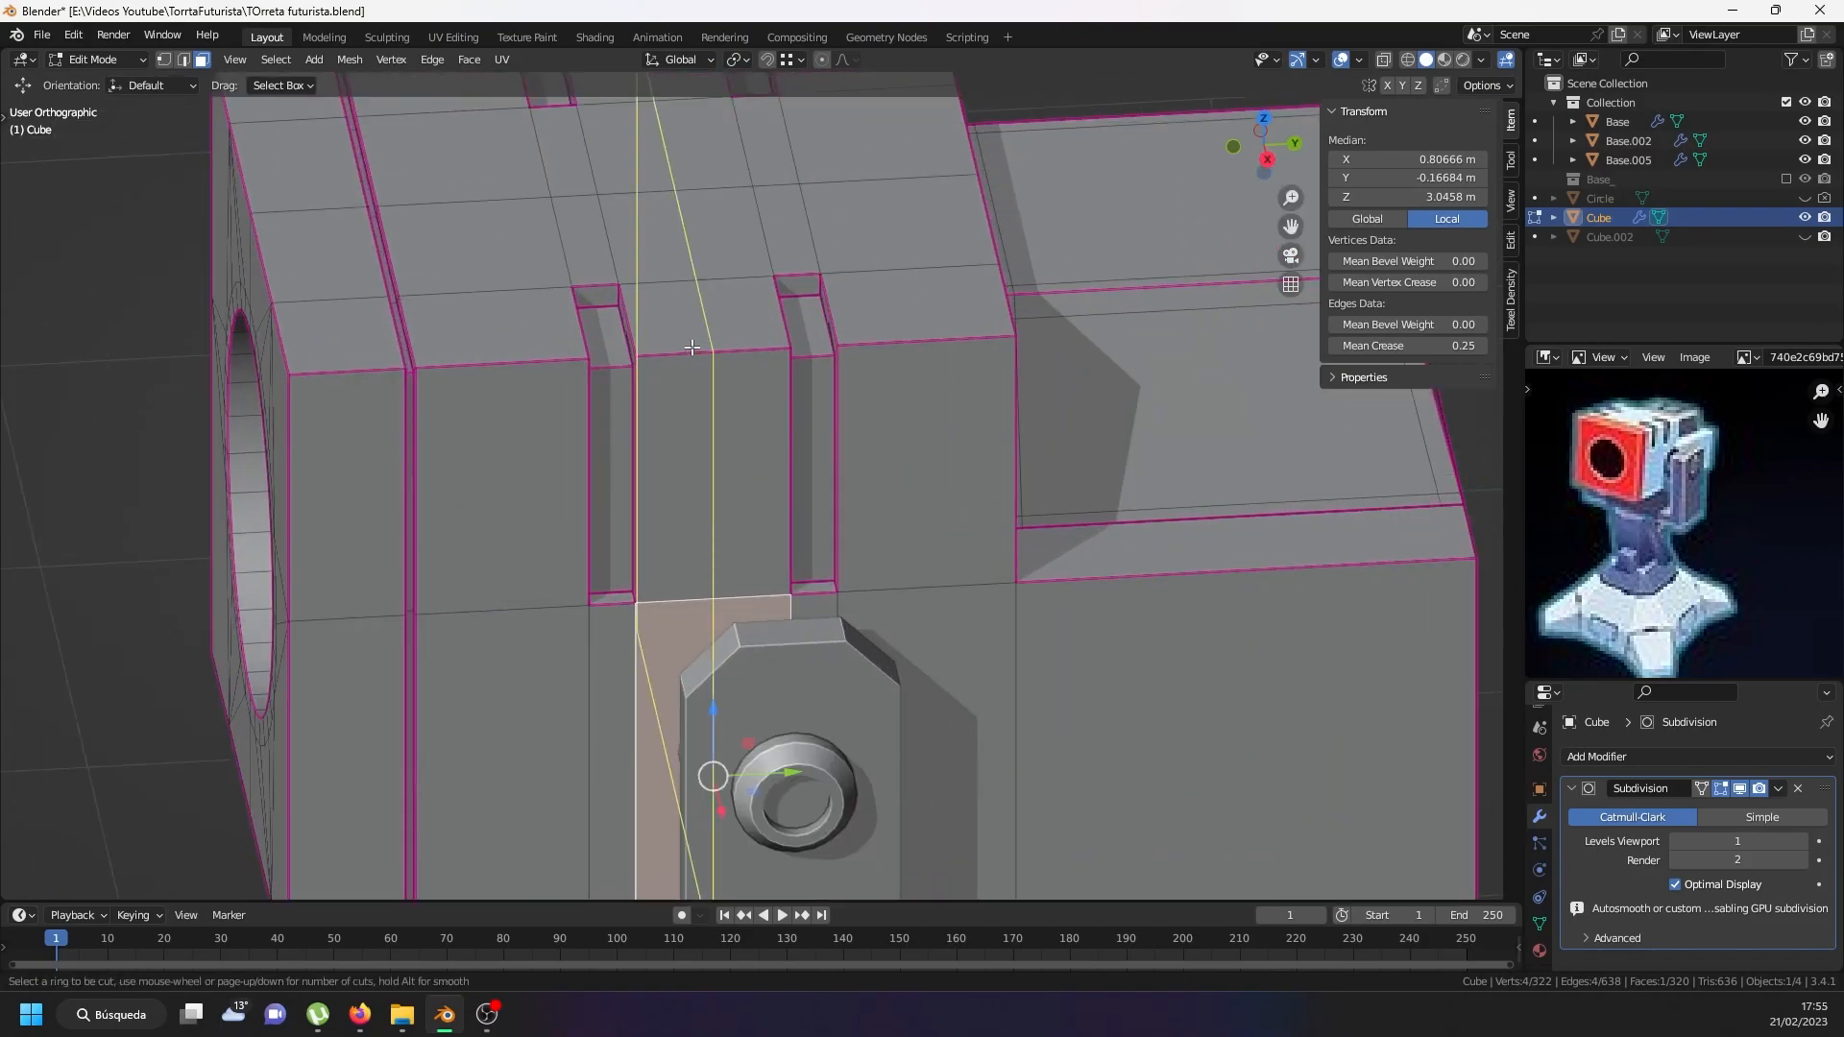
{"action": "left_click", "coordinate": [691, 348]}
{"action": "right_click", "coordinate": [669, 442]}
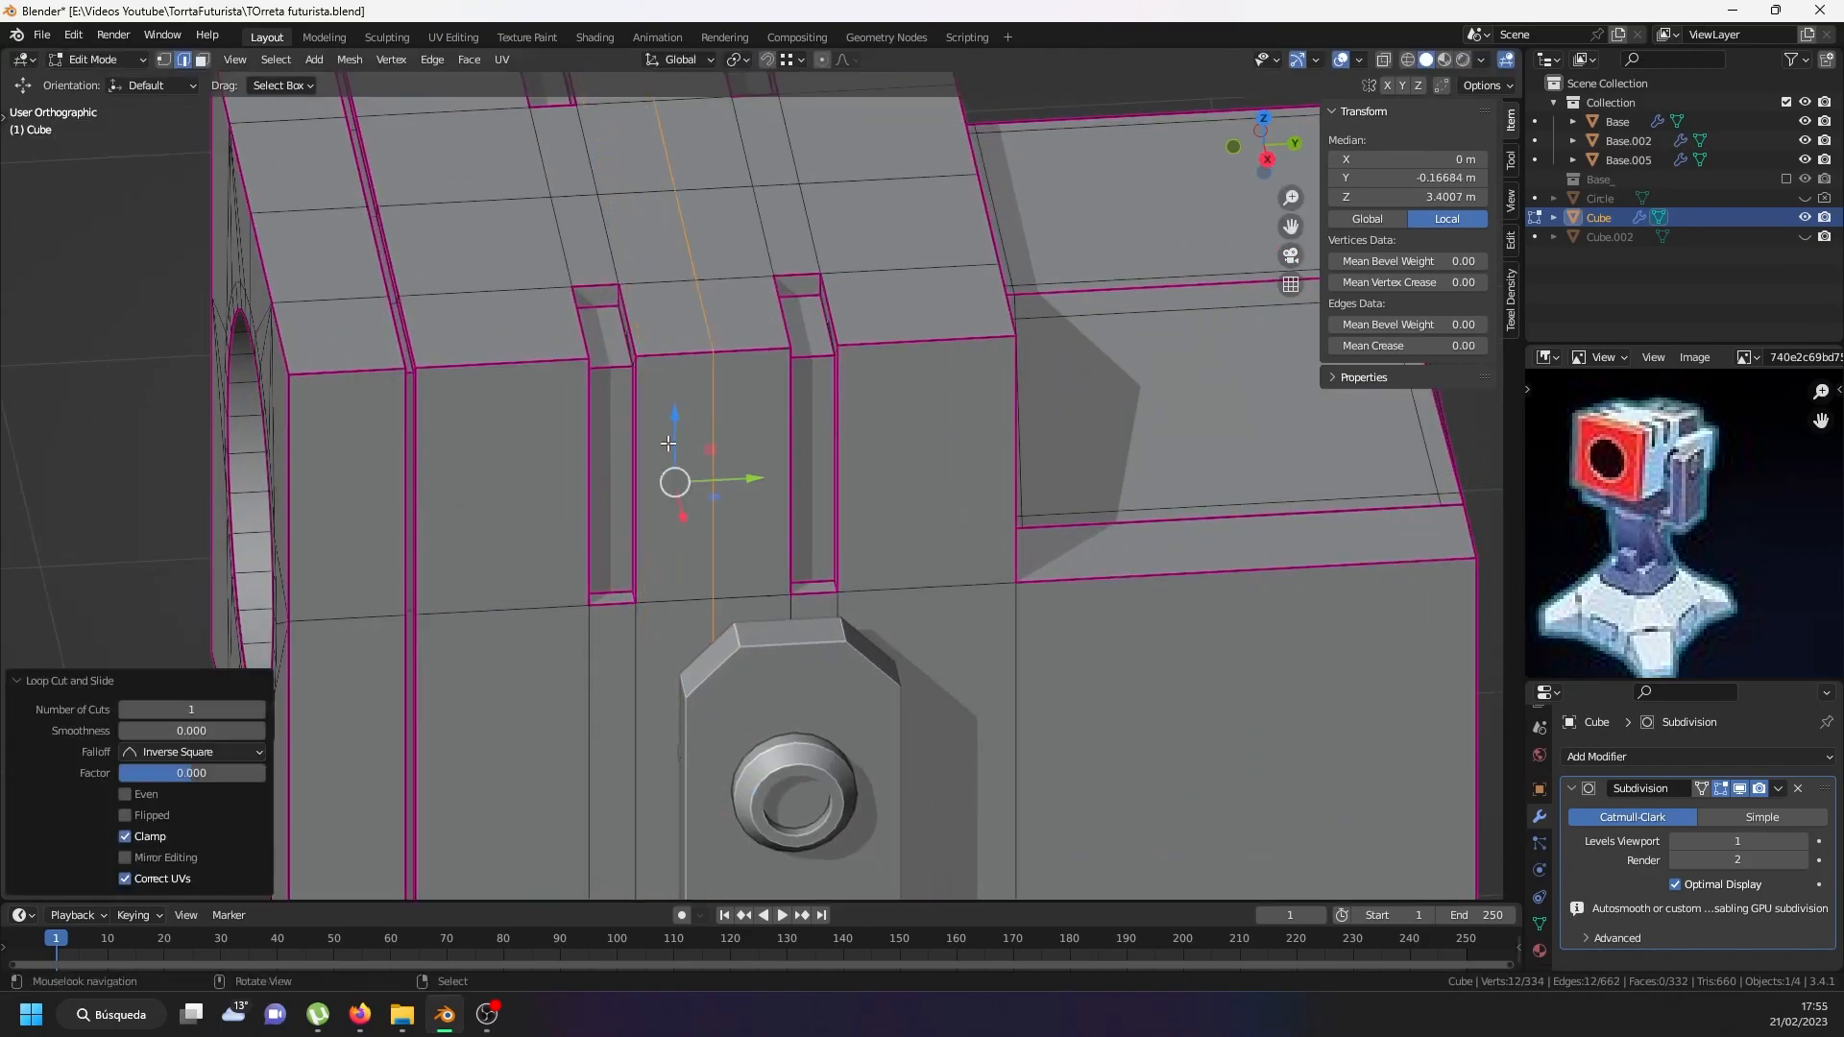
{"action": "key", "text": "ctrl+b"}
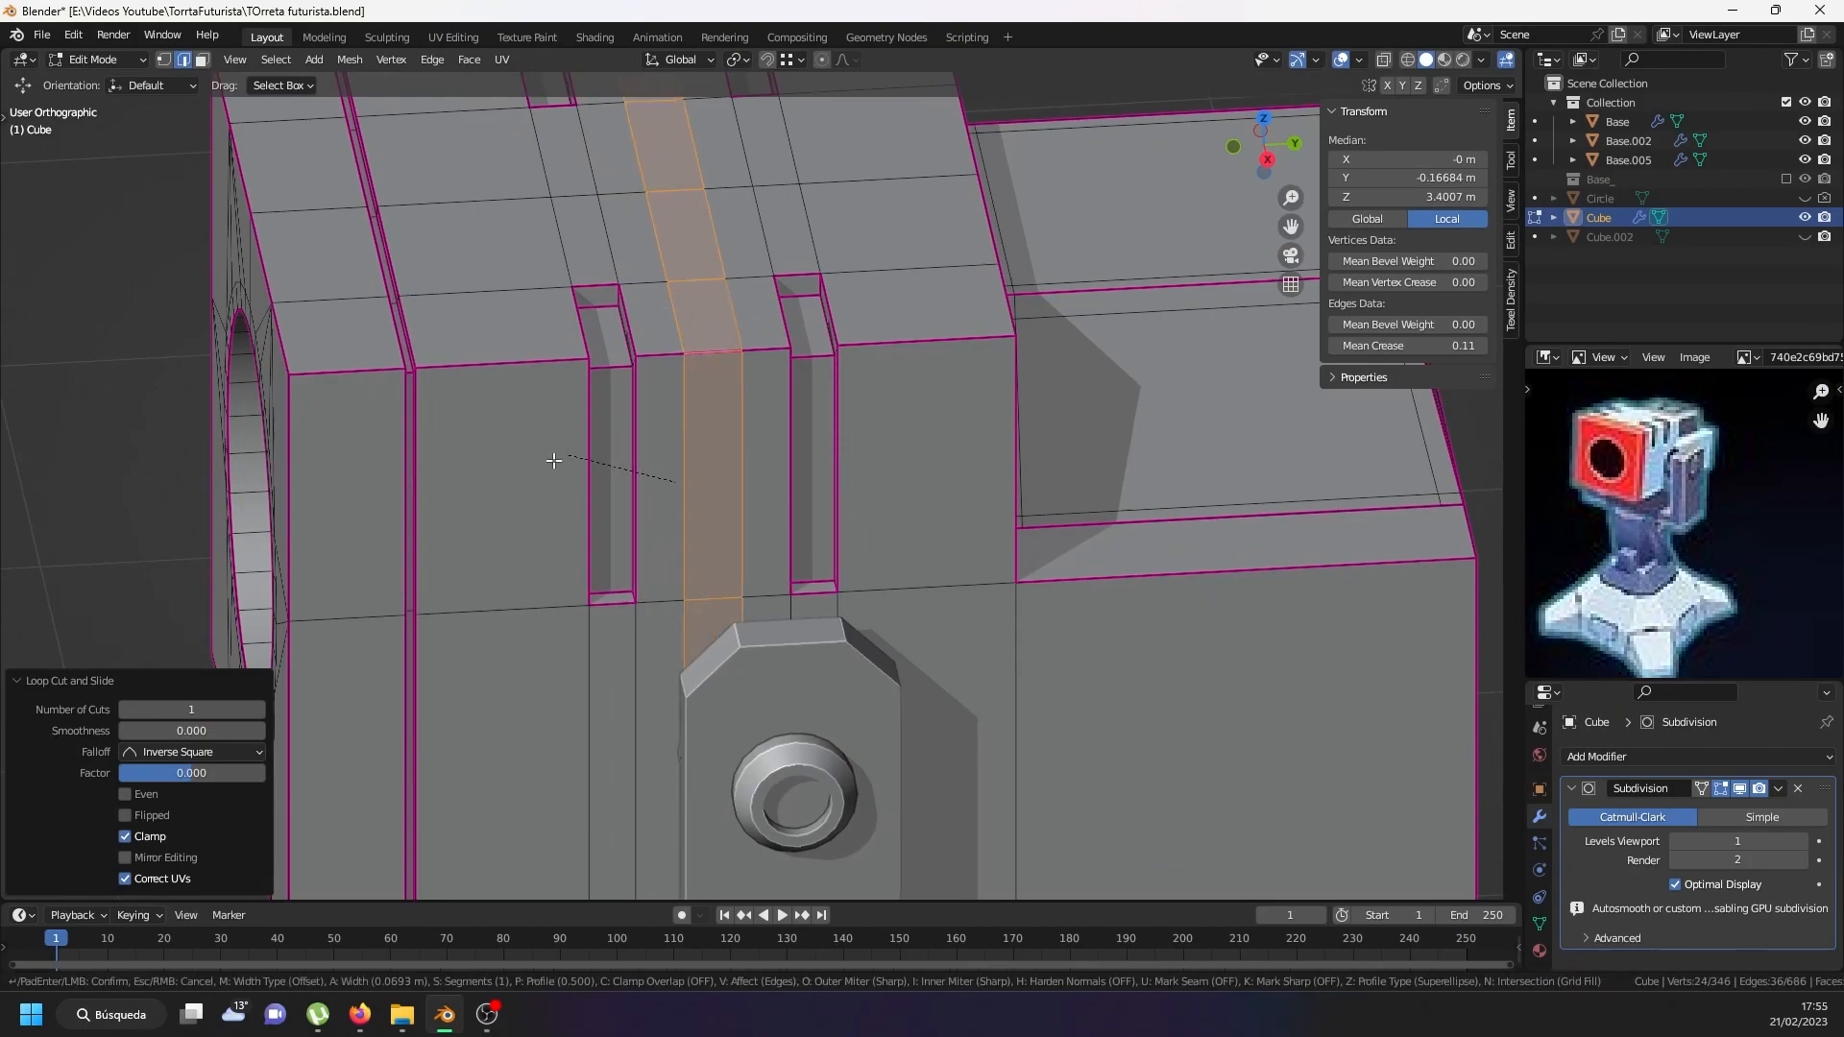
{"action": "left_click", "coordinate": [528, 472]}
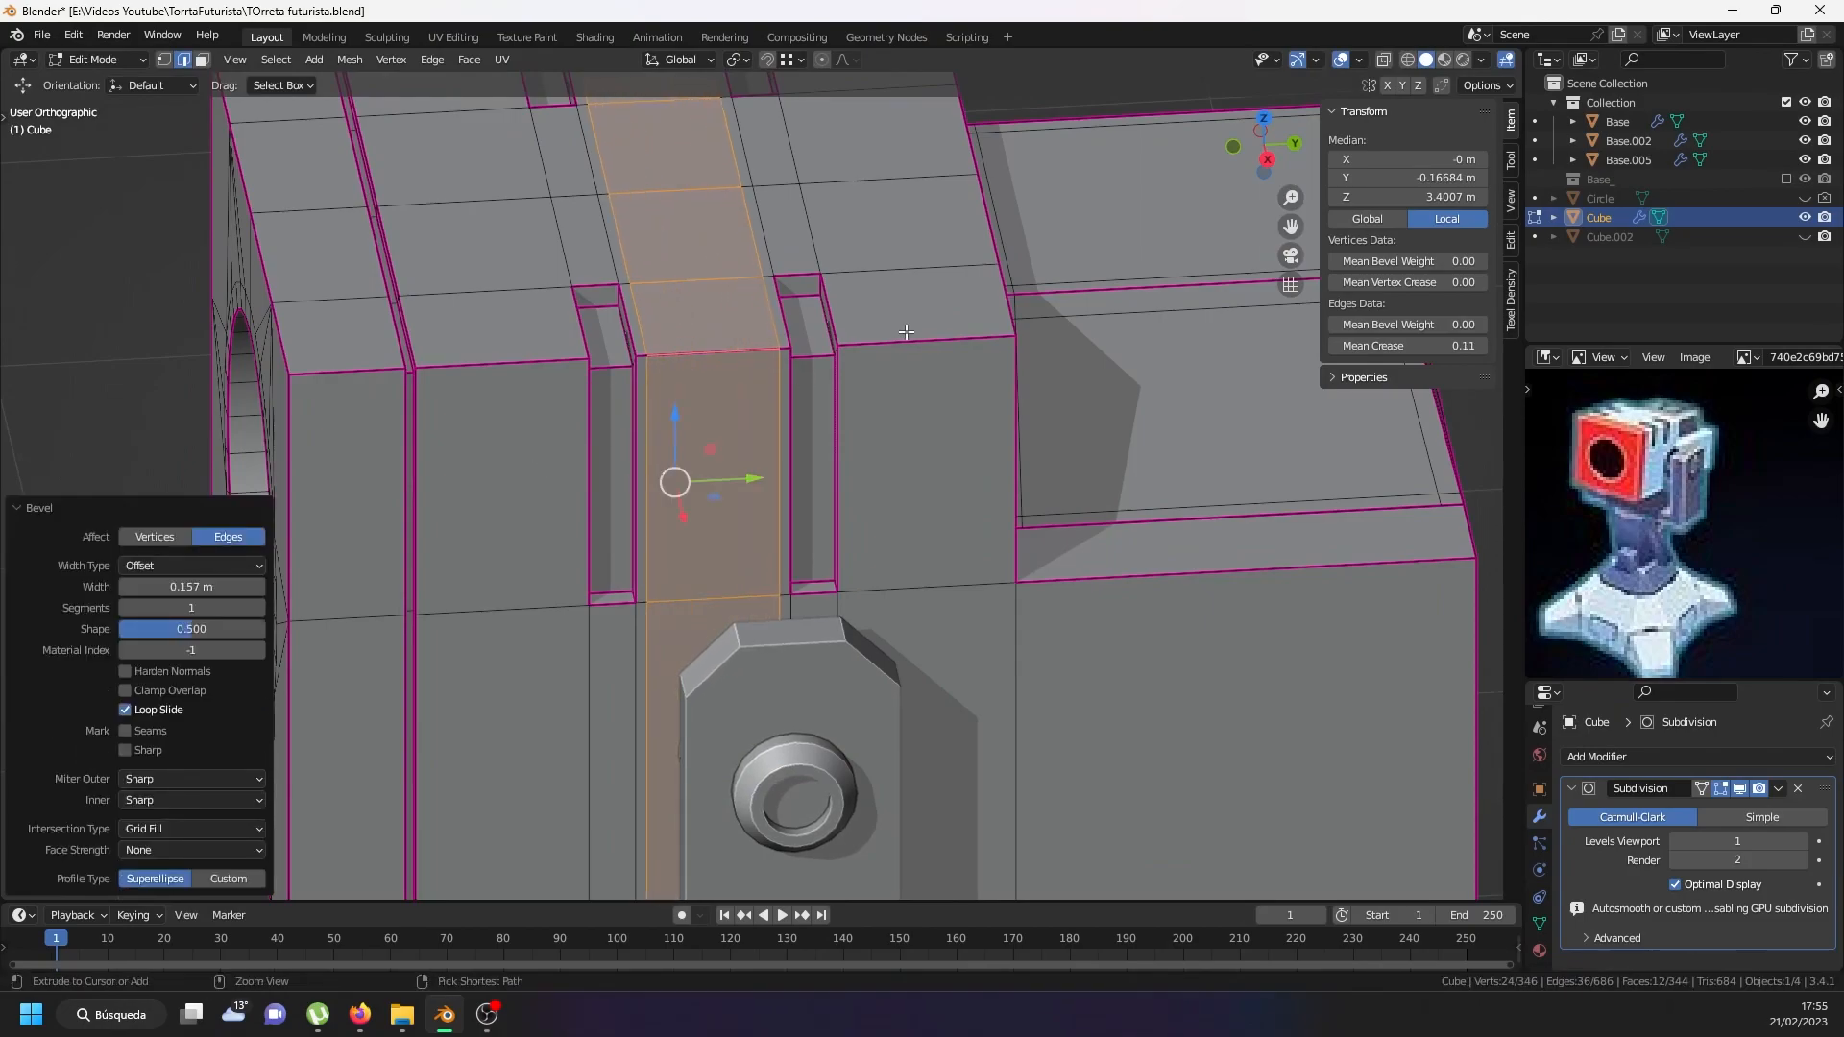
{"action": "key", "text": "ctrl+t"}
{"action": "key", "text": "ctrl+z"}
{"action": "key", "text": "ctrl+z"}
Bevel the loop between the two grooves to a width of 0.162 m.
{"action": "key", "text": "ctrl+b"}
{"action": "left_click", "coordinate": [549, 493]}
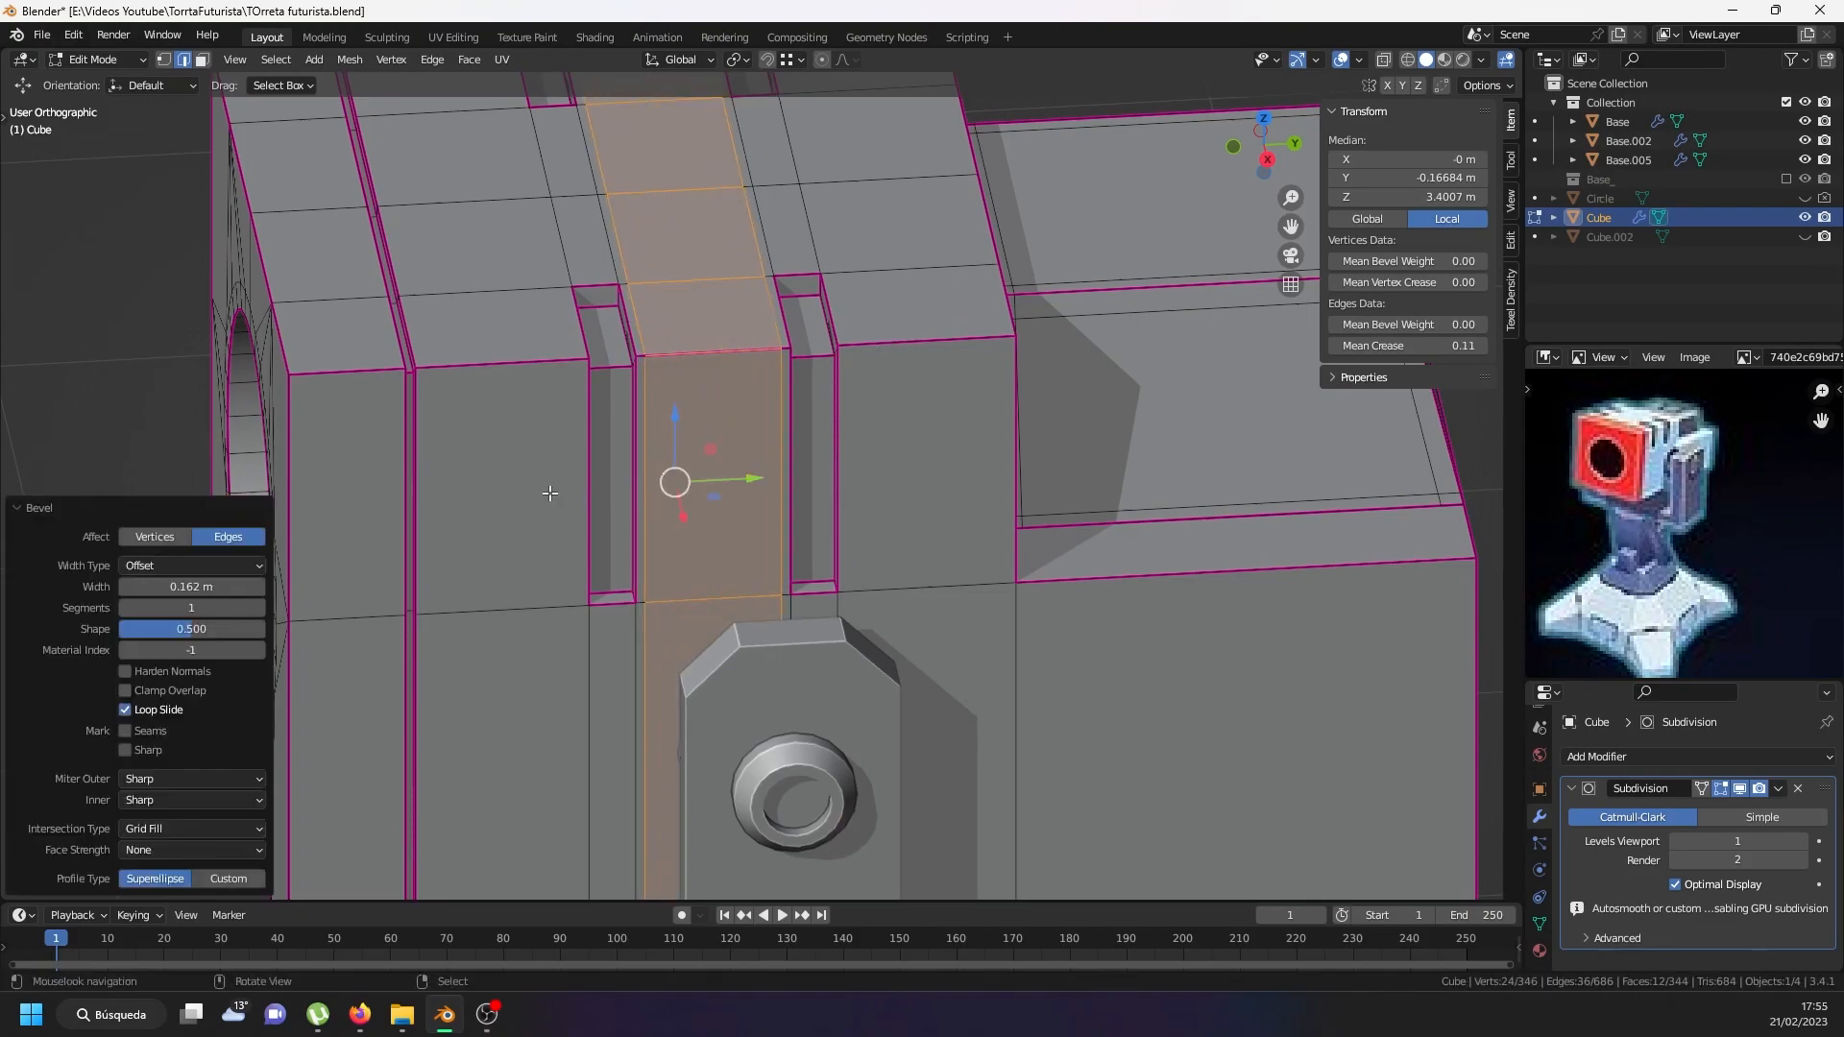
{"action": "key", "text": "ctrl+t"}
{"action": "key", "text": "ctrl+z"}
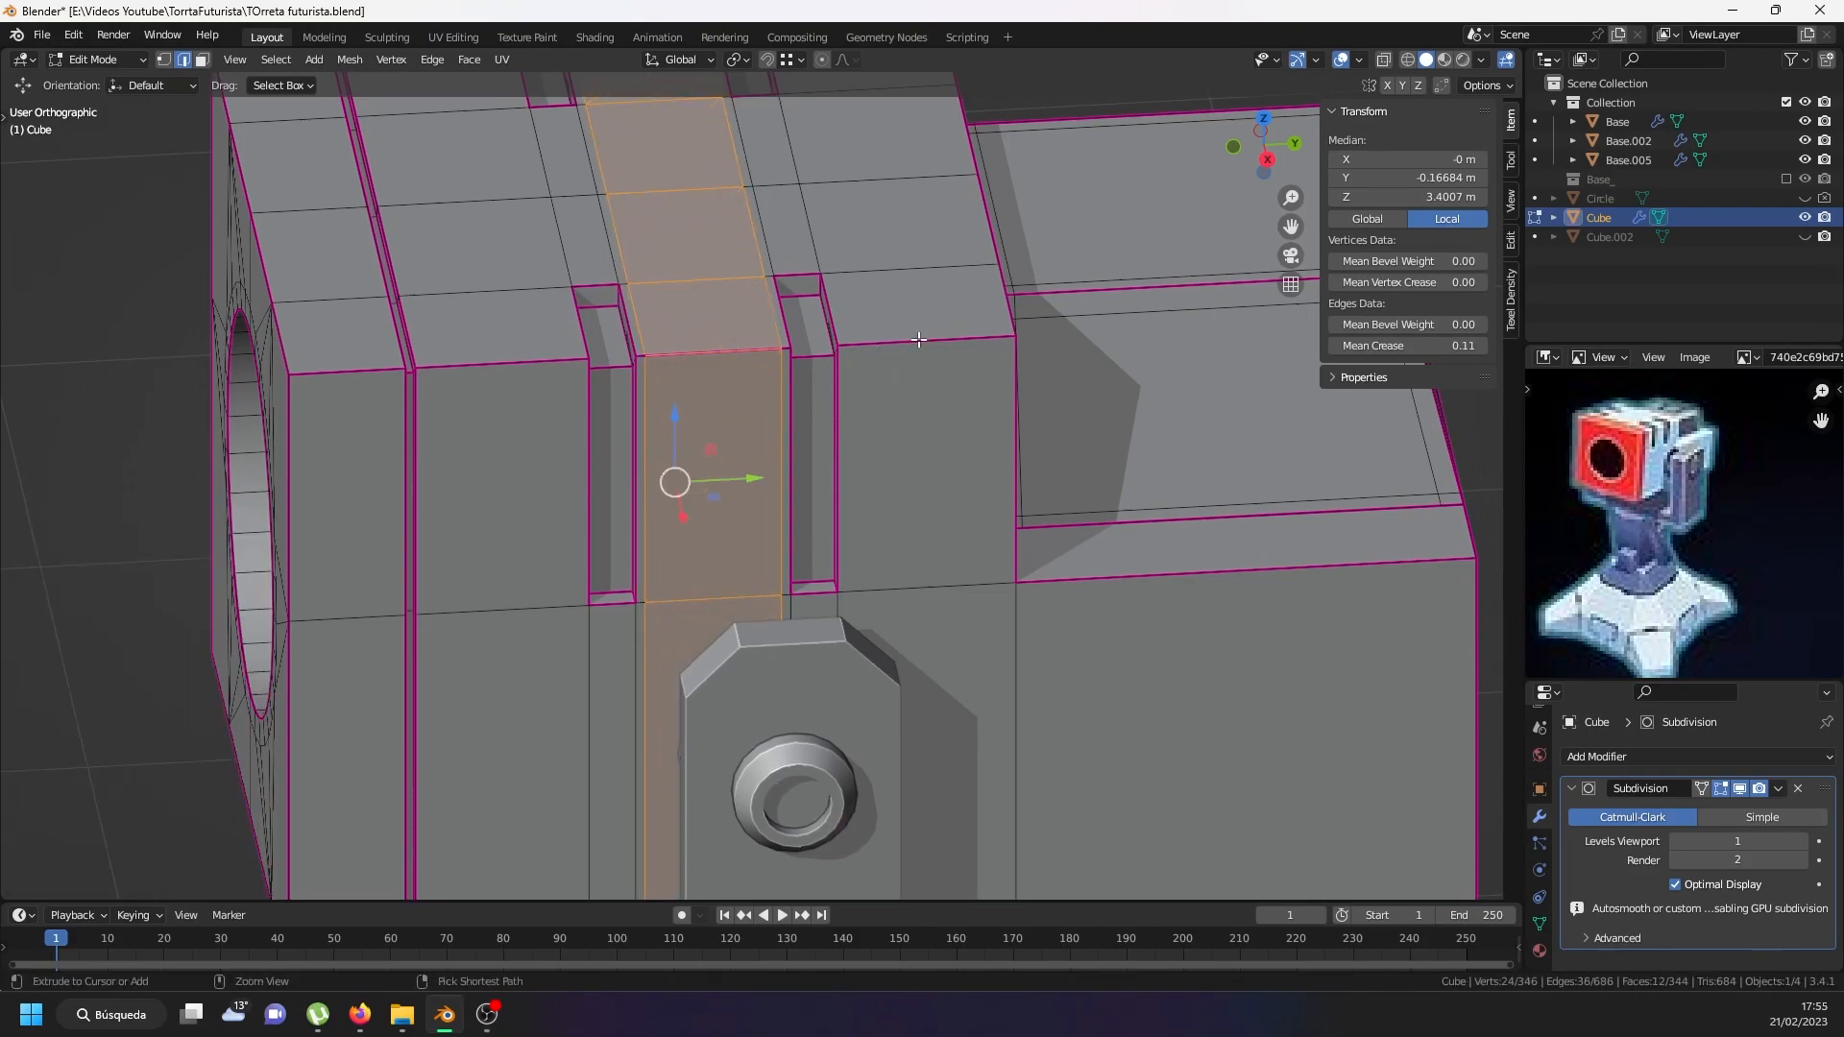
Add a centred loop cut around the section behind the rear groove and bevel it to about 0.185 m.
{"action": "key", "text": "ctrl+r"}
{"action": "left_click", "coordinate": [917, 346]}
{"action": "right_click", "coordinate": [917, 348]}
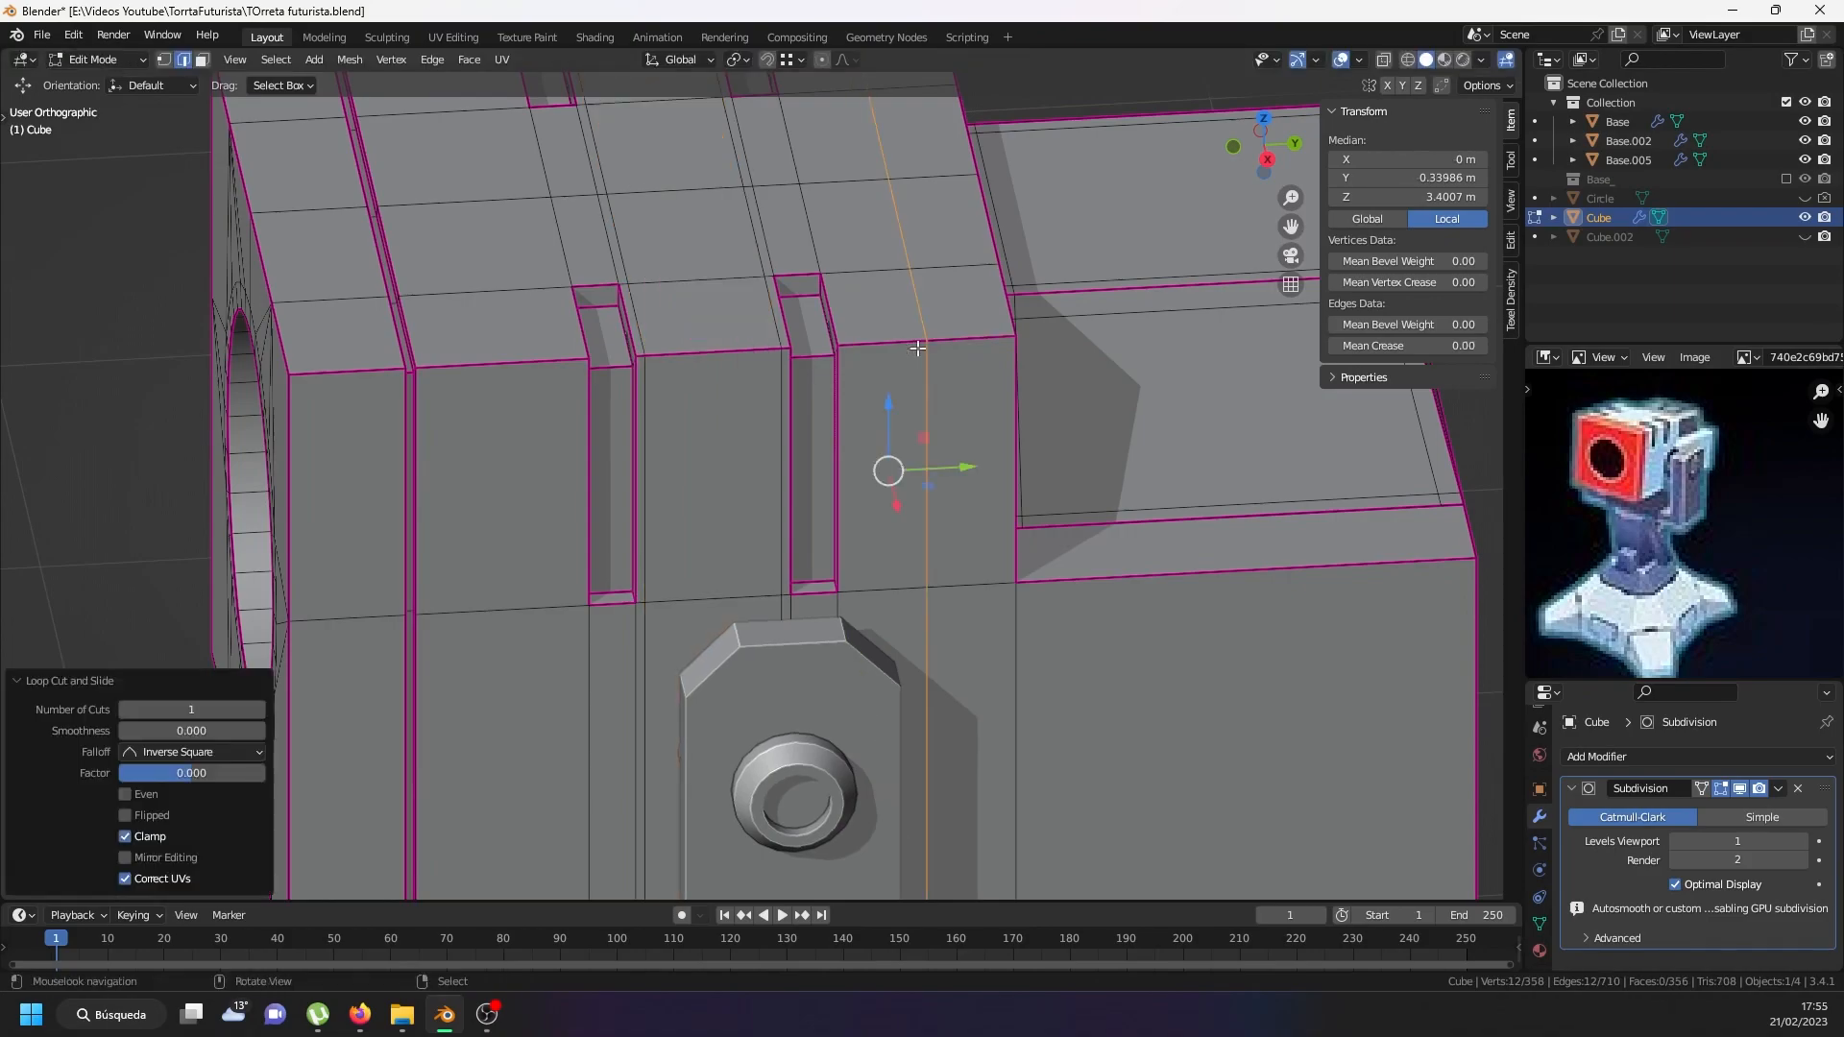
{"action": "key", "text": "ctrl+b"}
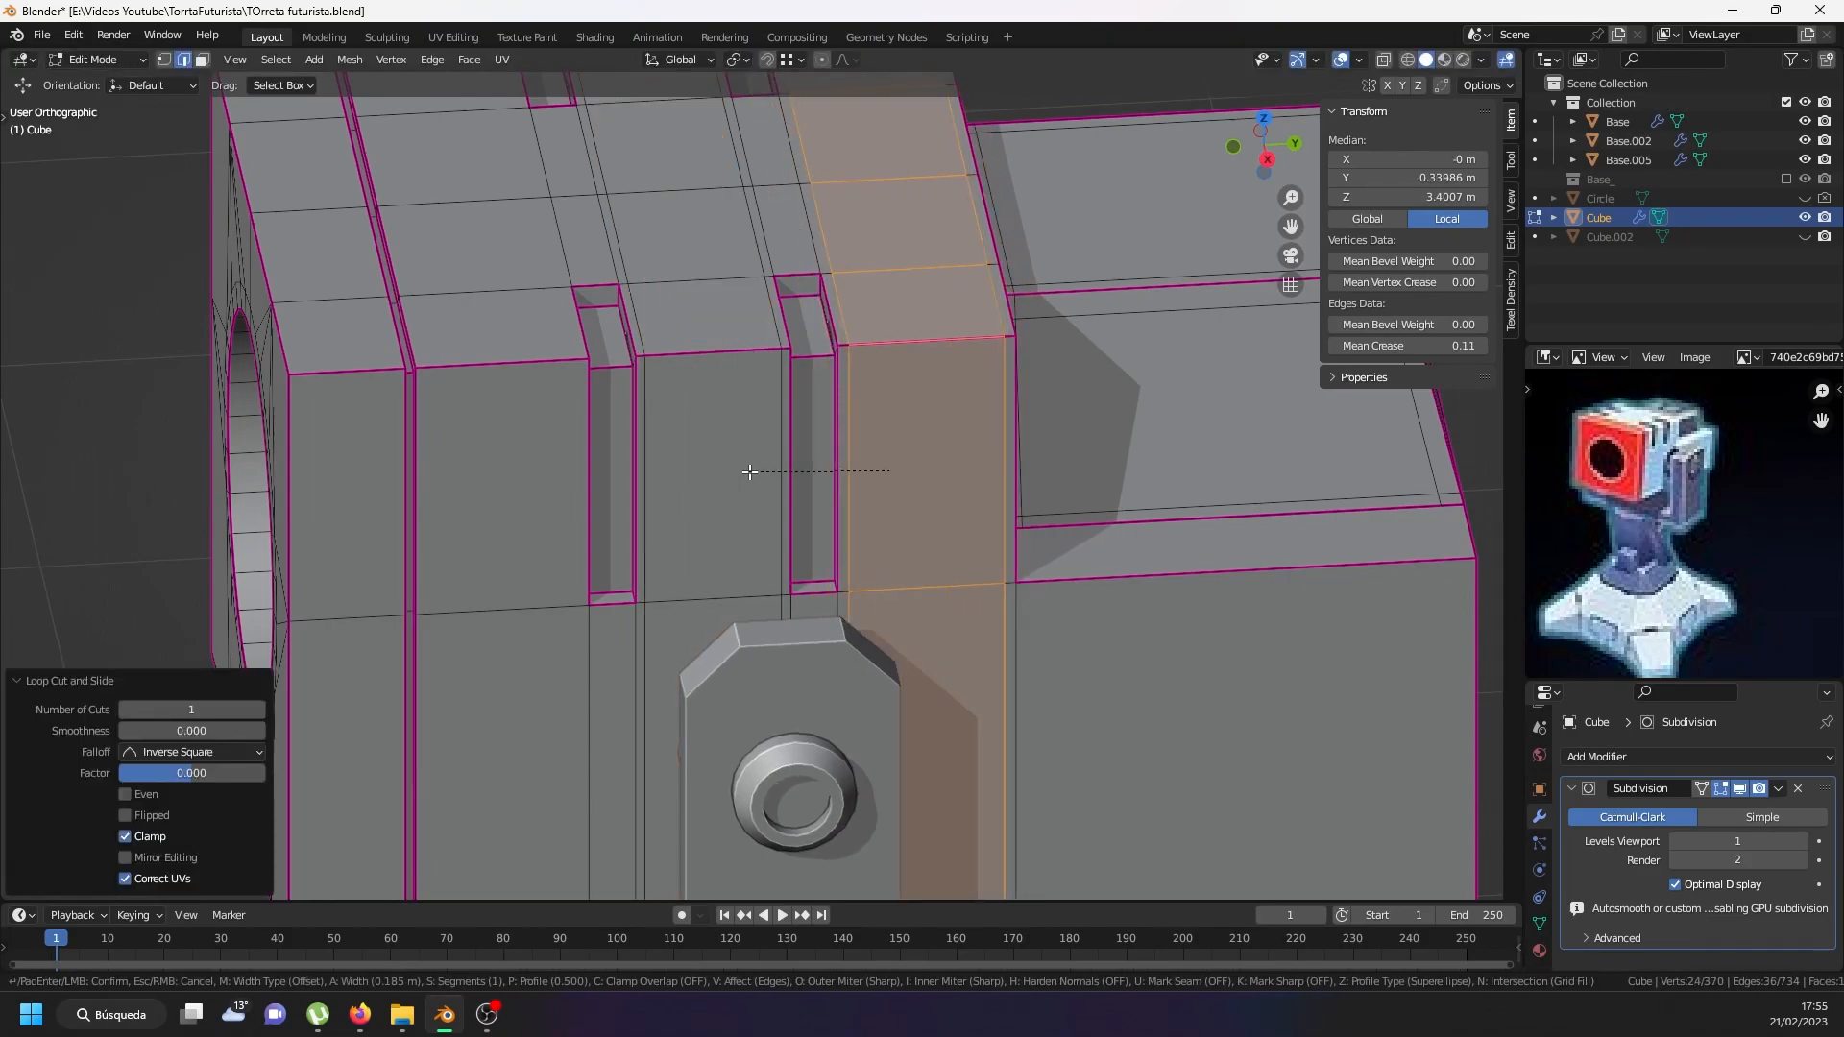
{"action": "left_click", "coordinate": [749, 471]}
{"action": "key", "text": "ctrl+t"}
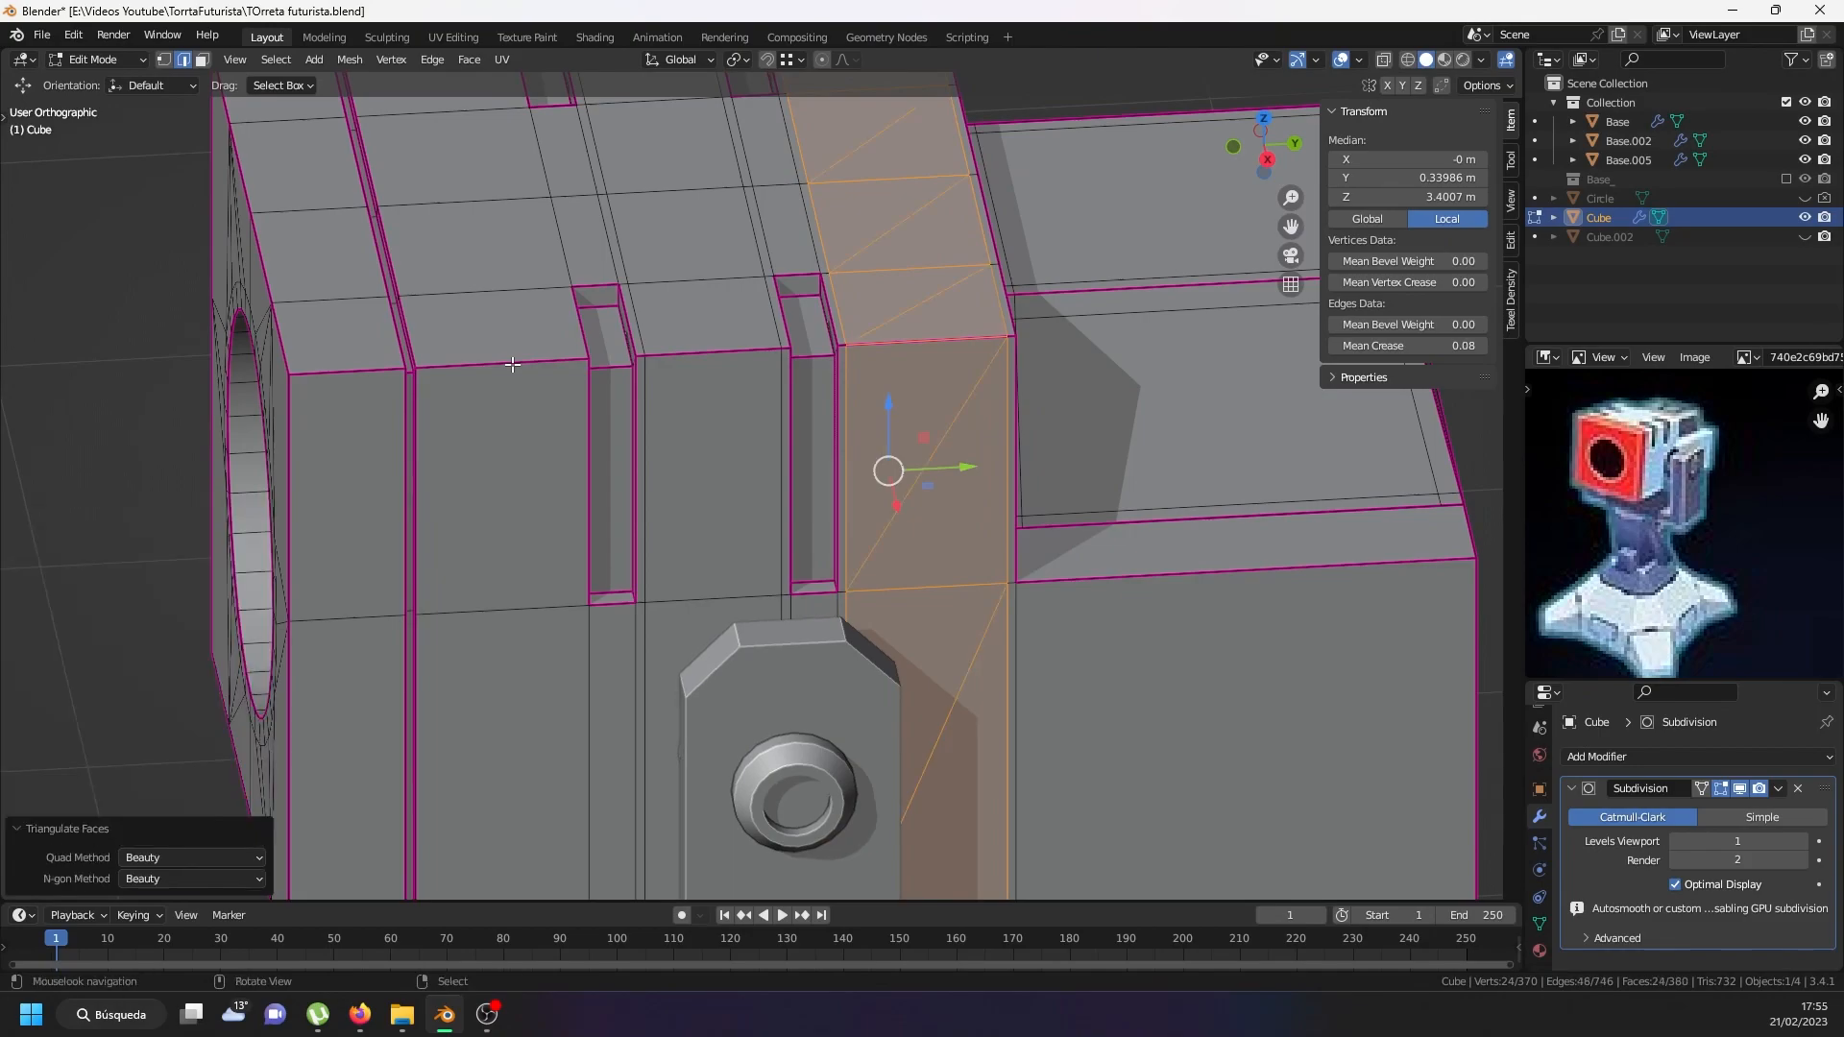
{"action": "key", "text": "ctrl+z"}
Add a centred loop cut between the narrow front seam and the first groove and bevel it to 0.182 m.
{"action": "key", "text": "ctrl+r"}
{"action": "left_click", "coordinate": [512, 364]}
{"action": "right_click", "coordinate": [512, 365]}
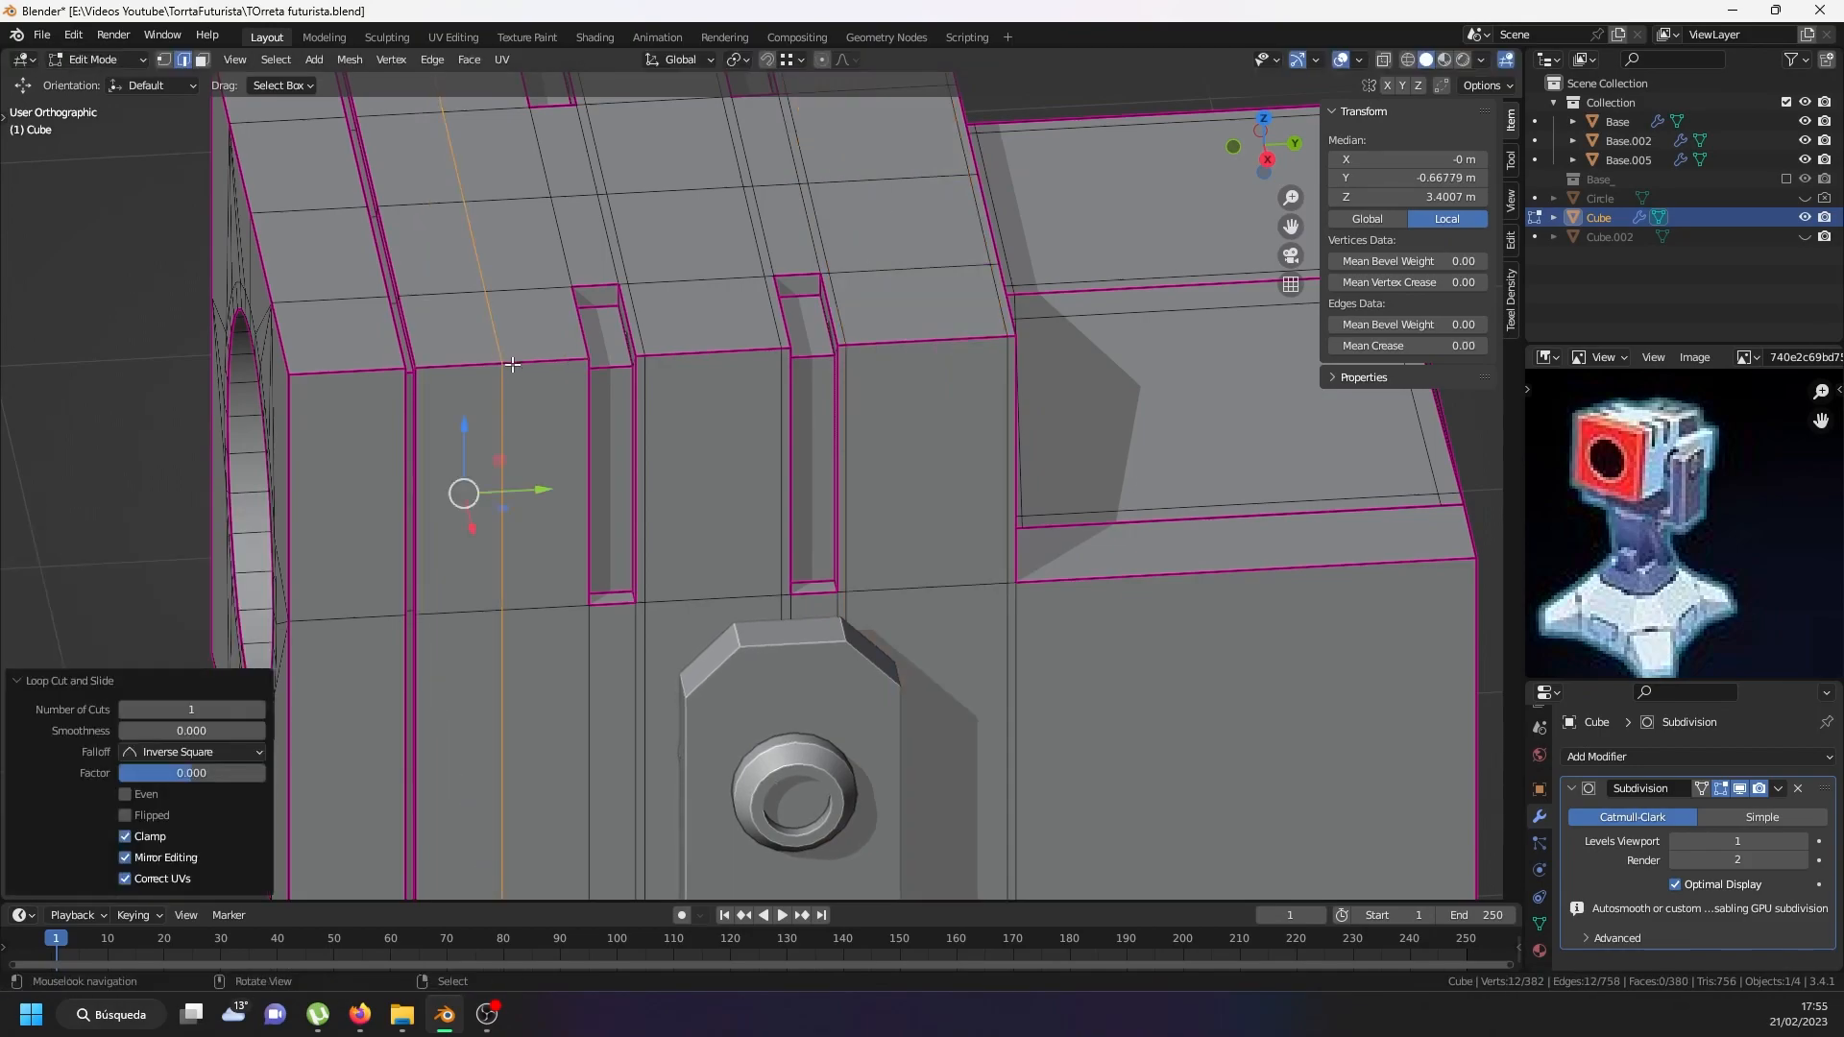
{"action": "key", "text": "ctrl+b"}
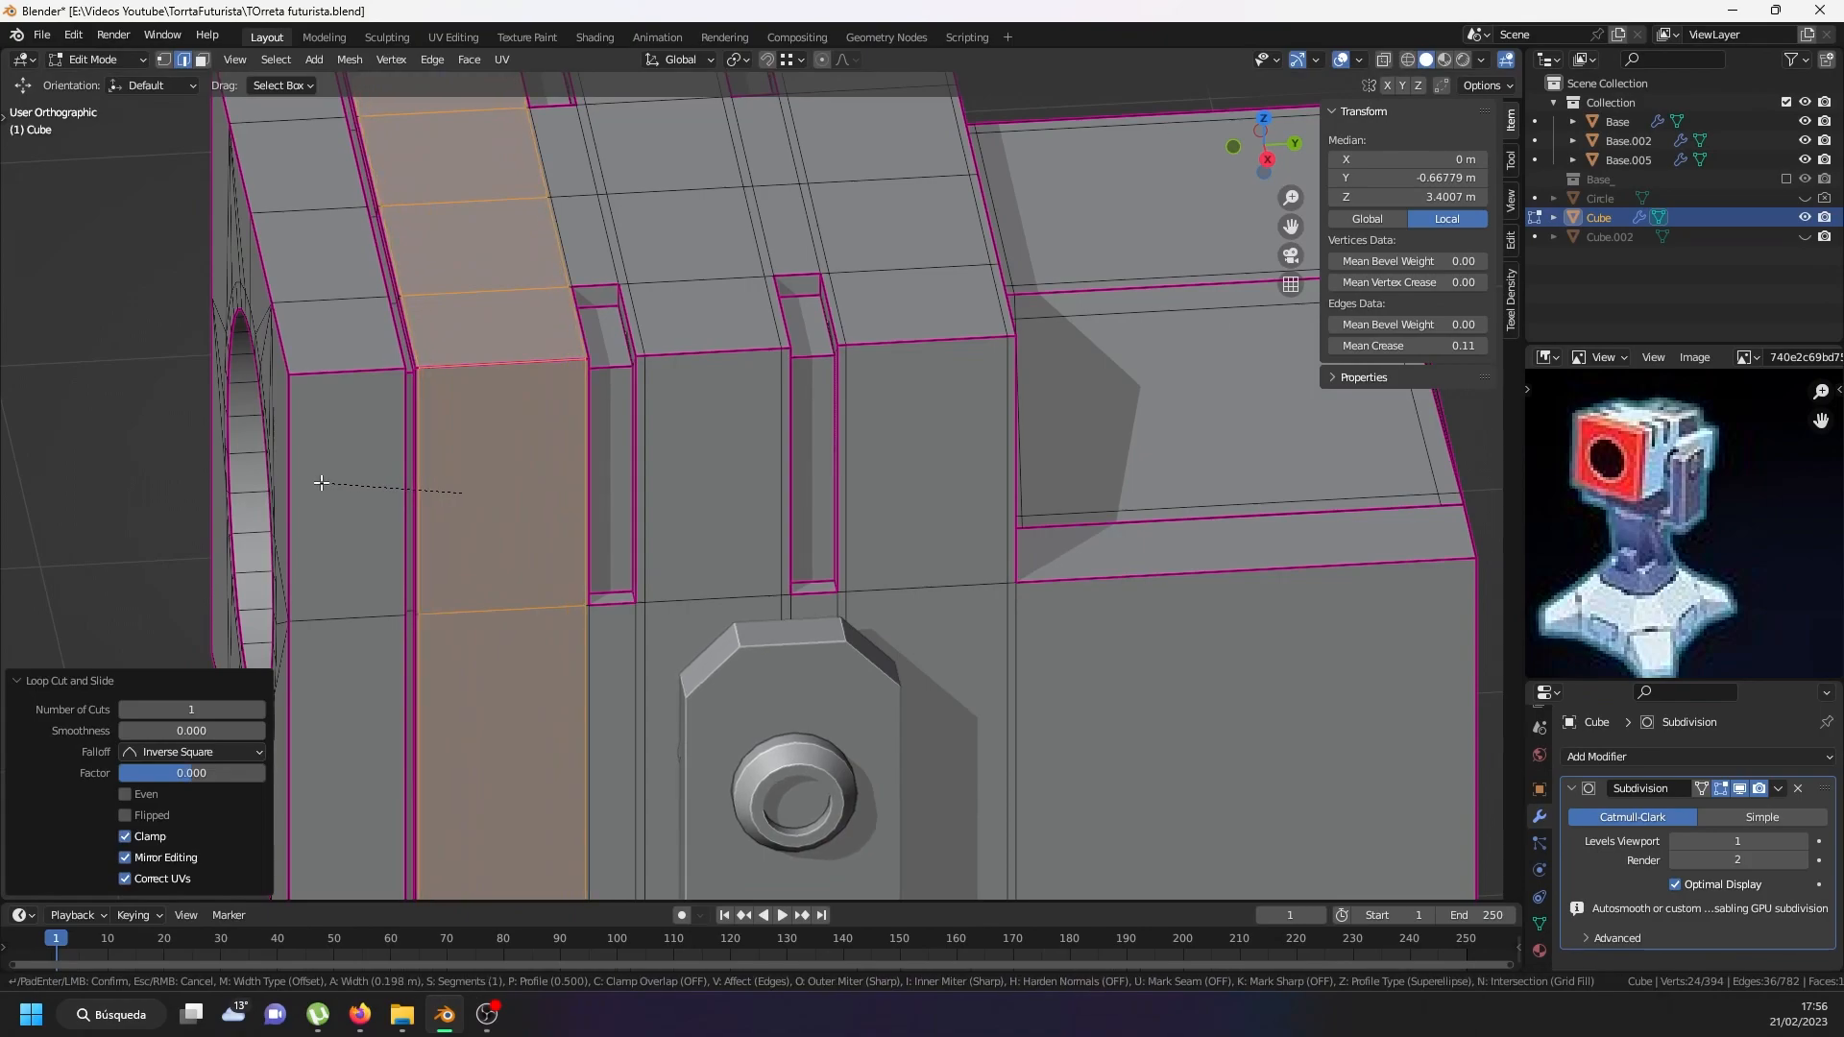
{"action": "left_click", "coordinate": [327, 481]}
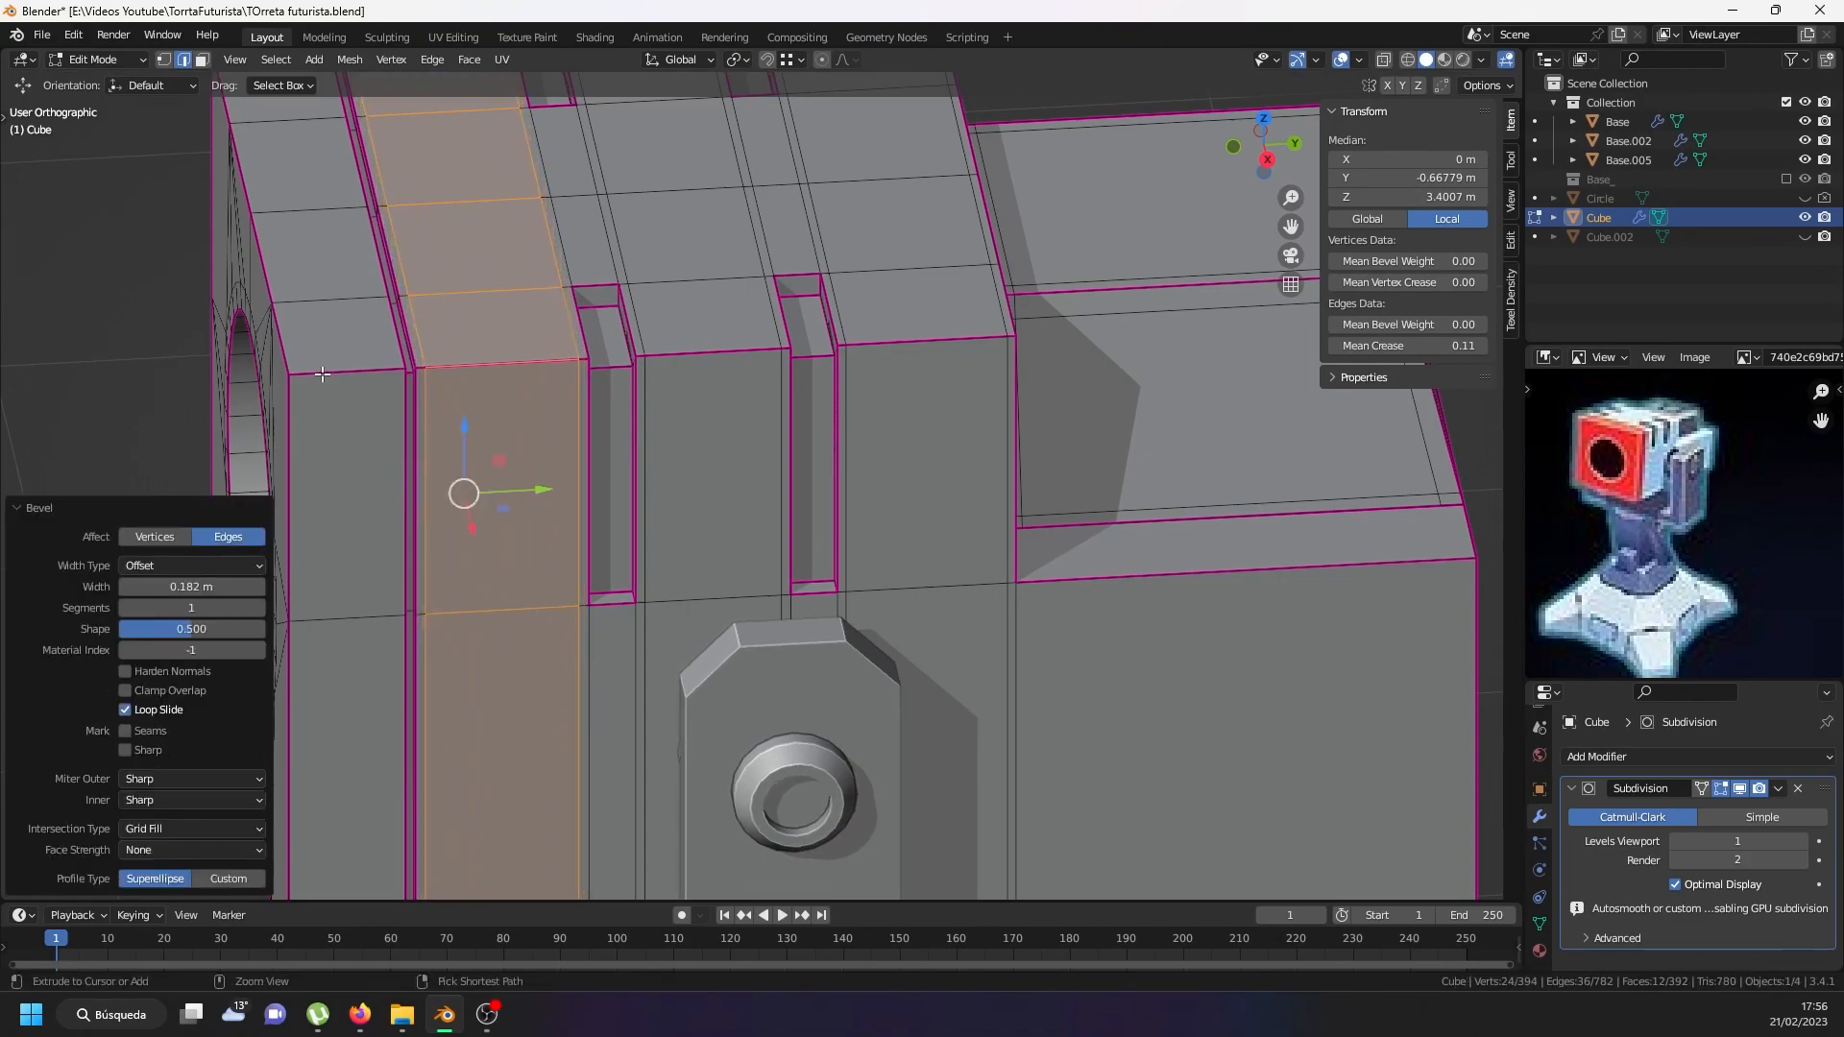
Add a centred loop cut around the head's frontmost section and bevel it to 0.125 m.
{"action": "key", "text": "ctrl+z"}
{"action": "key", "text": "ctrl+b"}
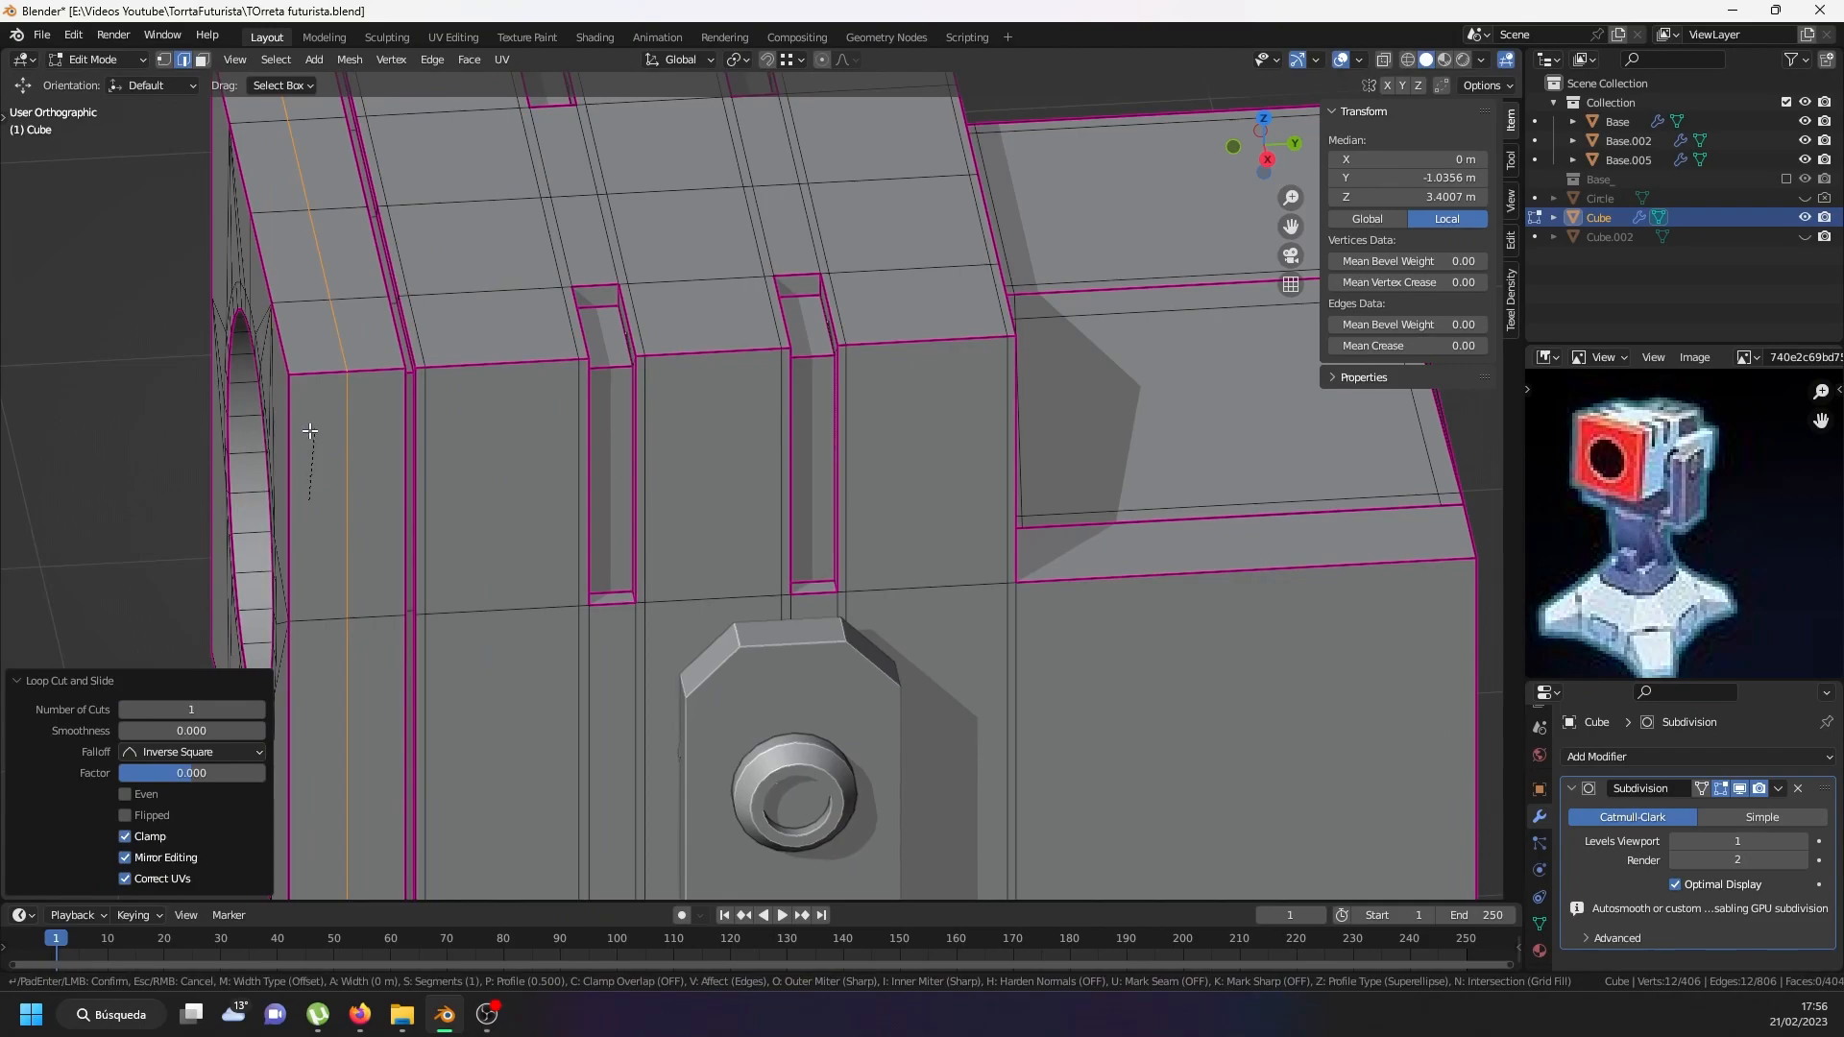
{"action": "left_click", "coordinate": [193, 441]}
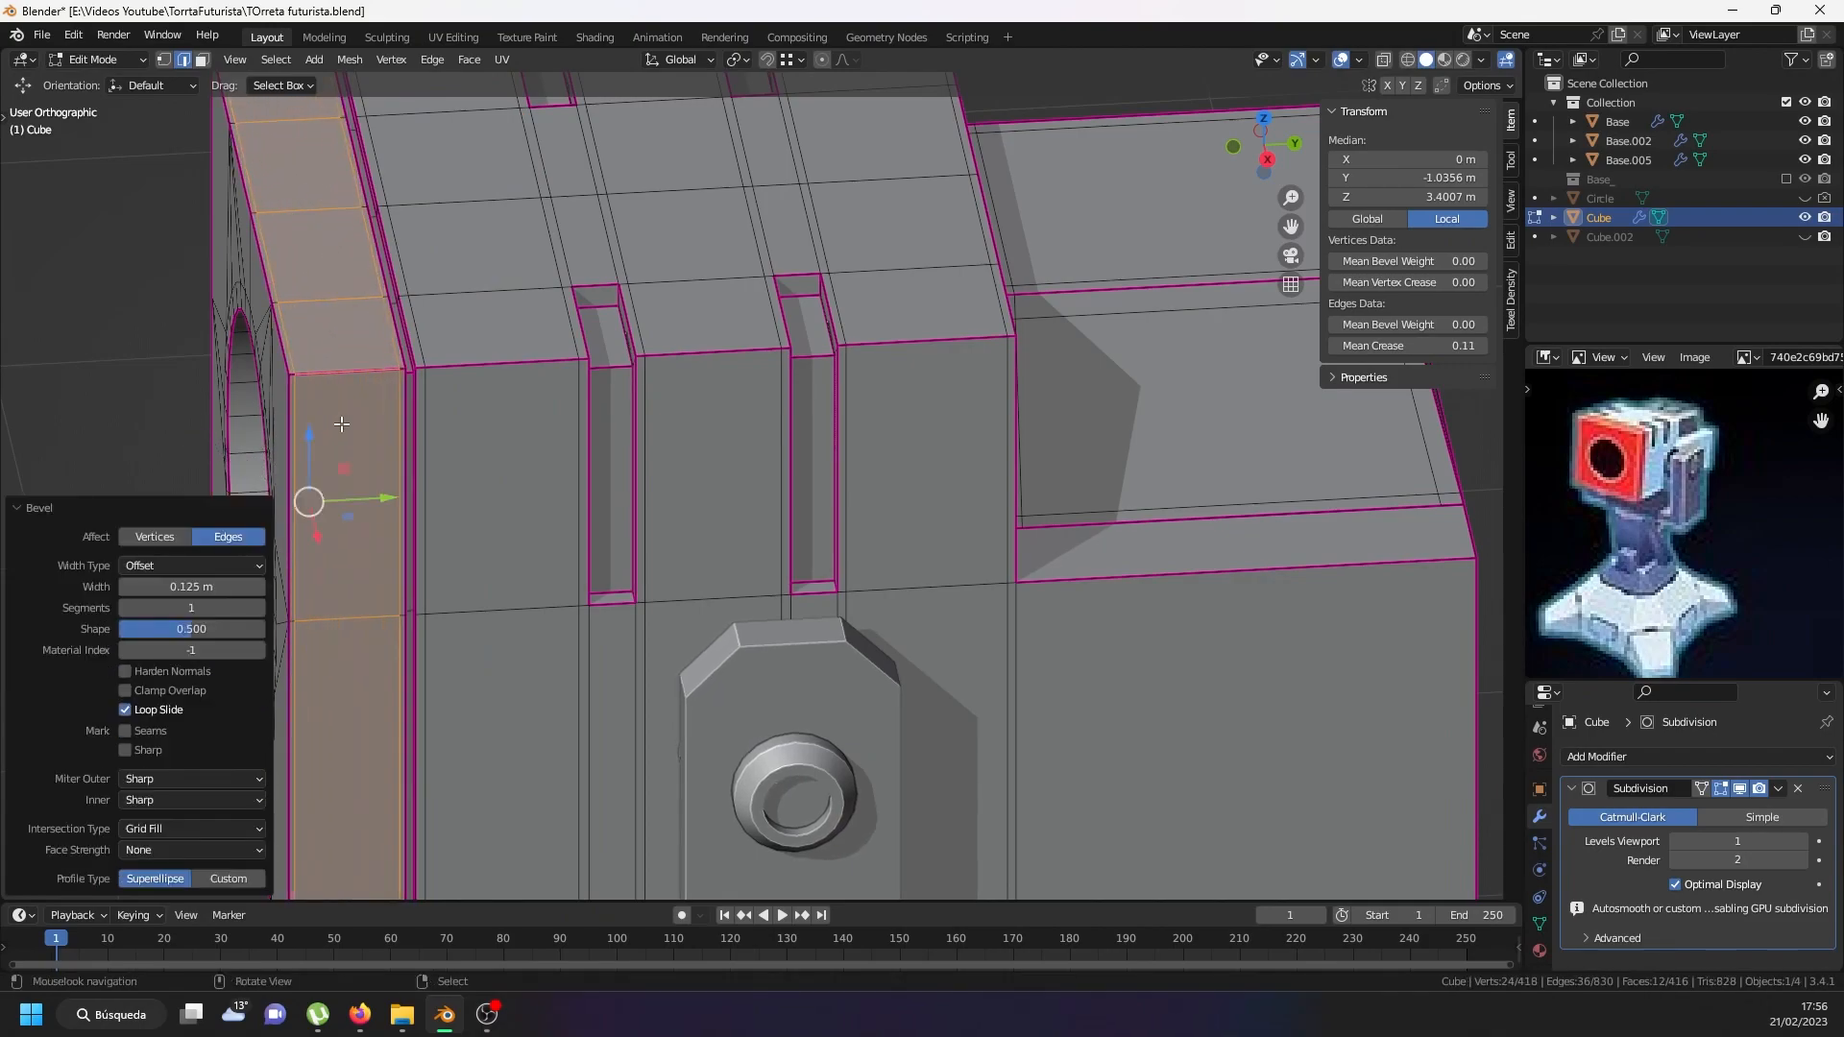
Add a centred loop cut through each of the two side grooves.
{"action": "key", "text": "ctrl+r"}
{"action": "left_click", "coordinate": [614, 374]}
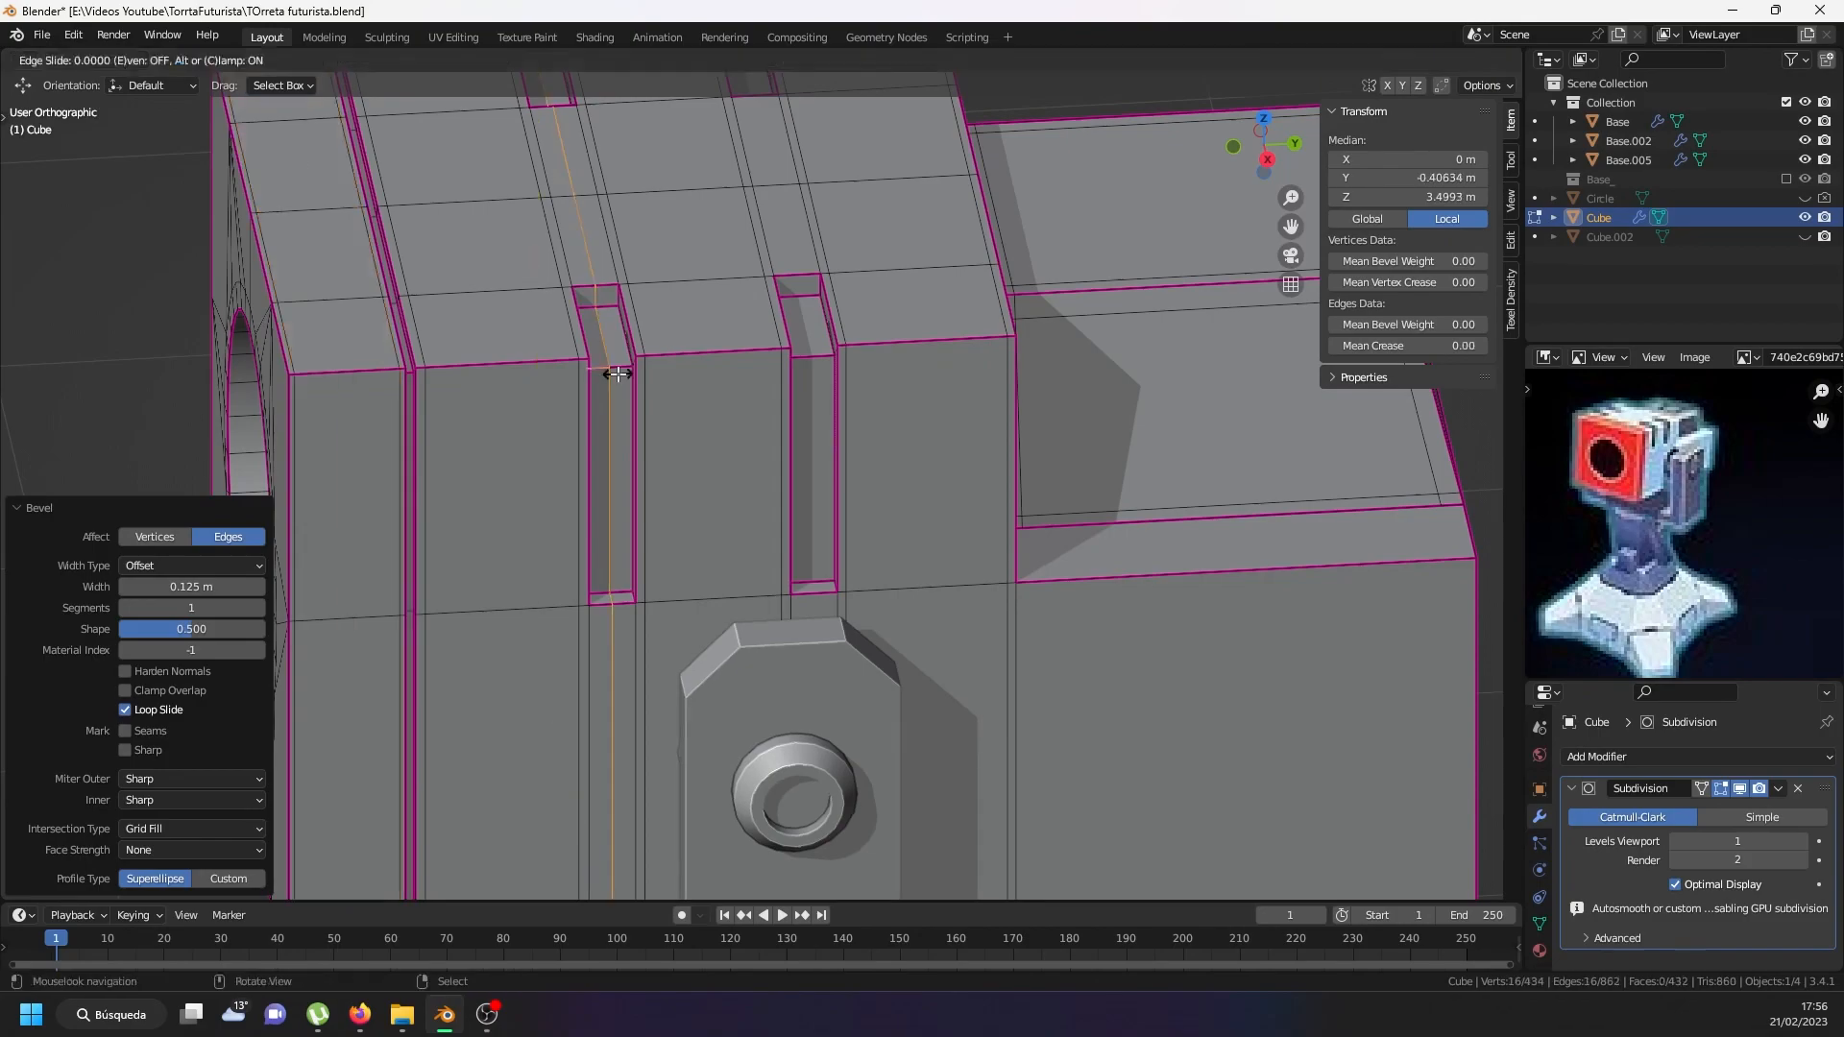
{"action": "right_click", "coordinate": [614, 375]}
{"action": "key", "text": "ctrl+r"}
{"action": "left_click", "coordinate": [819, 348]}
{"action": "right_click", "coordinate": [749, 375]}
Select the centre loops of both grooves together and bevel them to a width of 0.048 m.
{"action": "left_click", "coordinate": [609, 394], "text": "alt+shift"}
{"action": "scroll", "coordinate": [609, 394], "scroll_direction": "up", "scroll_amount": 4}
{"action": "key", "text": "ctrl+b"}
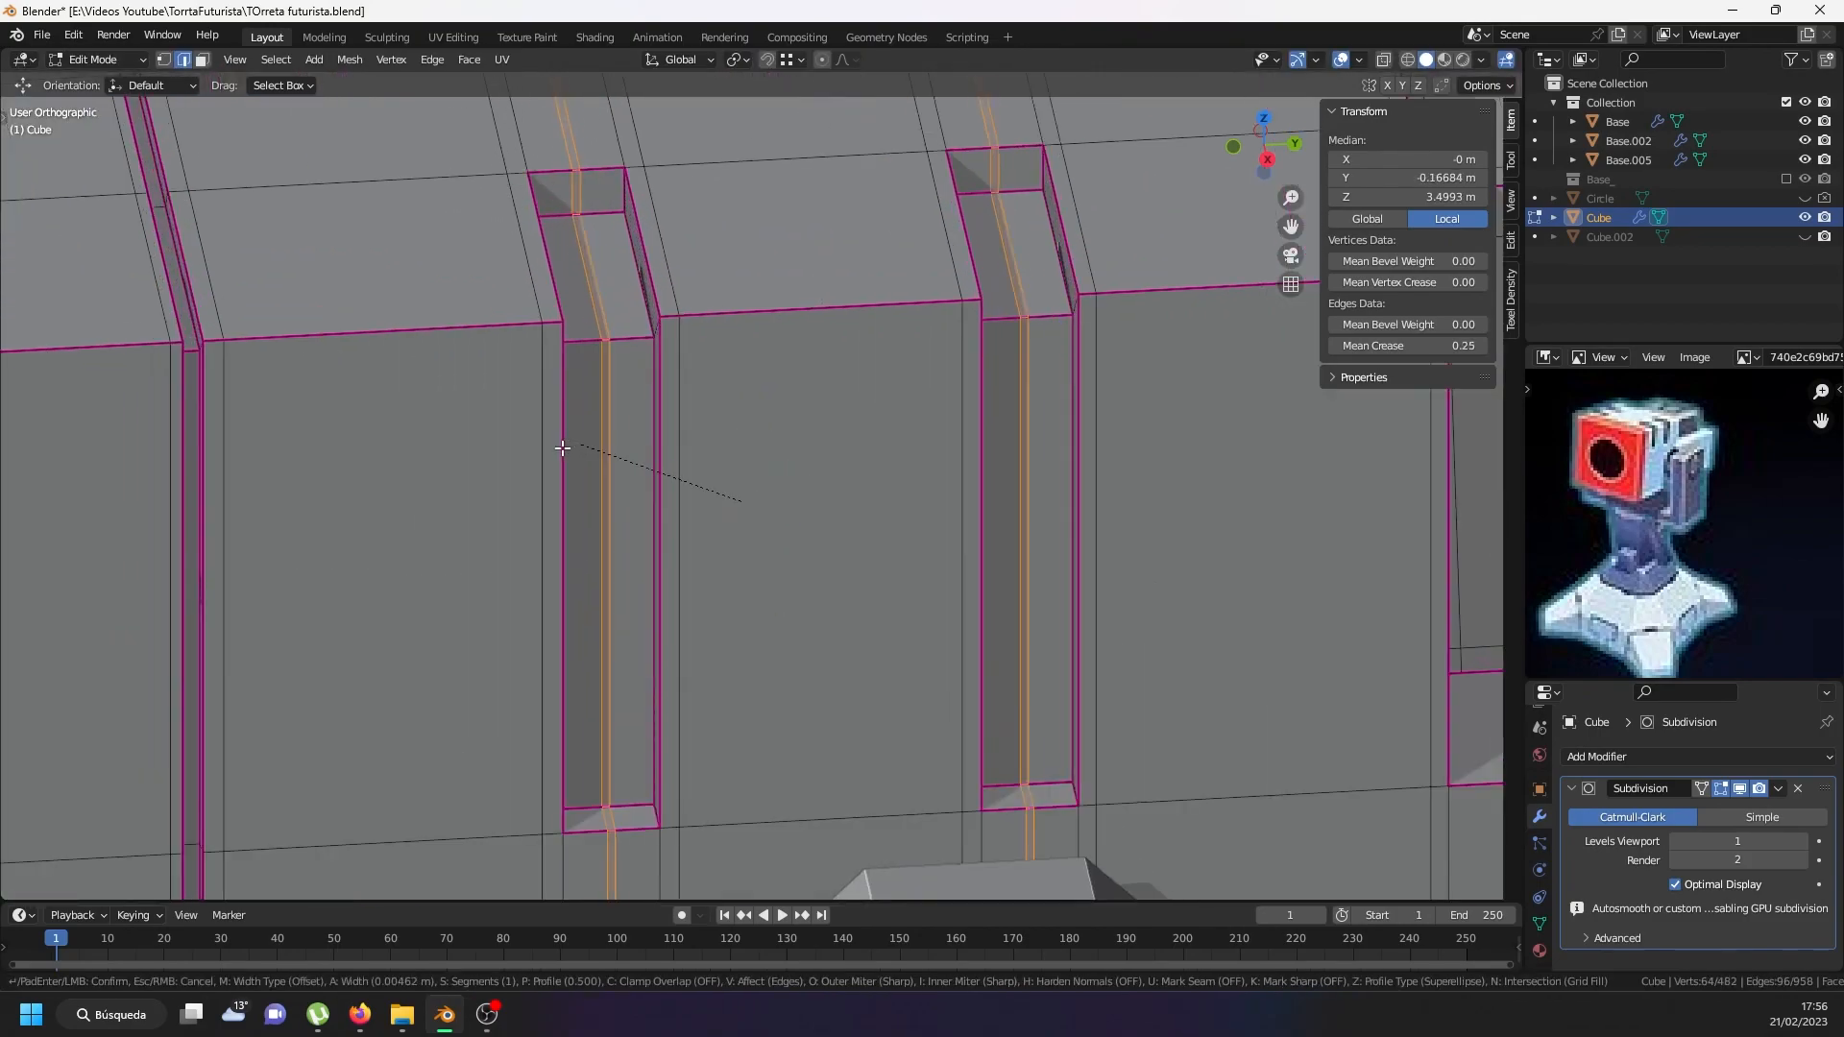
{"action": "left_click", "coordinate": [540, 448]}
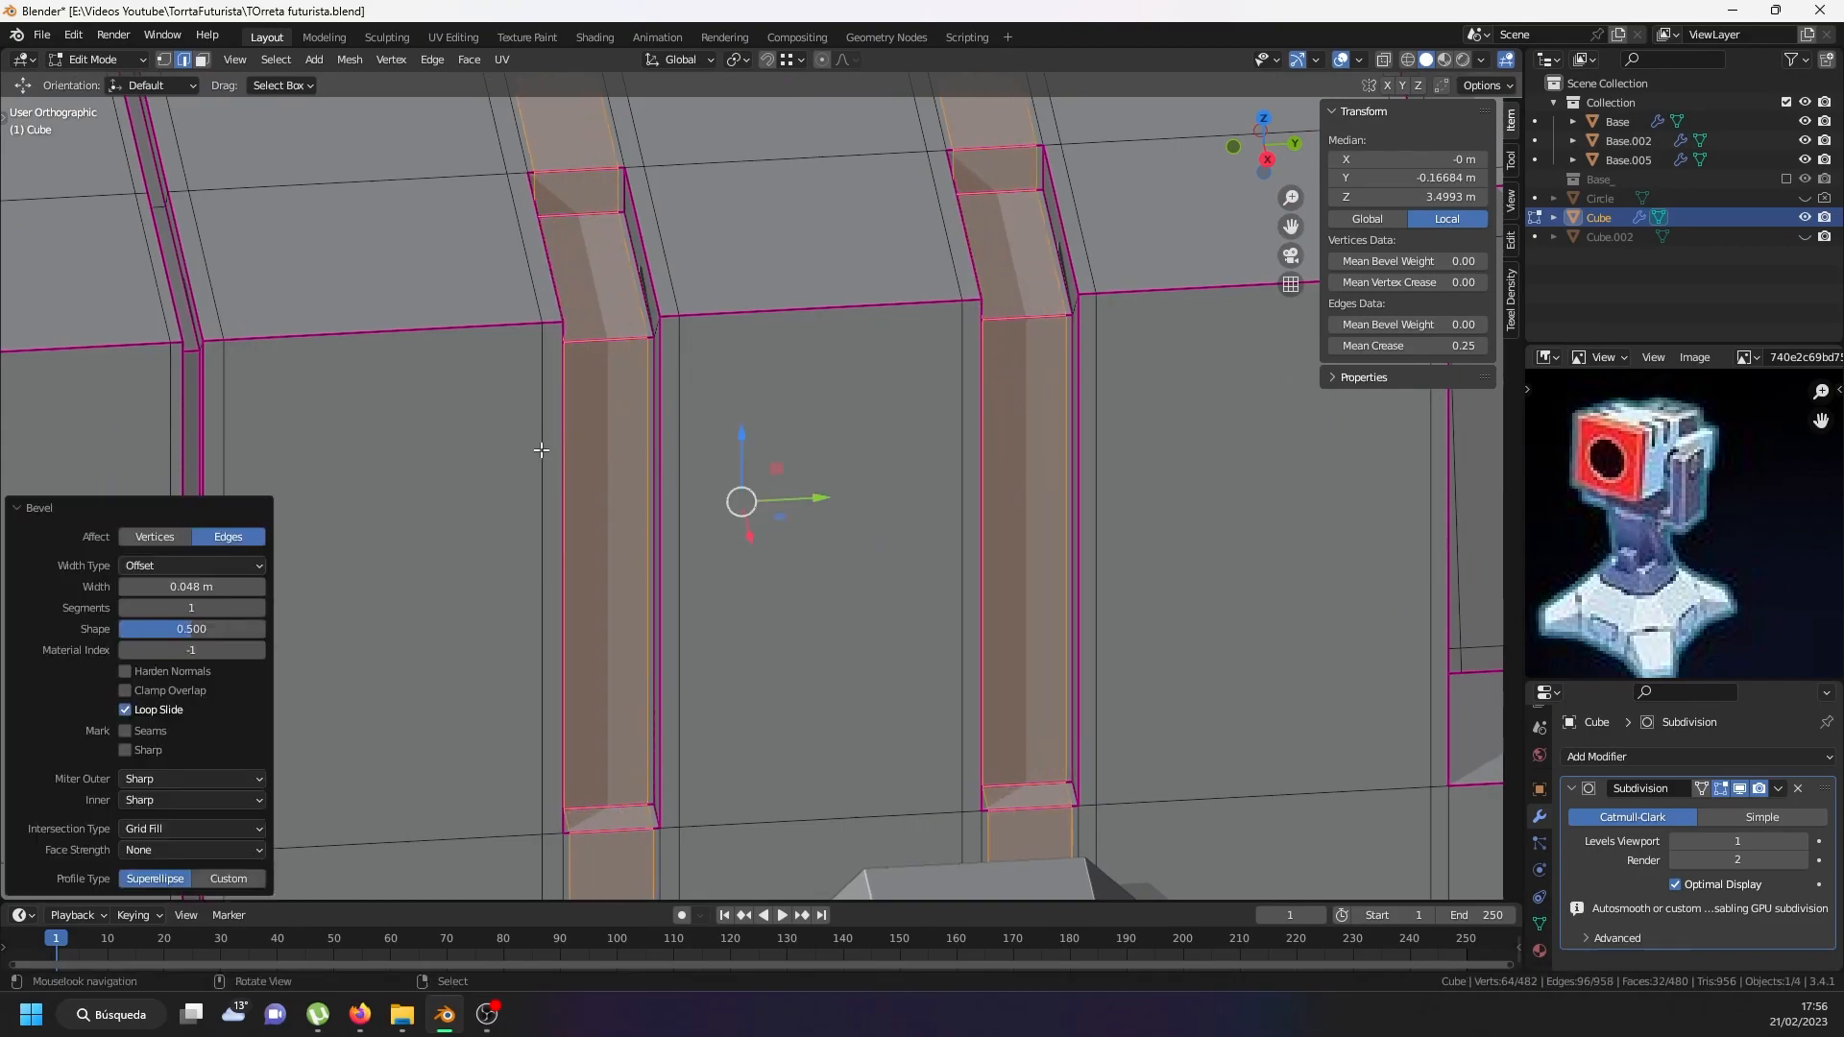
Add a centred loop cut across the lower end of each of the two side grooves.
{"action": "scroll", "coordinate": [674, 827], "scroll_direction": "up", "scroll_amount": 3}
{"action": "key", "text": "ctrl+t"}
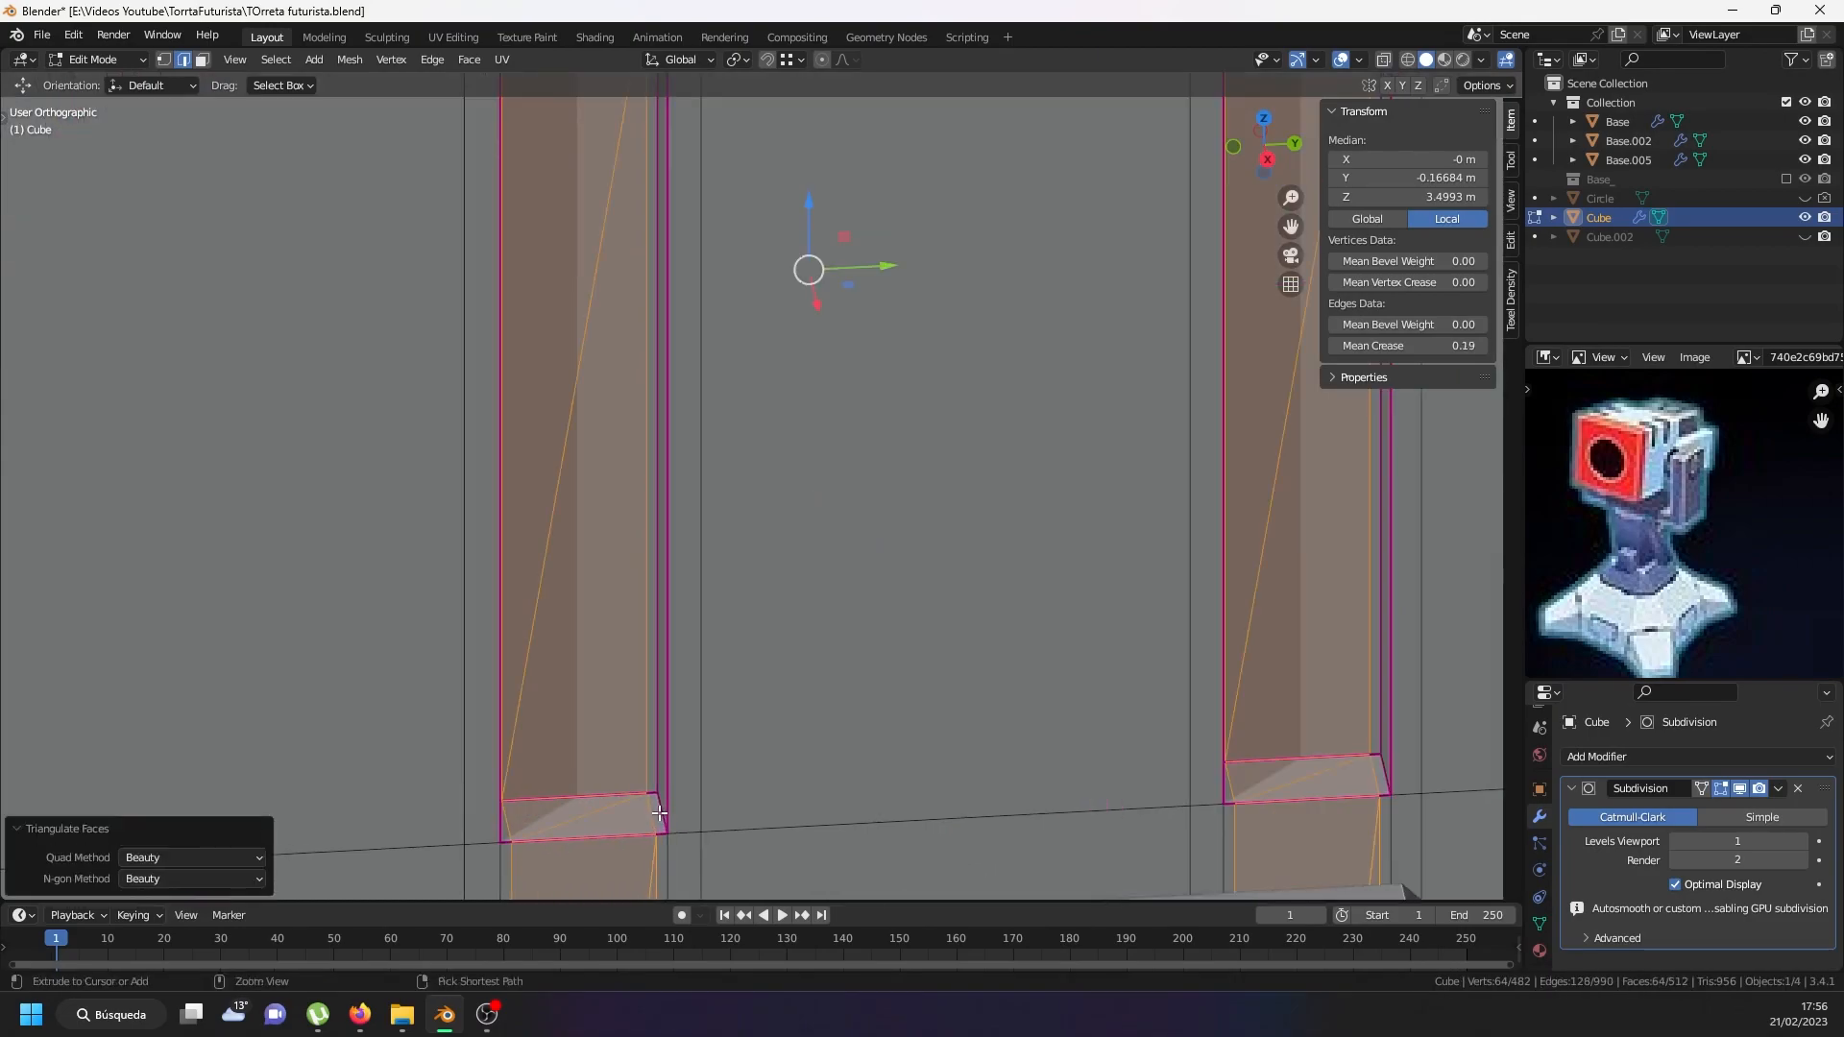
{"action": "key", "text": "ctrl+z"}
{"action": "key", "text": "ctrl+r"}
{"action": "left_click", "coordinate": [657, 812]}
{"action": "right_click", "coordinate": [657, 812]}
{"action": "key", "text": "ctrl+r"}
{"action": "left_click", "coordinate": [1384, 779]}
{"action": "right_click", "coordinate": [1384, 778]}
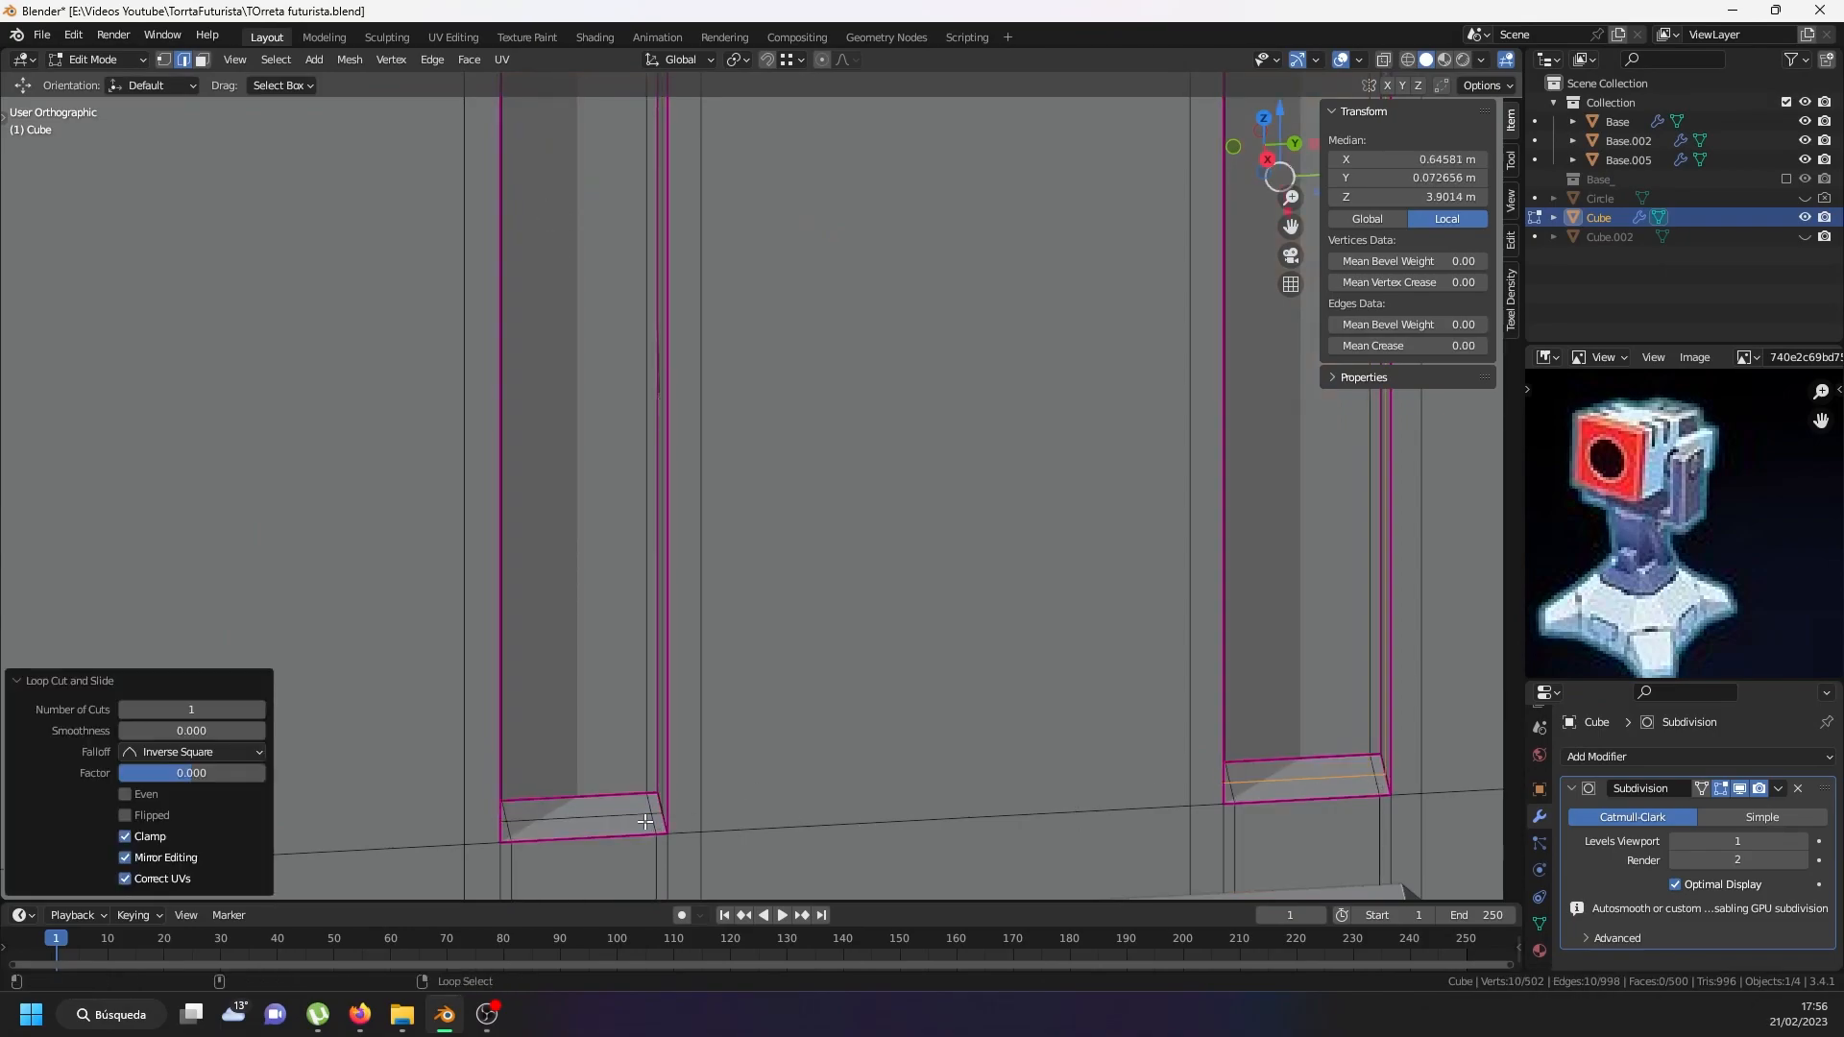
Bevel the new loops at both grooves' lower ends together to a width of 0.0236 m.
{"action": "key", "text": "ctrl+b"}
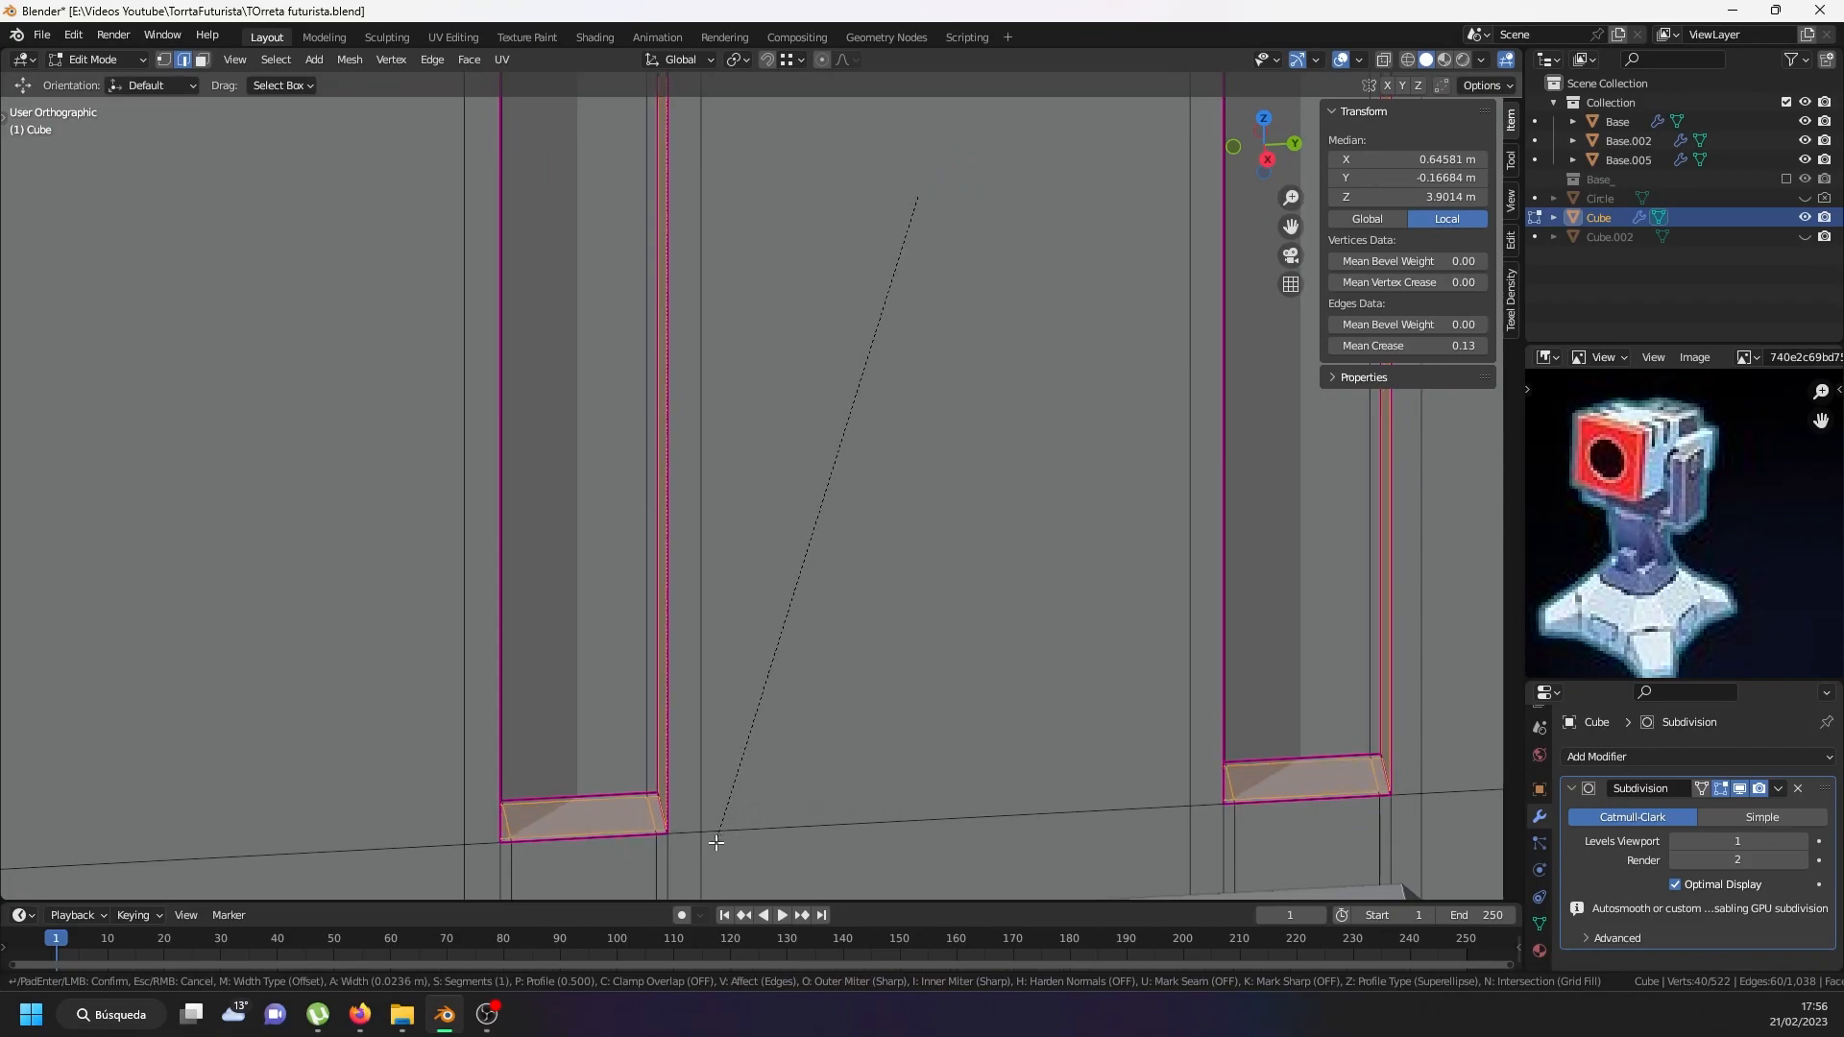
{"action": "left_click", "coordinate": [715, 842]}
{"action": "scroll", "coordinate": [811, 732], "scroll_direction": "down", "scroll_amount": 5}
{"action": "middle_click_drag", "start_coordinate": [811, 733], "coordinate": [888, 730]}
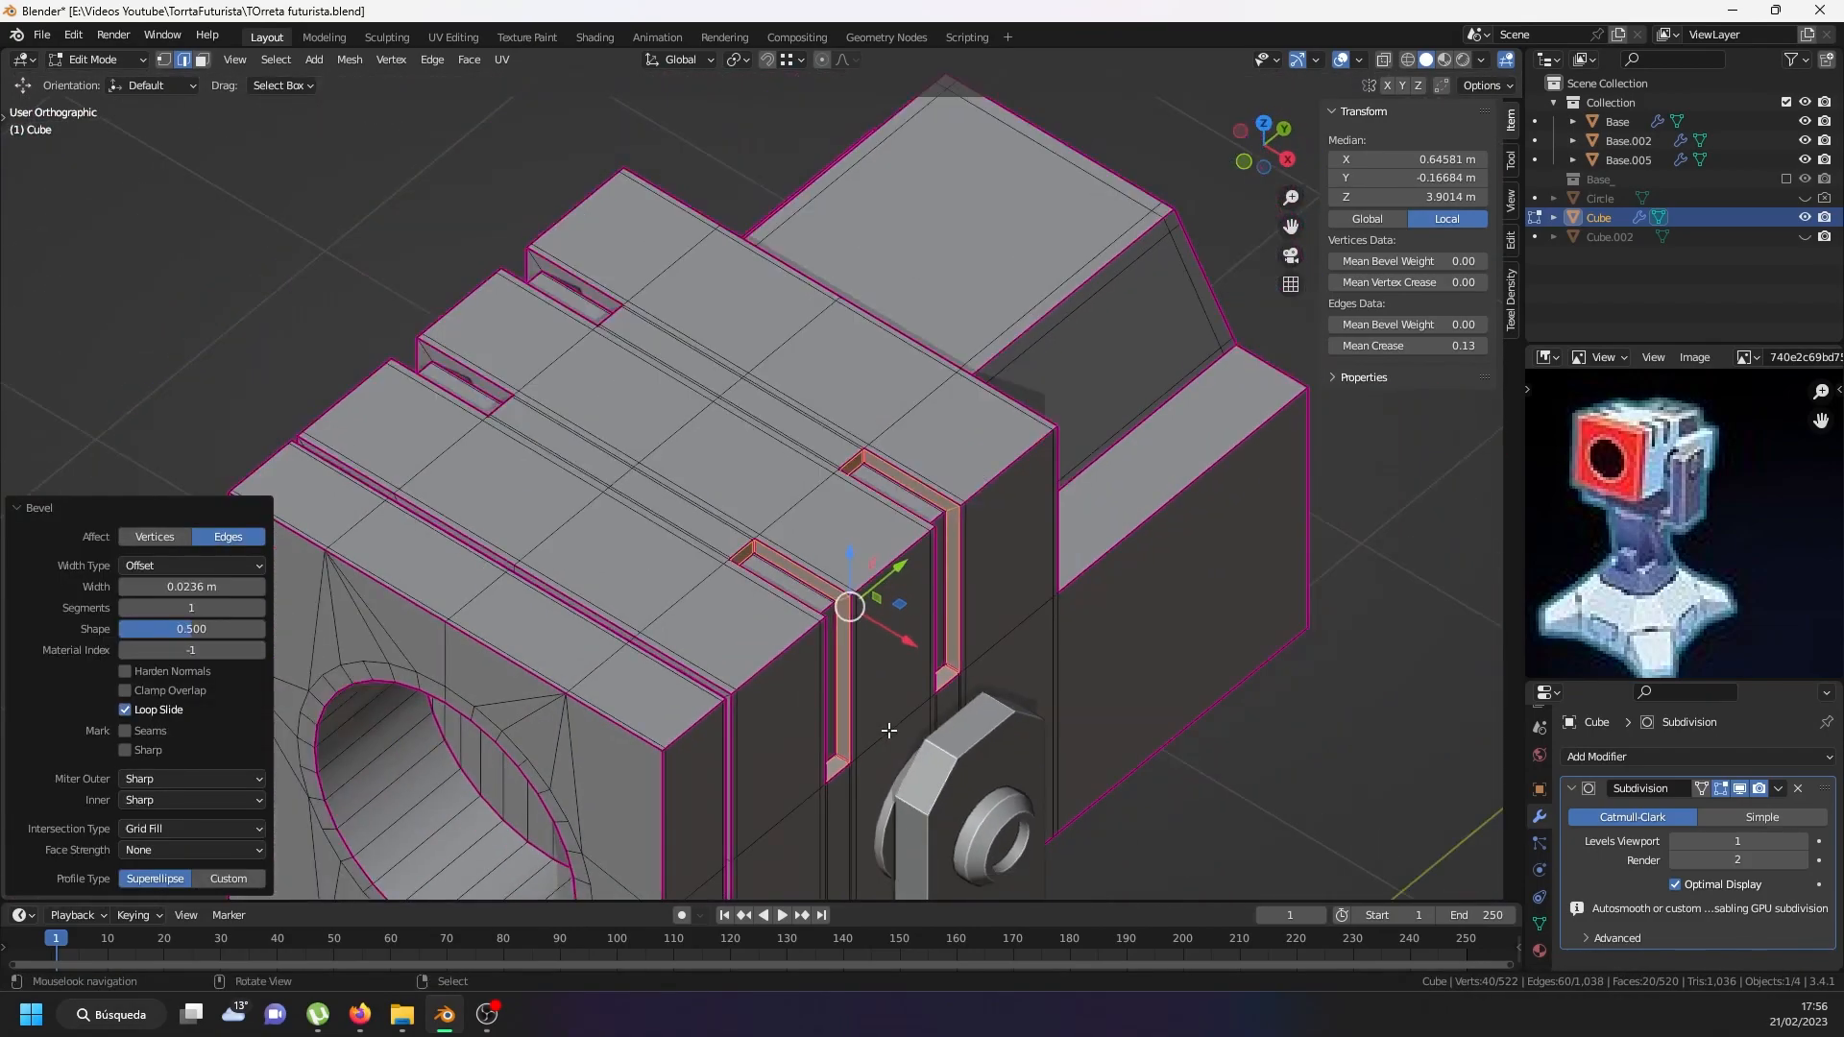
Symmetrize the entire head mesh and clear the selection.
{"action": "key", "text": "a"}
{"action": "scroll", "coordinate": [828, 492], "scroll_direction": "up", "scroll_amount": 4}
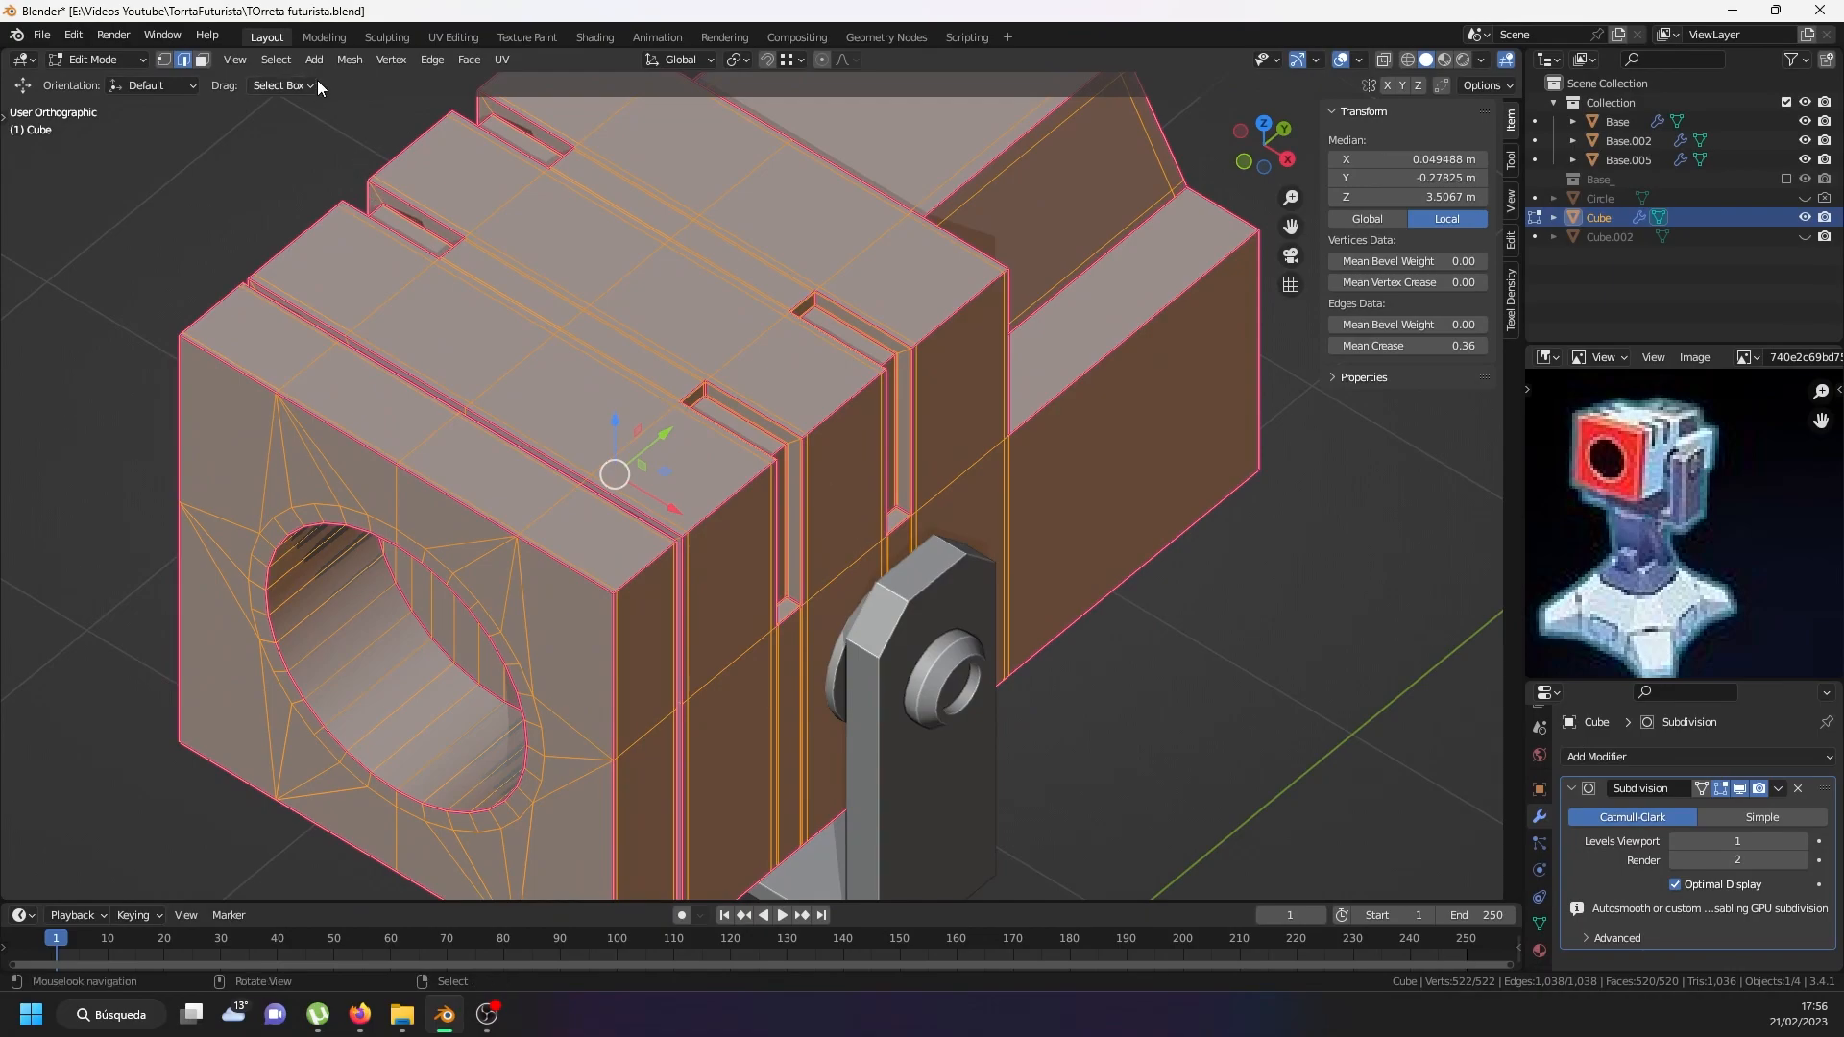
{"action": "left_click", "coordinate": [361, 60]}
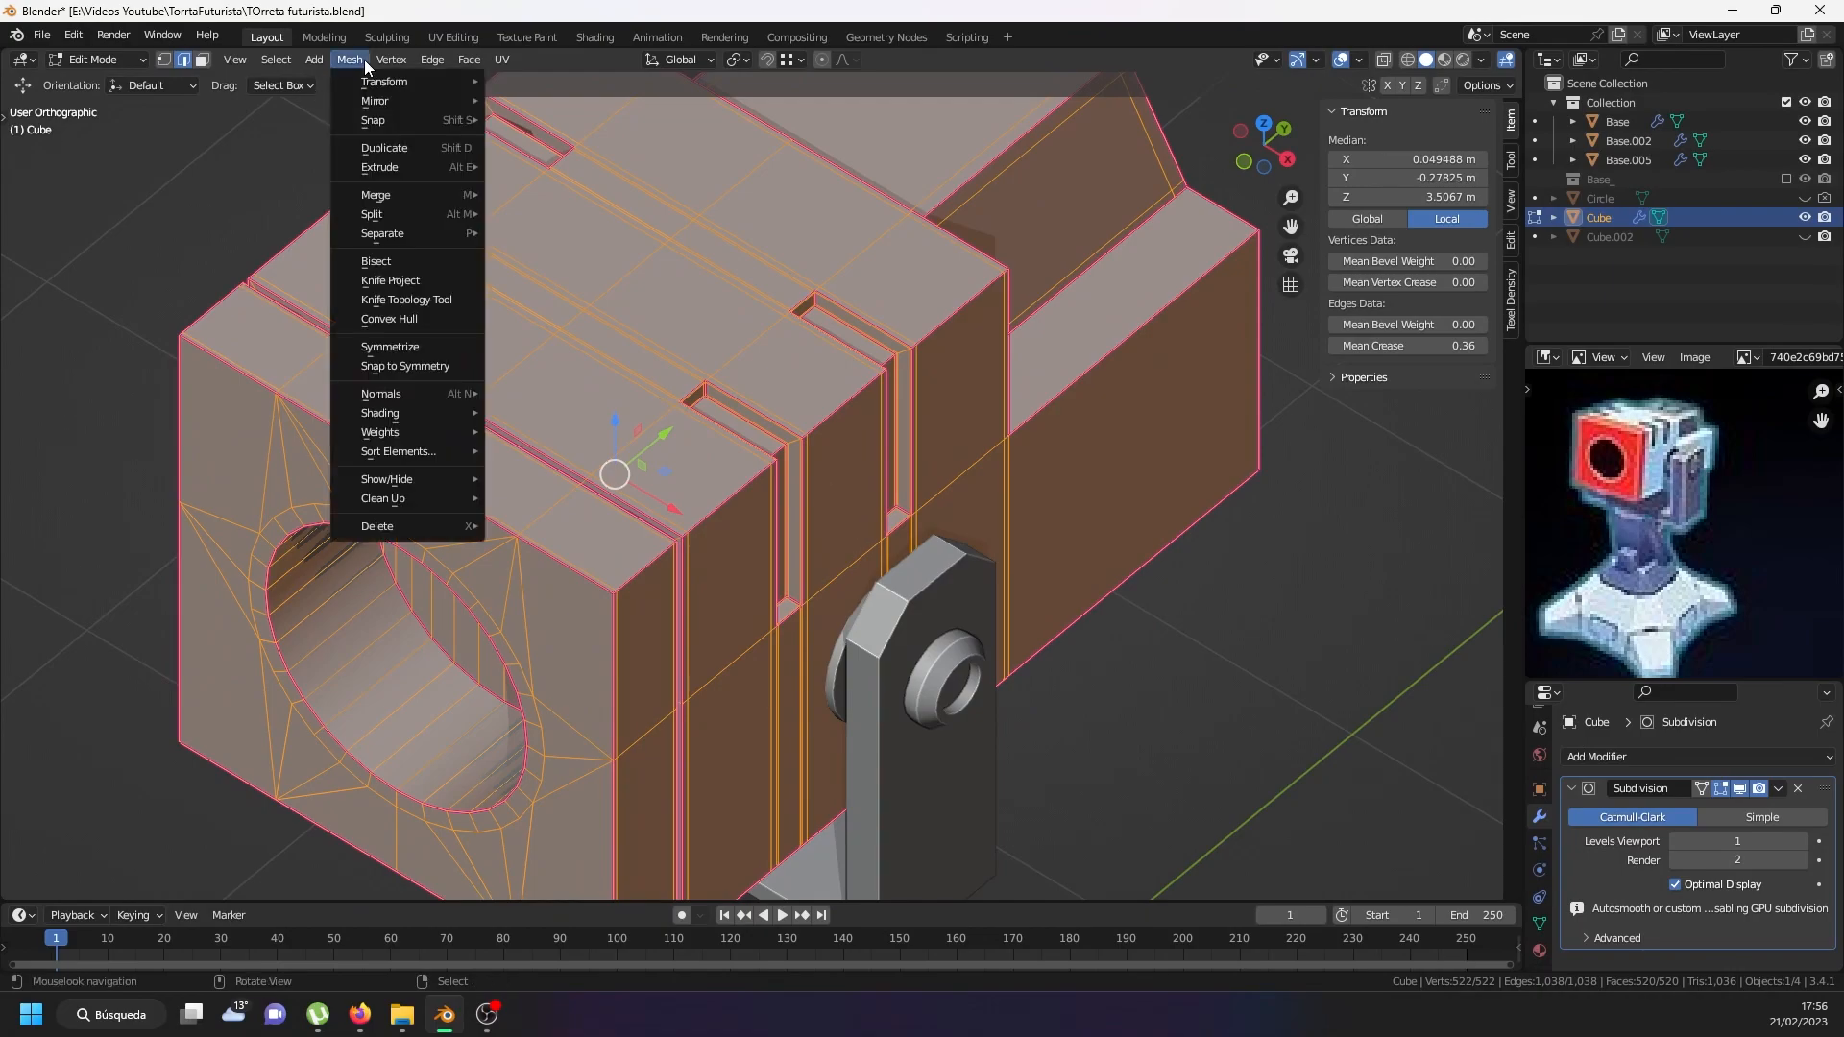
{"action": "left_click", "coordinate": [402, 349]}
{"action": "key", "text": "alt+a"}
{"action": "middle_click_drag", "start_coordinate": [764, 494], "coordinate": [1345, 538]}
{"action": "scroll", "coordinate": [778, 576], "scroll_direction": "up", "scroll_amount": 3}
{"action": "scroll", "coordinate": [779, 576], "scroll_direction": "down", "scroll_amount": 3}
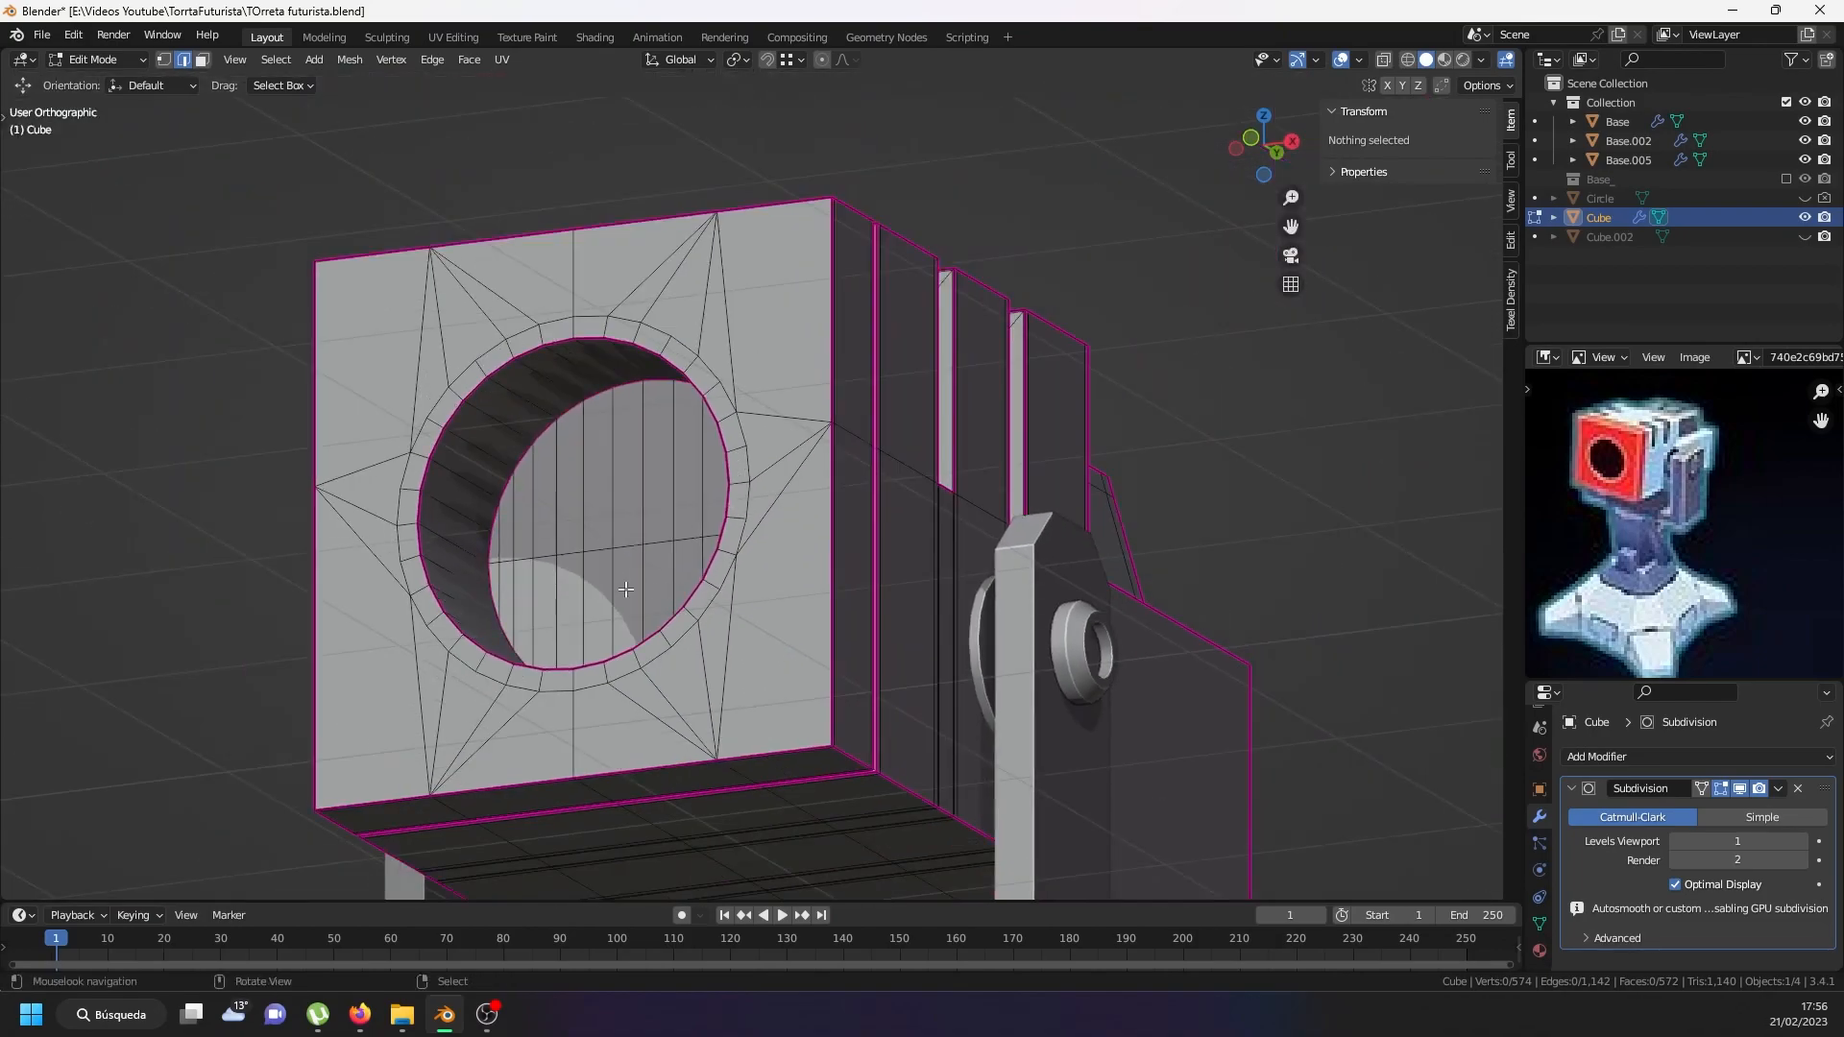
Select all faces of the head's front plate around the circular hole, leaving out the ring of faces along the hole's rim.
{"action": "middle_click_drag", "start_coordinate": [626, 588], "coordinate": [682, 635]}
{"action": "left_click", "coordinate": [201, 60]}
{"action": "left_click", "coordinate": [432, 388]}
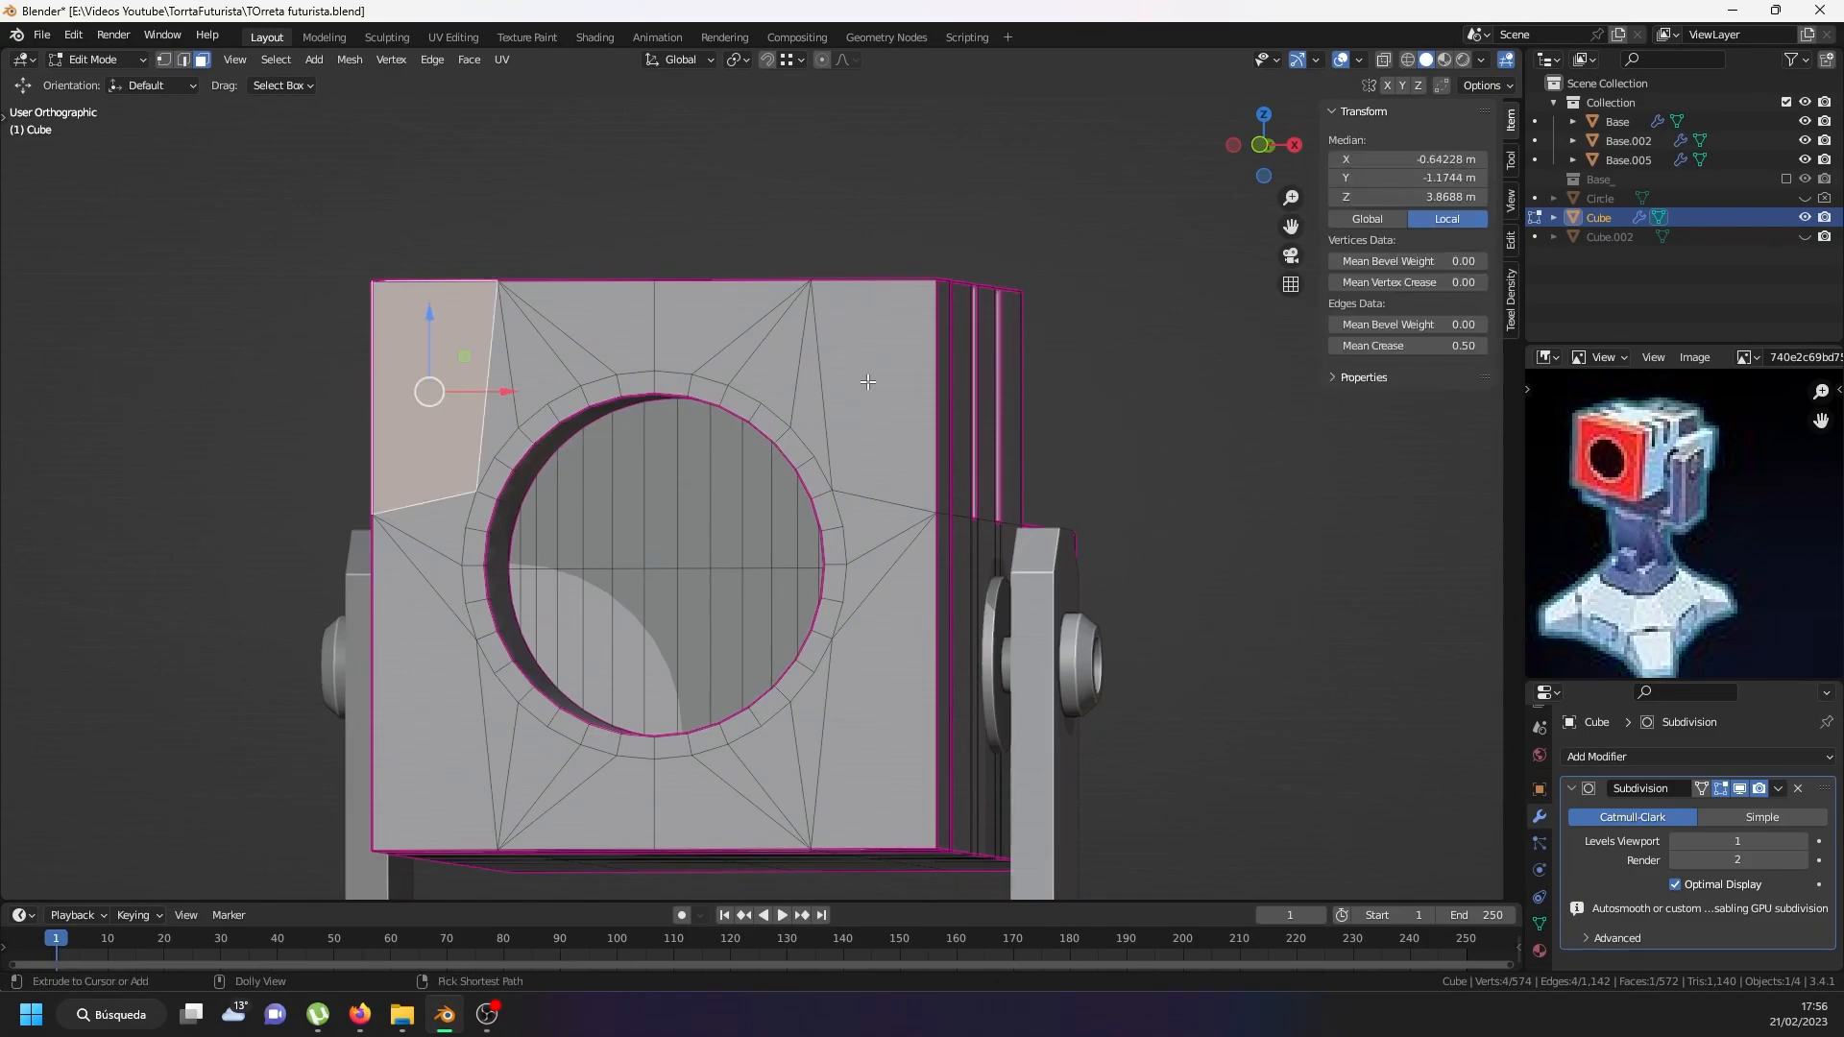
{"action": "left_click", "coordinate": [867, 381], "text": "ctrl+shift"}
{"action": "left_click", "coordinate": [877, 631], "text": "ctrl+shift"}
{"action": "left_click", "coordinate": [758, 759], "text": "ctrl+shift"}
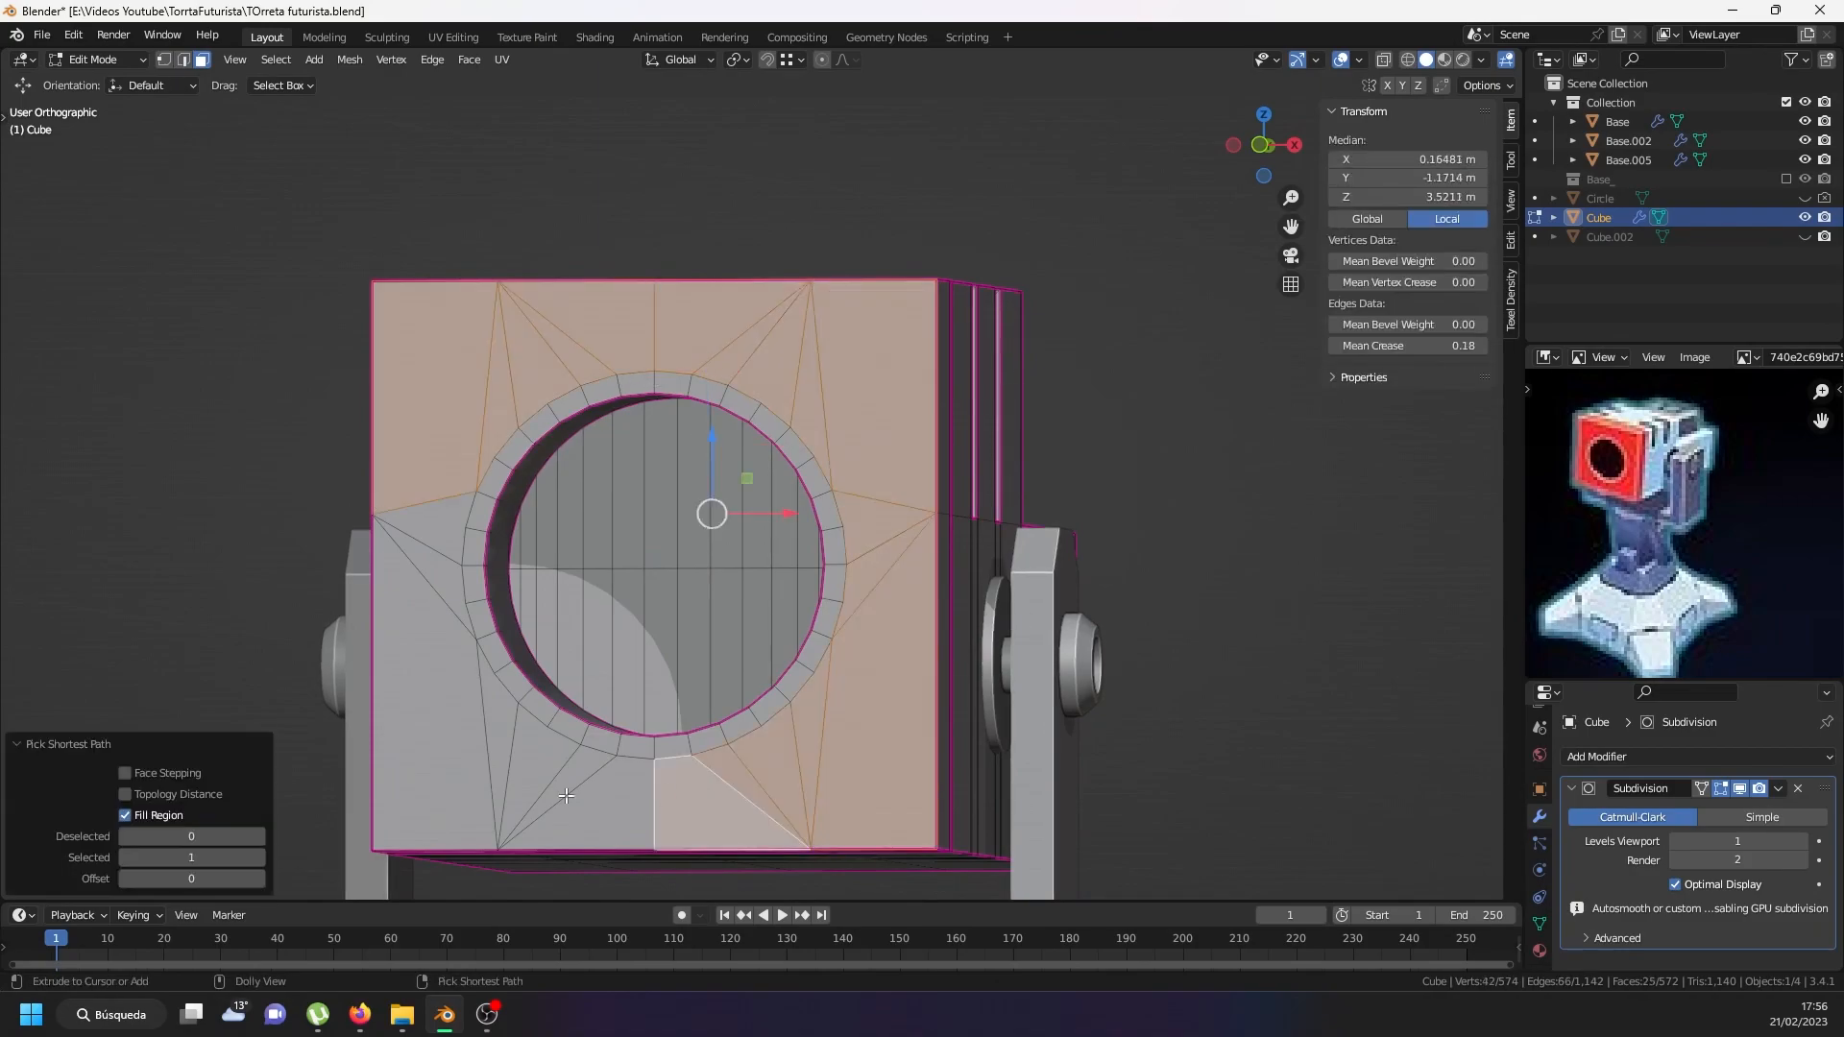
{"action": "left_click", "coordinate": [482, 792], "text": "ctrl+shift"}
{"action": "left_click", "coordinate": [438, 491], "text": "ctrl+shift"}
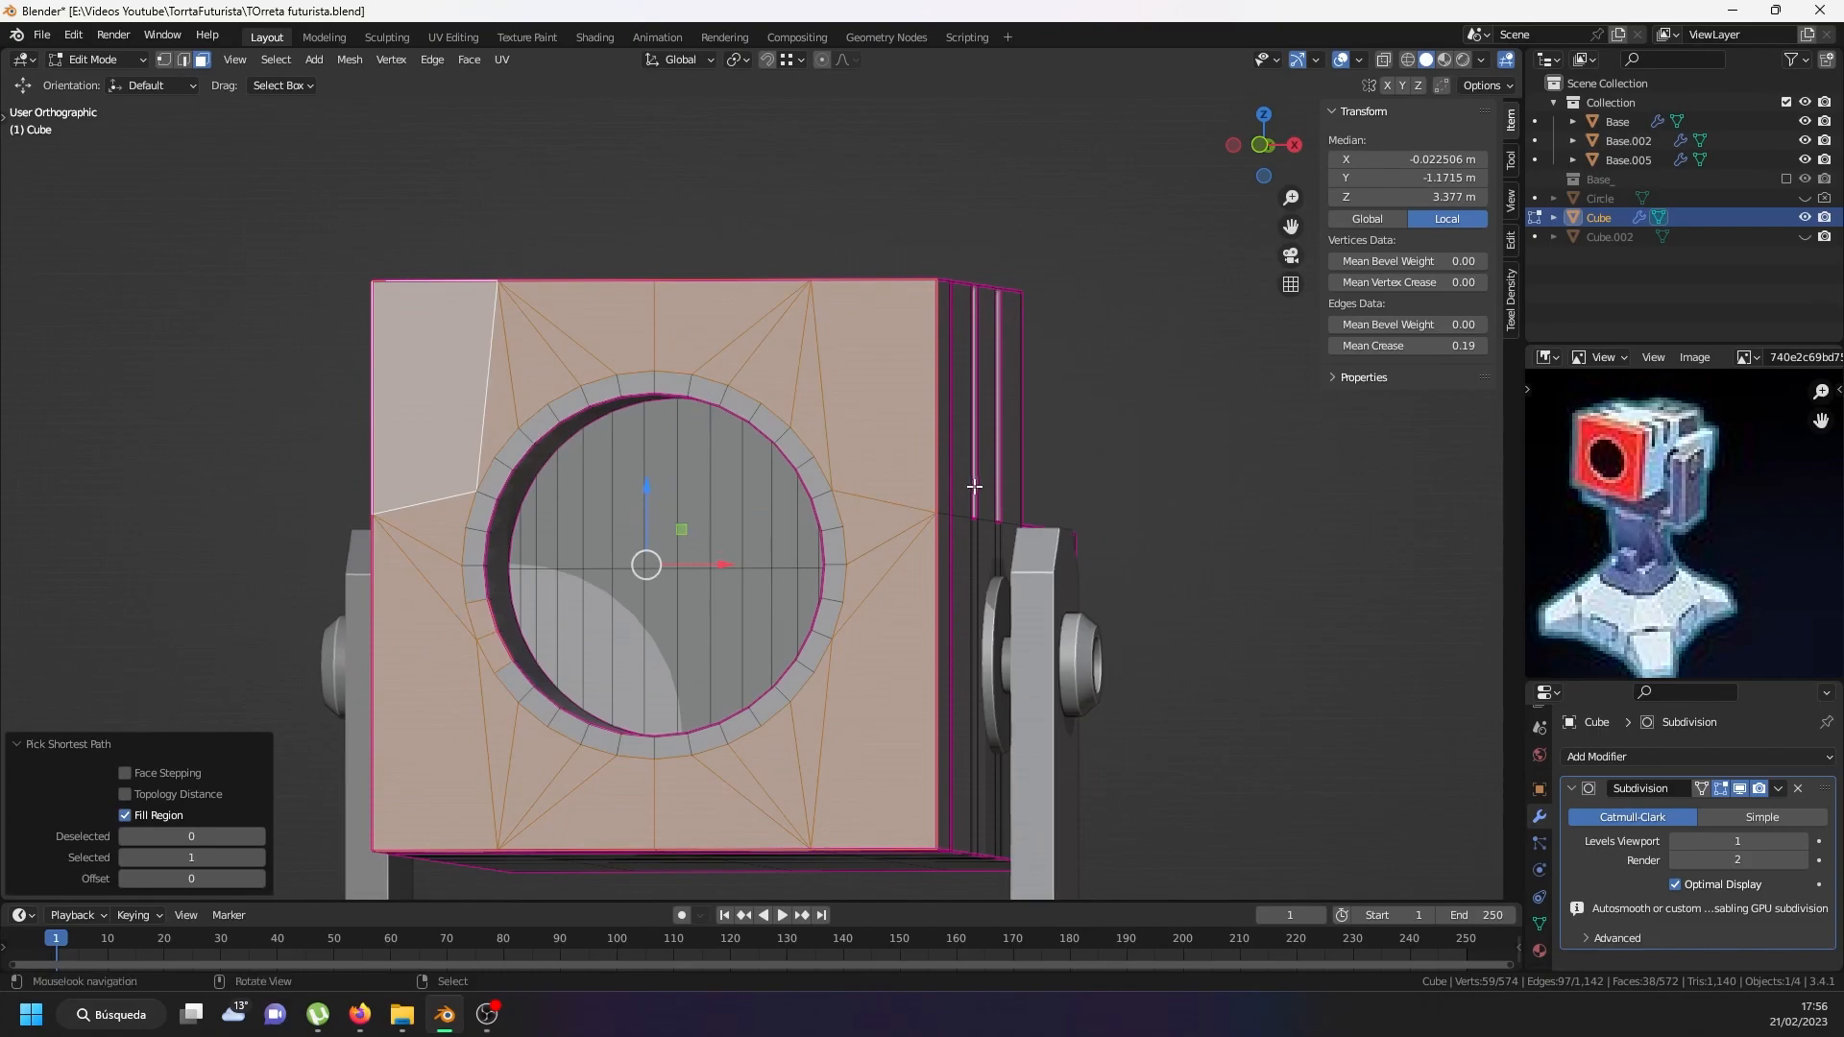
{"action": "key", "text": "ctrl+b"}
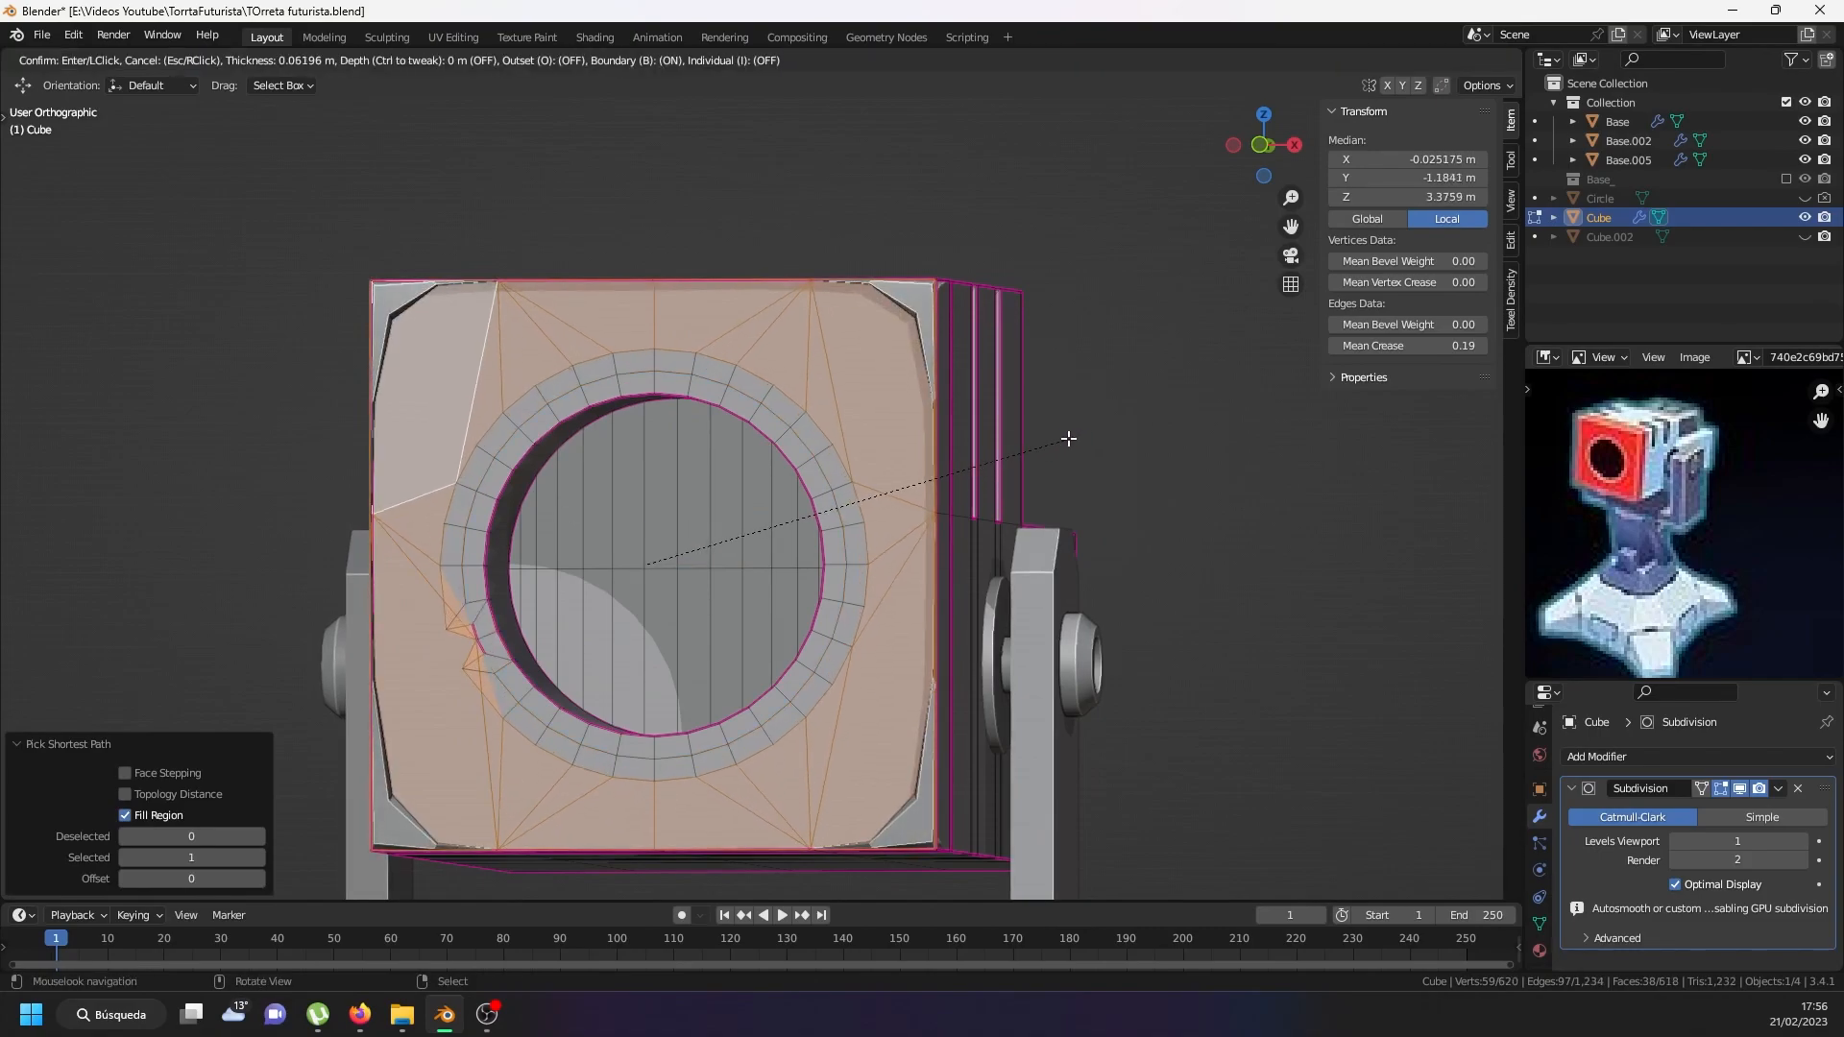
{"action": "key", "text": "Escape"}
{"action": "scroll", "coordinate": [506, 656], "scroll_direction": "up", "scroll_amount": 1}
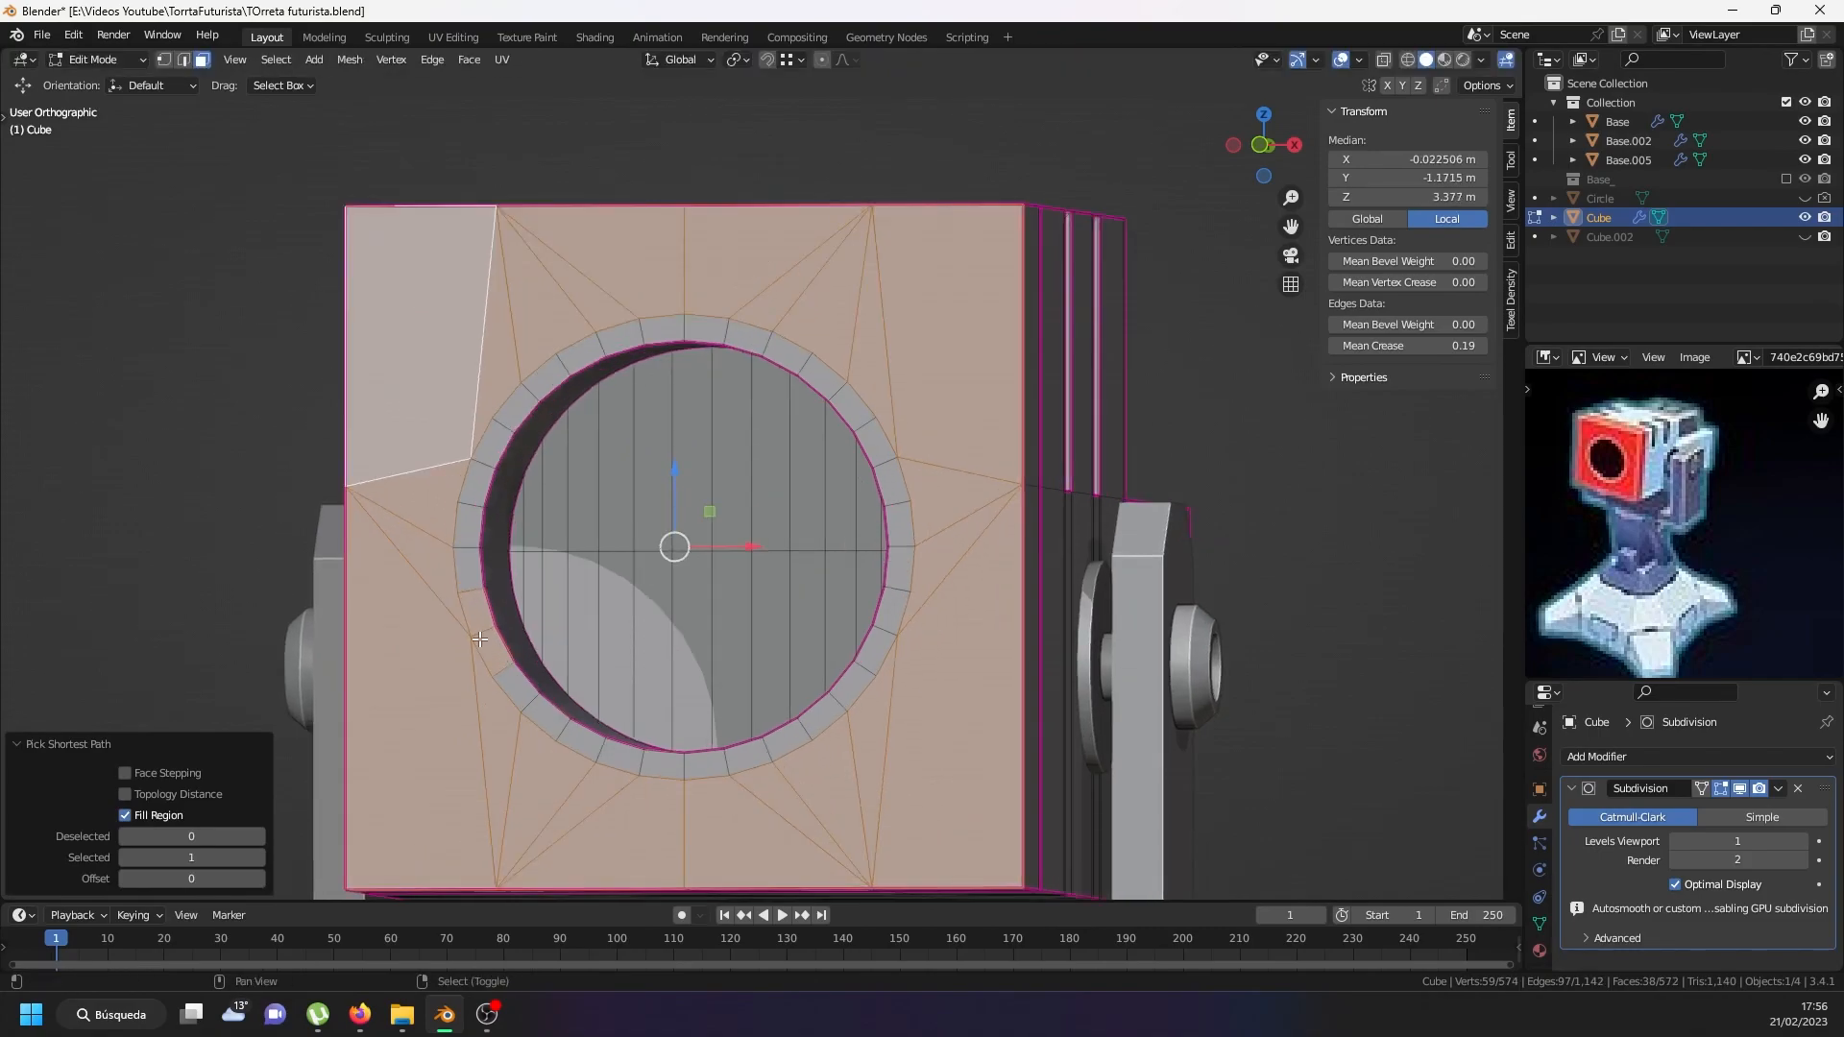
{"action": "left_click", "coordinate": [481, 636], "text": "shift"}
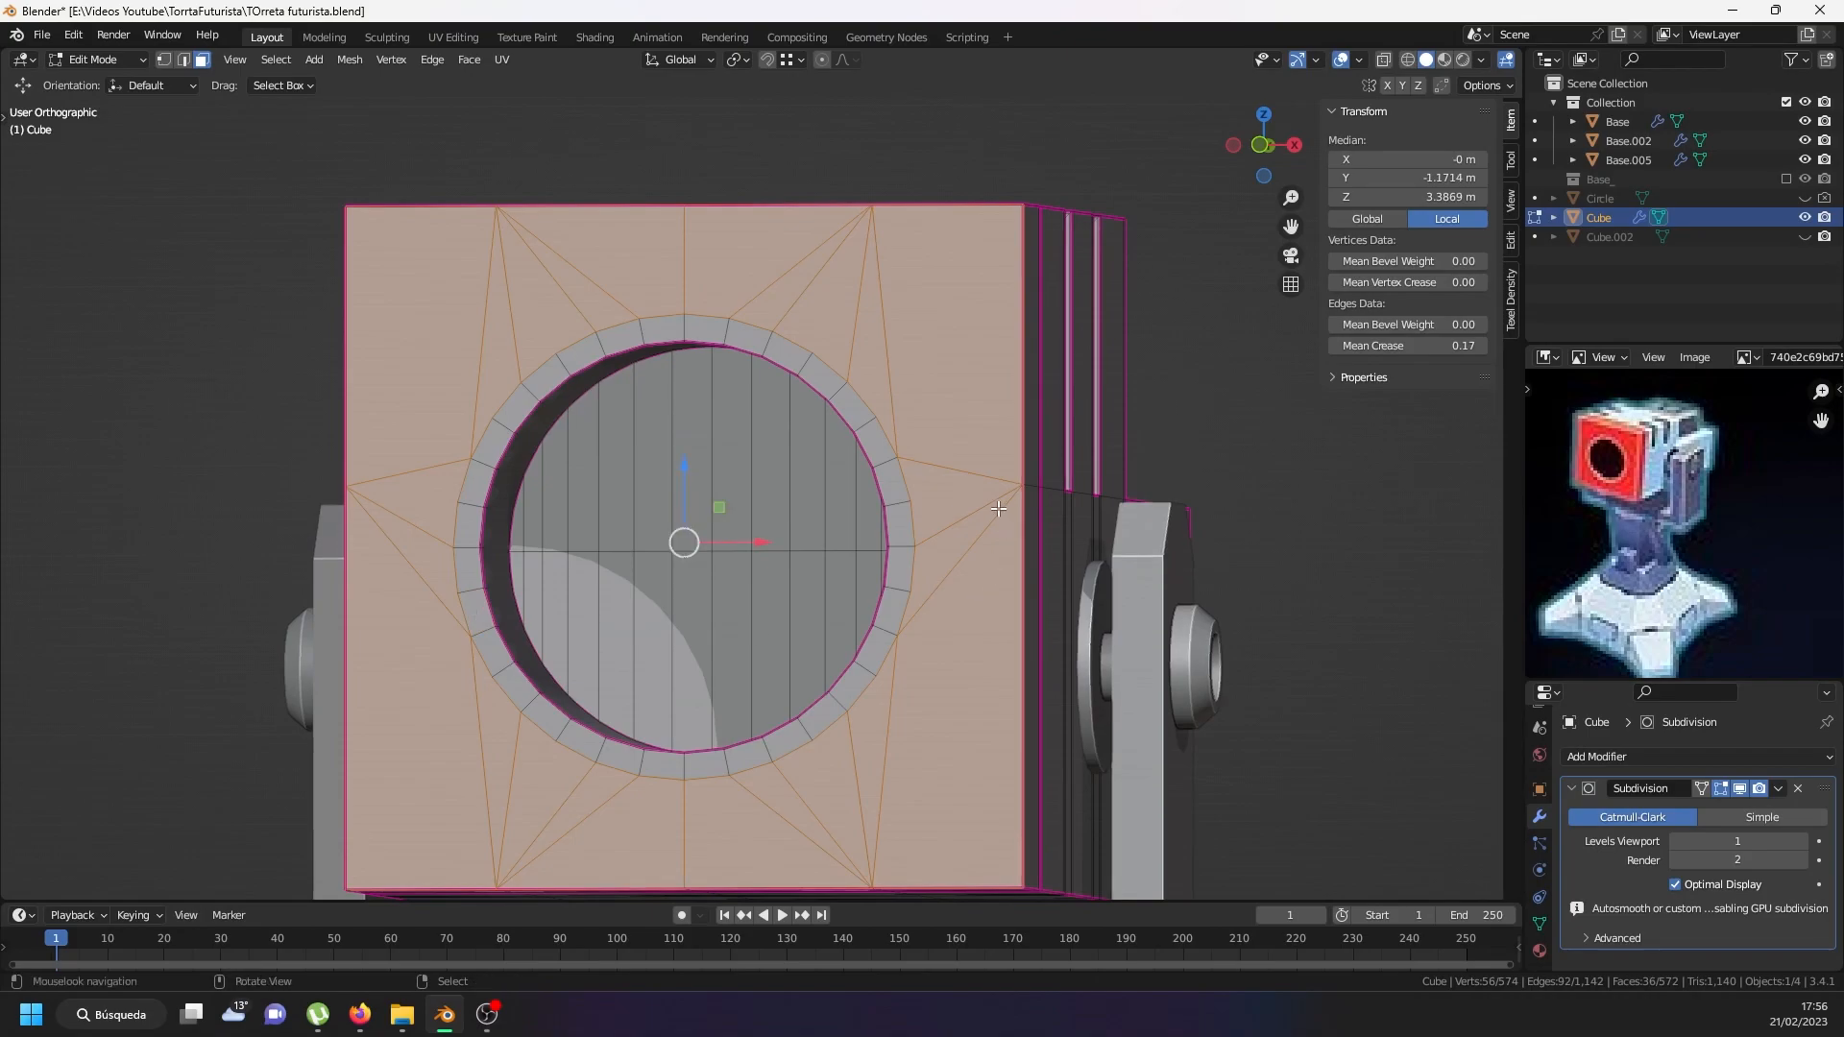
Leave the thin side strips out of the selection, inset the front faces by about 0.044 m and remove their edge crease.
{"action": "key", "text": "i"}
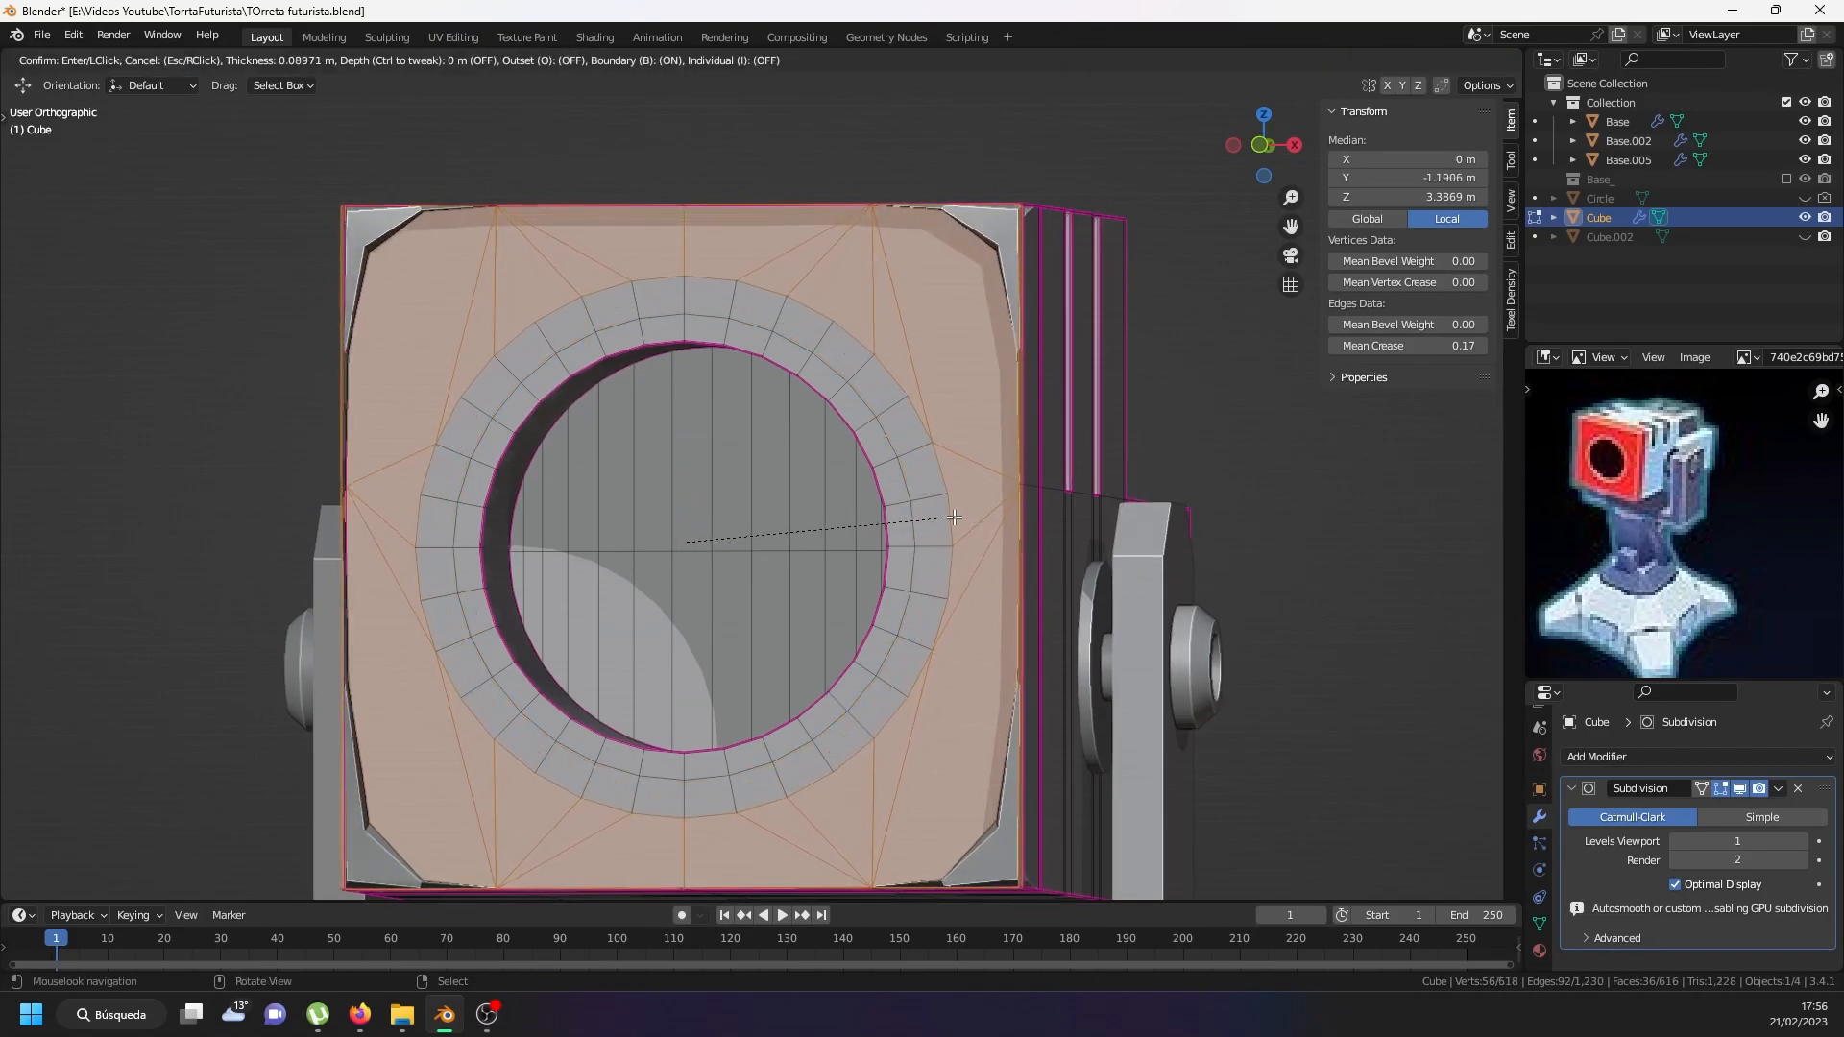
{"action": "key", "text": "Escape"}
{"action": "middle_click_drag", "start_coordinate": [953, 517], "coordinate": [868, 576]}
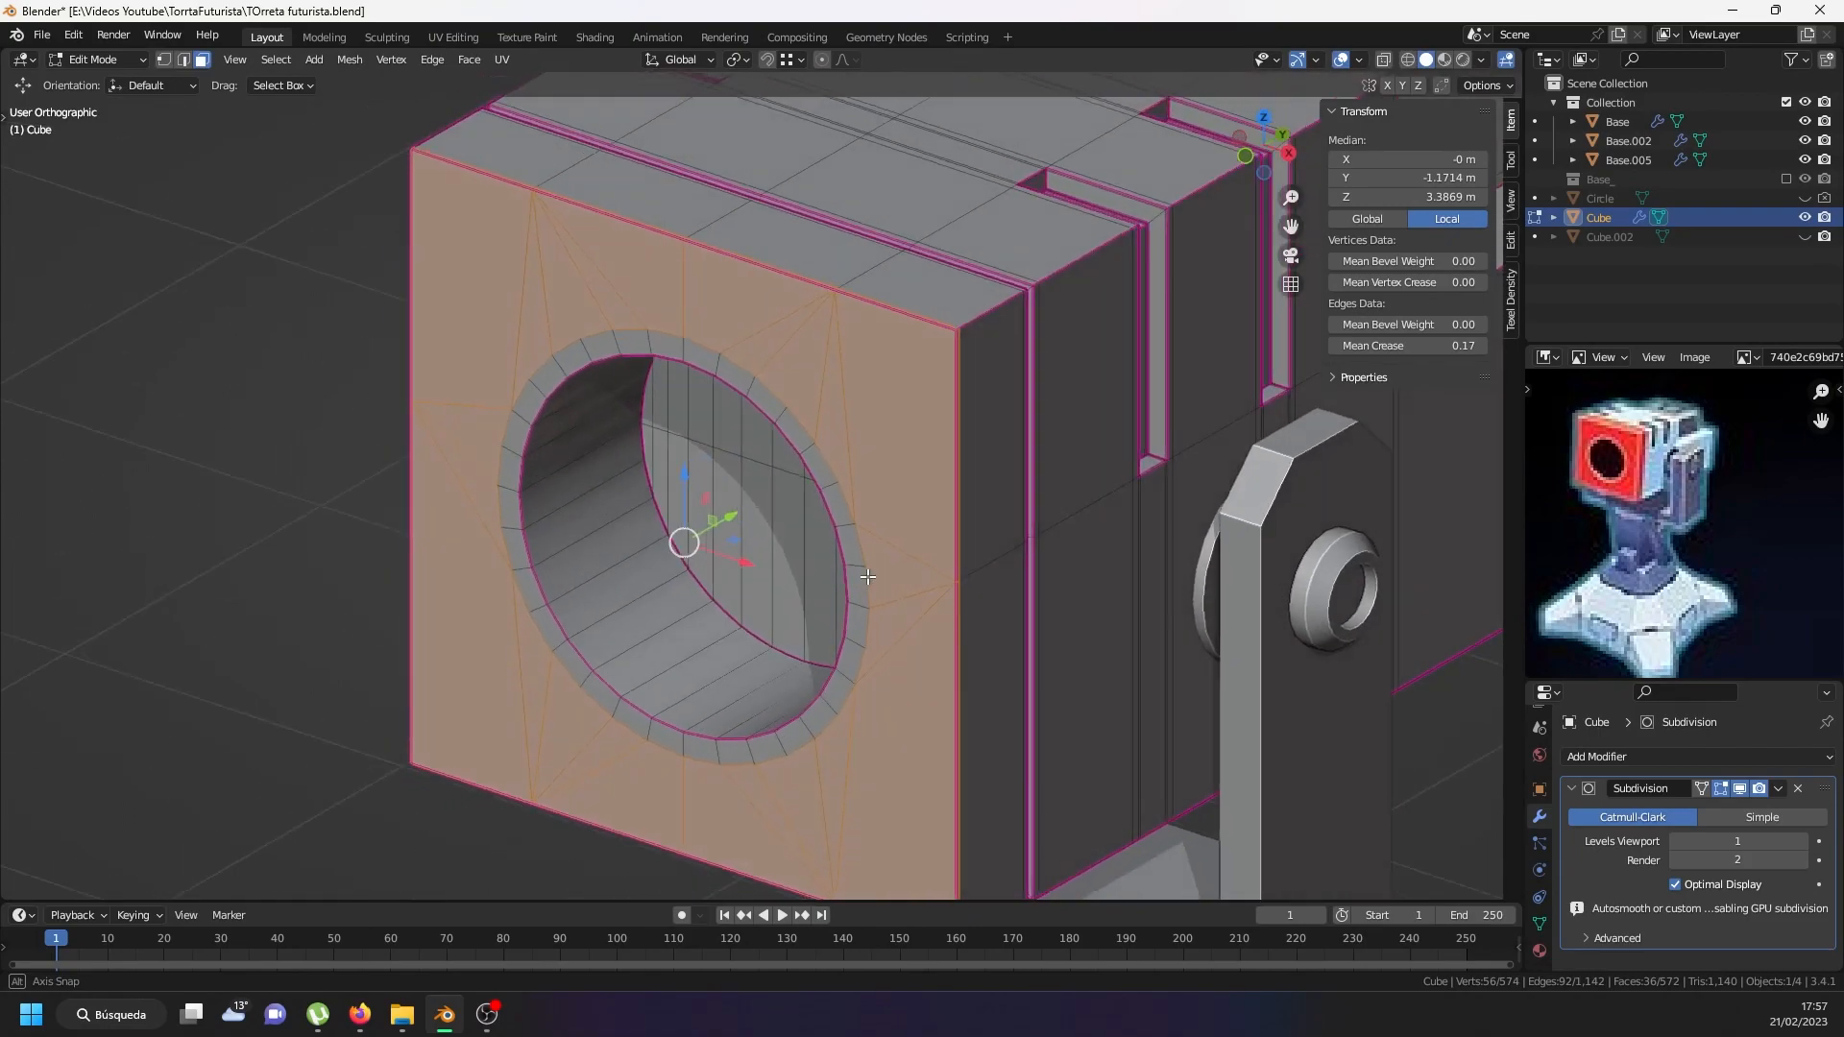
{"action": "scroll", "coordinate": [963, 384], "scroll_direction": "up", "scroll_amount": 4}
{"action": "scroll", "coordinate": [942, 317], "scroll_direction": "up", "scroll_amount": 1}
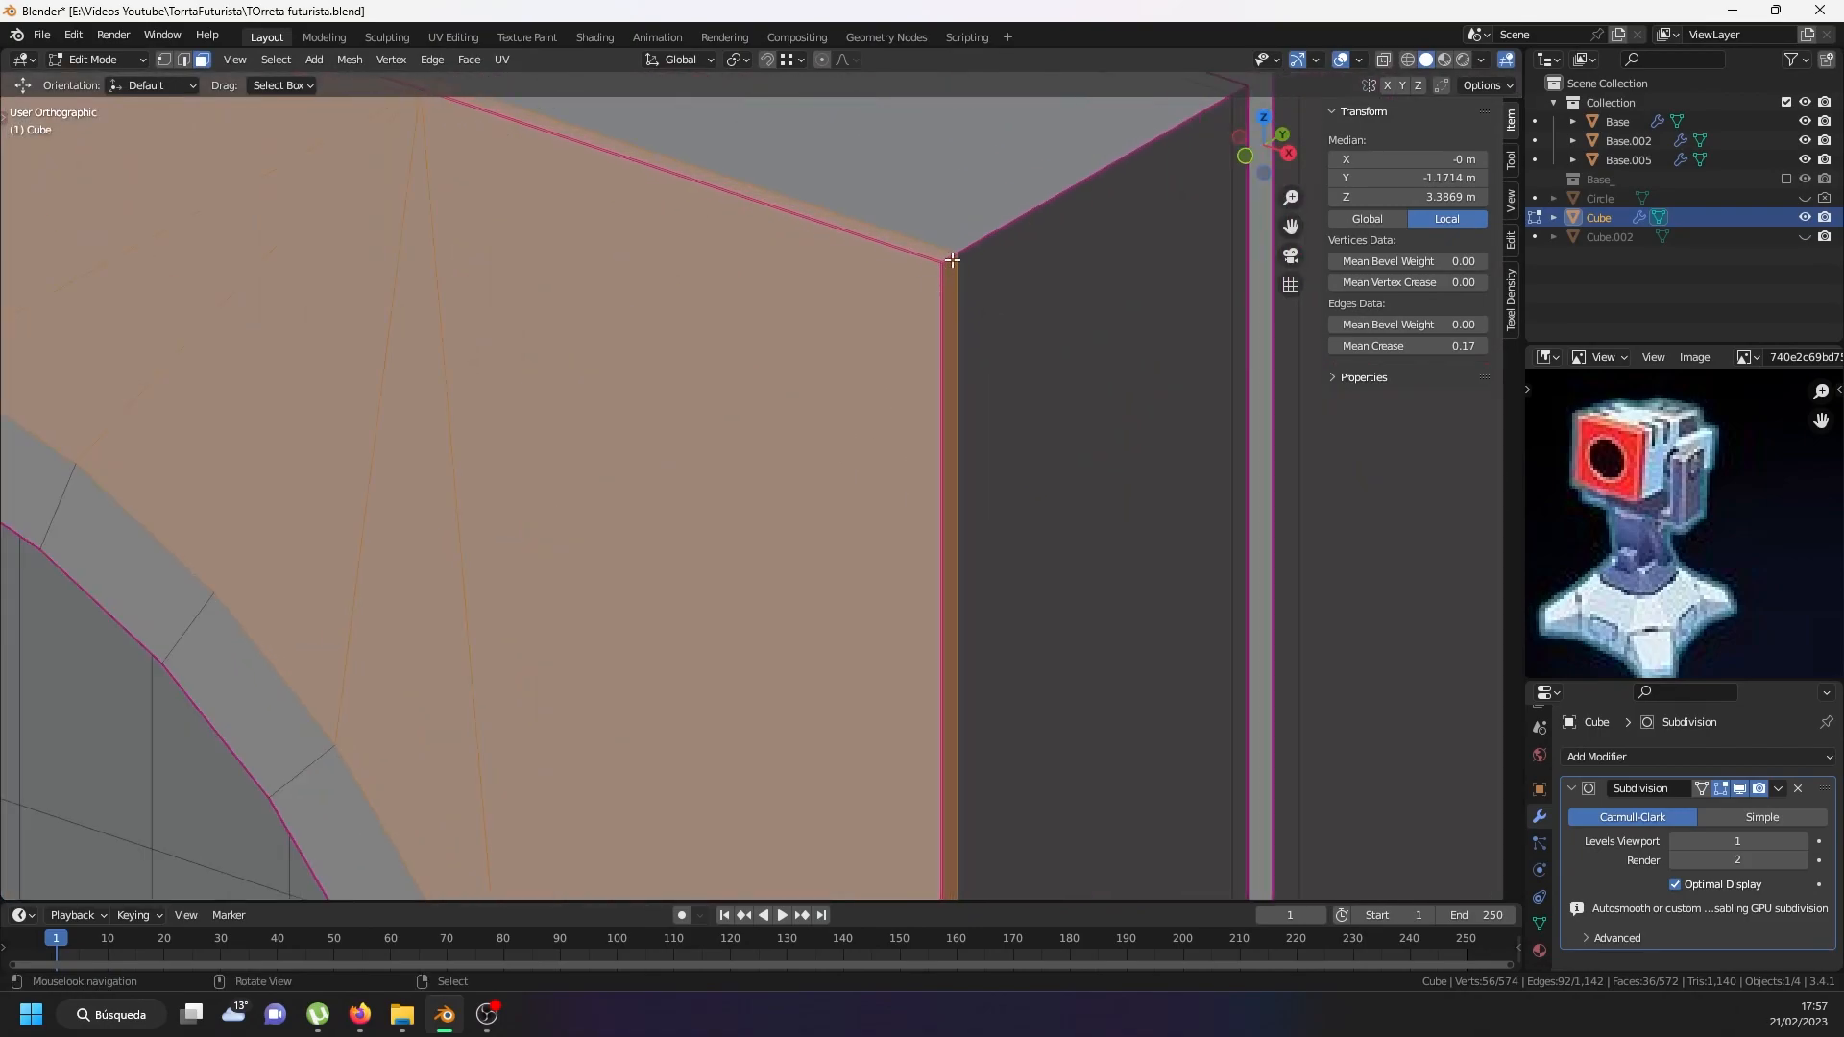
{"action": "scroll", "coordinate": [965, 317], "scroll_direction": "down", "scroll_amount": 5}
{"action": "scroll", "coordinate": [976, 403], "scroll_direction": "up", "scroll_amount": 2}
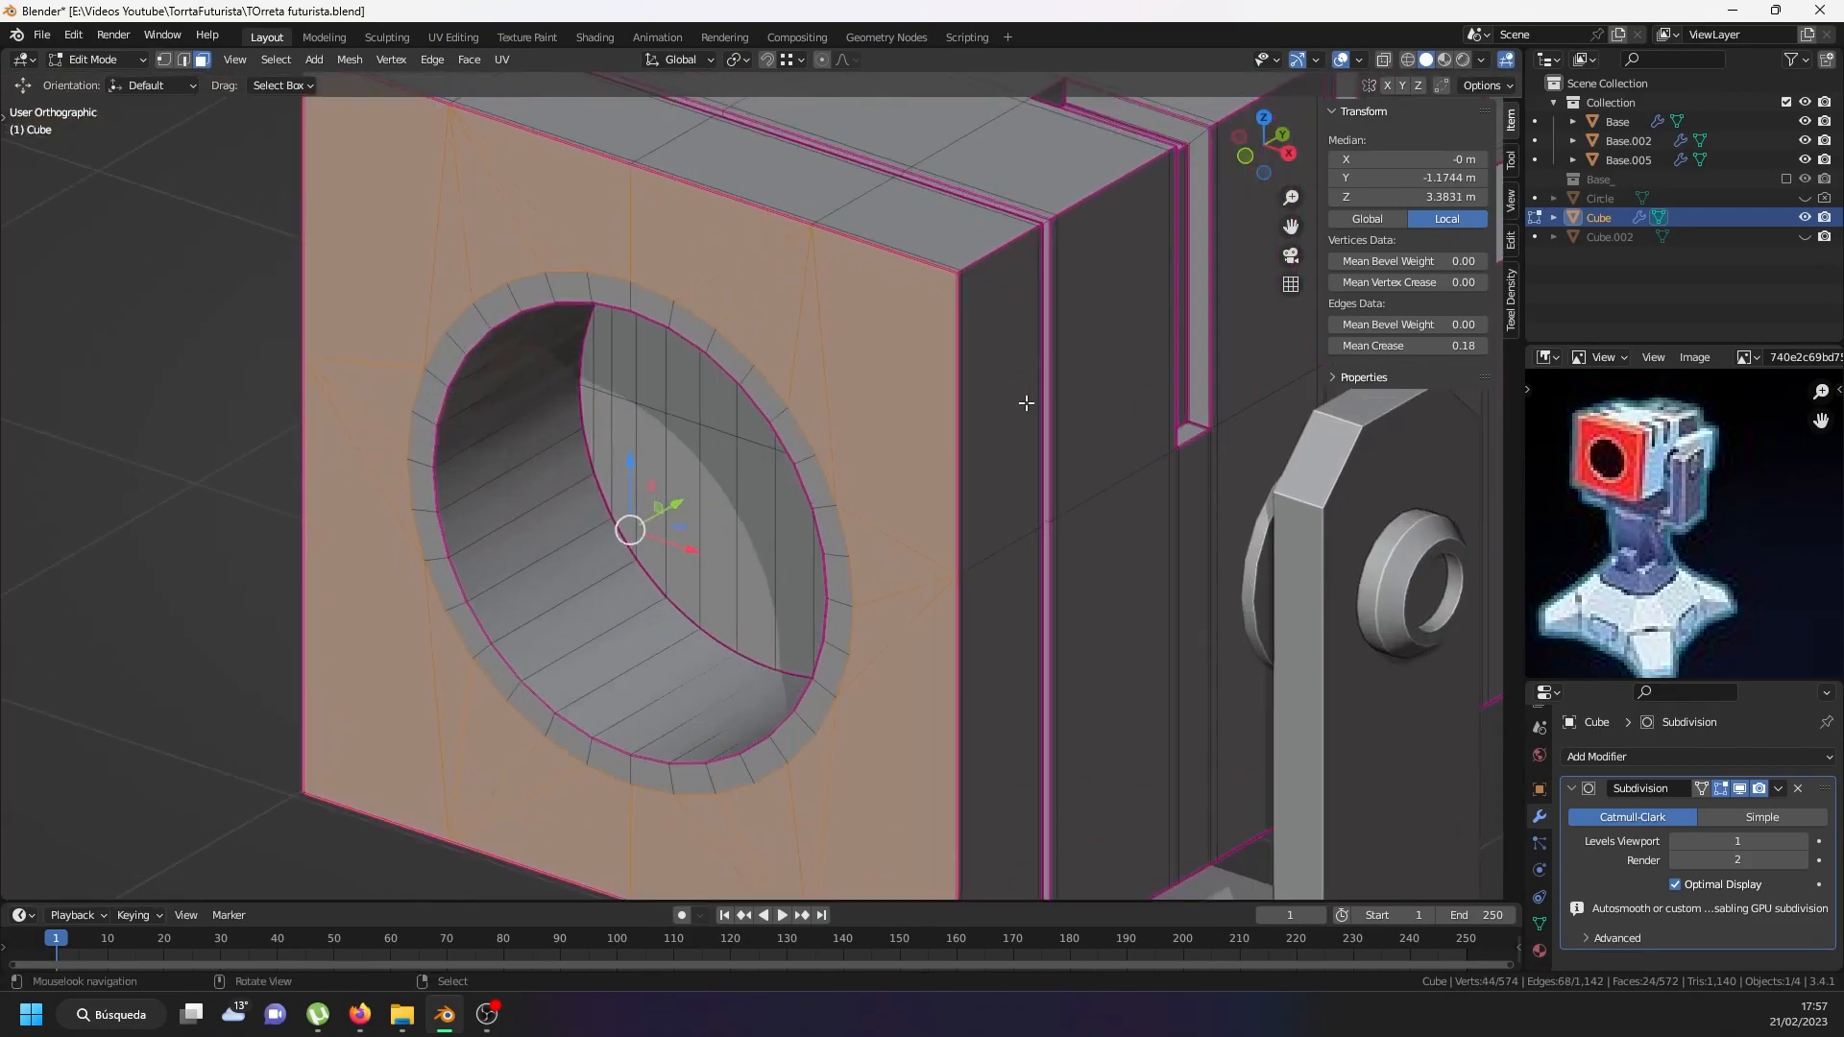
{"action": "key", "text": "i"}
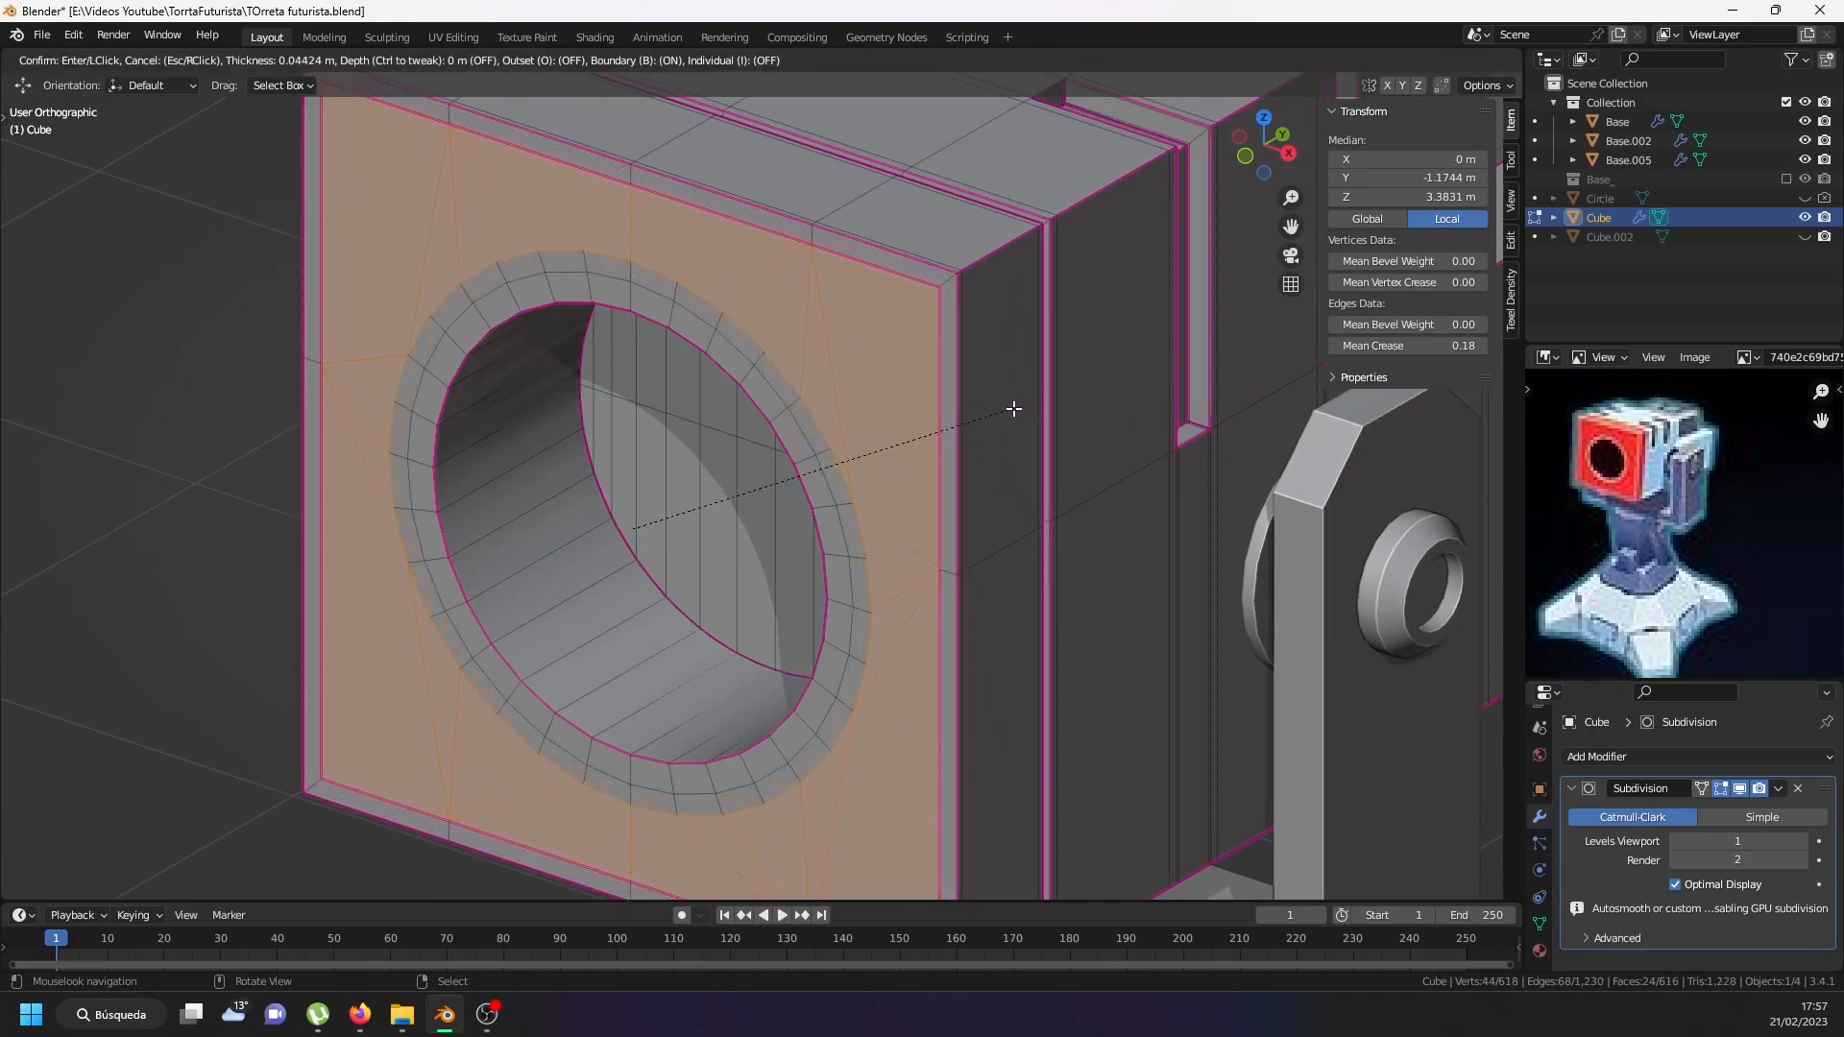
{"action": "left_click", "coordinate": [1008, 406]}
{"action": "left_click_drag", "start_coordinate": [1387, 345], "coordinate": [1356, 356]}
Inset the rear-facing faces around the raised rear block by 0.03911 m and set their mean crease to 0.
{"action": "mouse_move", "coordinate": [545, 452]}
{"action": "middle_mouse_down"}
{"action": "mouse_move", "coordinate": [477, 585]}
{"action": "mouse_move", "coordinate": [456, 547]}
{"action": "mouse_move", "coordinate": [549, 408]}
{"action": "mouse_move", "coordinate": [534, 392]}
{"action": "mouse_move", "coordinate": [579, 420]}
{"action": "mouse_move", "coordinate": [286, 551]}
{"action": "middle_mouse_up"}
{"action": "left_click", "coordinate": [423, 600]}
{"action": "left_click", "coordinate": [271, 548]}
{"action": "middle_click_drag", "start_coordinate": [445, 547], "coordinate": [754, 467]}
{"action": "left_click", "coordinate": [769, 588], "text": "ctrl"}
{"action": "scroll", "coordinate": [762, 484], "scroll_direction": "up", "scroll_amount": 2}
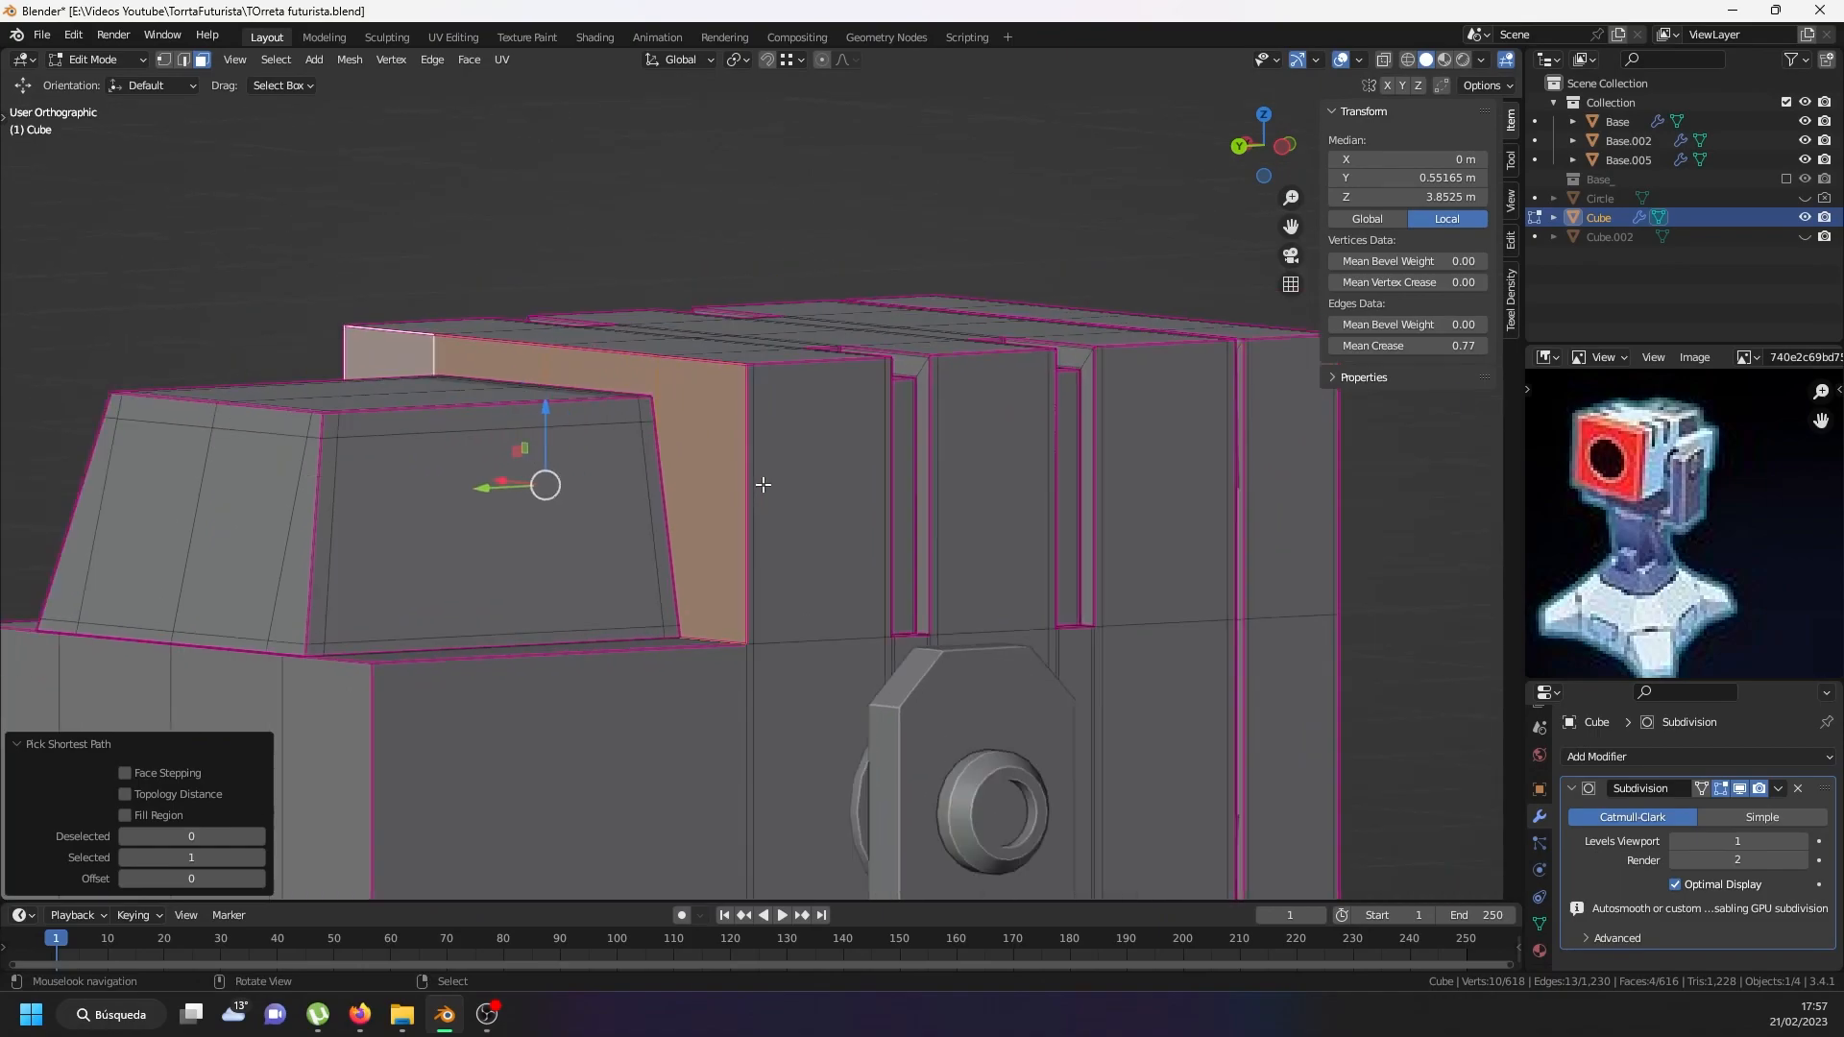
{"action": "key", "text": "i"}
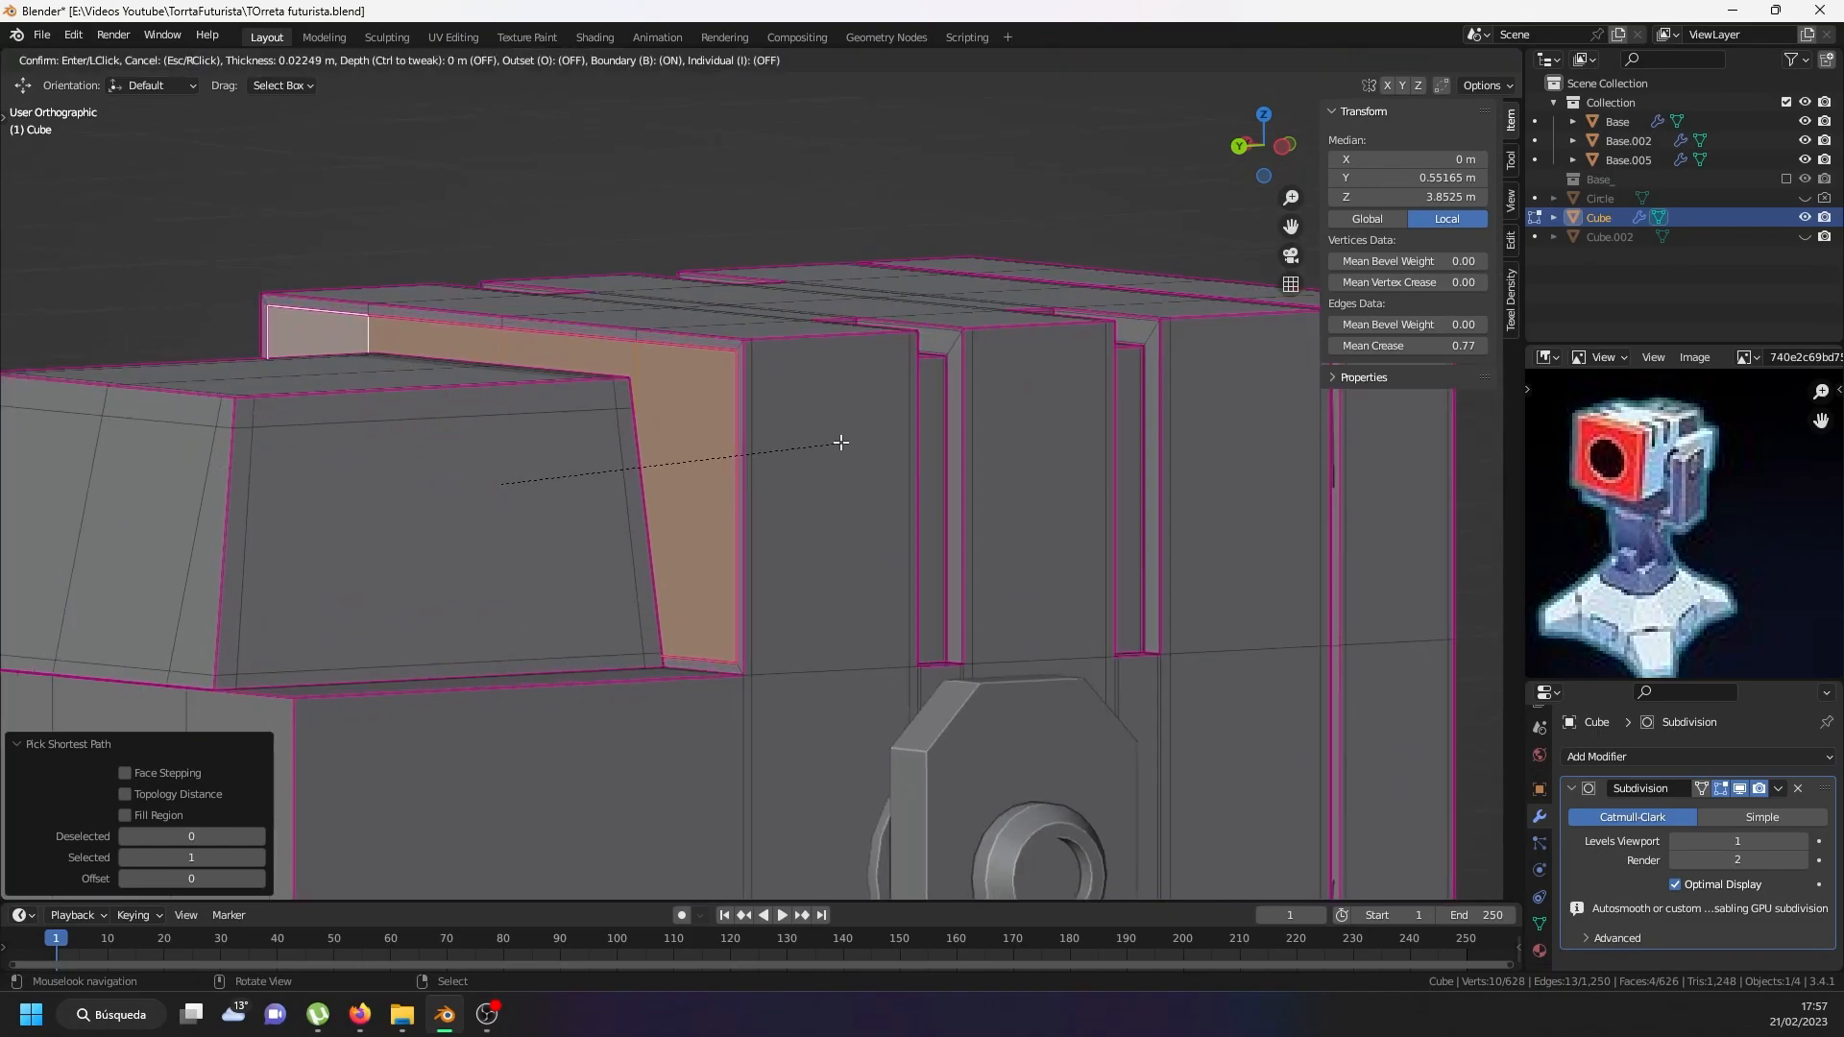
{"action": "left_click", "coordinate": [1053, 384]}
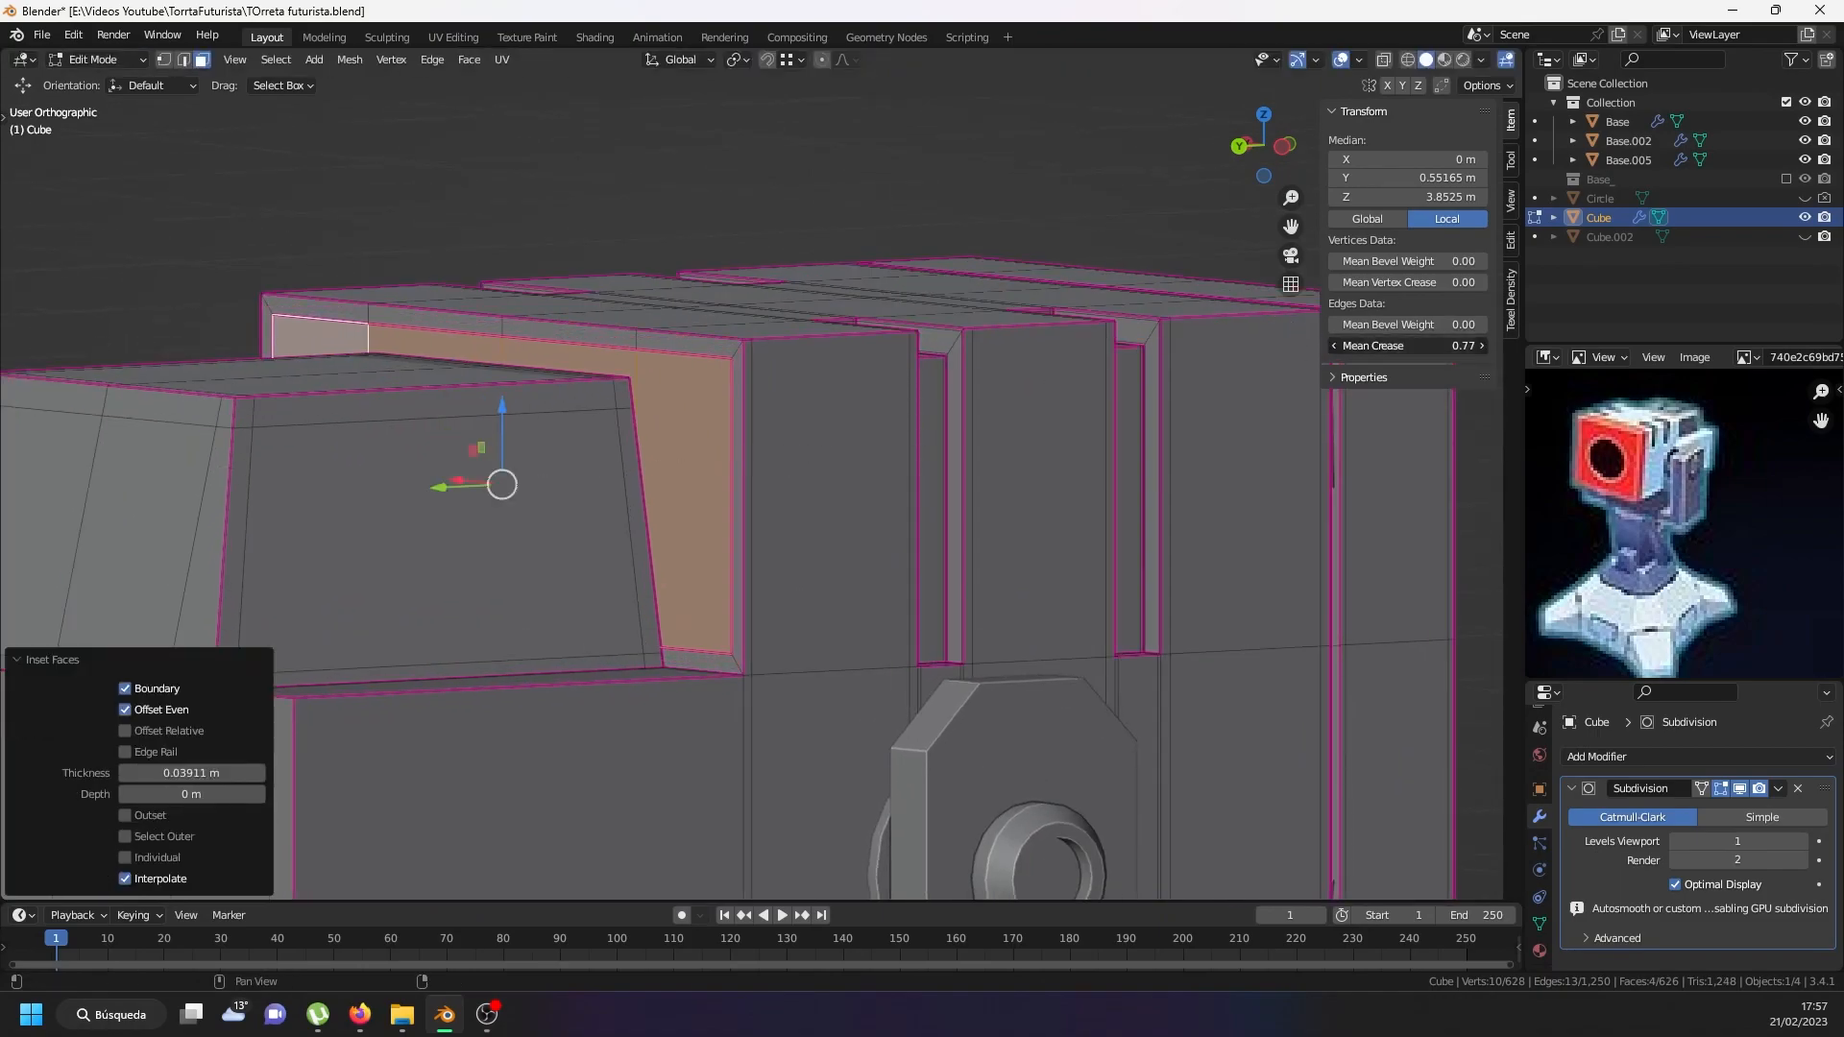
{"action": "middle_click_drag", "start_coordinate": [751, 550], "coordinate": [514, 579], "text": "shift"}
{"action": "key", "text": "k"}
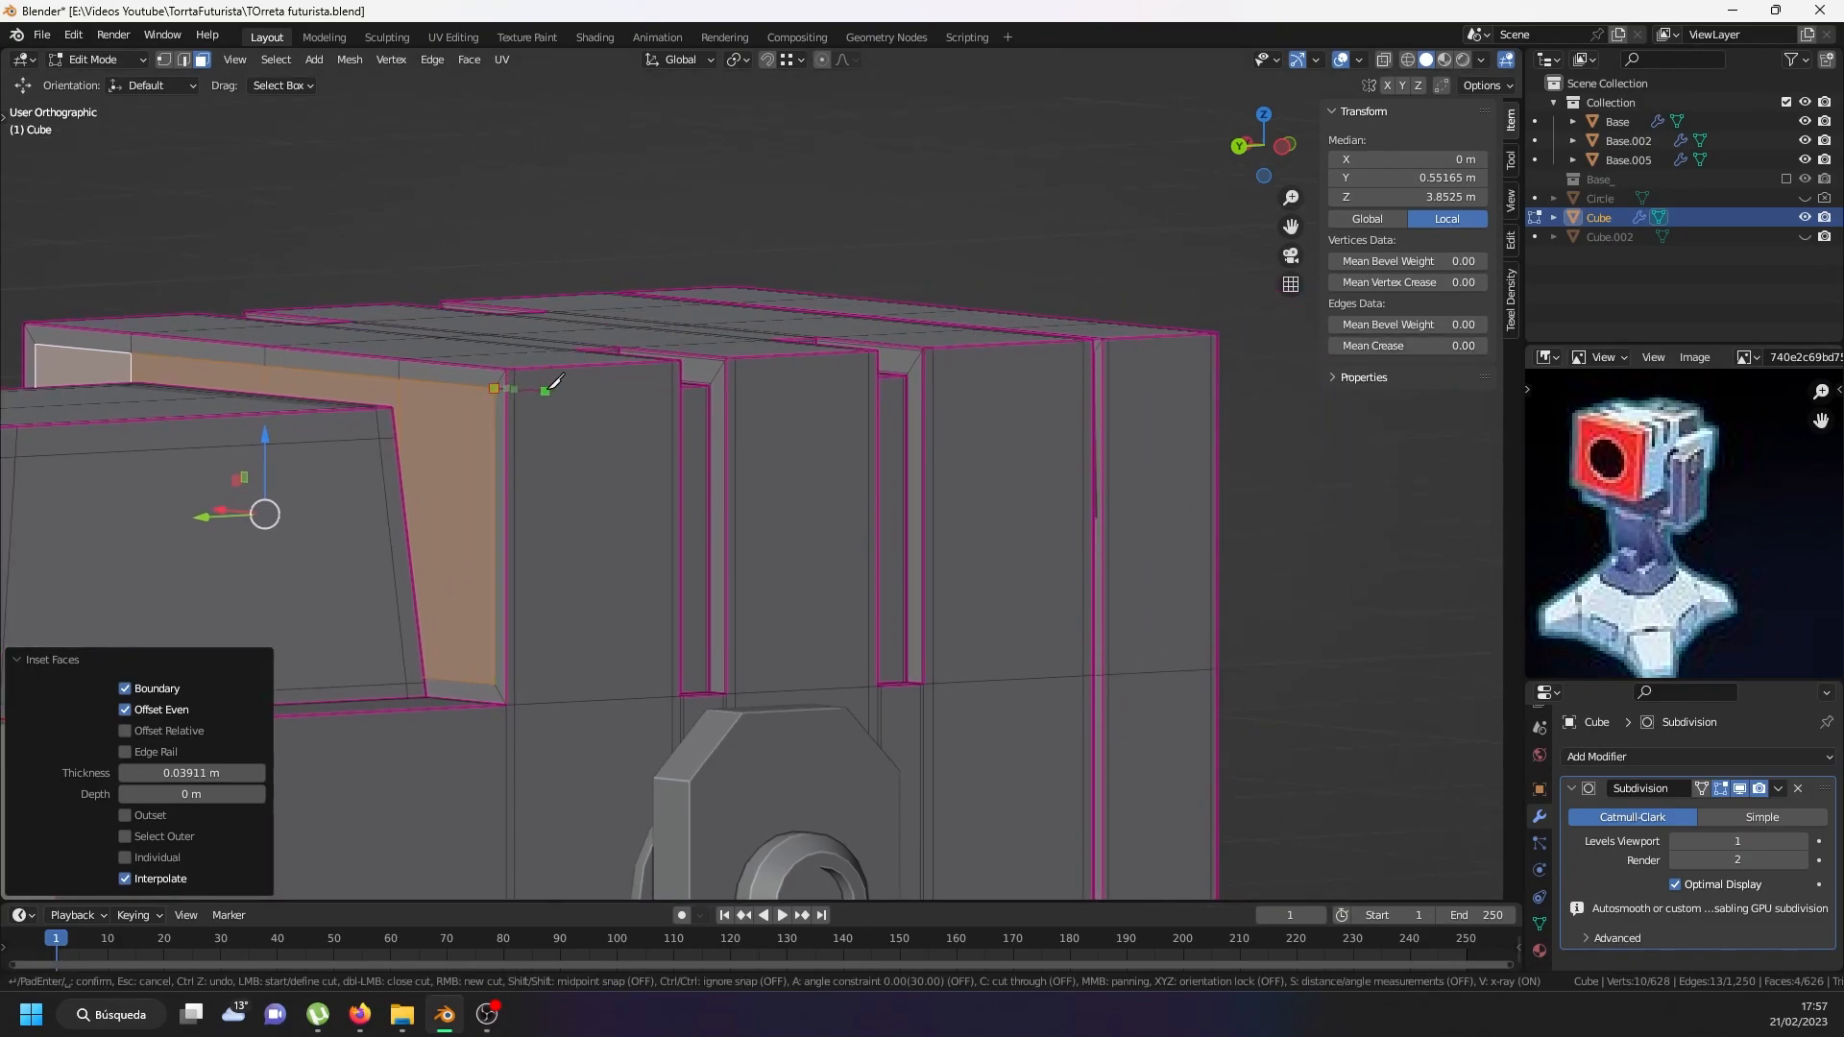
{"action": "key", "text": "ctrl+z"}
{"action": "left_click", "coordinate": [680, 384]}
{"action": "middle_click_drag", "start_coordinate": [680, 384], "coordinate": [573, 404]}
{"action": "scroll", "coordinate": [403, 462], "scroll_direction": "up", "scroll_amount": 2}
{"action": "scroll", "coordinate": [413, 461], "scroll_direction": "up", "scroll_amount": 4}
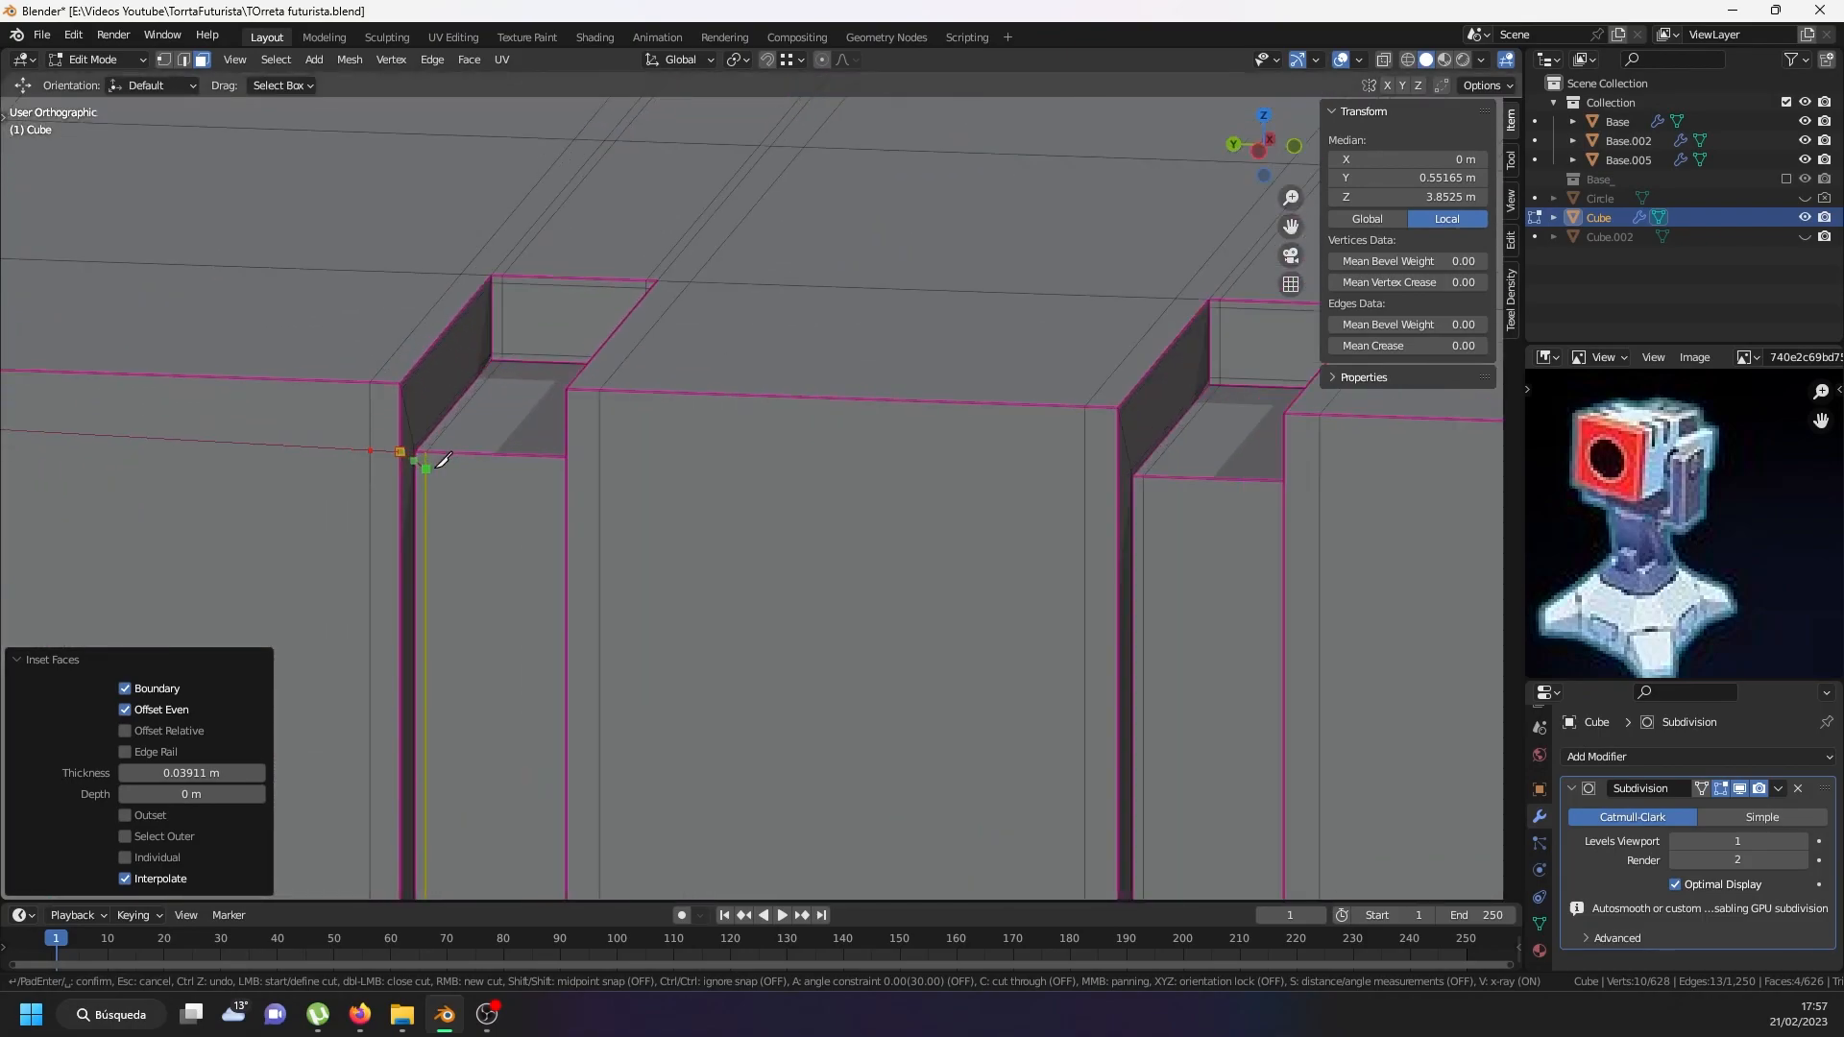
{"action": "left_click", "coordinate": [416, 451]}
{"action": "middle_click_drag", "start_coordinate": [416, 452], "coordinate": [583, 432]}
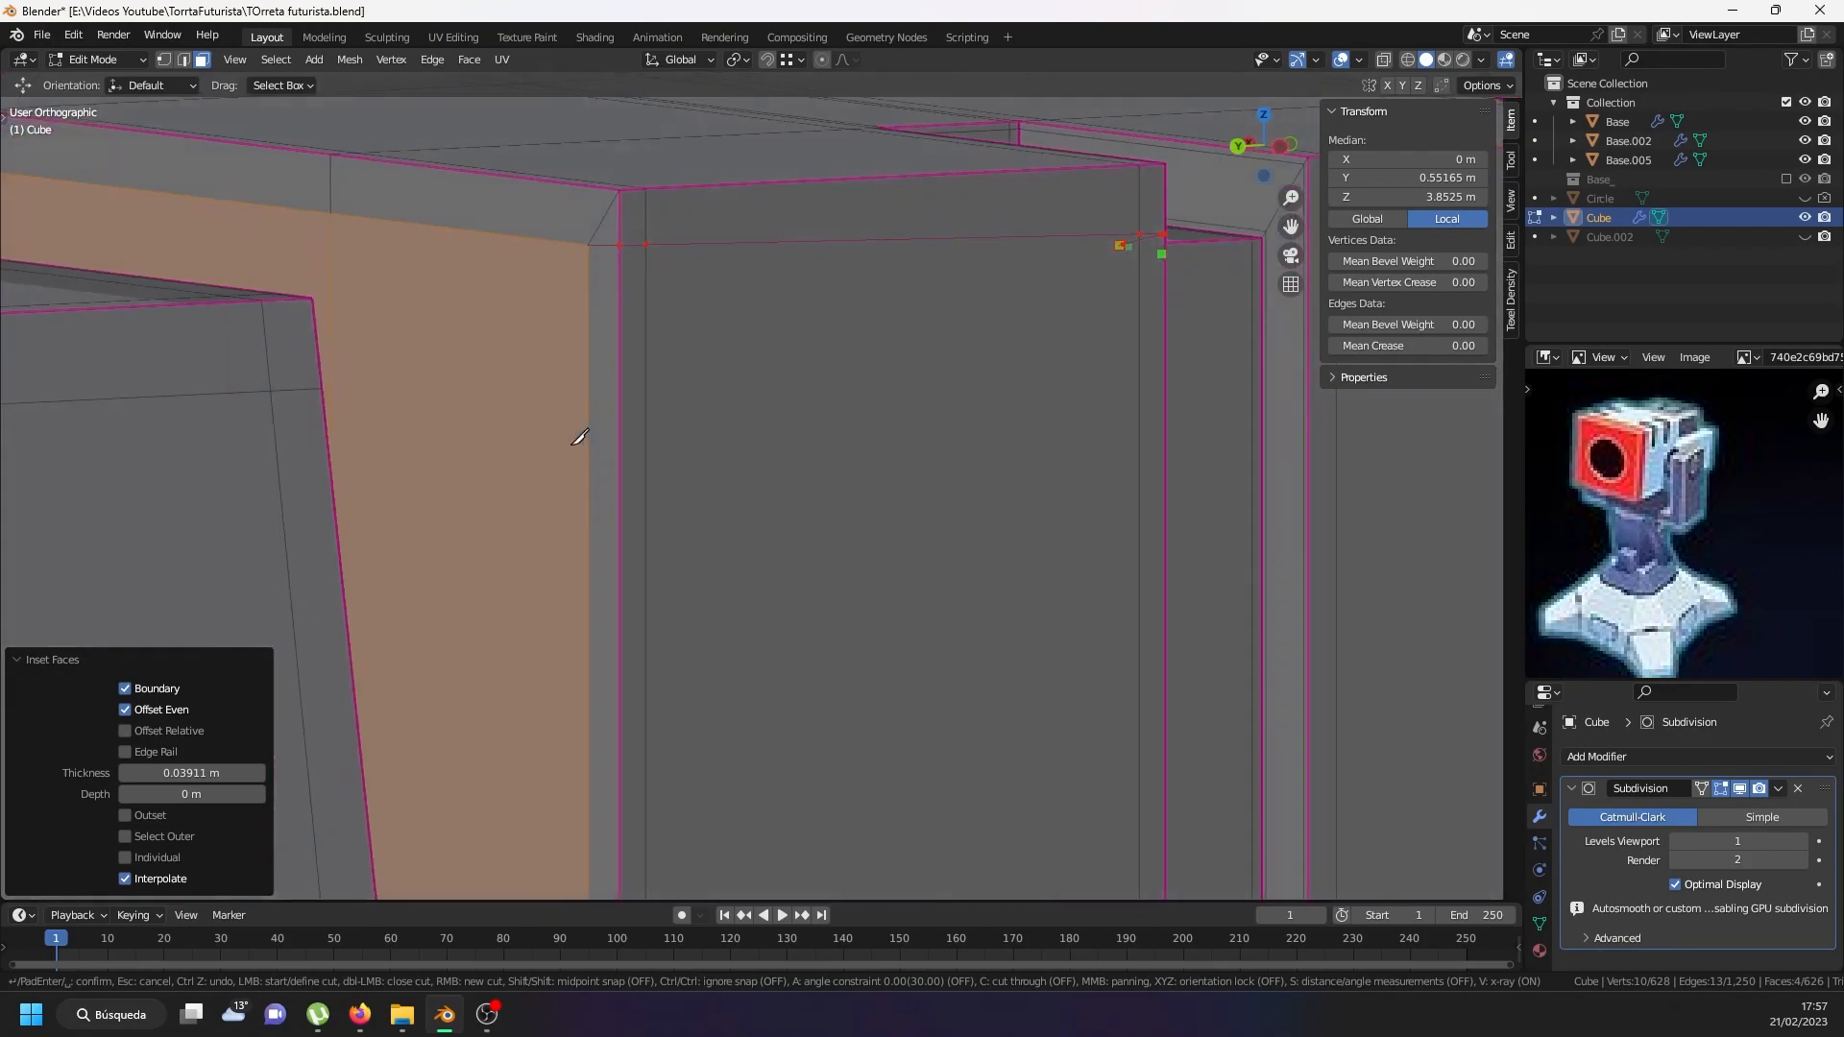
{"action": "scroll", "coordinate": [615, 428], "scroll_direction": "down", "scroll_amount": 3}
{"action": "left_click", "coordinate": [990, 316]}
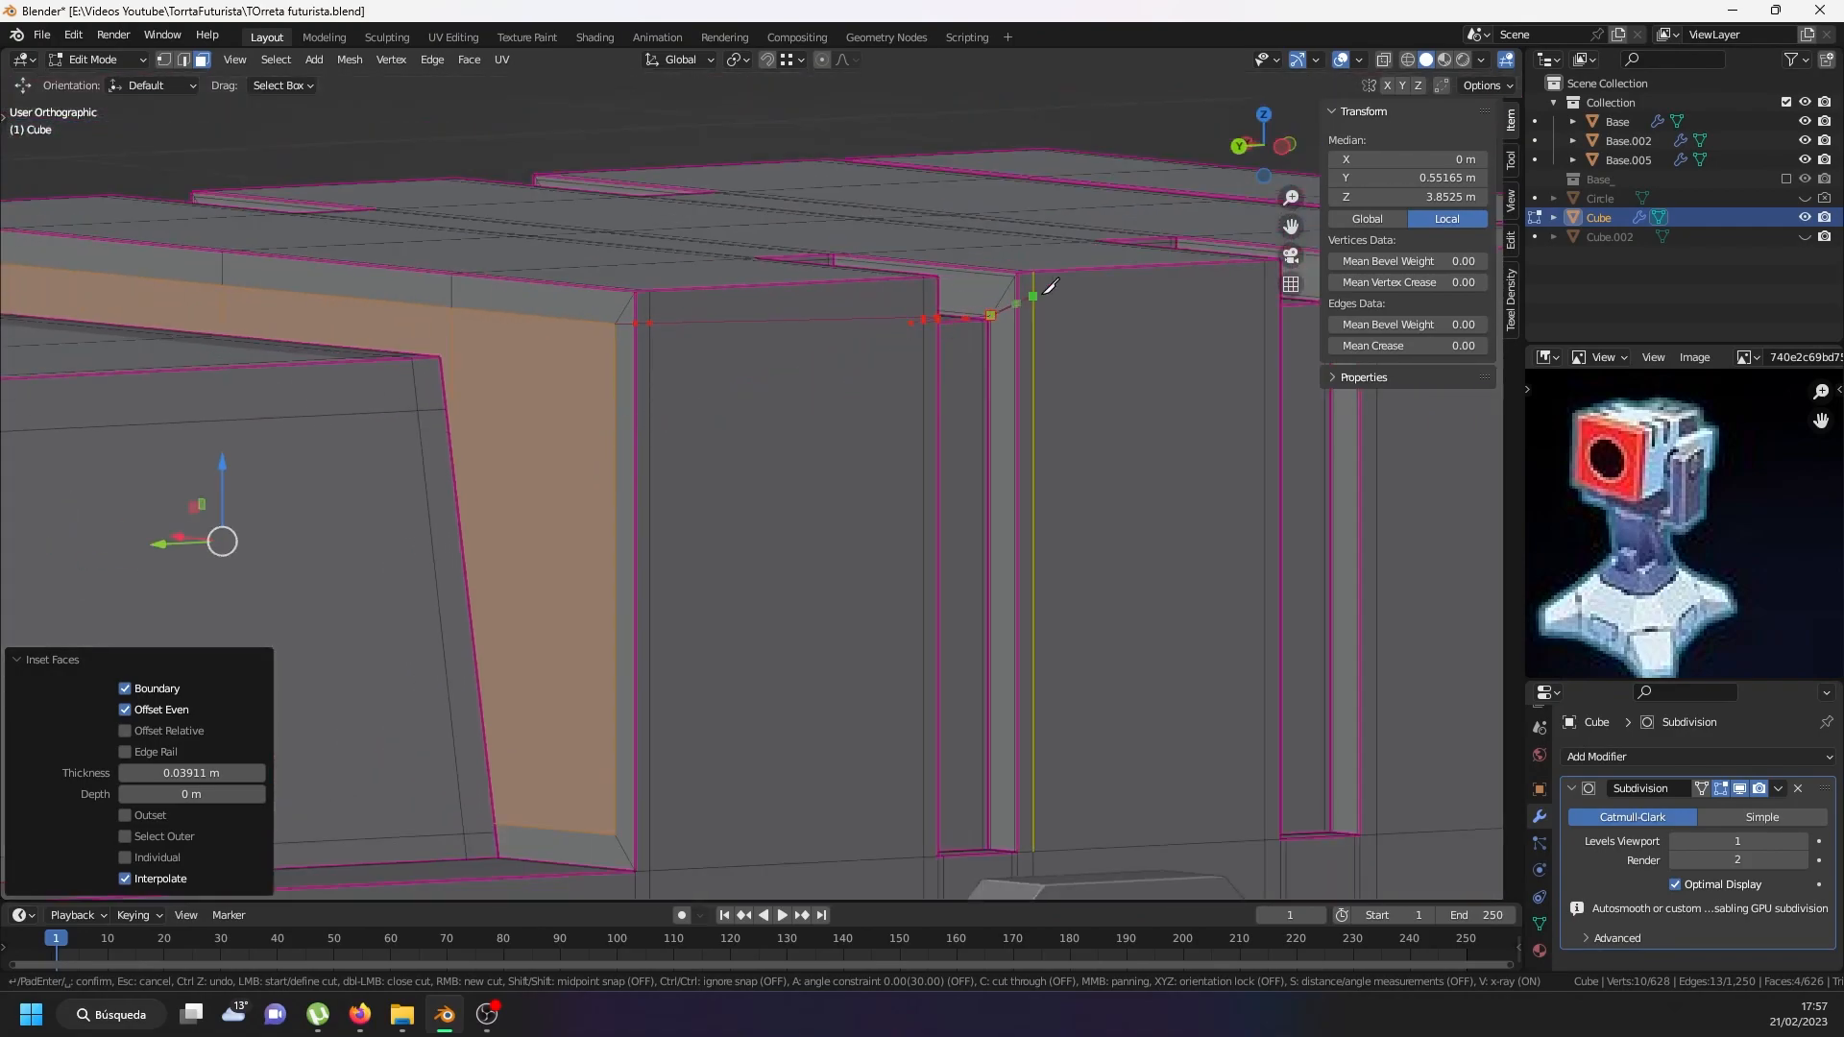
{"action": "left_click", "coordinate": [1033, 315]}
{"action": "middle_click_drag", "start_coordinate": [1044, 317], "coordinate": [669, 401], "text": "shift"}
{"action": "left_click", "coordinate": [906, 389]}
{"action": "middle_click_drag", "start_coordinate": [906, 389], "coordinate": [840, 415]}
{"action": "key", "text": "Return"}
Knife-cut a line along the head's side from the rear inset's upper corner to the front inset's upper corner.
{"action": "middle_click_drag", "start_coordinate": [245, 484], "coordinate": [458, 455]}
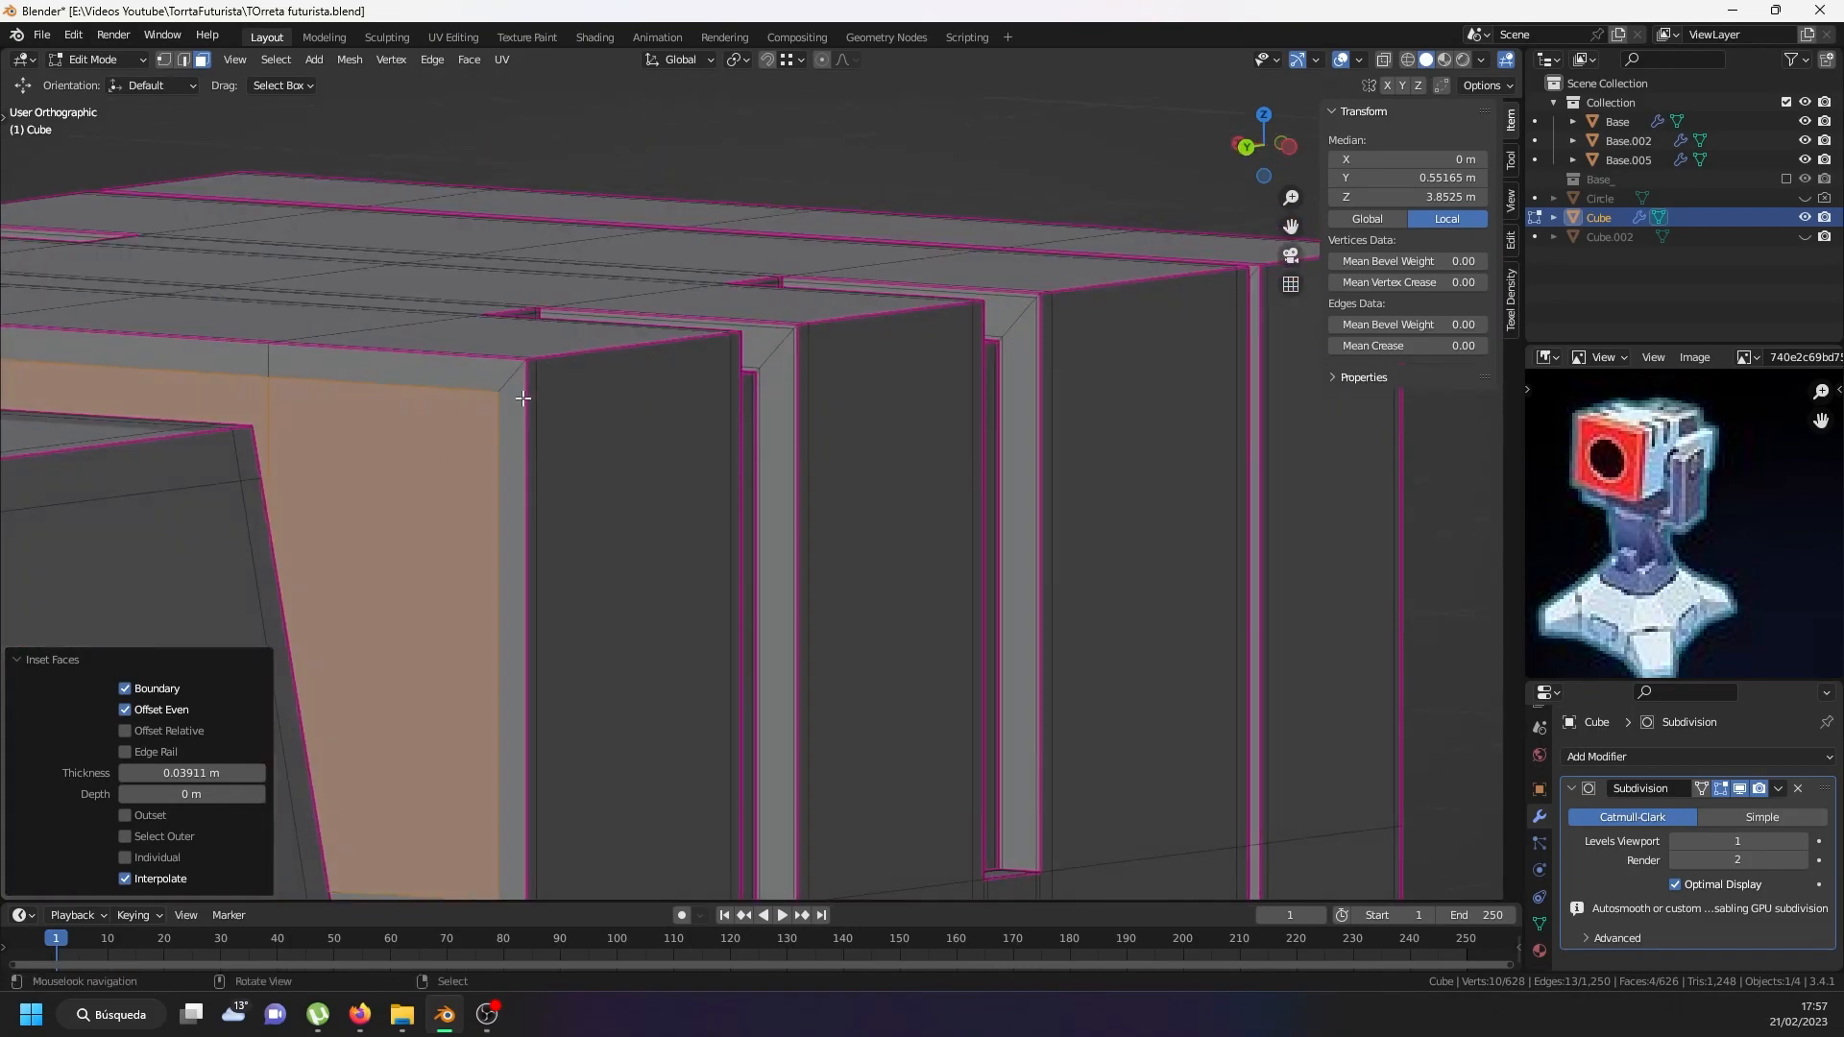
{"action": "key", "text": "k"}
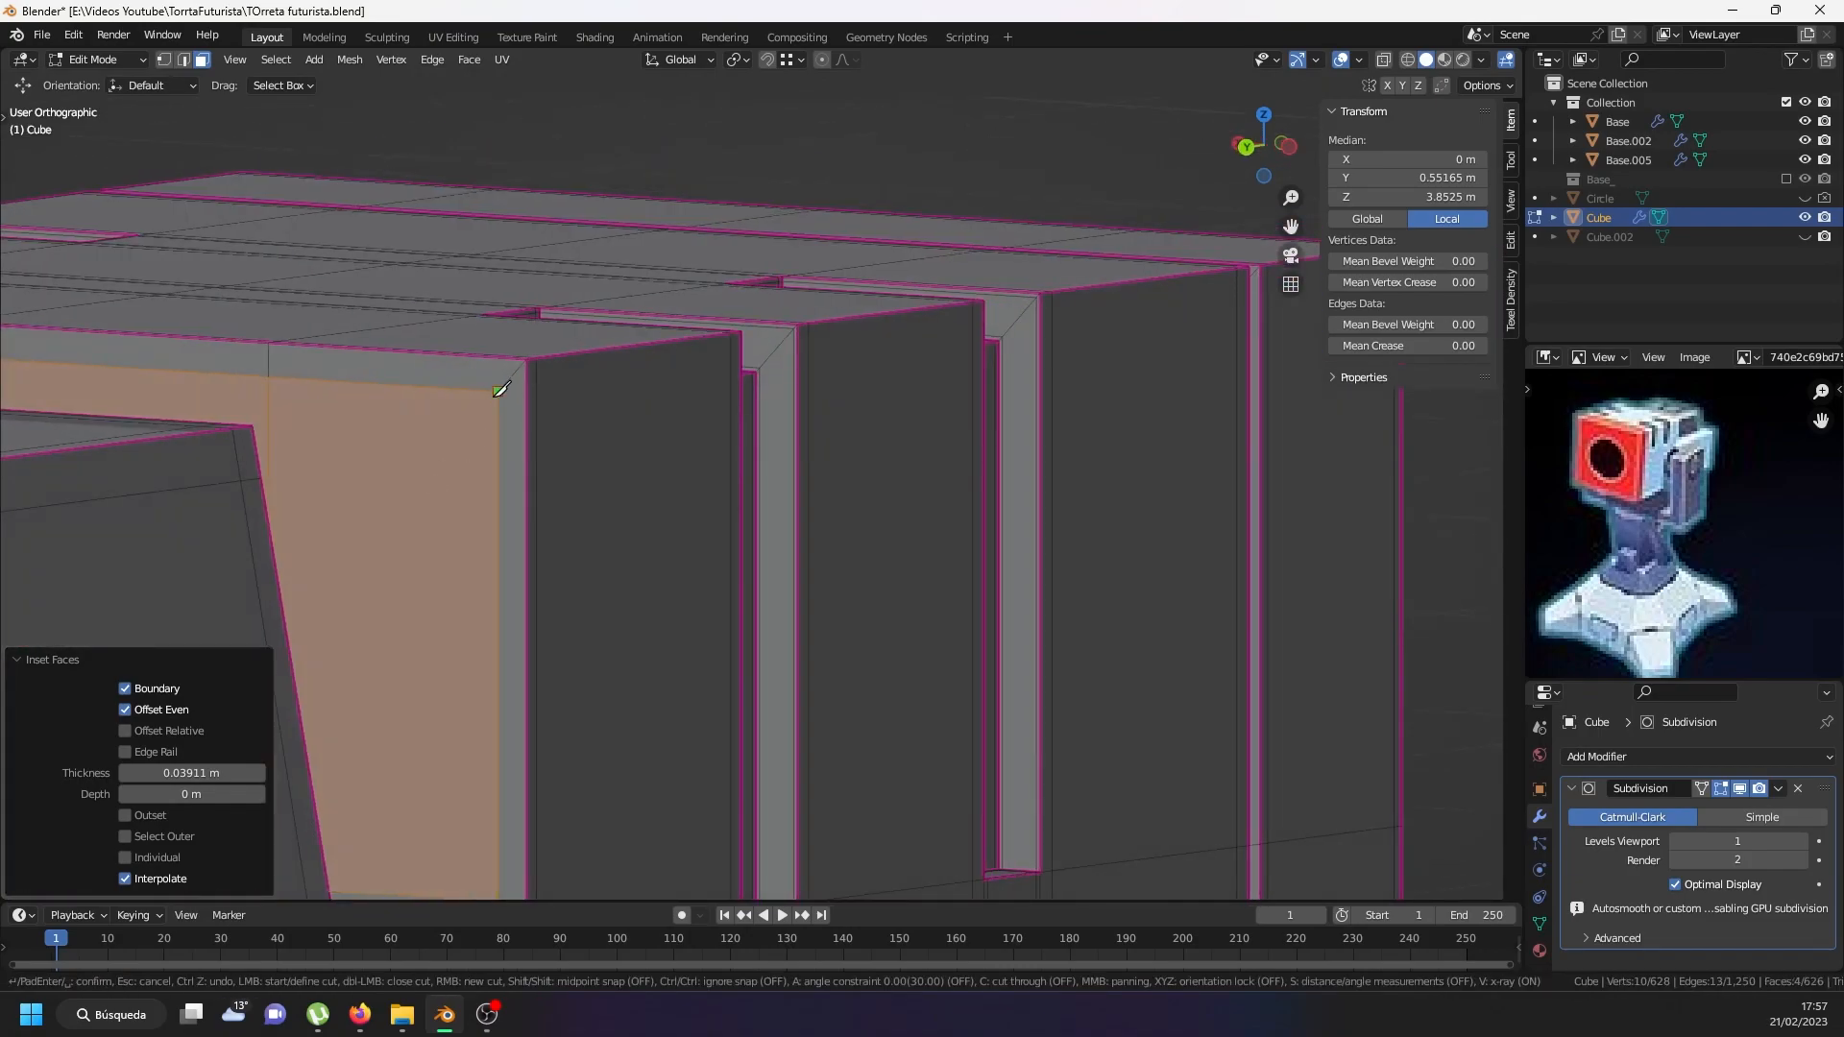
{"action": "left_click", "coordinate": [498, 391]}
{"action": "scroll", "coordinate": [498, 391], "scroll_direction": "down", "scroll_amount": 5}
{"action": "middle_click_drag", "start_coordinate": [699, 464], "coordinate": [391, 465]}
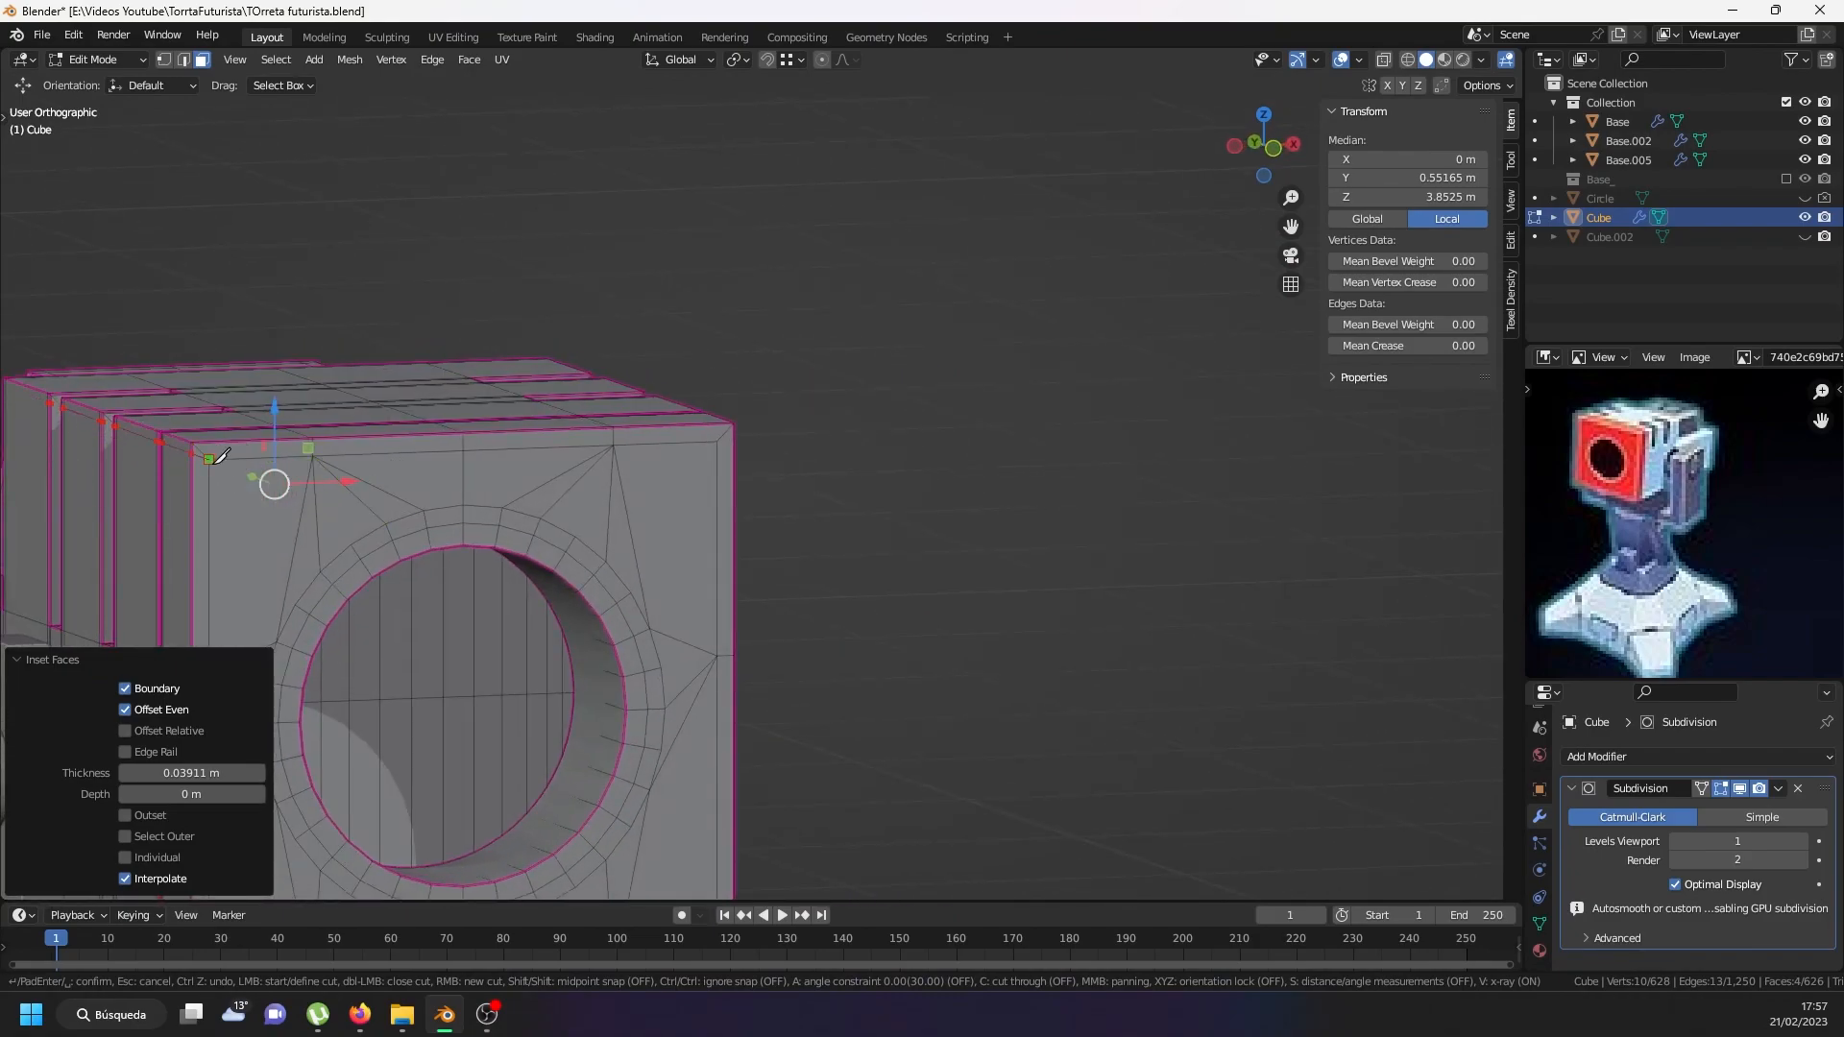
{"action": "left_click", "coordinate": [209, 459]}
{"action": "key", "text": "Return"}
Connect the cut's vertex on the rear groove's outer edge to the groove's inner corner vertex.
{"action": "middle_click_drag", "start_coordinate": [201, 459], "coordinate": [358, 455]}
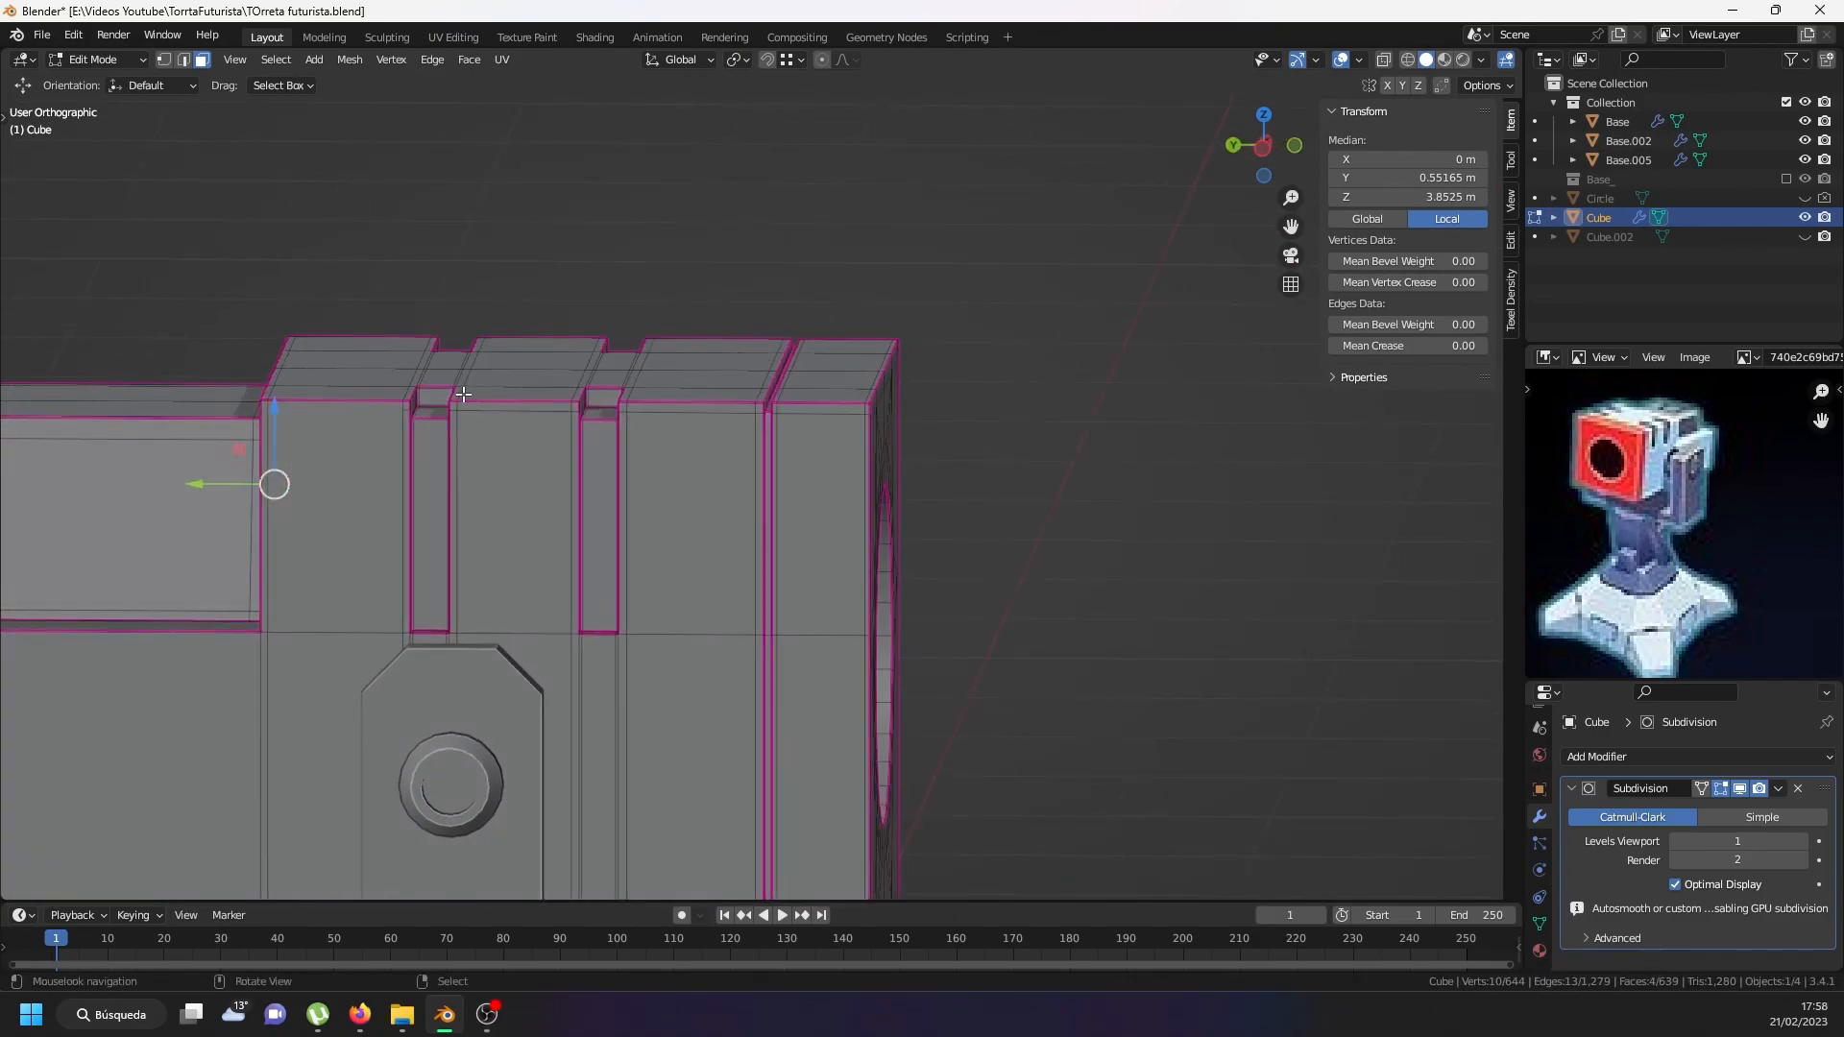
{"action": "scroll", "coordinate": [464, 396], "scroll_direction": "up", "scroll_amount": 4}
{"action": "scroll", "coordinate": [430, 416], "scroll_direction": "up", "scroll_amount": 2}
{"action": "left_click", "coordinate": [473, 424]}
{"action": "middle_click_drag", "start_coordinate": [474, 423], "coordinate": [1091, 310]}
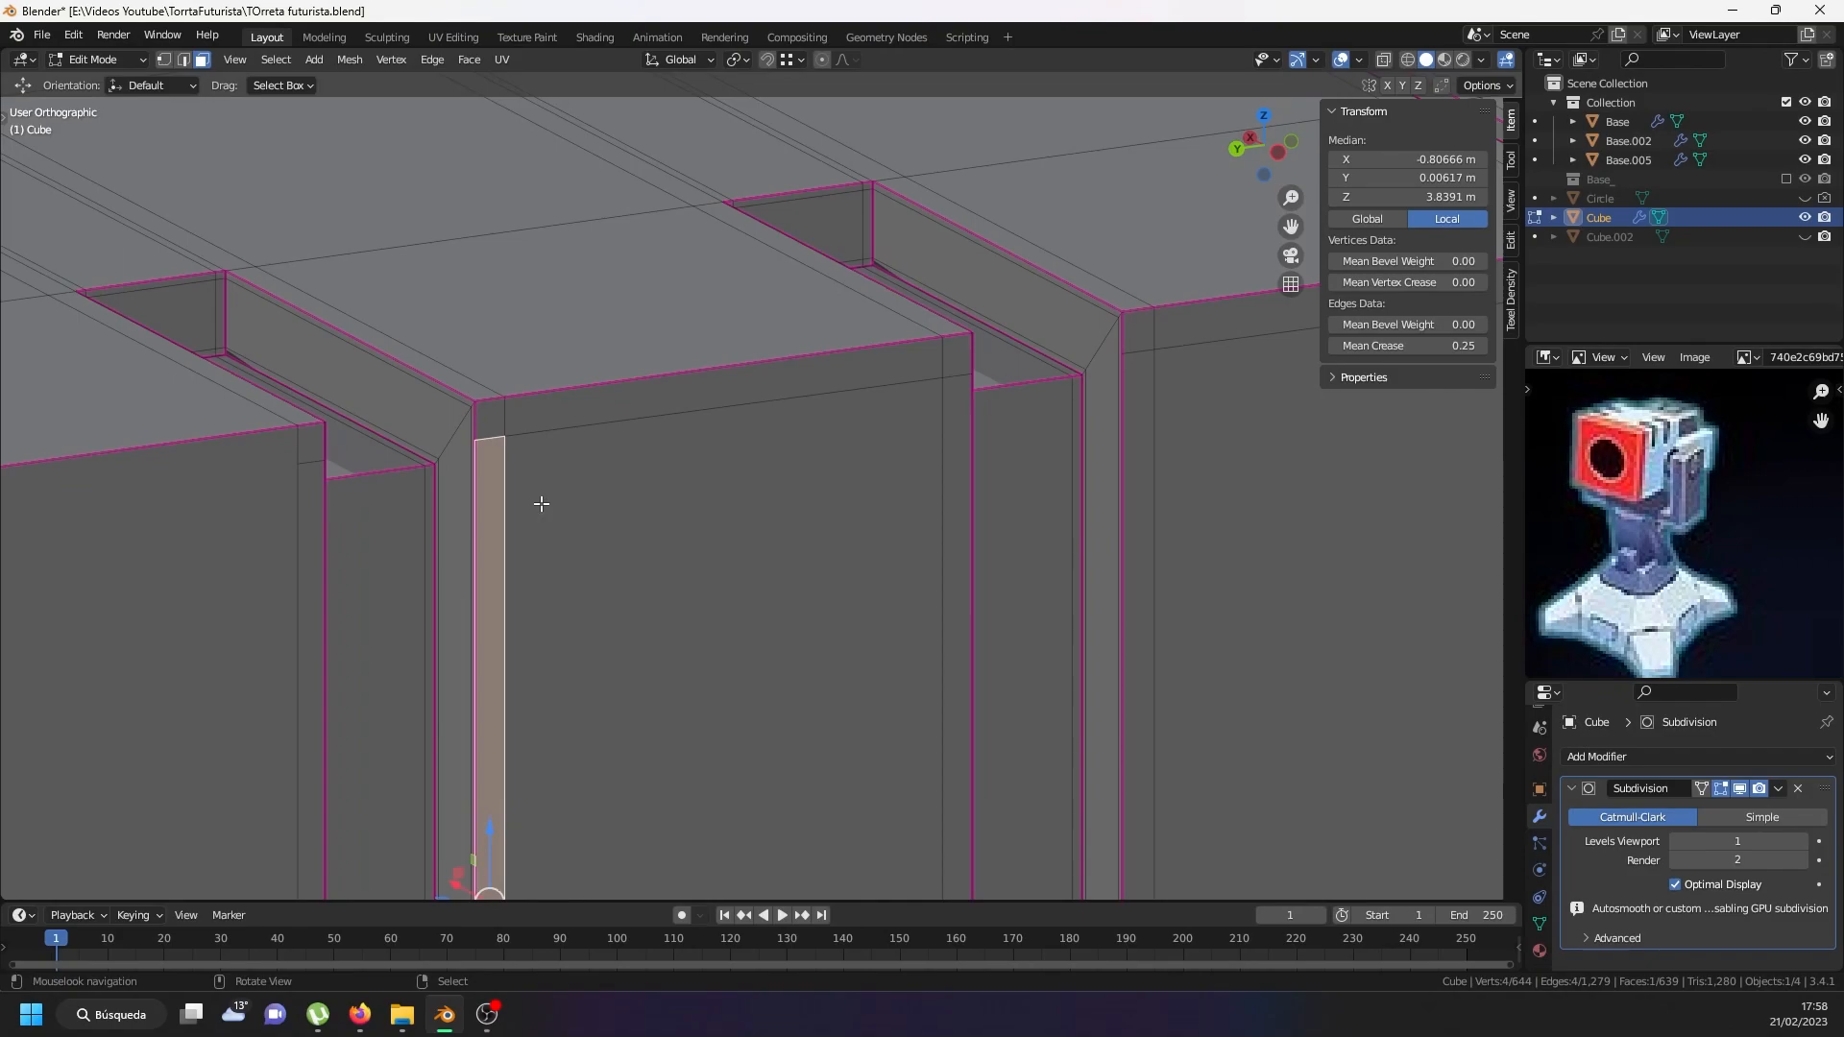
{"action": "left_click", "coordinate": [167, 61]}
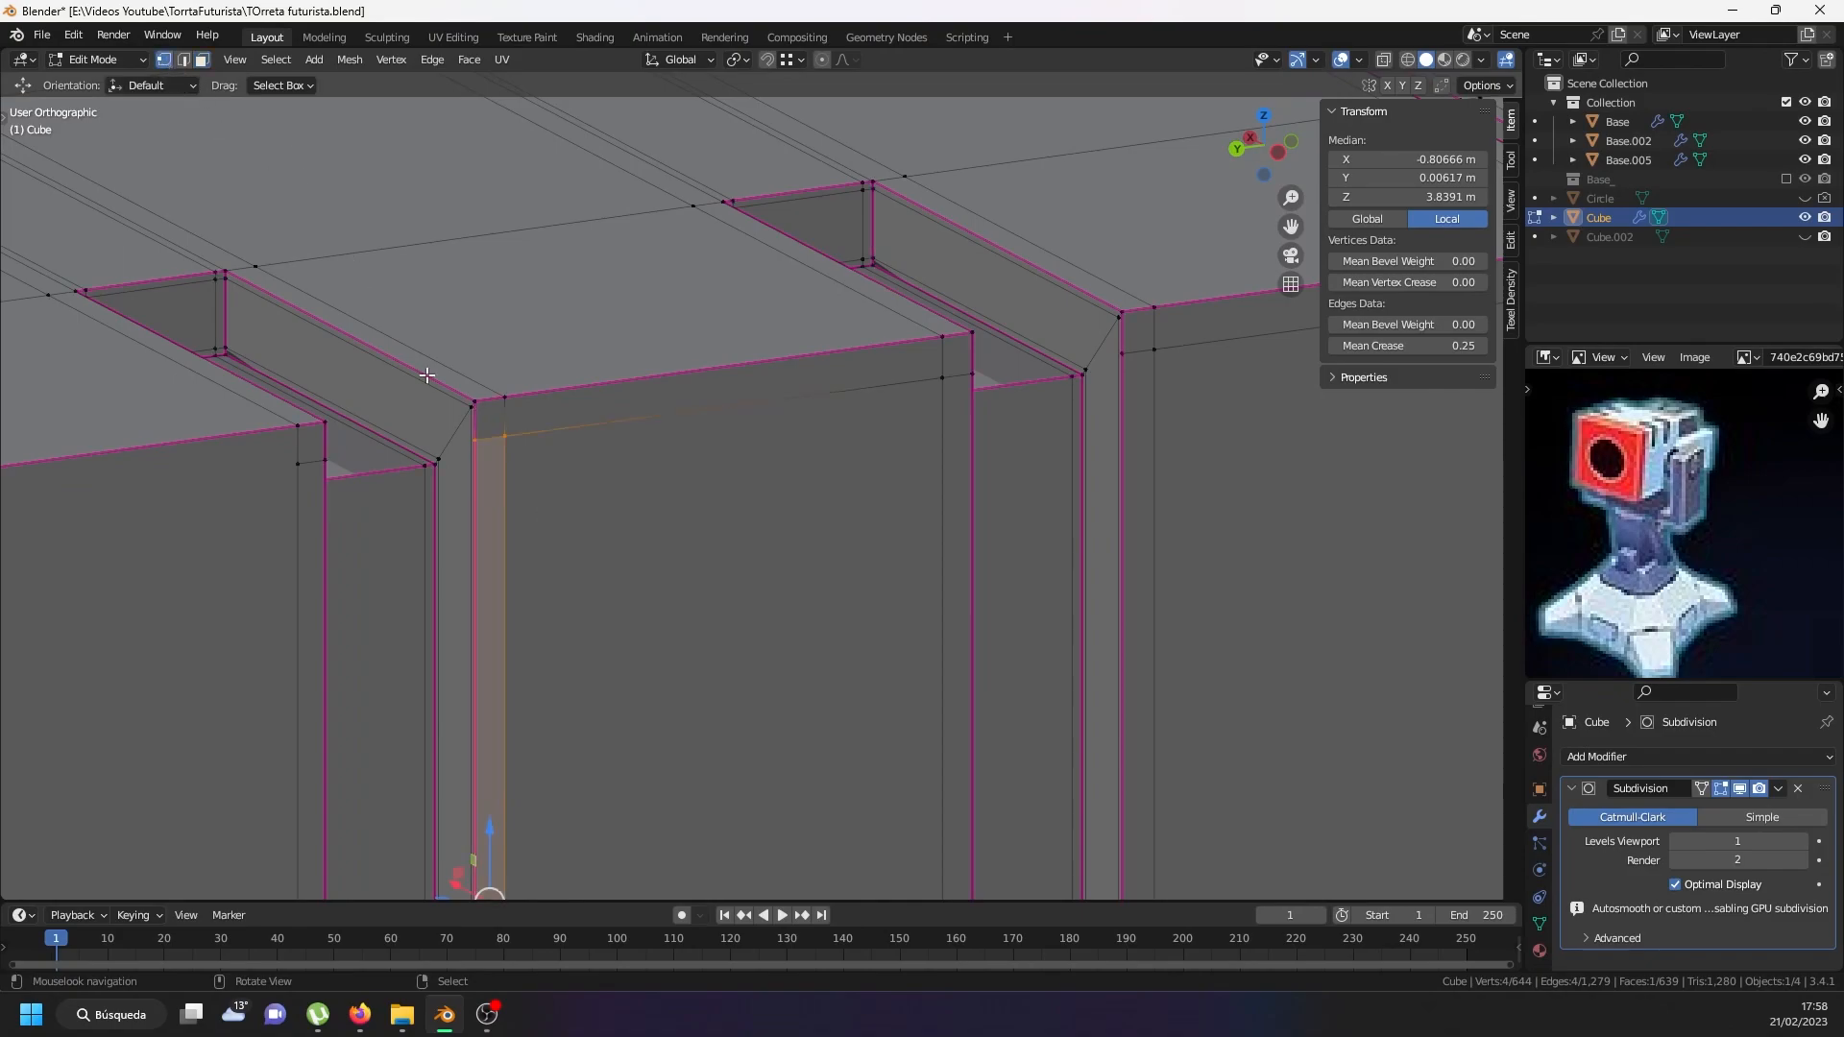
{"action": "left_click", "coordinate": [467, 459]}
{"action": "left_click", "coordinate": [435, 464], "text": "shift"}
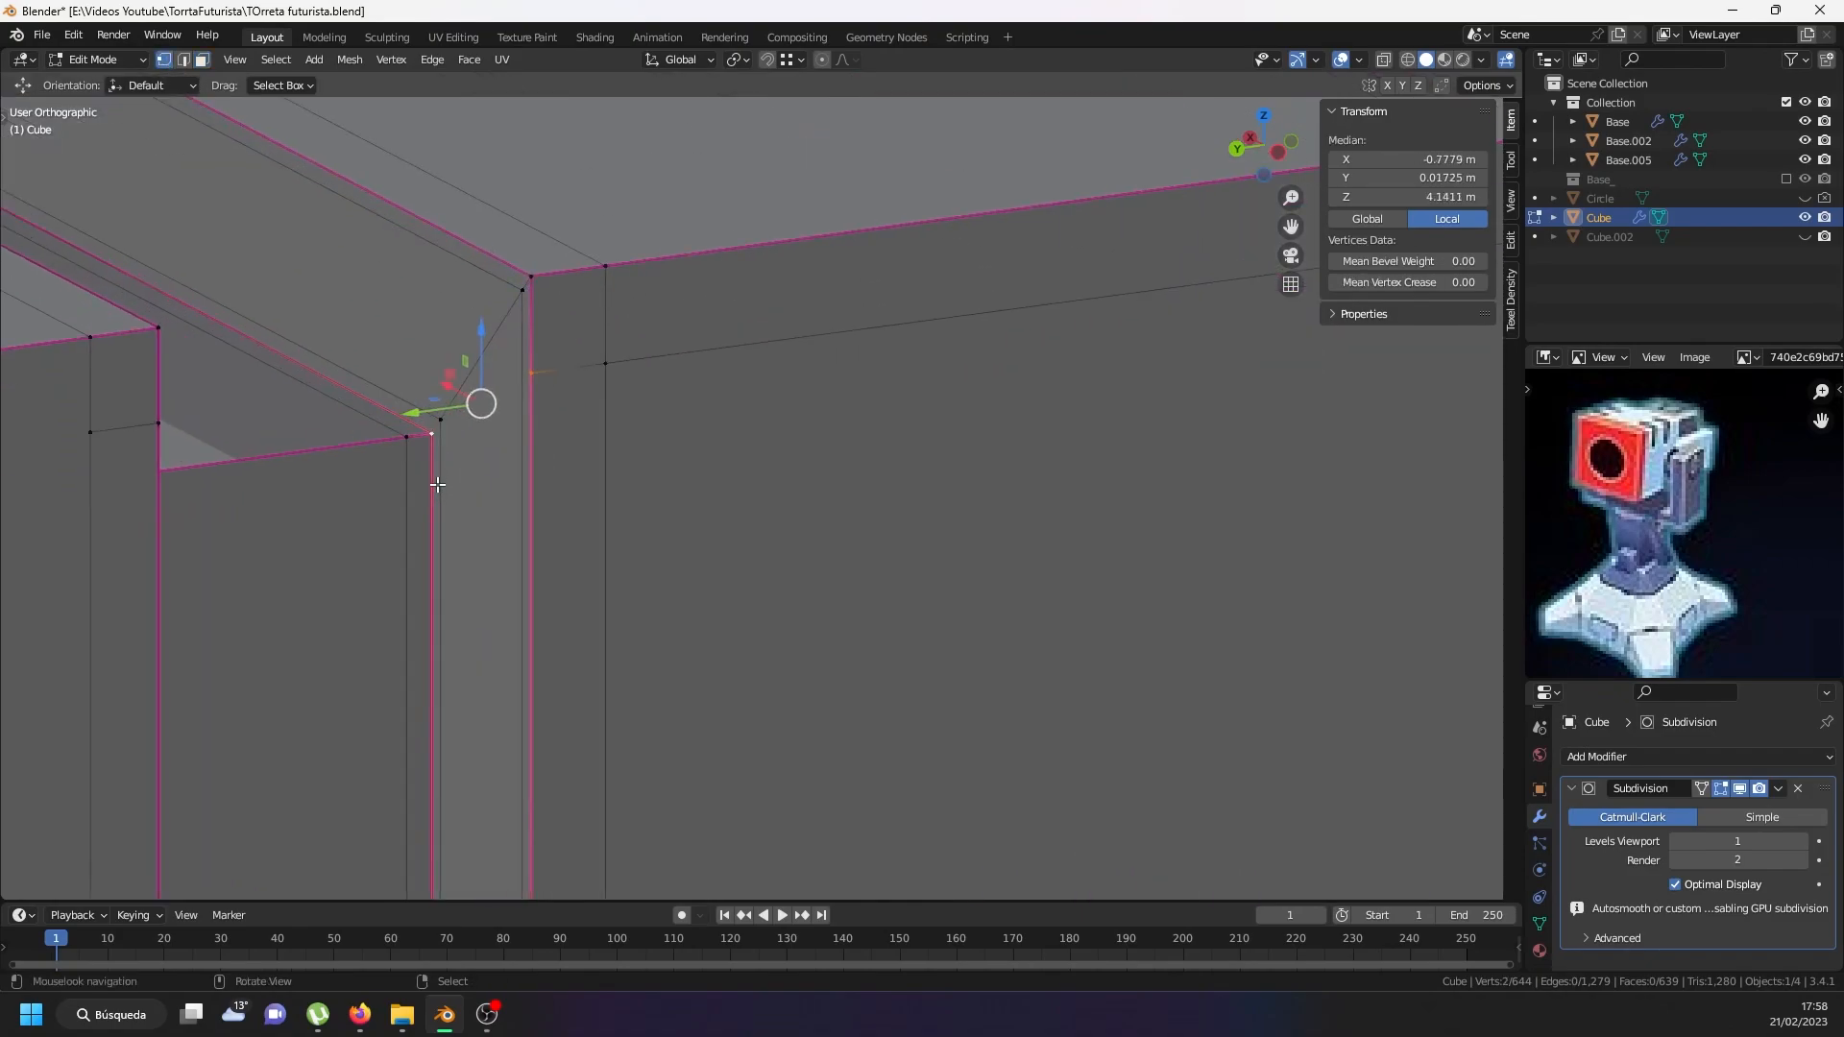
{"action": "scroll", "coordinate": [438, 484], "scroll_direction": "down", "scroll_amount": 2}
{"action": "key", "text": "j"}
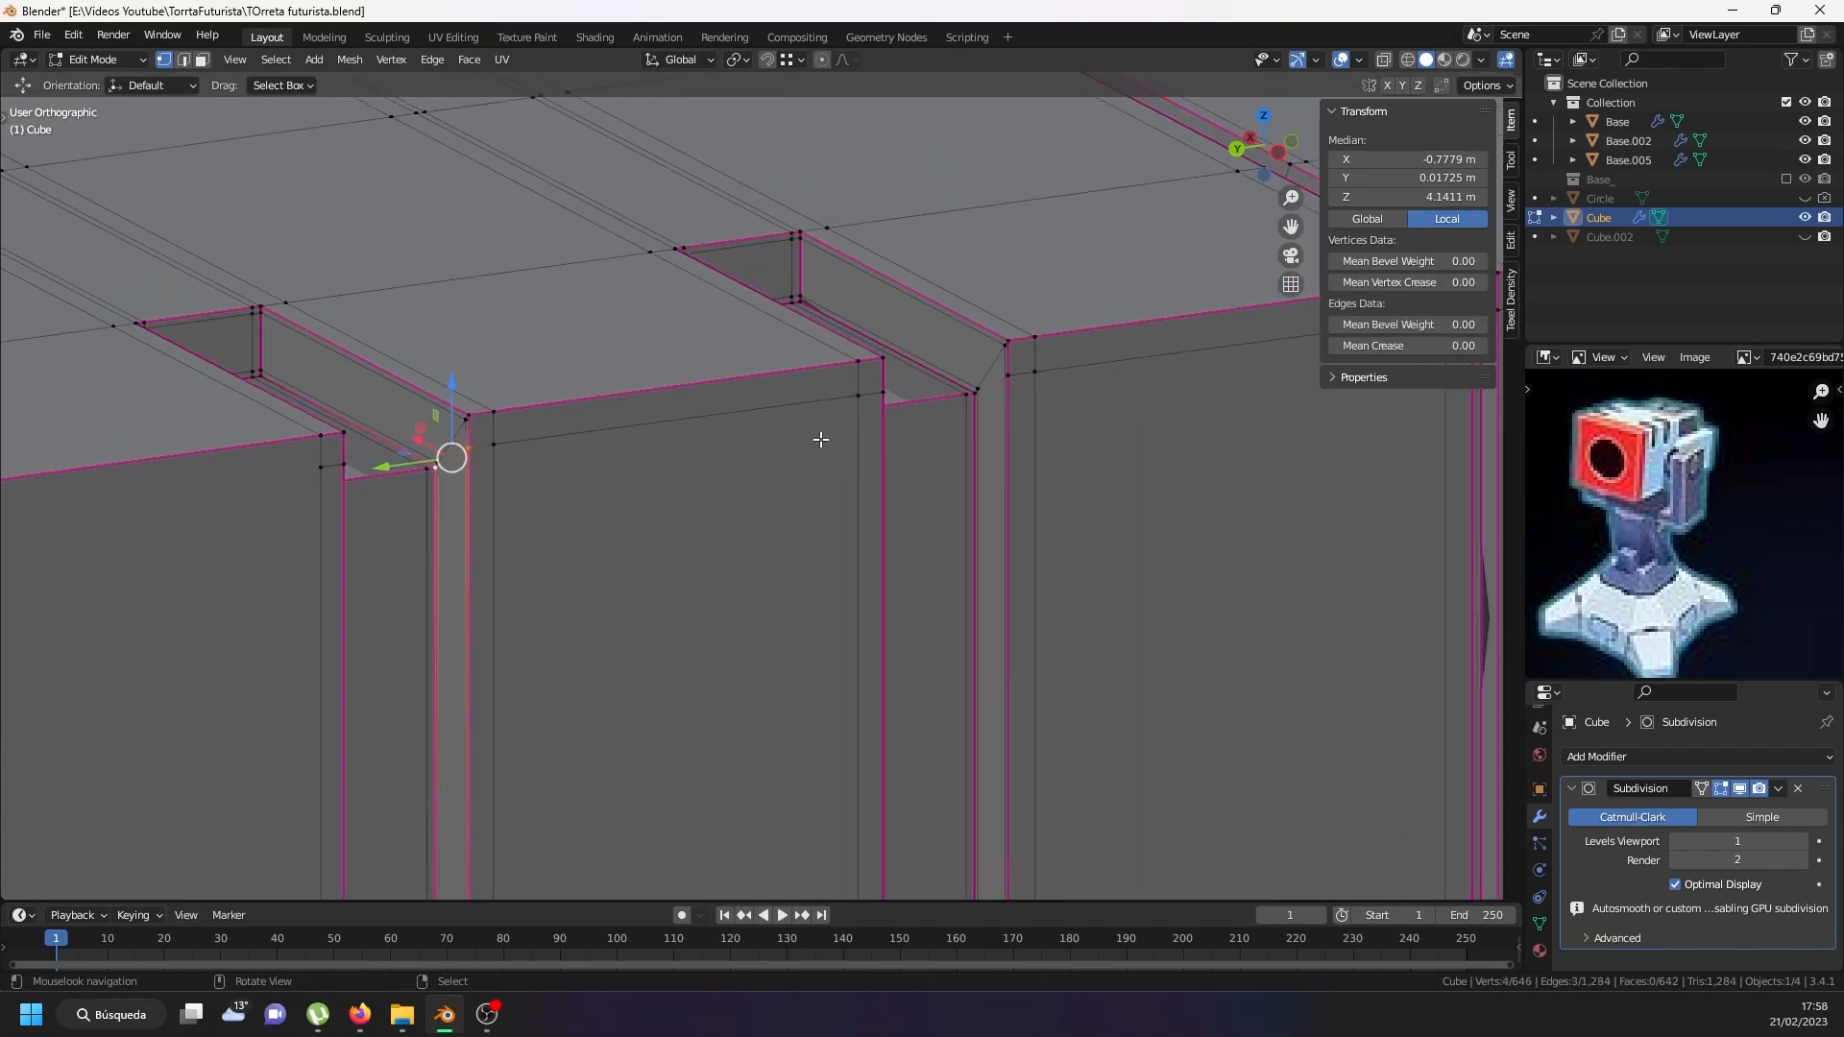
Connect the matching outer edge vertex and inner corner vertex across the front groove's wall.
{"action": "scroll", "coordinate": [975, 391], "scroll_direction": "up", "scroll_amount": 2}
{"action": "scroll", "coordinate": [1045, 353], "scroll_direction": "up", "scroll_amount": 3}
{"action": "left_click", "coordinate": [1044, 352]}
{"action": "left_click", "coordinate": [979, 386], "text": "shift"}
{"action": "key", "text": "j"}
Connect the rear inset's upper corner vertex to the upper vertex beside the rear groove on the head's side.
{"action": "scroll", "coordinate": [984, 394], "scroll_direction": "down", "scroll_amount": 3}
{"action": "scroll", "coordinate": [633, 475], "scroll_direction": "up", "scroll_amount": 2}
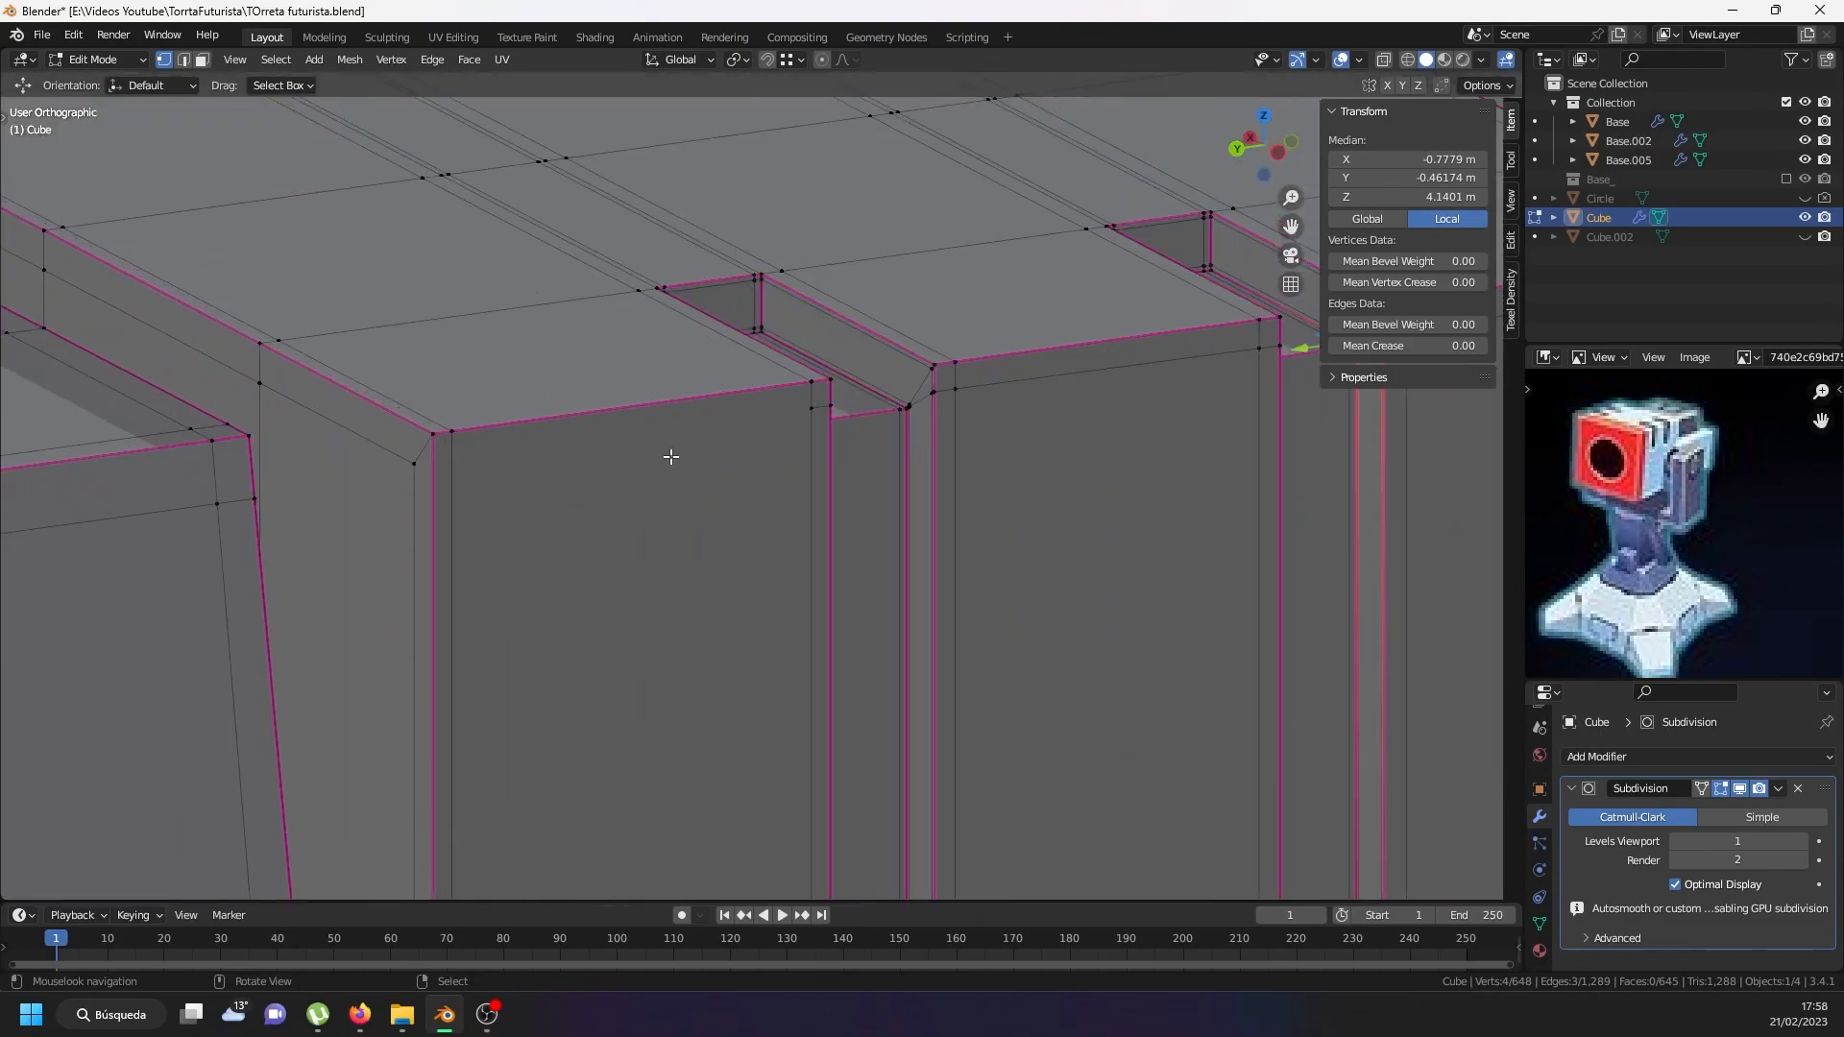
{"action": "left_click", "coordinate": [414, 465]}
{"action": "left_click", "coordinate": [811, 409], "text": "shift"}
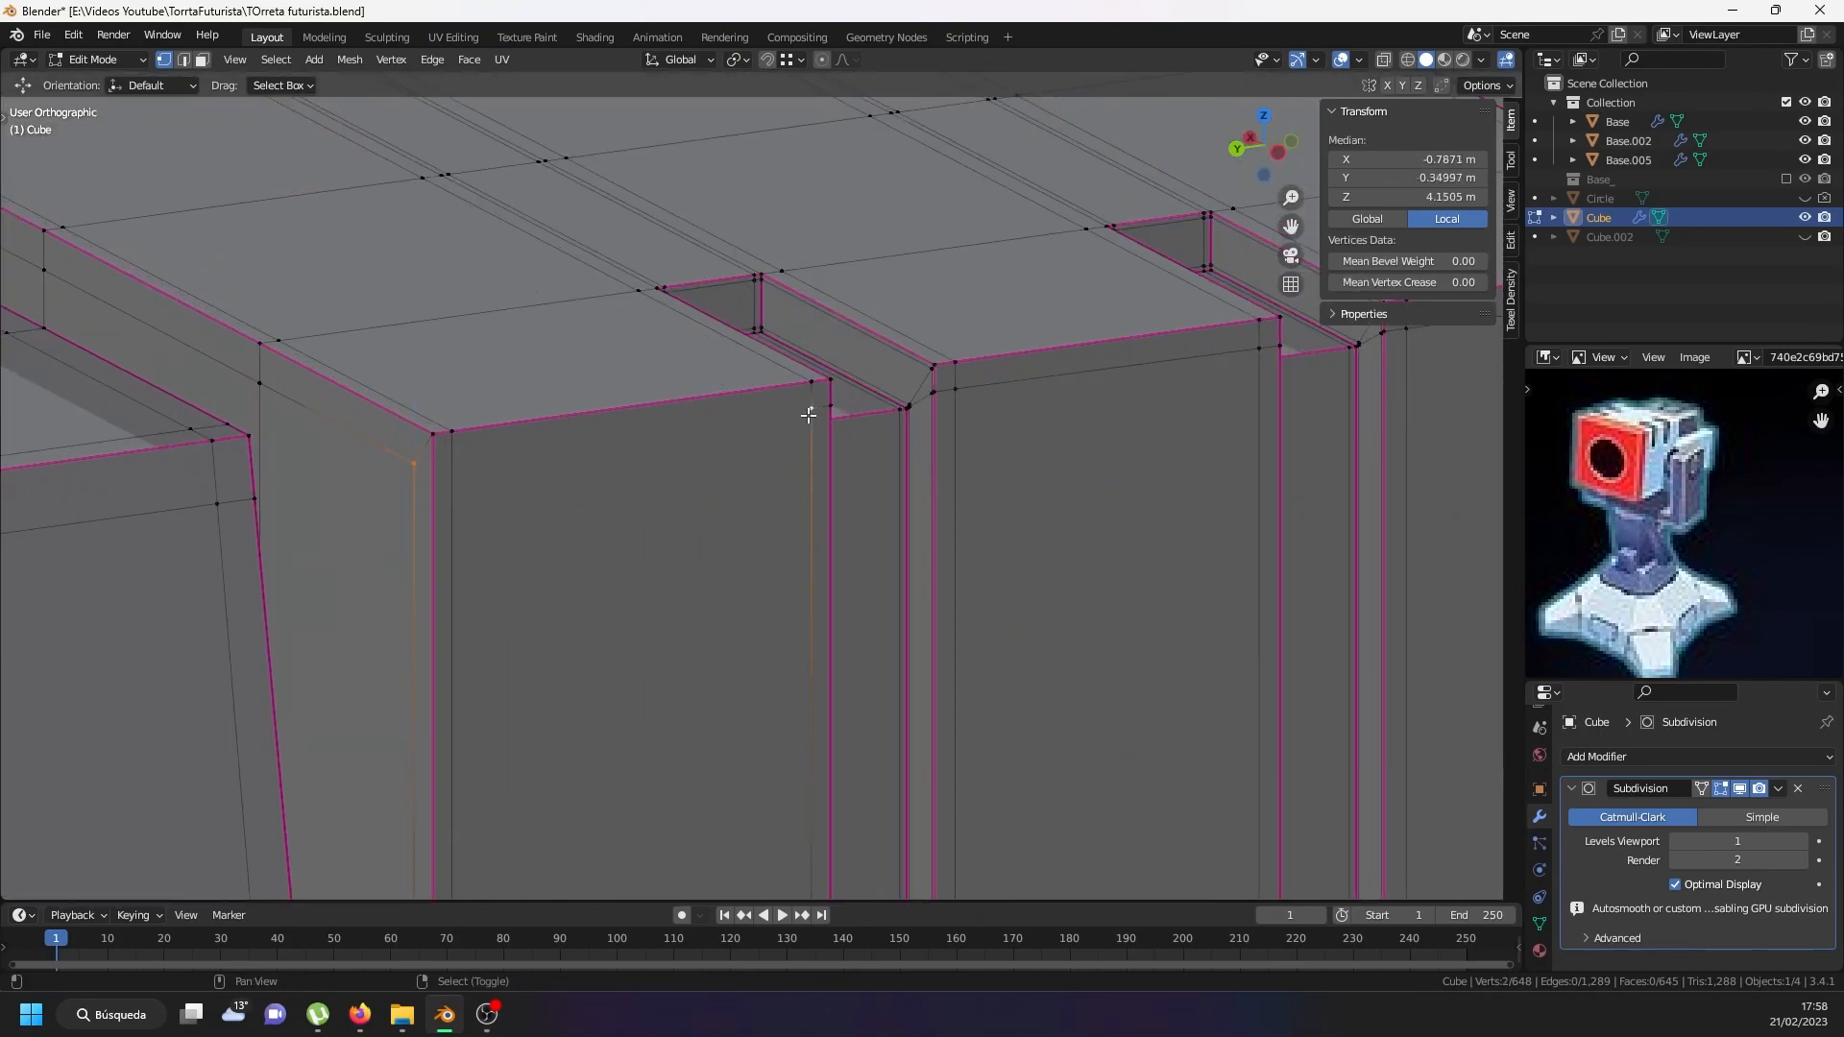
{"action": "key", "text": "j"}
Connect the outer edge vertex to the inner corner vertex across the rear wall of the rear groove.
{"action": "middle_click_drag", "start_coordinate": [823, 476], "coordinate": [542, 482]}
{"action": "scroll", "coordinate": [695, 478], "scroll_direction": "up", "scroll_amount": 3}
{"action": "left_click", "coordinate": [725, 506]}
{"action": "left_click", "coordinate": [795, 545], "text": "shift"}
{"action": "key", "text": "j"}
{"action": "middle_click_drag", "start_coordinate": [798, 566], "coordinate": [779, 583]}
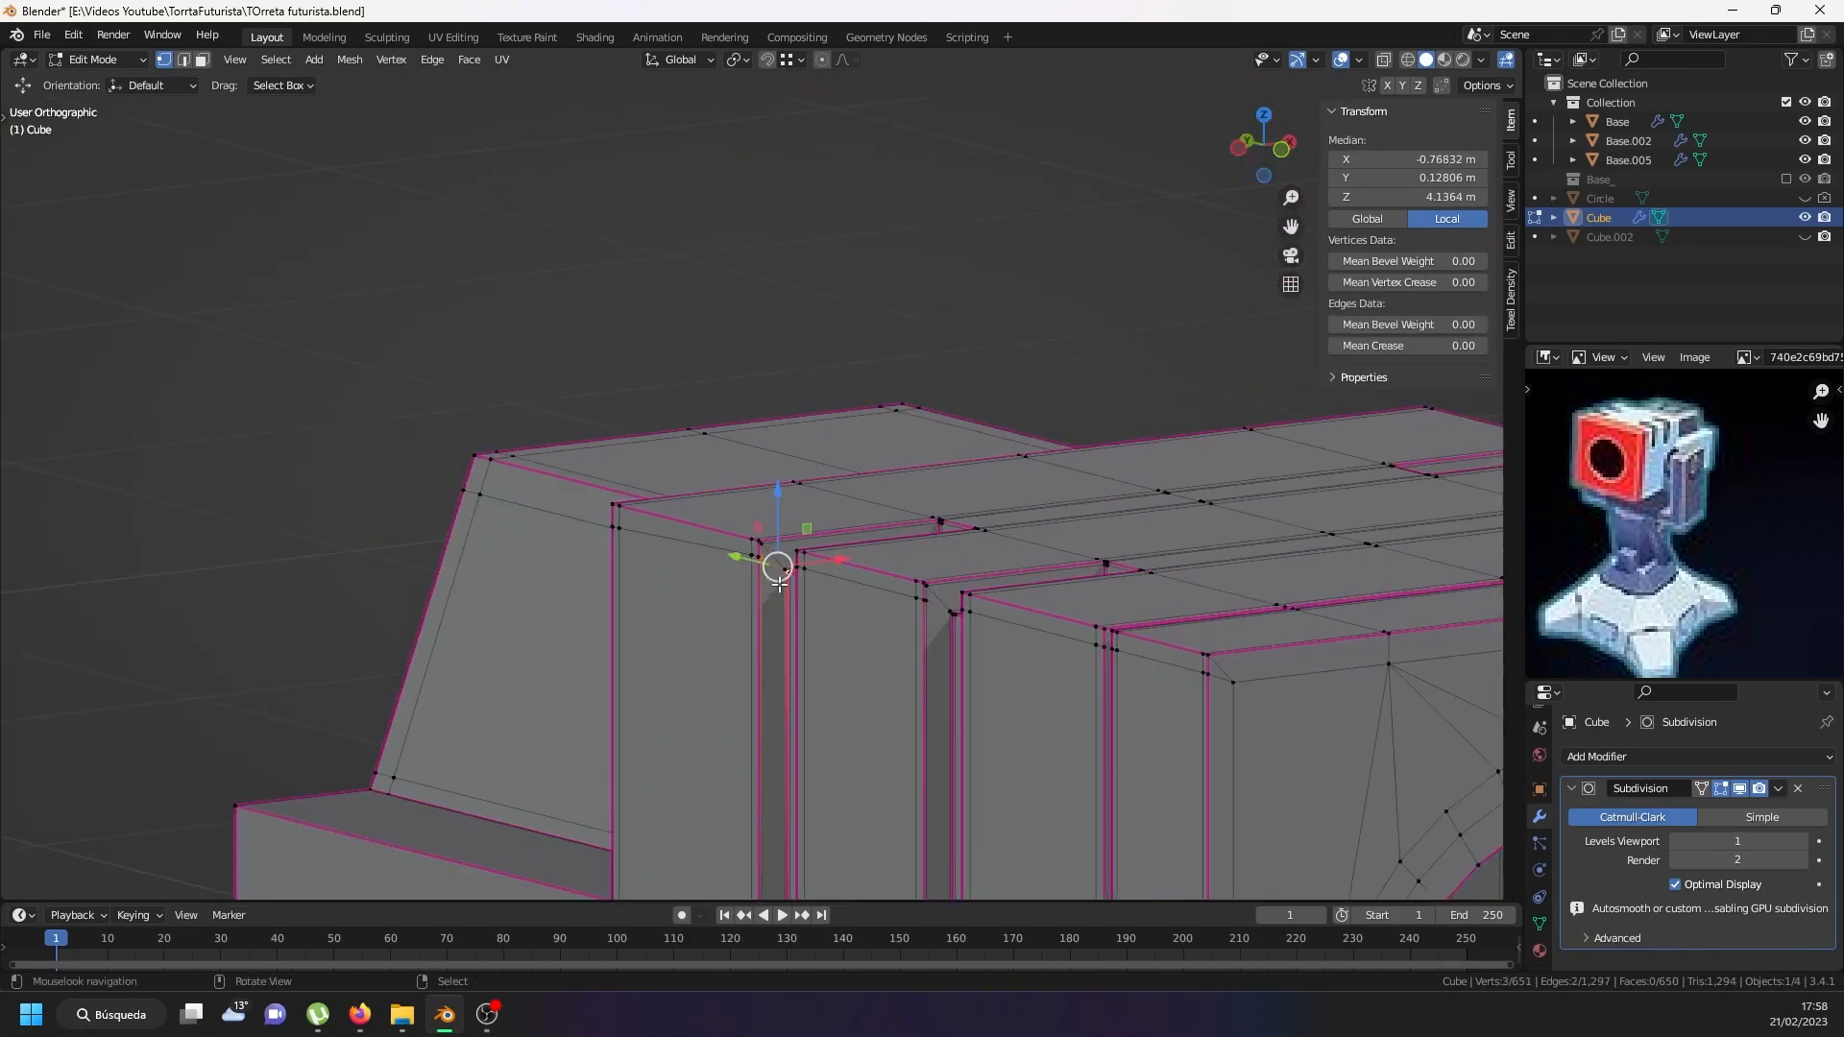
Try to connect the front inset's upper corner vertex to the rear inset's upper corner vertex across the head's top.
{"action": "middle_click_drag", "start_coordinate": [1023, 648], "coordinate": [593, 762]}
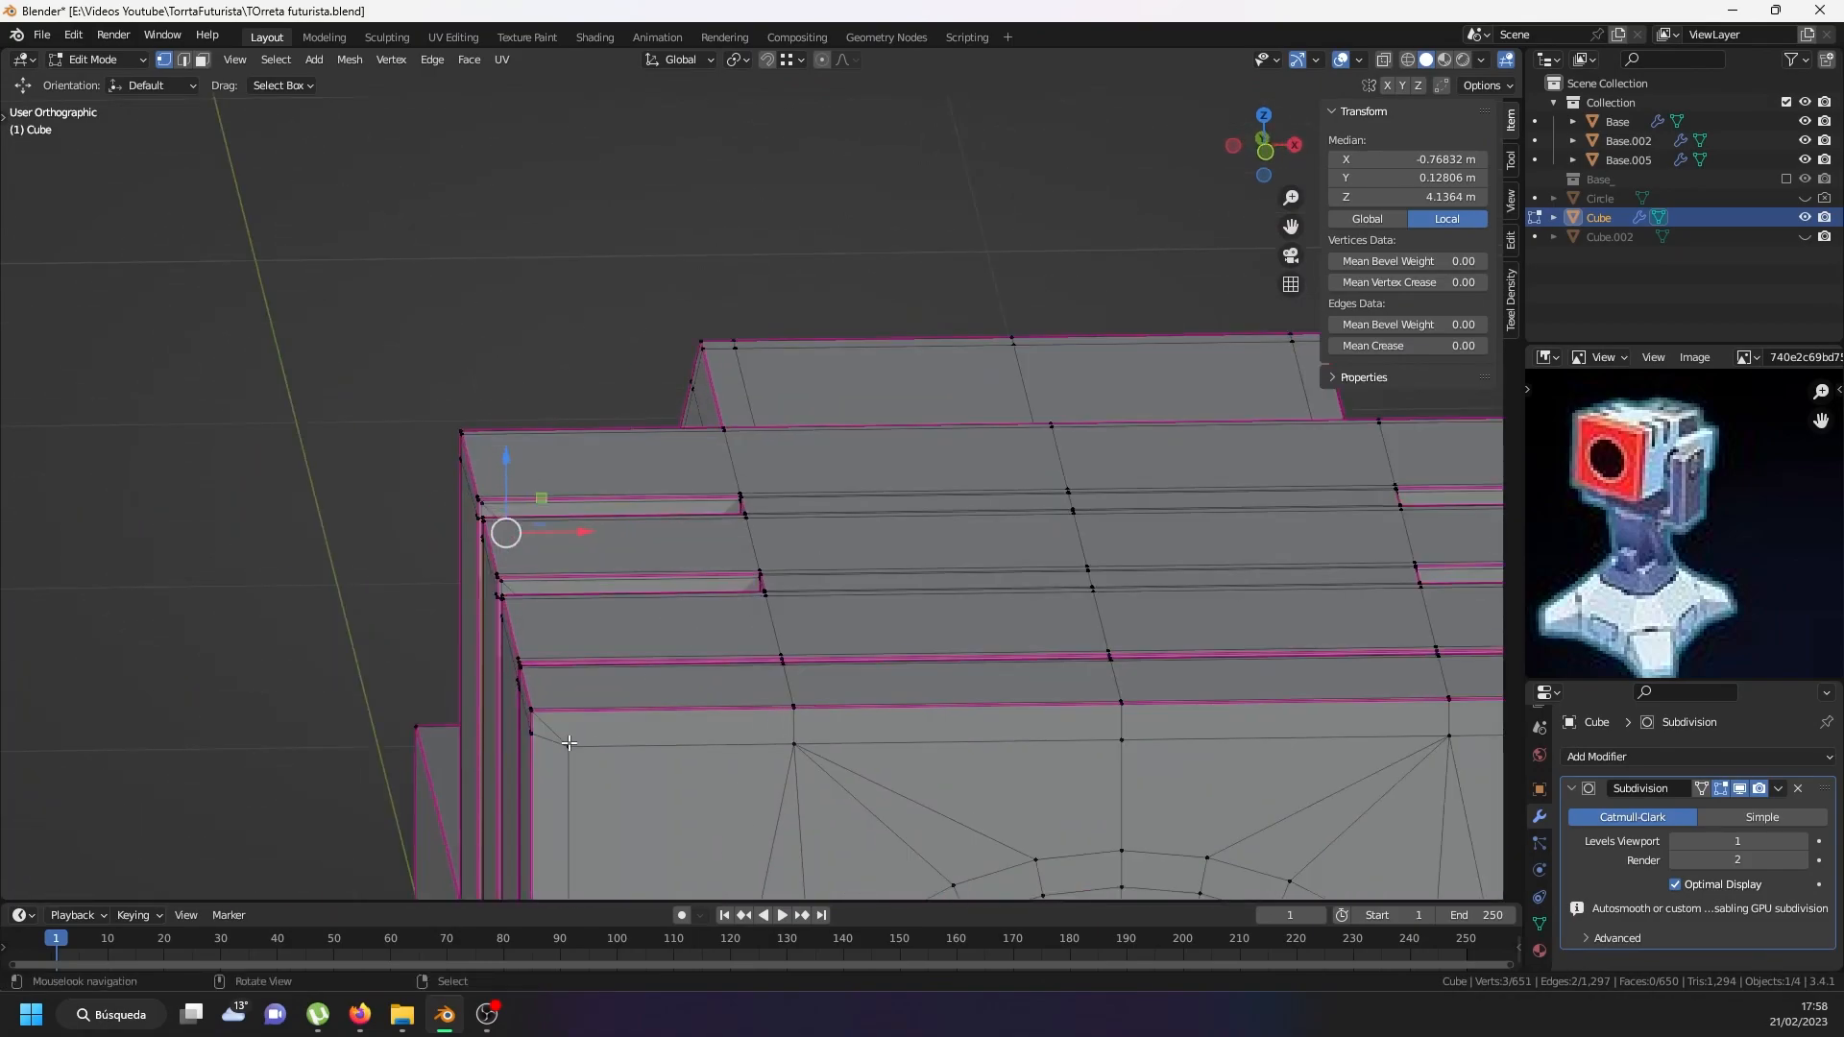
{"action": "left_click", "coordinate": [569, 742]}
{"action": "middle_click_drag", "start_coordinate": [453, 646], "coordinate": [840, 457]}
{"action": "scroll", "coordinate": [626, 751], "scroll_direction": "up", "scroll_amount": 4}
{"action": "right_click", "coordinate": [617, 696], "text": "shift"}
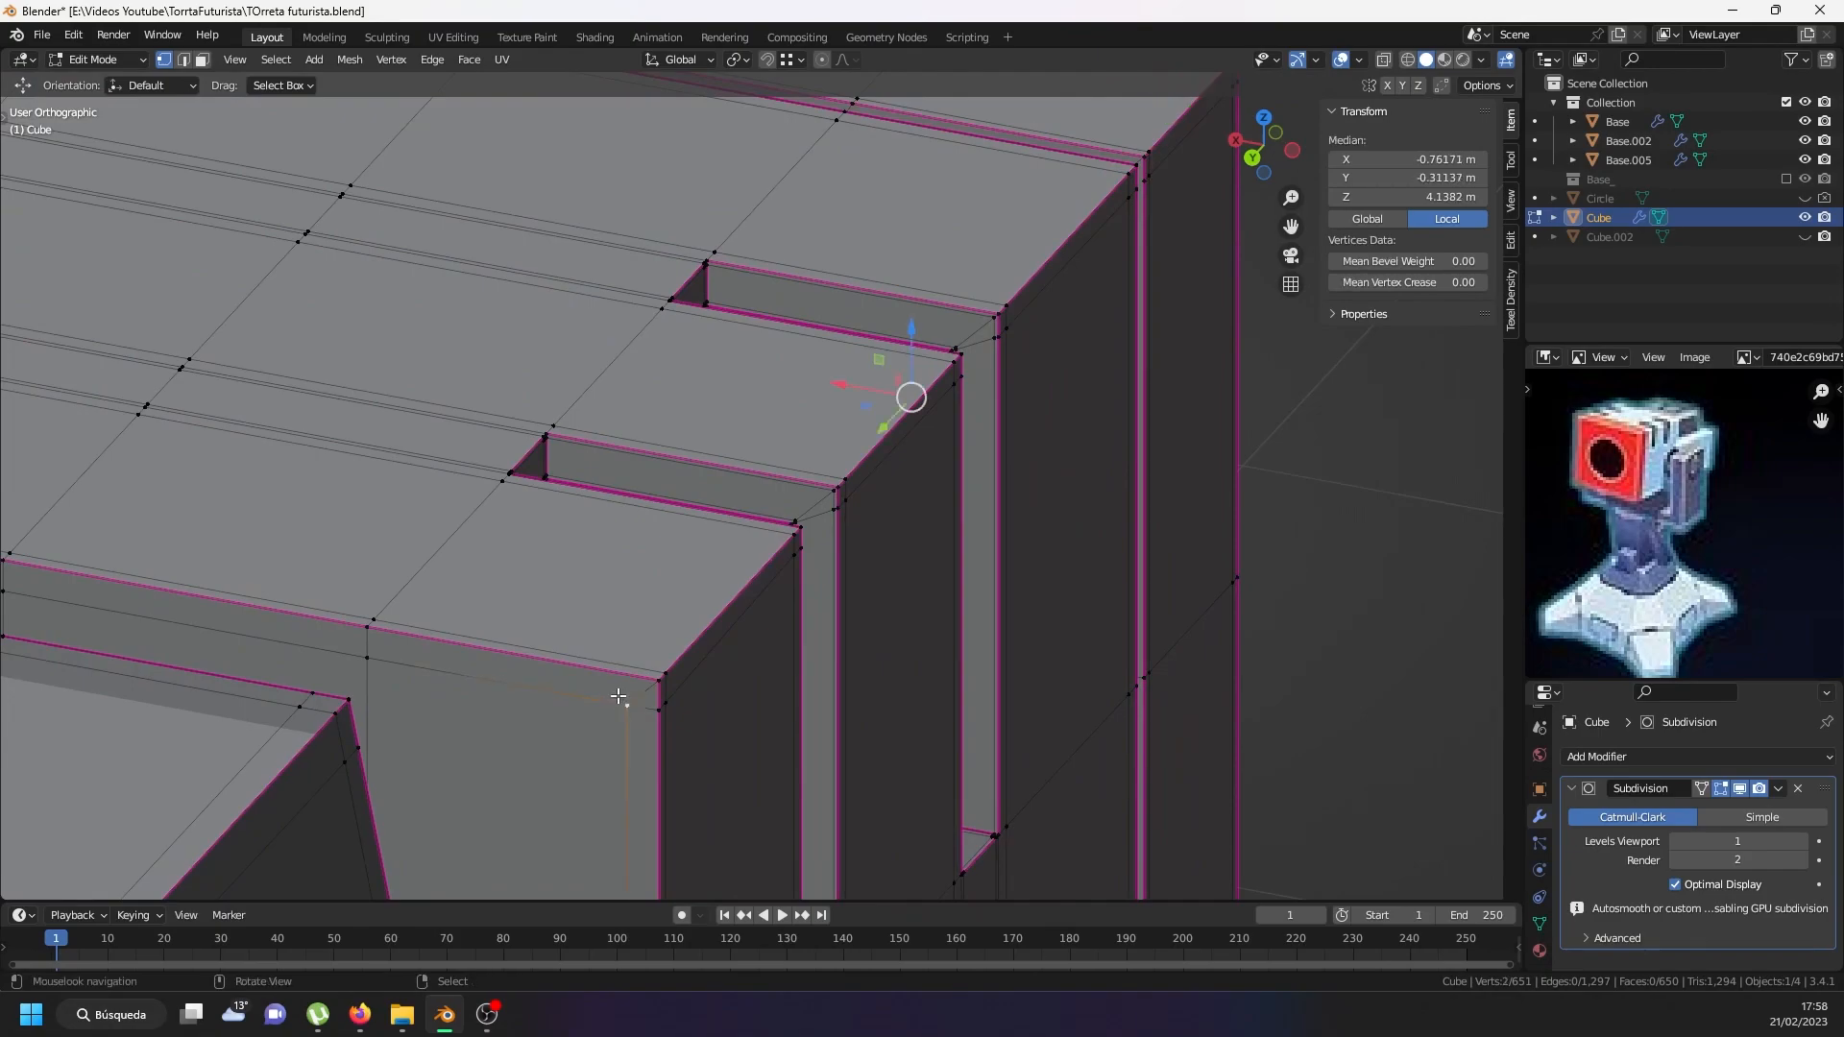
{"action": "key", "text": "j"}
{"action": "key", "text": "ctrl+z"}
Knife-cut a line from the rear inset's upper corner across the head's top to the rear groove's edge.
{"action": "key", "text": "k"}
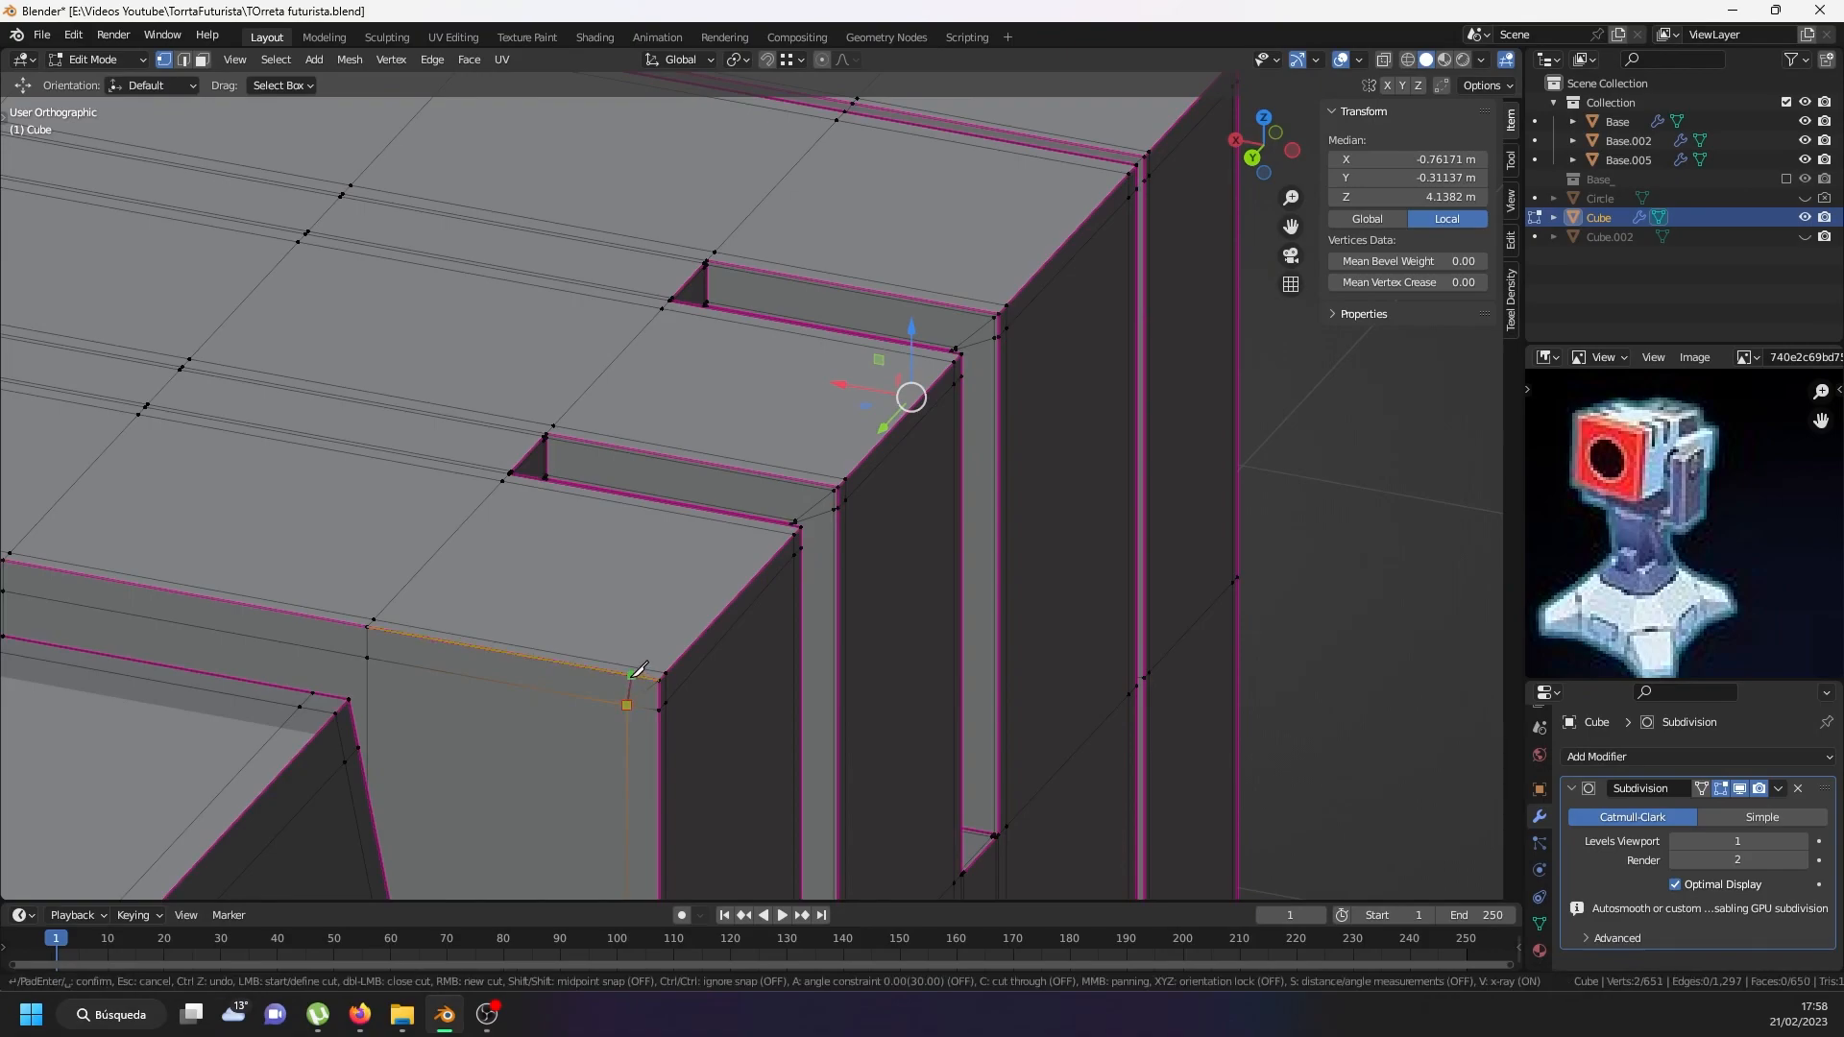
{"action": "left_click", "coordinate": [739, 523]}
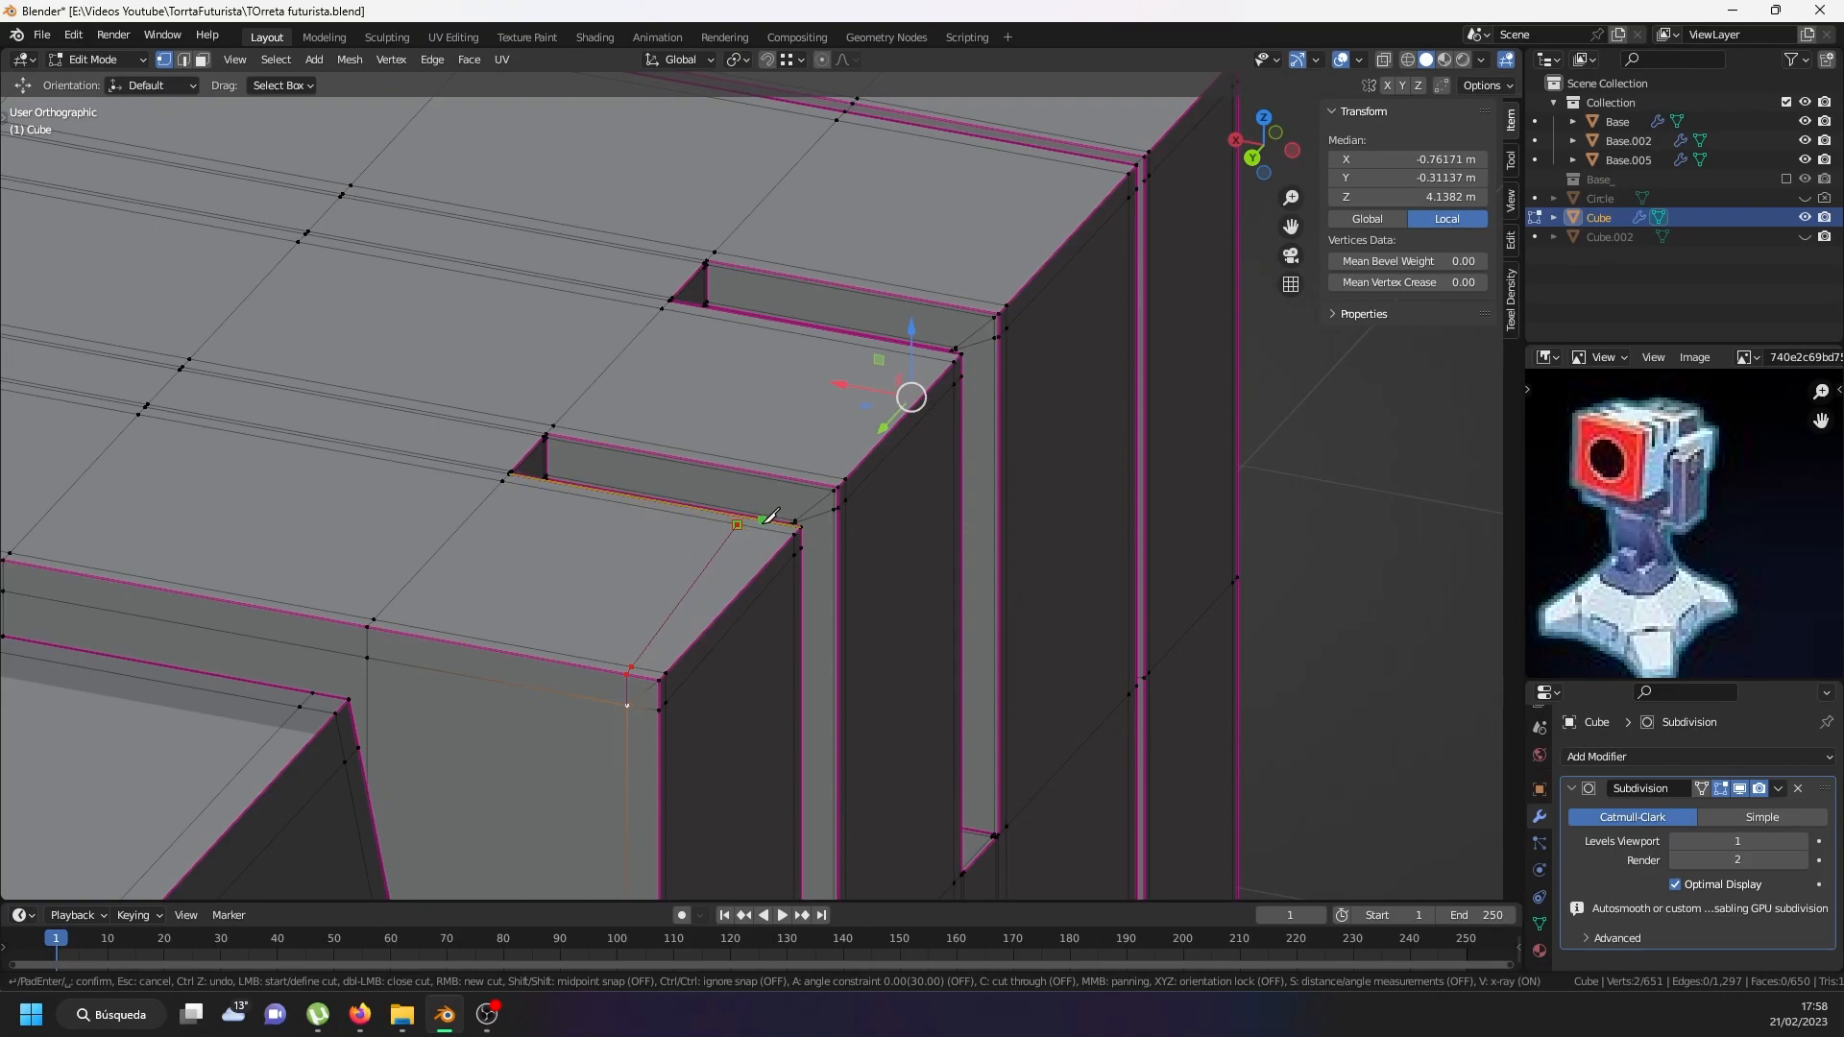
{"action": "key", "text": "Return"}
Knife-cut a line from the front inset's upper corner across the head's top to the edge of the front seam.
{"action": "middle_click_drag", "start_coordinate": [762, 528], "coordinate": [573, 698]}
{"action": "scroll", "coordinate": [568, 662], "scroll_direction": "up", "scroll_amount": 3}
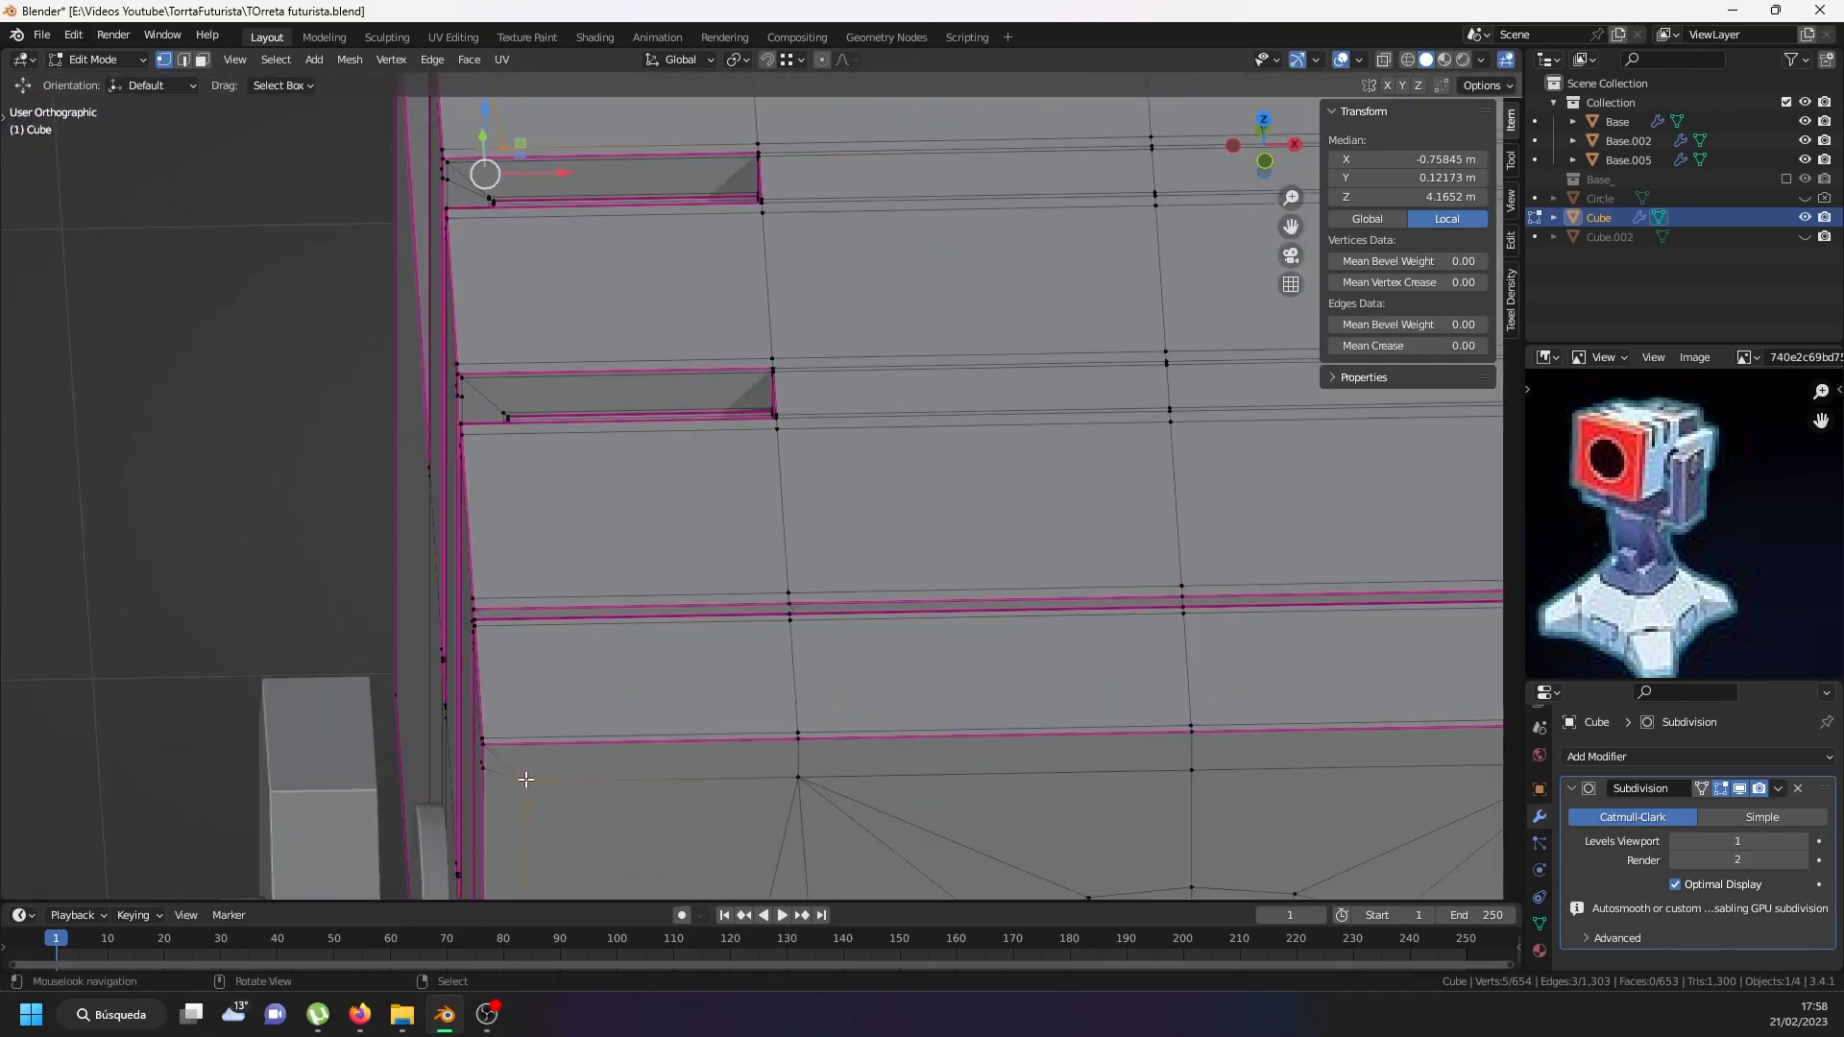
{"action": "key", "text": "k"}
{"action": "left_click", "coordinate": [527, 781]}
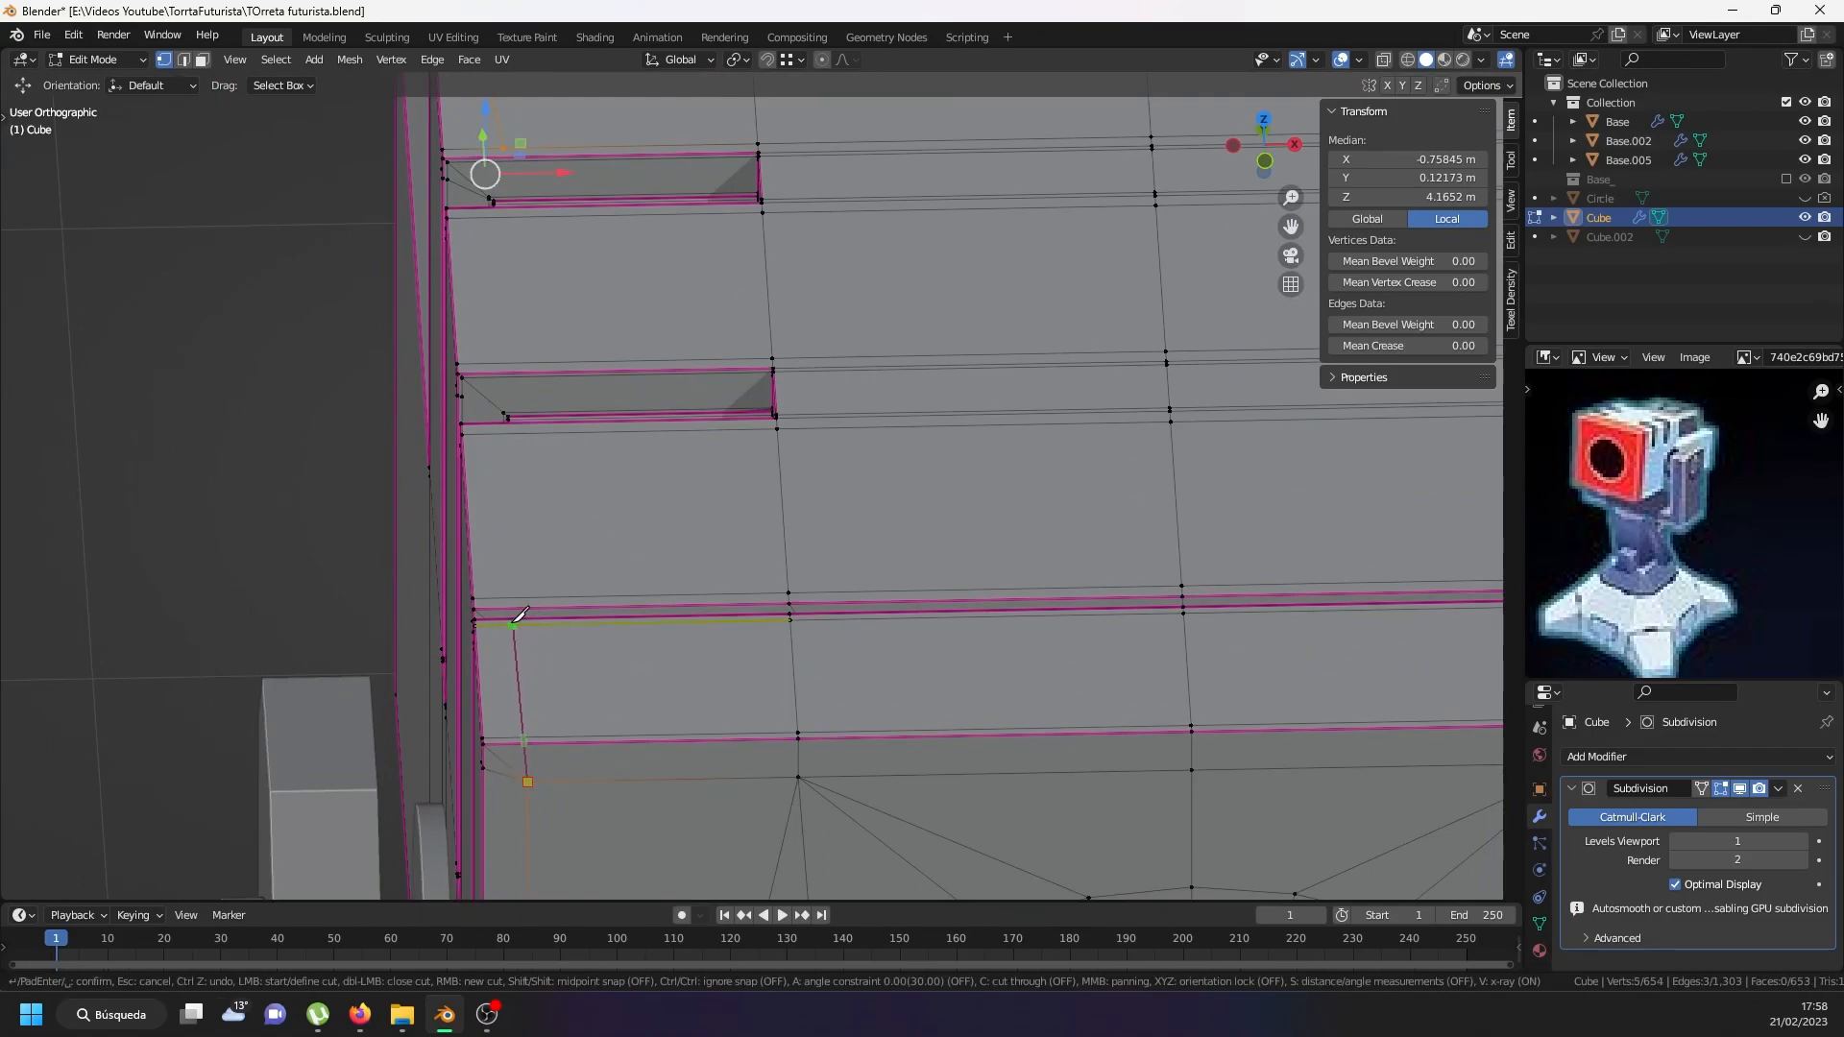
{"action": "key", "text": "Return"}
Try to connect the cut's end vertex at the front seam to the one at the rear groove.
{"action": "middle_click_drag", "start_coordinate": [566, 635], "coordinate": [492, 469]}
{"action": "left_click", "coordinate": [515, 291], "text": "shift"}
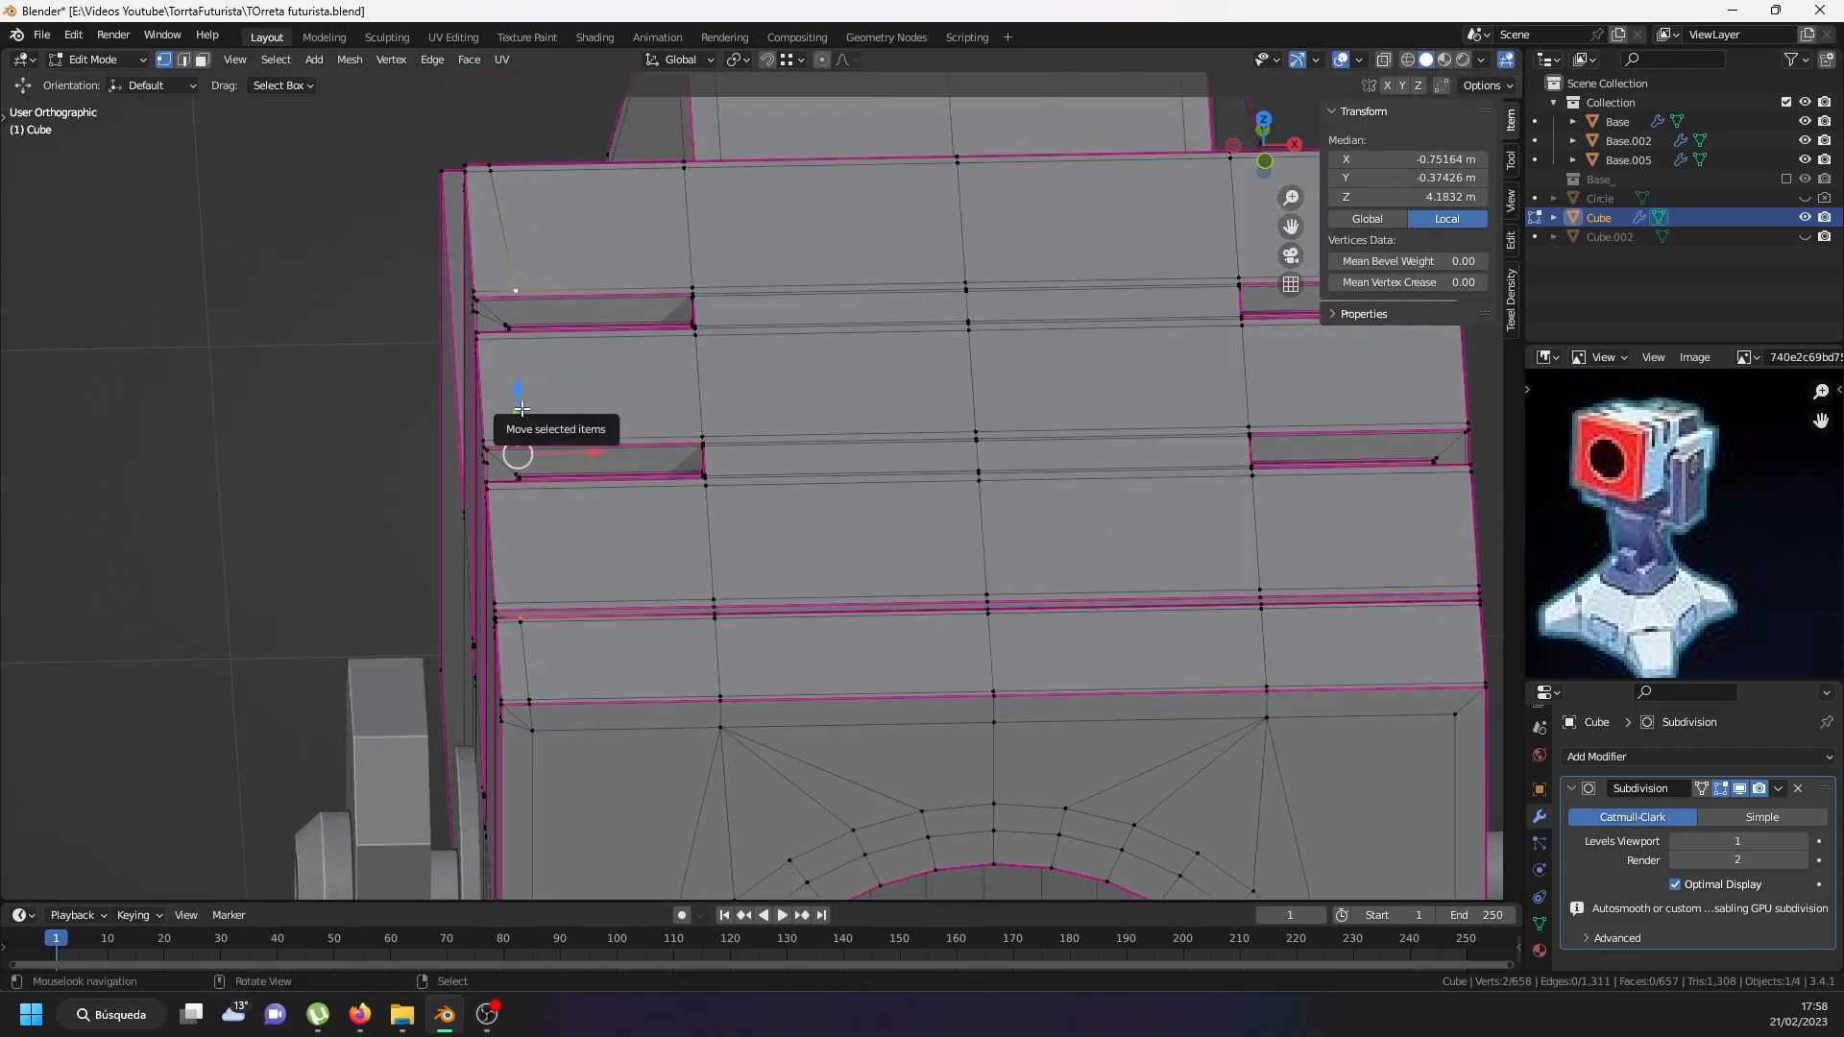
{"action": "key", "text": "j"}
{"action": "middle_click_drag", "start_coordinate": [507, 487], "coordinate": [897, 539]}
{"action": "key", "text": "ctrl+z"}
Try to knife-cut a continuous line from the front seam's edge vertex across the head's top and through the front groove.
{"action": "scroll", "coordinate": [866, 456], "scroll_direction": "up", "scroll_amount": 2}
{"action": "left_click", "coordinate": [855, 471]}
{"action": "key", "text": "k"}
{"action": "left_click", "coordinate": [845, 477]}
{"action": "middle_click_drag", "start_coordinate": [844, 481], "coordinate": [675, 472]}
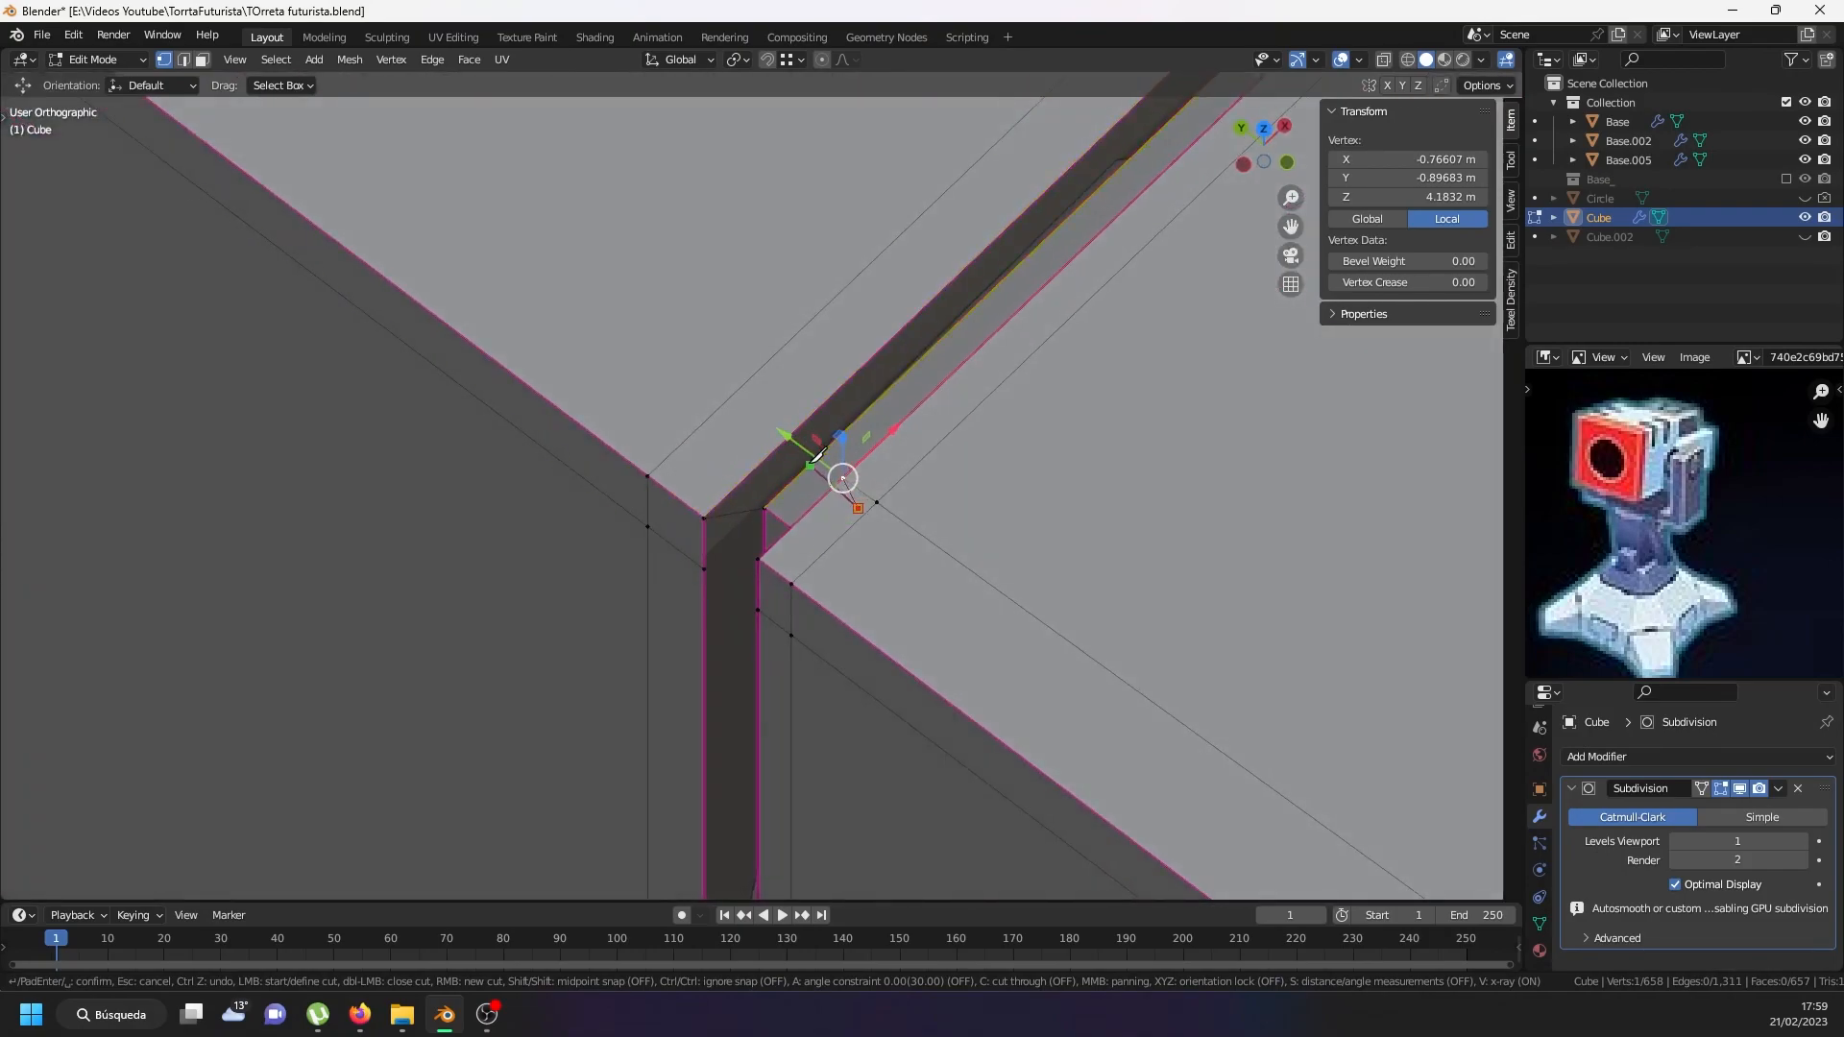
{"action": "scroll", "coordinate": [759, 413], "scroll_direction": "down", "scroll_amount": 6}
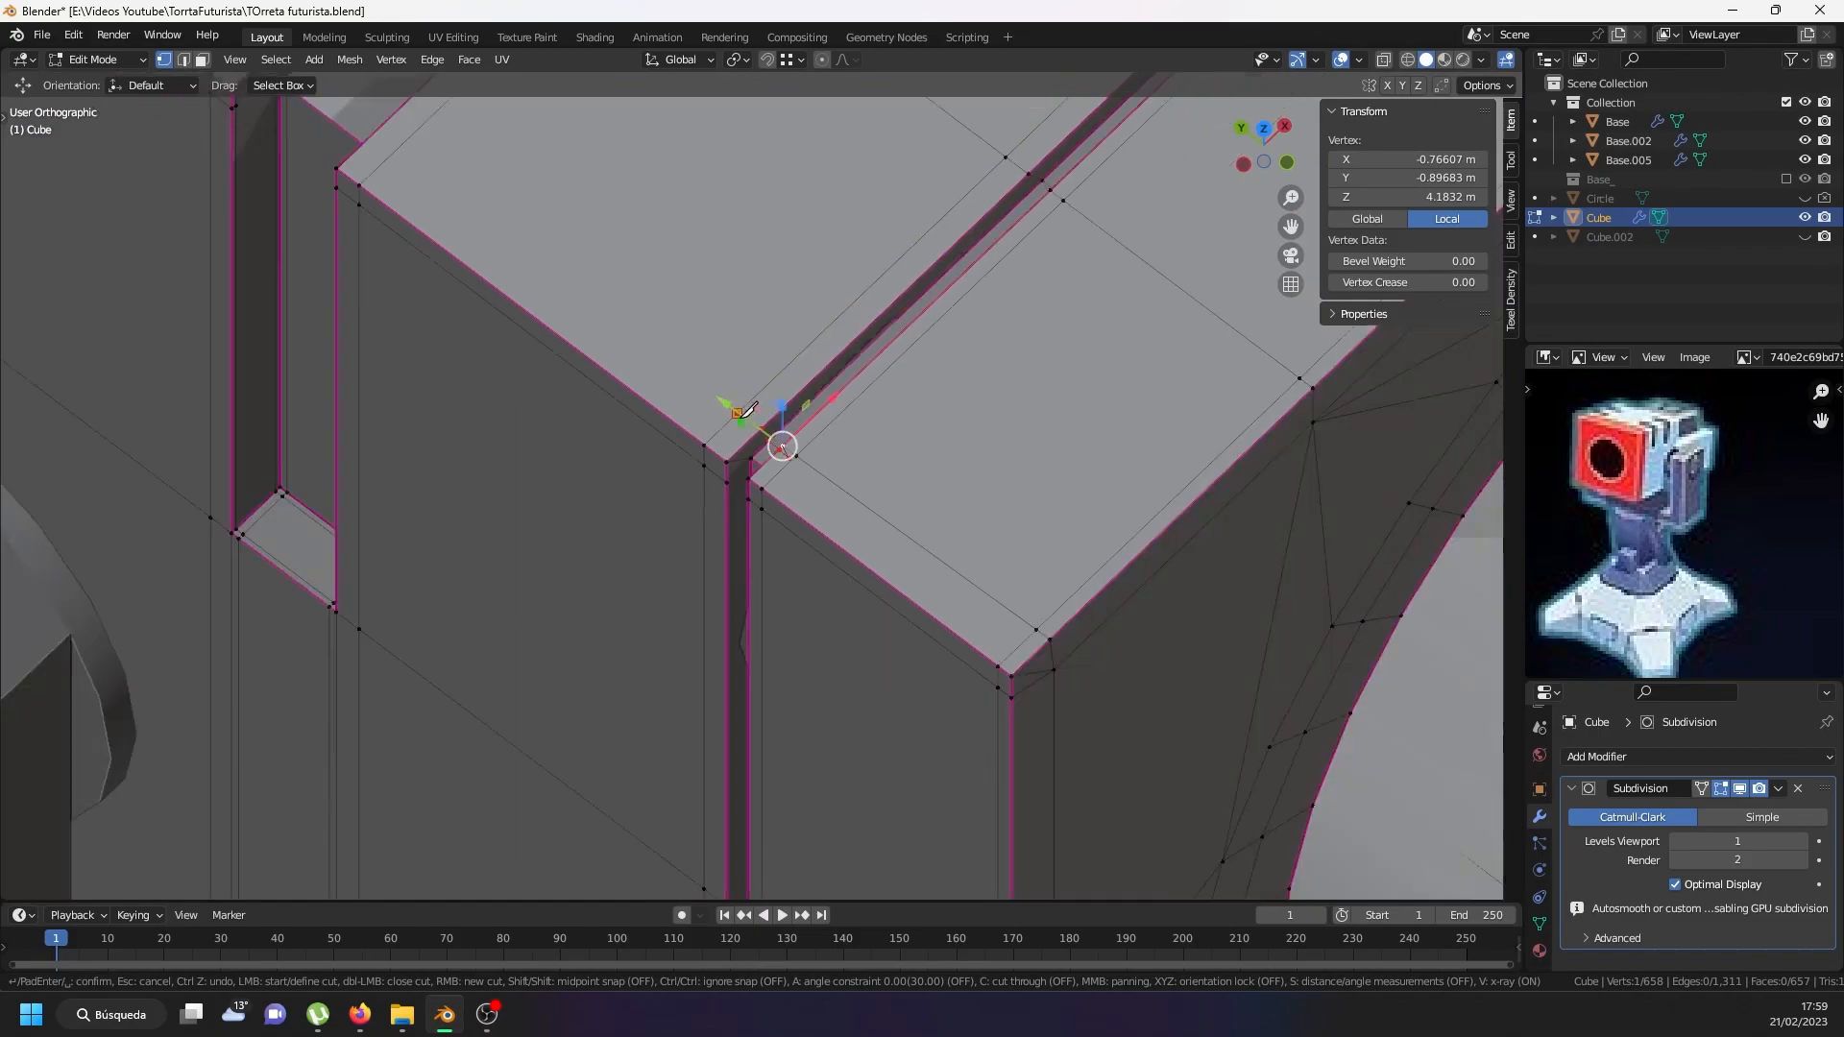
{"action": "middle_click_drag", "start_coordinate": [461, 174], "coordinate": [683, 209]}
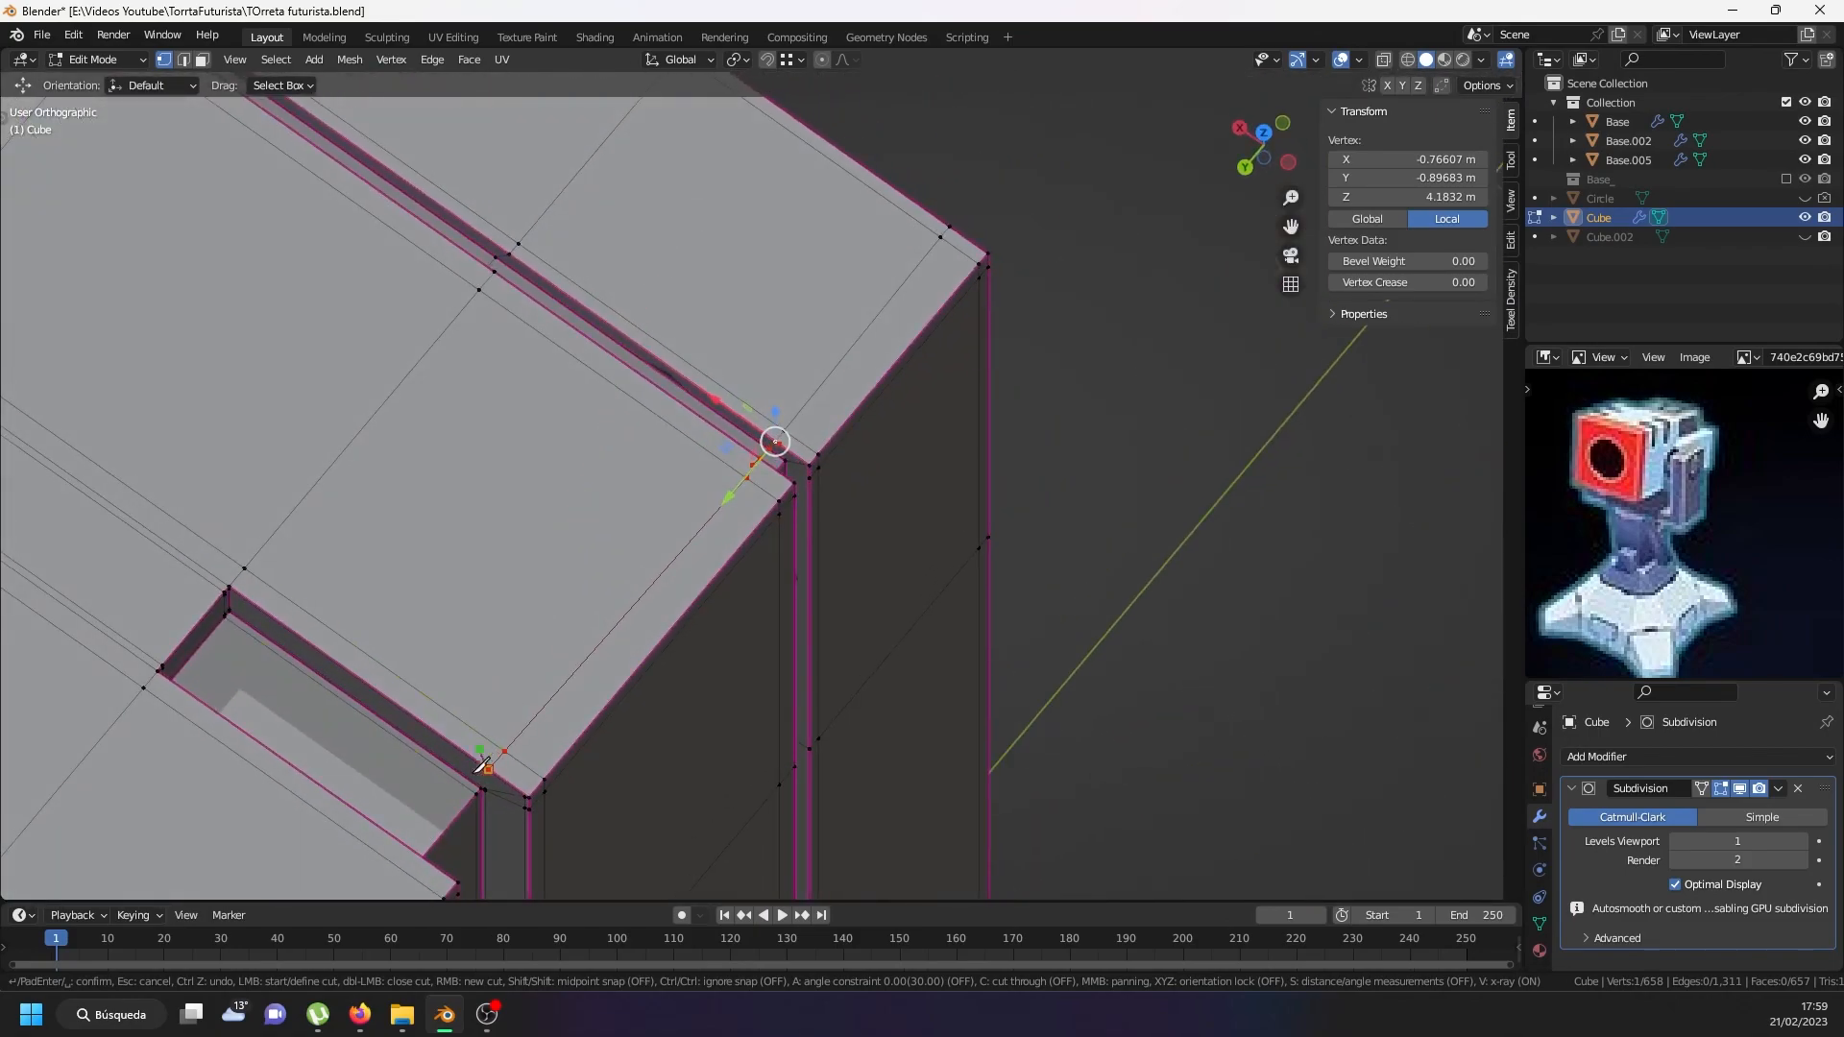
{"action": "scroll", "coordinate": [509, 735], "scroll_direction": "up", "scroll_amount": 5}
{"action": "scroll", "coordinate": [533, 716], "scroll_direction": "up", "scroll_amount": 5}
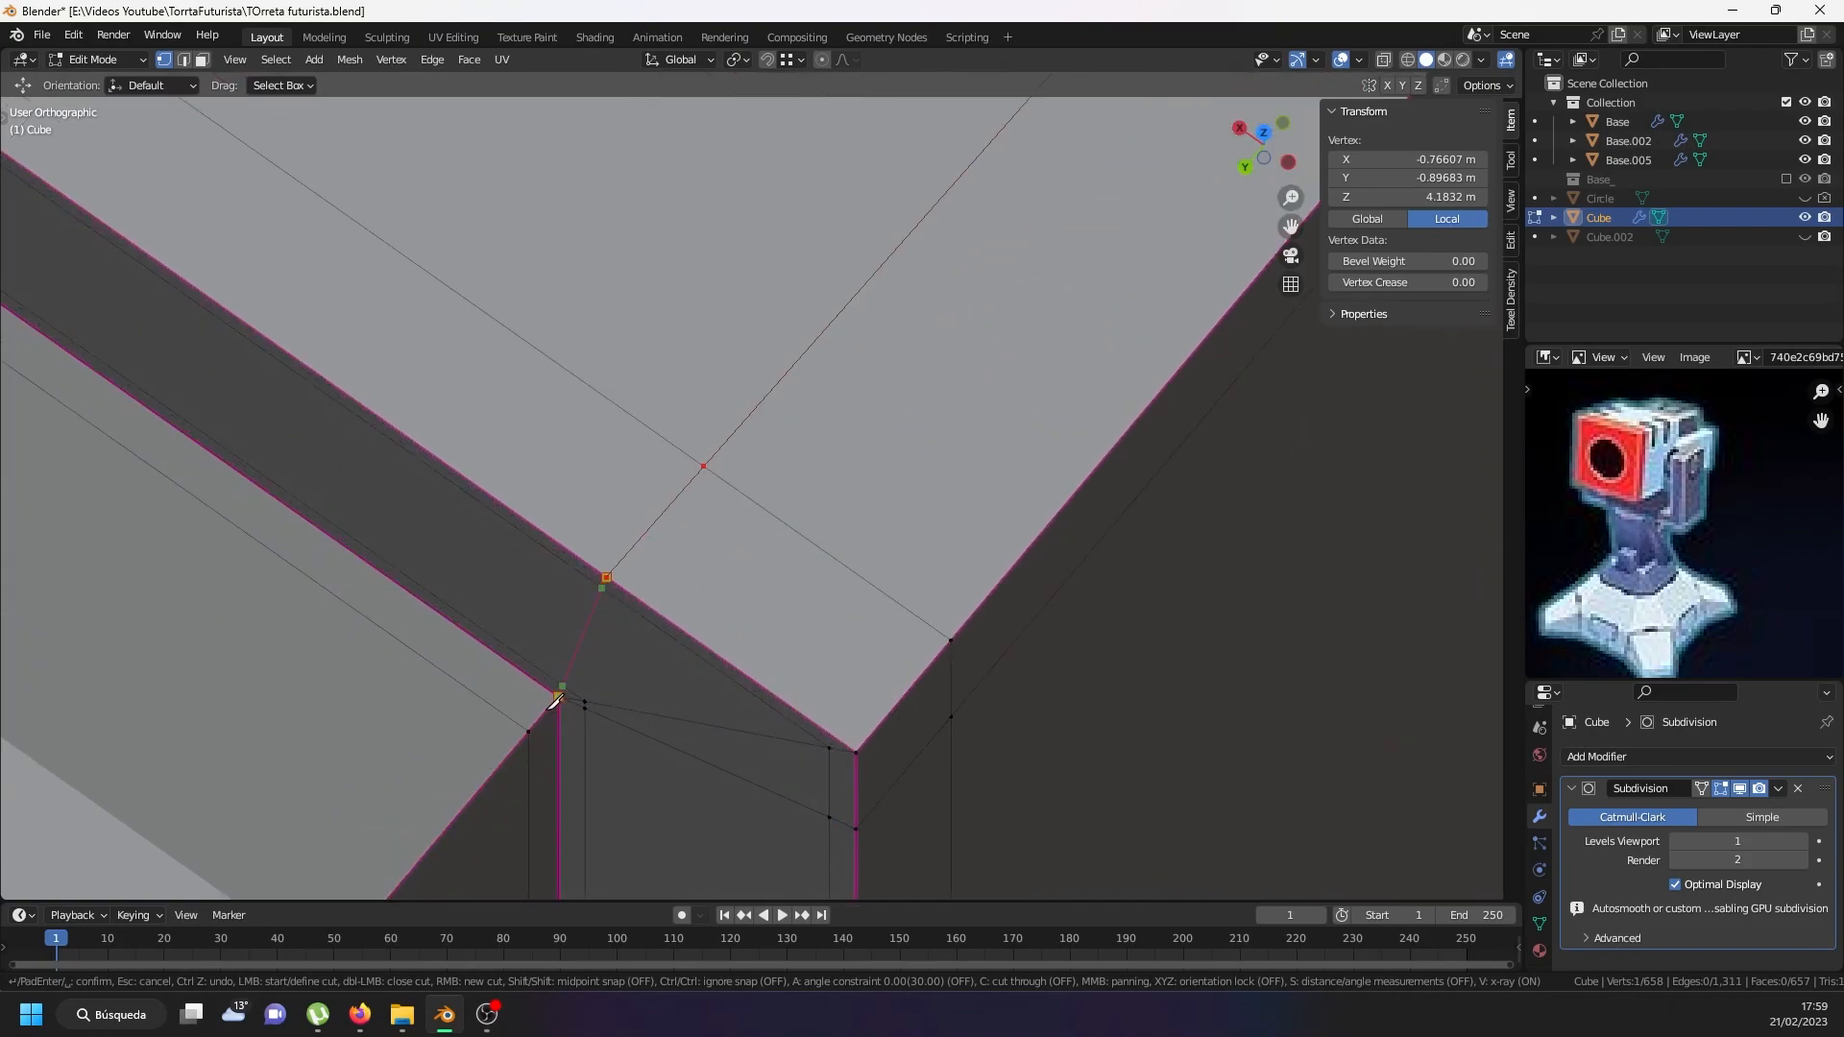
{"action": "scroll", "coordinate": [564, 690], "scroll_direction": "down", "scroll_amount": 7}
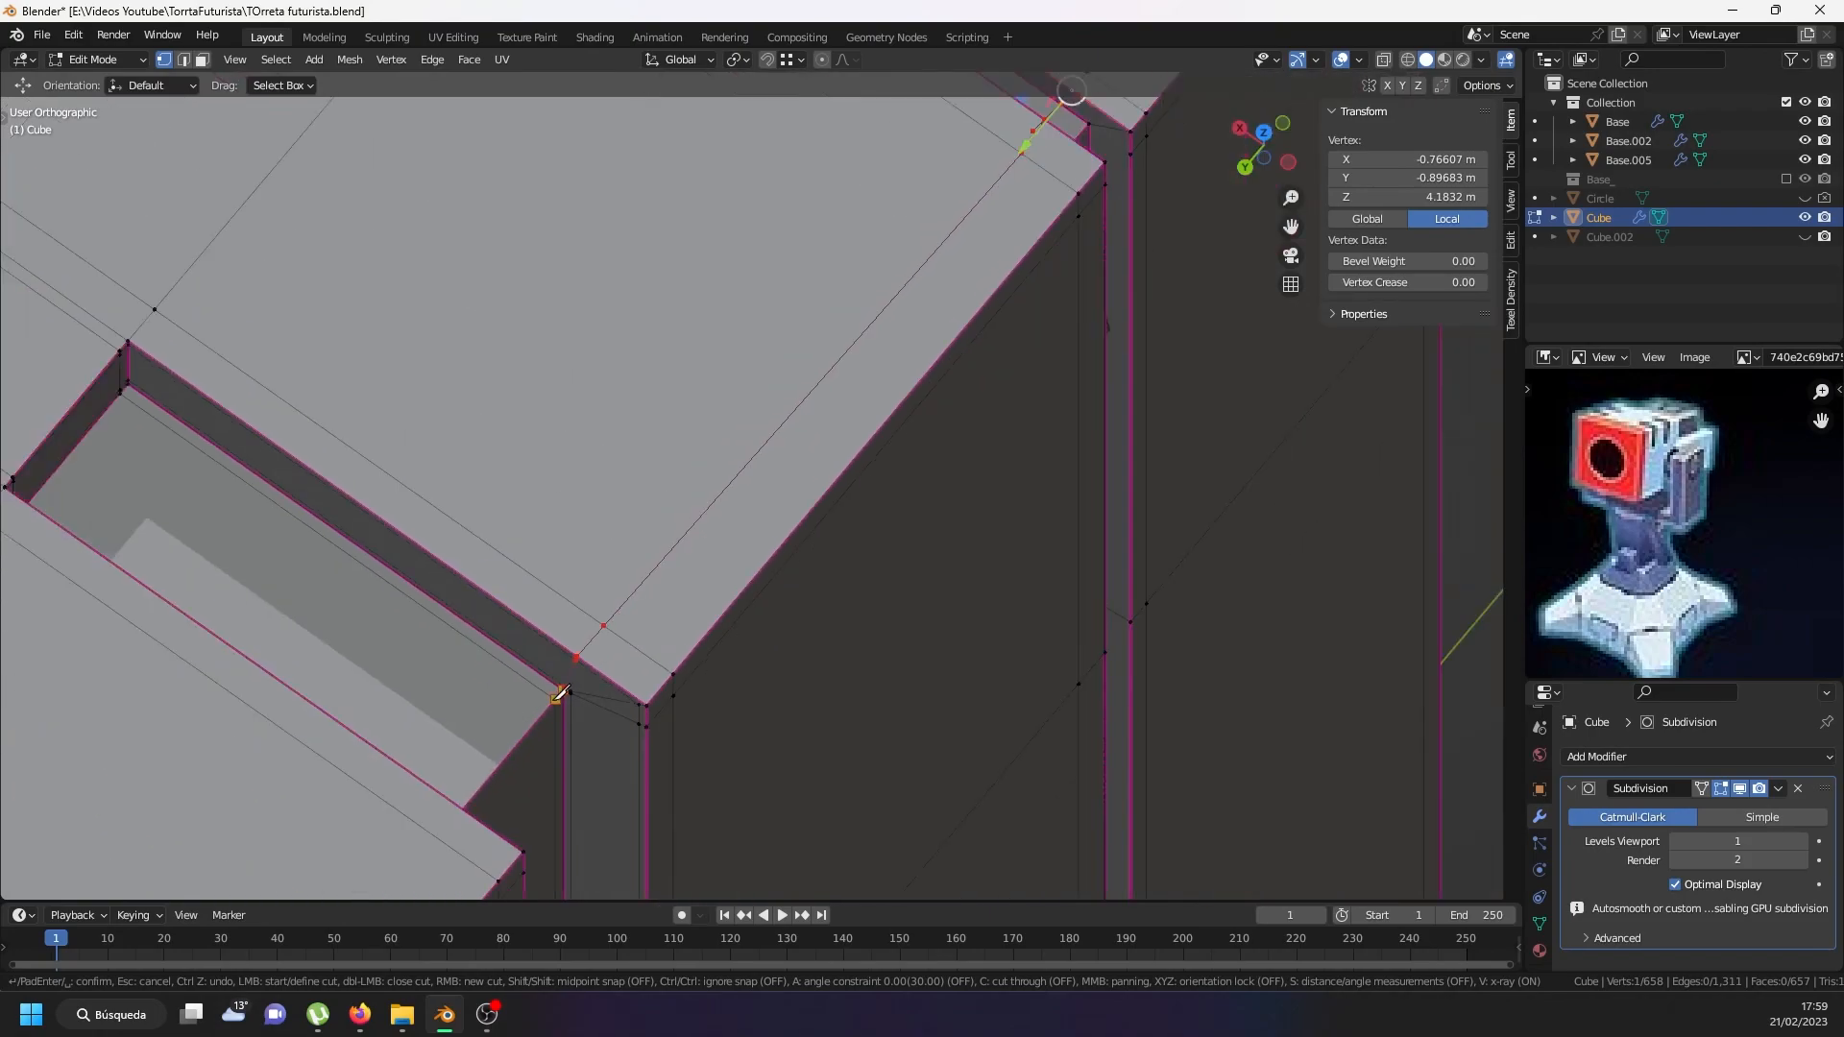
{"action": "middle_click_drag", "start_coordinate": [561, 691], "coordinate": [364, 650]}
{"action": "scroll", "coordinate": [364, 646], "scroll_direction": "down", "scroll_amount": 5}
{"action": "middle_click_drag", "start_coordinate": [317, 369], "coordinate": [523, 670], "text": "shift"}
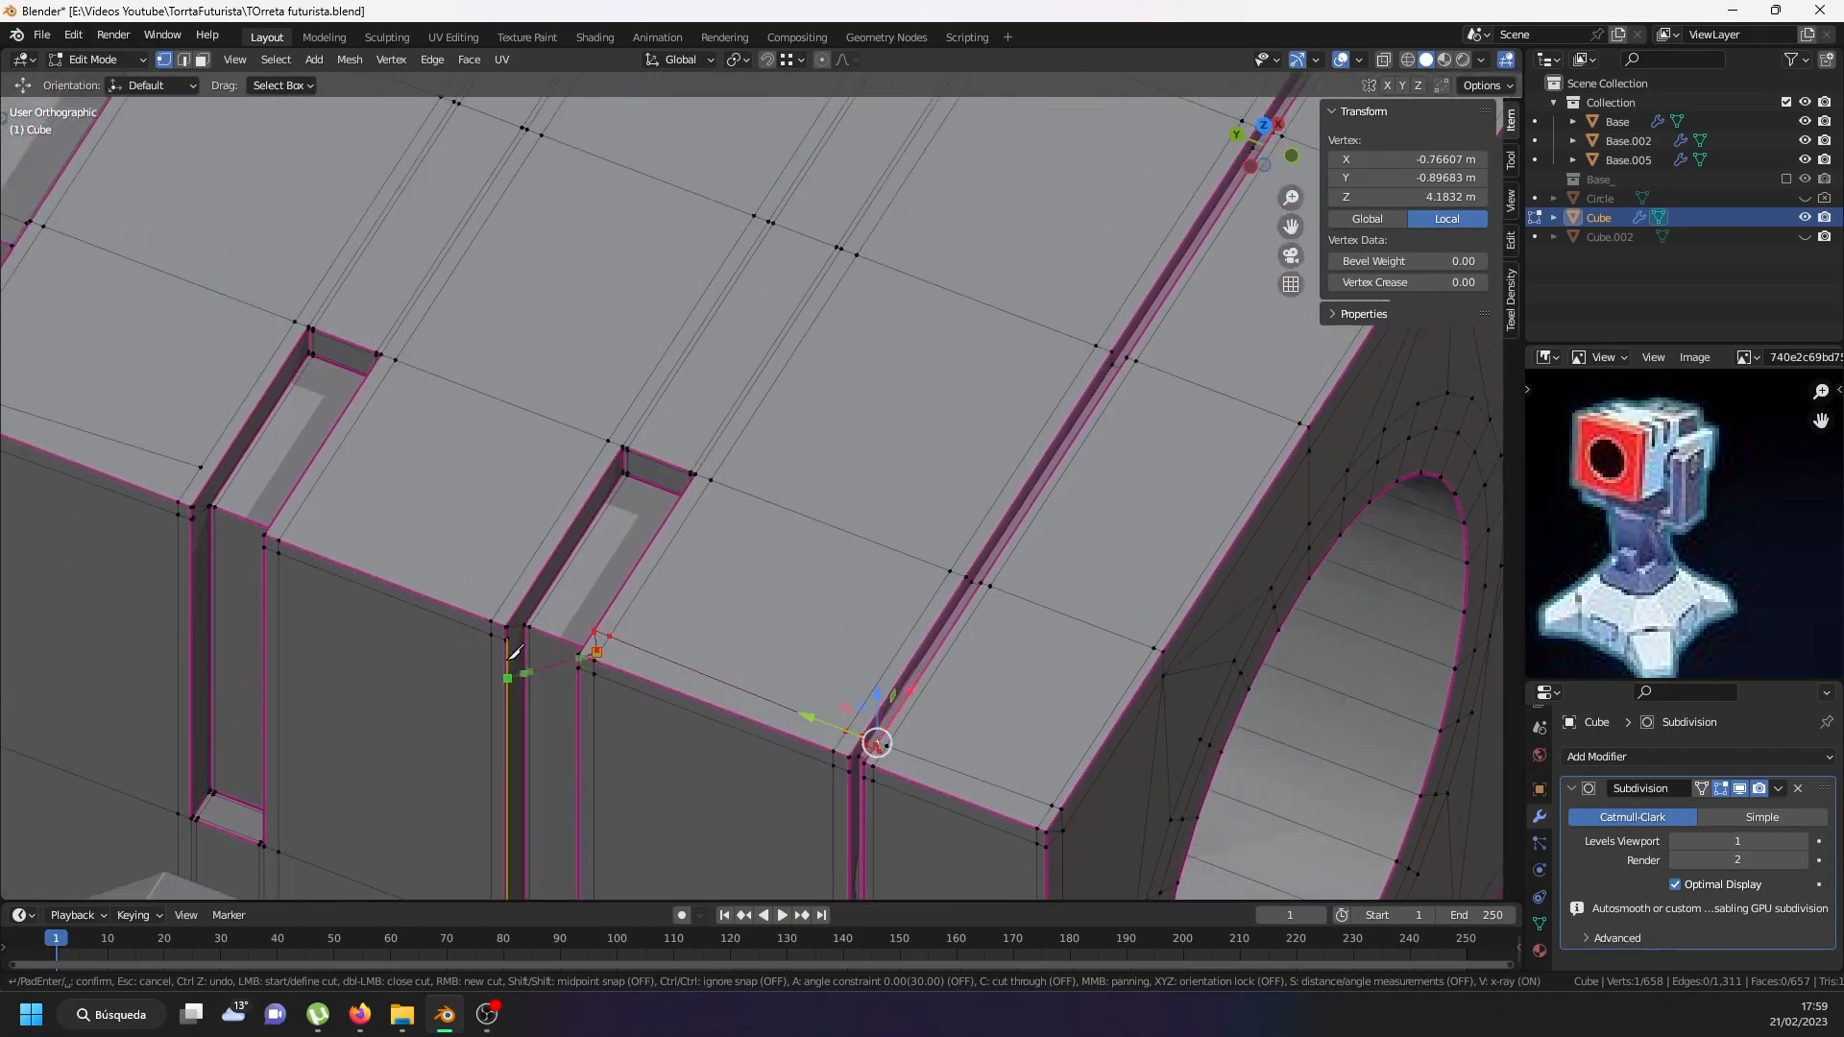
{"action": "scroll", "coordinate": [524, 670], "scroll_direction": "up", "scroll_amount": 7}
{"action": "left_click", "coordinate": [522, 625]}
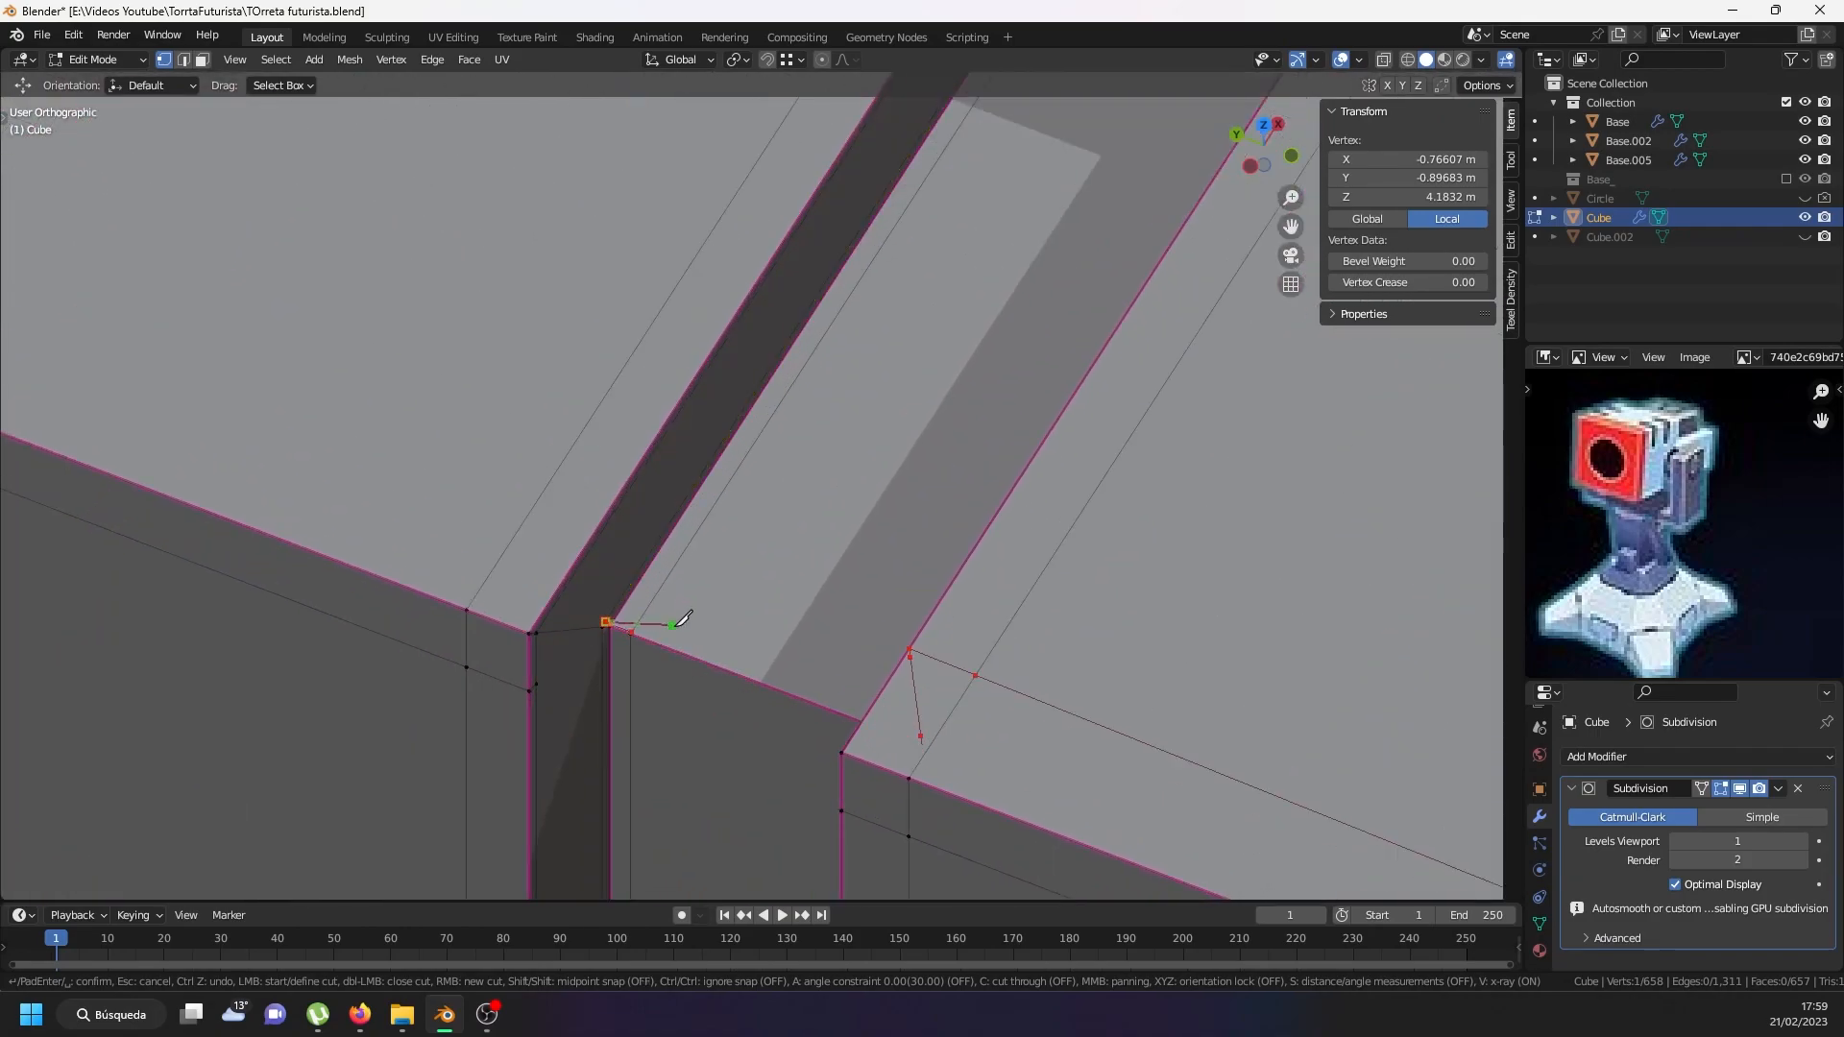
{"action": "scroll", "coordinate": [634, 624], "scroll_direction": "up", "scroll_amount": 8}
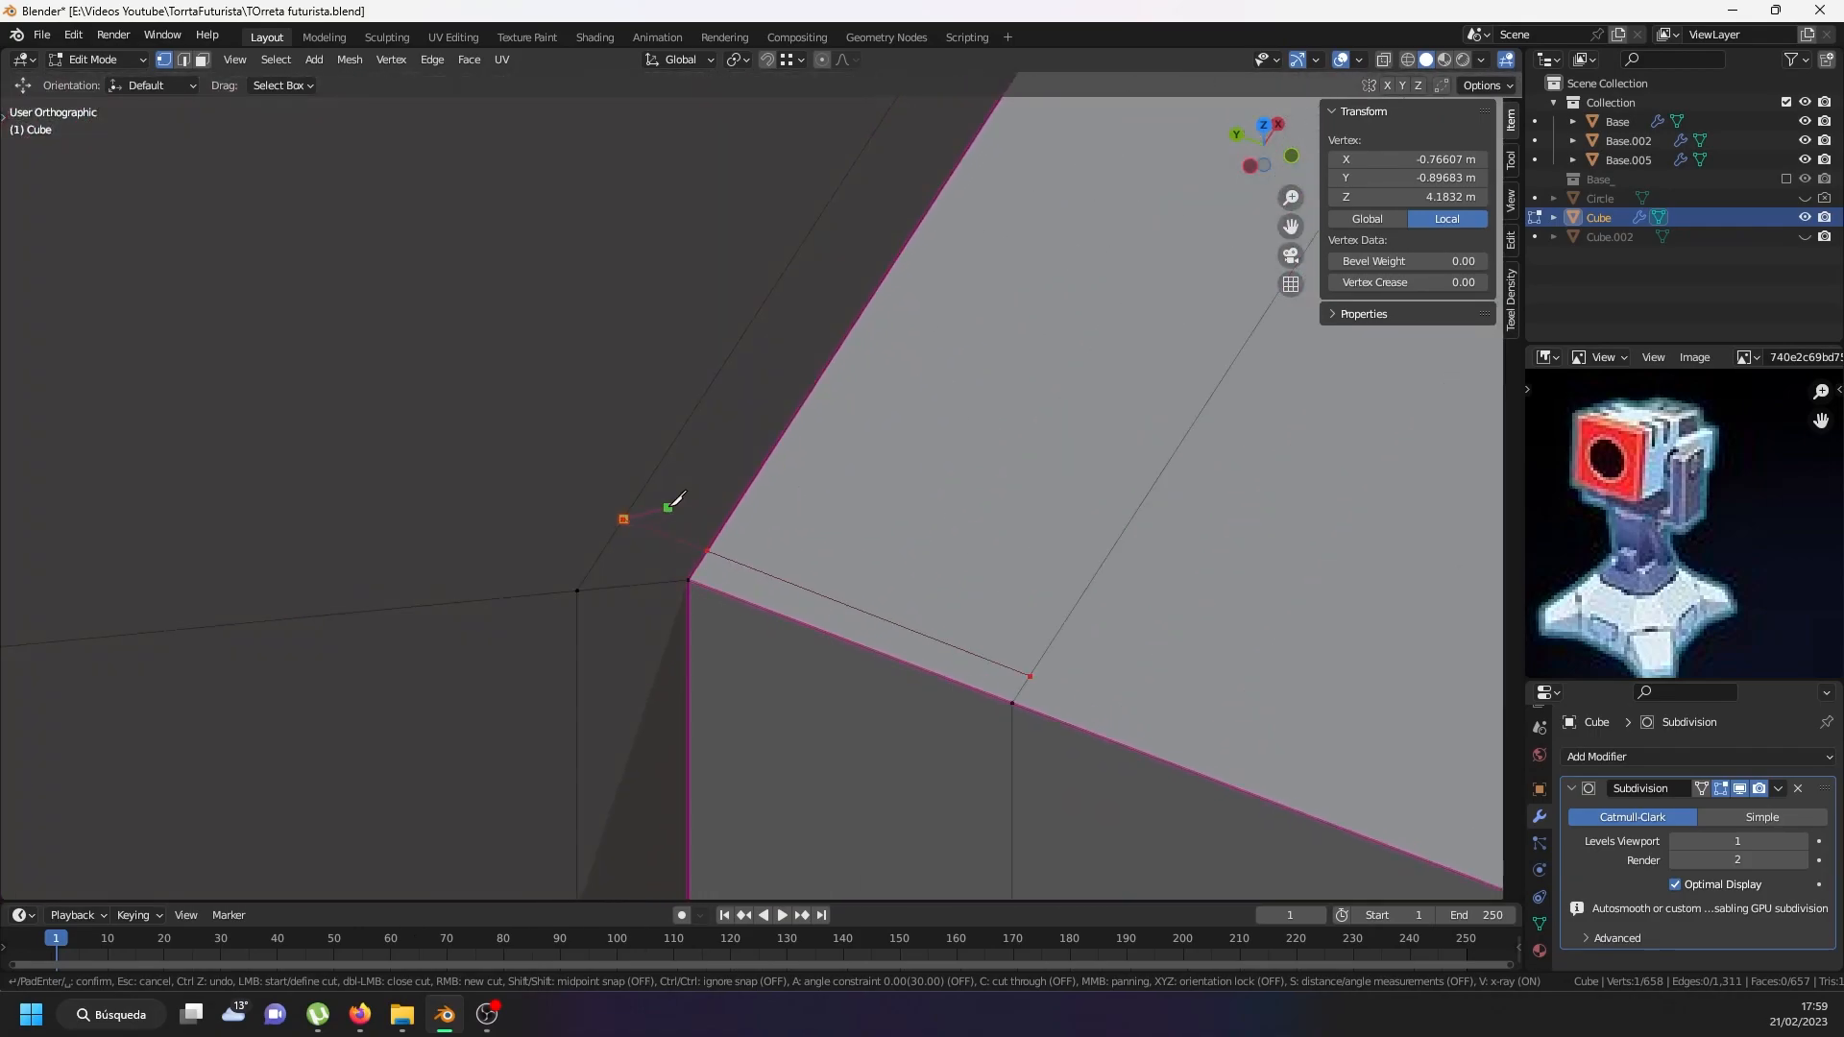
{"action": "key", "text": "Return"}
Return to Object Mode, add a second Subdivision Surface modifier to the head and turn off its Use Creases option.
{"action": "scroll", "coordinate": [684, 539], "scroll_direction": "down", "scroll_amount": 8}
{"action": "middle_click_drag", "start_coordinate": [848, 685], "coordinate": [741, 609]}
{"action": "middle_click_drag", "start_coordinate": [1383, 888], "coordinate": [963, 695], "text": "shift"}
{"action": "key", "text": "Tab"}
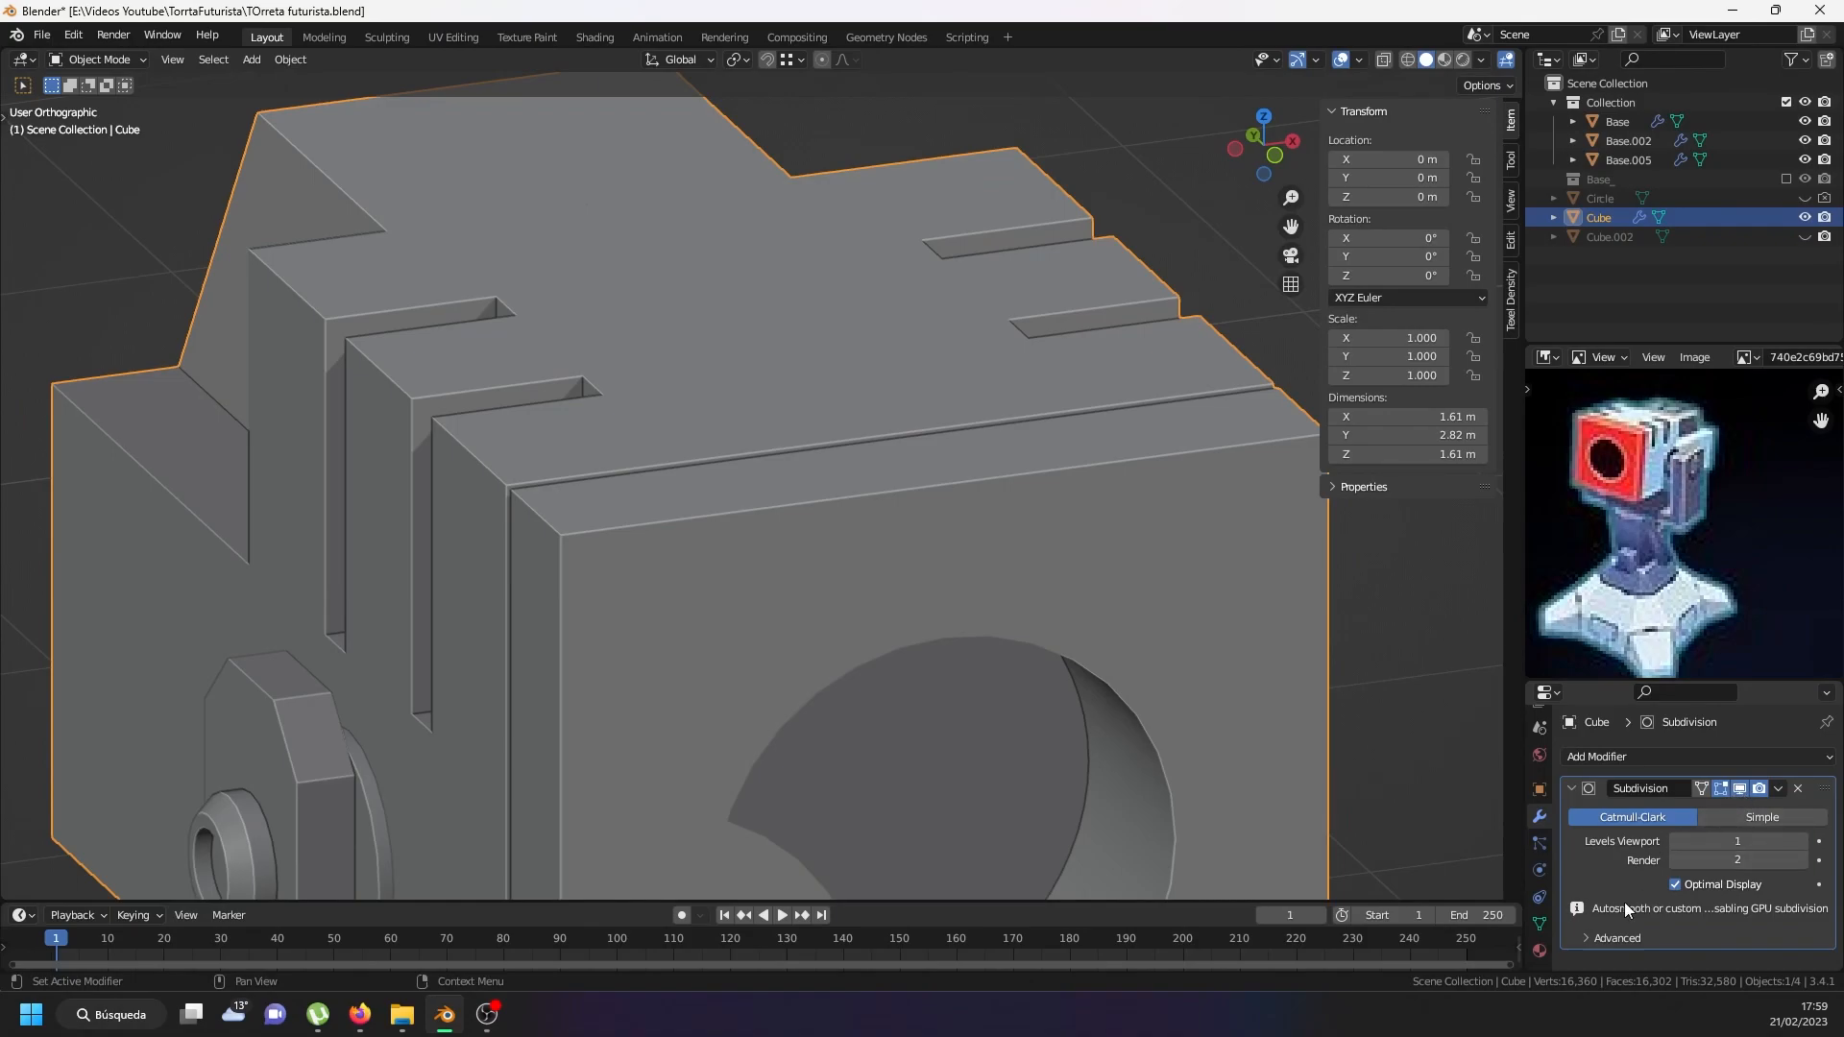
{"action": "scroll", "coordinate": [1086, 642], "scroll_direction": "down", "scroll_amount": 5}
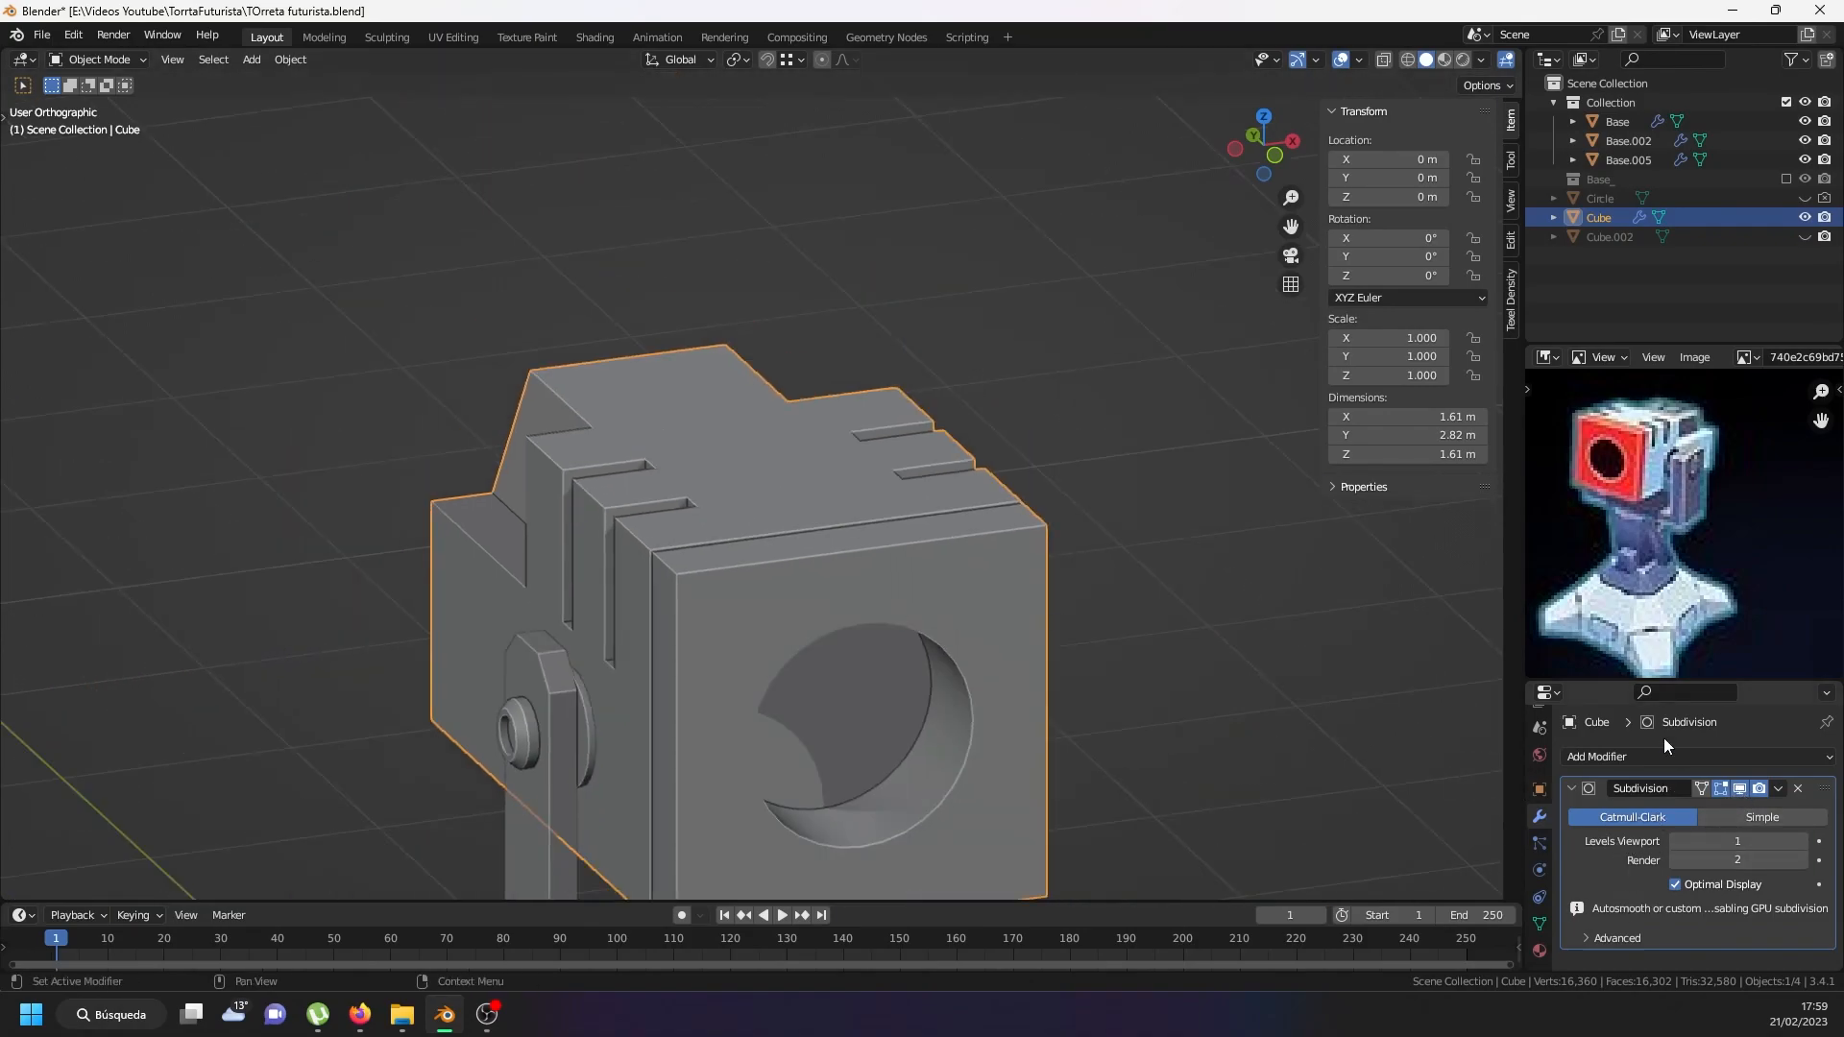
{"action": "left_click_drag", "start_coordinate": [1596, 679], "coordinate": [1623, 382]}
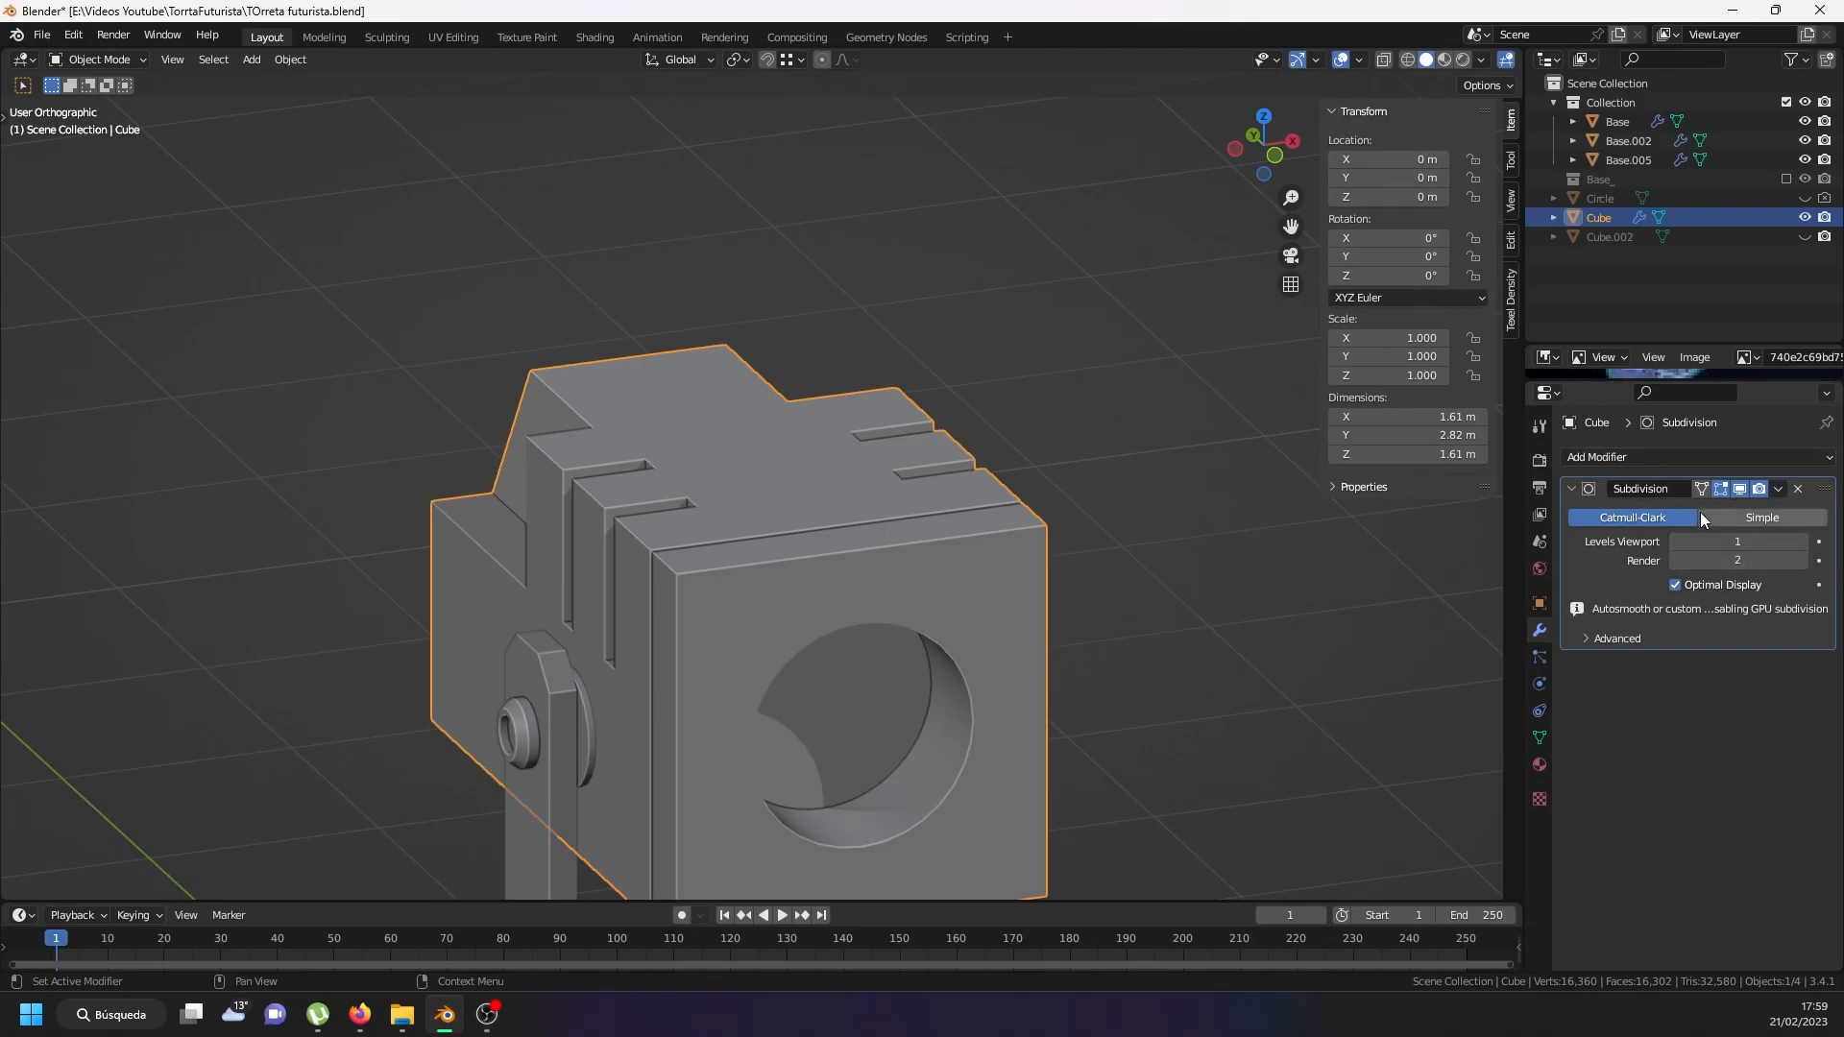
{"action": "left_click", "coordinate": [1721, 455]}
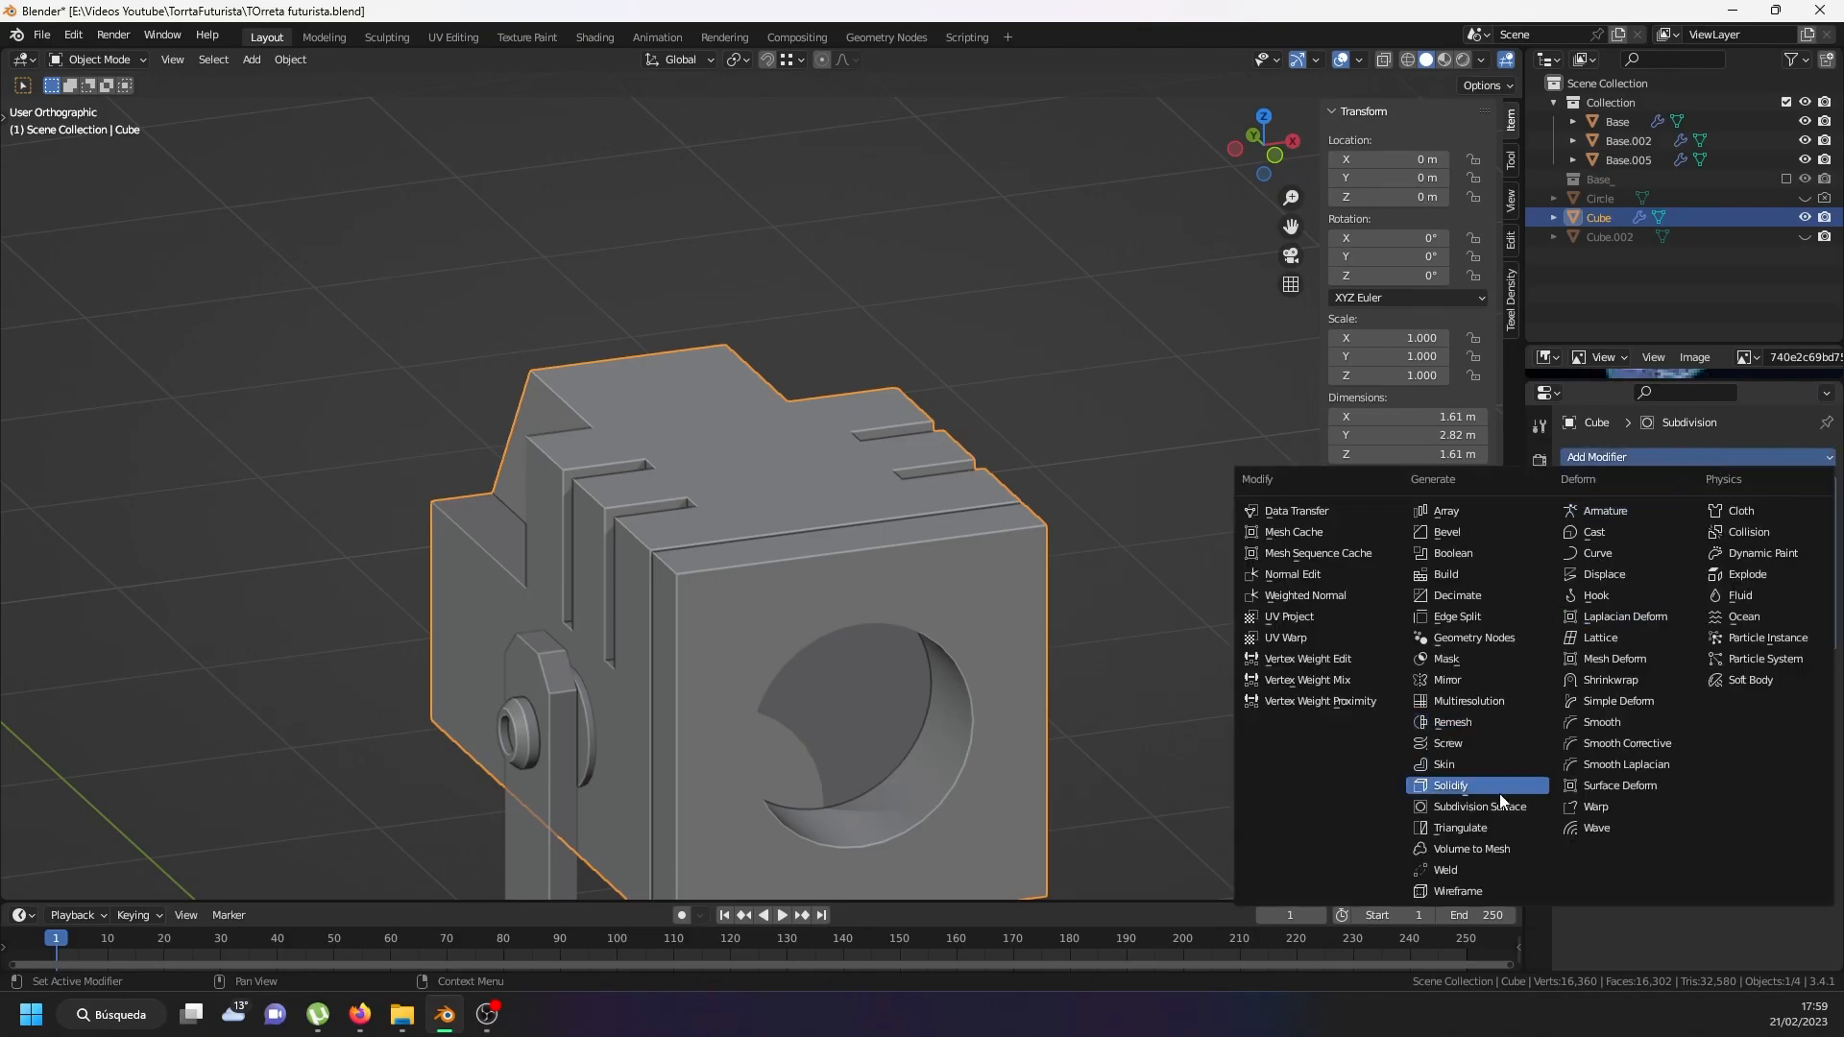
{"action": "left_click", "coordinate": [1479, 806]}
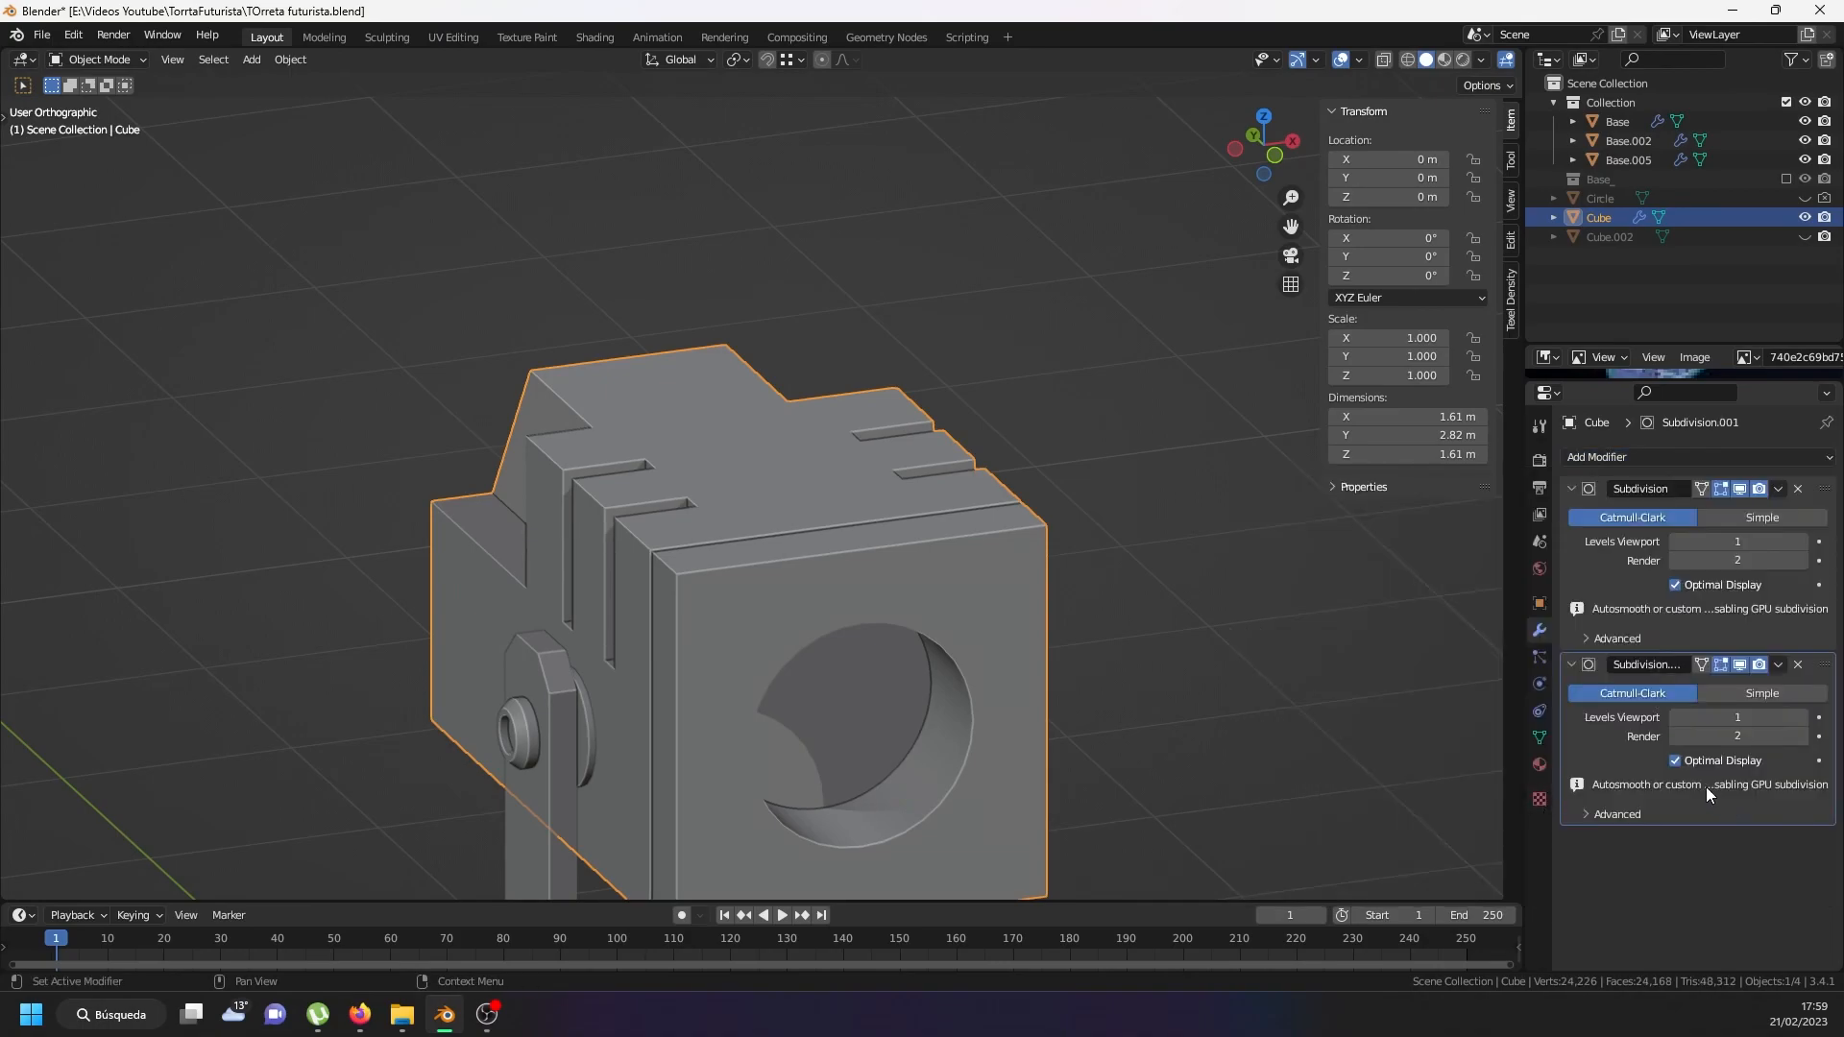
{"action": "left_click", "coordinate": [1623, 813]}
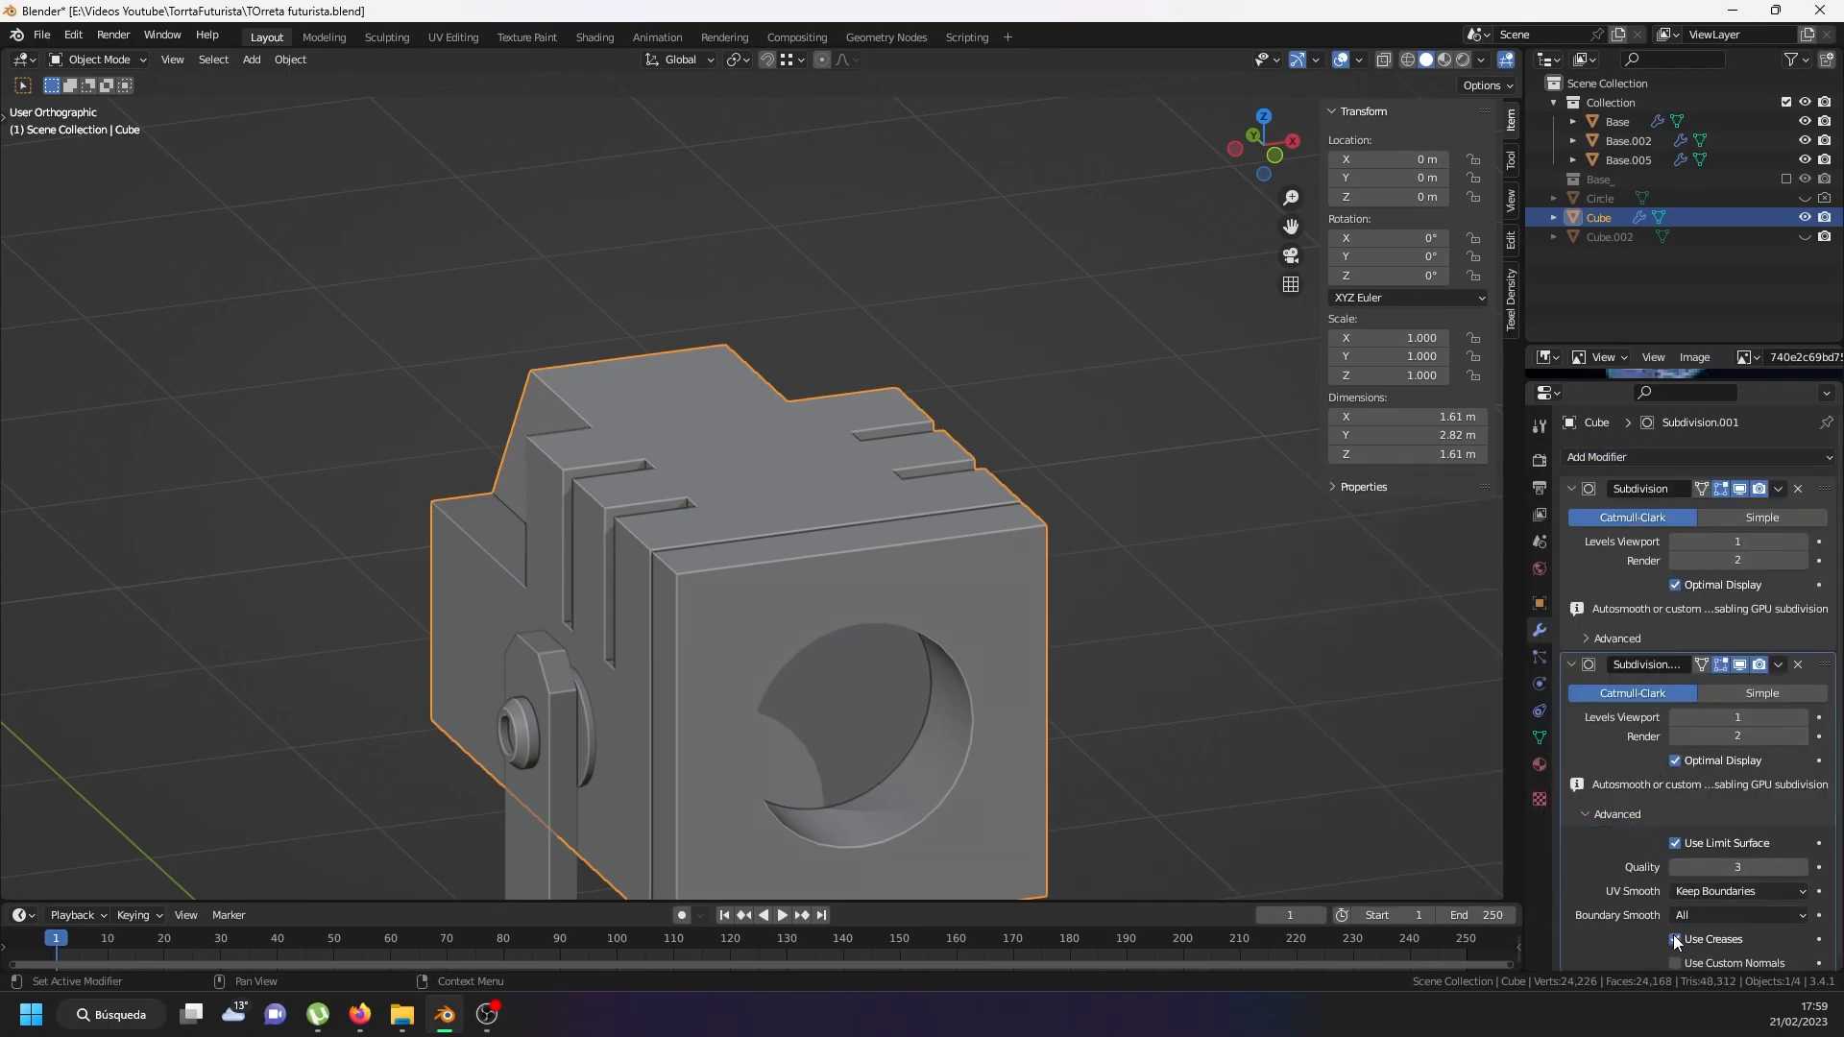
Examine the rounded edges and grooves of the head in Edit Mode and Object Mode.
{"action": "middle_click_drag", "start_coordinate": [729, 649], "coordinate": [799, 545], "text": "shift"}
{"action": "scroll", "coordinate": [740, 469], "scroll_direction": "up", "scroll_amount": 6}
{"action": "key", "text": "Tab"}
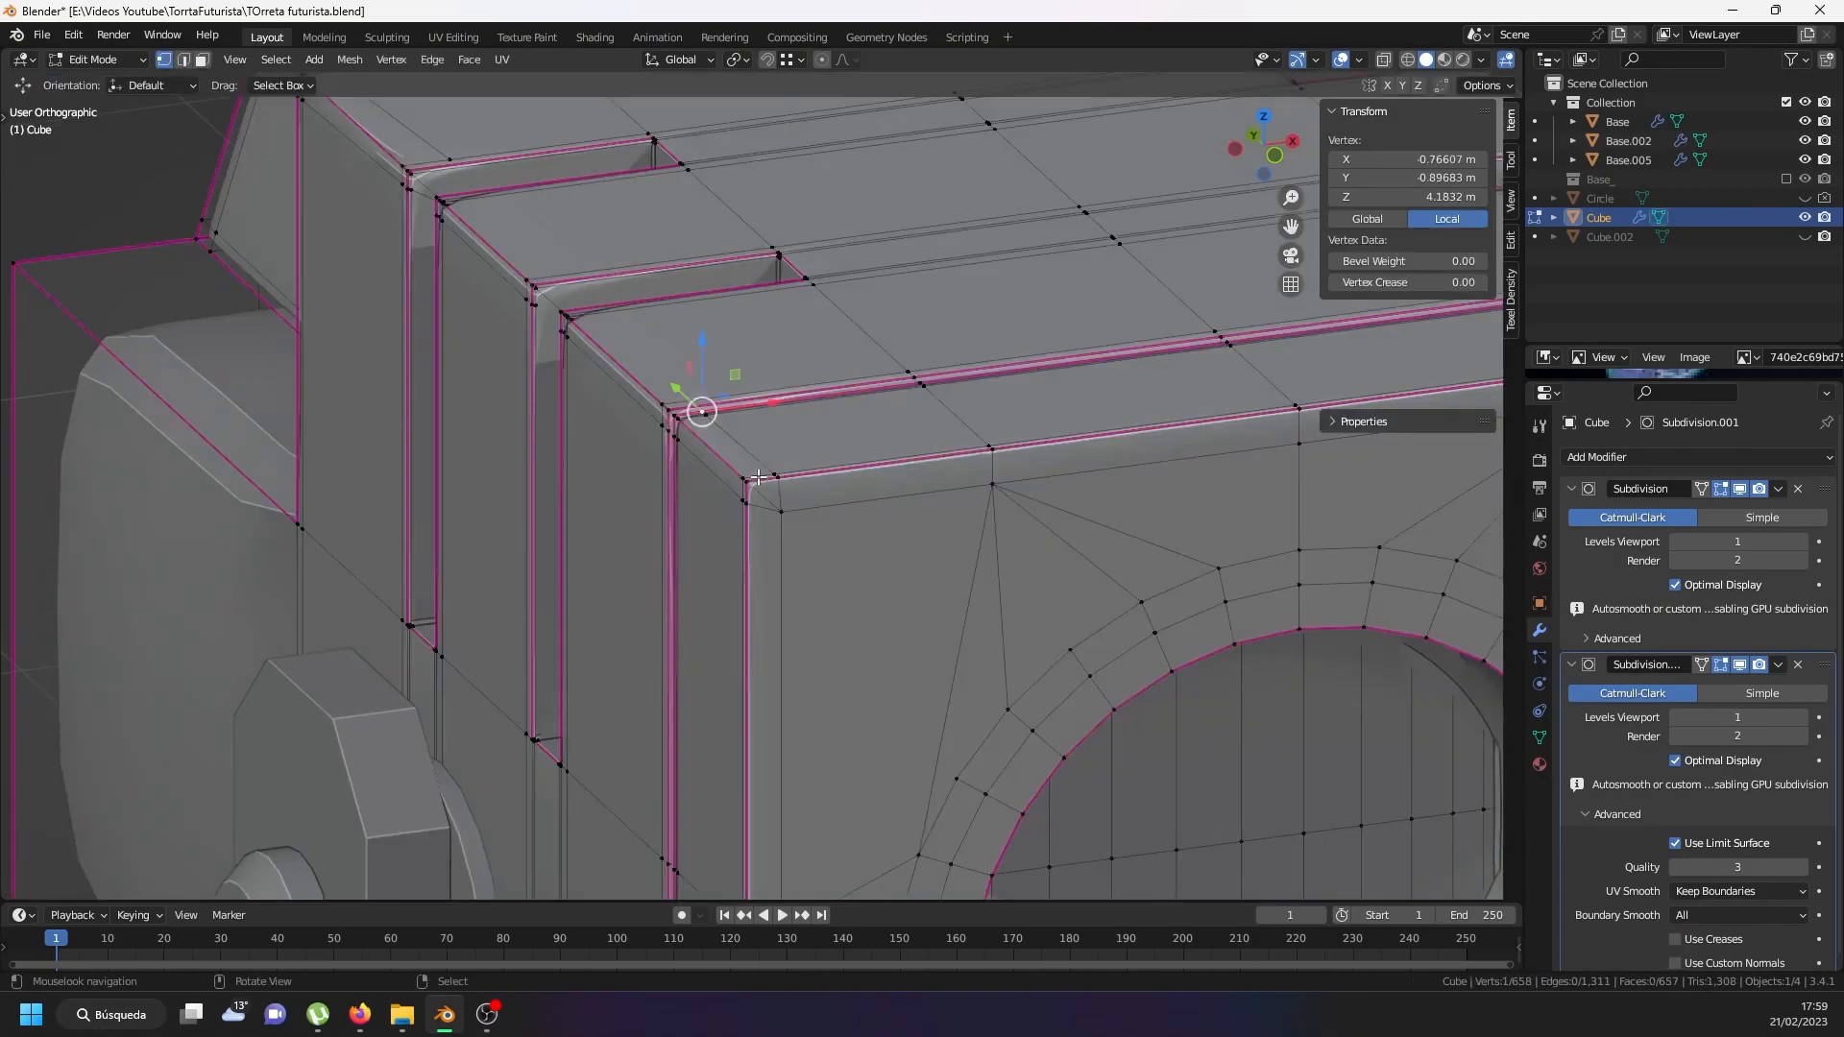
{"action": "left_click", "coordinate": [770, 476]}
{"action": "scroll", "coordinate": [777, 484], "scroll_direction": "down", "scroll_amount": 3}
{"action": "middle_click_drag", "start_coordinate": [719, 450], "coordinate": [1308, 402]}
{"action": "key", "text": "Tab"}
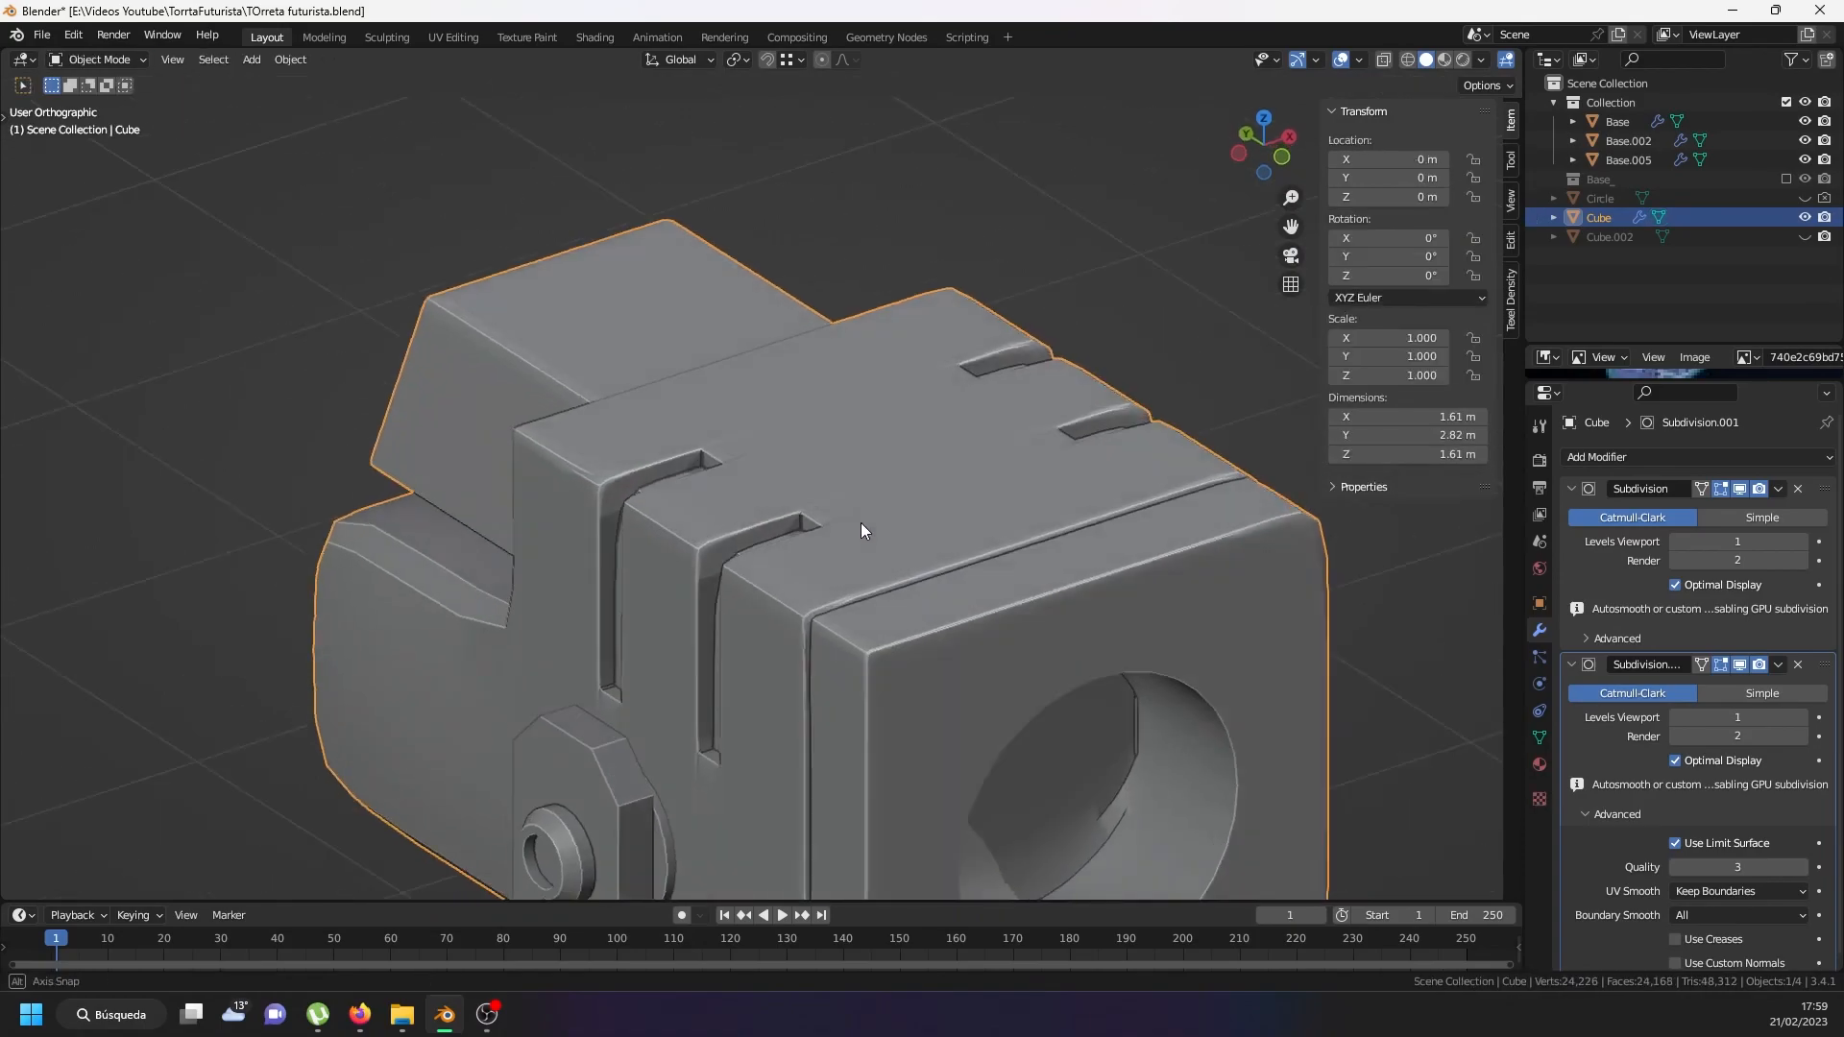
{"action": "scroll", "coordinate": [861, 522], "scroll_direction": "up", "scroll_amount": 6}
Connect the outer edge vertex to the inner corner vertex across the rear wall of the front groove.
{"action": "key", "text": "Tab"}
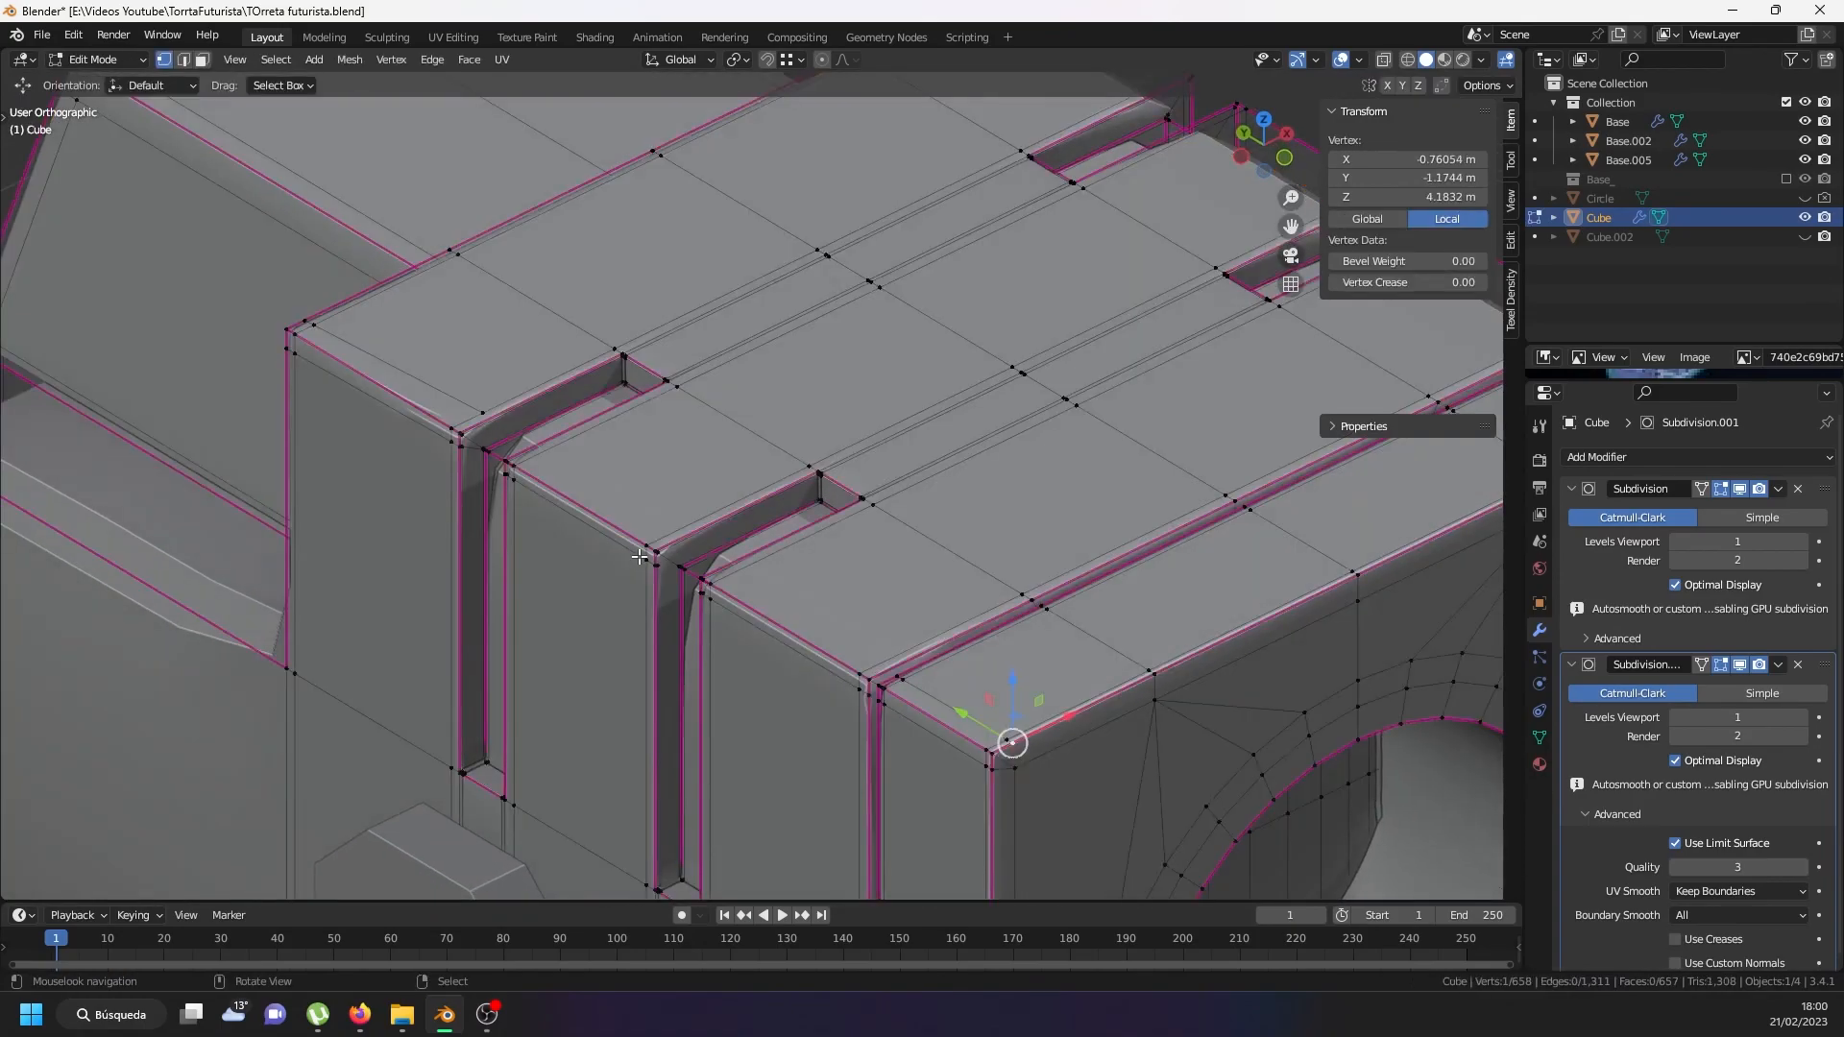
{"action": "scroll", "coordinate": [699, 540], "scroll_direction": "up", "scroll_amount": 5}
{"action": "left_click", "coordinate": [663, 613]}
{"action": "middle_click_drag", "start_coordinate": [717, 618], "coordinate": [747, 592]}
{"action": "scroll", "coordinate": [615, 595], "scroll_direction": "up", "scroll_amount": 4}
{"action": "left_click", "coordinate": [595, 568]}
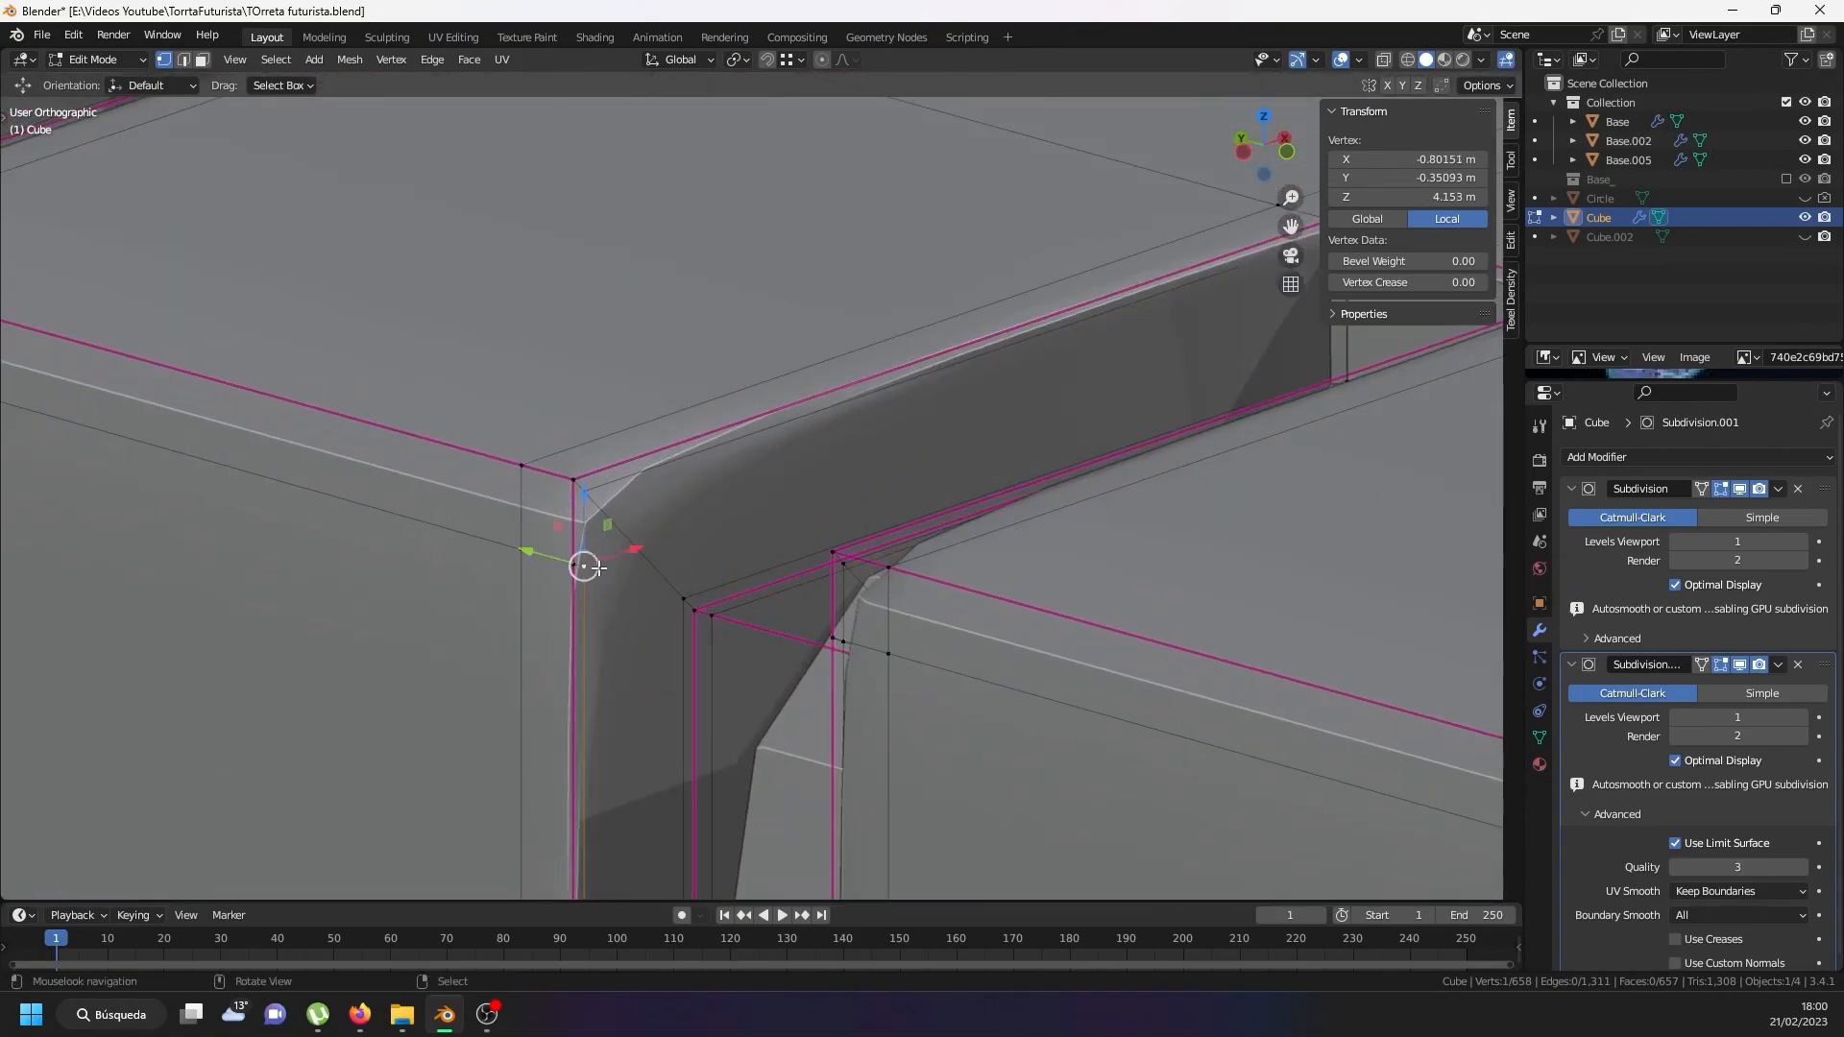
{"action": "left_click", "coordinate": [707, 616], "text": "shift"}
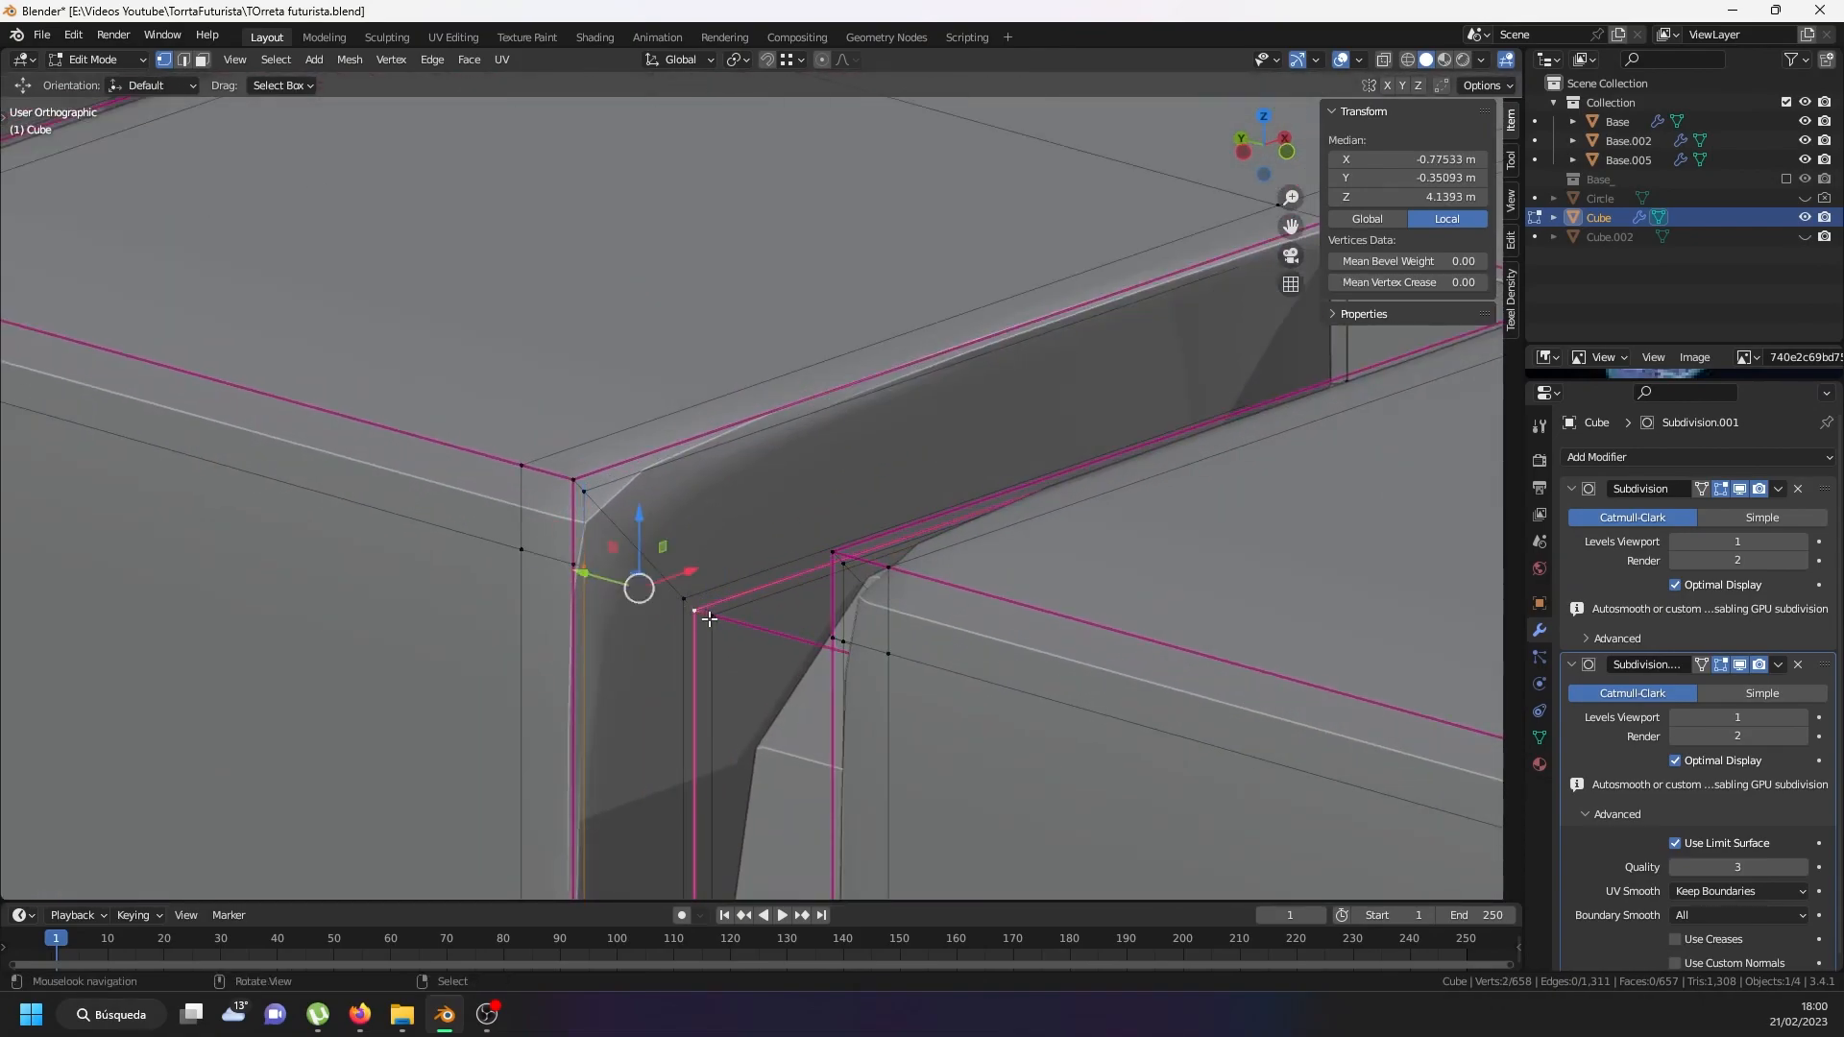
{"action": "key", "text": "j"}
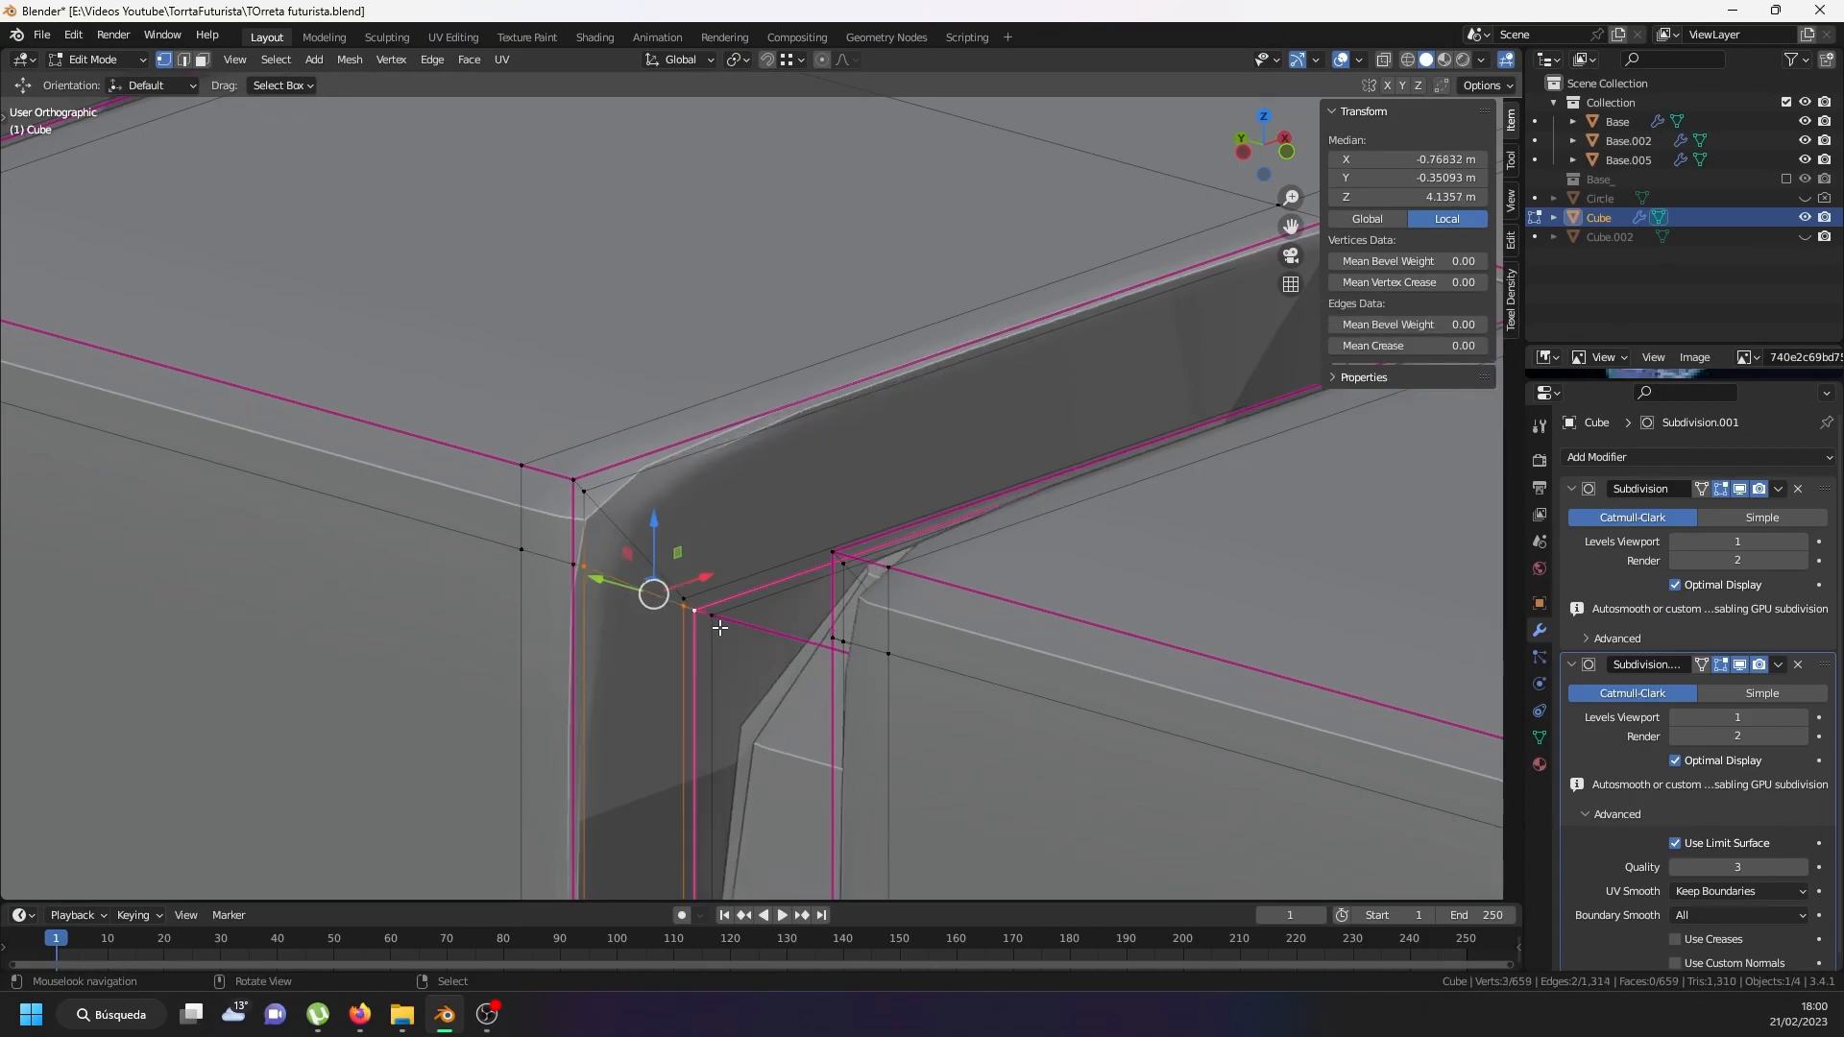
Return to Object Mode and examine the head's smoothed shape together with the rest of the turret.
{"action": "middle_click_drag", "start_coordinate": [698, 614], "coordinate": [895, 638]}
{"action": "left_click", "coordinate": [717, 622]}
{"action": "scroll", "coordinate": [836, 609], "scroll_direction": "down", "scroll_amount": 5}
{"action": "scroll", "coordinate": [894, 637], "scroll_direction": "down", "scroll_amount": 3}
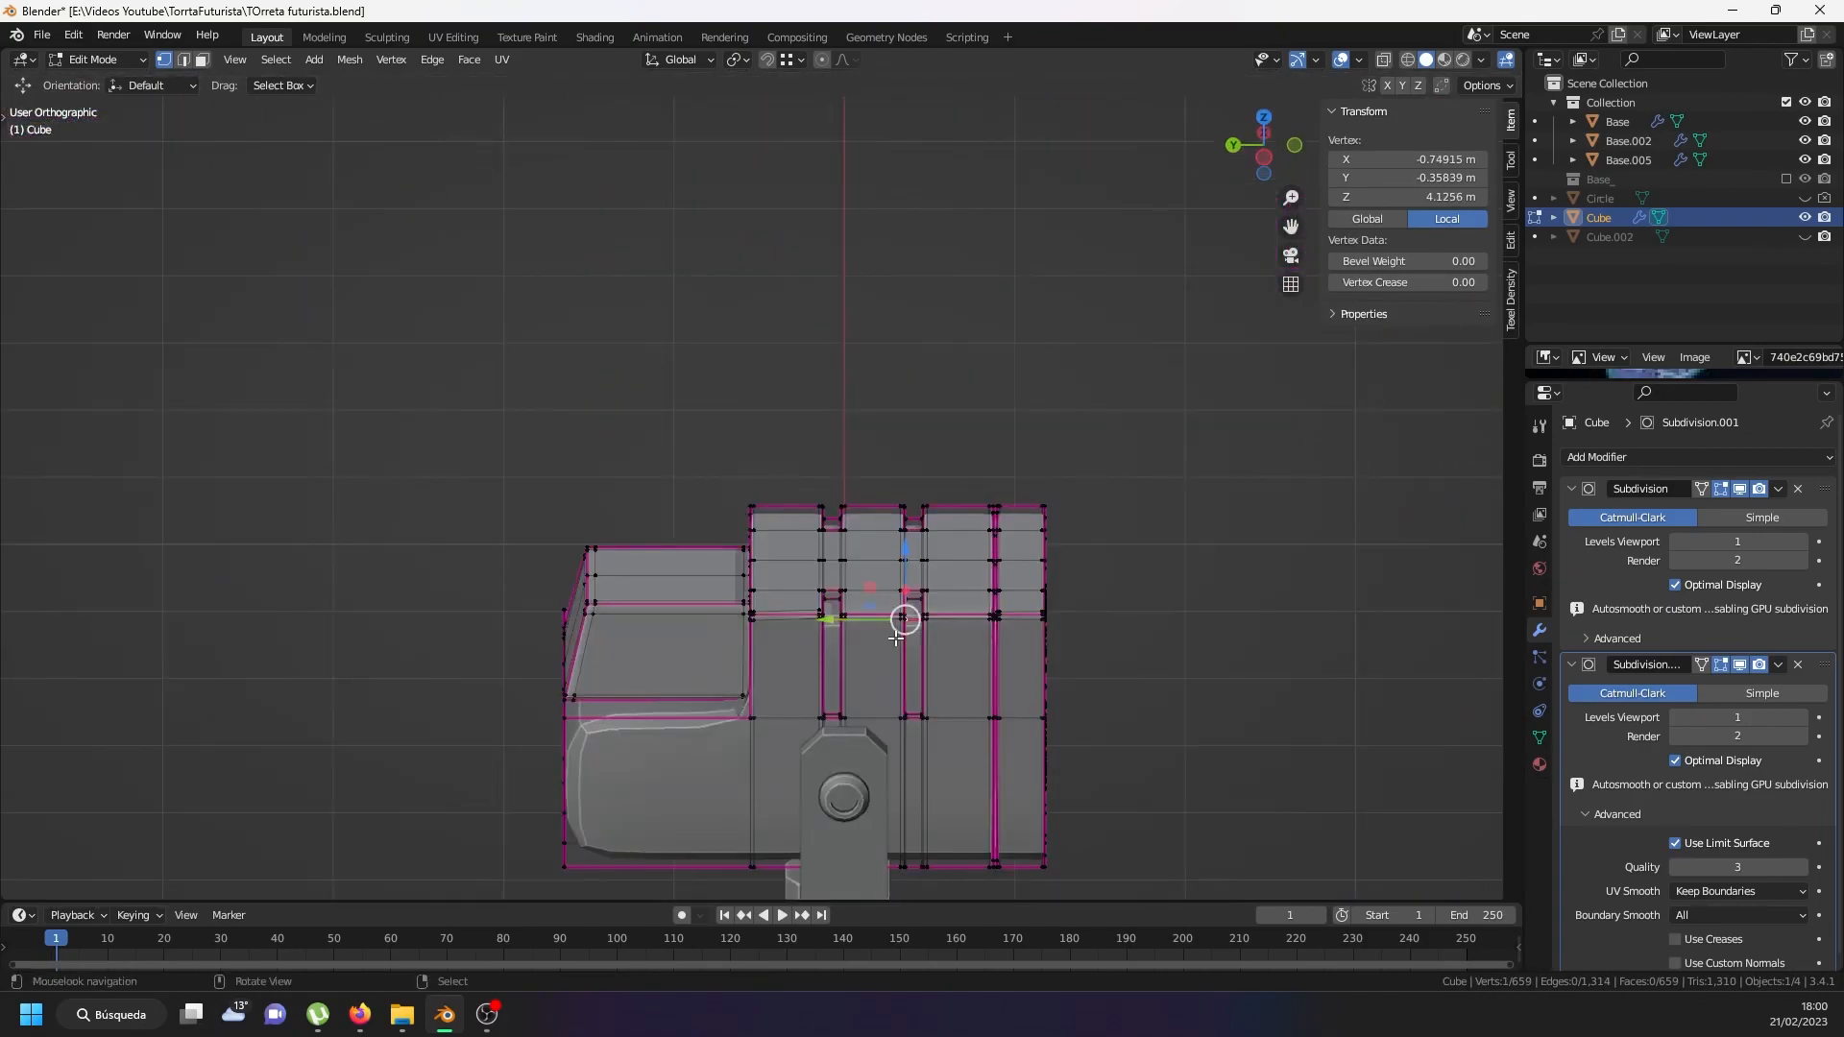
{"action": "key", "text": "Tab"}
{"action": "middle_click_drag", "start_coordinate": [991, 692], "coordinate": [941, 710]}
{"action": "scroll", "coordinate": [913, 672], "scroll_direction": "down", "scroll_amount": 5}
{"action": "scroll", "coordinate": [883, 648], "scroll_direction": "up", "scroll_amount": 3}
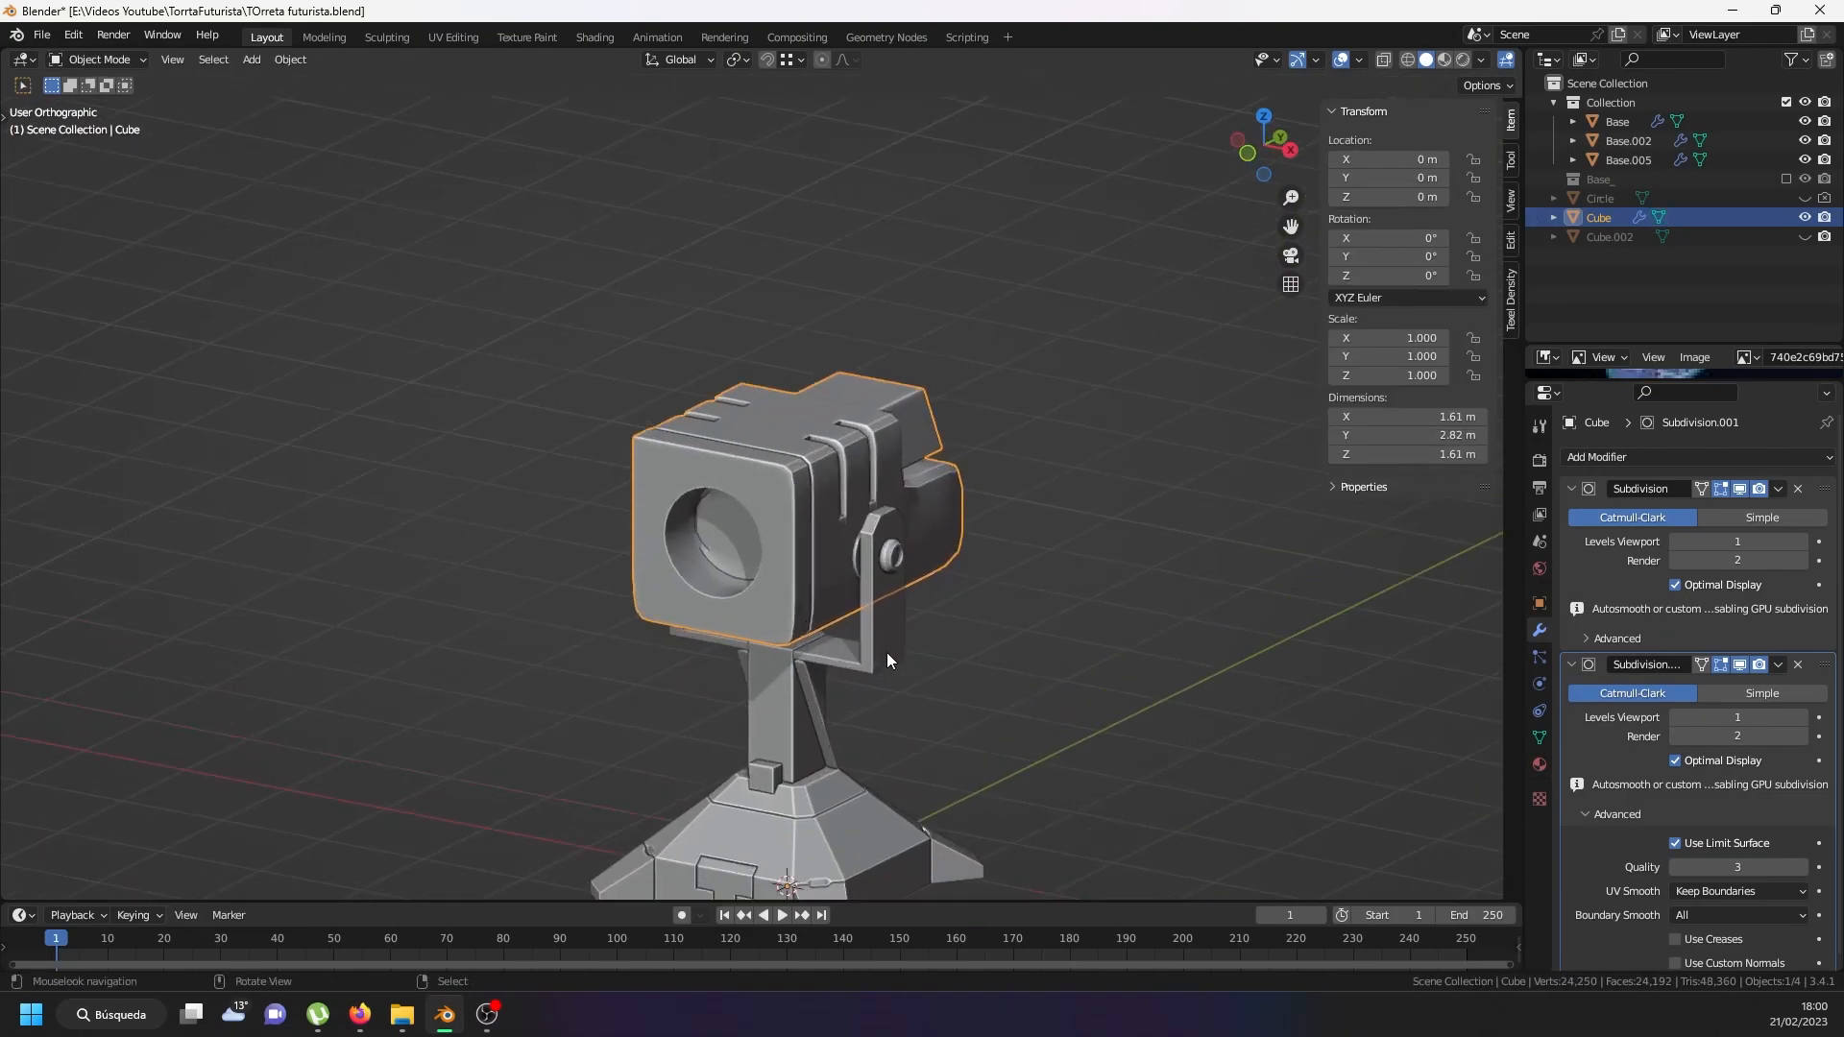